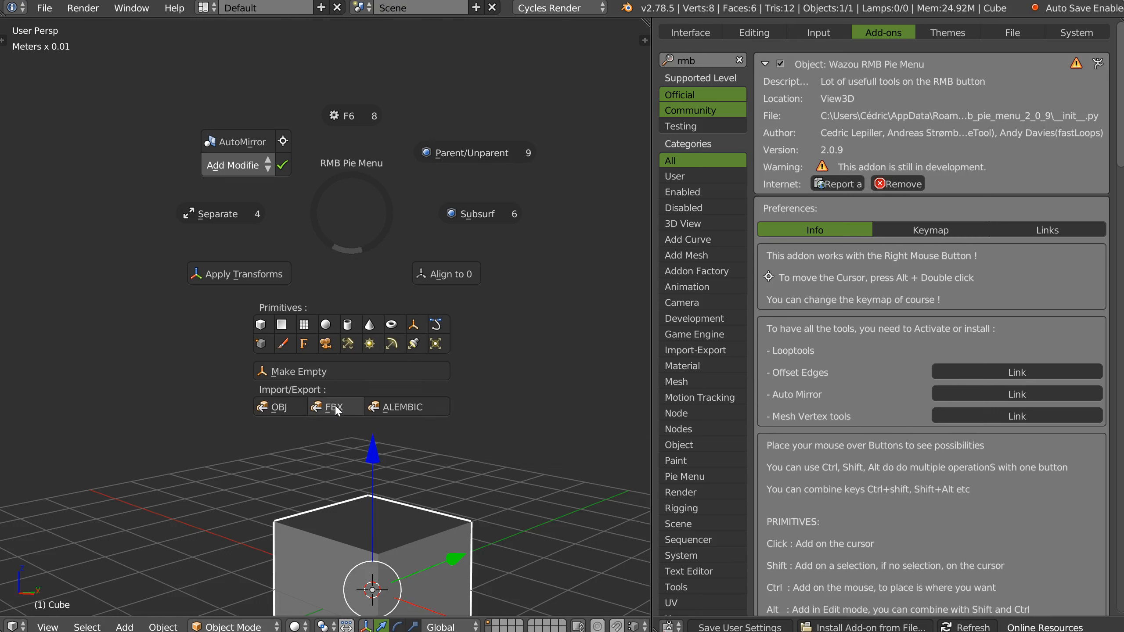
# - Enter Edit Mode on the cube and examine the tools its RMB Pie Menu offers there
pyautogui.press('Escape')
pyautogui.press('Tab')
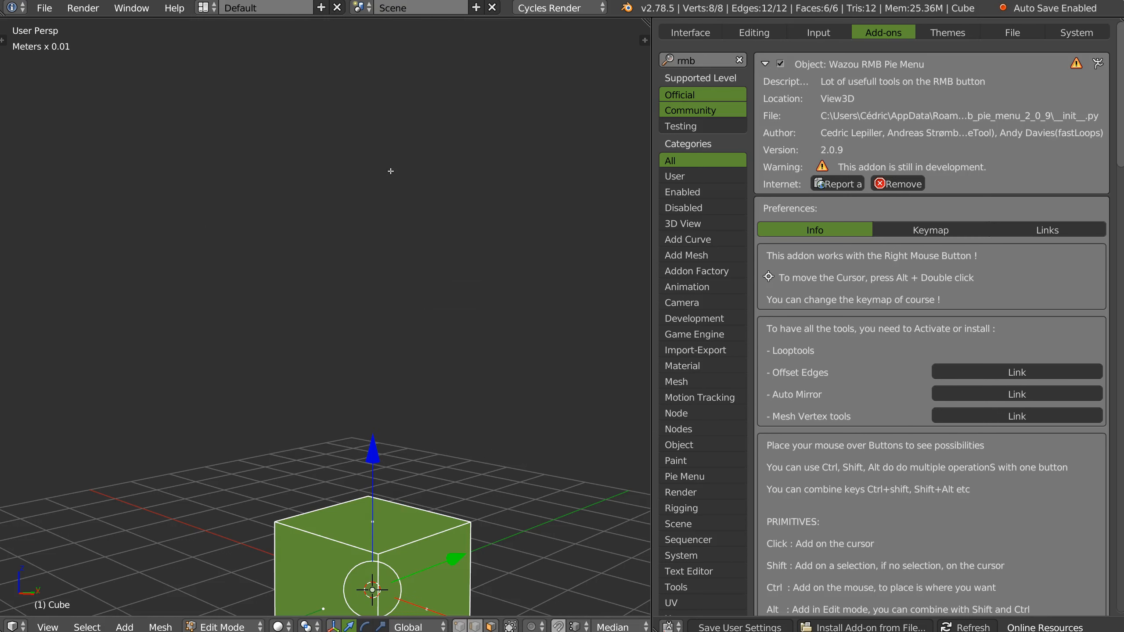
pyautogui.rightClick(345, 195)
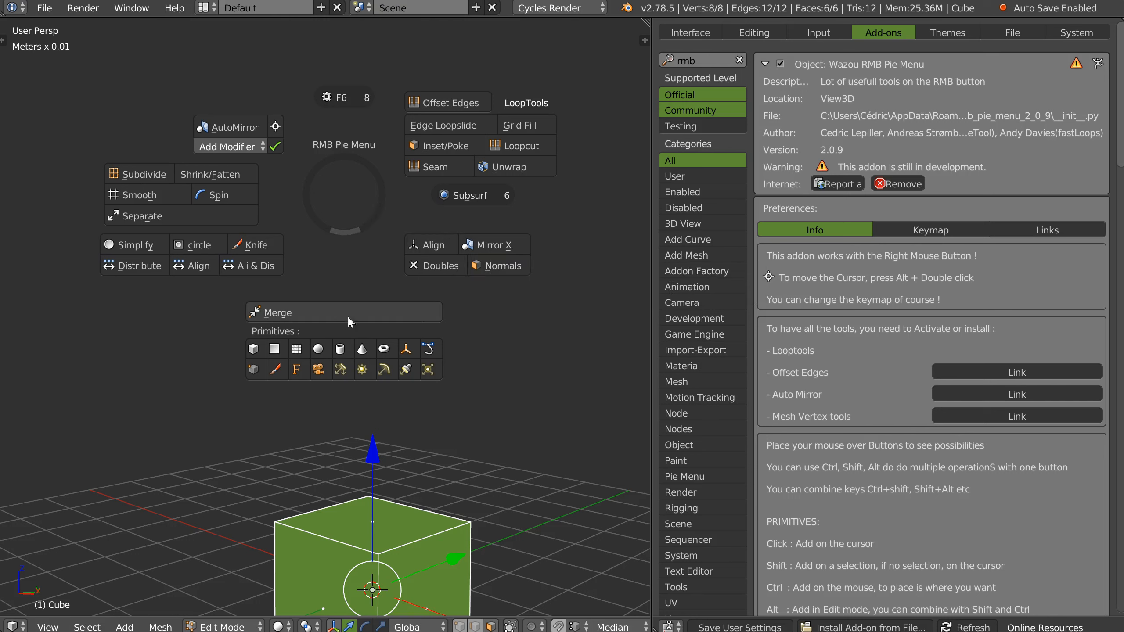
pyautogui.rightClick(321, 244)
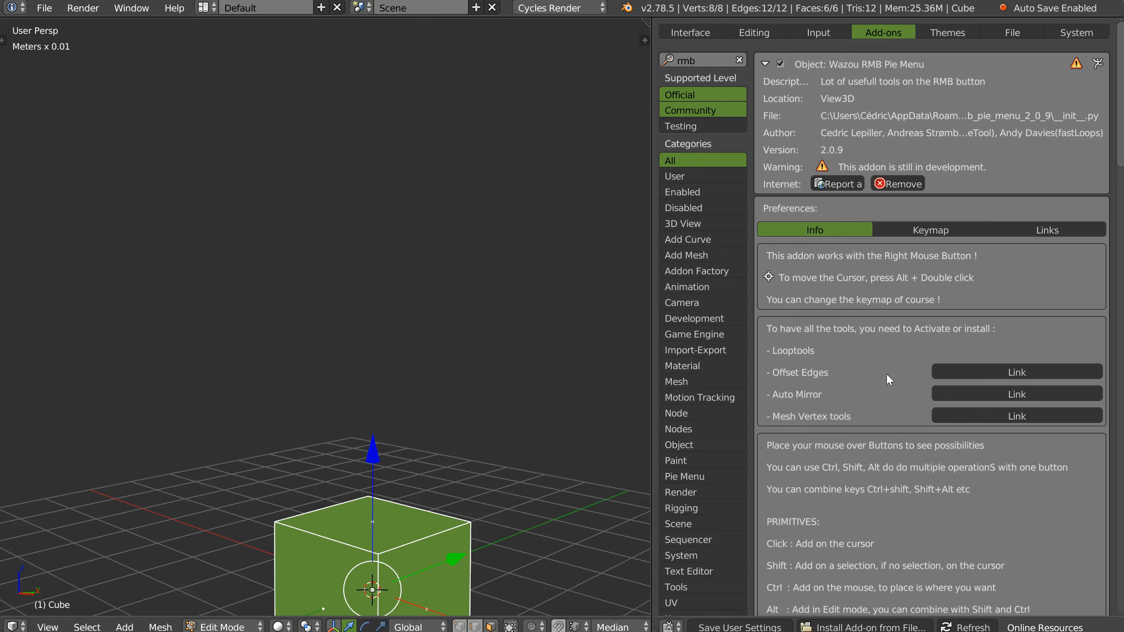
# - Review the Wazou RMB Pie Menu add-on's keymap and info preferences, including its pie menu and 3D cursor hotkeys
pyautogui.scroll(-3, 882, 428)
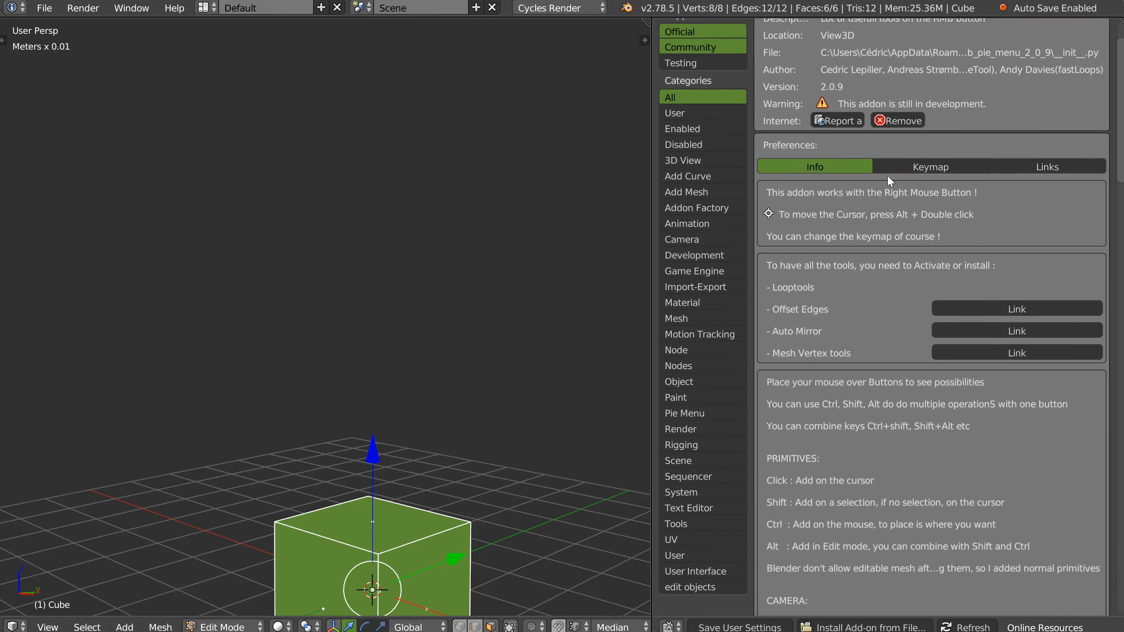
pyautogui.click(908, 163)
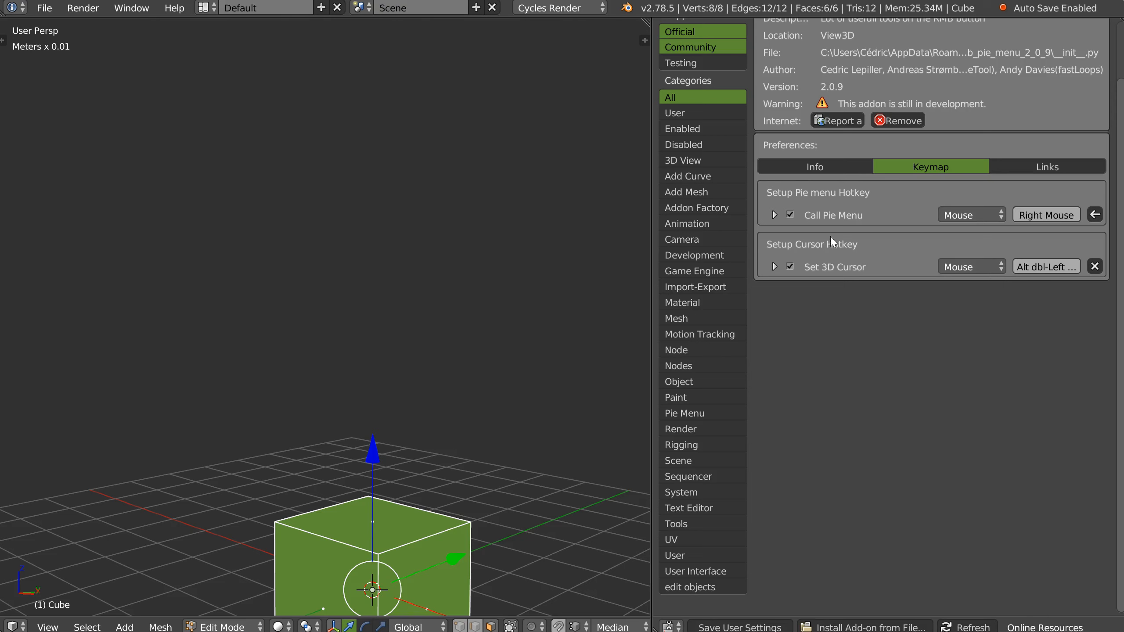
pyautogui.click(820, 166)
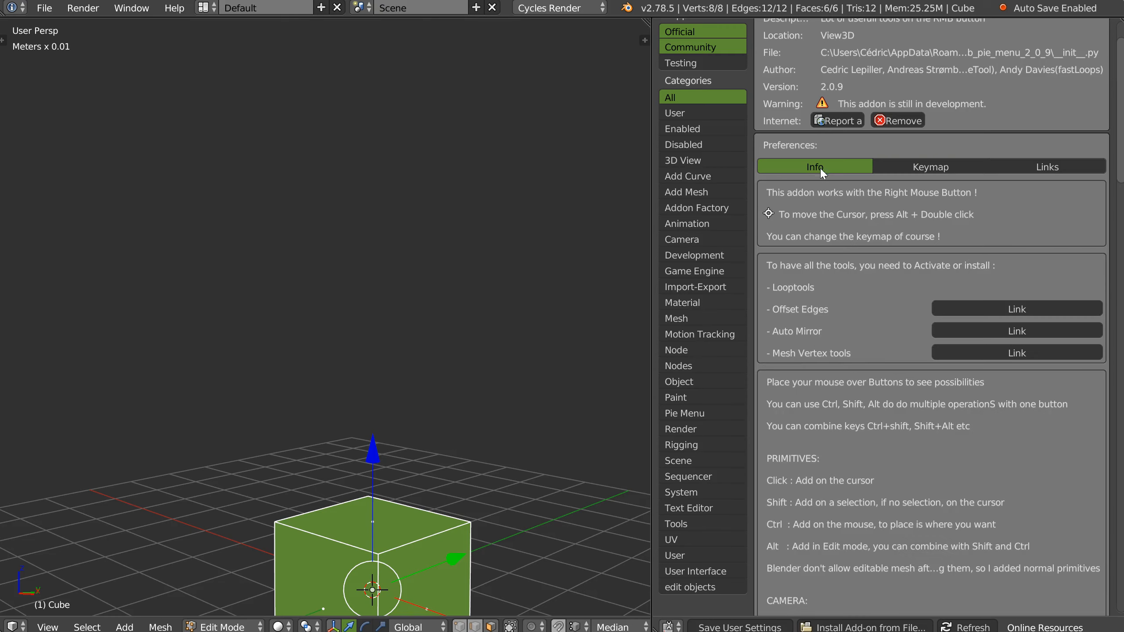
pyautogui.click(931, 165)
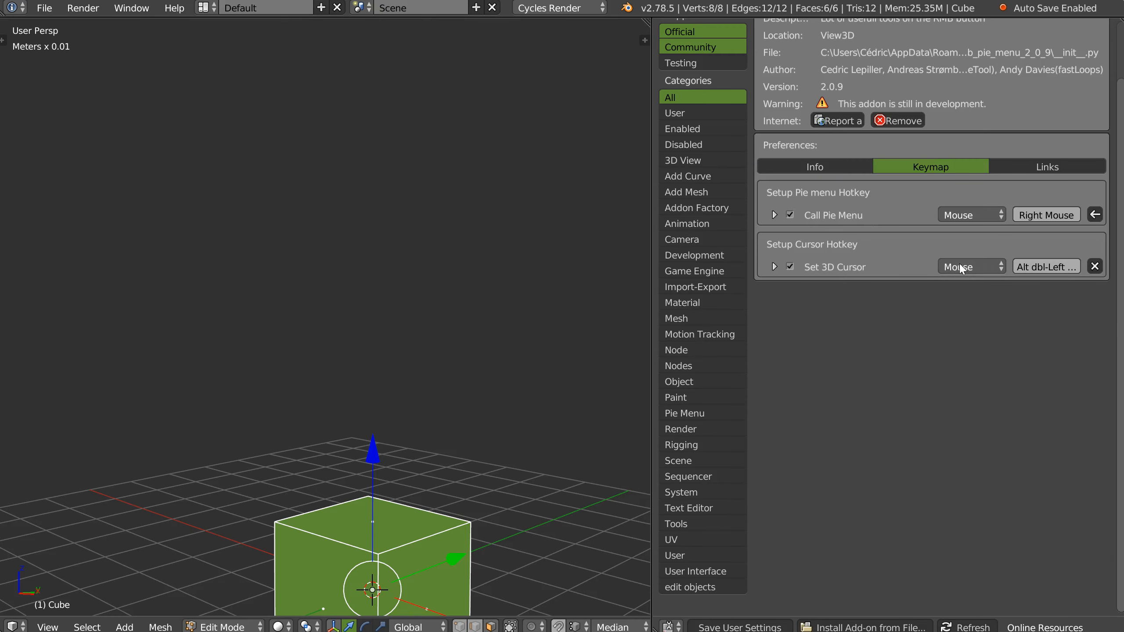
pyautogui.click(816, 165)
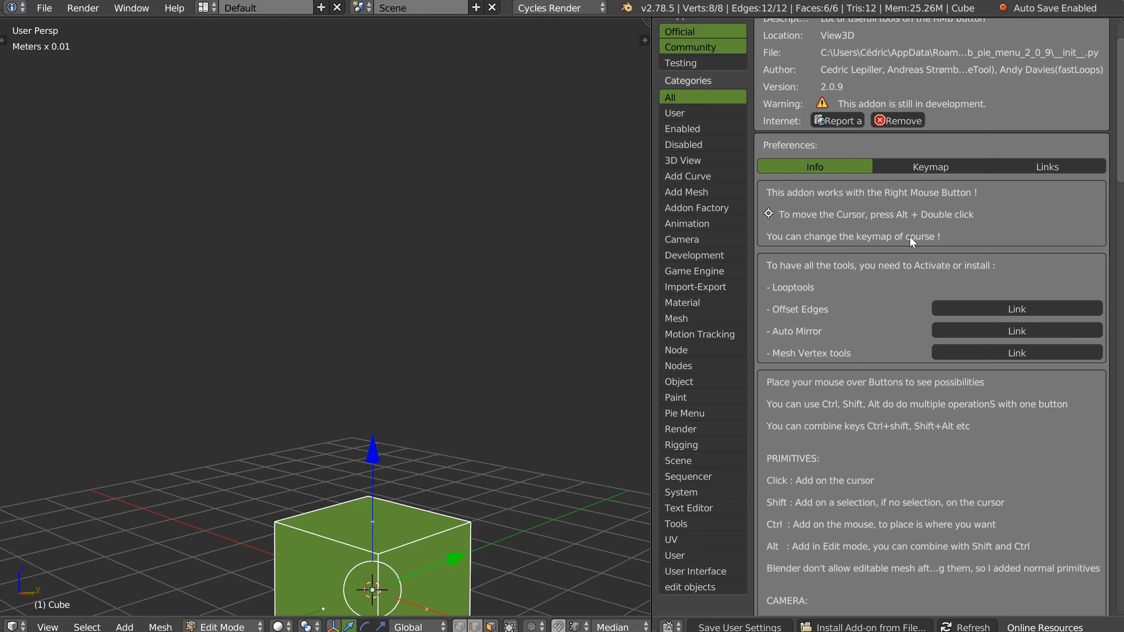
# - Search the add-ons for "loop" and disable the Mesh: LoopTools add-on
pyautogui.rightClick(333, 262)
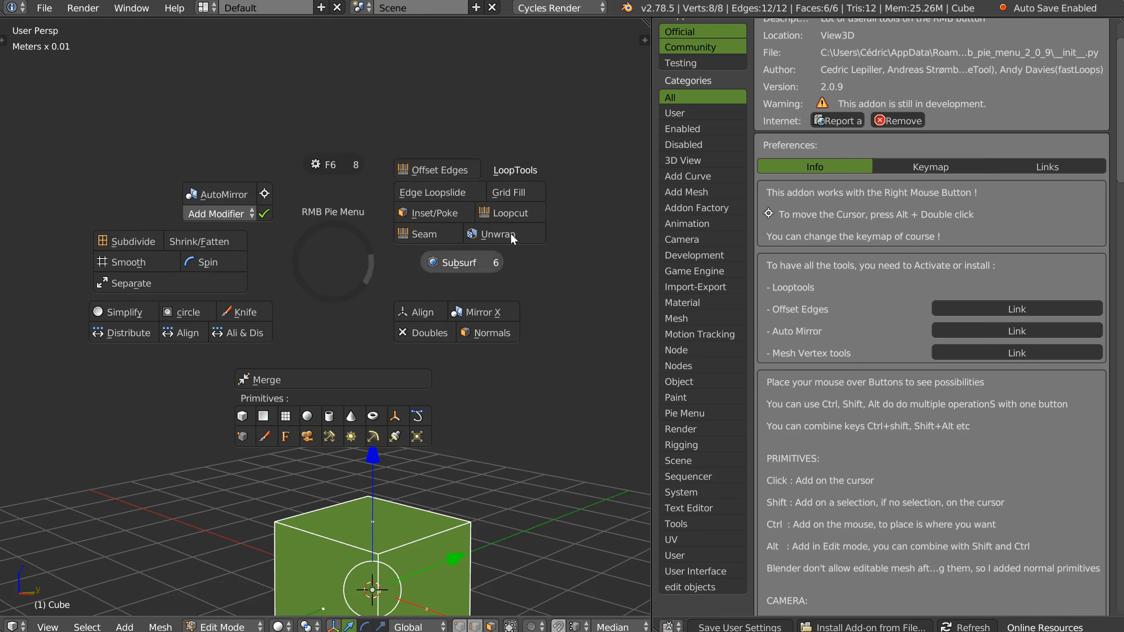
pyautogui.click(436, 334)
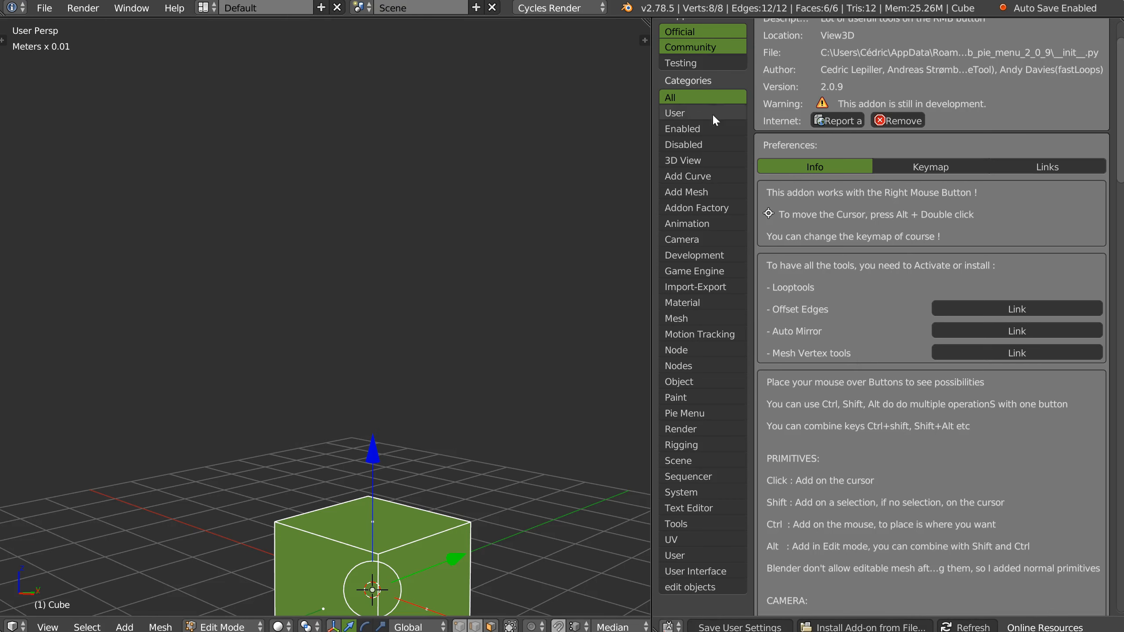
pyautogui.scroll(3, 699, 108)
pyautogui.click(701, 51)
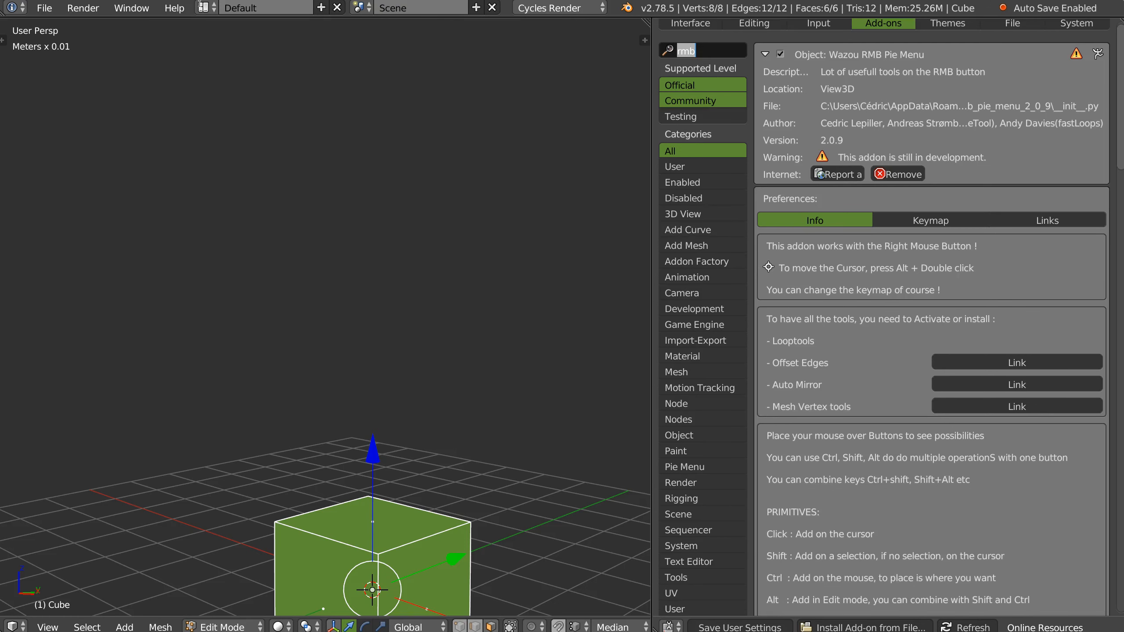
pyautogui.write('loop')
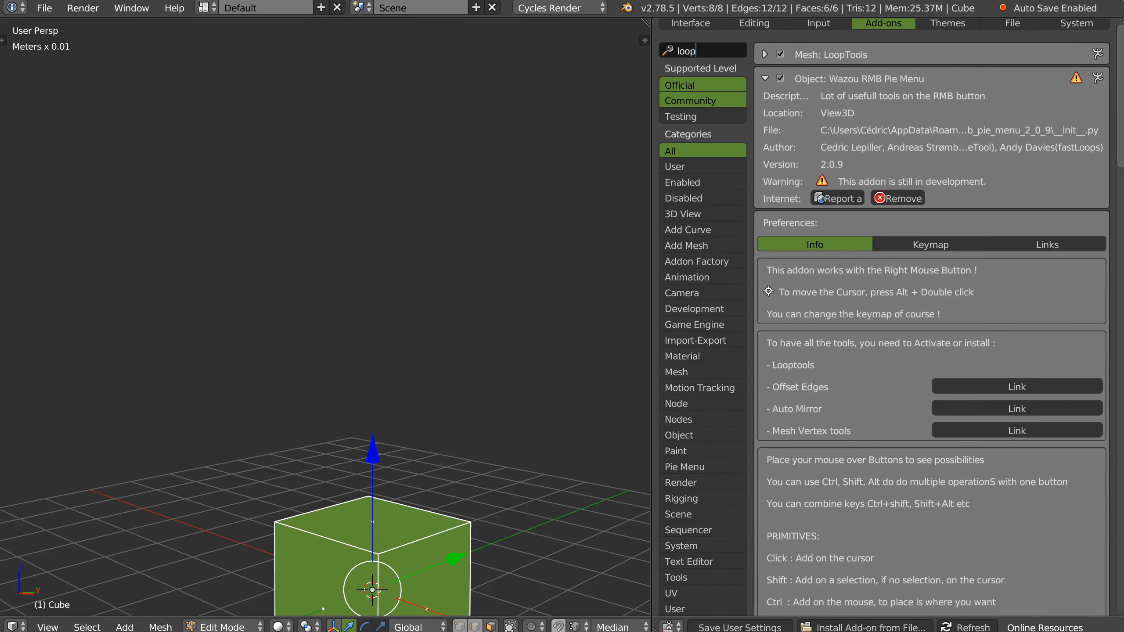
pyautogui.press('Return')
pyautogui.click(781, 55)
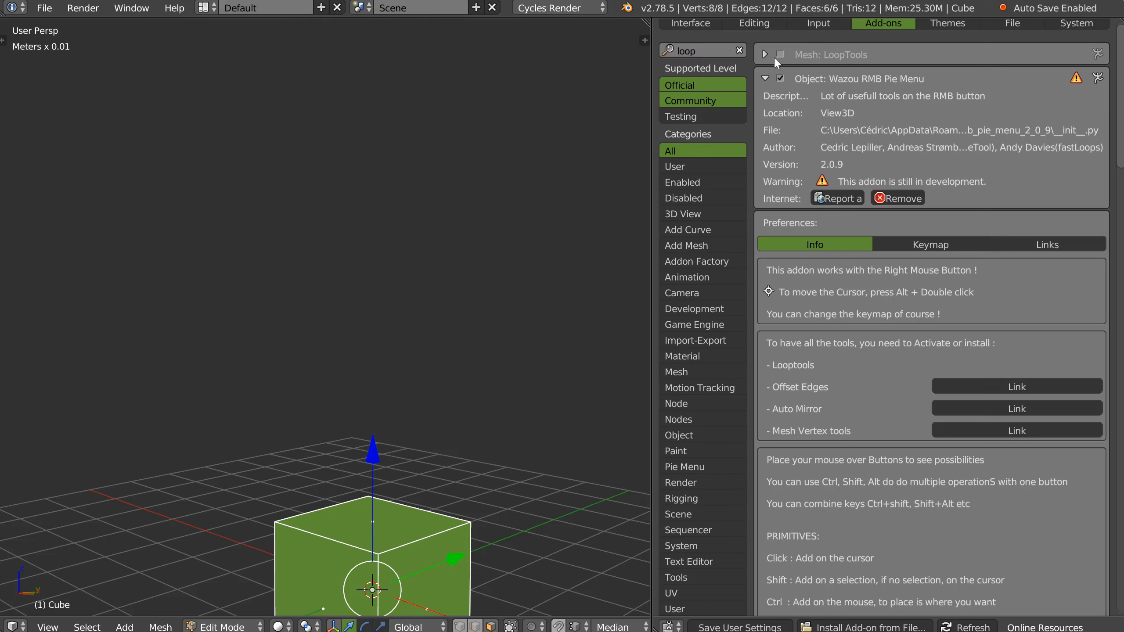
# - Check the pie menu's LoopTools entries with the add-on disabled and re-enable Mesh: LoopTools
pyautogui.rightClick(326, 189)
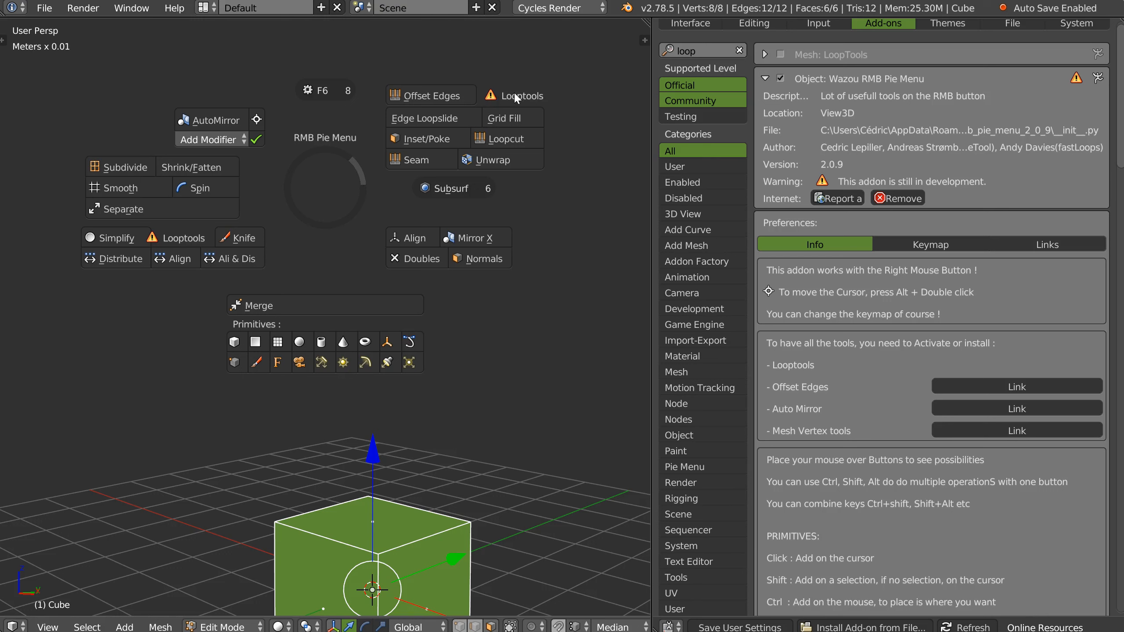
pyautogui.click(776, 54)
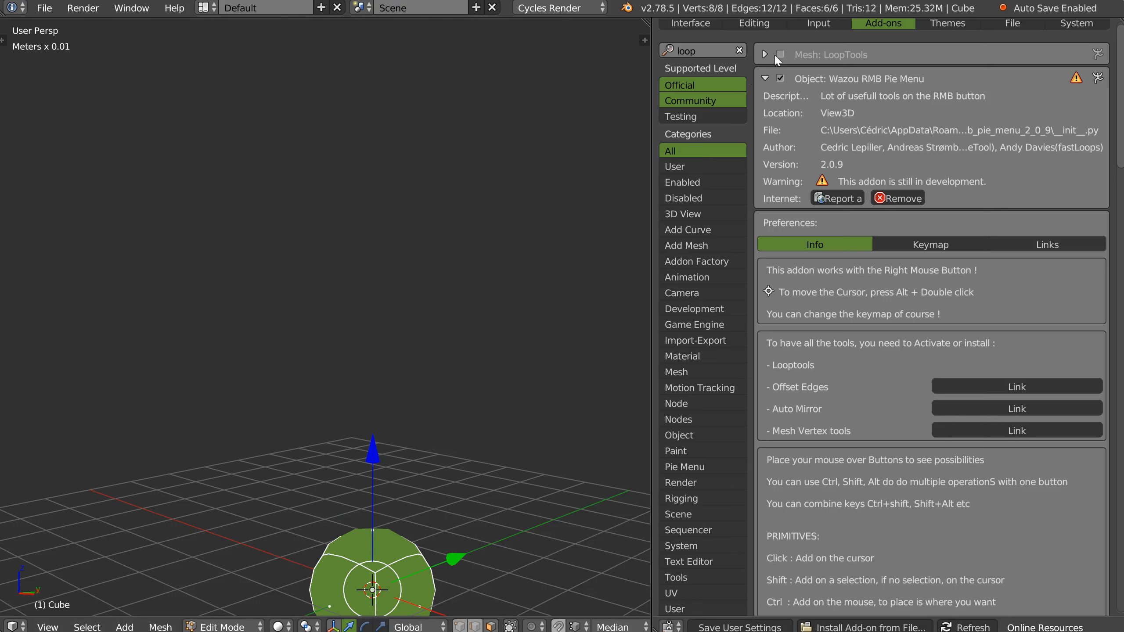
pyautogui.click(780, 53)
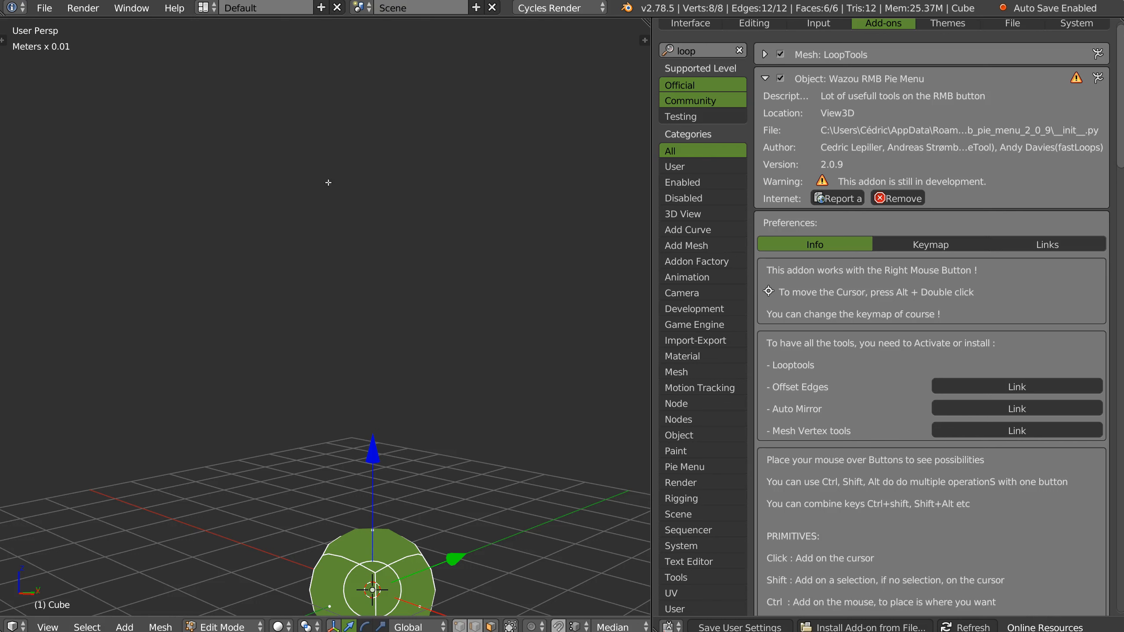
# - Review the pie menu with LoopTools enabled and remove the Subsurf smoothing from the cube
pyautogui.rightClick(351, 191)
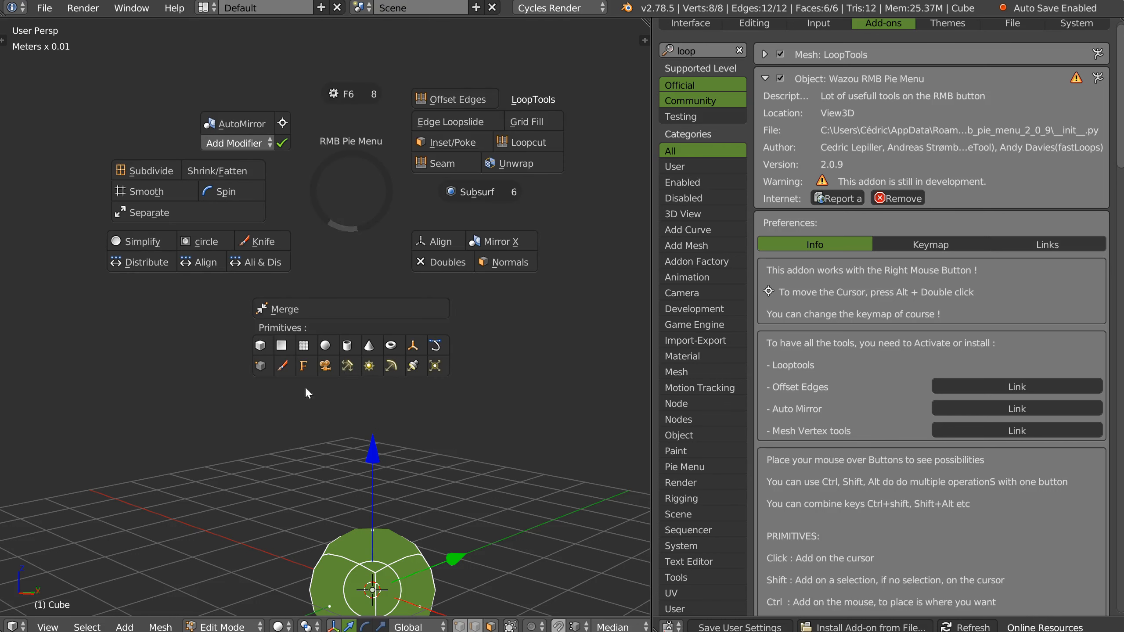
pyautogui.rightClick(422, 388)
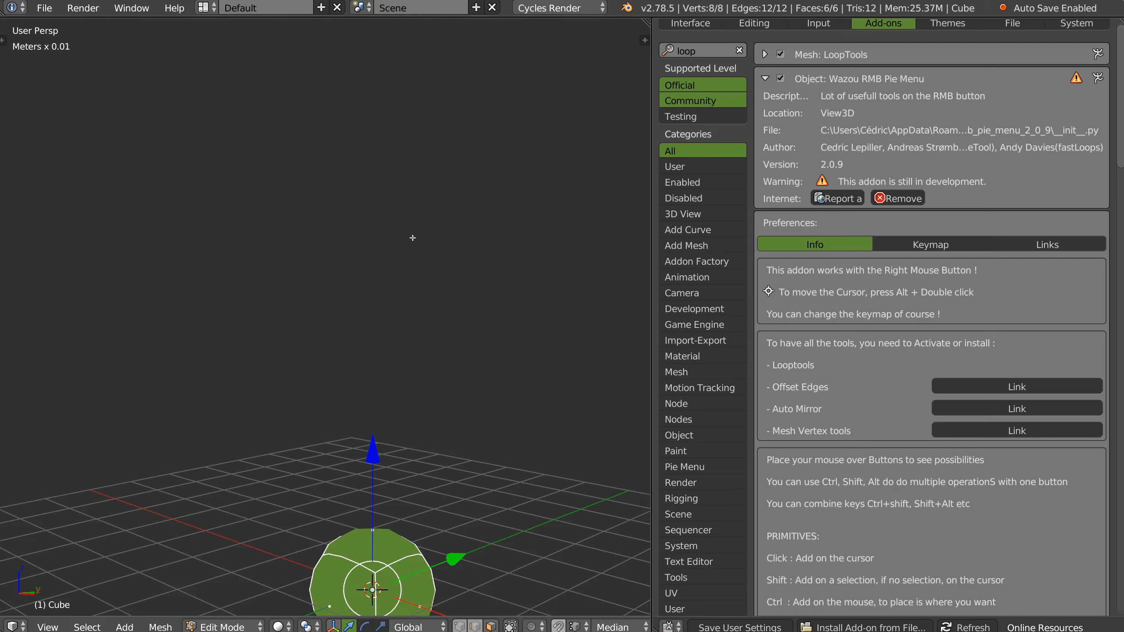
pyautogui.rightClick(394, 256)
pyautogui.click(516, 258)
pyautogui.scroll(2, 500, 217)
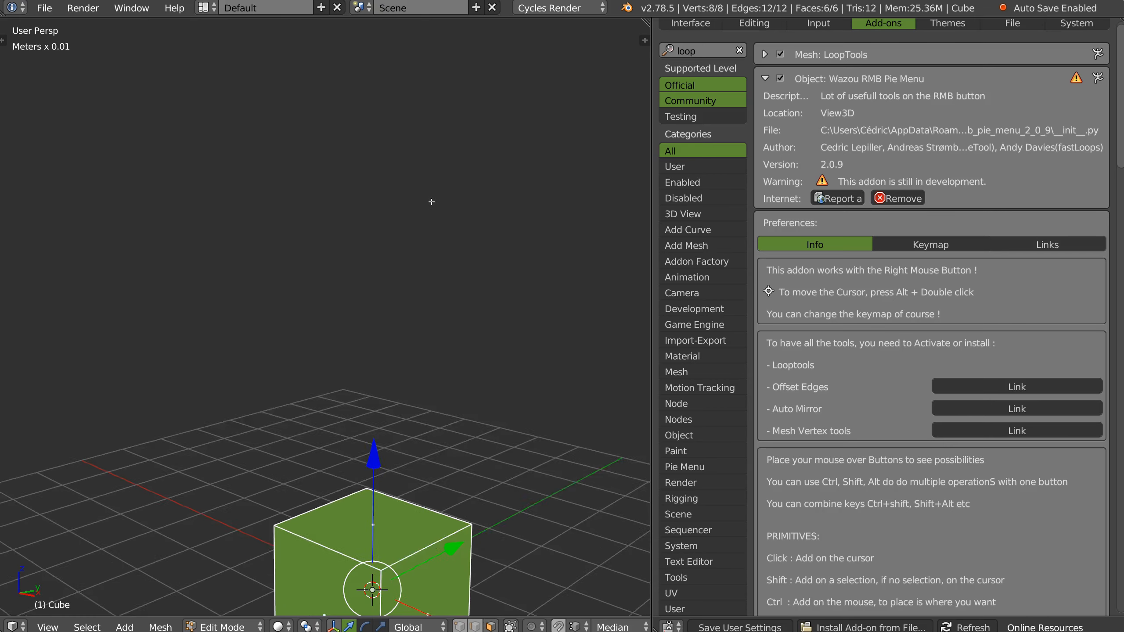
# - Return the cube to Object Mode and delete it from the scene
pyautogui.scroll(-5, 856, 373)
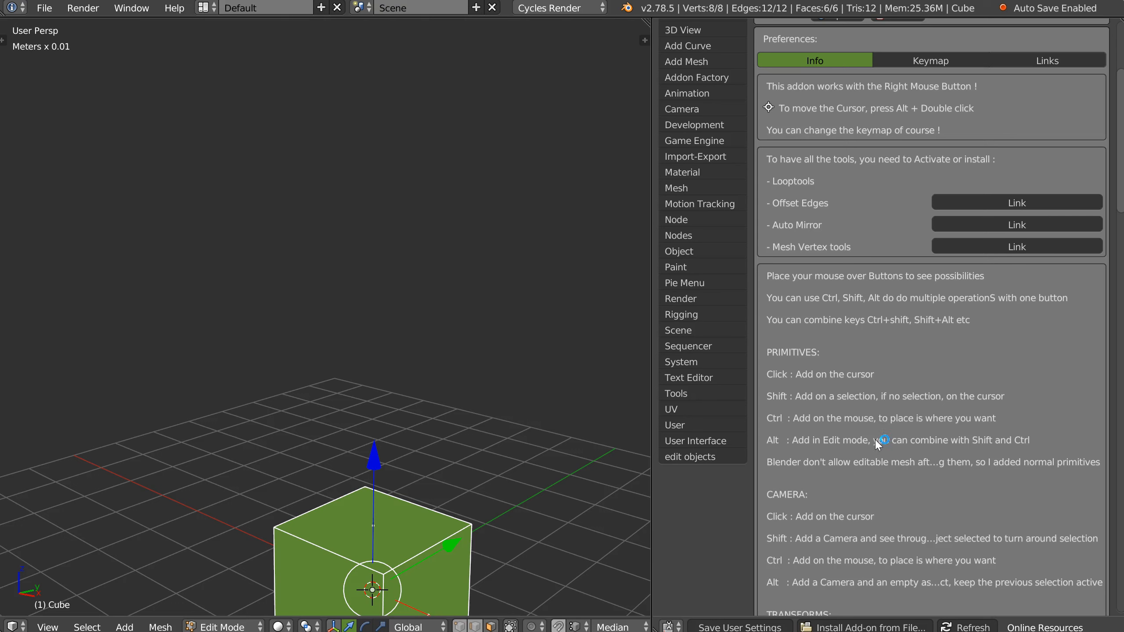
pyautogui.moveTo(421, 399); pyautogui.dragTo(428, 294, button='middle')
pyautogui.scroll(-2, 460, 416)
pyautogui.press('Tab')
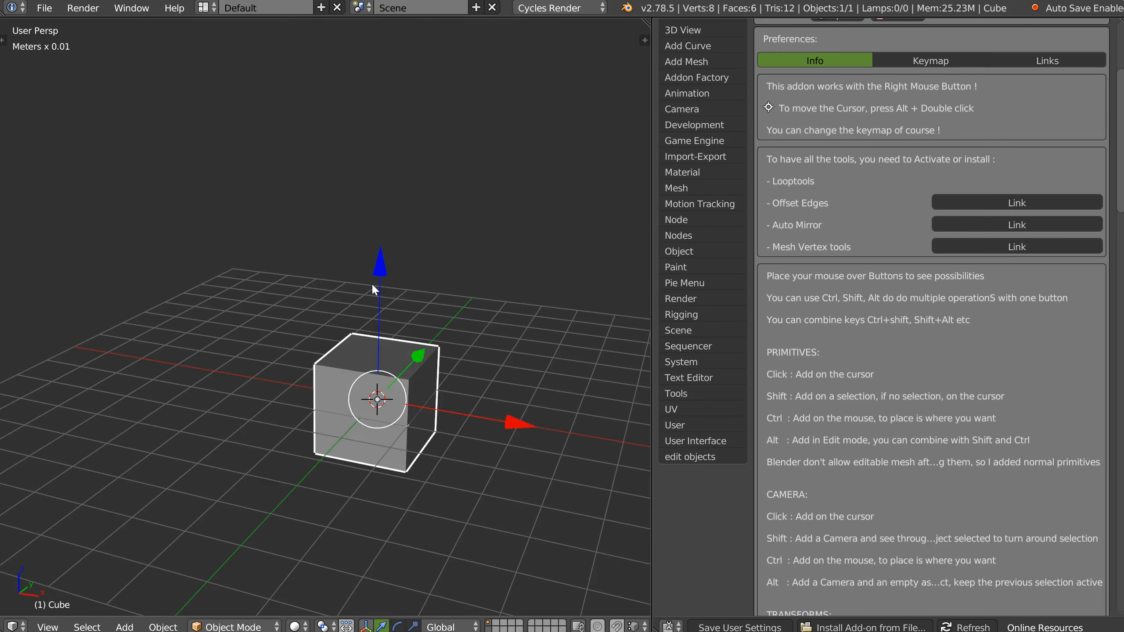
pyautogui.press('x')
pyautogui.click(384, 347)
# - Add a new cube primitive at the 3D cursor from the RMB Pie Menu
pyautogui.rightClick(382, 344)
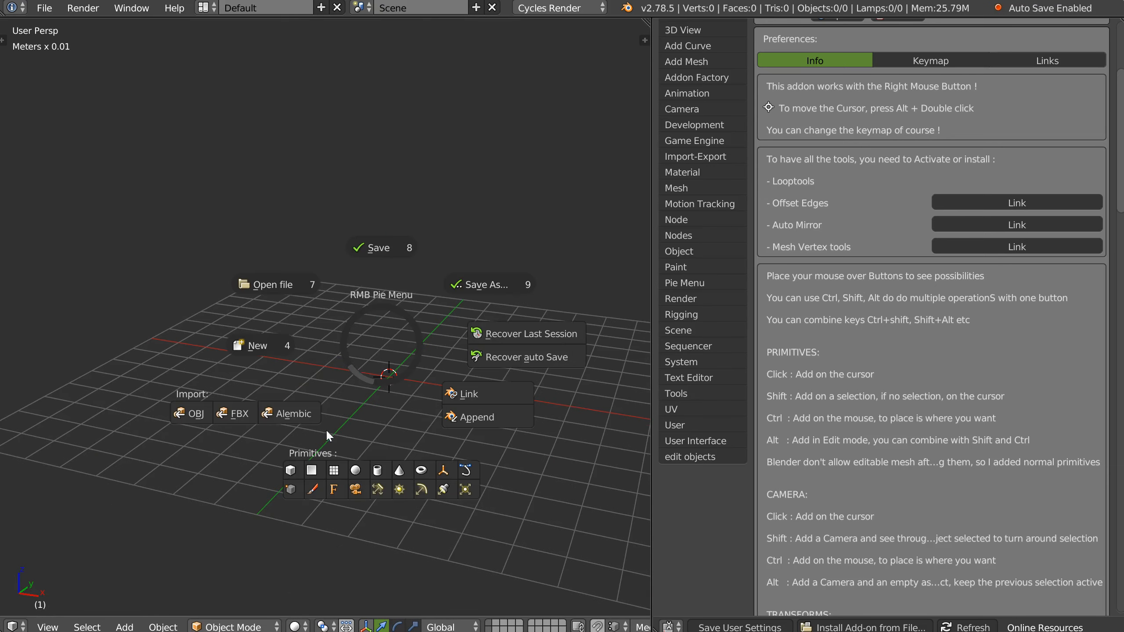
pyautogui.click(294, 473)
pyautogui.scroll(2, 388, 374)
pyautogui.scroll(1, 389, 373)
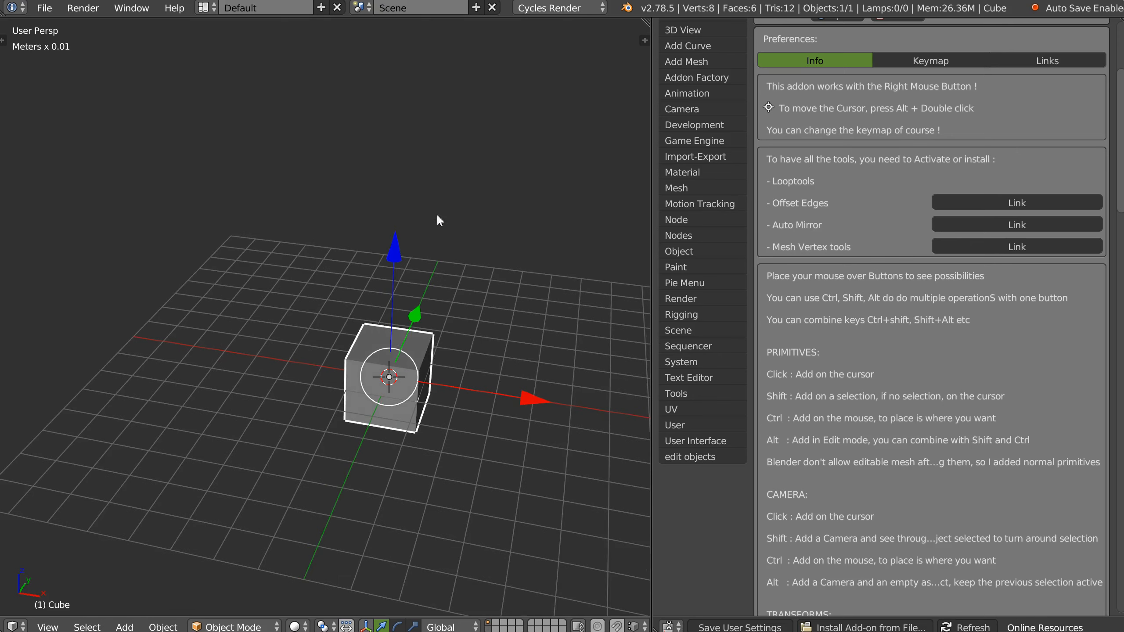
# - Scale the new cube down and move it away from the 3D cursor, beyond the far corner of the grid
pyautogui.press('s')
pyautogui.click(425, 377)
pyautogui.press('g')
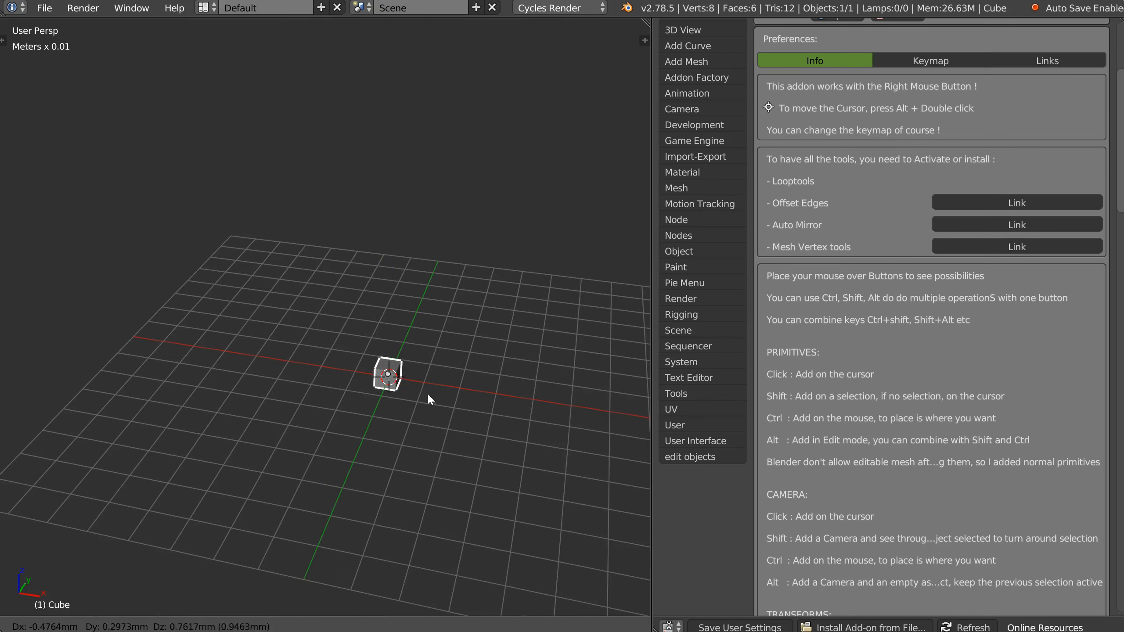
pyautogui.click(222, 254)
# - Add a sphere primitive at the selected small cube's location and delete it again
pyautogui.rightClick(366, 294)
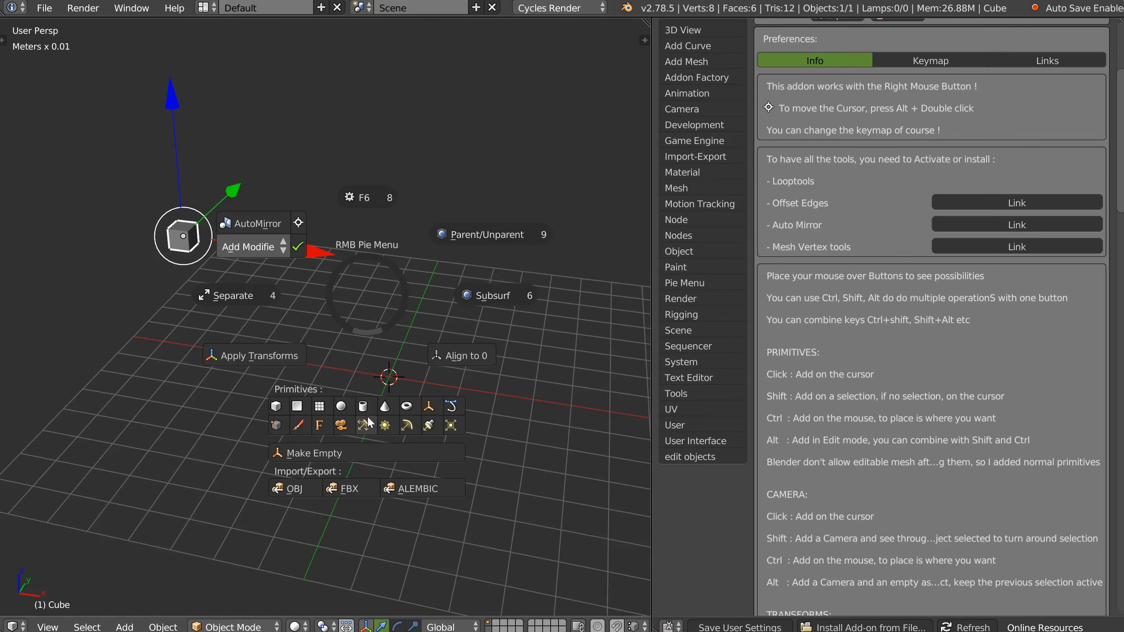
pyautogui.keyDown('shift'); pyautogui.click(342, 407); pyautogui.keyUp('shift')
pyautogui.moveTo(354, 366); pyautogui.dragTo(330, 309, button='middle')
pyautogui.press('x')
pyautogui.click(313, 310)
# - Select the small cube and scale it up to a large size
pyautogui.keyDown('shift'); pyautogui.moveTo(251, 258); pyautogui.dragTo(262, 274, button='middle'); pyautogui.keyUp('shift')
pyautogui.click(258, 271)
pyautogui.press('s')
pyautogui.click(409, 288)
pyautogui.keyDown('shift'); pyautogui.moveTo(318, 246); pyautogui.dragTo(369, 312, button='middle'); pyautogui.keyUp('shift')
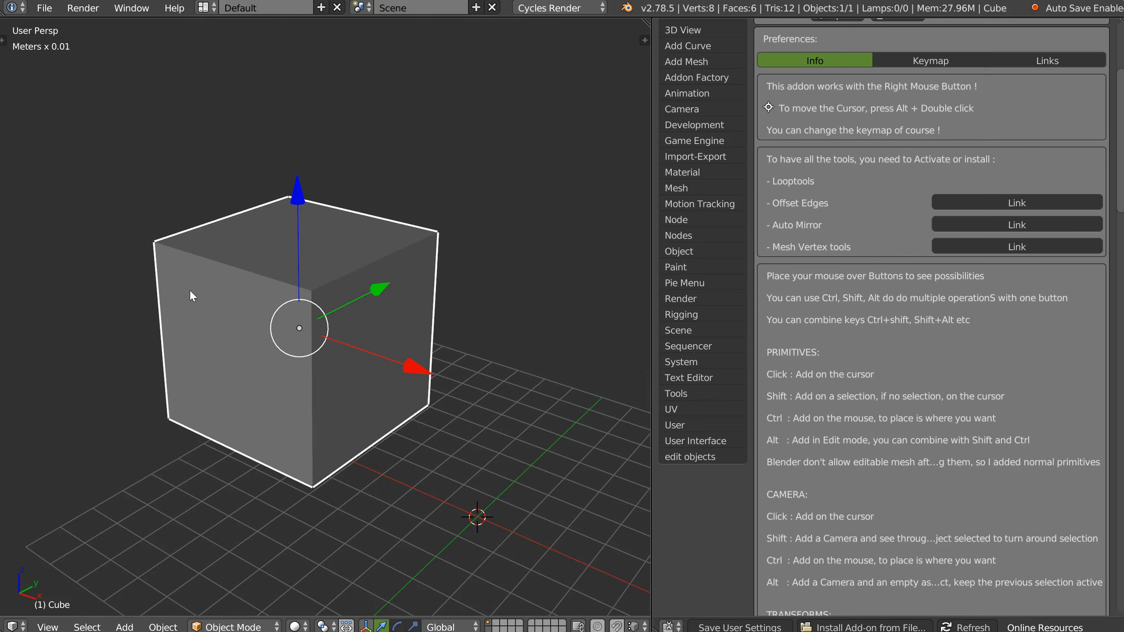
# - Add a torus primitive at the centre of the cube's selected top face
pyautogui.press('Tab')
pyautogui.rightClick(321, 246)
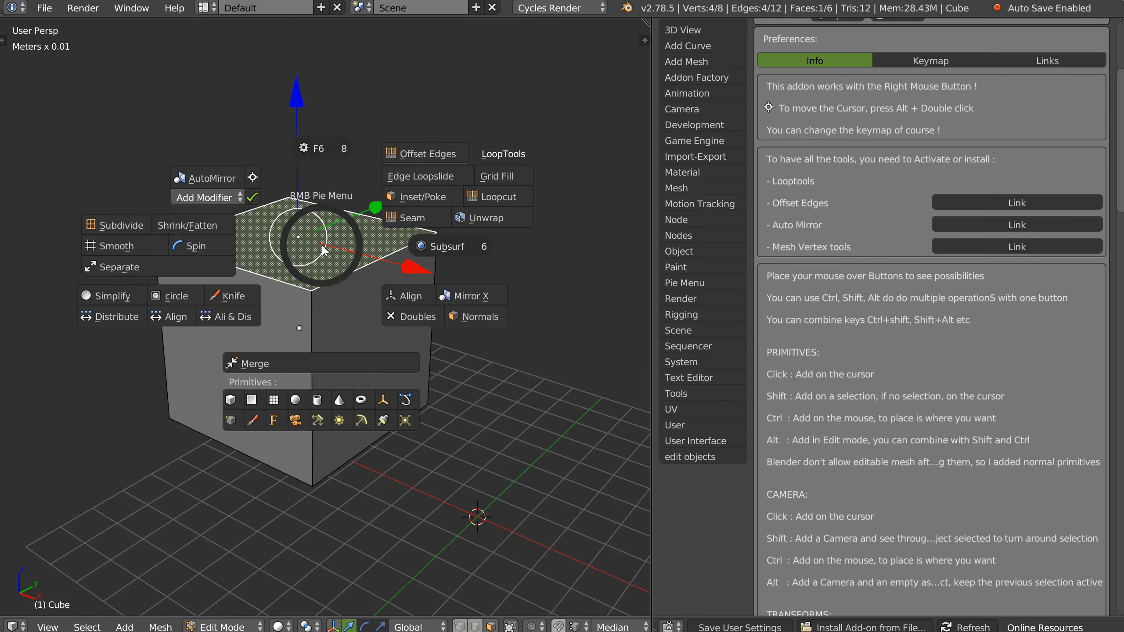
pyautogui.keyDown('shift'); pyautogui.click(363, 401); pyautogui.keyUp('shift')
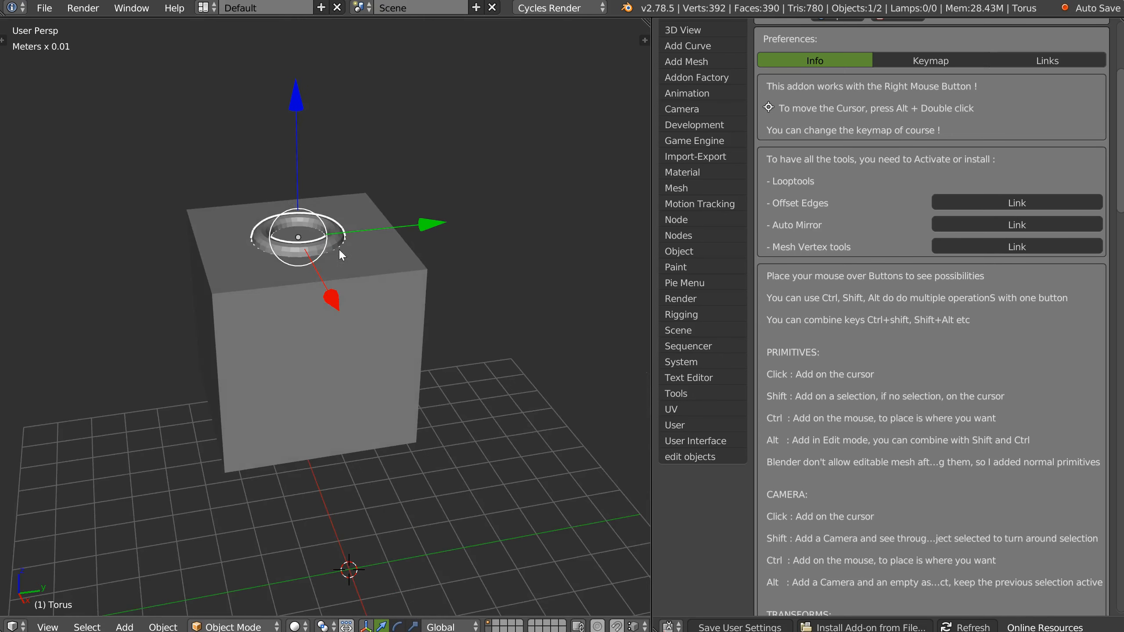
# - Select the cube's side face facing positive X in Edit Mode and add a torus primitive at its centre
pyautogui.moveTo(277, 290); pyautogui.dragTo(338, 322, button='middle')
pyautogui.click(345, 371)
pyautogui.press('Tab')
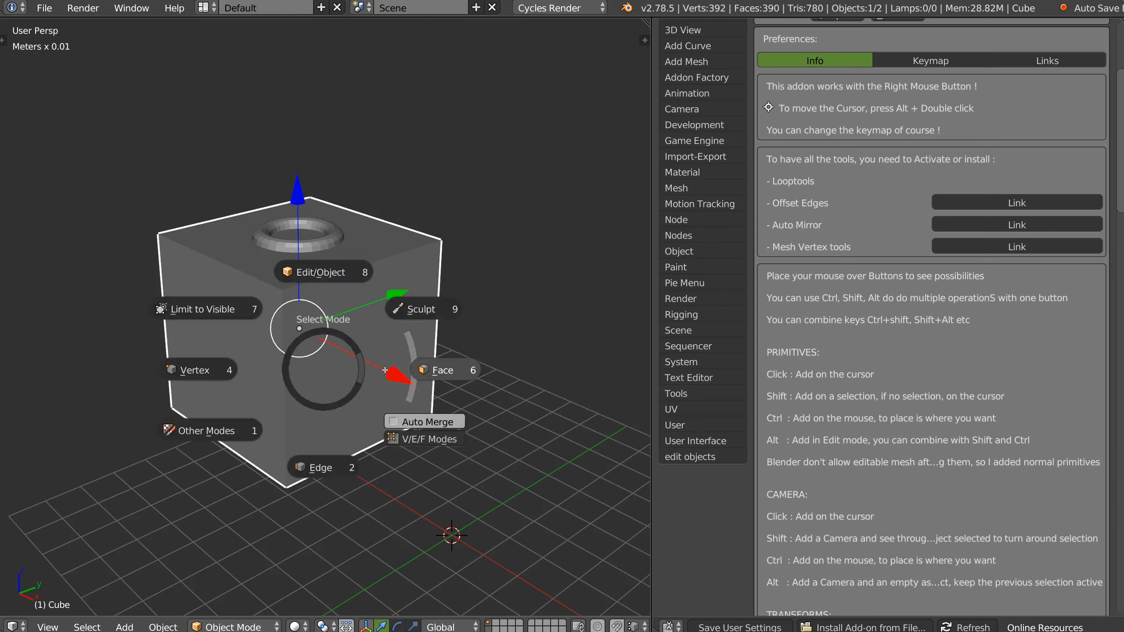
pyautogui.click(362, 364)
pyautogui.rightClick(363, 364)
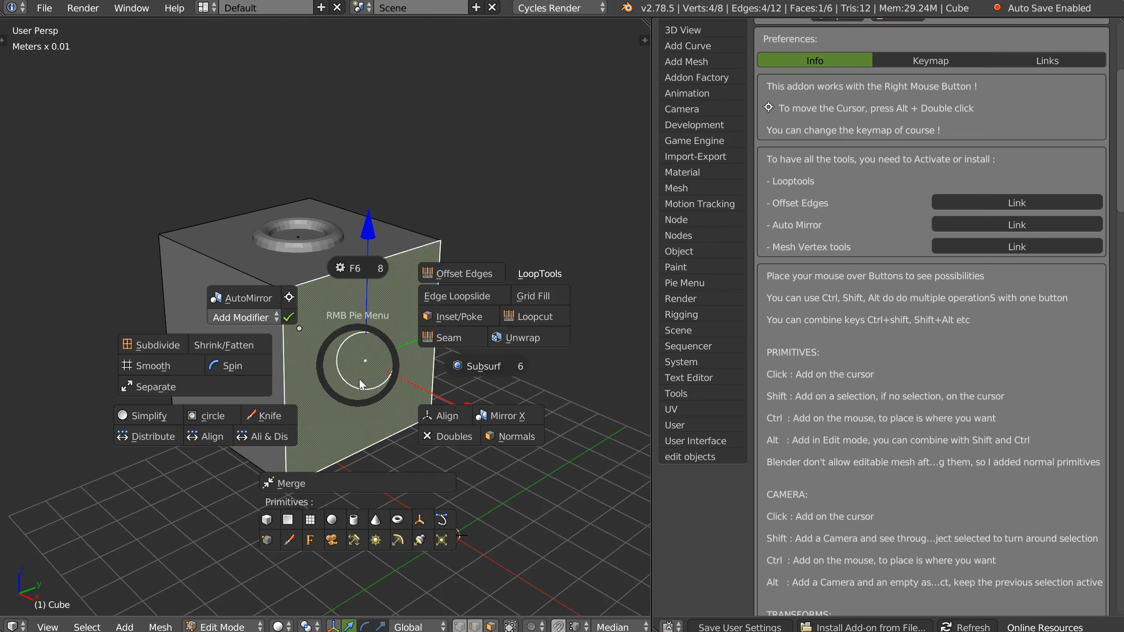
pyautogui.keyDown('shift'); pyautogui.click(400, 521); pyautogui.keyUp('shift')
pyautogui.moveTo(379, 373); pyautogui.dragTo(363, 344, button='middle')
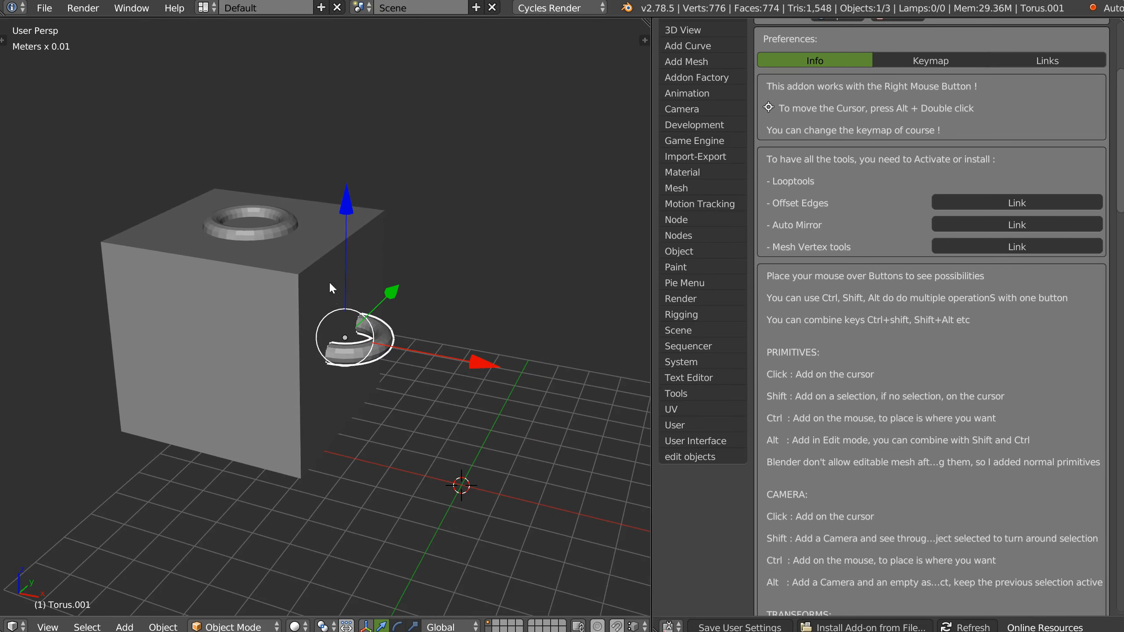
pyautogui.moveTo(321, 424); pyautogui.dragTo(322, 398, button='middle')
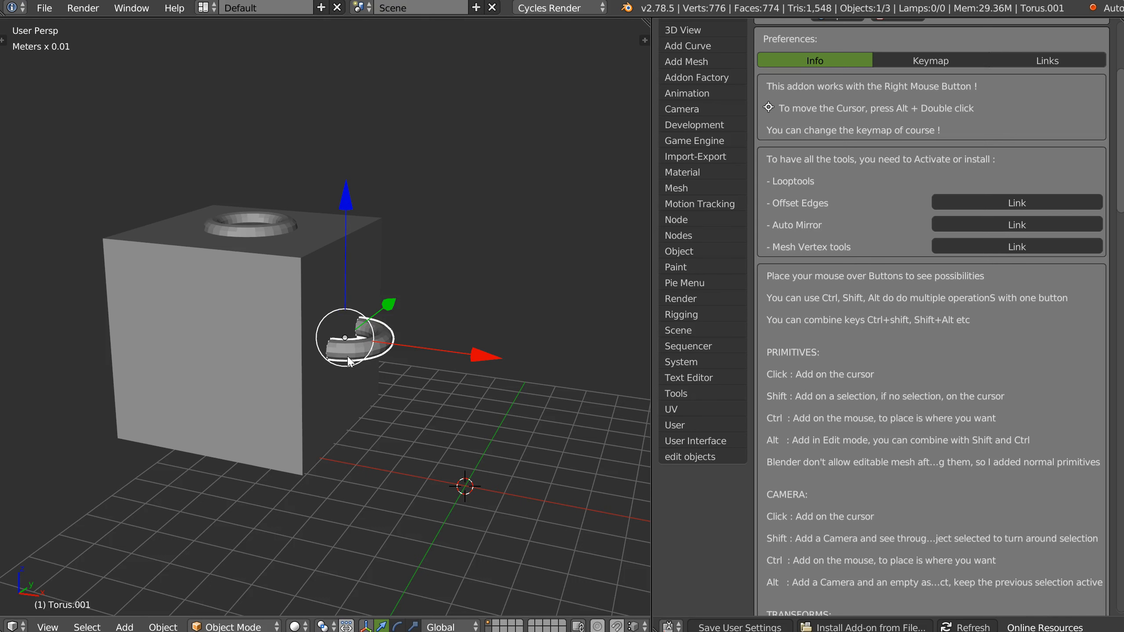
pyautogui.moveTo(359, 364); pyautogui.dragTo(352, 357, button='middle')
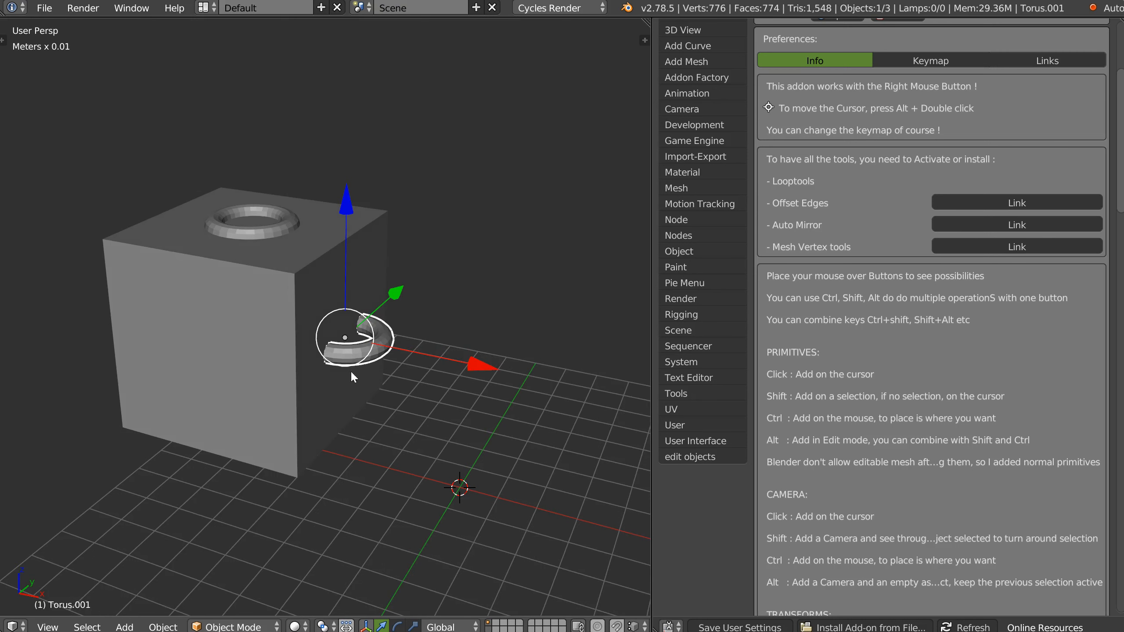
# - Delete both toruses from the cube's top and side faces and select the cube
pyautogui.press('Delete')
pyautogui.click(262, 227)
pyautogui.press('x')
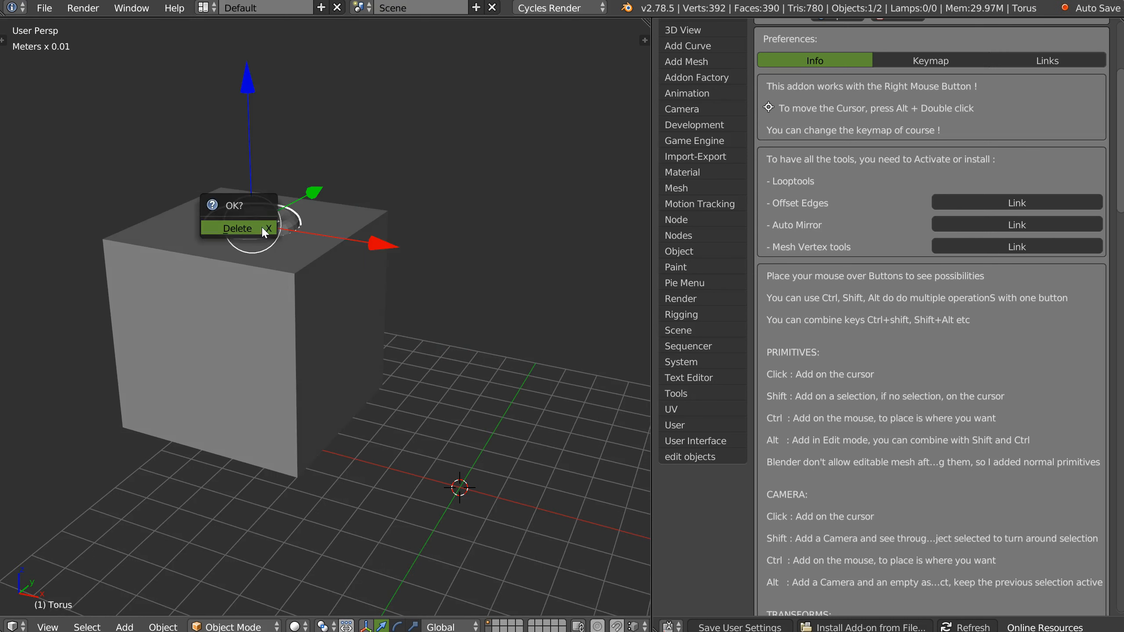
pyautogui.click(262, 226)
pyautogui.click(292, 299)
pyautogui.moveTo(371, 372); pyautogui.dragTo(318, 322, button='middle')
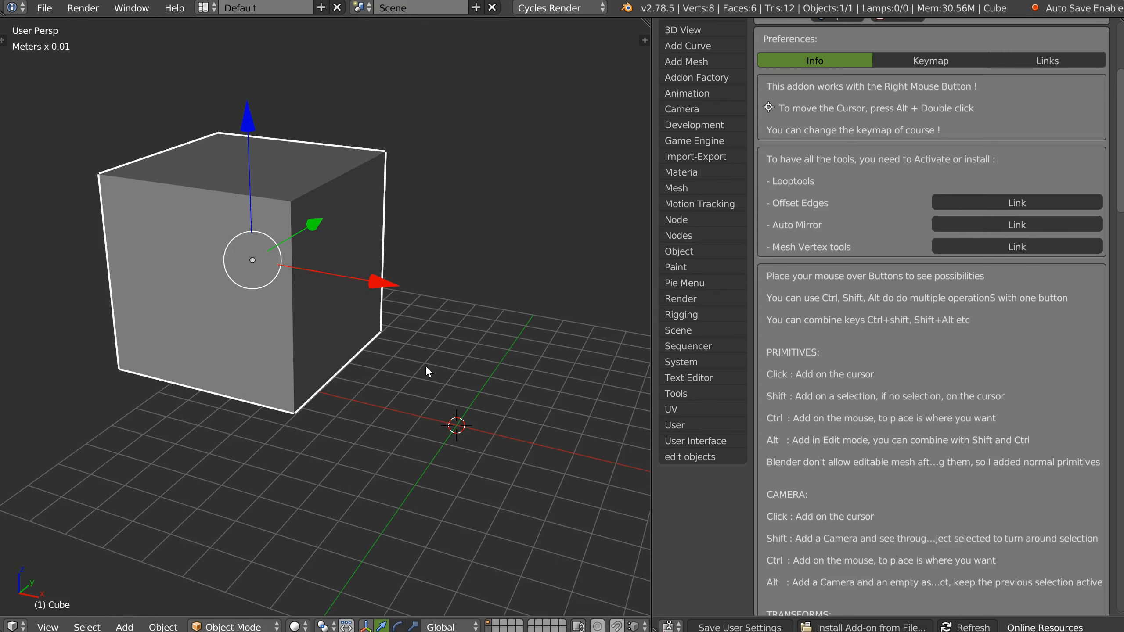
# - Add a cube primitive at the 3D cursor directly in Edit Mode
pyautogui.rightClick(410, 360)
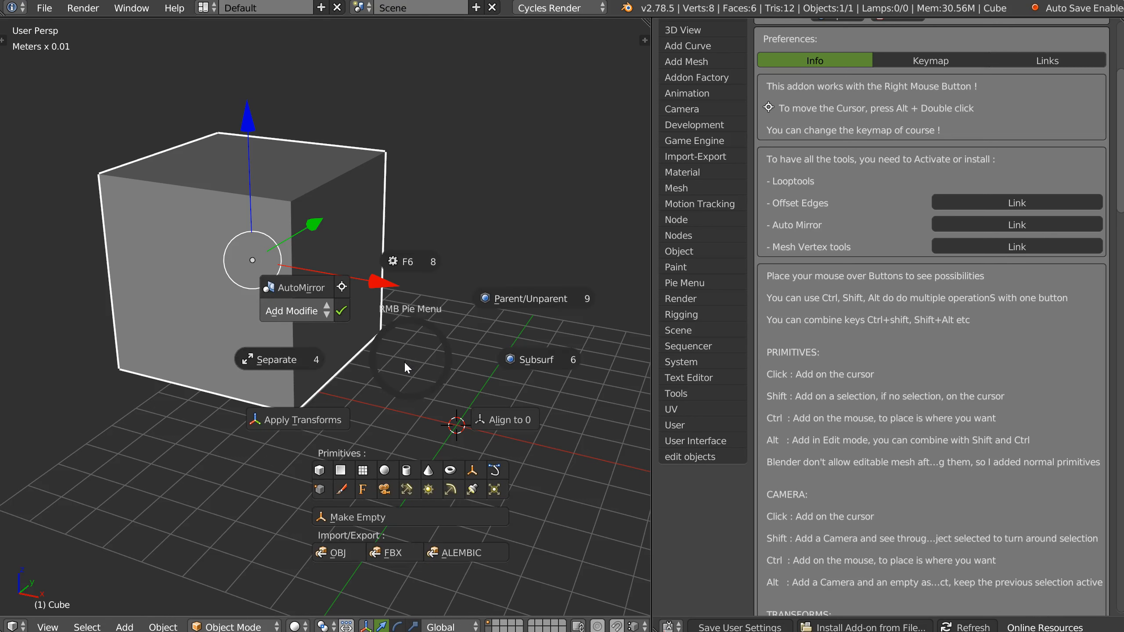
pyautogui.keyDown('alt'); pyautogui.click(319, 470); pyautogui.keyUp('alt')
pyautogui.moveTo(469, 404); pyautogui.dragTo(424, 345, button='middle')
pyautogui.scroll(2, 470, 350)
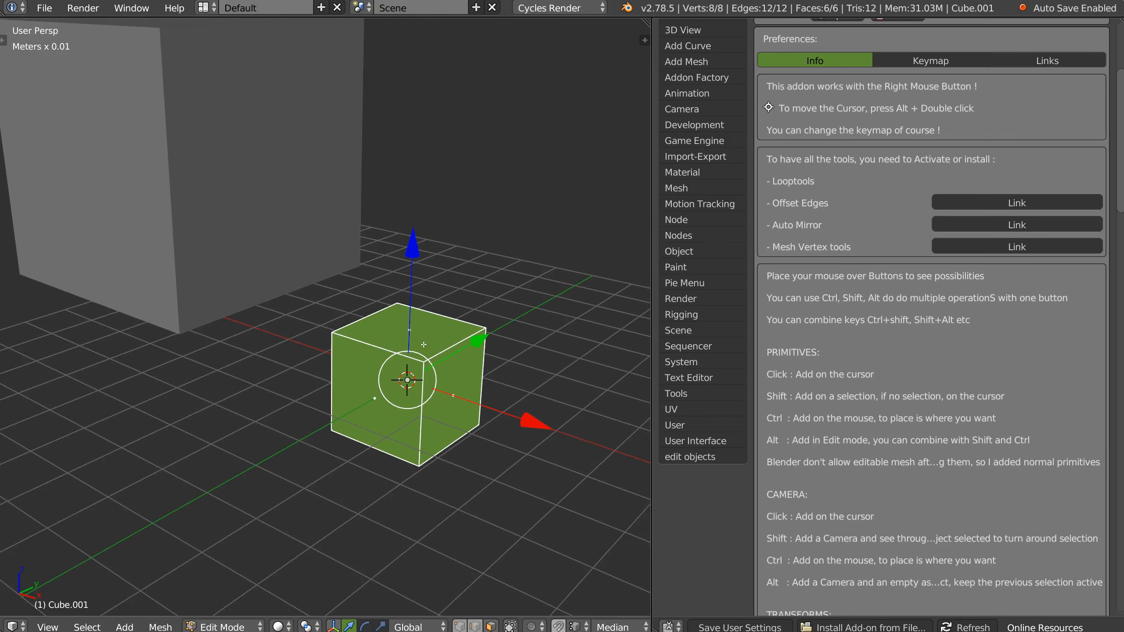
pyautogui.scroll(-2, 398, 349)
# - Add a torus primitive in Edit Mode at the small cube and move it up along Z
pyautogui.rightClick(370, 329)
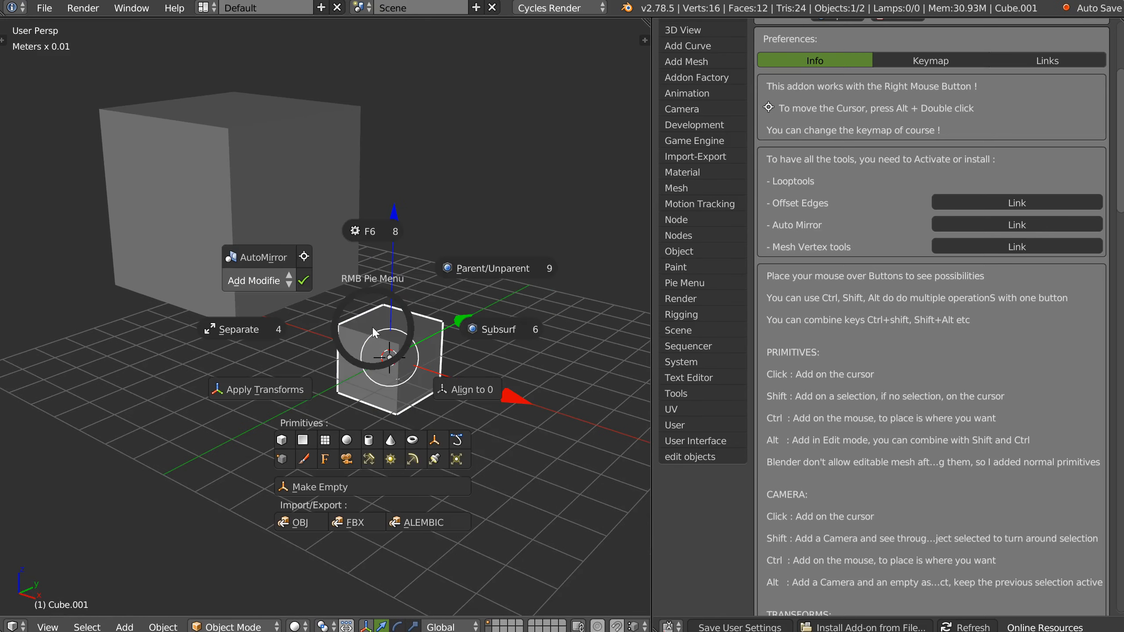
pyautogui.click(413, 429)
pyautogui.moveTo(388, 226); pyautogui.dragTo(387, 112)
pyautogui.moveTo(345, 257); pyautogui.dragTo(387, 349, button='middle')
# - Return to Object Mode and delete the torus, and delete the small cube at the 3D cursor
pyautogui.press('Tab')
pyautogui.press('x')
pyautogui.click(376, 344)
pyautogui.rightClick(380, 348)
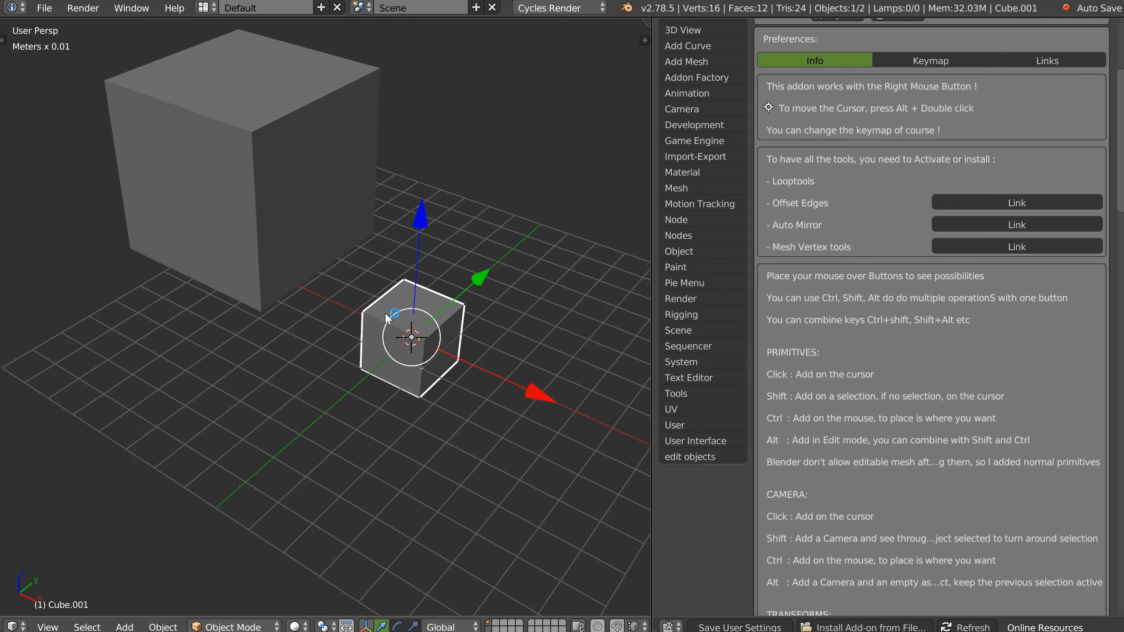
pyautogui.press('x')
pyautogui.click(386, 345)
# - Place a cube primitive at a freely picked spot beside the large cube and delete it
pyautogui.rightClick(412, 319)
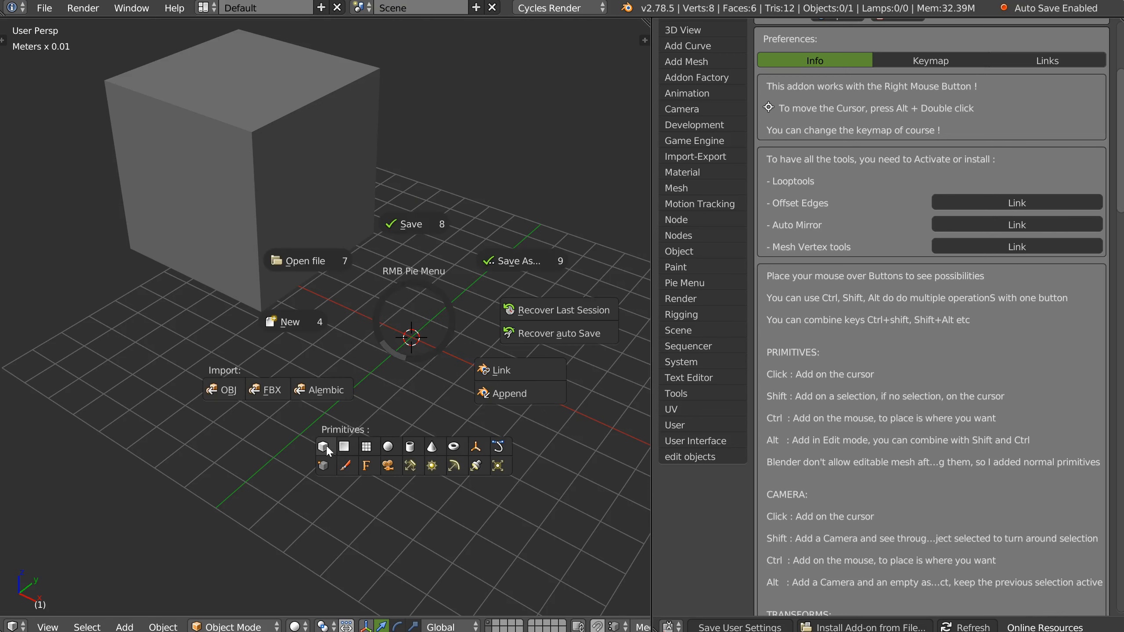
pyautogui.keyDown('ctrl'); pyautogui.click(326, 447); pyautogui.keyUp('ctrl')
pyautogui.click(487, 231)
pyautogui.scroll(-3, 473, 257)
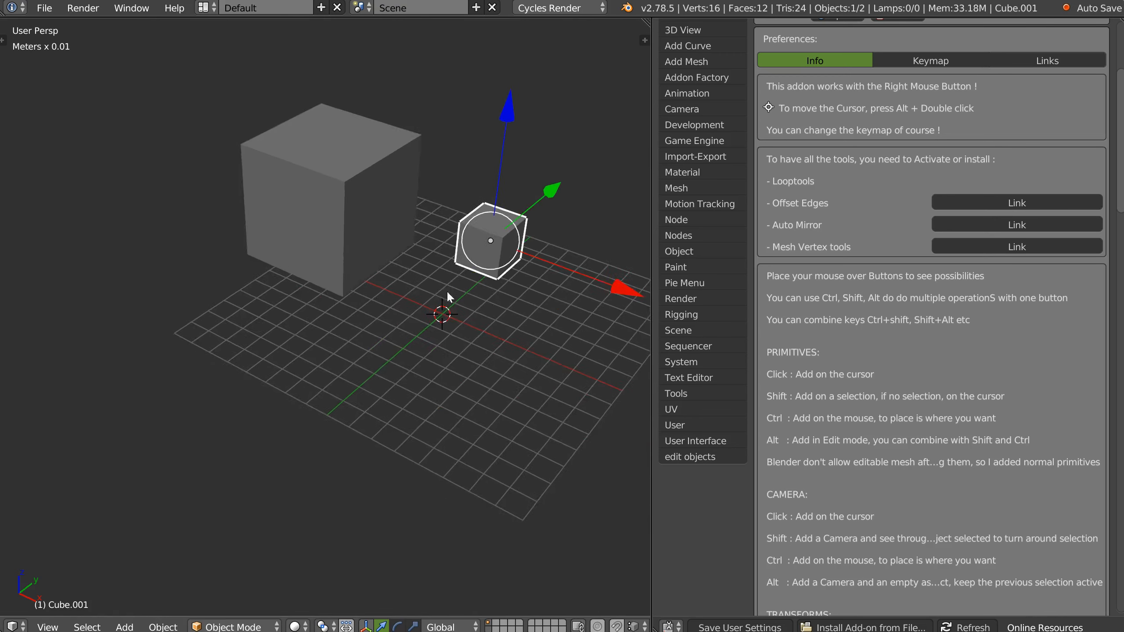
pyautogui.moveTo(405, 324); pyautogui.dragTo(415, 281, button='middle')
pyautogui.press('x')
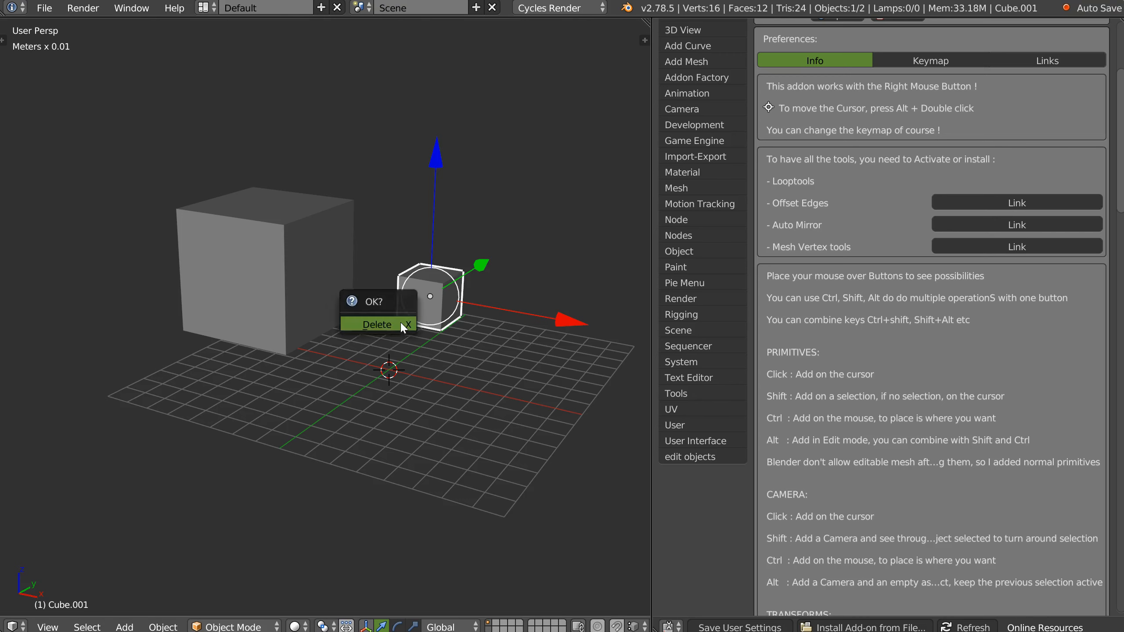
pyautogui.click(400, 327)
# - Place a spot lamp high above the grid, beside the large cube, and rotate it to tilt its beam
pyautogui.rightClick(400, 325)
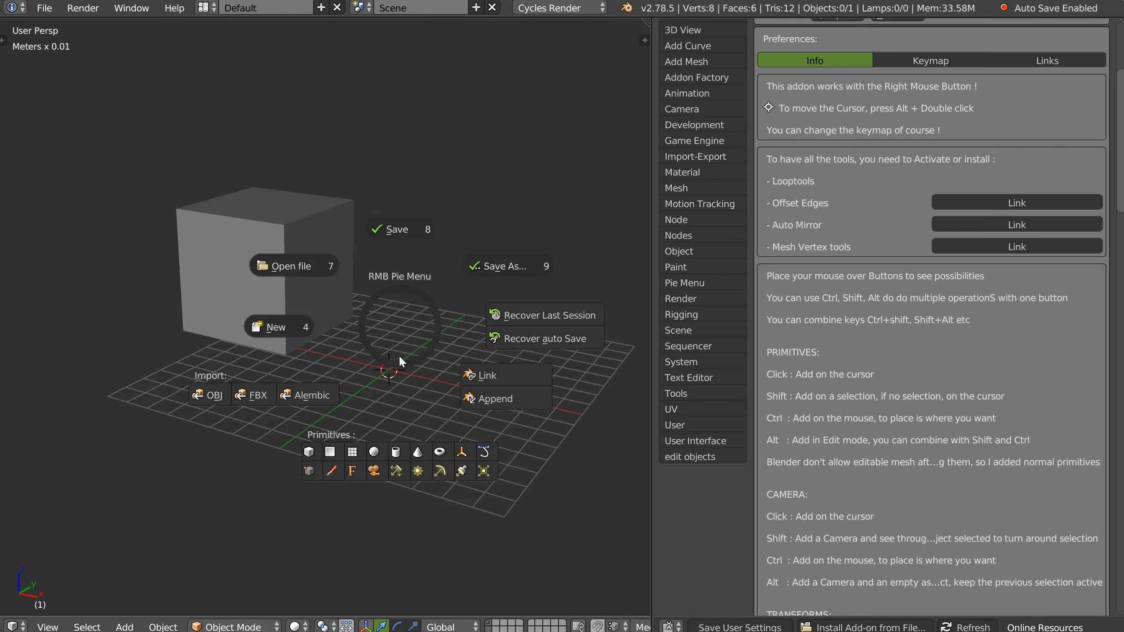
pyautogui.click(462, 471)
pyautogui.press('r')
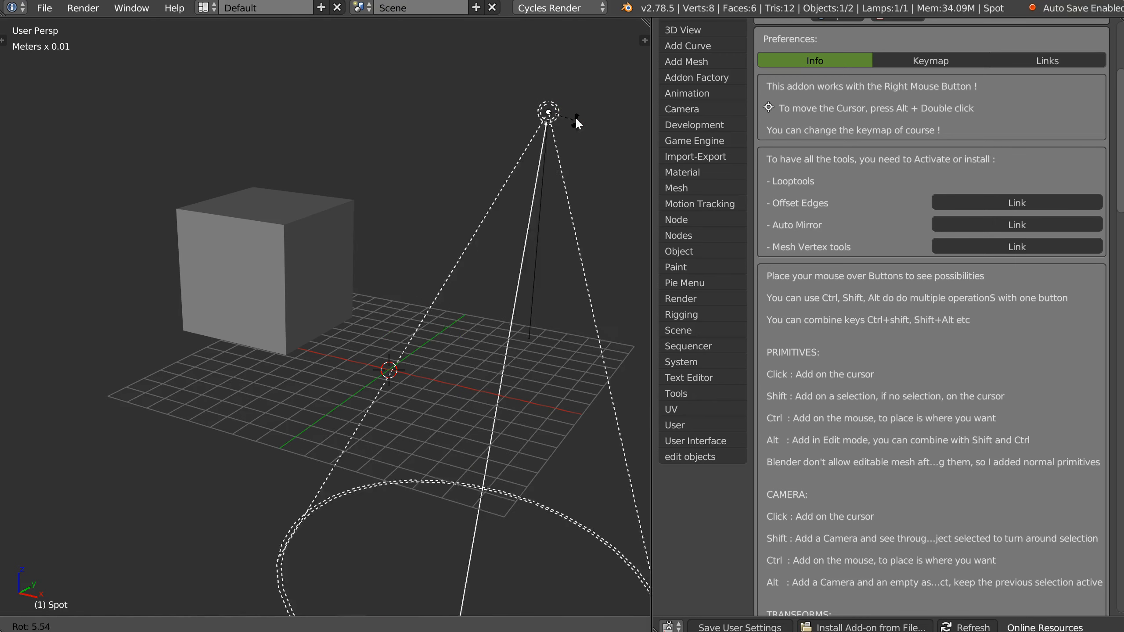
pyautogui.click(597, 150)
# - Place a sun lamp above the large cube and rotate it to tilt its direction
pyautogui.rightClick(516, 279)
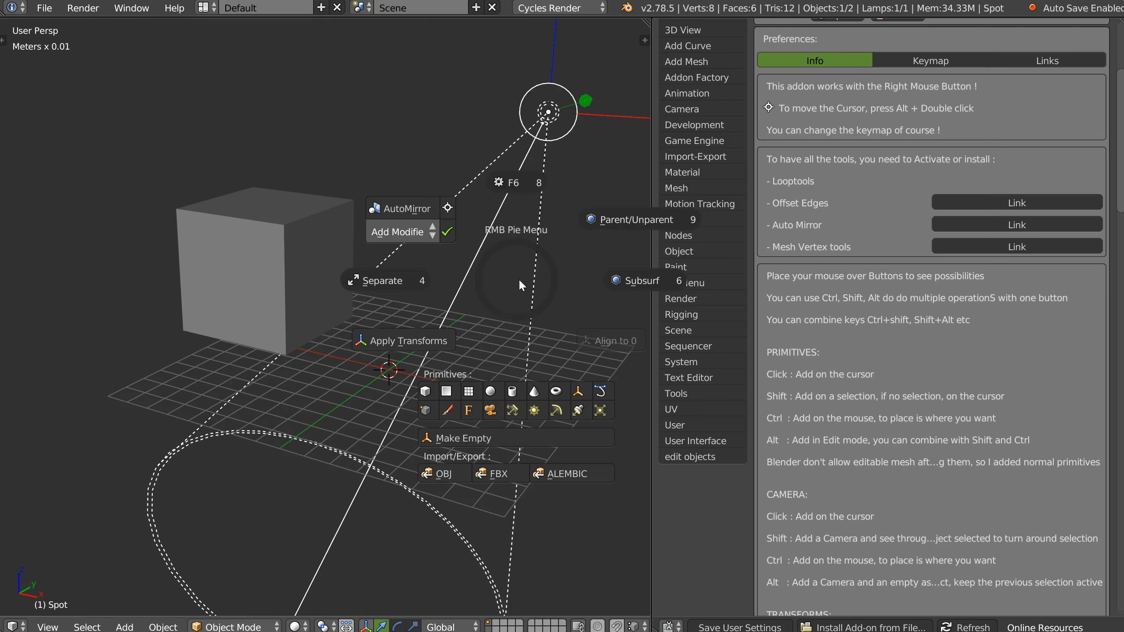
pyautogui.click(534, 411)
pyautogui.click(227, 86)
pyautogui.press('r')
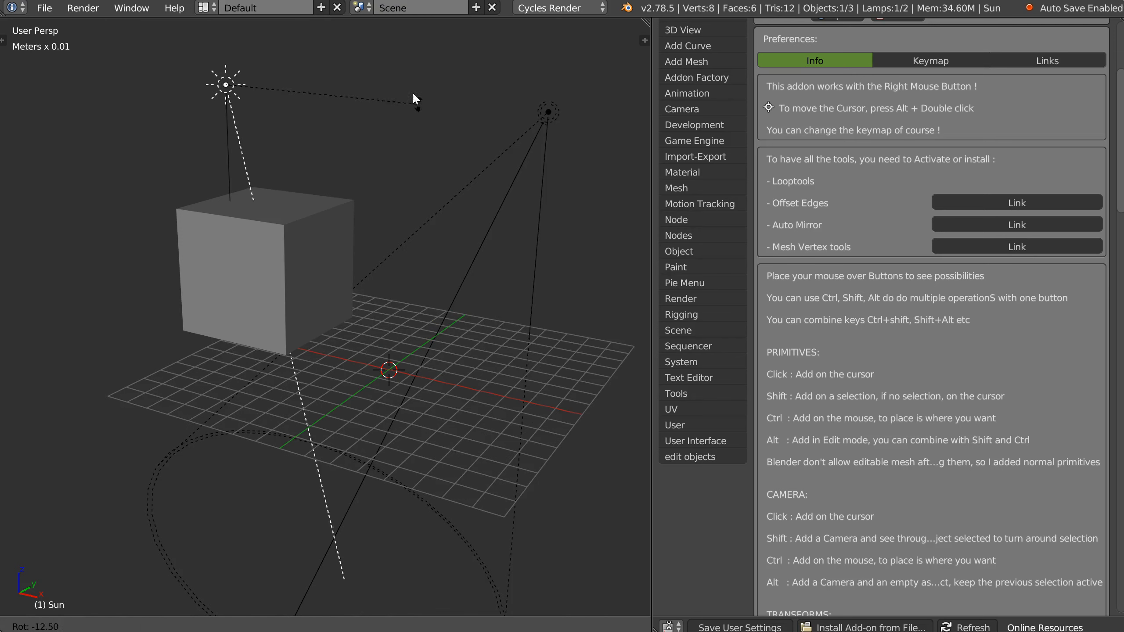
pyautogui.click(331, 49)
# - Add the spot lamp to the sun lamp selection and delete both lamps
pyautogui.rightClick(544, 110)
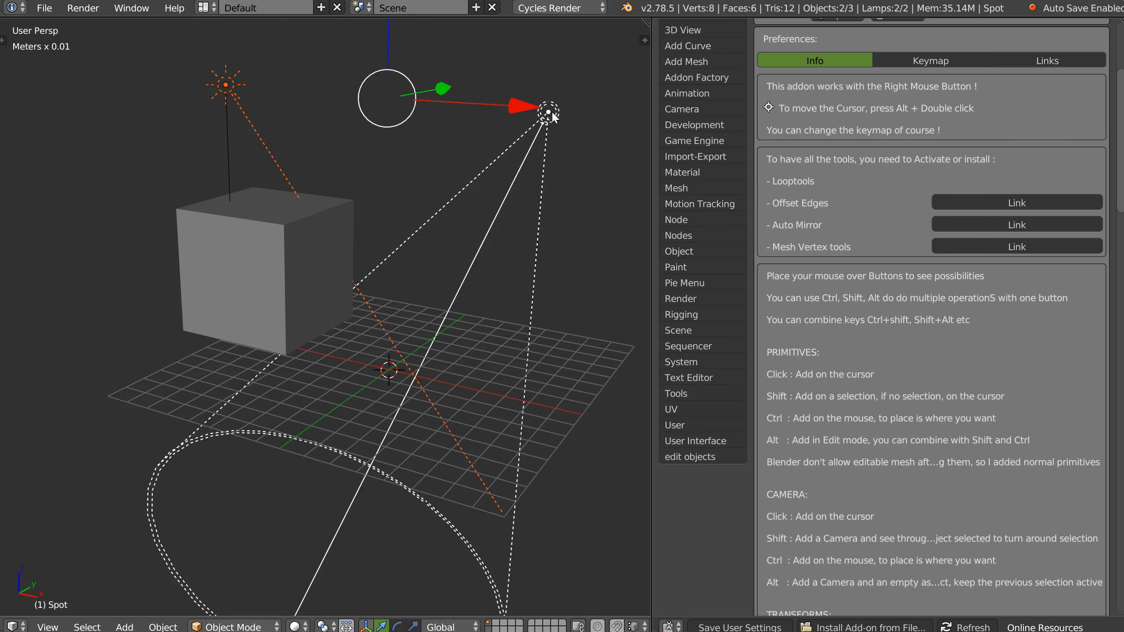
pyautogui.press('x')
pyautogui.click(443, 208)
# - Add a cylinder primitive in Edit Mode on the selected large cube and move it up along Z onto the cube's top
pyautogui.rightClick(287, 284)
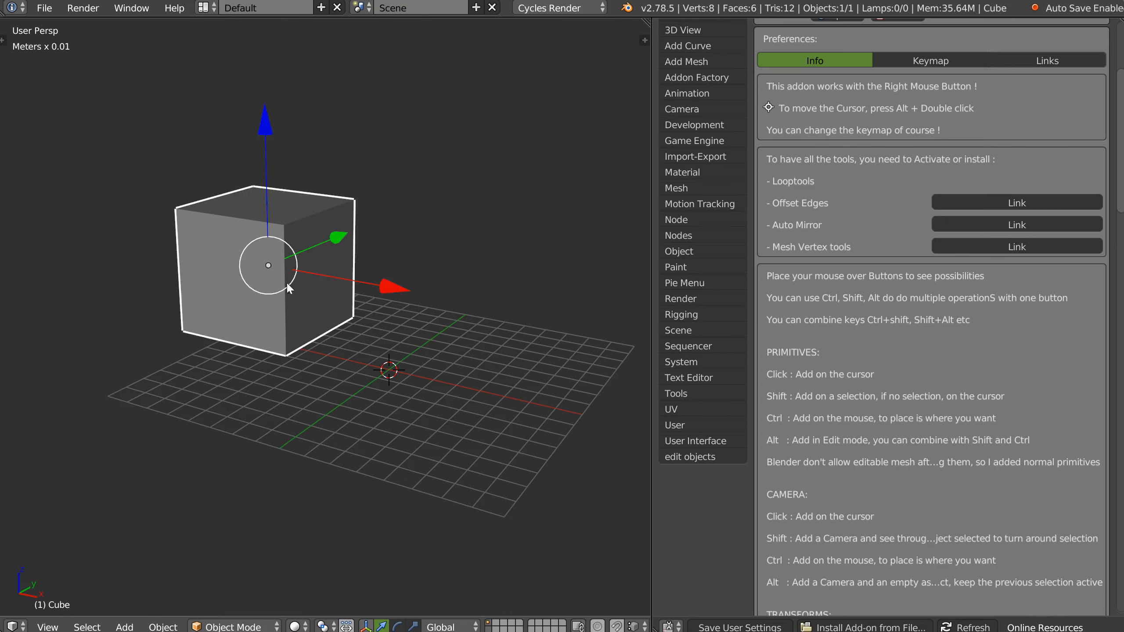
pyautogui.moveTo(335, 298); pyautogui.dragTo(408, 369, button='middle')
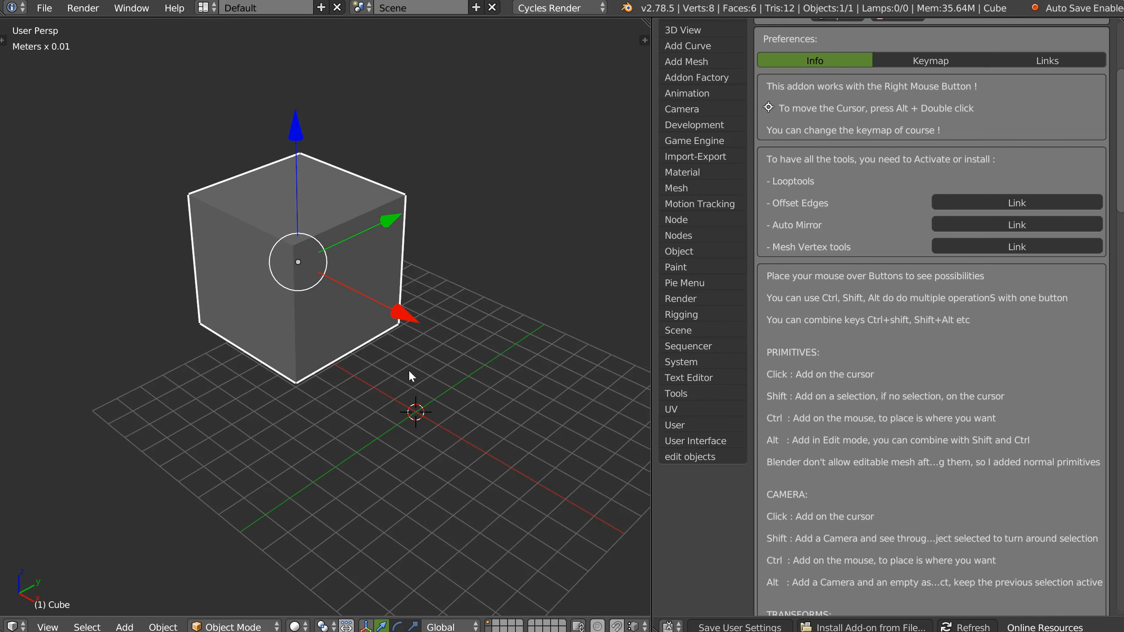
pyautogui.moveTo(412, 329); pyautogui.dragTo(401, 191, button='middle')
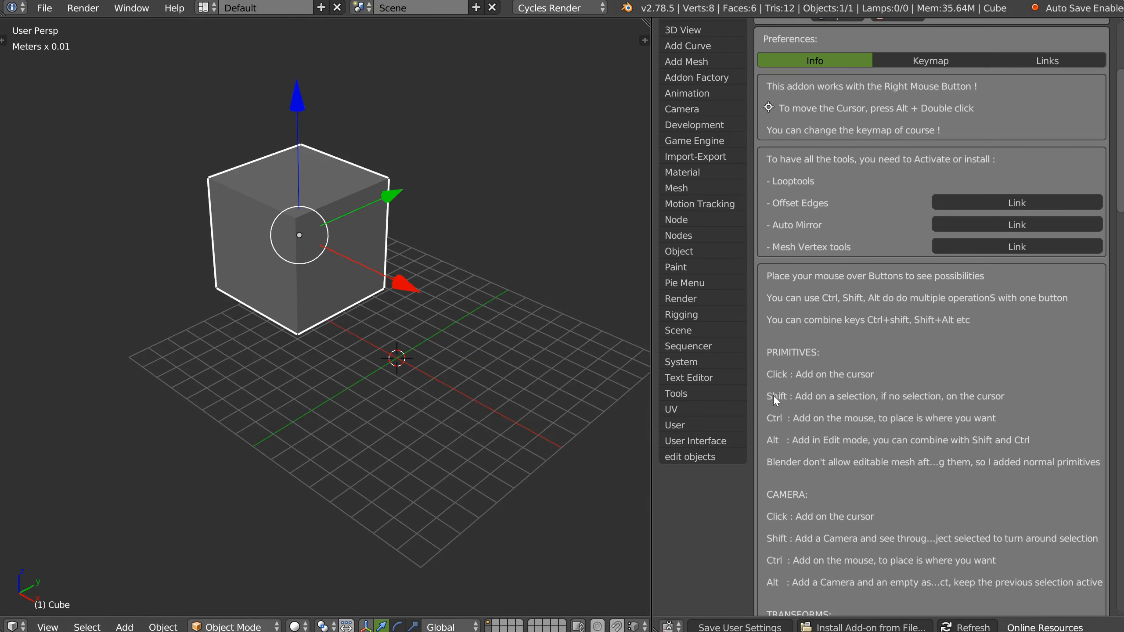
pyautogui.moveTo(487, 309); pyautogui.dragTo(377, 320, button='middle')
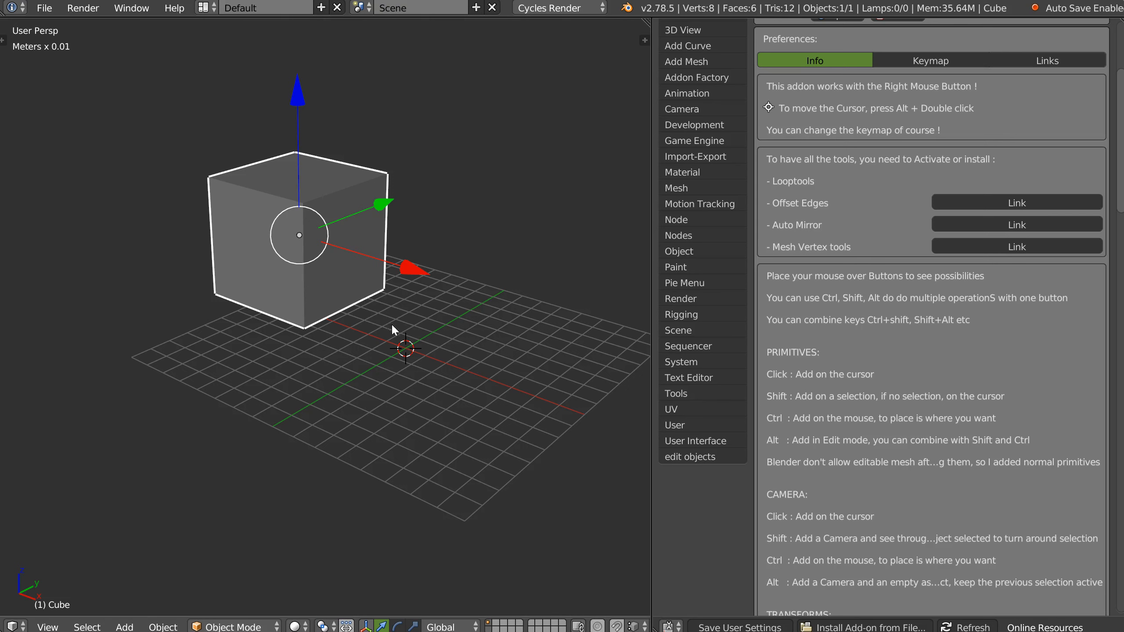
pyautogui.rightClick(393, 326)
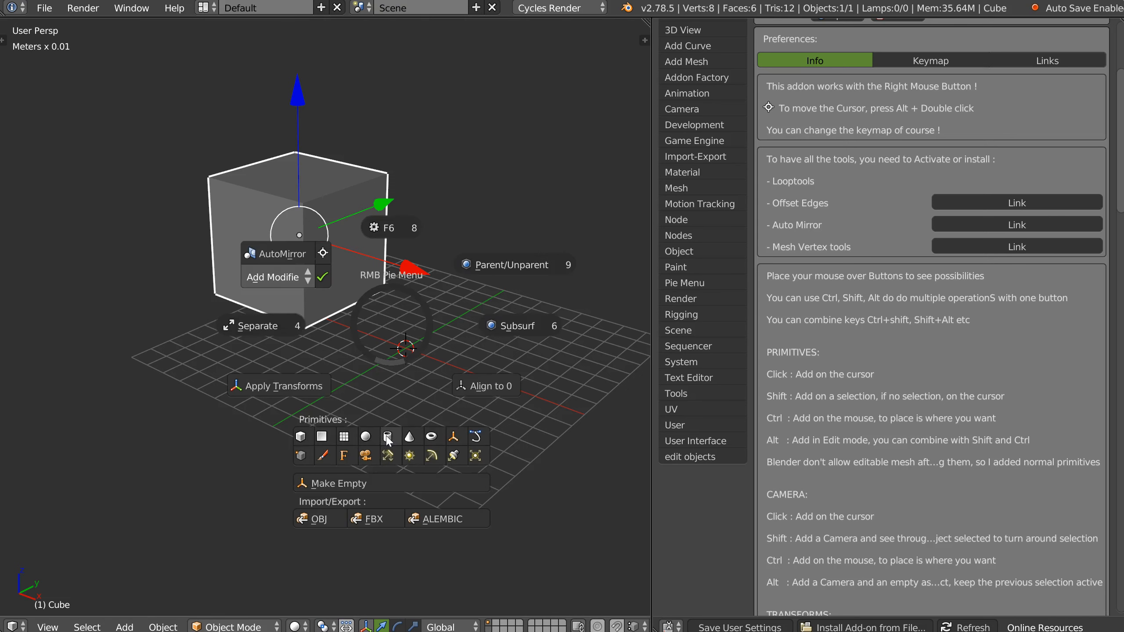
pyautogui.keyDown('alt'); pyautogui.click(389, 438); pyautogui.keyUp('alt')
pyautogui.moveTo(301, 104); pyautogui.dragTo(287, 11)
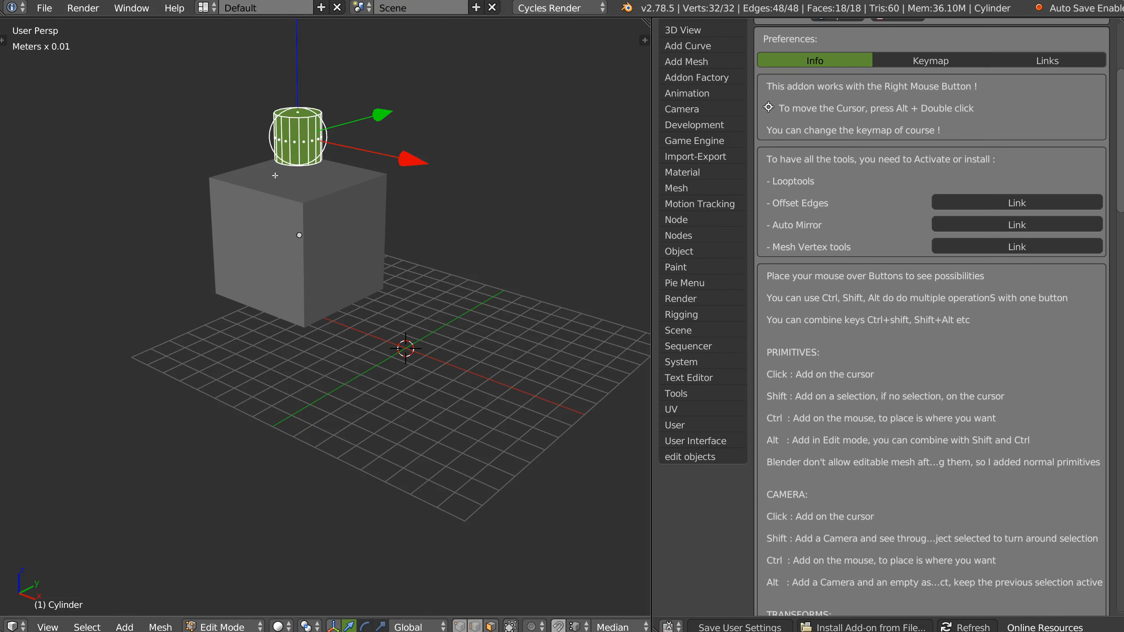
# - Return to Object Mode and delete the cylinder standing on the cube
pyautogui.press('Tab')
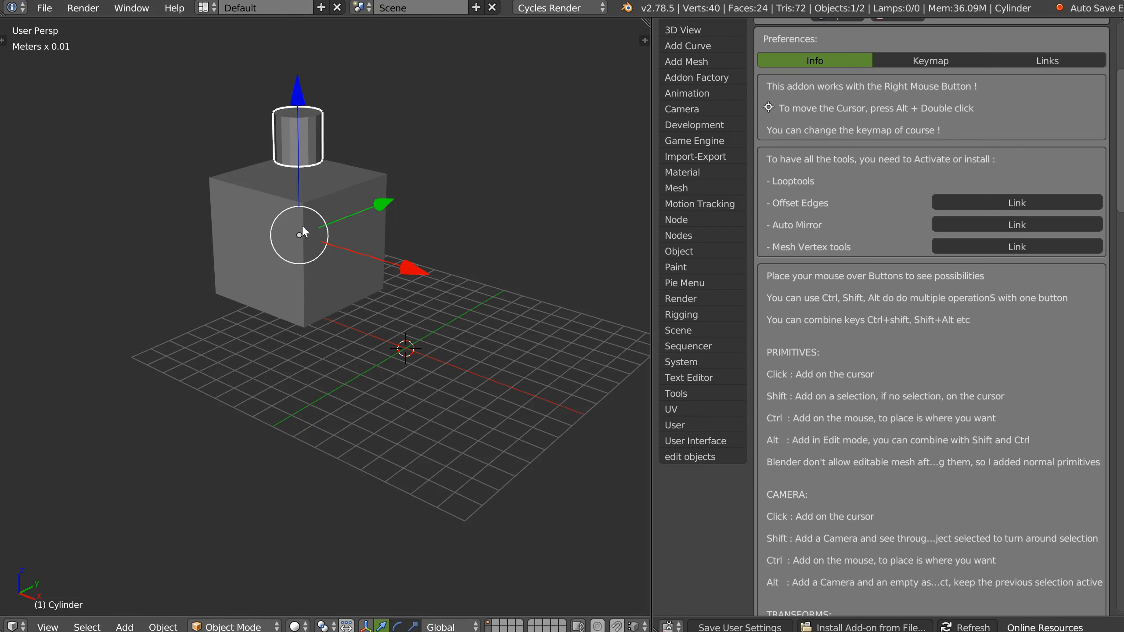
pyautogui.press('Delete')
pyautogui.click(260, 231)
# - Select the large cube's top face in Edit Mode and add a cube primitive at its centre within the same mesh
pyautogui.press('Tab')
pyautogui.click(304, 187)
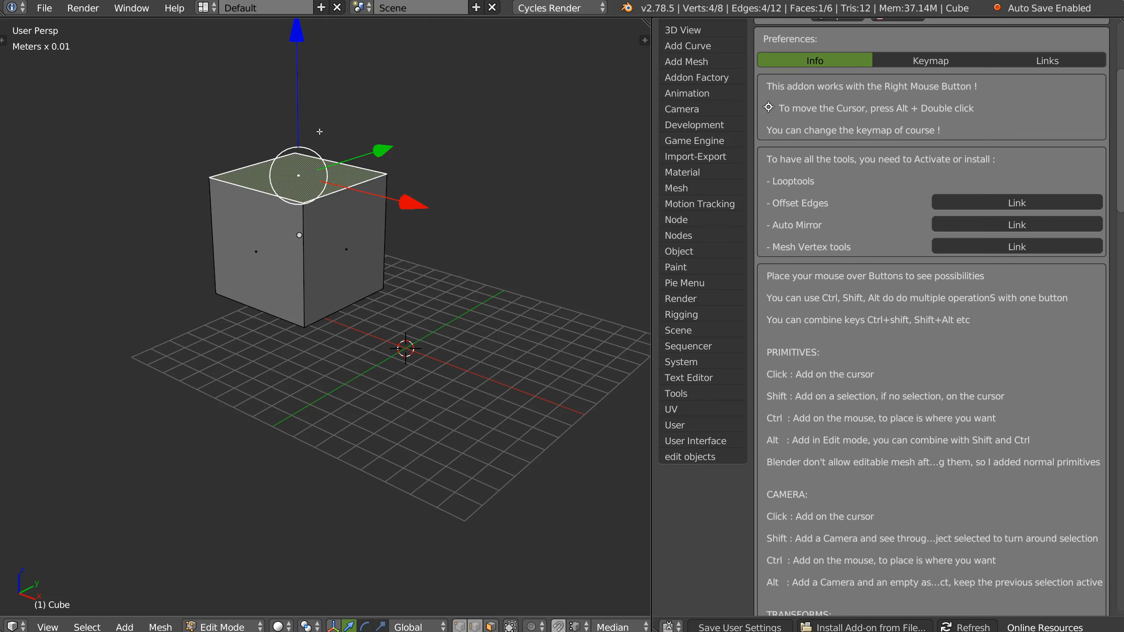
pyautogui.rightClick(388, 333)
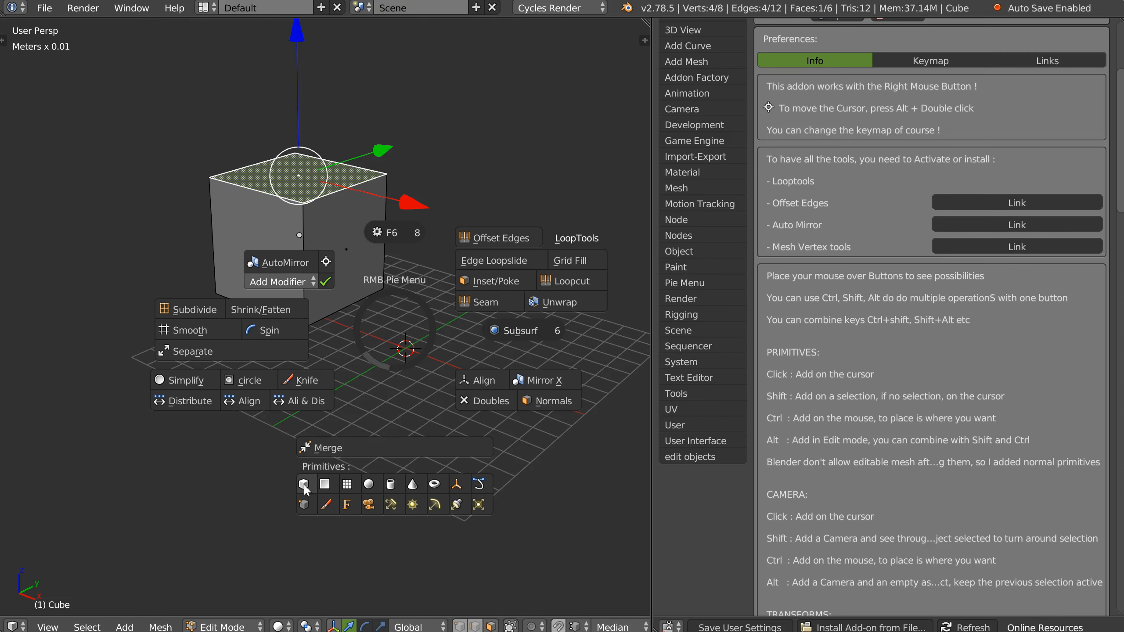
pyautogui.keyDown('shift'); pyautogui.click(304, 485); pyautogui.keyUp('shift')
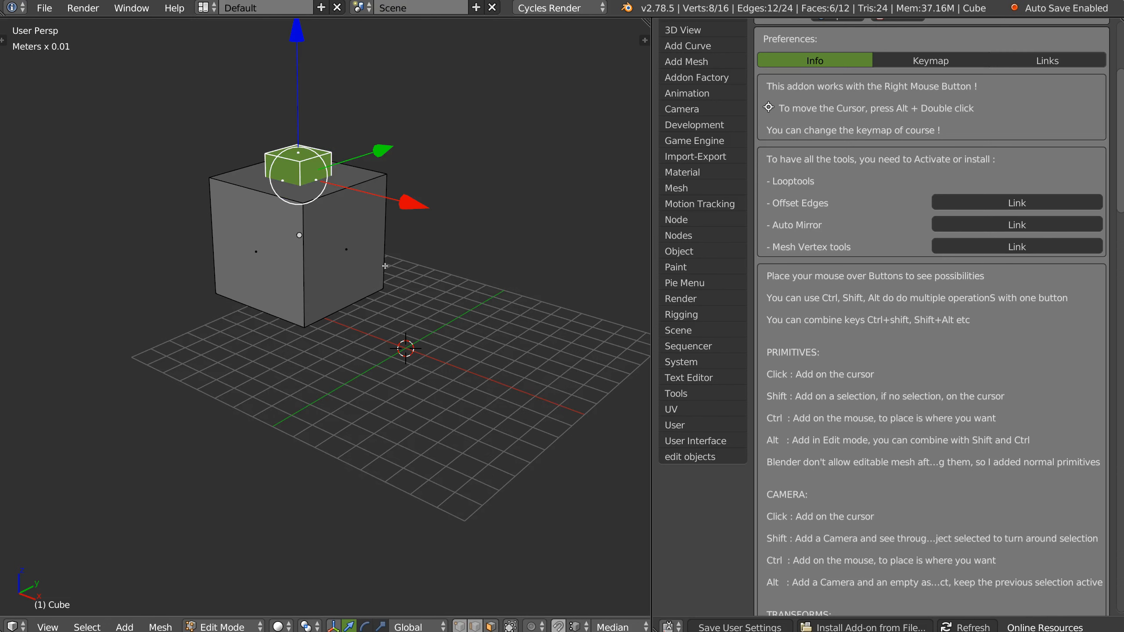
# - Apply Intersect (Boolean) to the small cube's faces on top of the large cube
pyautogui.moveTo(316, 232); pyautogui.dragTo(340, 252, button='middle')
pyautogui.press('Tab')
pyautogui.click(323, 183)
pyautogui.moveTo(345, 203); pyautogui.dragTo(307, 285, button='middle')
pyautogui.press('Tab')
pyautogui.hotkey('ctrl', 'f')
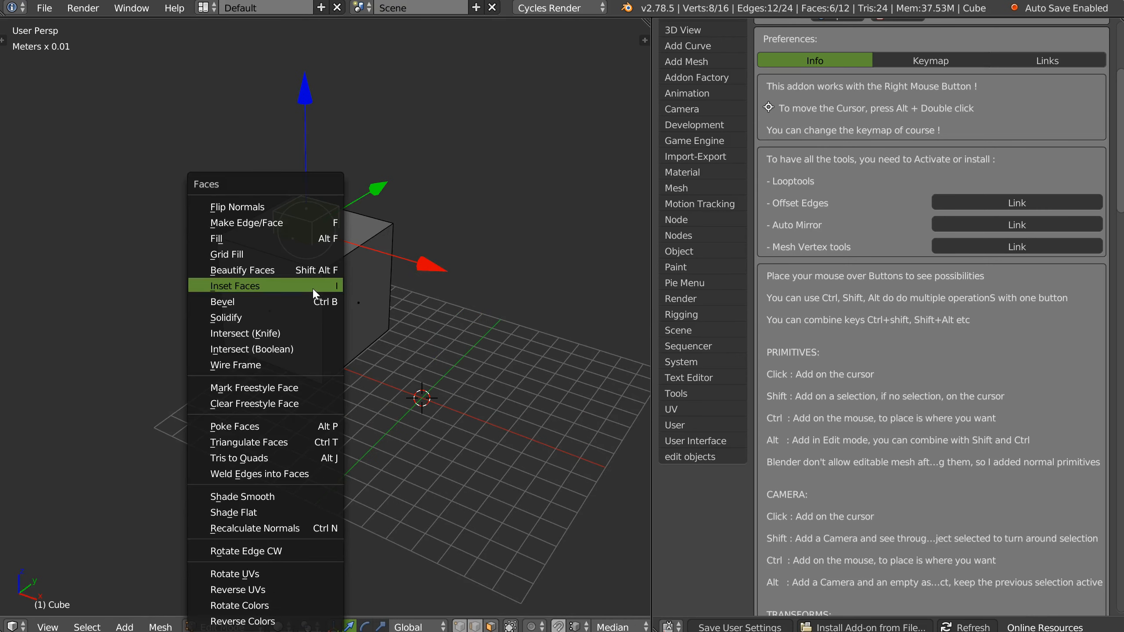
pyautogui.click(277, 350)
pyautogui.moveTo(278, 350); pyautogui.dragTo(341, 323, button='middle')
# - Return to Object Mode and delete the large cube
pyautogui.press('Tab')
pyautogui.press('x')
pyautogui.click(334, 306)
# - Place an empty at a freely picked spot above the grid and delete it
pyautogui.rightClick(358, 323)
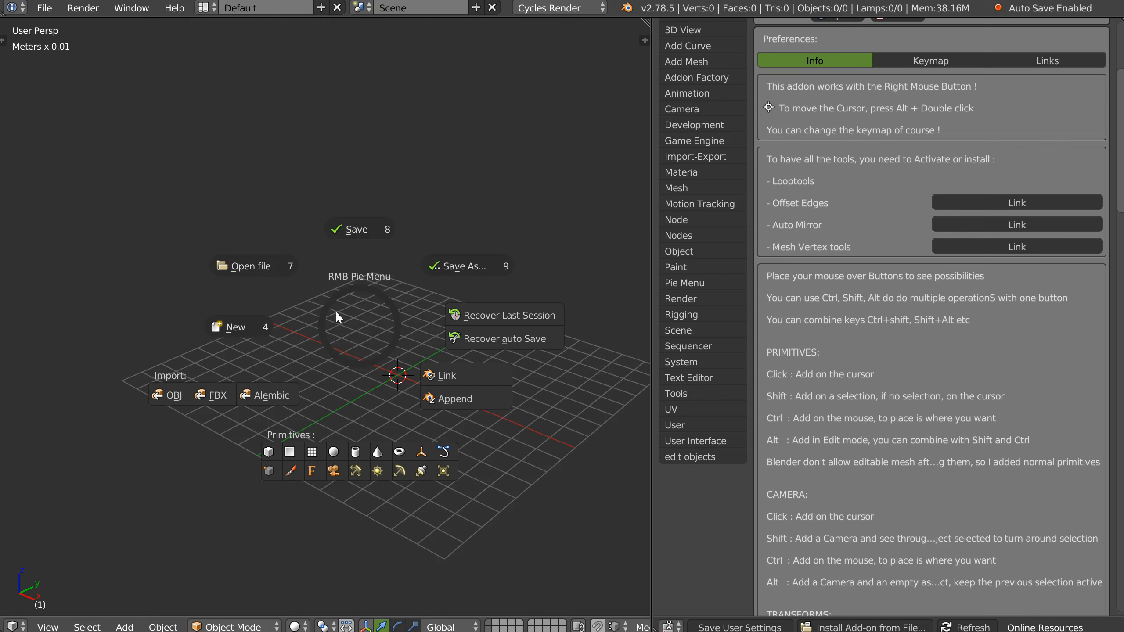
pyautogui.keyDown('ctrl'); pyautogui.click(423, 452); pyautogui.keyUp('ctrl')
pyautogui.click(298, 206)
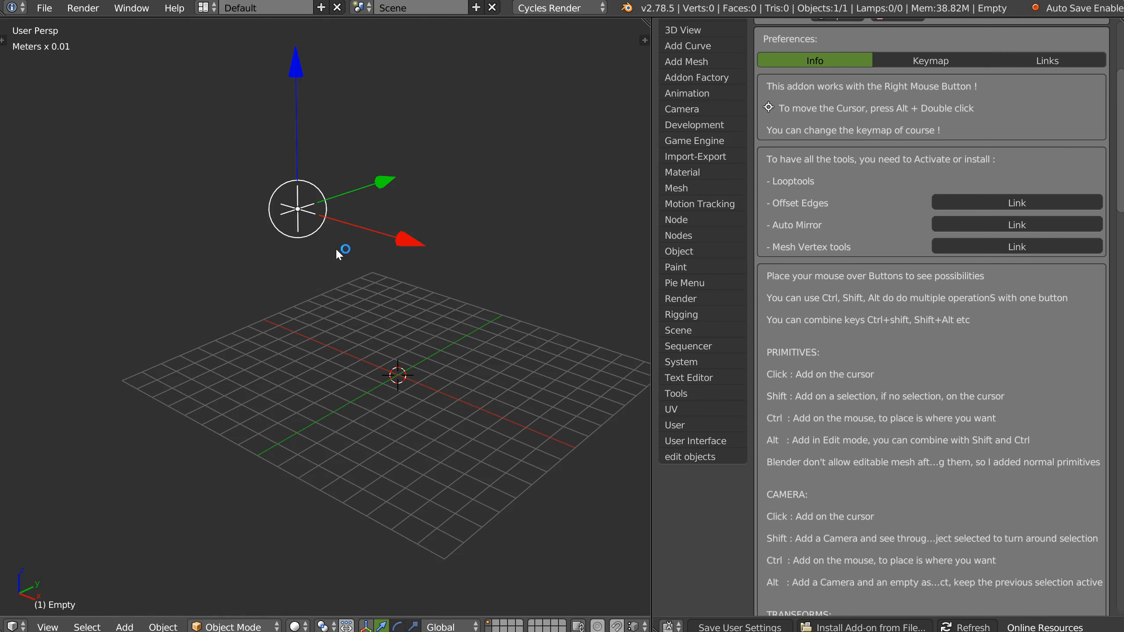
pyautogui.press('Delete')
# - Place a Bezier curve at a freely picked spot near the grid's far corner and delete it
pyautogui.rightClick(339, 255)
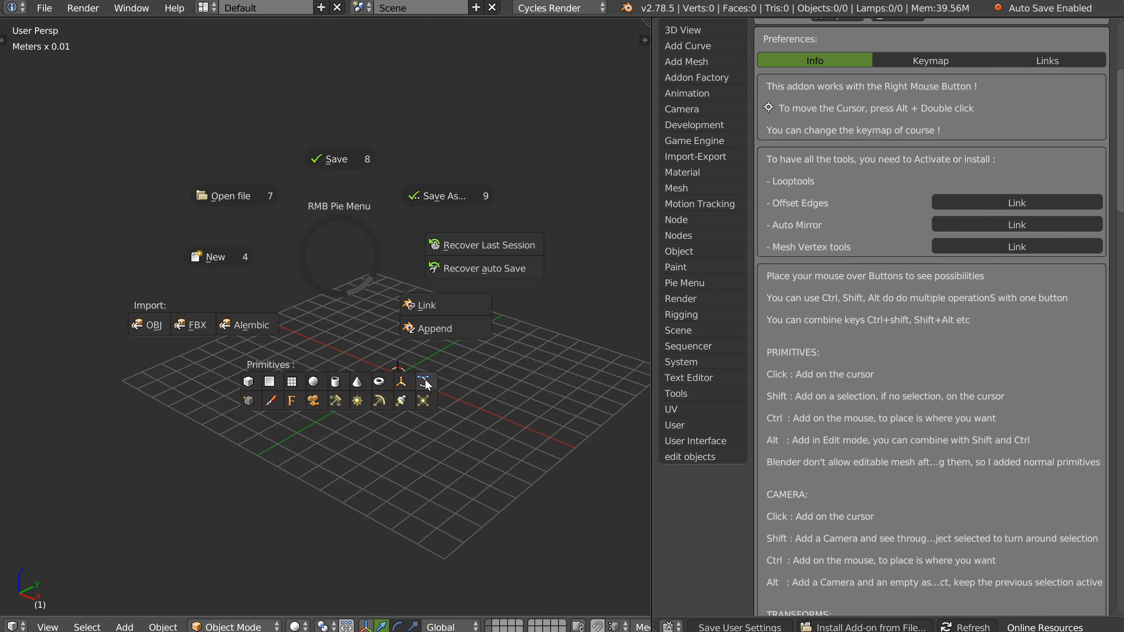
pyautogui.keyDown('ctrl'); pyautogui.click(425, 379); pyautogui.keyUp('ctrl')
pyautogui.click(349, 283)
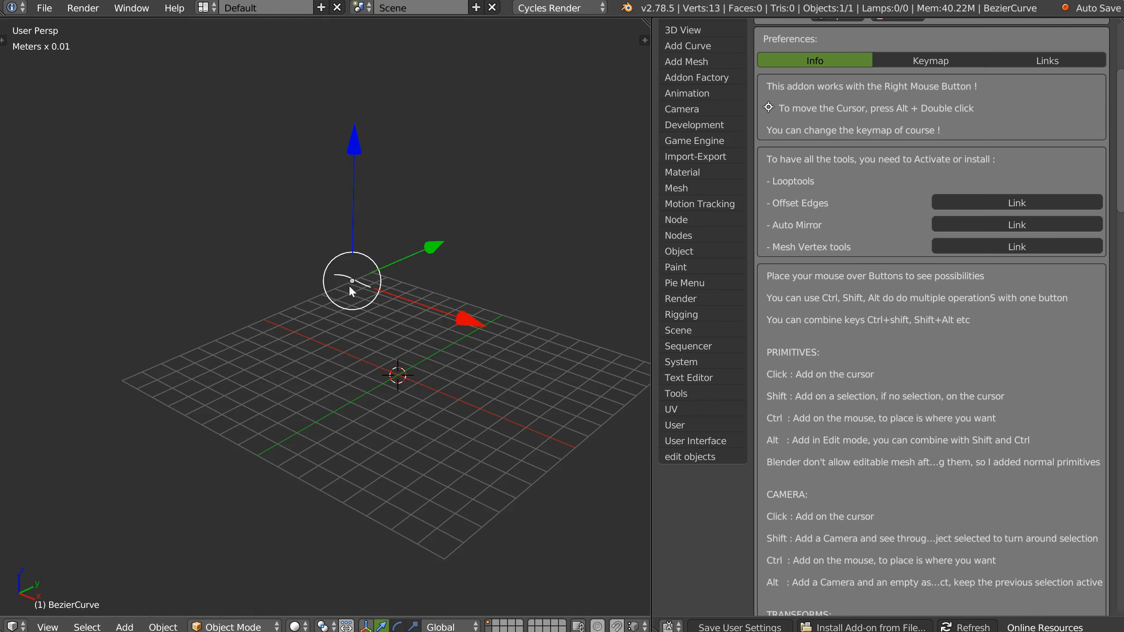
pyautogui.press('Delete')
# - Place a Bezier curve at a picked spot directly in Edit Mode, and delete it back in Object Mode
pyautogui.rightClick(361, 317)
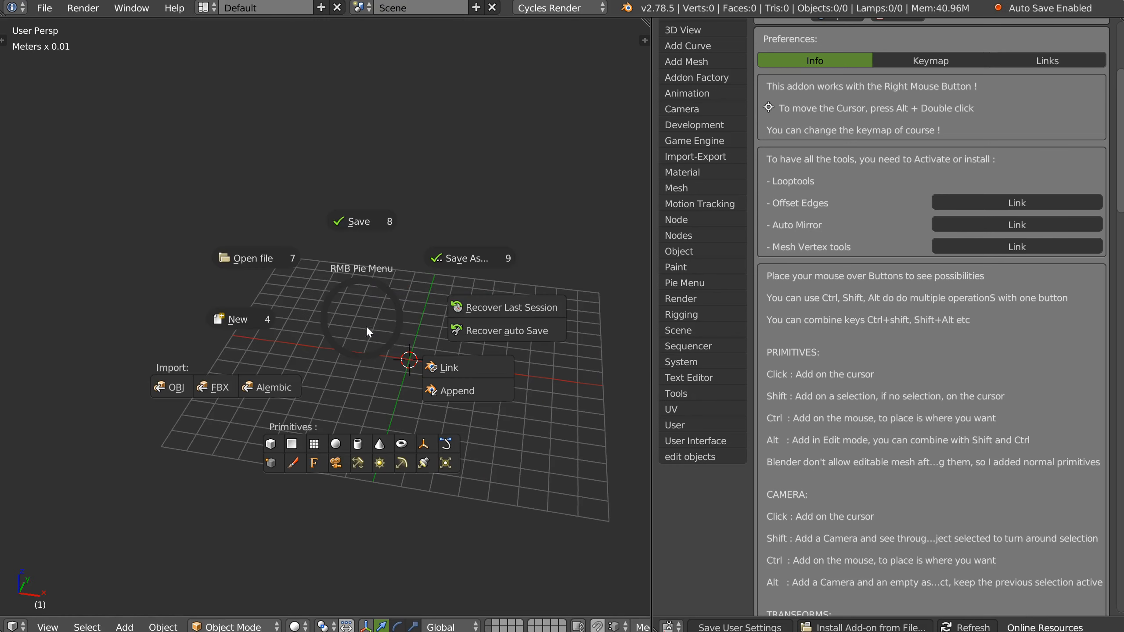
pyautogui.keyDown('ctrl'); pyautogui.keyDown('alt'); pyautogui.click(450, 439); pyautogui.keyUp('alt'); pyautogui.keyUp('ctrl')
pyautogui.click(300, 309)
pyautogui.press('Tab')
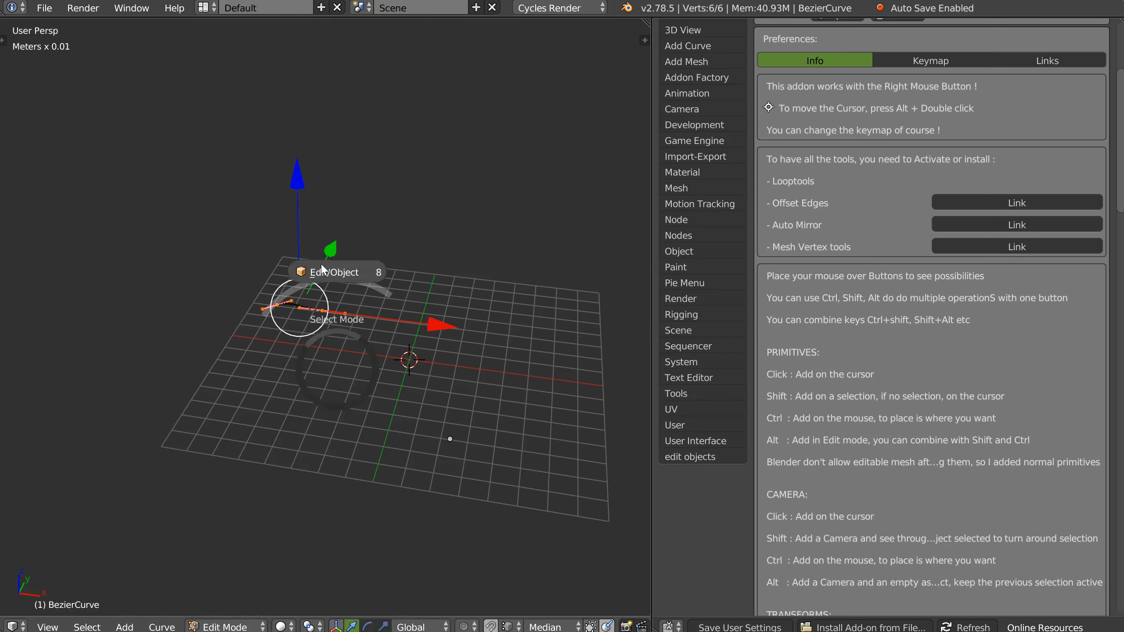
pyautogui.click(323, 269)
pyautogui.press('x')
pyautogui.click(358, 362)
# - Add another Bezier curve from the primitives and delete it
pyautogui.rightClick(370, 362)
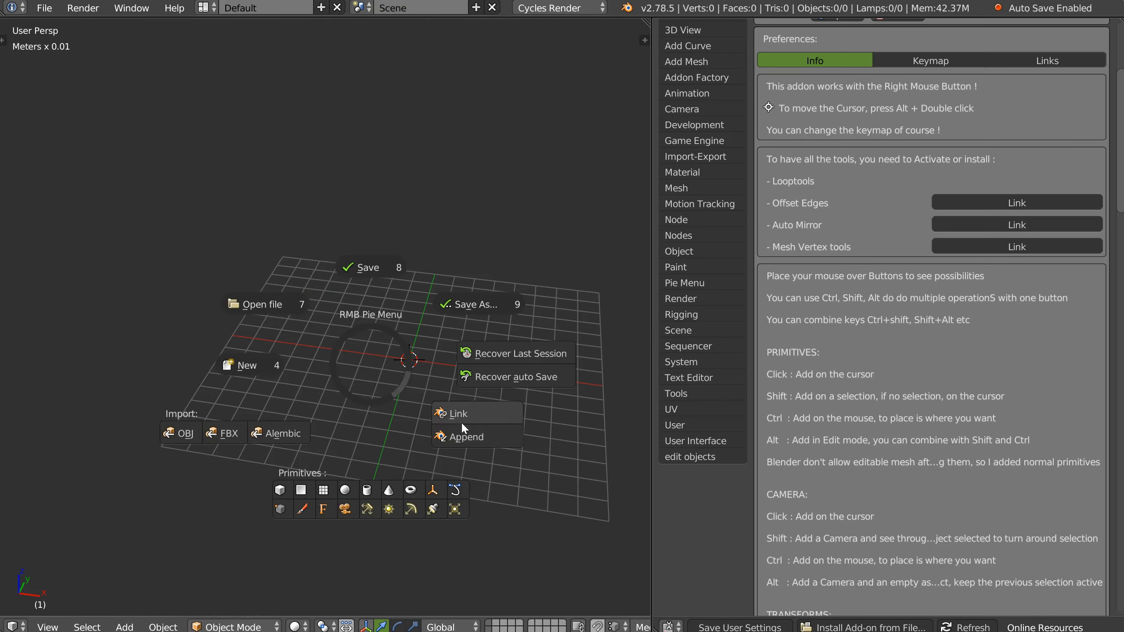
pyautogui.click(456, 489)
pyautogui.moveTo(497, 330); pyautogui.dragTo(397, 354, button='middle')
pyautogui.press('x')
pyautogui.click(402, 374)
pyautogui.rightClick(403, 374)
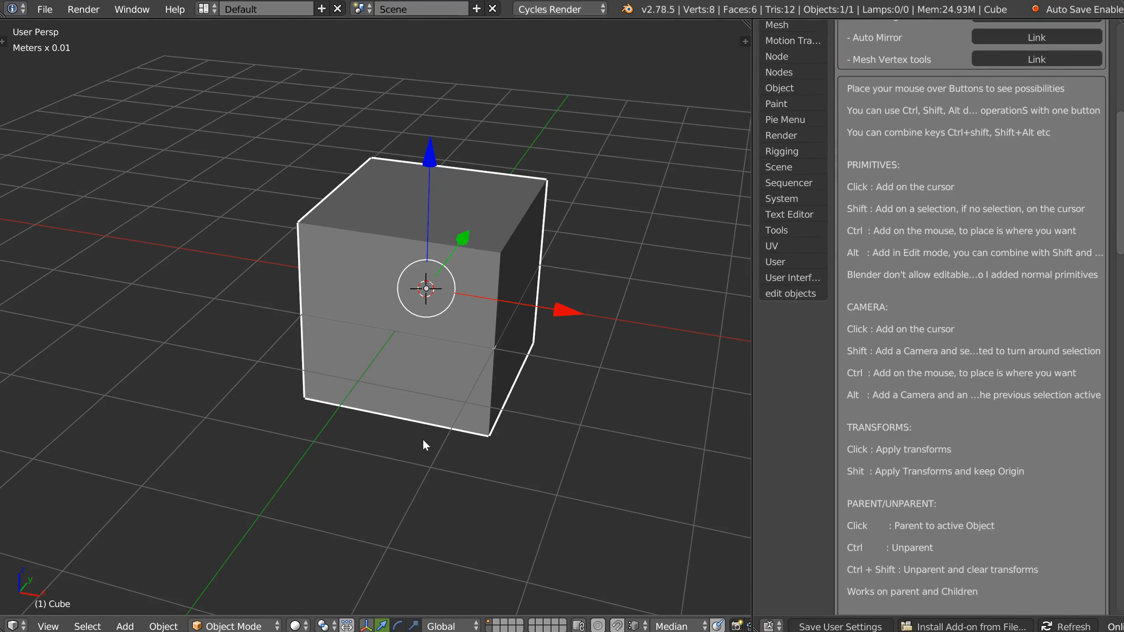
# - Place a single vertex in front of the cube and extrude it three times into an edge chain, first along Z
pyautogui.rightClick(421, 433)
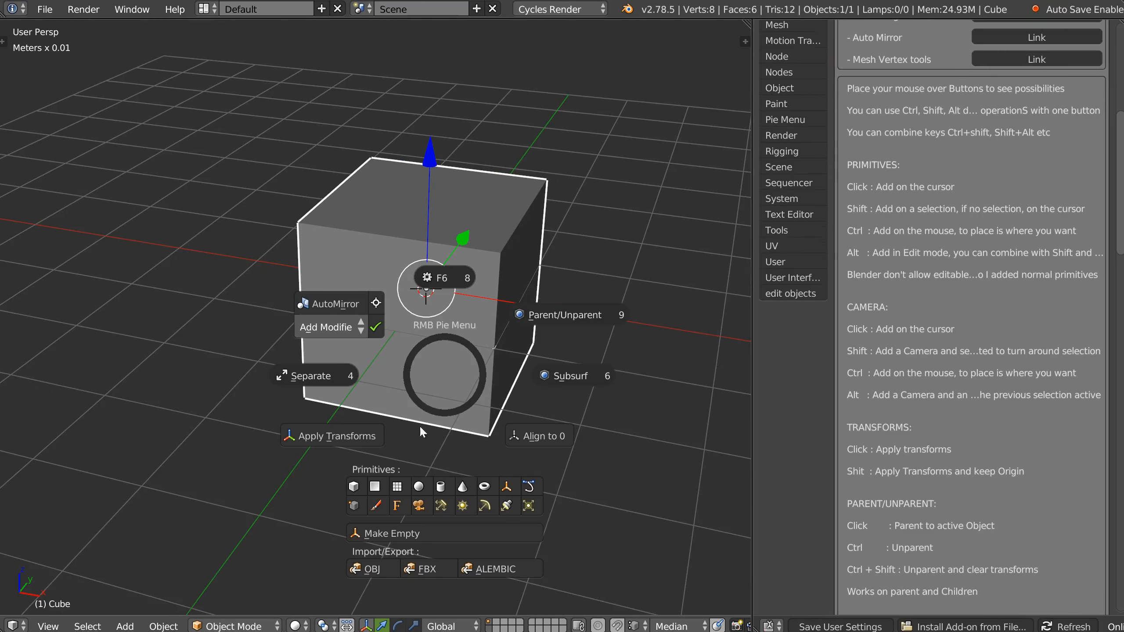
pyautogui.click(354, 507)
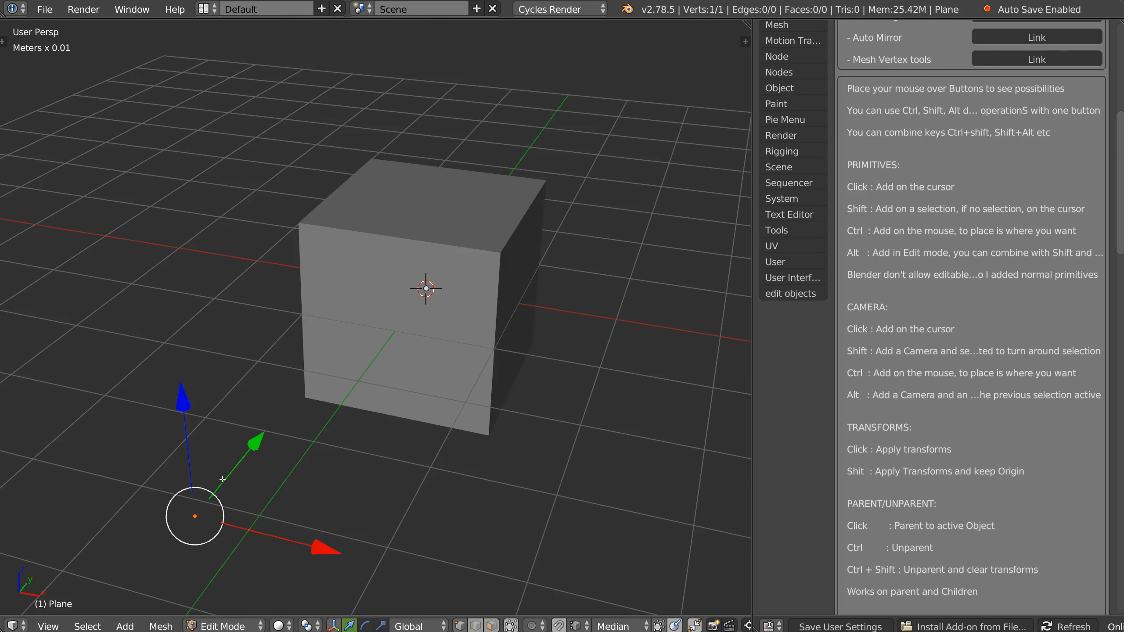
pyautogui.press('e')
pyautogui.press('z')
pyautogui.click(212, 289)
pyautogui.press('e')
pyautogui.click(391, 267)
pyautogui.press('e')
pyautogui.click(503, 368)
# - Return to Object Mode and delete the extruded vertex chain
pyautogui.press('Tab')
pyautogui.press('x')
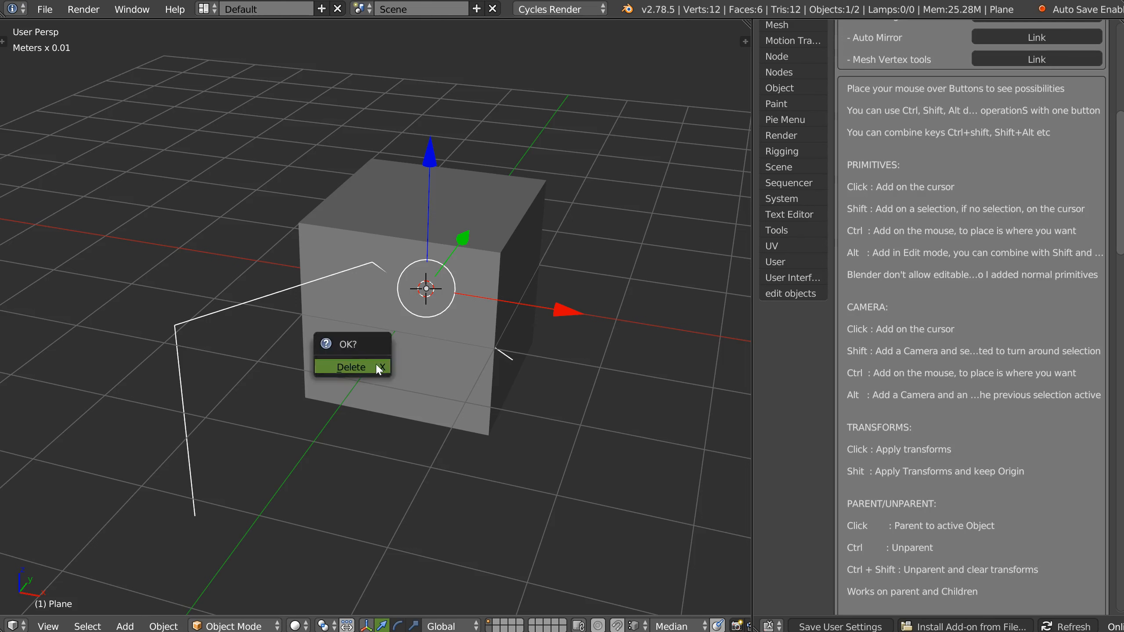
pyautogui.click(380, 367)
# - Draw a freehand Bezier curve from in front of the cube, around its side, to behind it
pyautogui.rightClick(415, 364)
pyautogui.click(350, 508)
pyautogui.moveTo(460, 501)
pyautogui.mouseDown()
pyautogui.moveTo(597, 215)
pyautogui.moveTo(551, 108)
pyautogui.mouseUp()
pyautogui.rightClick(435, 452)
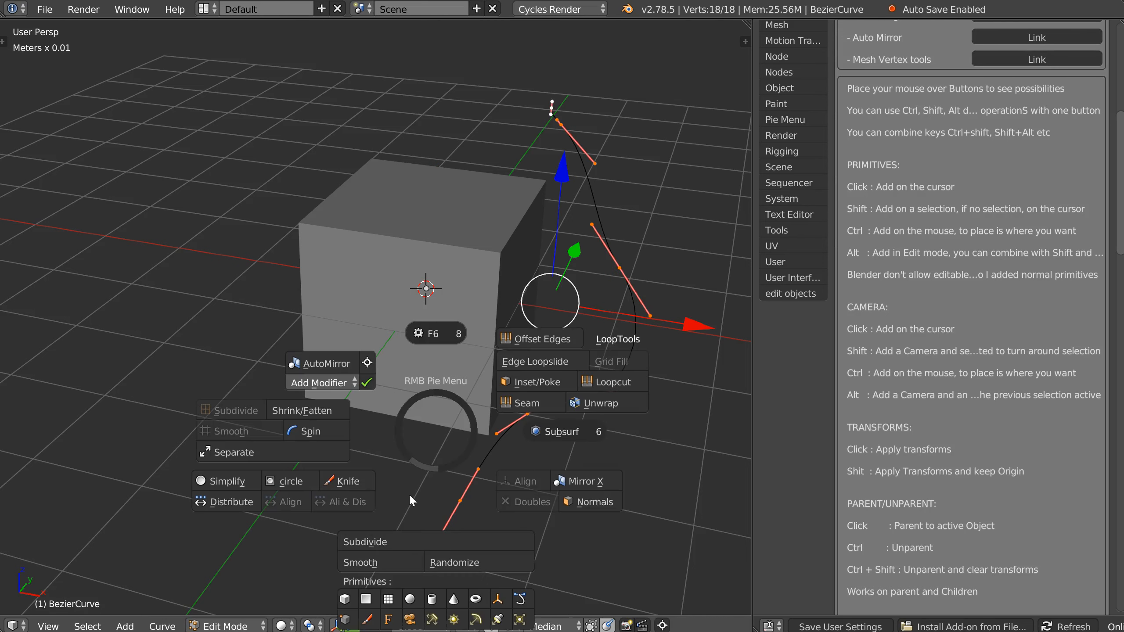
# - Draw a second freehand stroke in the same Bezier curve, running up the front of the cube, and return to Object Mode
pyautogui.click(373, 620)
pyautogui.moveTo(331, 494); pyautogui.dragTo(434, 253)
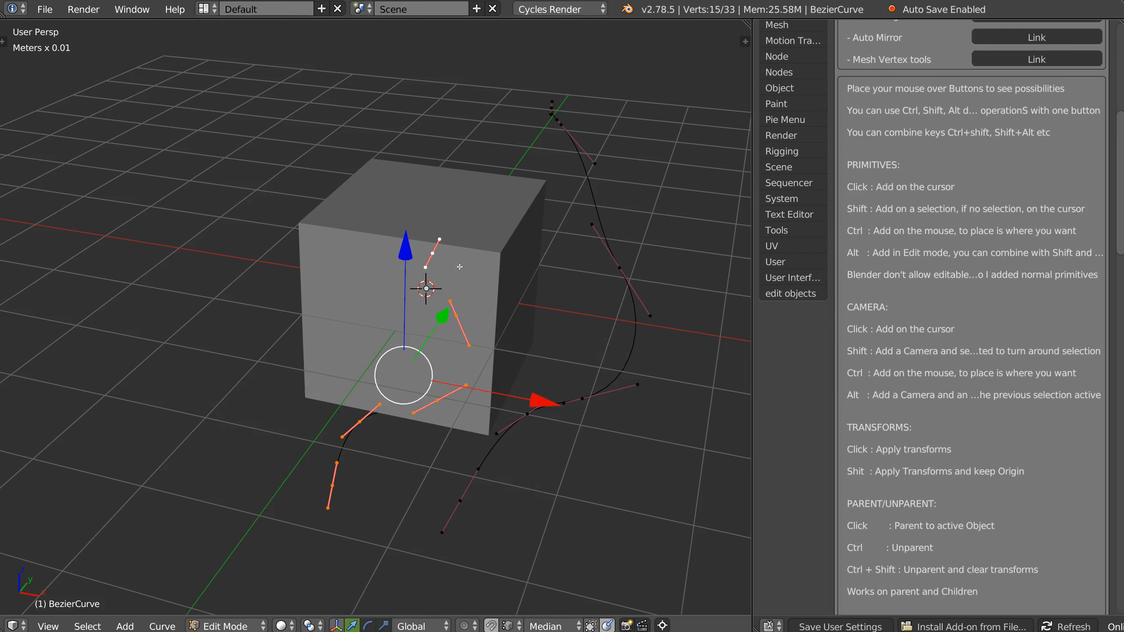
pyautogui.moveTo(469, 423)
pyautogui.mouseDown(button='middle')
pyautogui.moveTo(548, 408)
pyautogui.moveTo(487, 410)
pyautogui.mouseUp(button='middle')
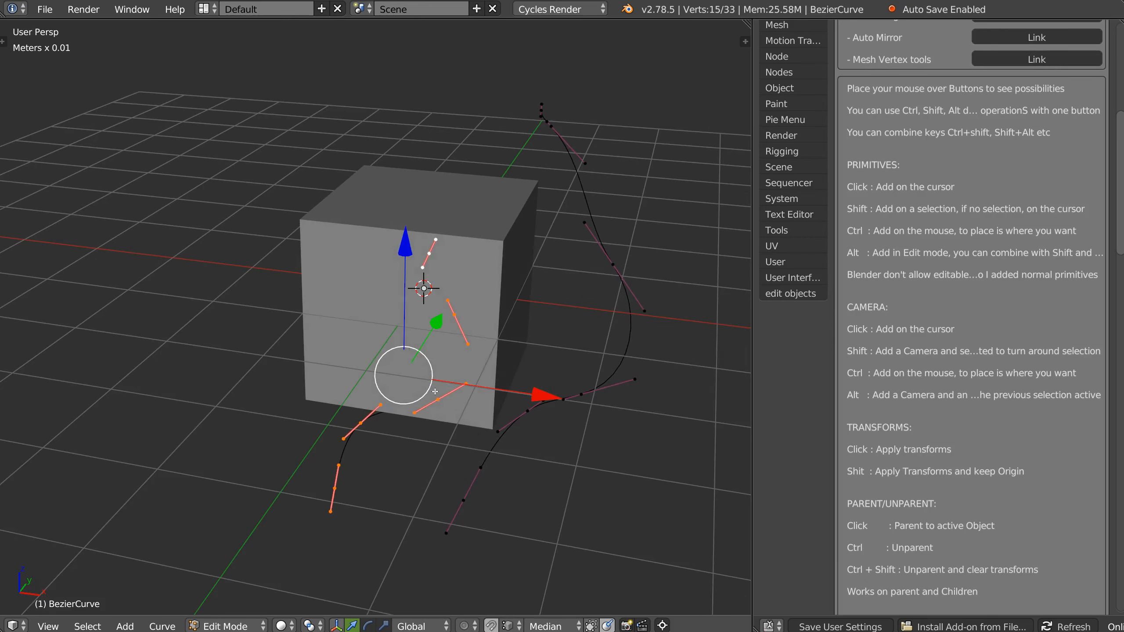
pyautogui.press('Tab')
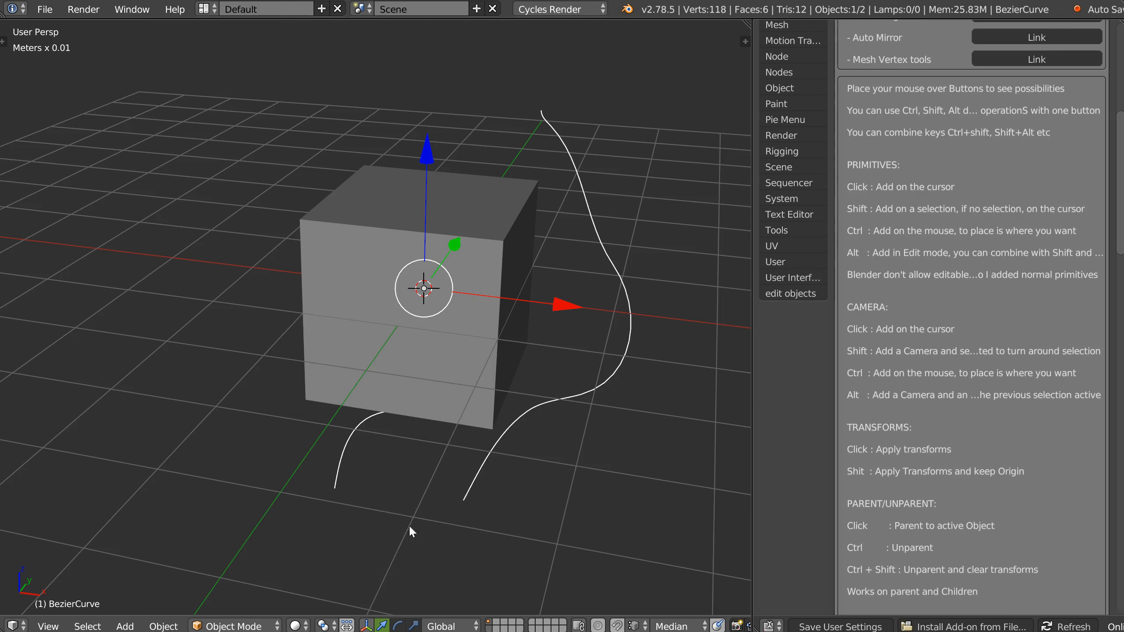
# - Draw a separate freehand Bezier curve object upwards beside the cube on its empty side
pyautogui.rightClick(438, 374)
pyautogui.click(371, 504)
pyautogui.moveTo(233, 489)
pyautogui.mouseDown()
pyautogui.moveTo(239, 336)
pyautogui.moveTo(192, 217)
pyautogui.mouseUp()
# - Select both freehand Bezier curve objects and delete them
pyautogui.keyDown('shift'); pyautogui.click(362, 435); pyautogui.keyUp('shift')
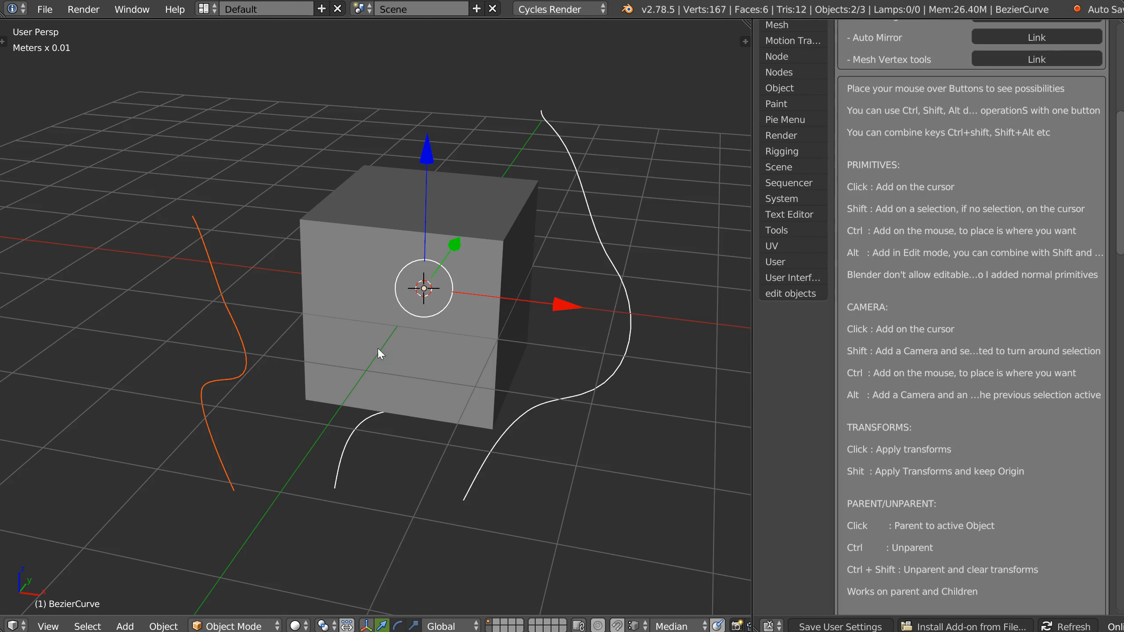
pyautogui.press('x')
pyautogui.click(353, 397)
pyautogui.moveTo(483, 388); pyautogui.dragTo(419, 346, button='middle')
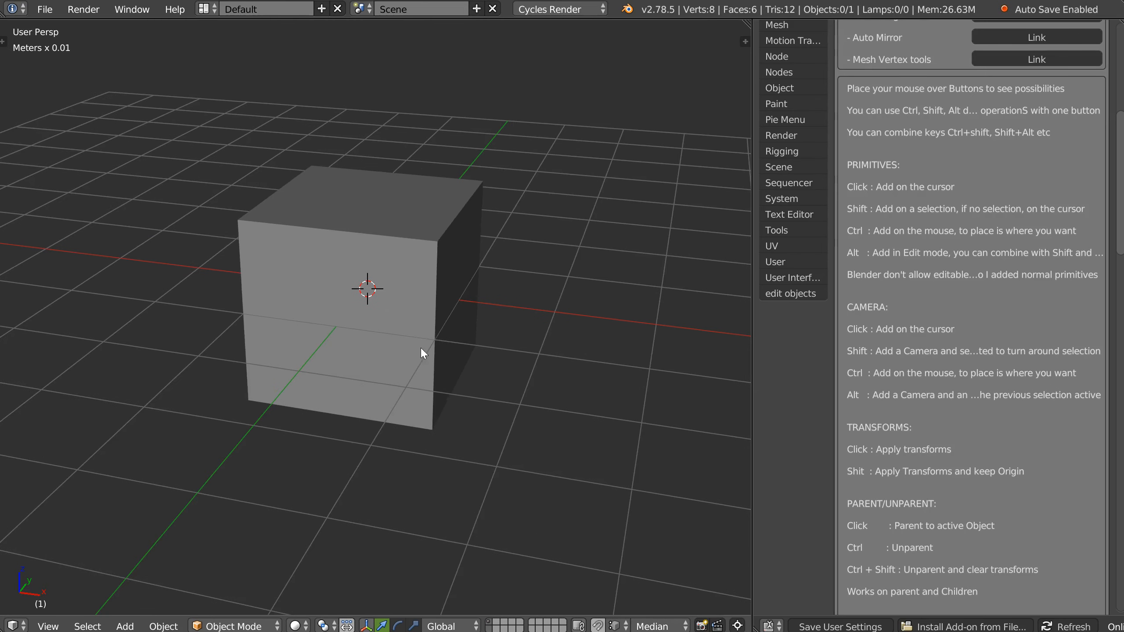
# - Add a text object at the mouse, place it on the grid beside the cube, and delete it
pyautogui.rightClick(421, 366)
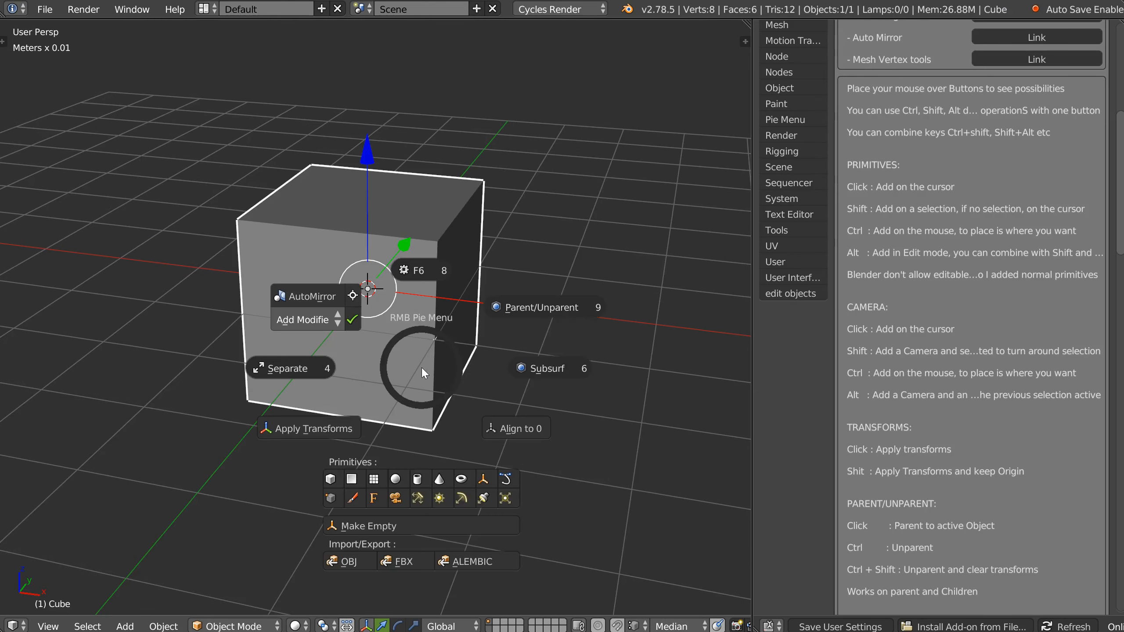
pyautogui.keyDown('ctrl'); pyautogui.click(376, 500); pyautogui.keyUp('ctrl')
pyautogui.click(518, 356)
pyautogui.scroll(-3, 522, 356)
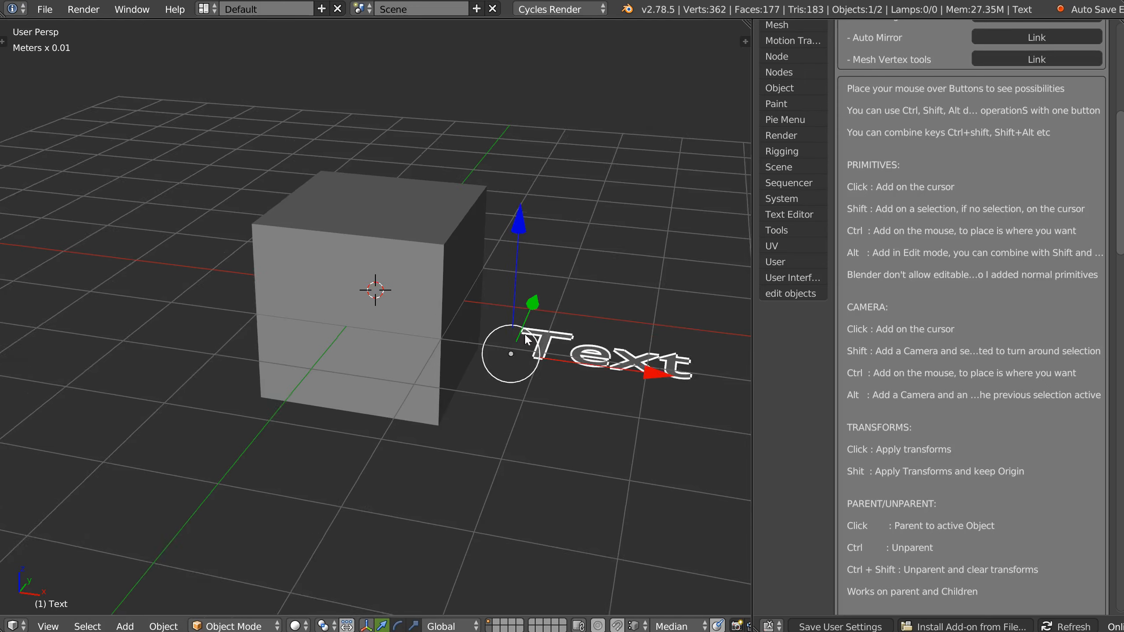
pyautogui.keyDown('shift'); pyautogui.moveTo(557, 374); pyautogui.dragTo(488, 391, button='middle'); pyautogui.keyUp('shift')
pyautogui.press('x')
pyautogui.click(394, 392)
# - Add a text object on the cube's top face selected in face mode, and delete it
pyautogui.click(336, 368)
pyautogui.press('Tab')
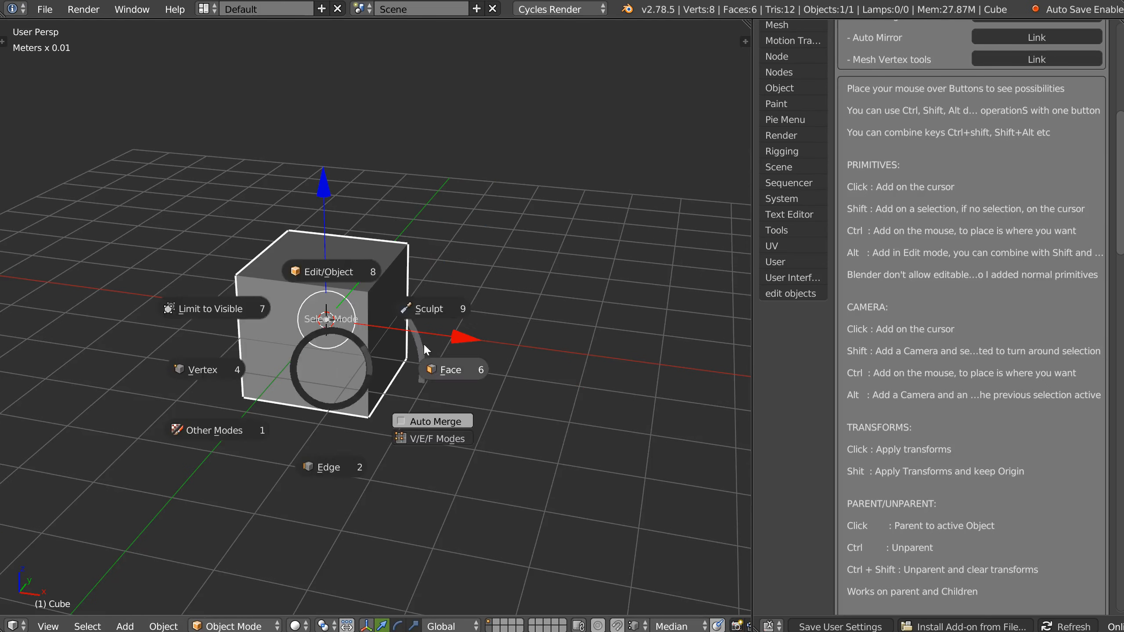
pyautogui.click(425, 344)
pyautogui.rightClick(380, 344)
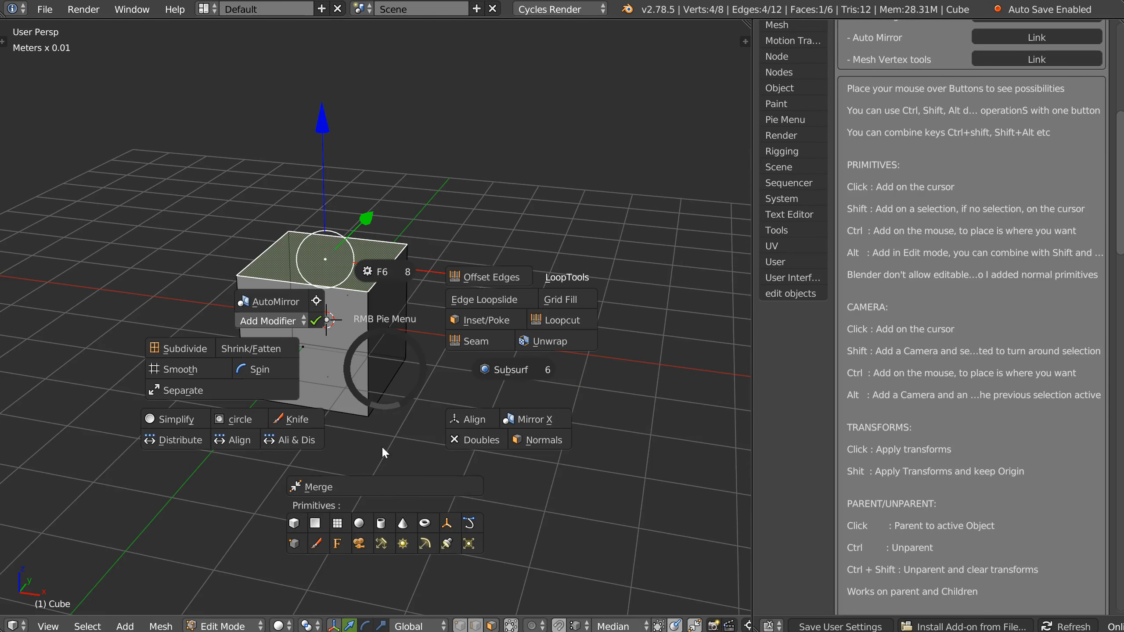
pyautogui.keyDown('shift'); pyautogui.click(340, 542); pyautogui.keyUp('shift')
pyautogui.press('x')
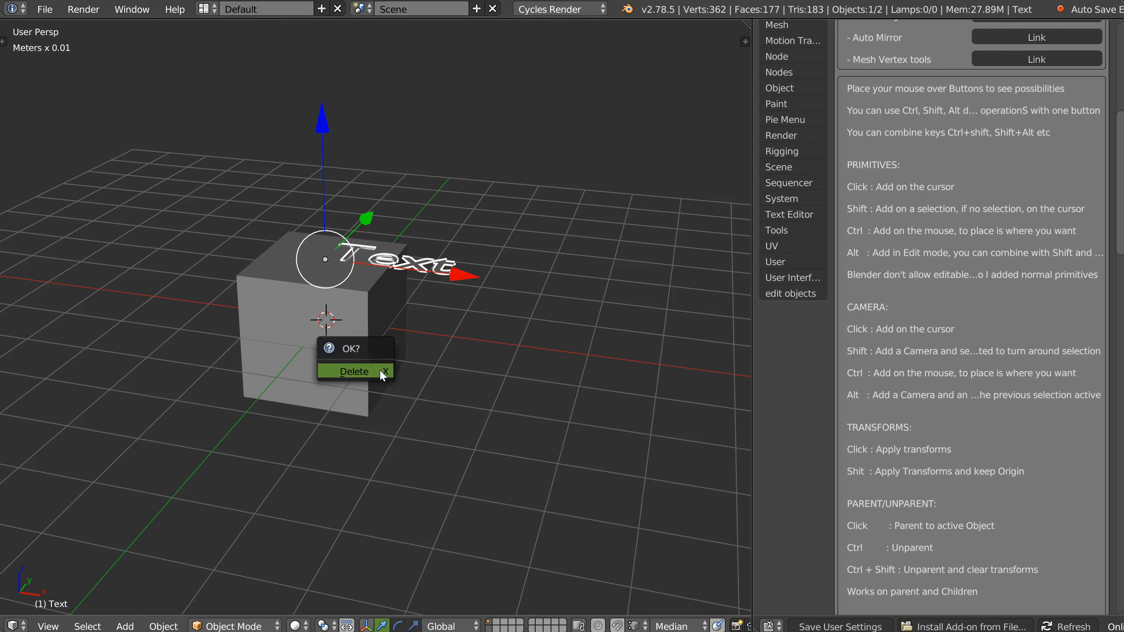
pyautogui.click(380, 369)
# - Add a camera at the 3D cursor and delete it
pyautogui.rightClick(378, 364)
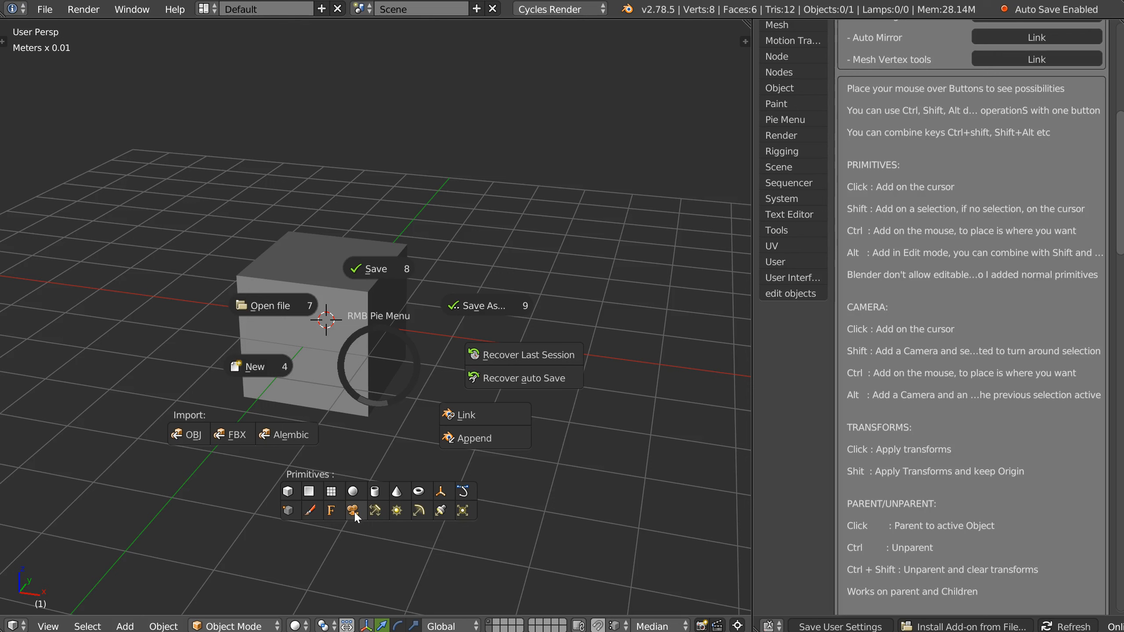
pyautogui.press('Escape')
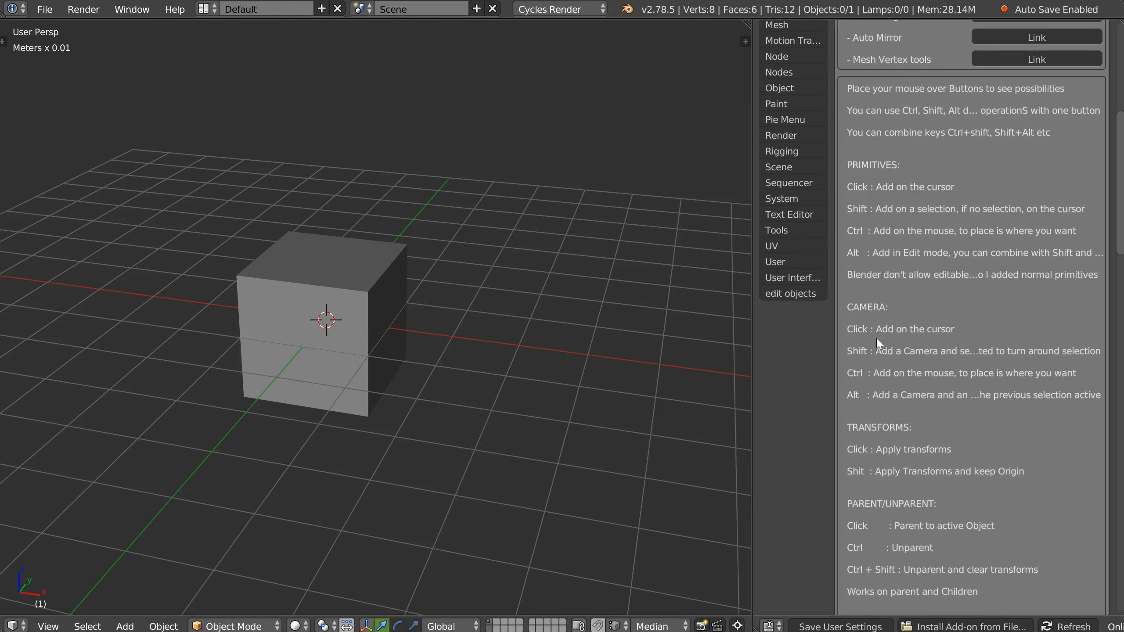
pyautogui.rightClick(392, 366)
pyautogui.click(369, 511)
pyautogui.moveTo(405, 396); pyautogui.dragTo(369, 381, button='middle')
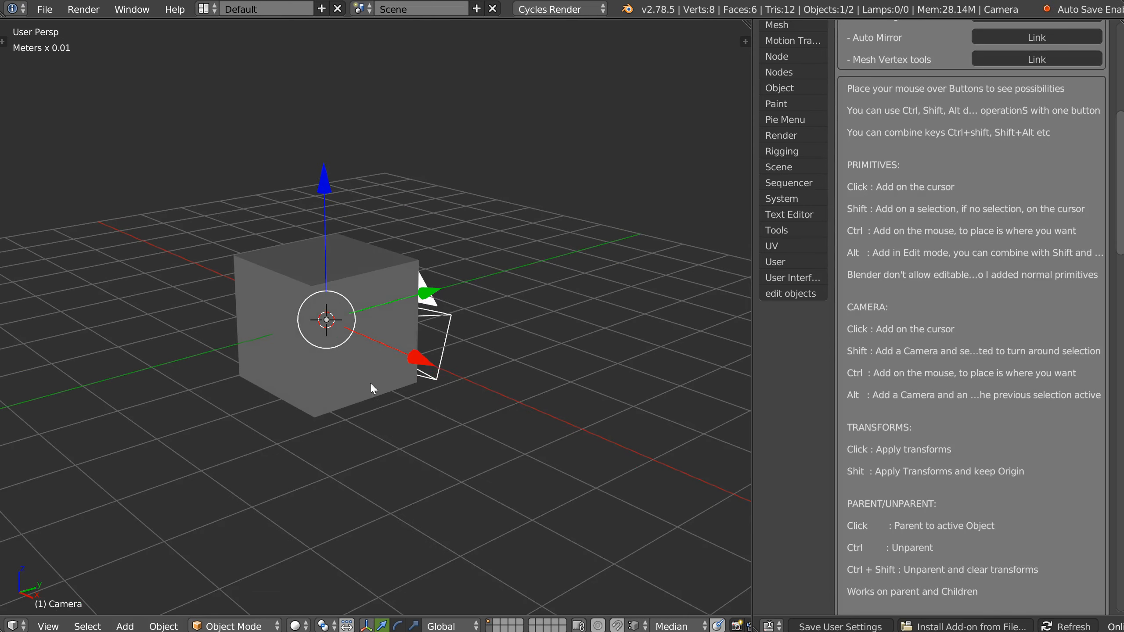
pyautogui.press('x')
pyautogui.click(346, 388)
# - Move the cube away from the 3D cursor and add a camera that turns around the selected cube
pyautogui.moveTo(332, 363); pyautogui.dragTo(152, 306)
pyautogui.rightClick(330, 358)
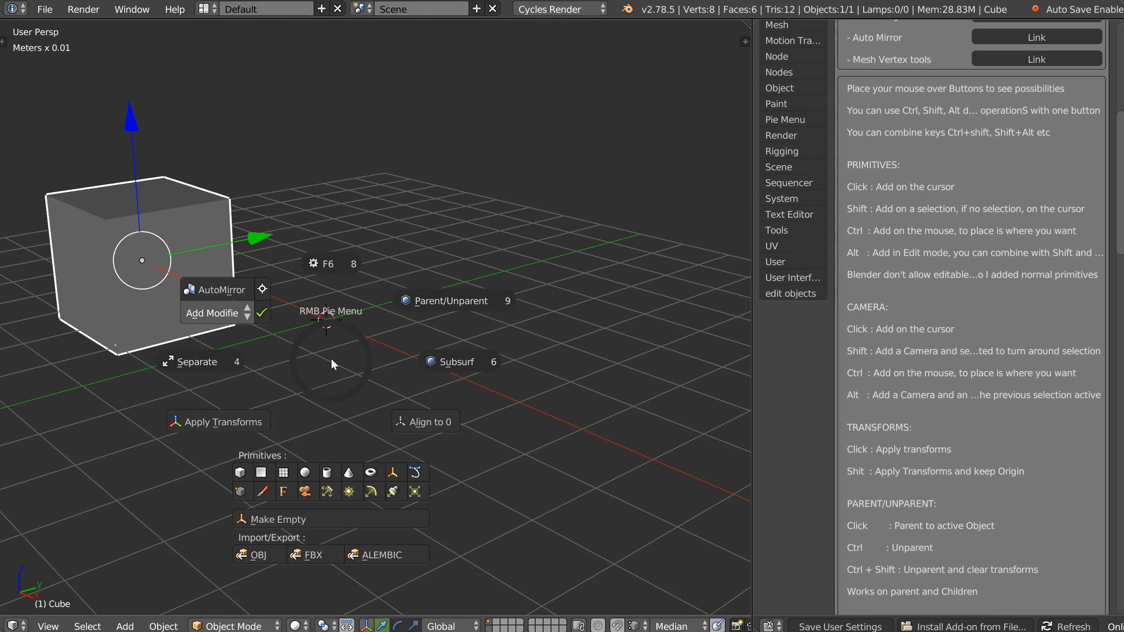
pyautogui.click(305, 491)
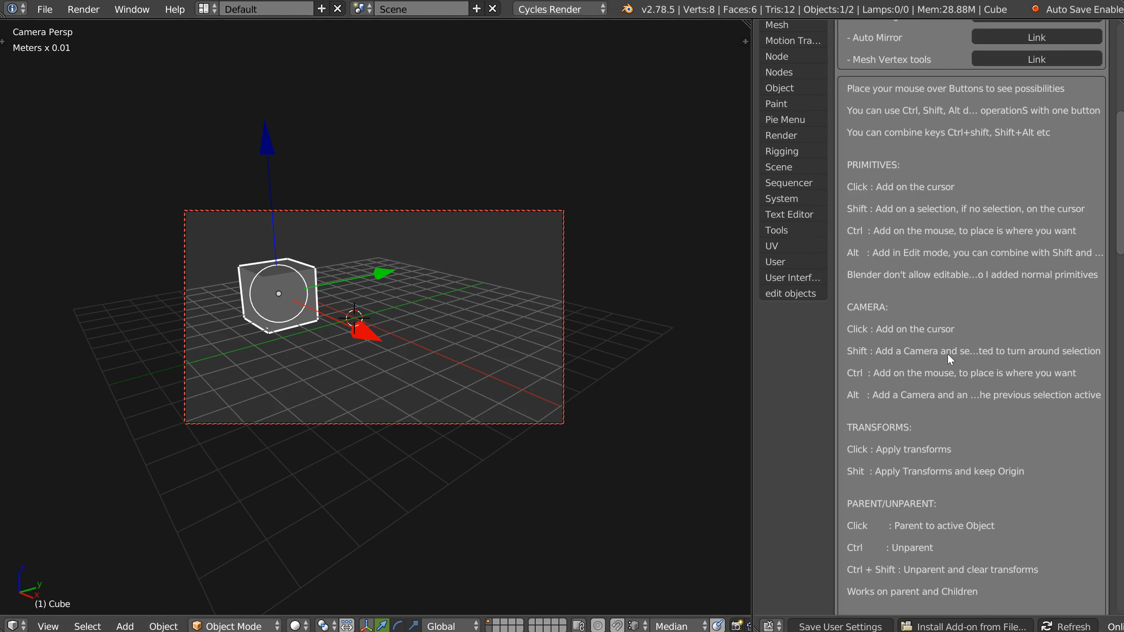
pyautogui.moveTo(315, 316); pyautogui.dragTo(317, 294, button='middle')
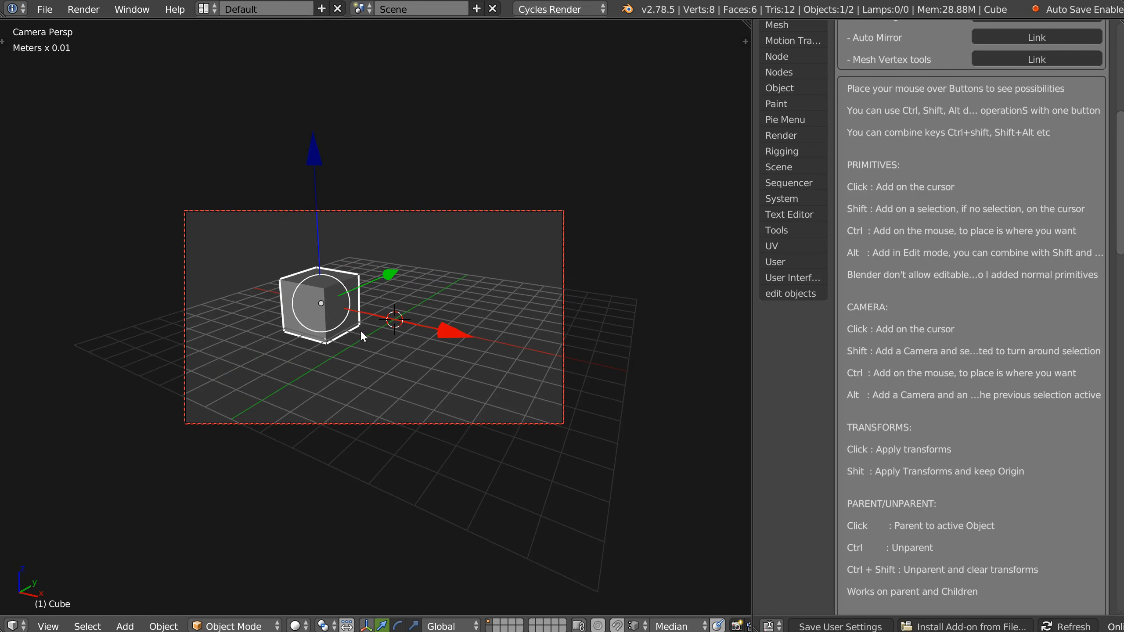
# - Reset the cube's location, delete the camera and reselect the cube
pyautogui.hotkey('alt', 'g')
pyautogui.moveTo(343, 336); pyautogui.dragTo(377, 348, button='middle')
pyautogui.click(405, 424)
pyautogui.press('x')
pyautogui.click(405, 426)
pyautogui.click(390, 355)
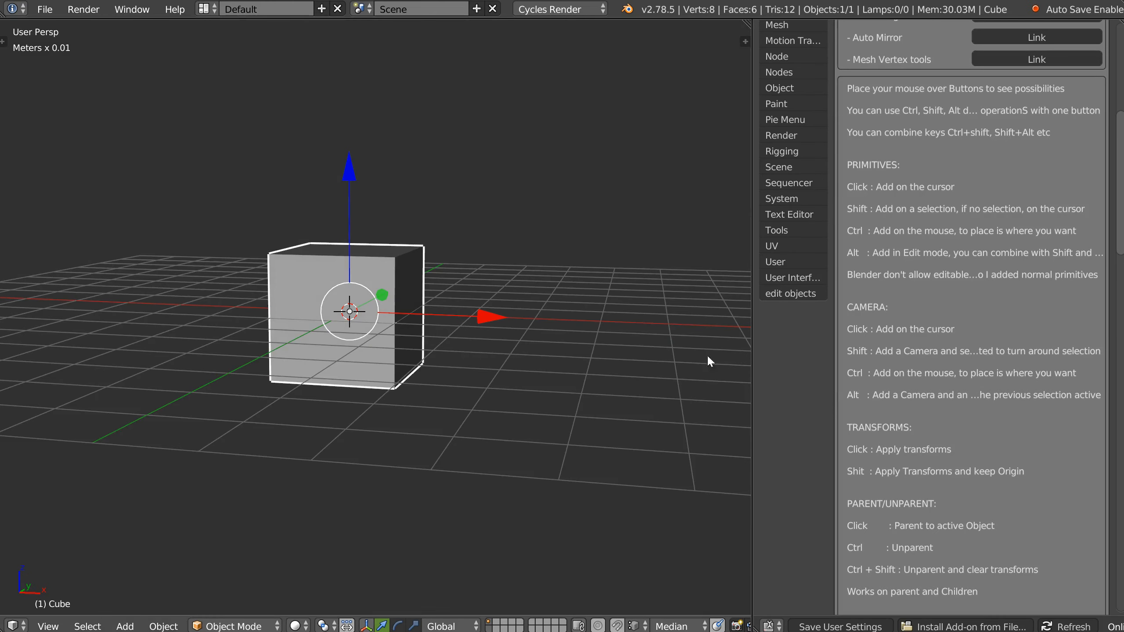
# - Add a camera at the mouse, place it above the grid beside the cube, and delete it
pyautogui.rightClick(411, 382)
pyautogui.keyDown('ctrl'); pyautogui.click(389, 515); pyautogui.keyUp('ctrl')
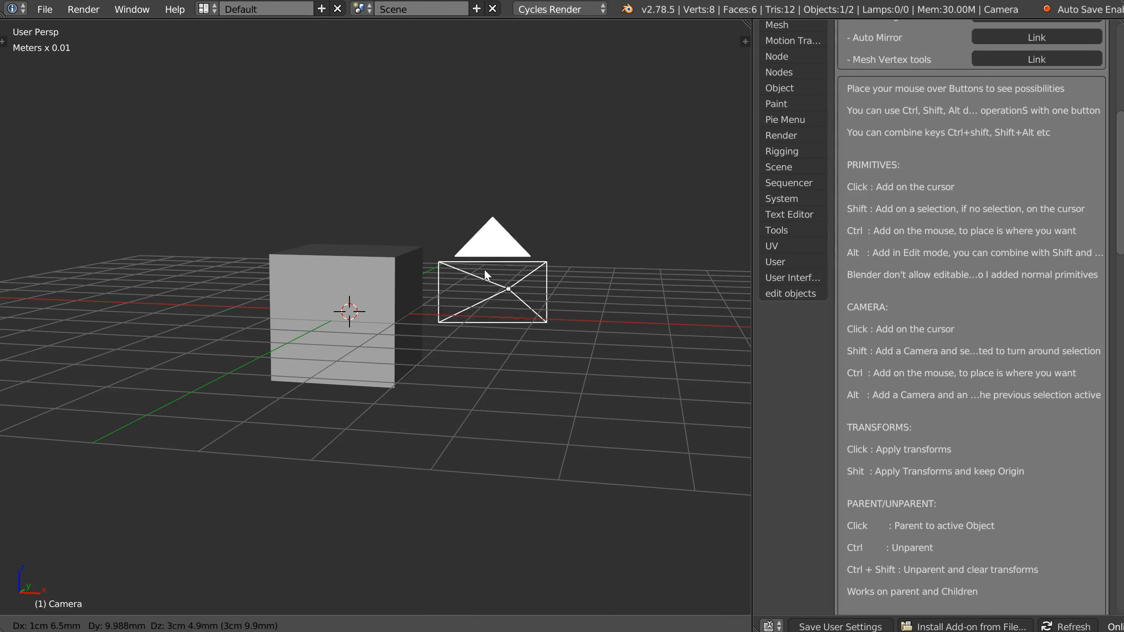
pyautogui.click(569, 170)
pyautogui.press('x')
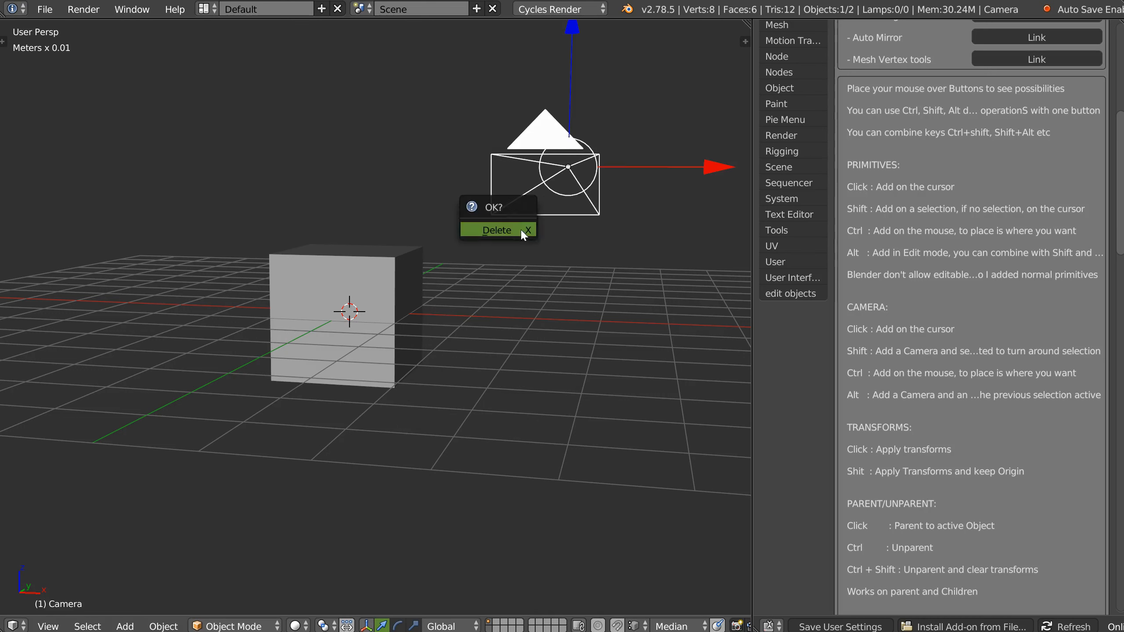
pyautogui.click(519, 229)
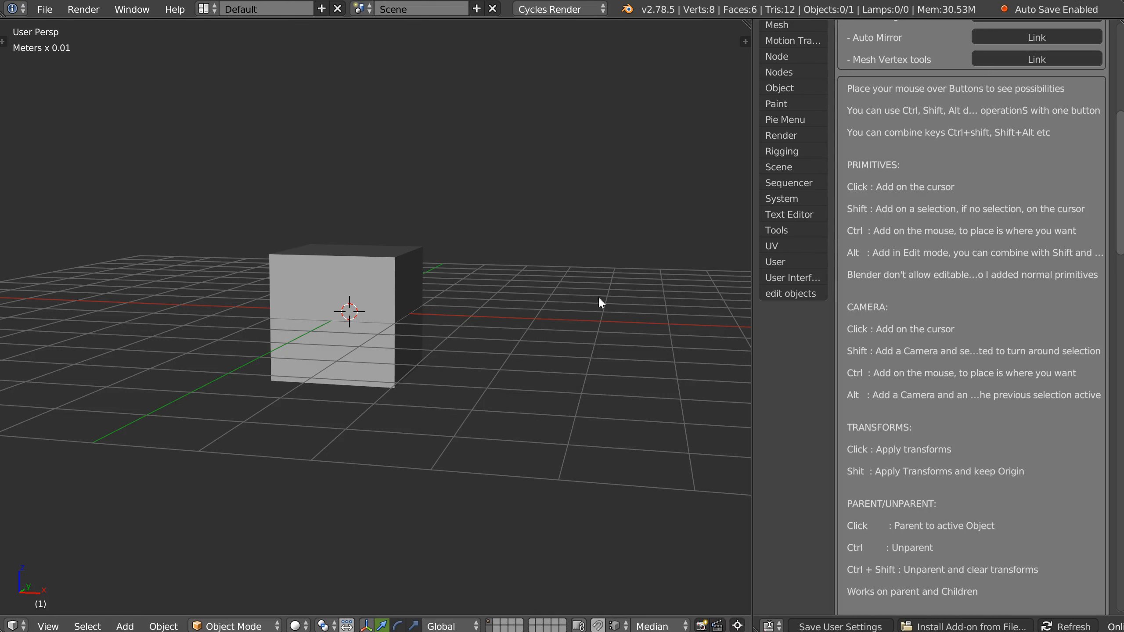
# - Add a camera with a depth-of-field empty on the selected cube and turn the camera around it
pyautogui.click(340, 338)
pyautogui.rightClick(369, 326)
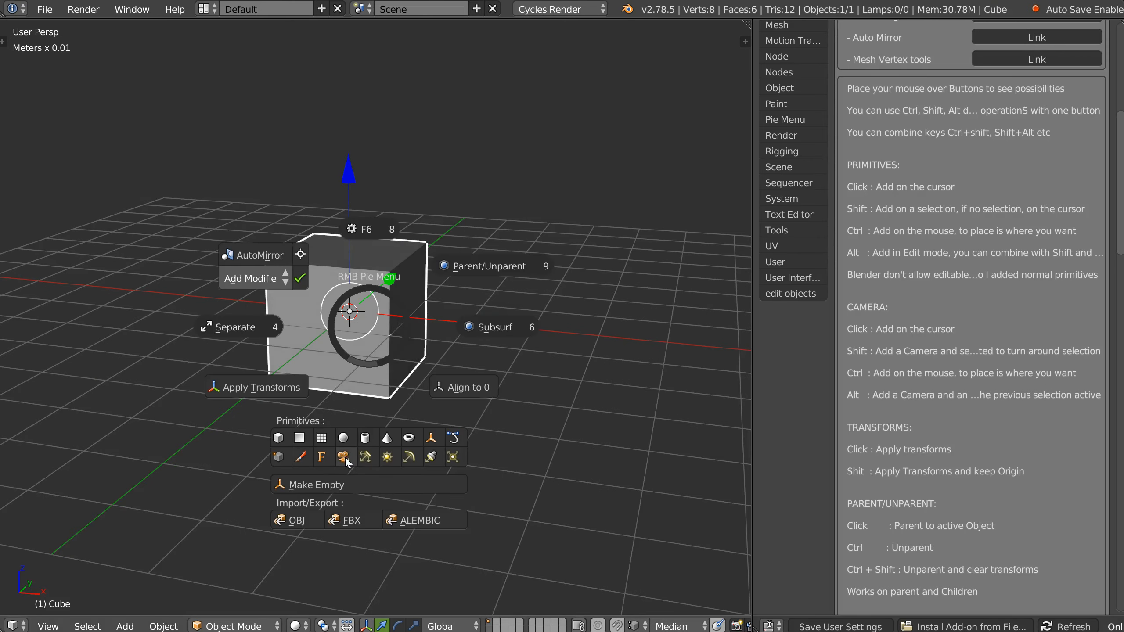
pyautogui.click(343, 457)
pyautogui.moveTo(439, 358); pyautogui.dragTo(442, 331, button='middle')
pyautogui.moveTo(316, 312)
pyautogui.mouseDown(button='right')
pyautogui.moveTo(292, 257)
pyautogui.moveTo(301, 303)
pyautogui.moveTo(304, 290)
pyautogui.moveTo(323, 305)
pyautogui.mouseUp(button='right')
pyautogui.moveTo(524, 341); pyautogui.dragTo(366, 229, button='middle')
pyautogui.moveTo(358, 216); pyautogui.dragTo(359, 228)
pyautogui.moveTo(393, 281); pyautogui.dragTo(372, 267, button='middle')
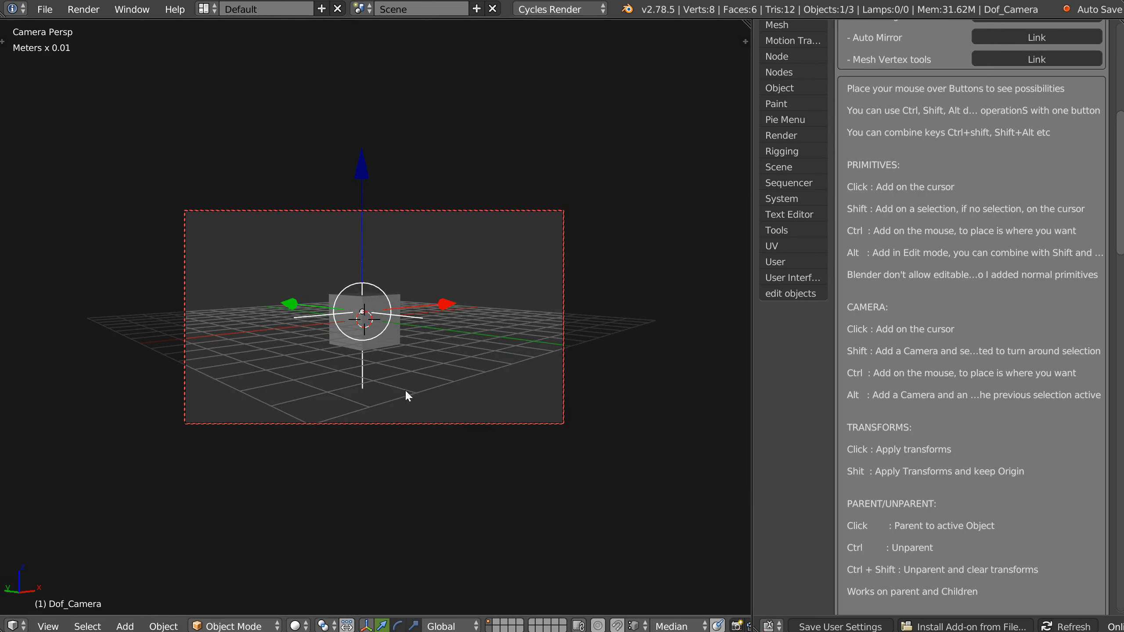
# - Delete the camera together with its depth-of-field empty
pyautogui.keyDown('shift'); pyautogui.rightClick(562, 347); pyautogui.keyUp('shift')
pyautogui.press('x')
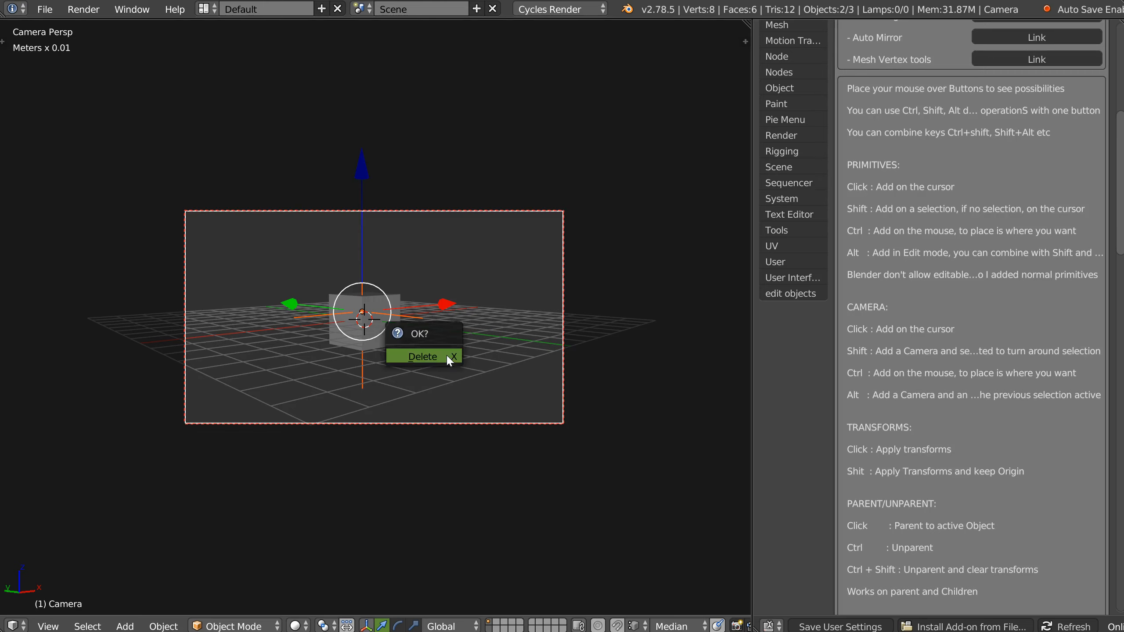
pyautogui.click(446, 355)
pyautogui.press('q')
pyautogui.press('q')
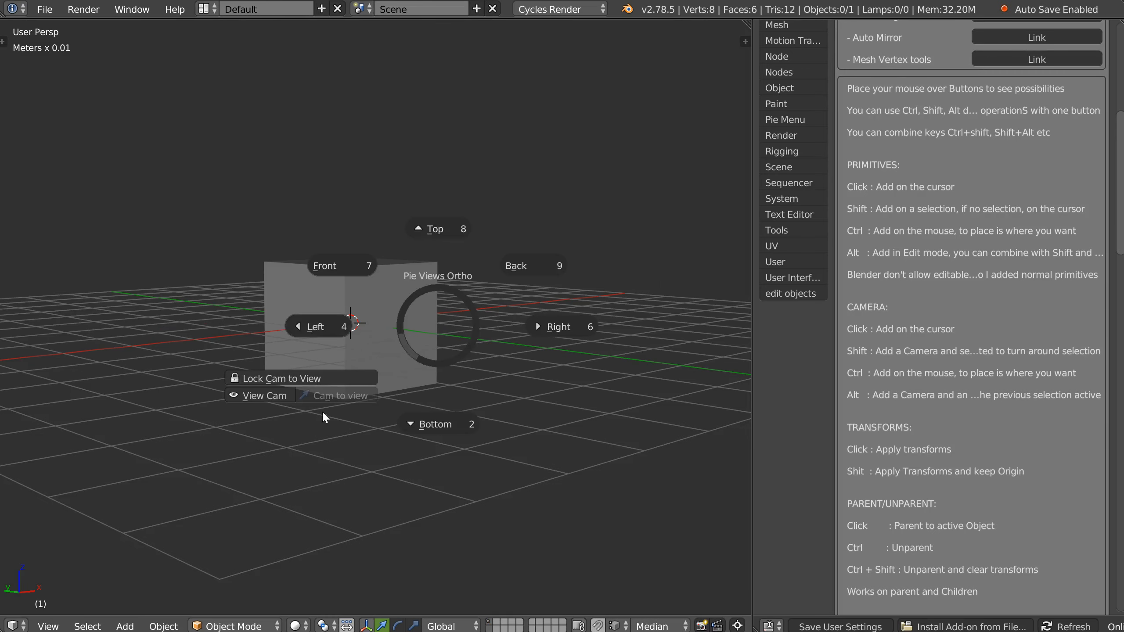
pyautogui.press('Escape')
# - Duplicate the cube three times, placing one copy higher, one lower and one just beside the original
pyautogui.rightClick(386, 354)
pyautogui.moveTo(386, 346); pyautogui.dragTo(377, 339, button='middle')
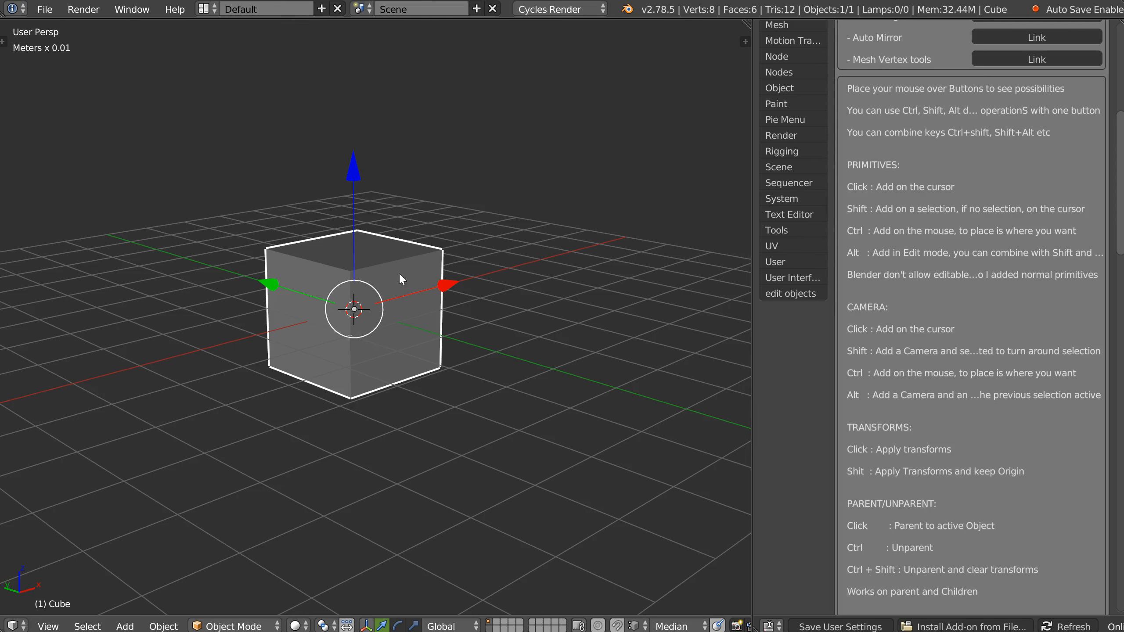
pyautogui.rightClick(348, 355)
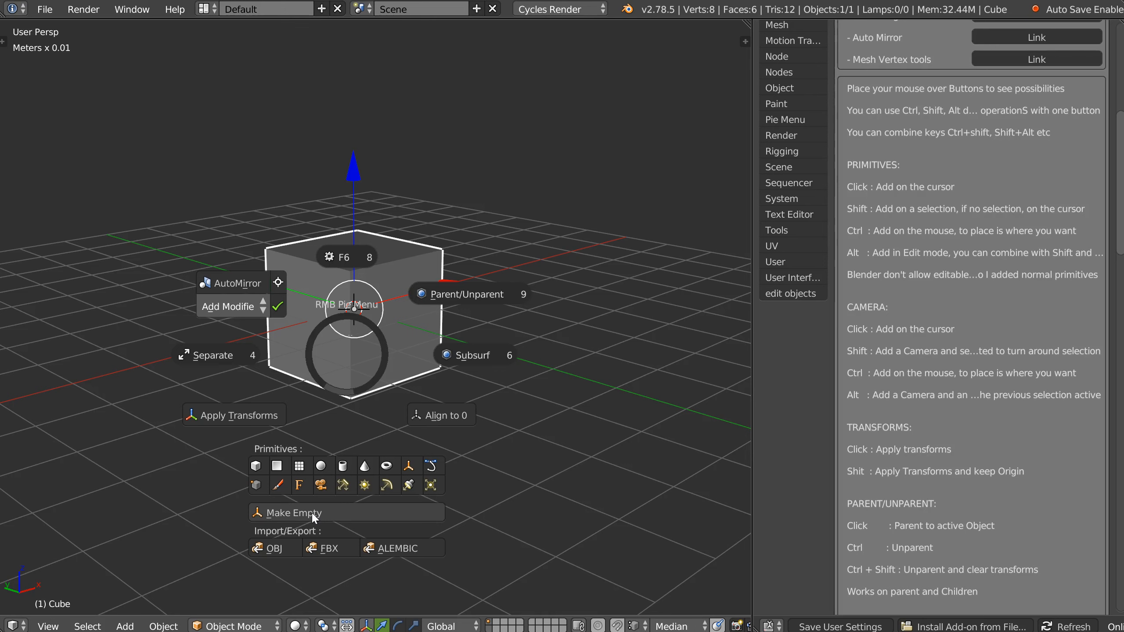
pyautogui.press('Escape')
pyautogui.moveTo(340, 356); pyautogui.dragTo(363, 357, button='middle')
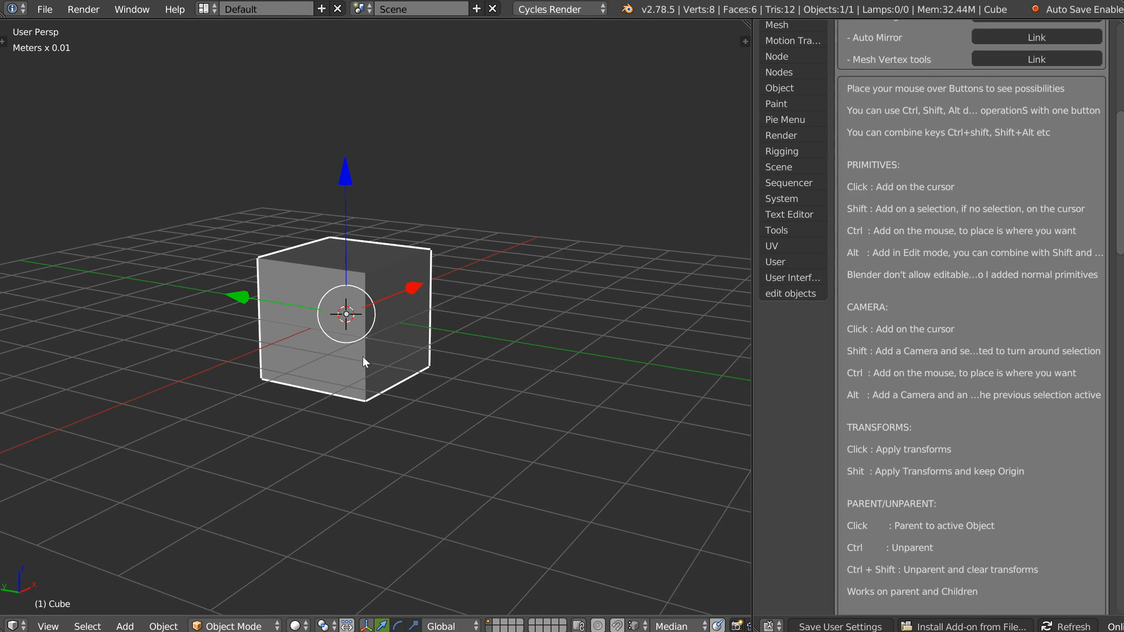
pyautogui.hotkey('shift', 'd')
pyautogui.click(419, 290)
pyautogui.hotkey('shift', 'd')
pyautogui.click(422, 385)
pyautogui.click(325, 364)
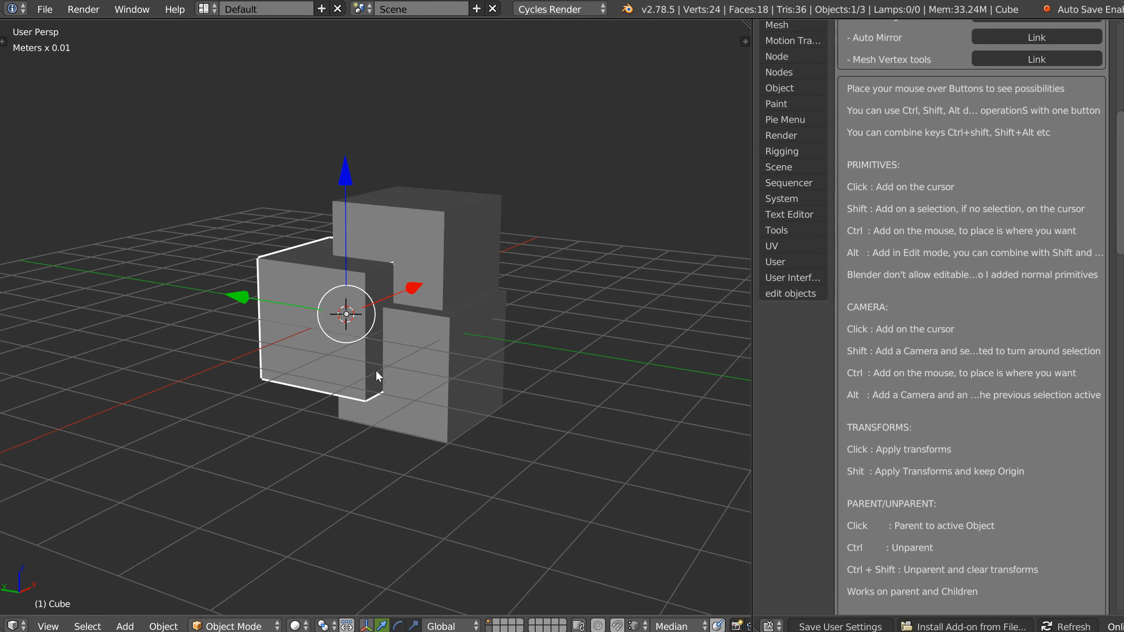
pyautogui.hotkey('shift', 'd')
pyautogui.click(411, 361)
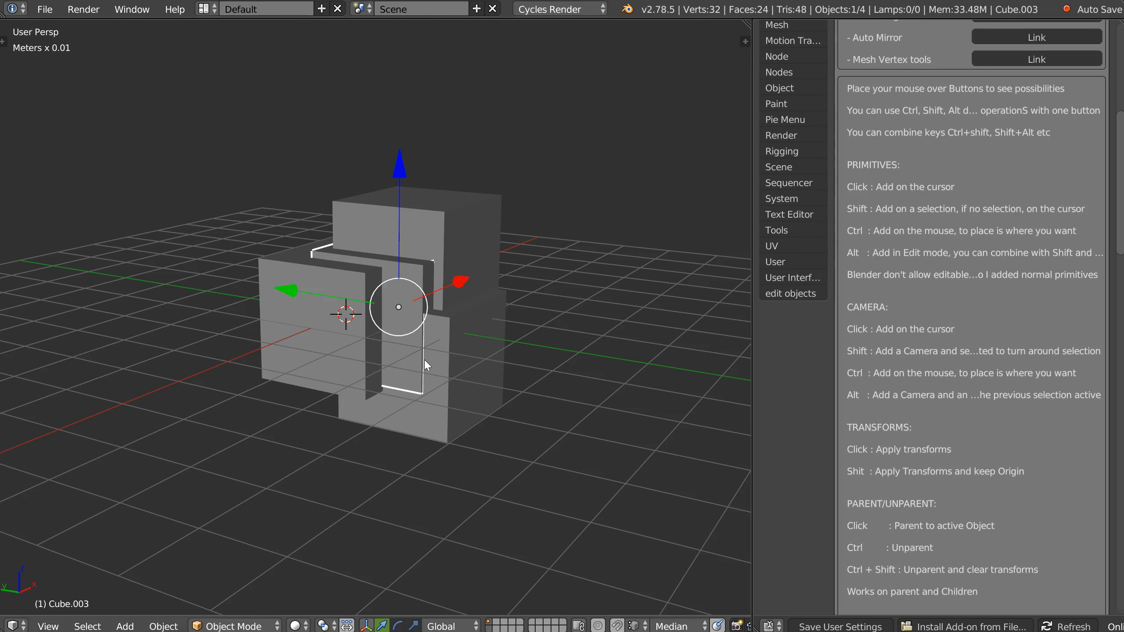
# - Scale up the last cube copy until it encloses the other cubes, and switch to wireframe shading
pyautogui.press('s')
pyautogui.click(509, 359)
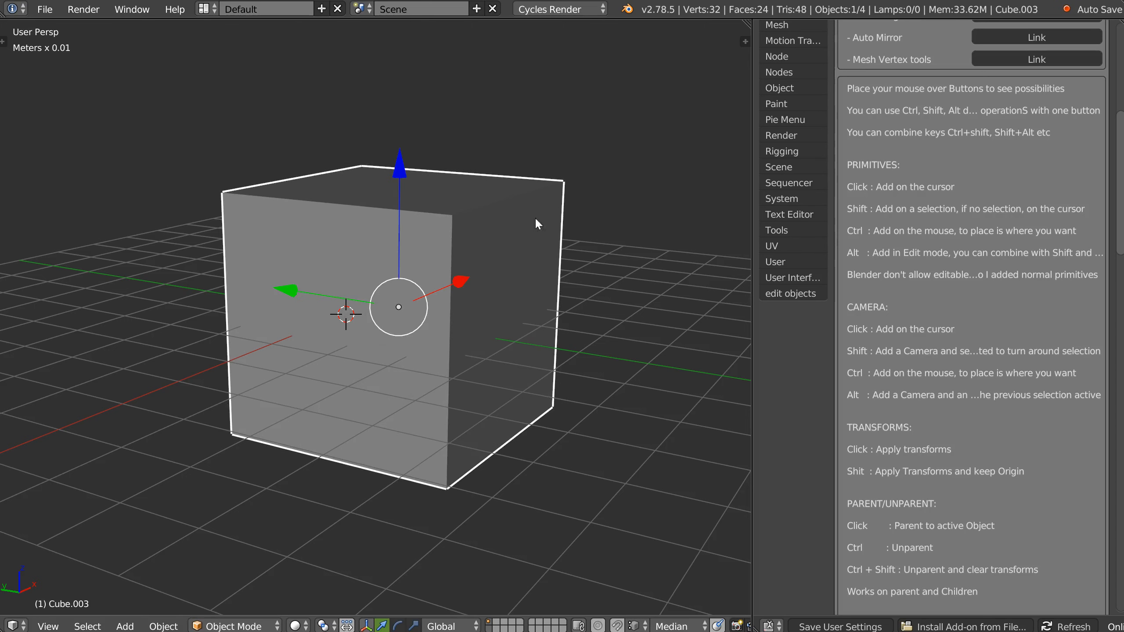
pyautogui.press('z')
pyautogui.click(526, 330)
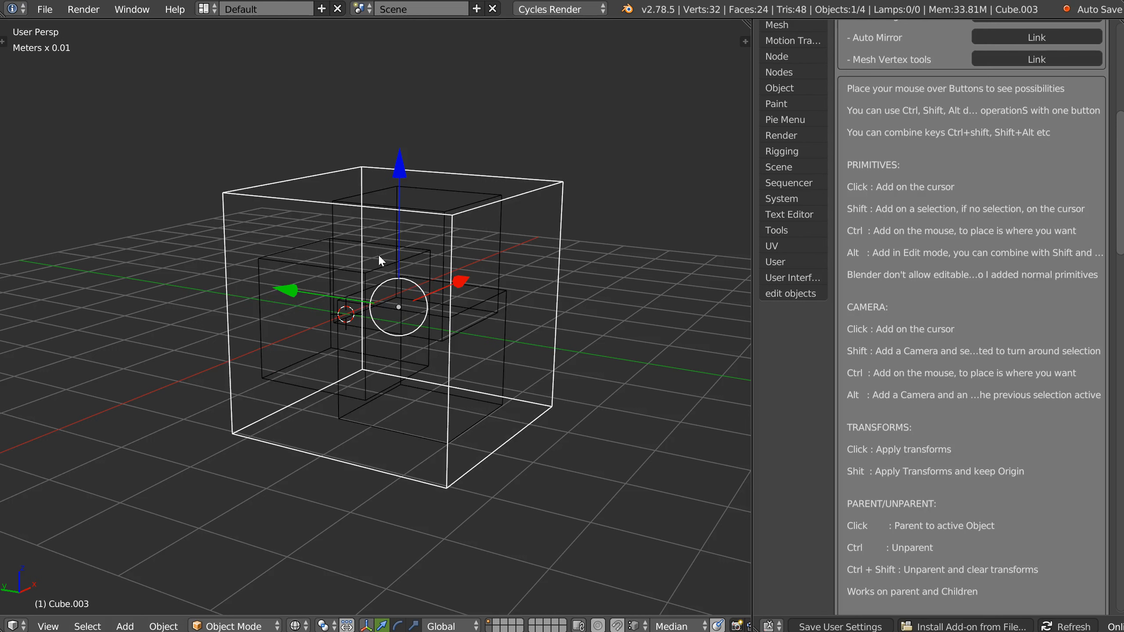
# - Select all cubes and parent the smaller ones to the large enclosing cube with the Object option
pyautogui.press('a')
pyautogui.press('a')
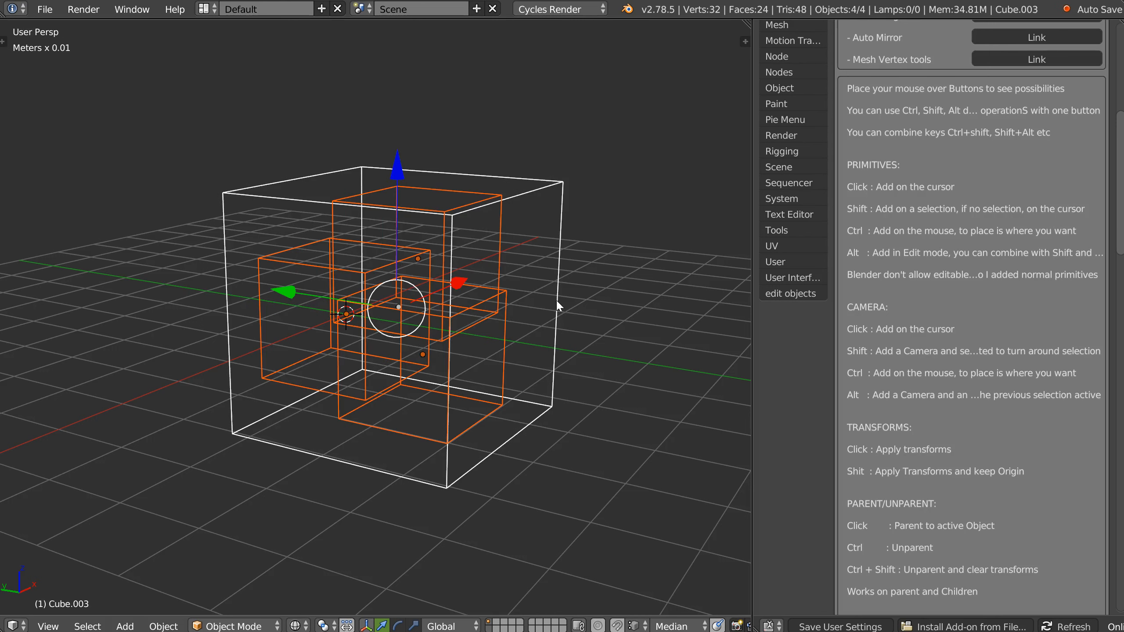
pyautogui.hotkey('ctrl', 'p')
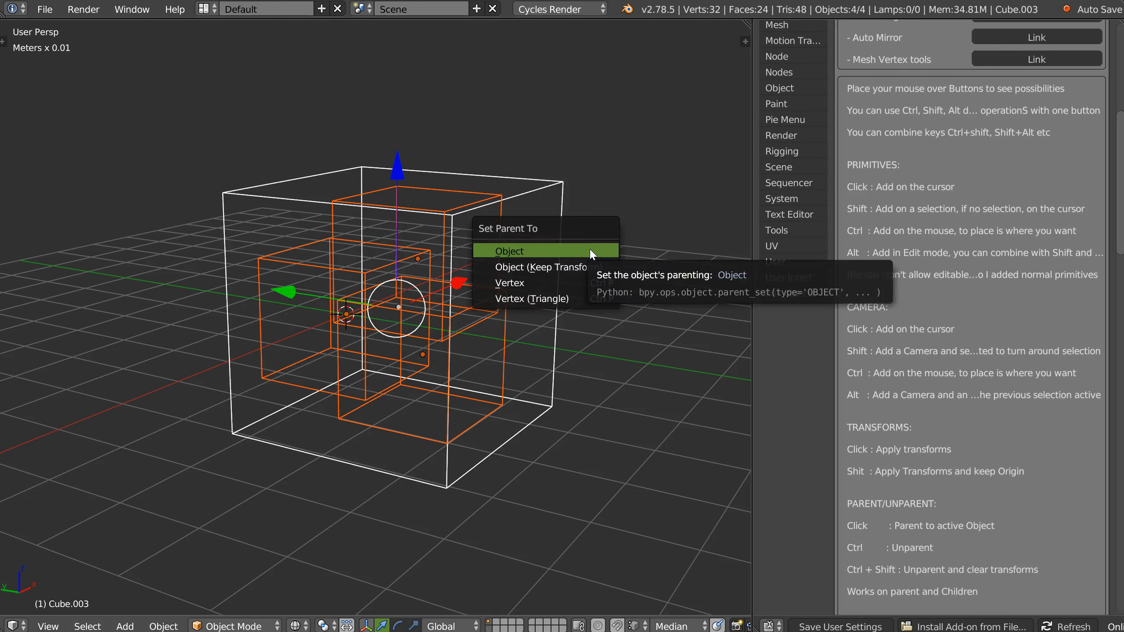
pyautogui.click(590, 251)
# - Restore solid shading and apply Make Empty to the large parent cube
pyautogui.moveTo(557, 193); pyautogui.dragTo(541, 197, button='right')
pyautogui.press('a')
pyautogui.press('a')
pyautogui.press('z')
pyautogui.moveTo(445, 283)
pyautogui.mouseDown(button='middle')
pyautogui.moveTo(425, 288)
pyautogui.moveTo(445, 277)
pyautogui.mouseUp(button='middle')
pyautogui.rightClick(484, 318)
pyautogui.click(452, 476)
# - Switch the viewport to rendered shading to check the parent cube and its children
pyautogui.moveTo(458, 345)
pyautogui.mouseDown(button='middle')
pyautogui.moveTo(547, 337)
pyautogui.moveTo(452, 339)
pyautogui.mouseUp(button='middle')
pyautogui.press('z')
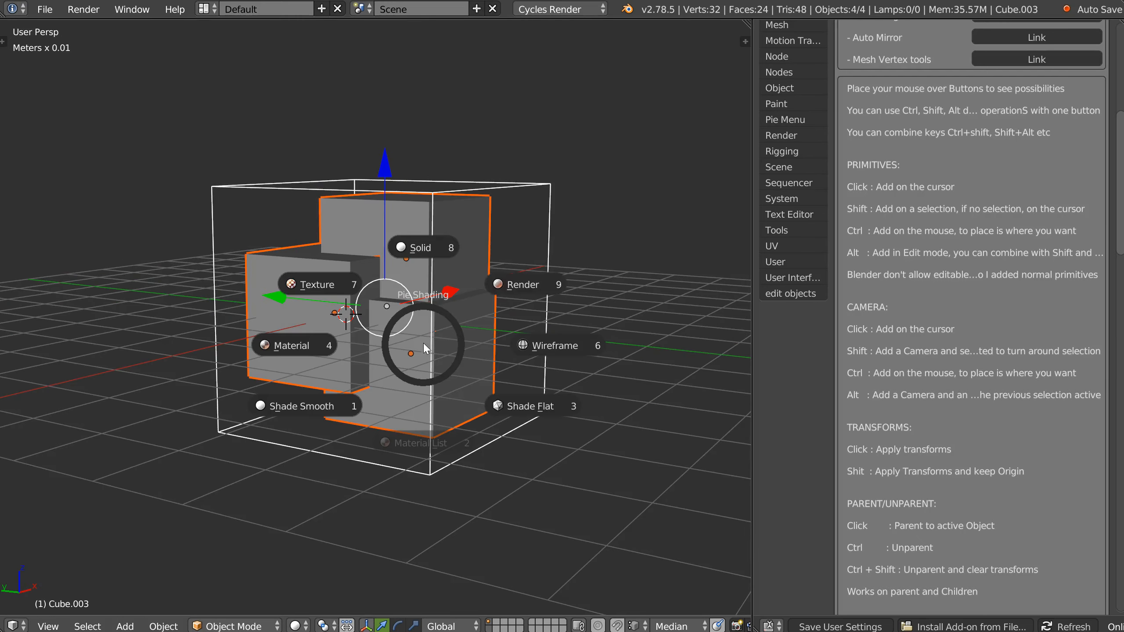
pyautogui.click(504, 284)
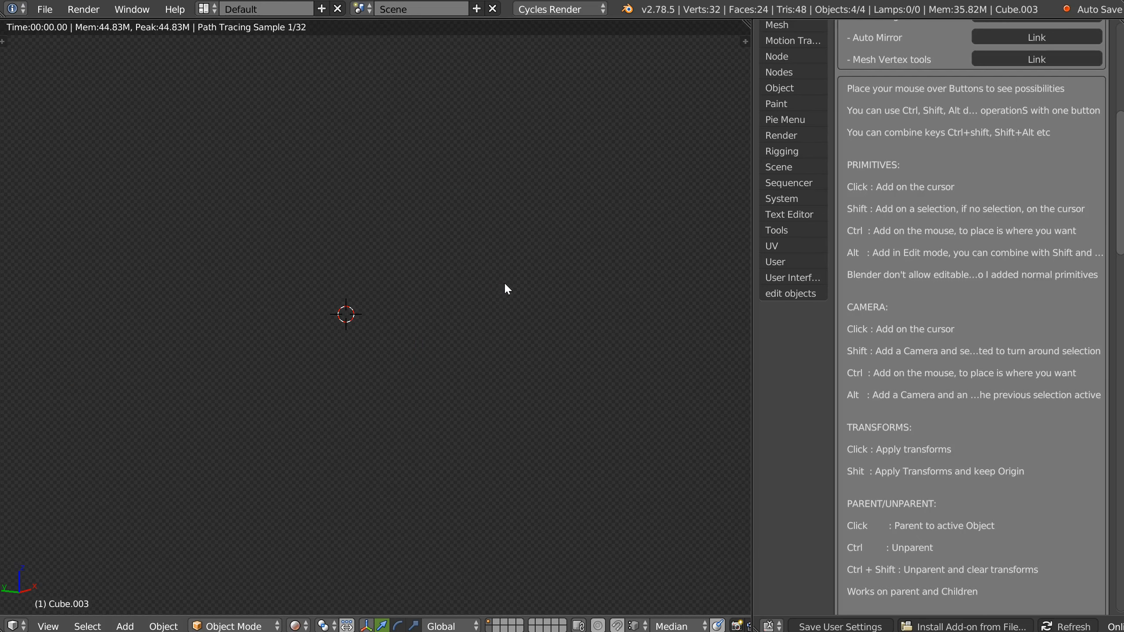
# - Return the viewport from rendered to solid shading and select the large parent cube
pyautogui.moveTo(426, 328); pyautogui.dragTo(442, 353, button='middle')
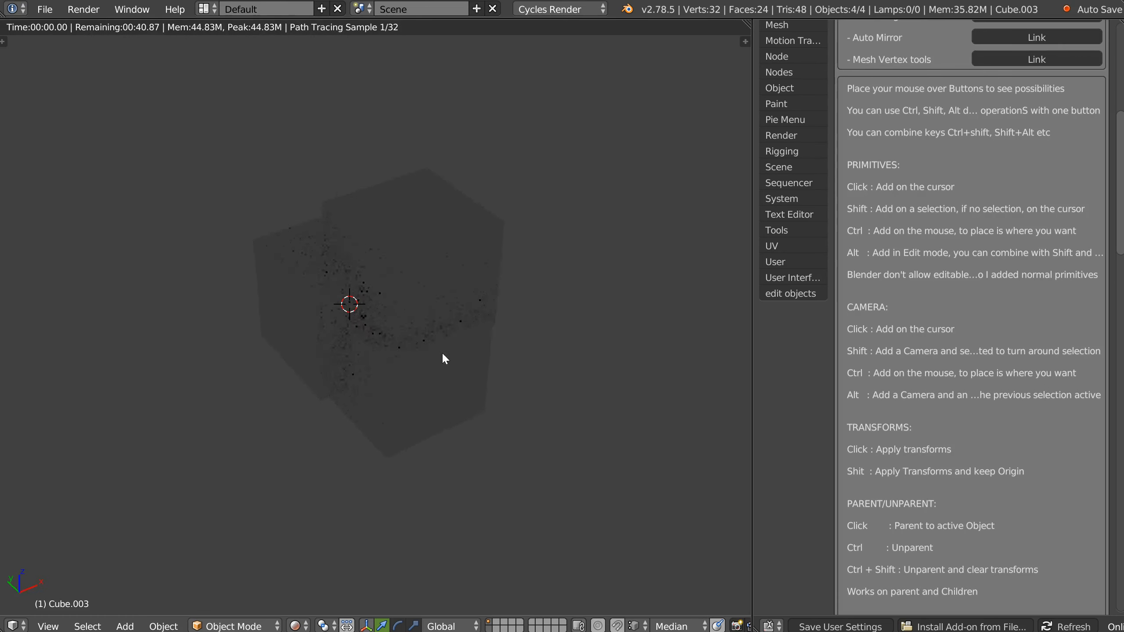
pyautogui.press('z')
pyautogui.click(425, 221)
pyautogui.moveTo(395, 309); pyautogui.dragTo(437, 276, button='middle')
pyautogui.rightClick(532, 245)
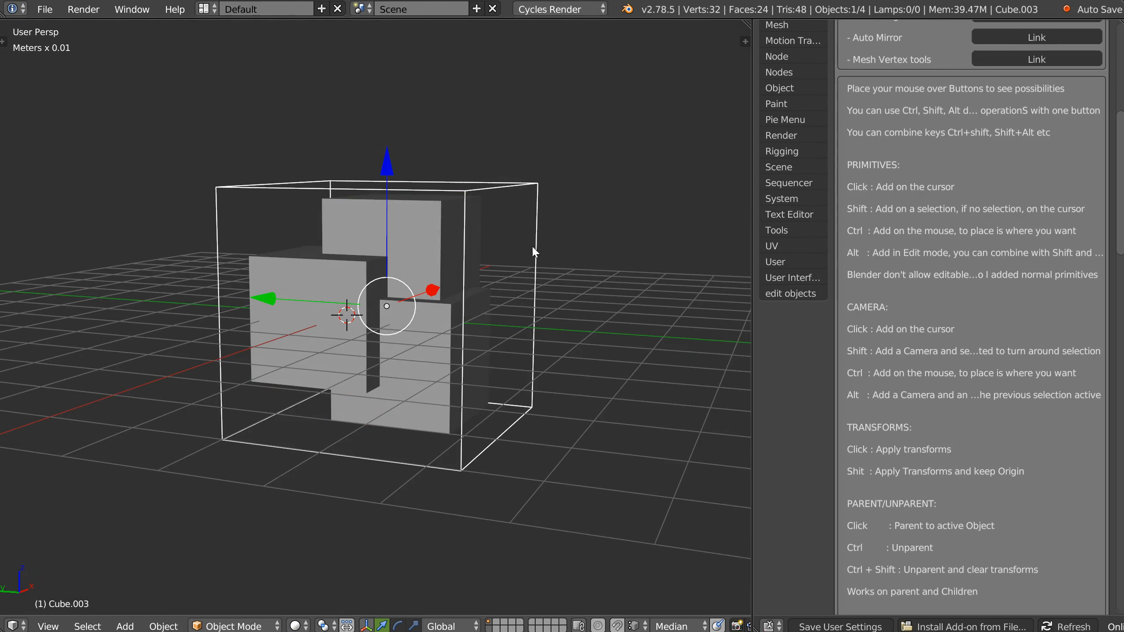
# - Apply Make Normal to the large parent cube and convert it back with Make Empty
pyautogui.rightClick(534, 250)
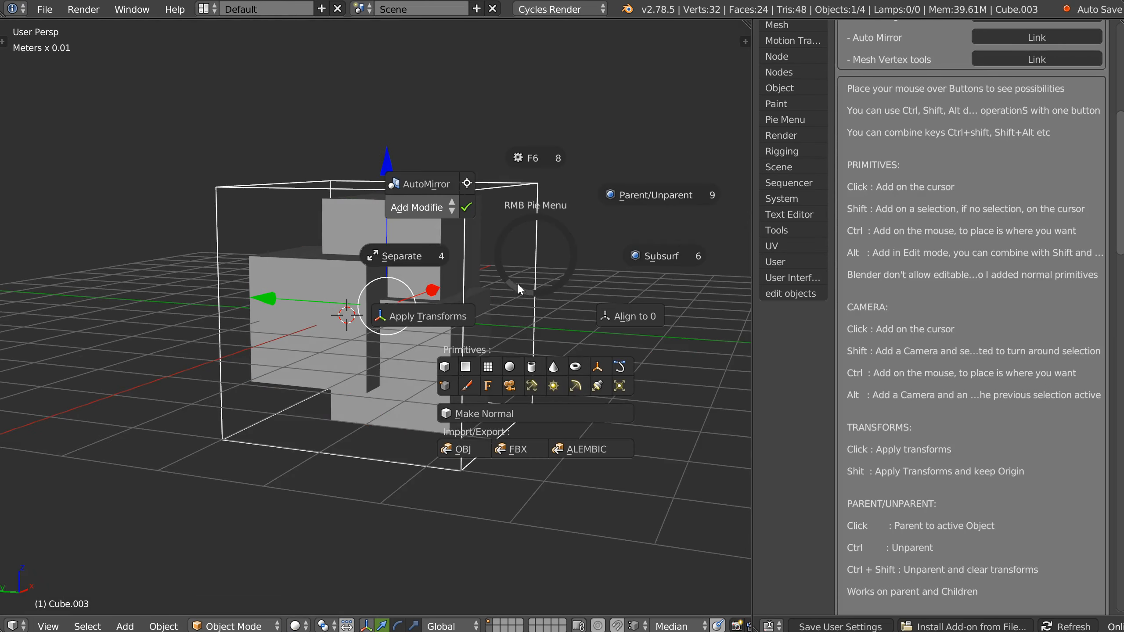
pyautogui.click(477, 410)
pyautogui.rightClick(493, 286)
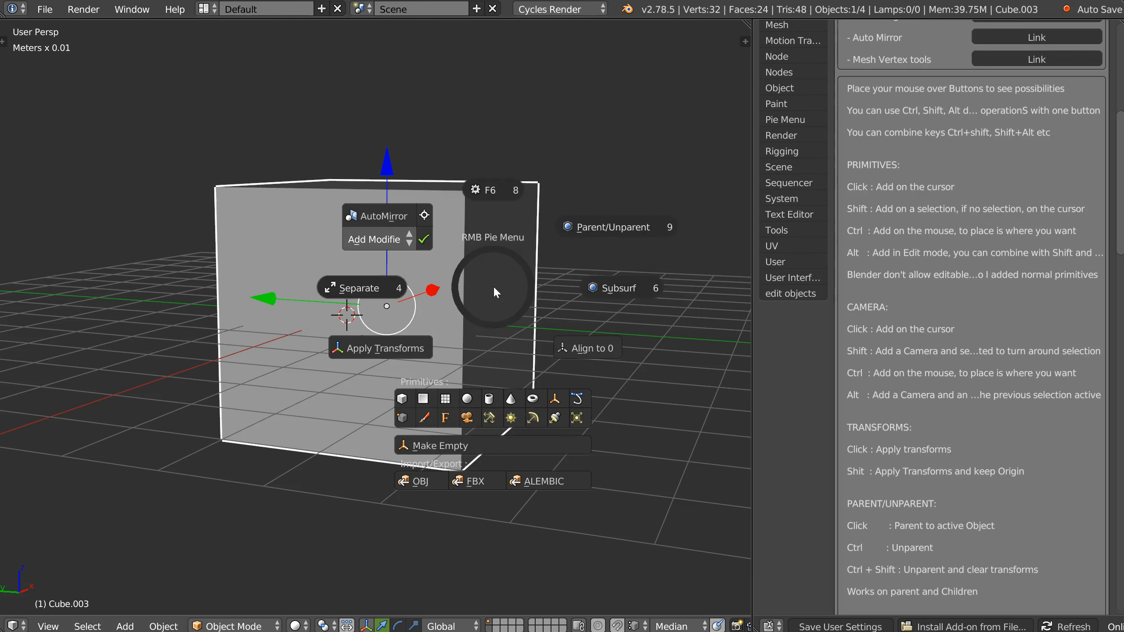
pyautogui.click(474, 452)
pyautogui.moveTo(487, 359); pyautogui.dragTo(529, 169, button='middle')
pyautogui.moveTo(412, 270); pyautogui.dragTo(418, 326, button='middle')
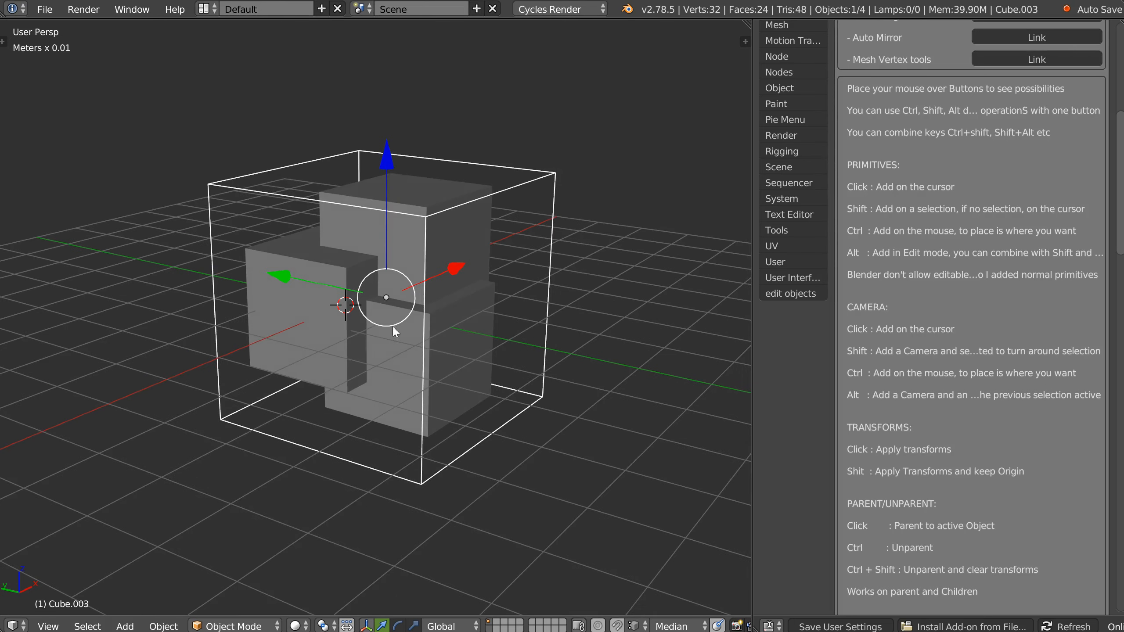
# - Check the OBJ export options with the parent cube and with all four cubes selected, cancelling each time
pyautogui.rightClick(418, 327)
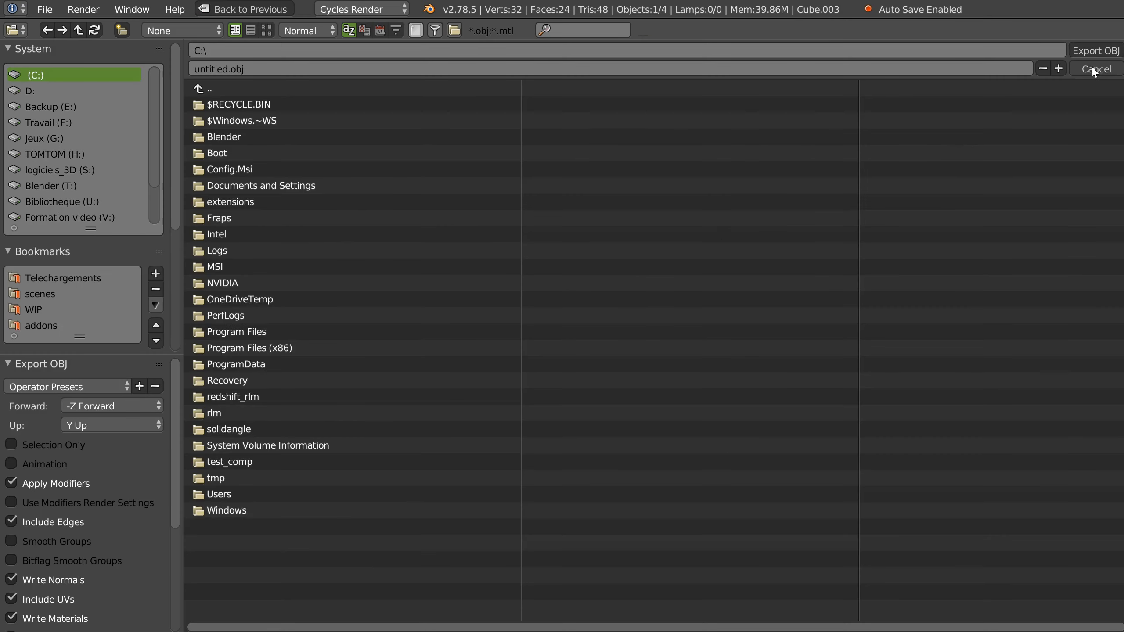
pyautogui.click(1091, 67)
pyautogui.keyDown('shift'); pyautogui.click(480, 254); pyautogui.keyUp('shift')
pyautogui.keyDown('shift'); pyautogui.click(411, 334); pyautogui.keyUp('shift')
pyautogui.keyDown('shift'); pyautogui.click(342, 341); pyautogui.keyUp('shift')
pyautogui.rightClick(380, 348)
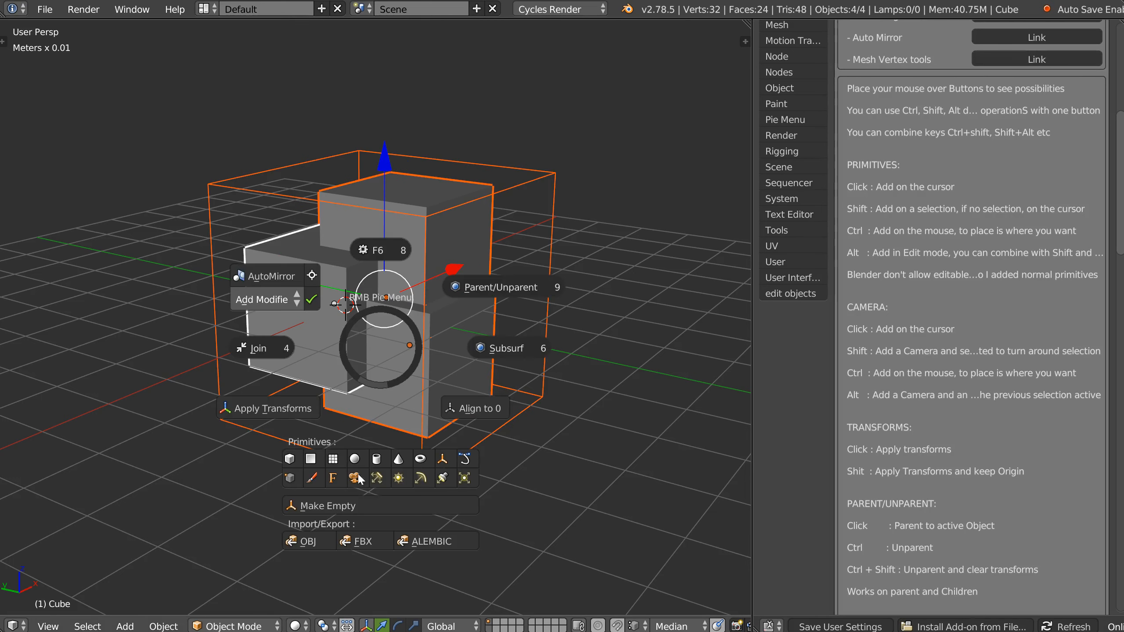
pyautogui.click(308, 543)
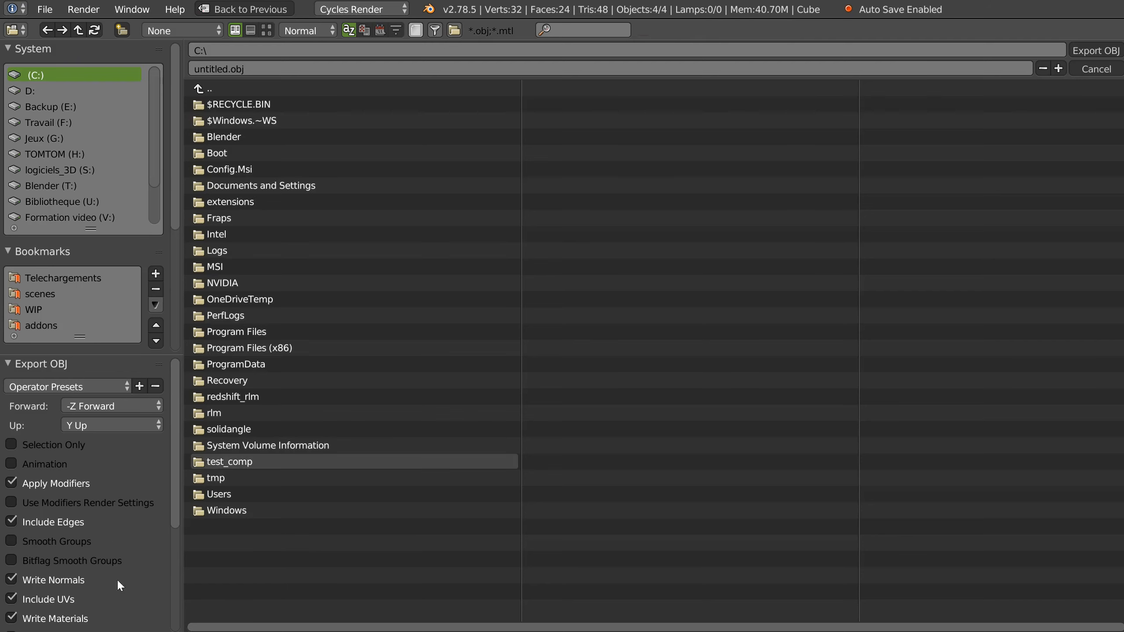
pyautogui.click(1082, 68)
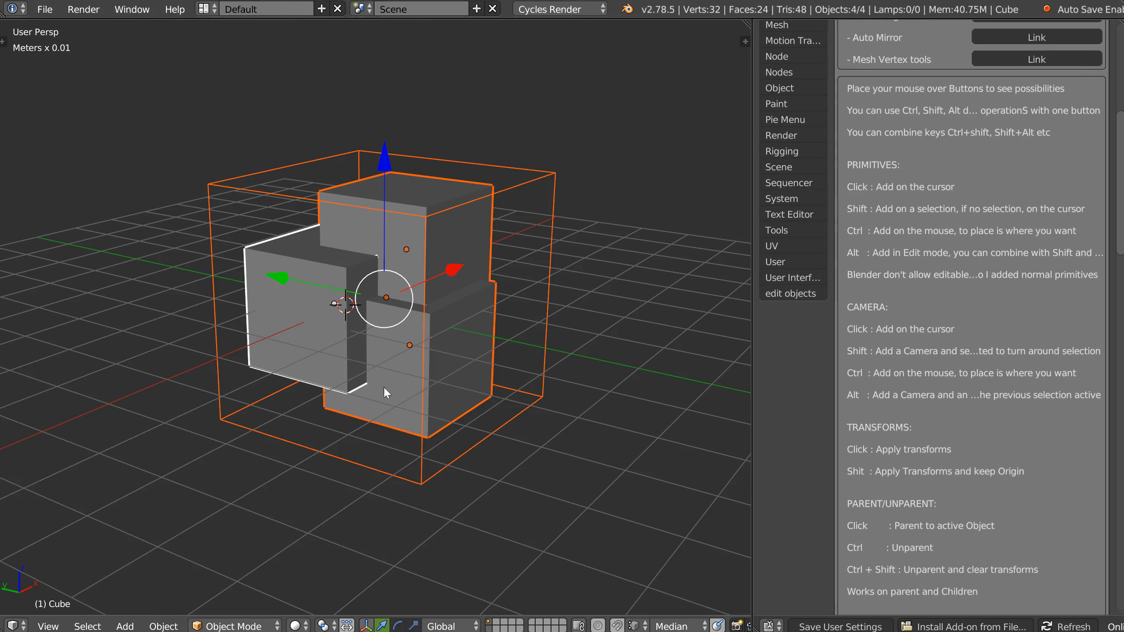
# - Check the FBX and Alembic export options for the selected cubes and cancel both exports
pyautogui.rightClick(383, 385)
pyautogui.click(385, 564)
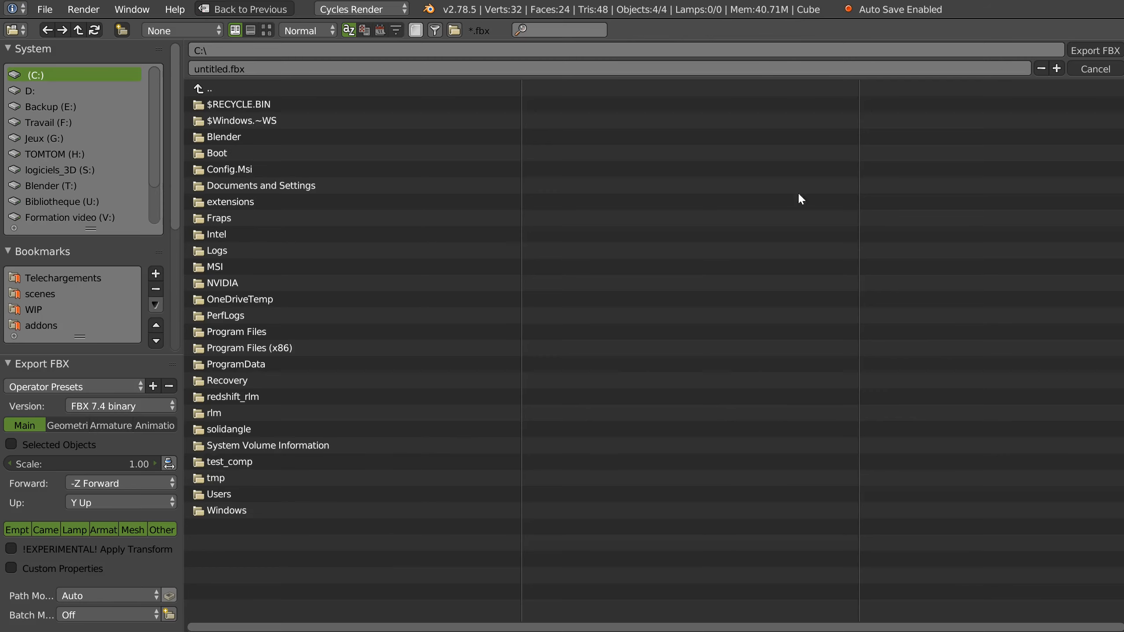
pyautogui.click(1088, 72)
pyautogui.rightClick(381, 437)
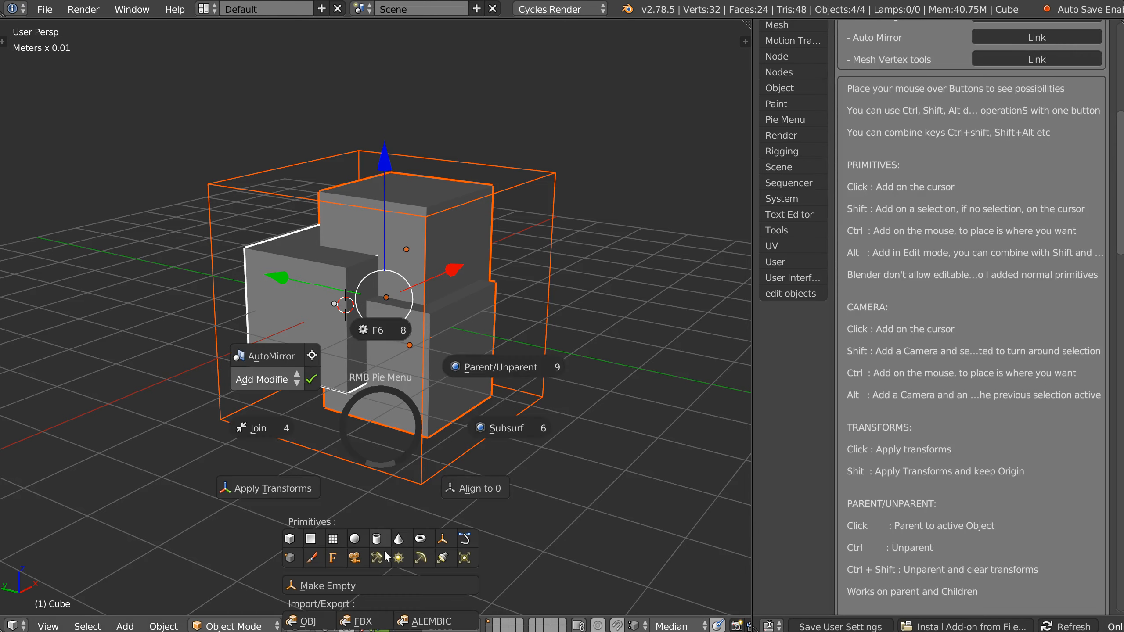
pyautogui.click(418, 625)
pyautogui.click(1069, 68)
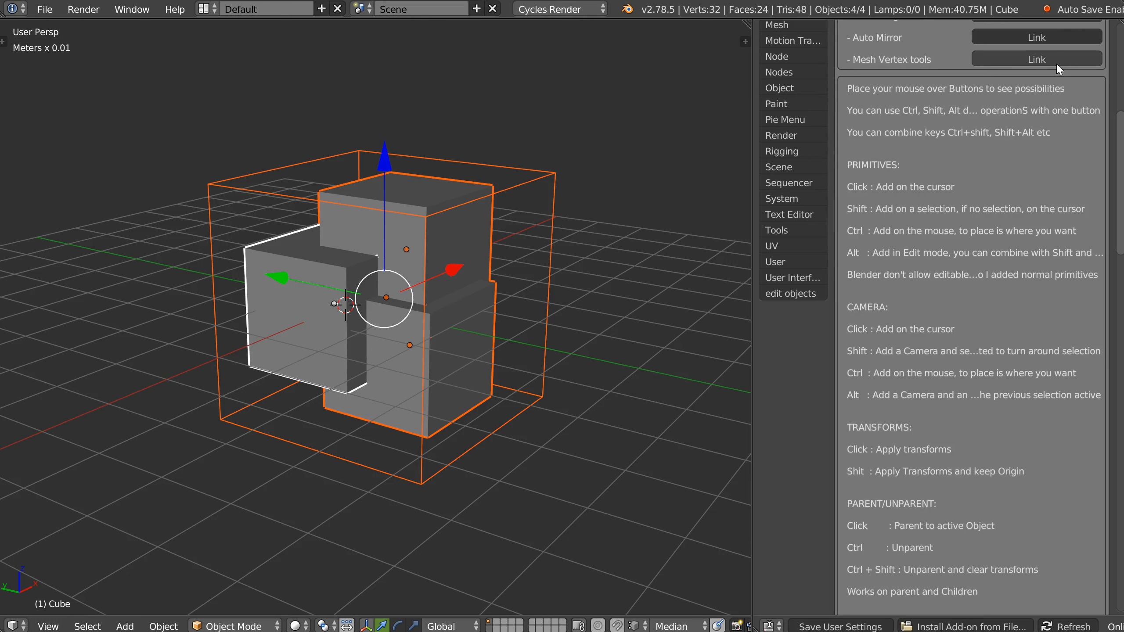
# - Delete all four selected cubes to empty the scene
pyautogui.rightClick(396, 297)
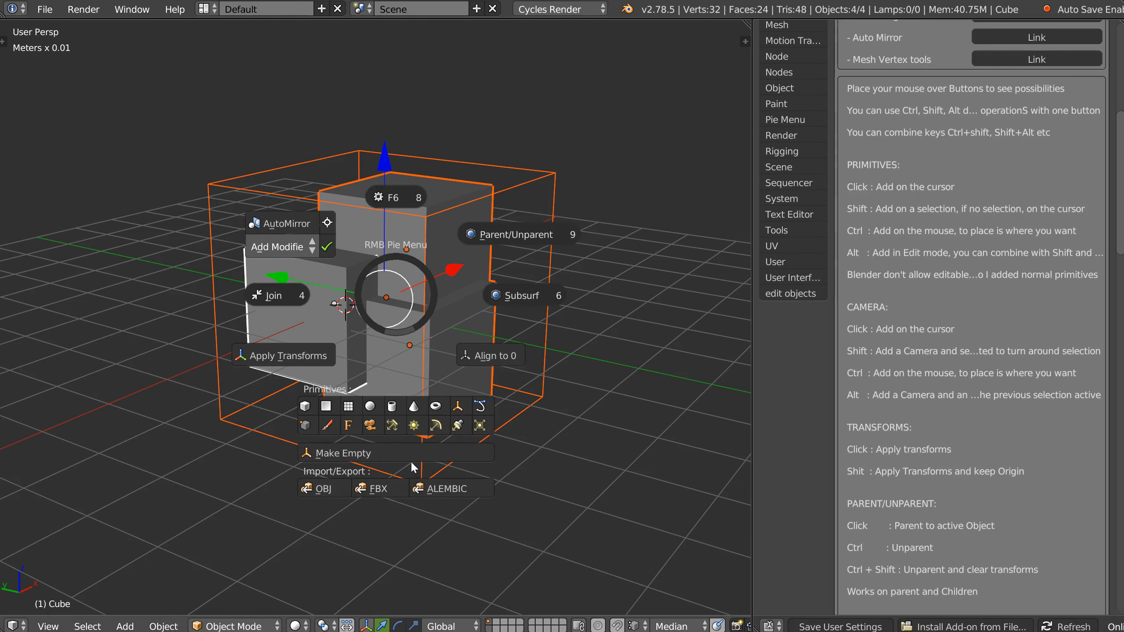
pyautogui.press('Escape')
pyautogui.press('x')
pyautogui.click(433, 320)
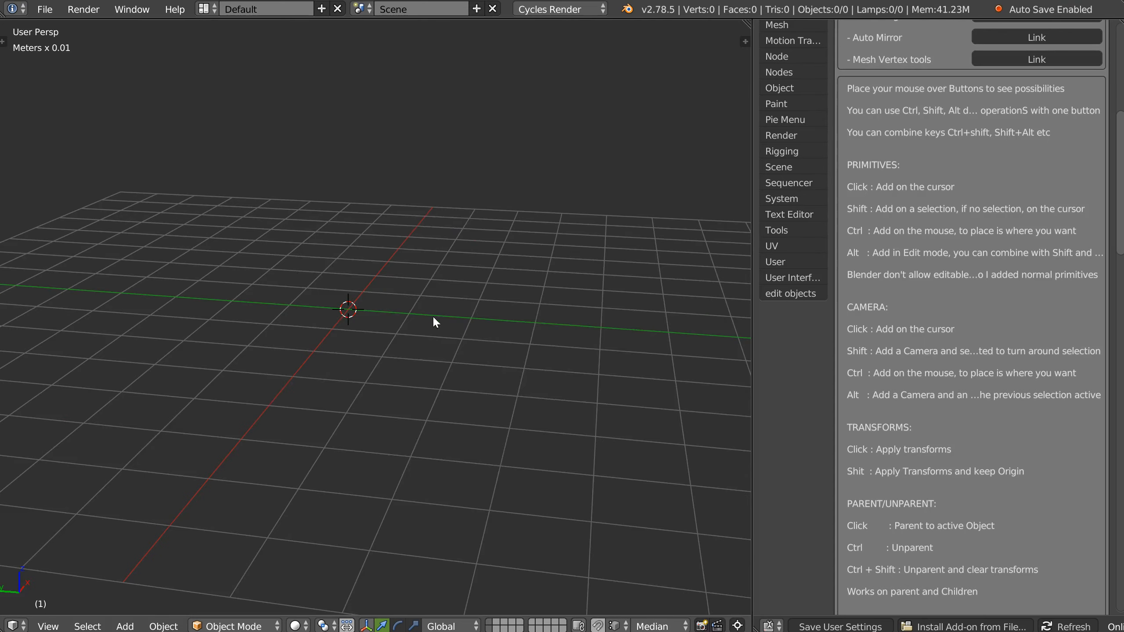
# - Add a new cube at the mouse position, above the grid and away from the 3D cursor
pyautogui.rightClick(436, 322)
pyautogui.keyDown('ctrl'); pyautogui.click(348, 445); pyautogui.keyUp('ctrl')
pyautogui.click(469, 224)
pyautogui.moveTo(470, 230); pyautogui.dragTo(461, 298, button='middle')
pyautogui.rightClick(445, 402)
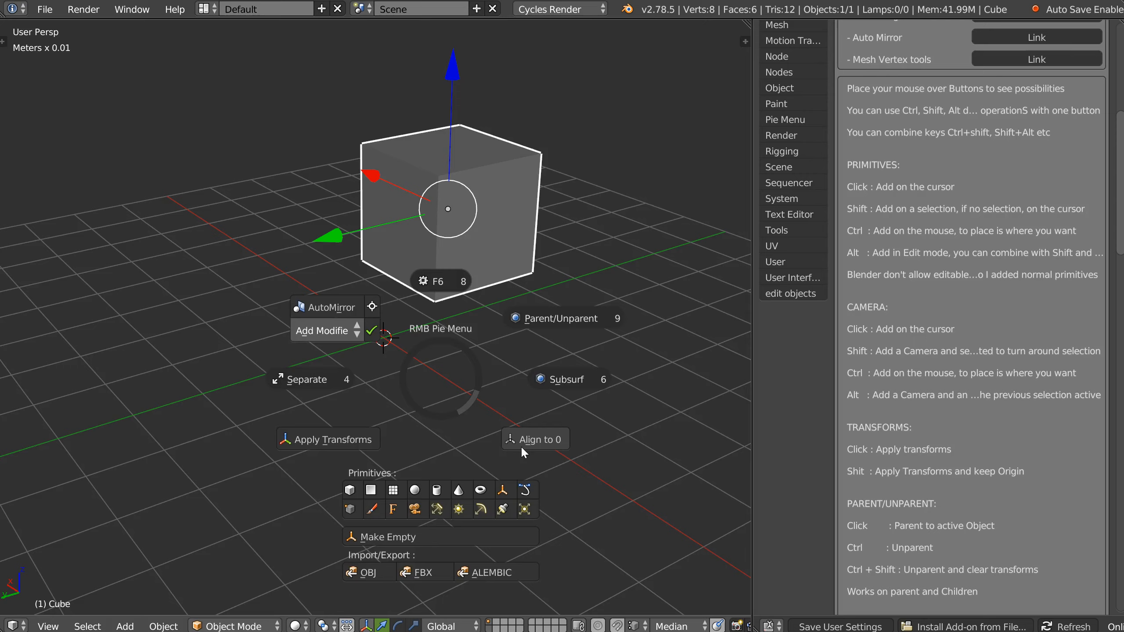
pyautogui.press('Escape')
# - Duplicate the cube and place the copy beside the original, partly overlapping it
pyautogui.moveTo(494, 362); pyautogui.dragTo(418, 252, button='middle')
pyautogui.hotkey('shift', 'd')
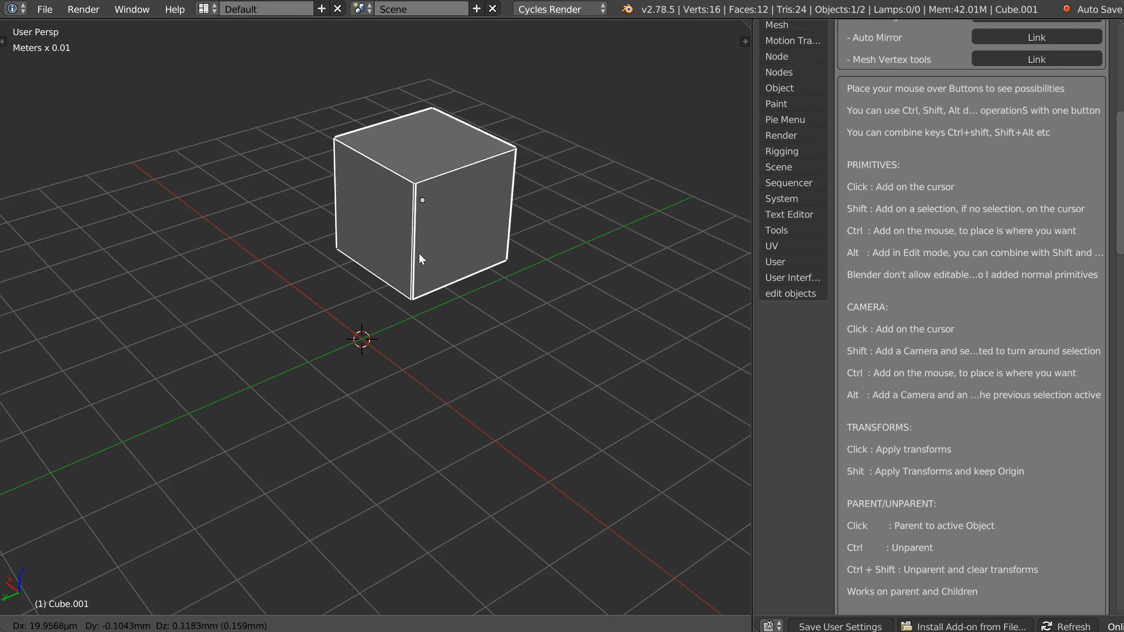
pyautogui.click(523, 280)
pyautogui.moveTo(516, 281); pyautogui.dragTo(456, 288, button='middle')
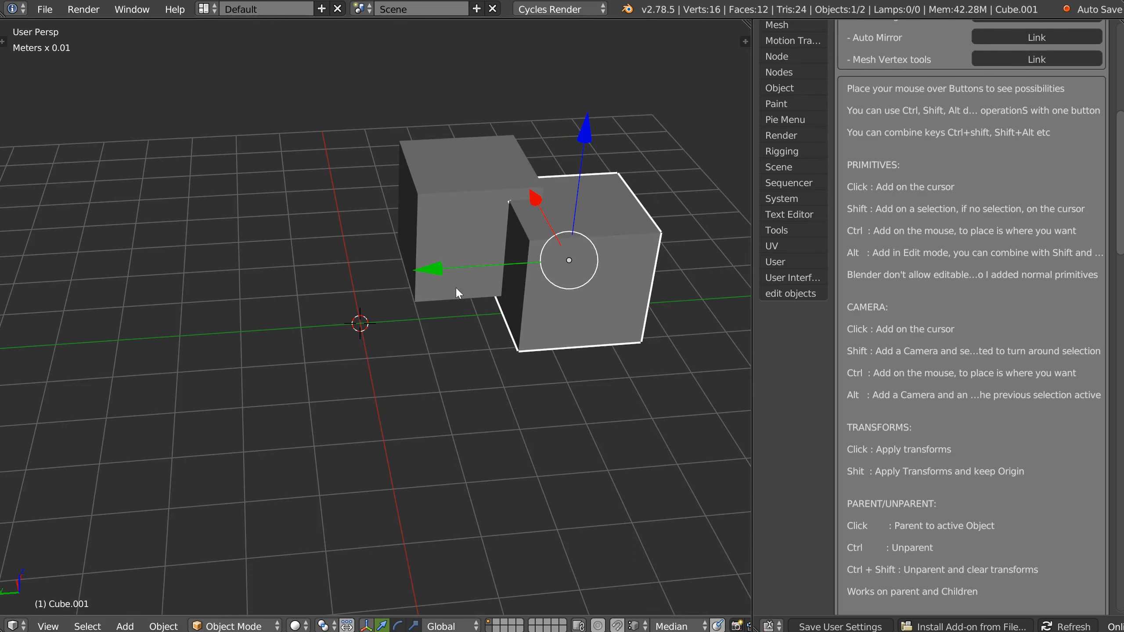
# - Select both cubes and apply Align to 0 to them
pyautogui.click(463, 288)
pyautogui.keyDown('shift'); pyautogui.click(532, 310); pyautogui.keyUp('shift')
pyautogui.rightClick(500, 305)
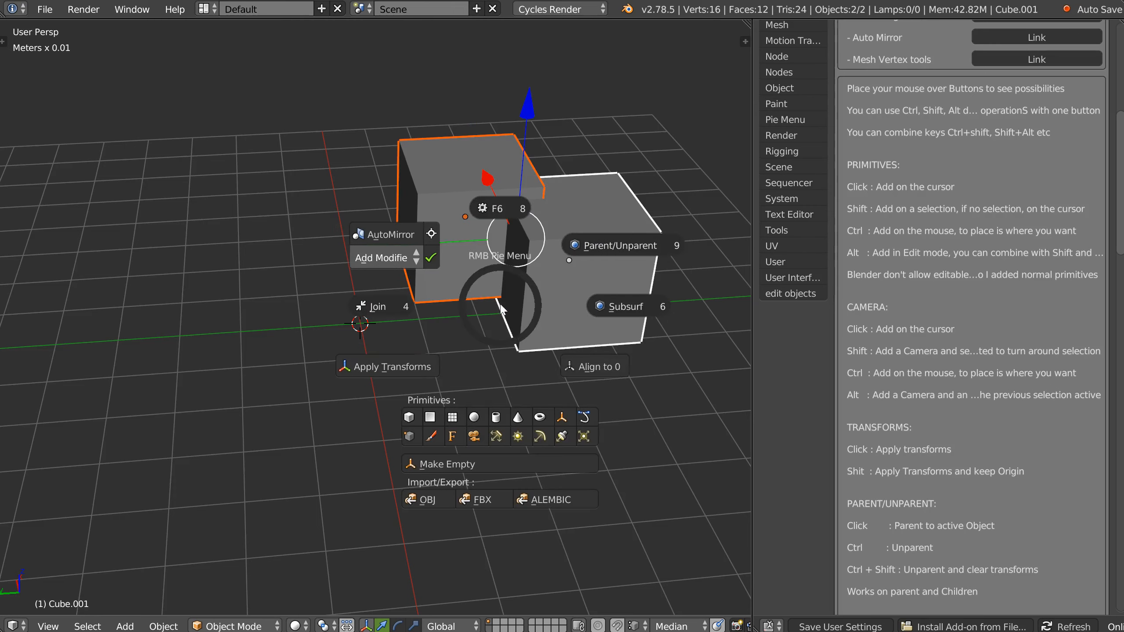
pyautogui.click(588, 370)
pyautogui.moveTo(517, 318); pyautogui.dragTo(427, 403, button='middle')
# - Delete the duplicated cube and reset the remaining cube's location to the world origin
pyautogui.click(378, 389)
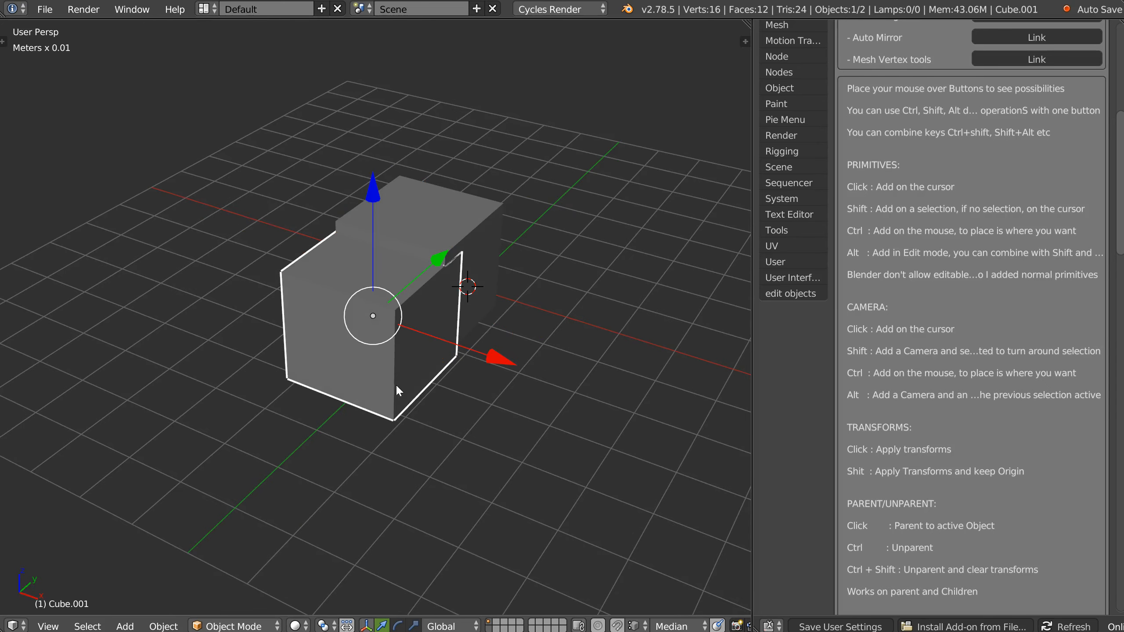
pyautogui.press('x')
pyautogui.click(446, 321)
pyautogui.moveTo(437, 340); pyautogui.dragTo(436, 316, button='middle')
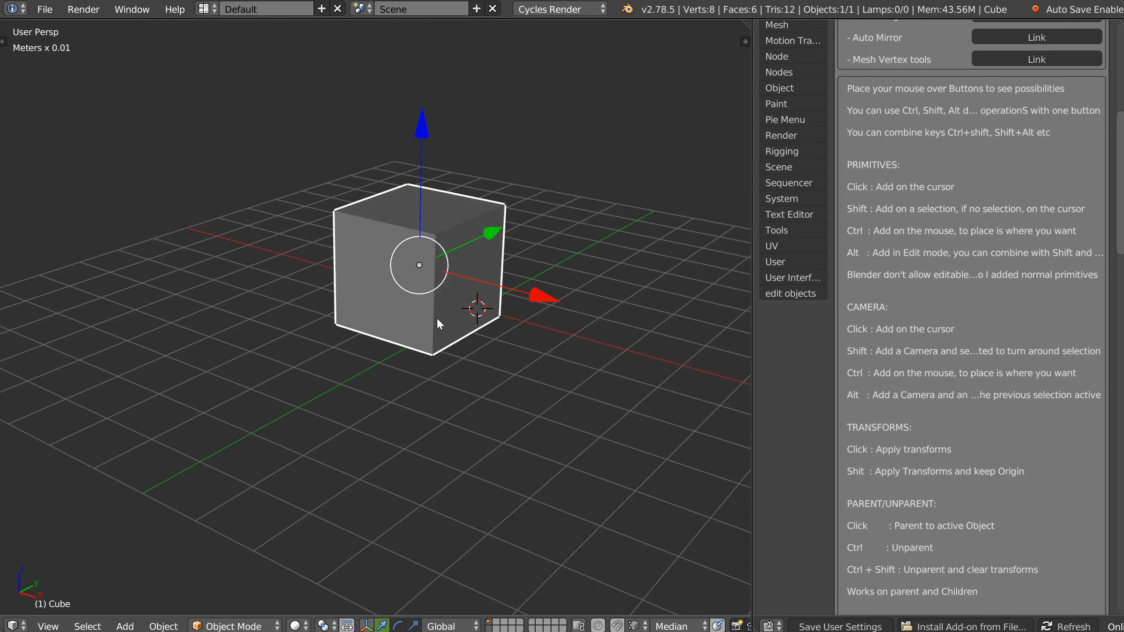
pyautogui.hotkey('alt', 'g')
pyautogui.moveTo(451, 238); pyautogui.dragTo(436, 296, button='middle')
# - Add a Speedflow bevel of width 0.5 to the cube and increase its number of segments
pyautogui.scroll(2, 534, 289)
pyautogui.hotkey('shift', 'q')
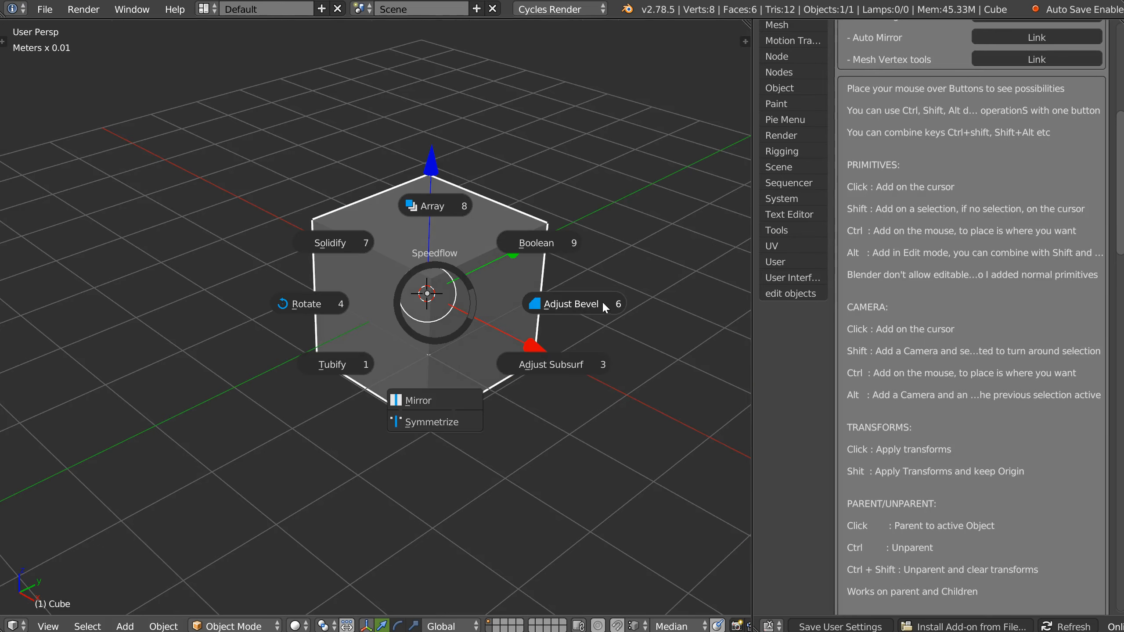
pyautogui.click(596, 299)
pyautogui.press('e')
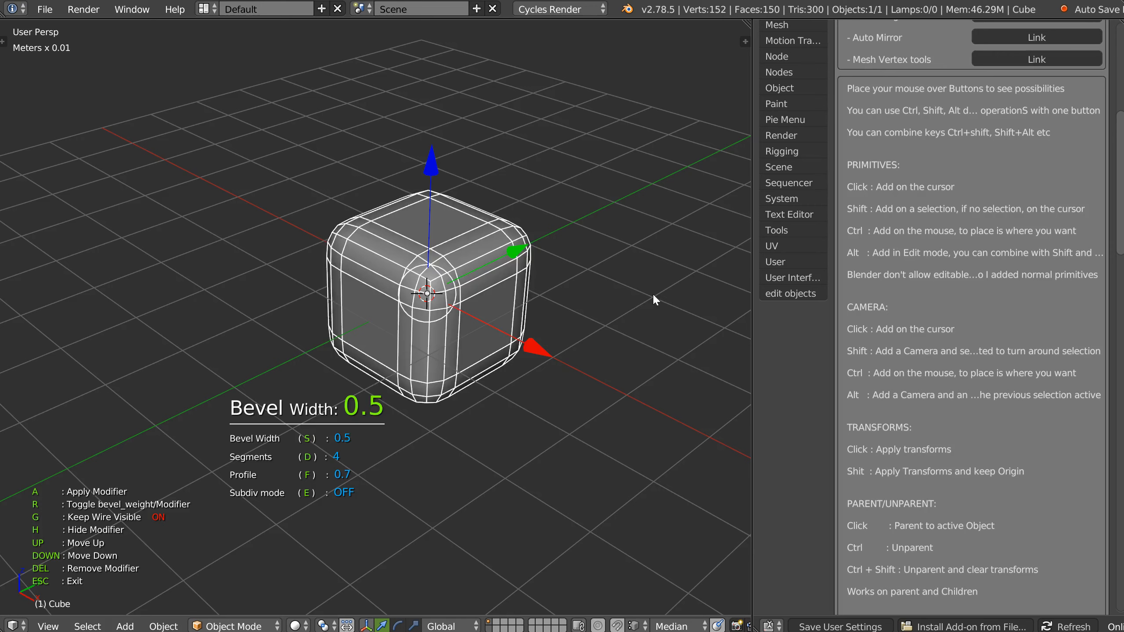
pyautogui.press('d')
pyautogui.click(689, 293)
pyautogui.moveTo(681, 294); pyautogui.dragTo(572, 321, button='middle')
pyautogui.press('Escape')
# - Scale the bevelled cube along the Y axis and the X axis into an elongated box
pyautogui.press('s')
pyautogui.press('z')
pyautogui.press('y')
pyautogui.click(765, 287)
pyautogui.moveTo(336, 337); pyautogui.dragTo(561, 313, button='middle')
pyautogui.press('s')
pyautogui.press('x')
pyautogui.click(637, 325)
pyautogui.moveTo(637, 325); pyautogui.dragTo(478, 334, button='middle')
# - Reduce the width of the box's bevel with Adjust Bevel
pyautogui.press('space')
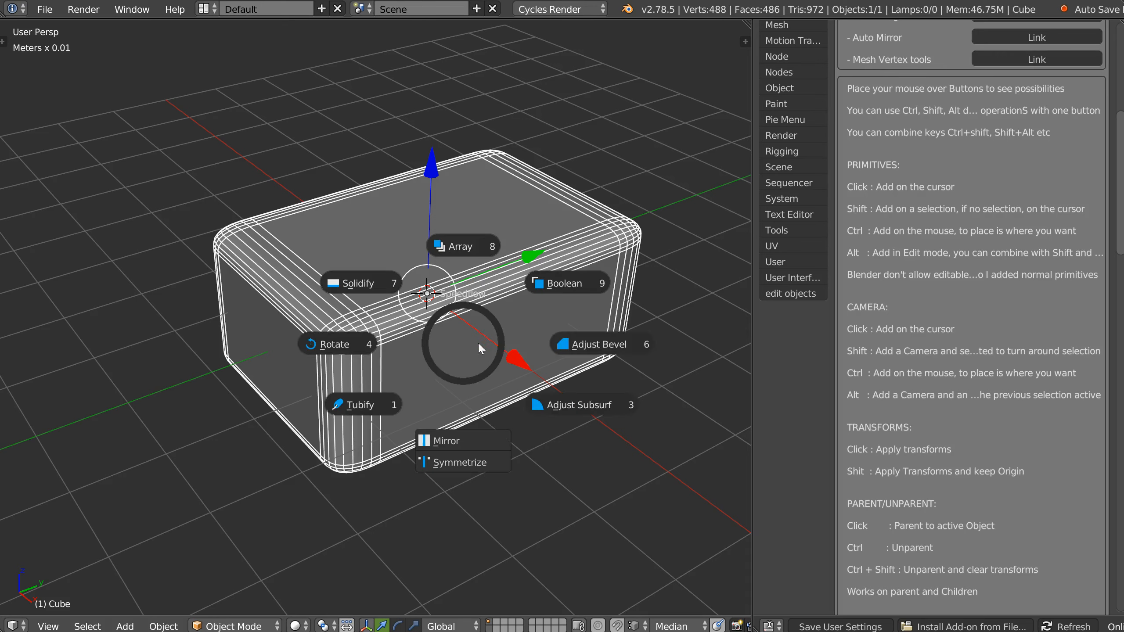
pyautogui.click(595, 347)
pyautogui.press('space')
pyautogui.click(502, 329)
pyautogui.click(495, 323)
pyautogui.moveTo(495, 323); pyautogui.dragTo(483, 264, button='middle')
# - Add a second cube at the mouse position so that it overlaps the box's upper end
pyautogui.rightClick(480, 281)
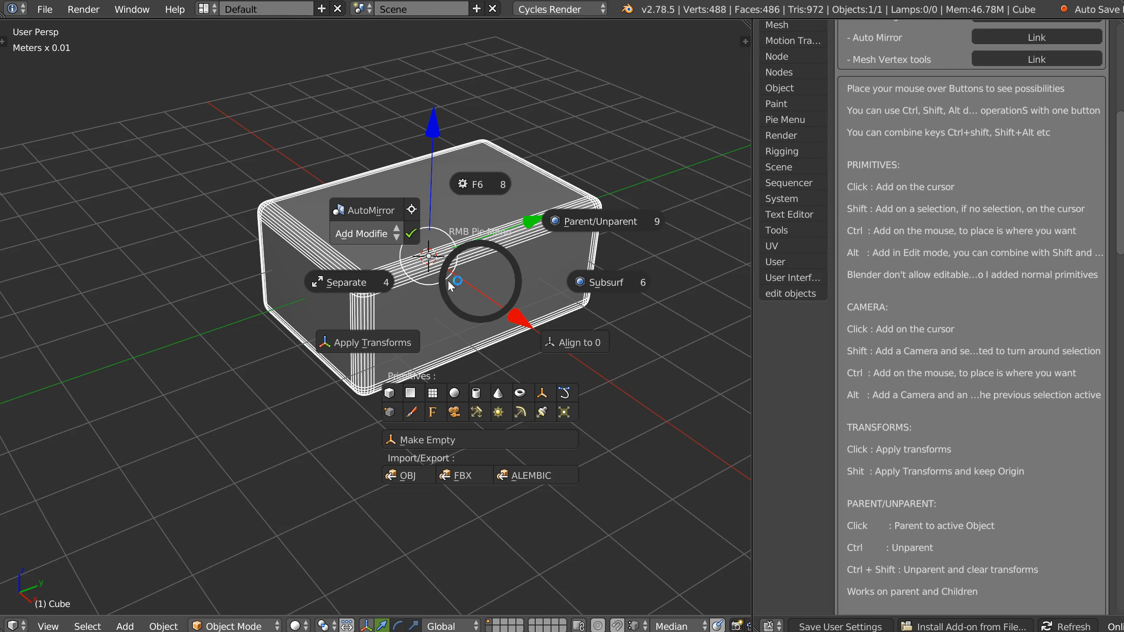
pyautogui.keyDown('ctrl'); pyautogui.click(389, 393); pyautogui.keyUp('ctrl')
pyautogui.rightClick(507, 226)
pyautogui.press('Escape')
pyautogui.moveTo(552, 287); pyautogui.dragTo(482, 272, button='middle')
# - Cut the second cube's shape out of the box with a Speedflow Boolean difference
pyautogui.keyDown('shift'); pyautogui.click(472, 289); pyautogui.keyUp('shift')
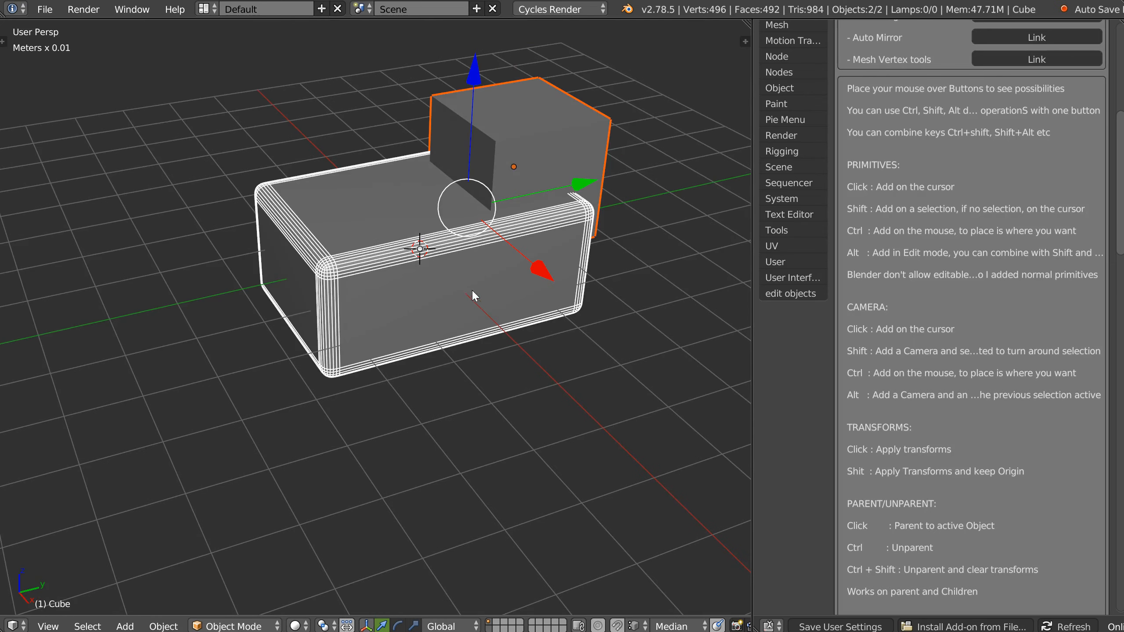
pyautogui.press('space')
pyautogui.click(545, 196)
pyautogui.keyDown('shift'); pyautogui.moveTo(439, 268); pyautogui.dragTo(438, 271, button='middle'); pyautogui.keyUp('shift')
pyautogui.click(589, 269)
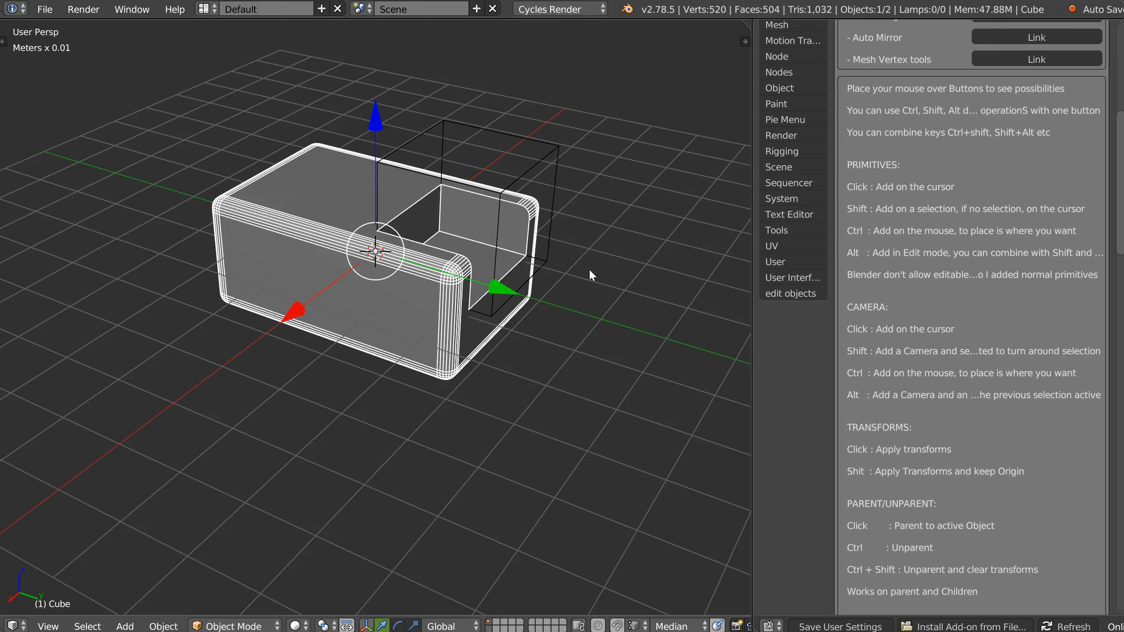
# - Select the cutter cube and give it a 0.2 bevel with an increased number of segments
pyautogui.click(552, 156)
pyautogui.press('space')
pyautogui.click(607, 271)
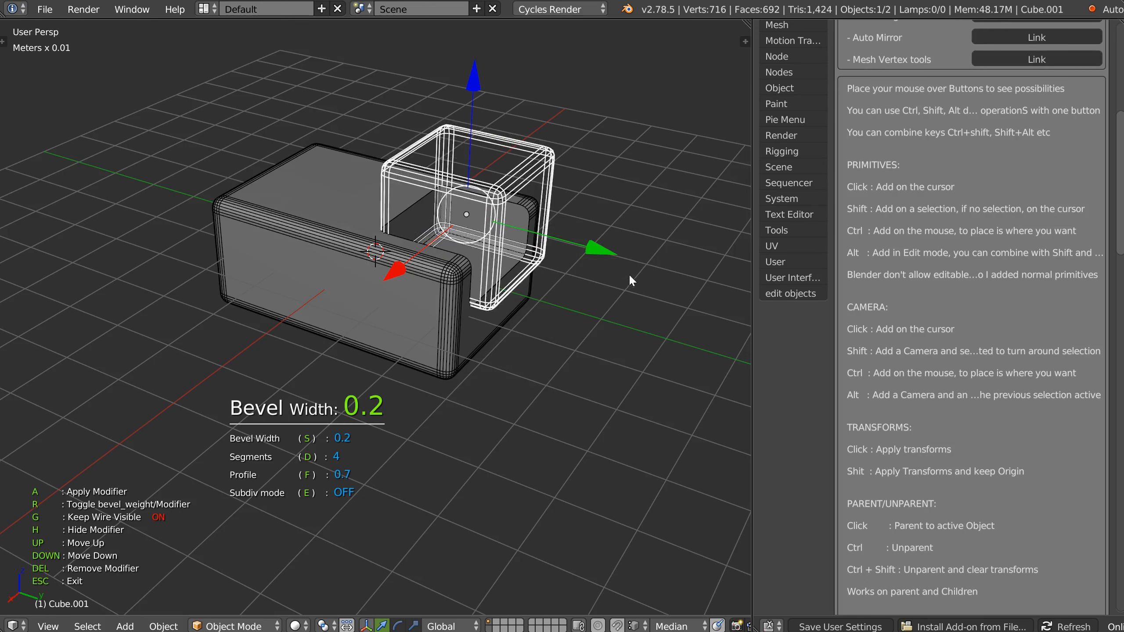
pyautogui.press('d')
pyautogui.click(708, 283)
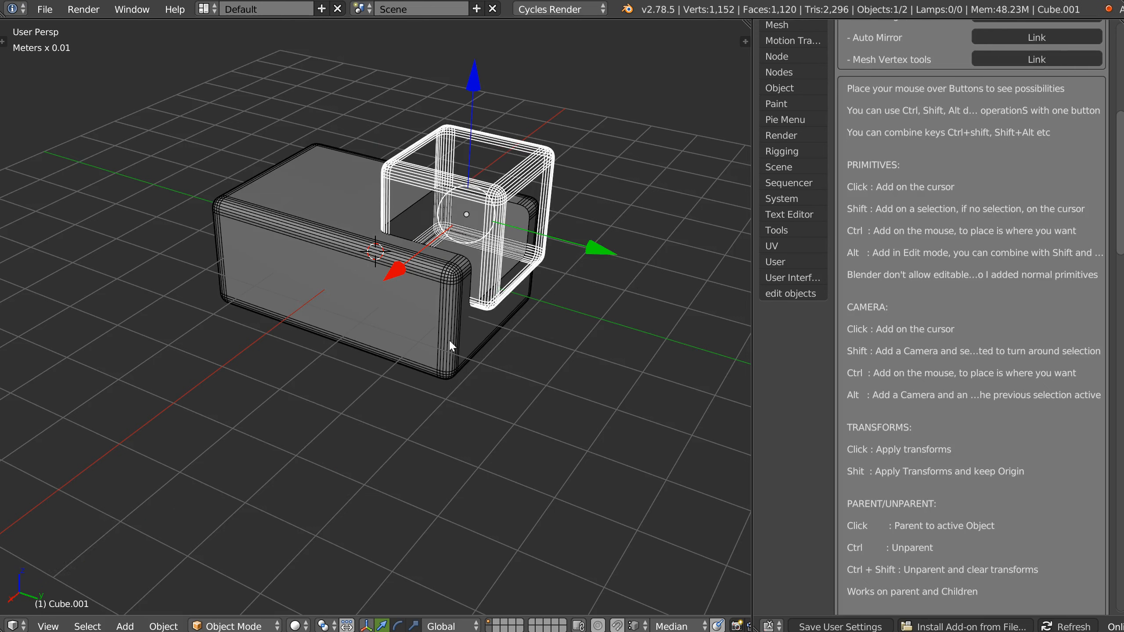
# - Select the box and apply its Boolean cut
pyautogui.click(441, 344)
pyautogui.press('space')
pyautogui.click(553, 285)
pyautogui.click(551, 286)
pyautogui.moveTo(503, 288); pyautogui.dragTo(408, 317, button='middle')
pyautogui.press('space')
pyautogui.press('Escape')
# - Add a further bevel to the cut box with width 0.01, 4 segments and profile 0.7
pyautogui.click(387, 351)
pyautogui.press('space')
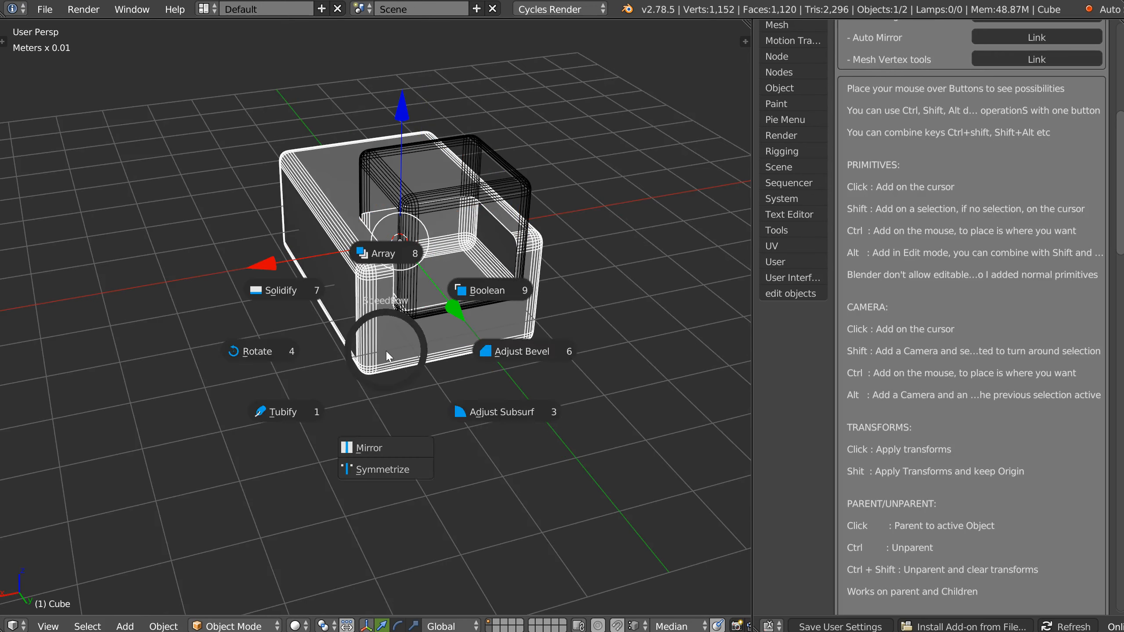
pyautogui.click(521, 351)
pyautogui.click(513, 343)
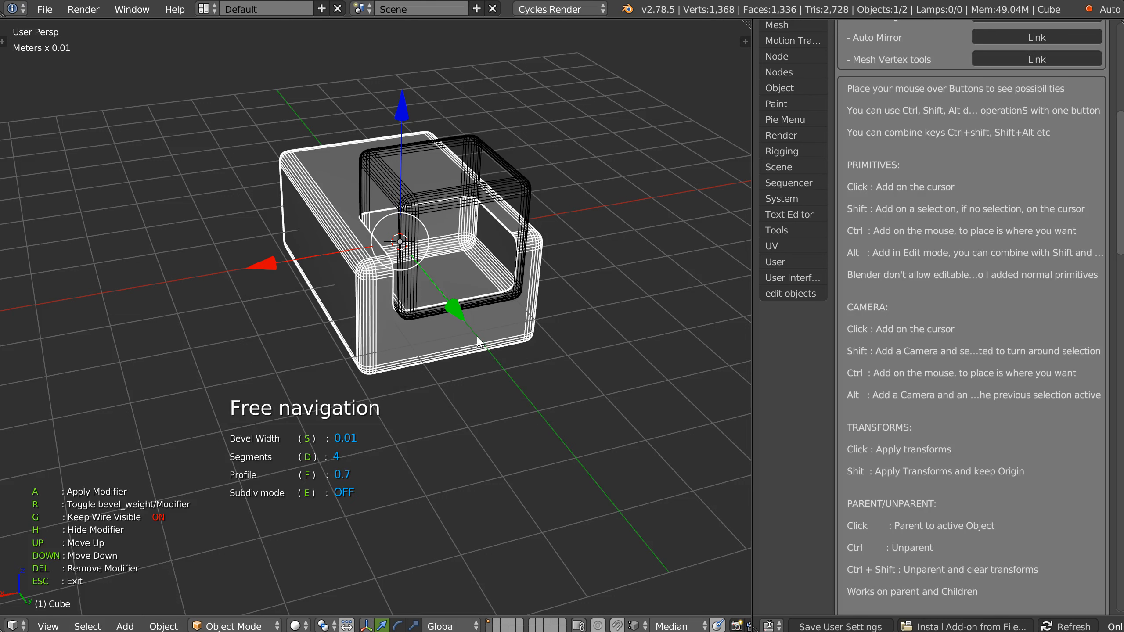
pyautogui.press('Escape')
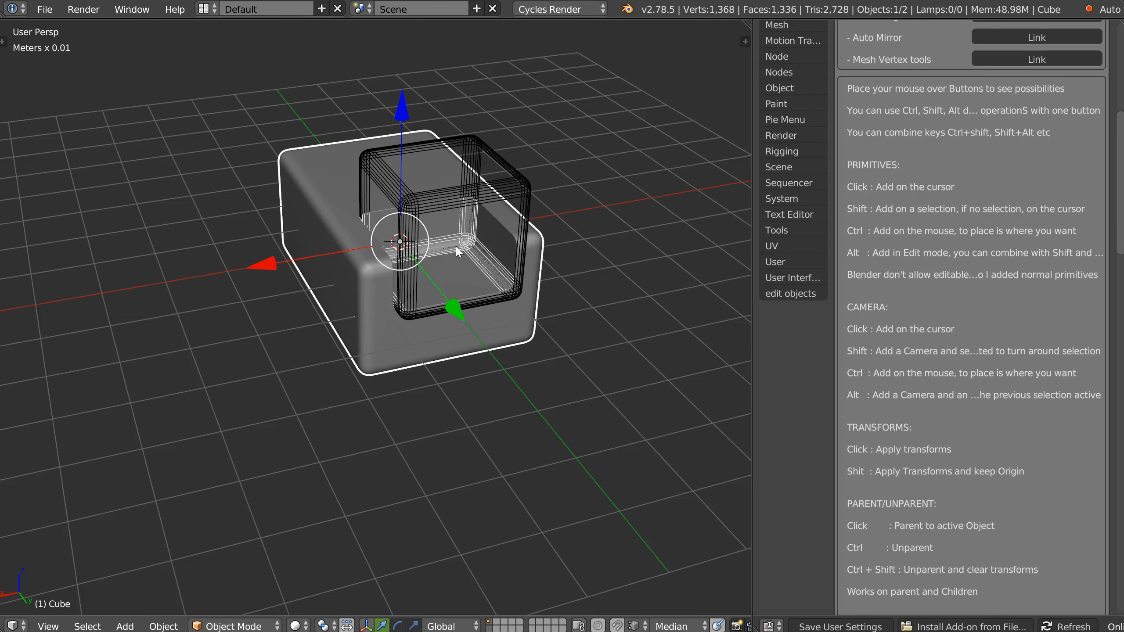
# - Move the cutter cube to the opposite end of the box and apply Align to 0 to it
pyautogui.moveTo(459, 253); pyautogui.dragTo(547, 144, button='middle')
pyautogui.rightClick(529, 193)
pyautogui.press('g')
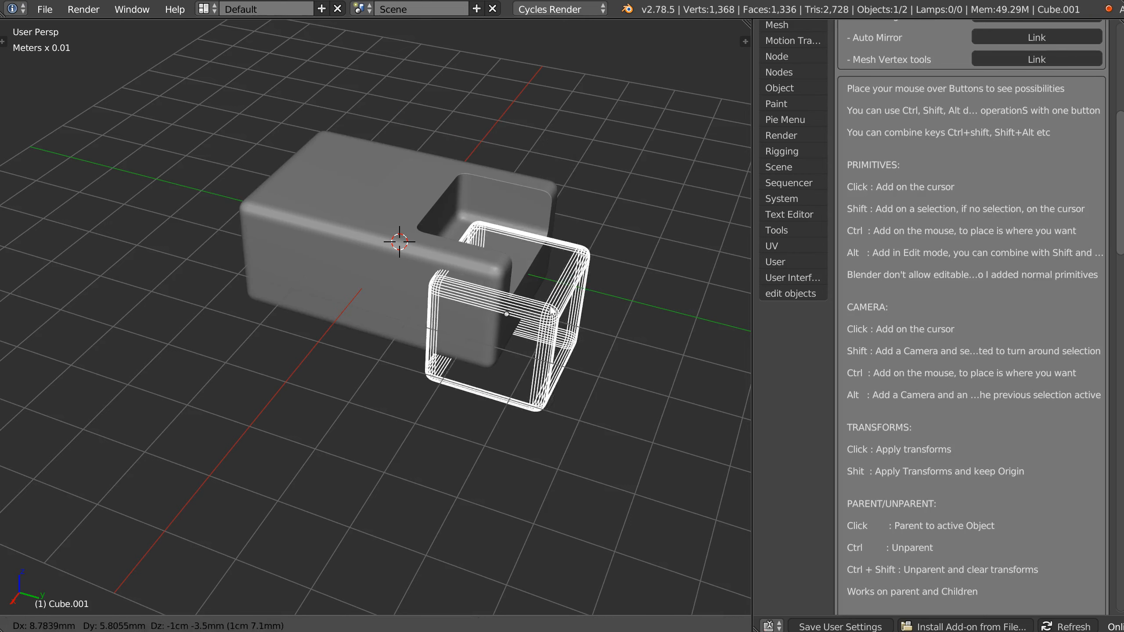
pyautogui.click(303, 147)
pyautogui.moveTo(302, 147); pyautogui.dragTo(376, 221, button='middle')
pyautogui.press('g')
pyautogui.click(350, 287)
pyautogui.moveTo(349, 287)
pyautogui.mouseDown(button='middle')
pyautogui.moveTo(464, 319)
pyautogui.moveTo(337, 313)
pyautogui.moveTo(361, 275)
pyautogui.mouseUp(button='middle')
pyautogui.rightClick(403, 335)
pyautogui.click(502, 399)
# - Boolean the cutter cube with the box, cycling through intersect and difference to union, and apply the modifier
pyautogui.keyDown('shift'); pyautogui.click(344, 360); pyautogui.keyUp('shift')
pyautogui.press('space')
pyautogui.click(443, 304)
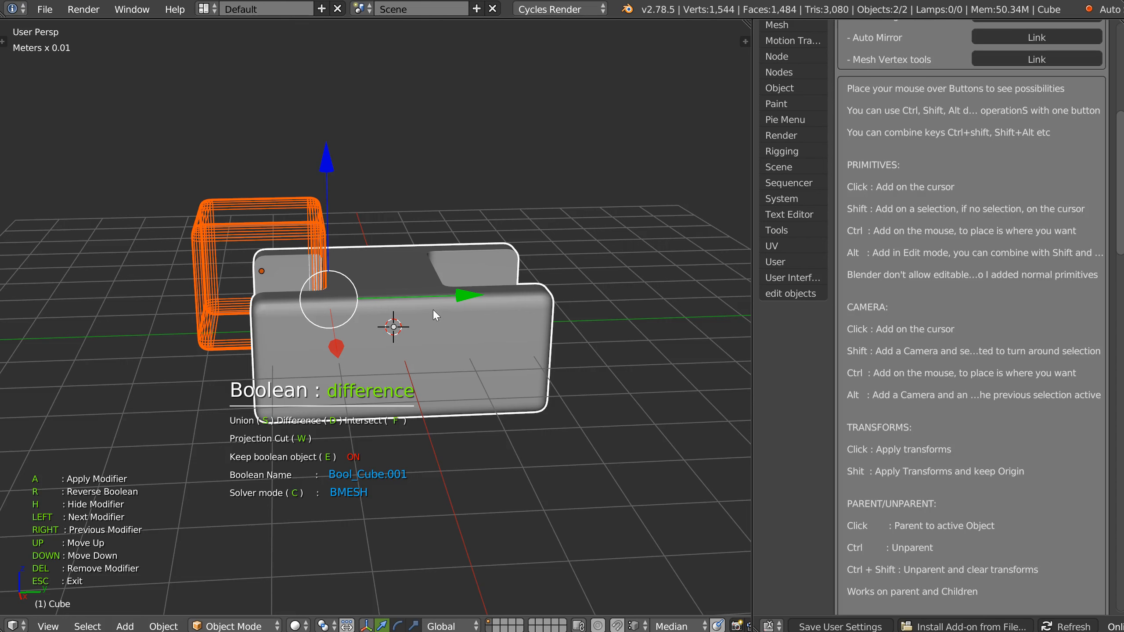
pyautogui.press('f')
pyautogui.press('d')
pyautogui.press('s')
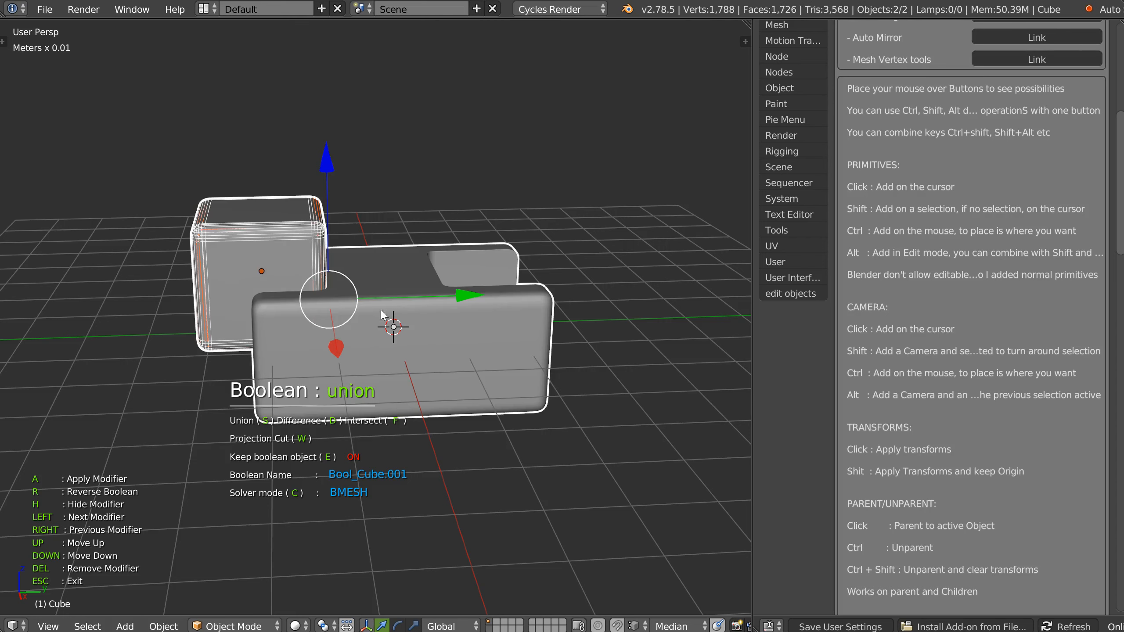
pyautogui.moveTo(384, 315); pyautogui.dragTo(368, 342, button='middle')
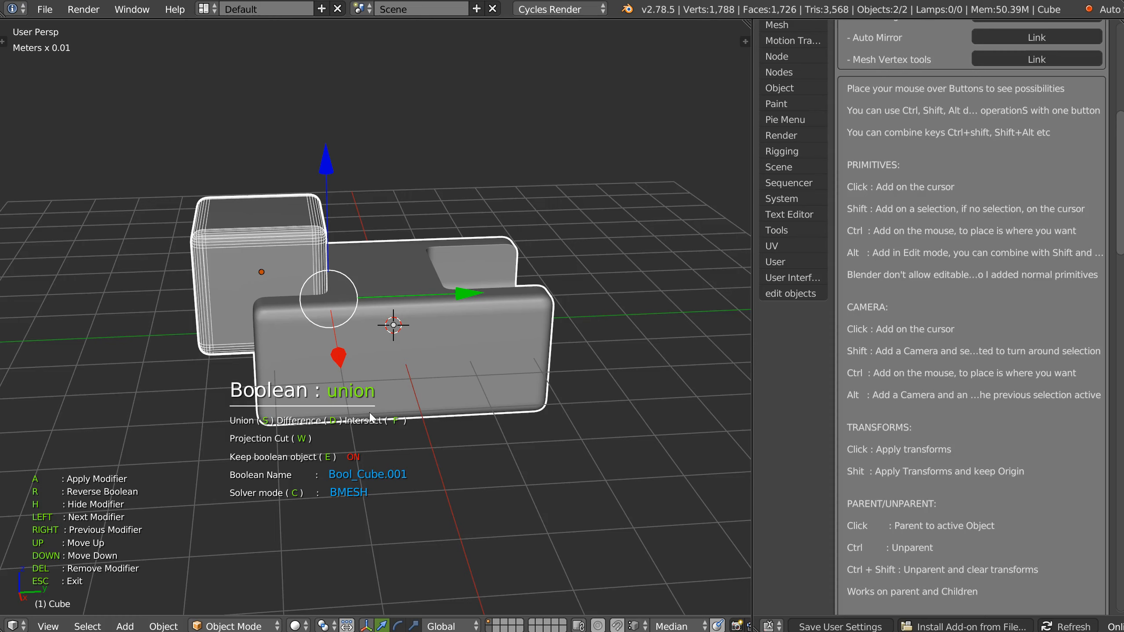
pyautogui.press('a')
pyautogui.moveTo(393, 364); pyautogui.dragTo(423, 224, button='middle')
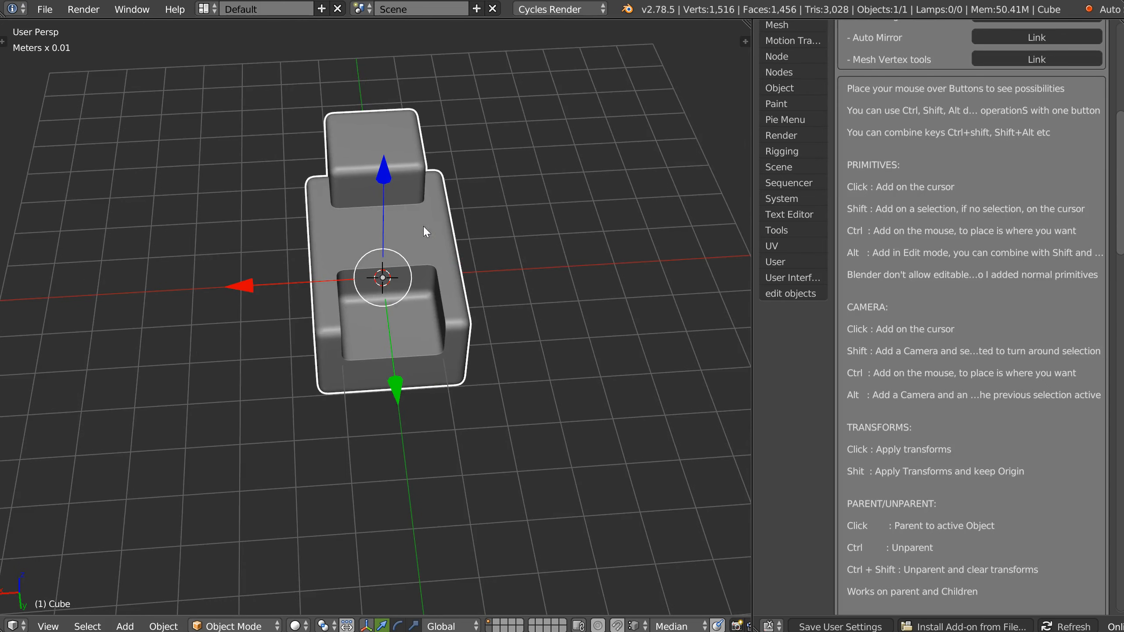
# - Move the merged object off the origin and bring it back with Align to 0, one axis at a time
pyautogui.moveTo(385, 312); pyautogui.dragTo(446, 244, button='middle')
pyautogui.keyDown('shift'); pyautogui.moveTo(519, 239); pyautogui.dragTo(456, 278, button='middle'); pyautogui.keyUp('shift')
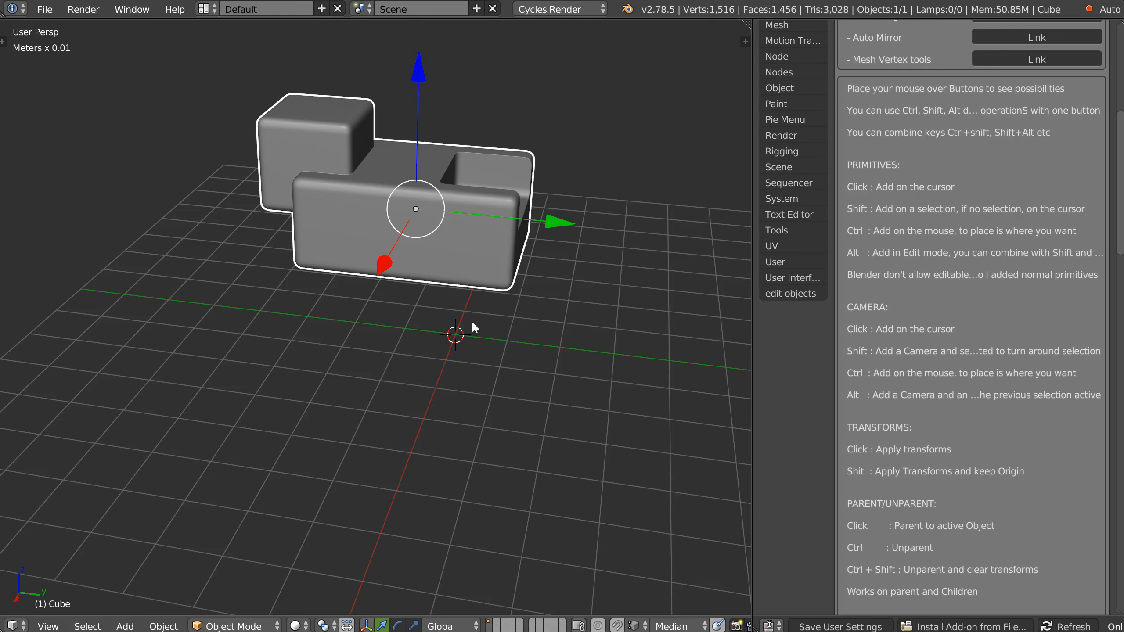
pyautogui.rightClick(449, 283)
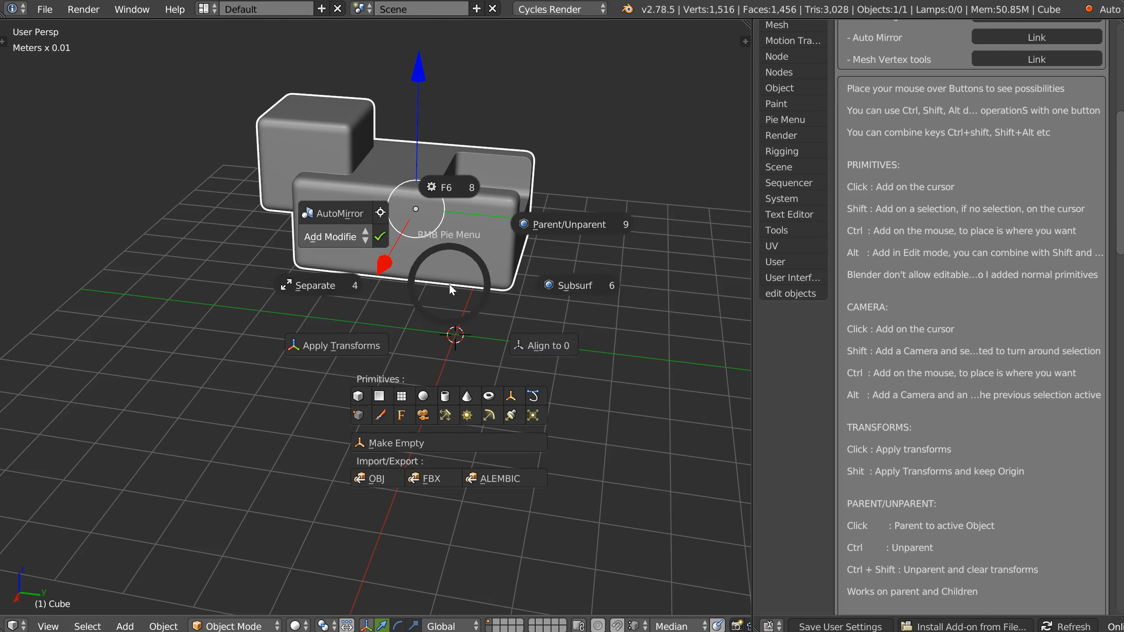
pyautogui.click(539, 347)
pyautogui.moveTo(538, 343); pyautogui.dragTo(506, 310, button='middle')
pyautogui.rightClick(505, 310)
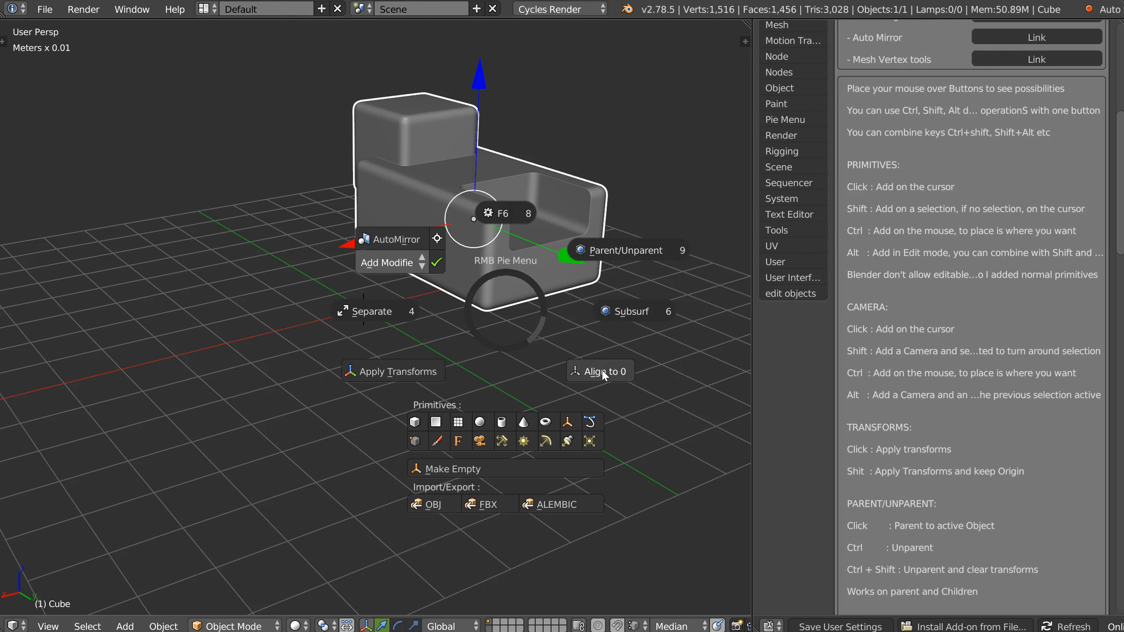
pyautogui.click(602, 372)
pyautogui.moveTo(554, 350); pyautogui.dragTo(531, 333, button='middle')
pyautogui.rightClick(524, 337)
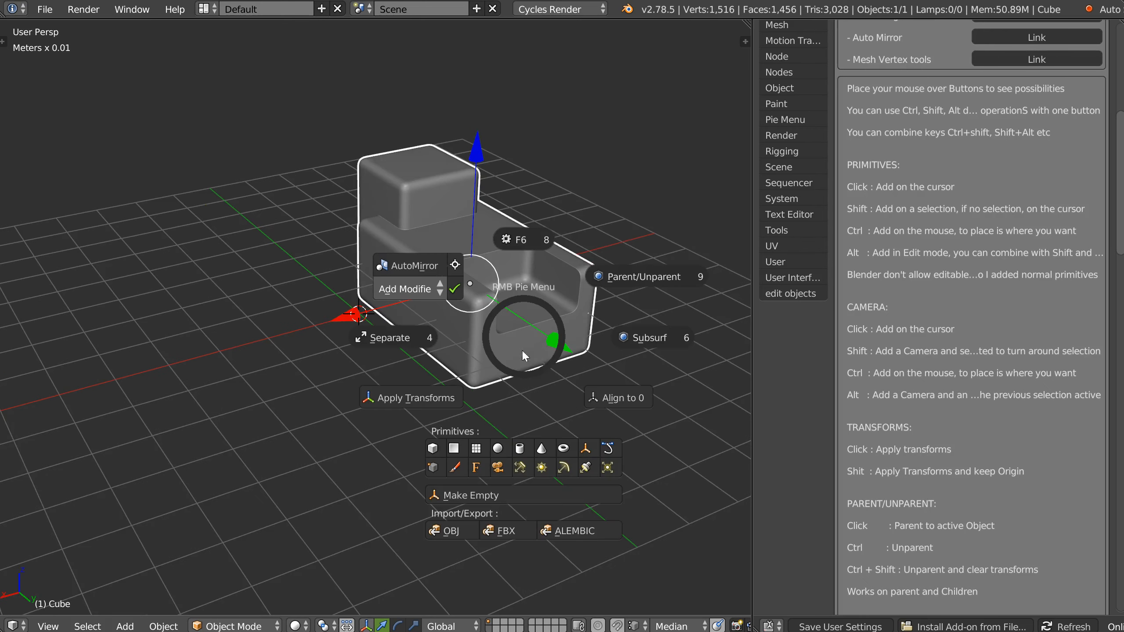
pyautogui.click(615, 397)
pyautogui.moveTo(570, 296); pyautogui.dragTo(384, 301, button='middle')
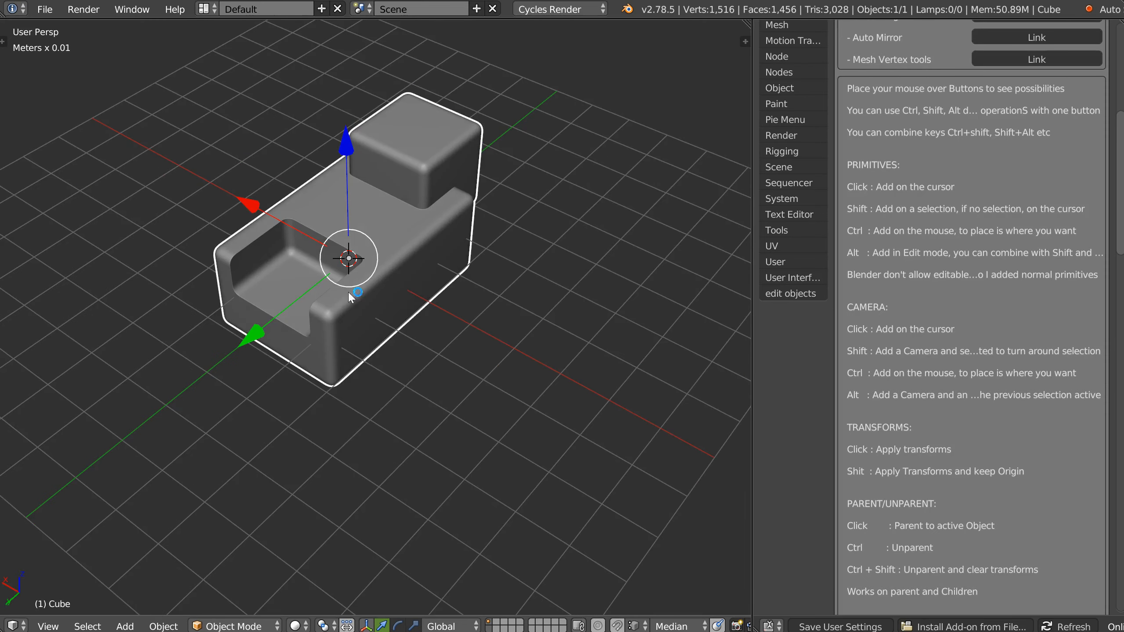
# - Move the merged object away from the origin and make two duplicates, one beside it and one above
pyautogui.keyDown('shift'); pyautogui.moveTo(345, 144); pyautogui.dragTo(417, 303); pyautogui.keyUp('shift')
pyautogui.moveTo(418, 303); pyautogui.dragTo(488, 312, button='middle')
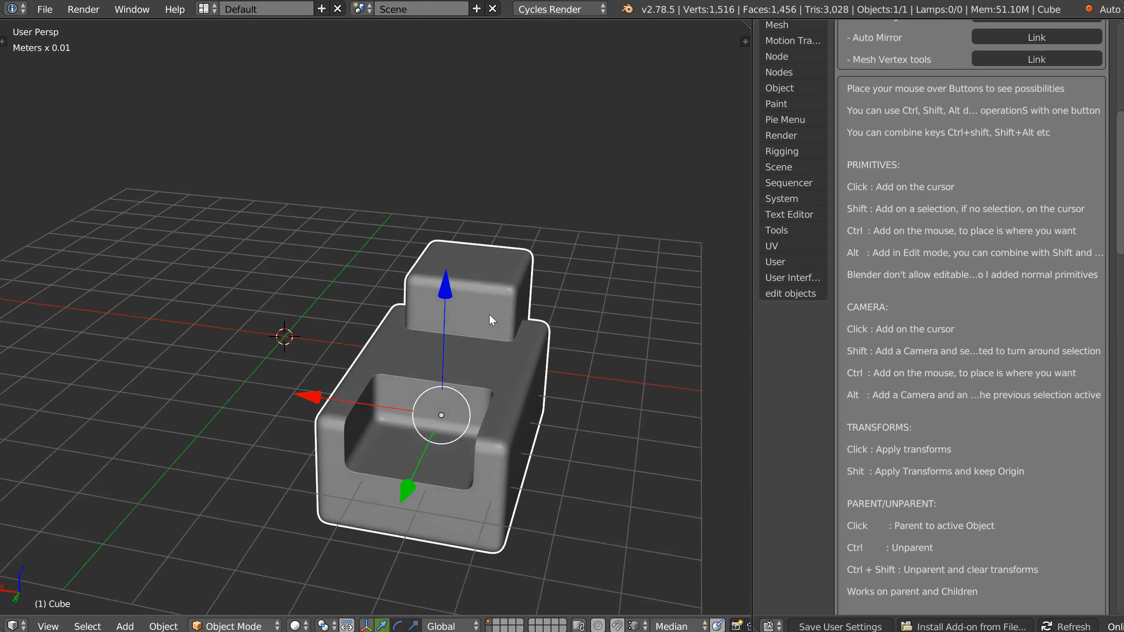
pyautogui.scroll(-2, 488, 310)
pyautogui.keyDown('shift'); pyautogui.moveTo(459, 336); pyautogui.dragTo(482, 251); pyautogui.keyUp('shift')
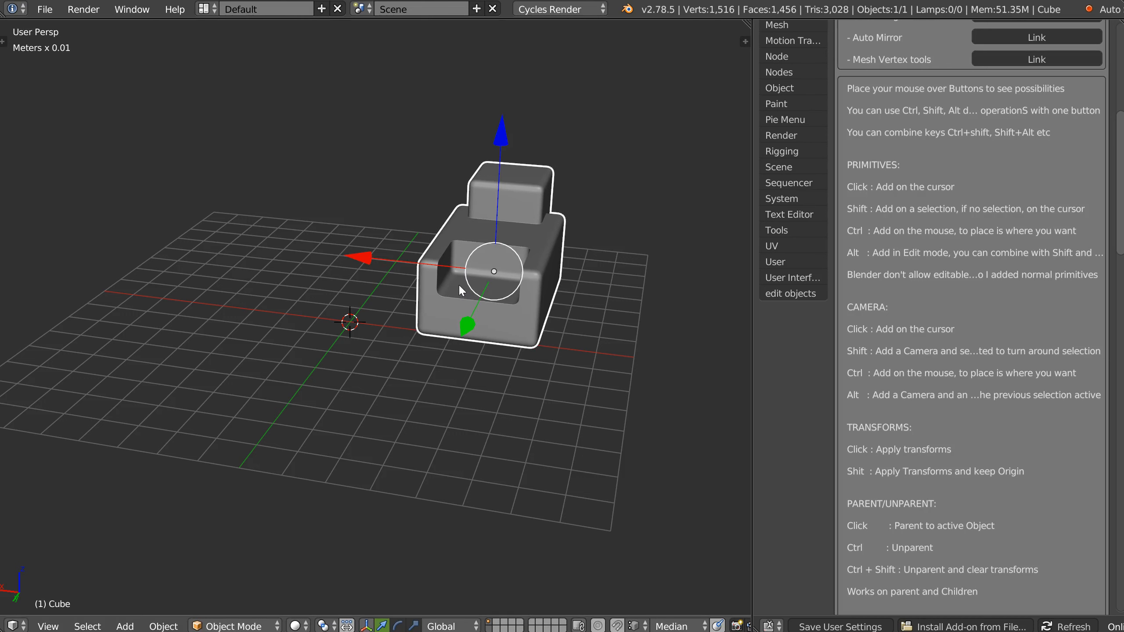
pyautogui.hotkey('shift', 'd')
pyautogui.click(604, 315)
pyautogui.hotkey('shift', 'd')
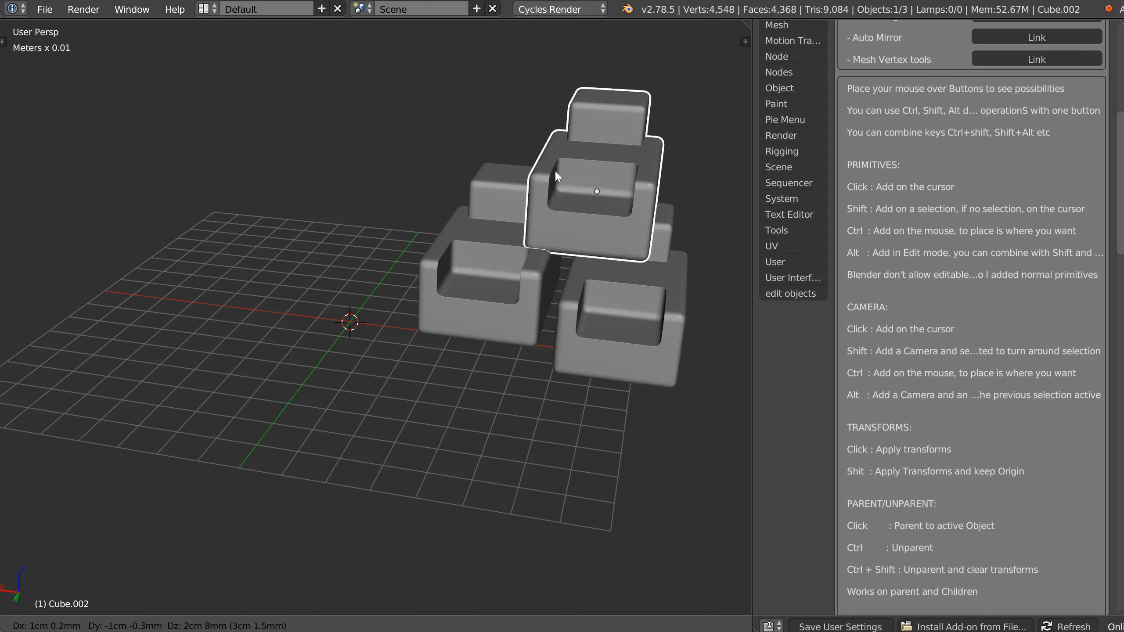
pyautogui.click(551, 169)
# - Try Align to 0 on all three objects together, and undo it
pyautogui.keyDown('shift'); pyautogui.click(489, 314); pyautogui.keyUp('shift')
pyautogui.keyDown('shift'); pyautogui.click(585, 338); pyautogui.keyUp('shift')
pyautogui.rightClick(467, 295)
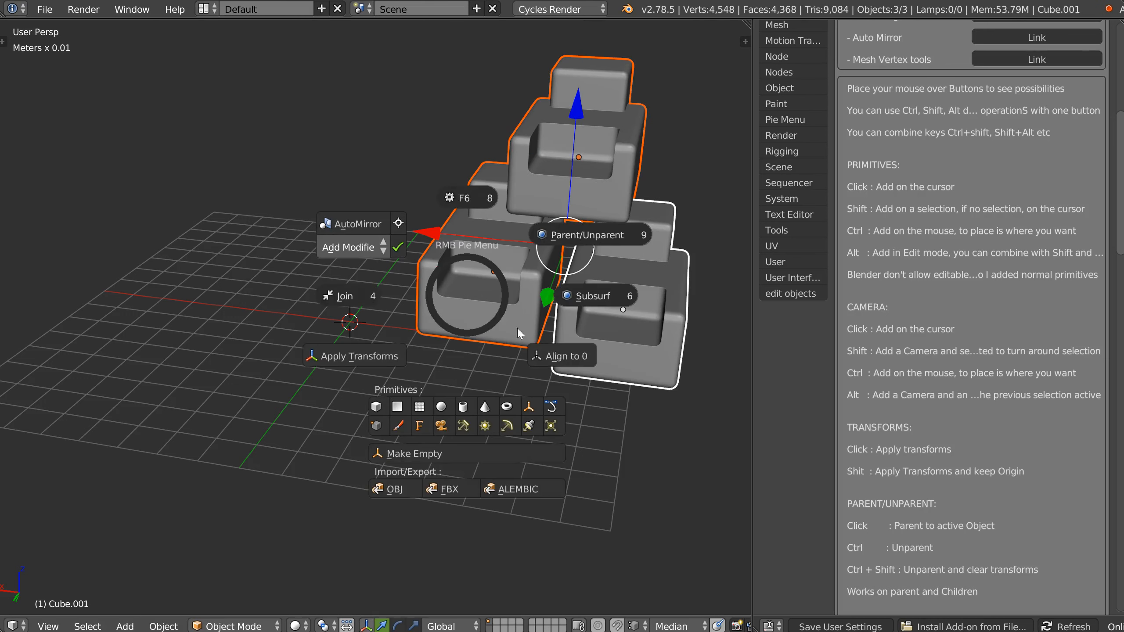
pyautogui.click(556, 357)
pyautogui.moveTo(443, 317); pyautogui.dragTo(471, 304, button='middle')
pyautogui.hotkey('ctrl', 'z')
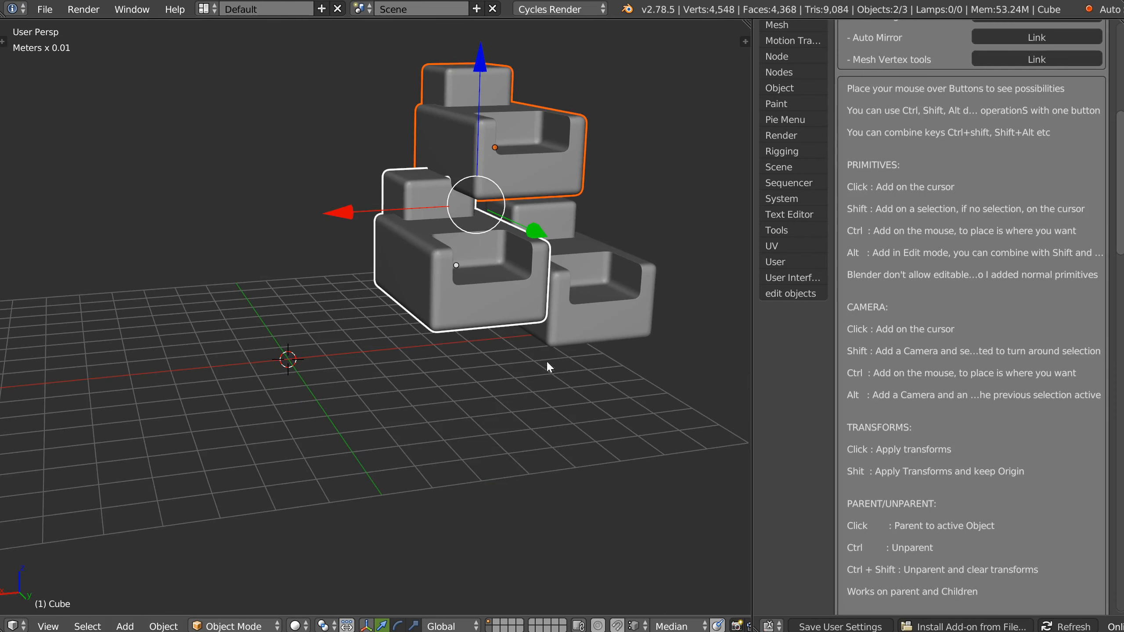
# - Apply Align to 0 repeatedly to the objects, zeroing individual axes so they line up at the same height
pyautogui.rightClick(481, 313)
pyautogui.click(572, 375)
pyautogui.rightClick(473, 315)
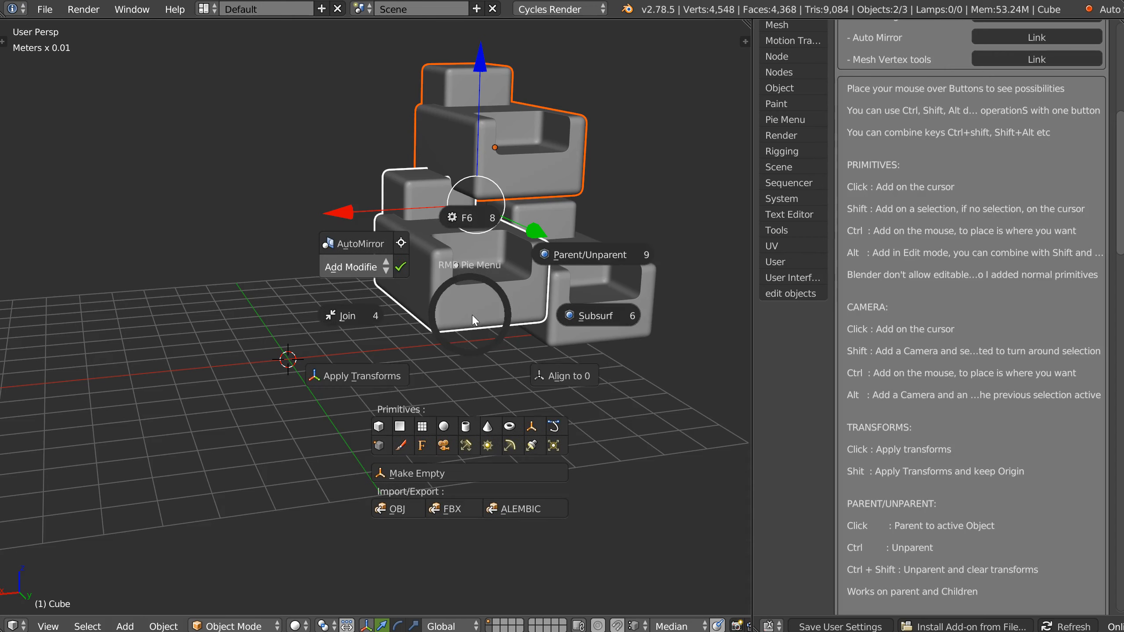
pyautogui.keyDown('shift'); pyautogui.click(571, 376); pyautogui.keyUp('shift')
pyautogui.moveTo(564, 197); pyautogui.dragTo(478, 279, button='middle')
pyautogui.rightClick(478, 279)
pyautogui.click(571, 340)
pyautogui.moveTo(553, 338); pyautogui.dragTo(589, 286, button='middle')
pyautogui.rightClick(567, 313)
pyautogui.click(648, 374)
pyautogui.moveTo(660, 377); pyautogui.dragTo(508, 407, button='middle')
# - Reselect all three objects and bring them onto the world origin with Align to 0 on the remaining axes
pyautogui.click(414, 338)
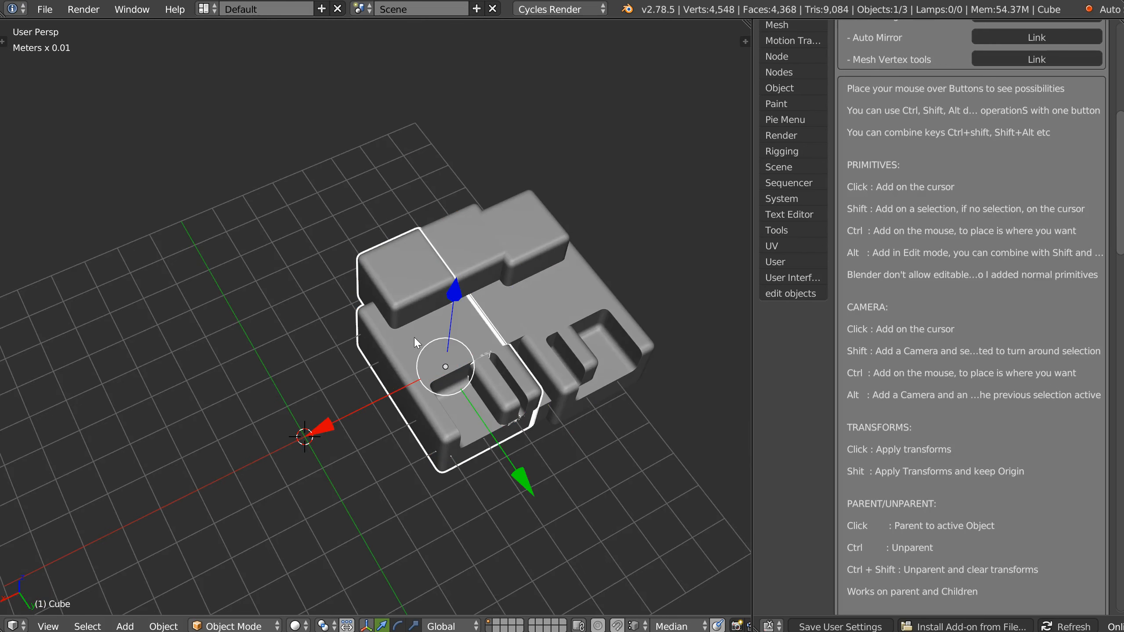
pyautogui.click(507, 310)
pyautogui.keyDown('shift'); pyautogui.click(575, 299); pyautogui.keyUp('shift')
pyautogui.rightClick(500, 374)
pyautogui.click(583, 384)
pyautogui.moveTo(583, 382); pyautogui.dragTo(381, 313, button='middle')
pyautogui.rightClick(381, 313)
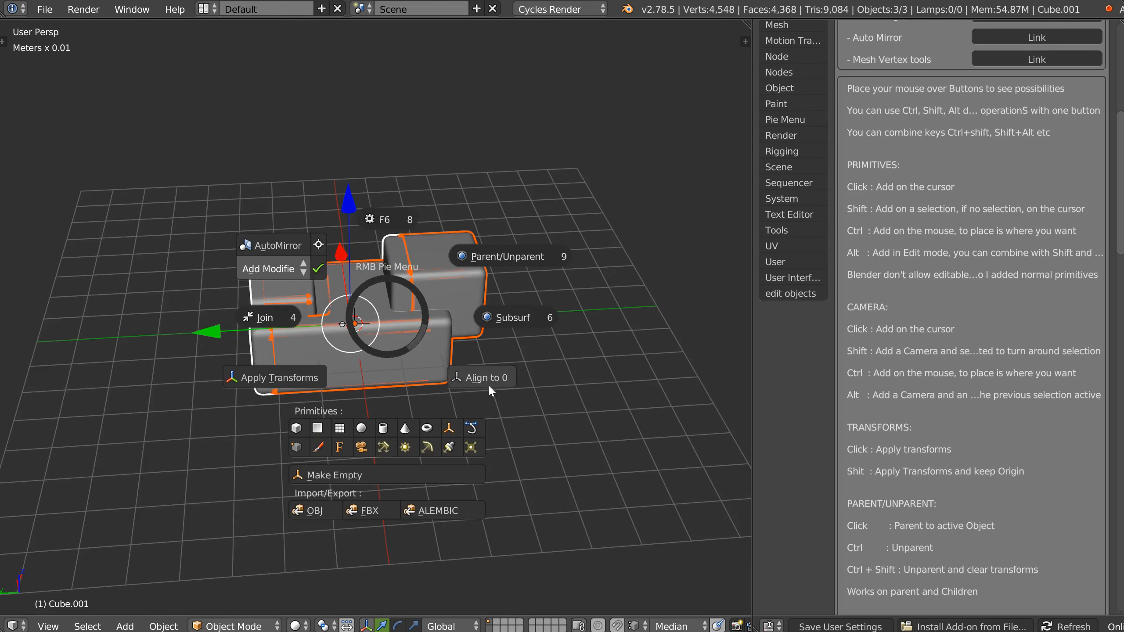
pyautogui.click(487, 380)
pyautogui.moveTo(483, 376); pyautogui.dragTo(402, 319, button='middle')
# - Delete the overlapping objects to empty the scene
pyautogui.click(447, 294)
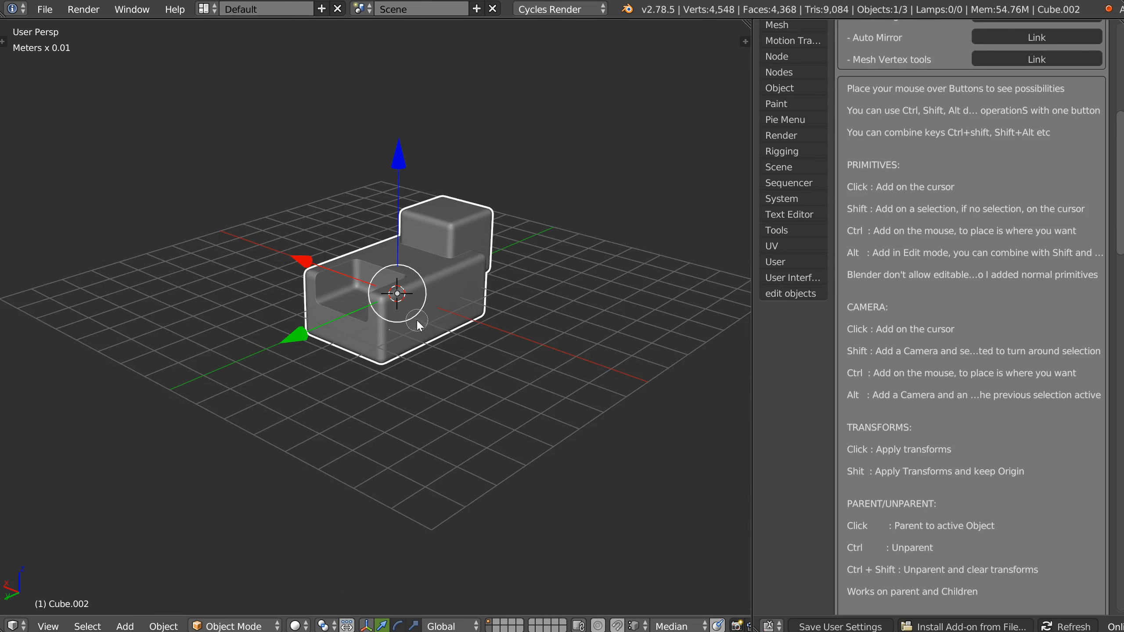
pyautogui.press('x')
pyautogui.click(418, 323)
pyautogui.click(421, 309)
pyautogui.press('x')
pyautogui.click(415, 311)
# - Add a cube primitive at the cursor and give it a Subsurf from the RMB Pie Menu
pyautogui.rightClick(409, 306)
pyautogui.rightClick(402, 309)
pyautogui.rightClick(402, 315)
pyautogui.click(315, 444)
pyautogui.scroll(3, 360, 399)
pyautogui.rightClick(390, 354)
pyautogui.keyDown('shift'); pyautogui.moveTo(414, 331); pyautogui.dragTo(390, 350, button='middle'); pyautogui.keyUp('shift')
pyautogui.click(523, 356)
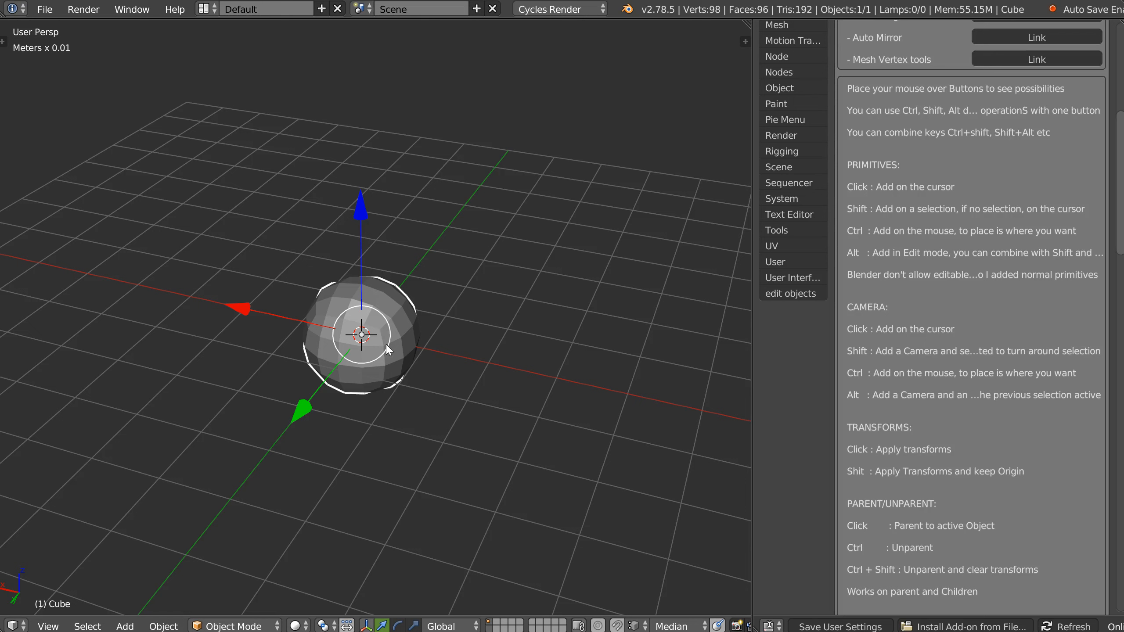
# - Remove the cube's Subsurf, add it again, and apply it
pyautogui.rightClick(380, 341)
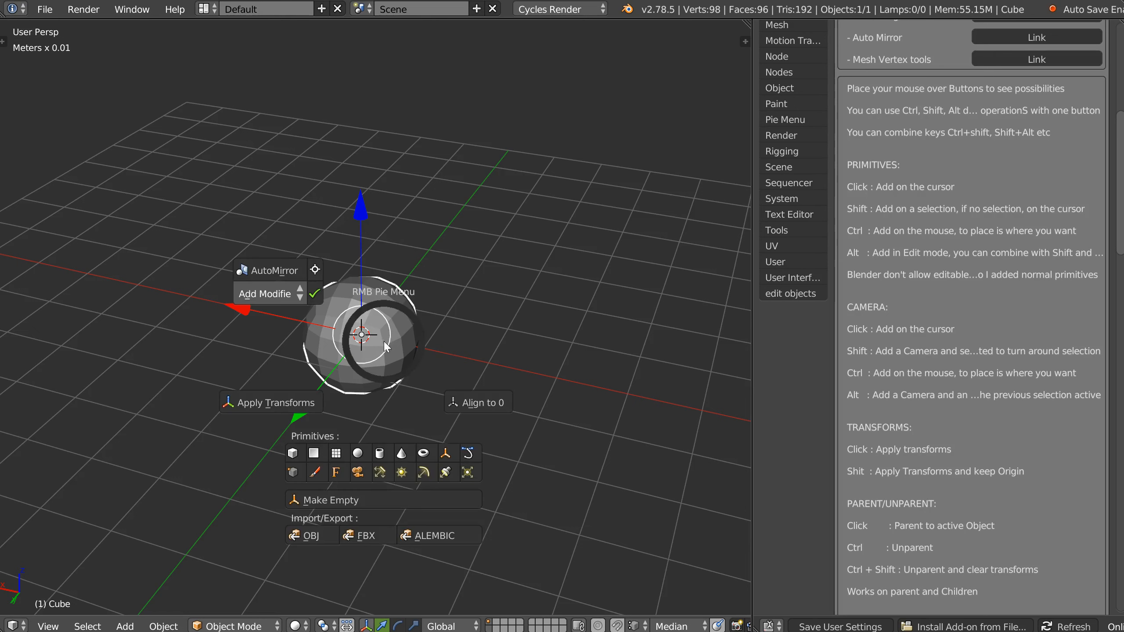
pyautogui.click(509, 343)
pyautogui.moveTo(441, 343); pyautogui.dragTo(410, 346, button='middle')
pyautogui.rightClick(411, 349)
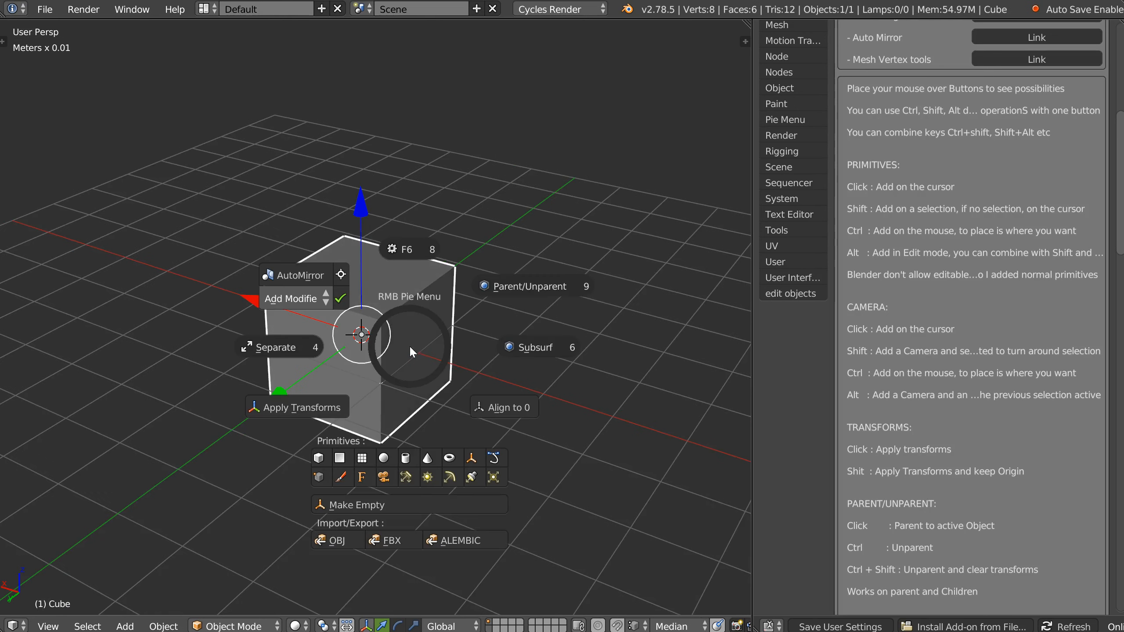
pyautogui.click(529, 349)
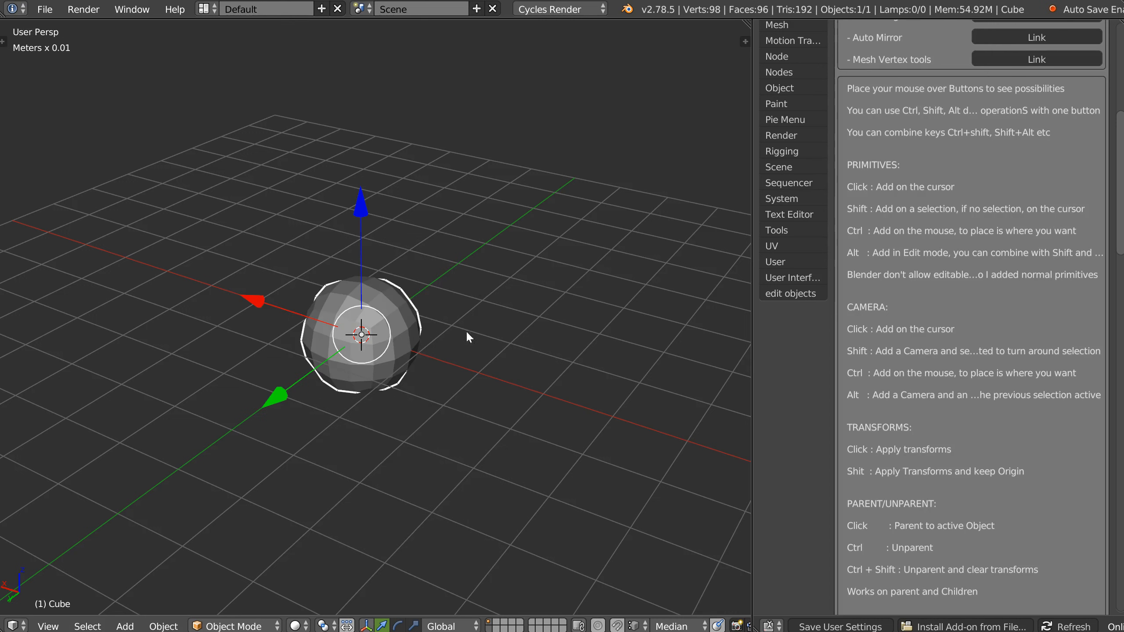
pyautogui.rightClick(401, 345)
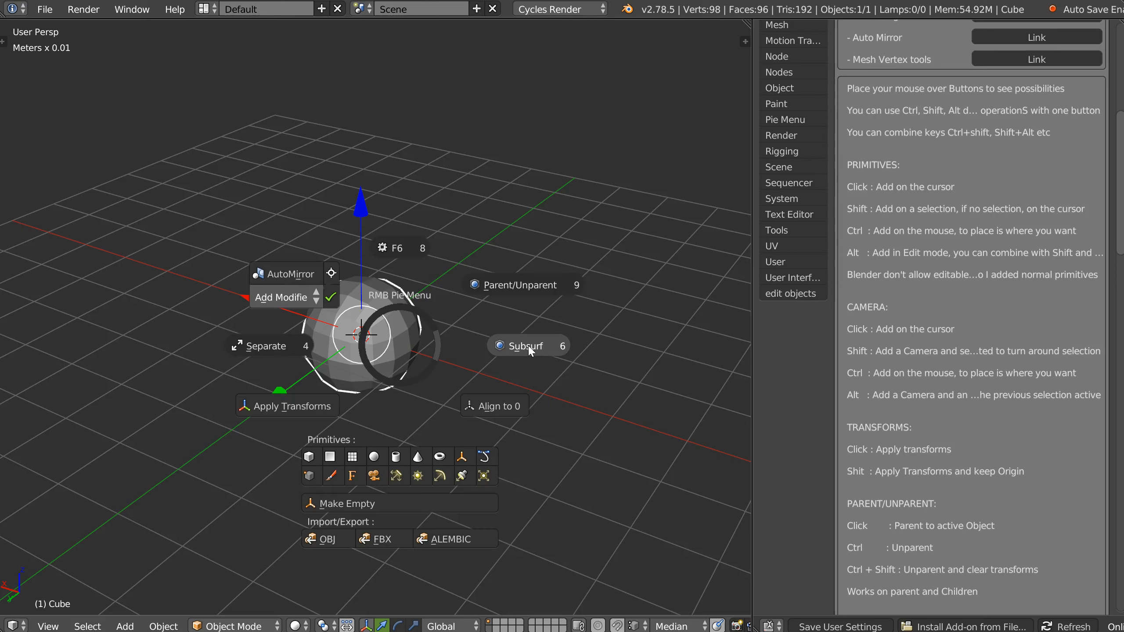
pyautogui.click(525, 348)
pyautogui.moveTo(520, 344); pyautogui.dragTo(462, 351, button='middle')
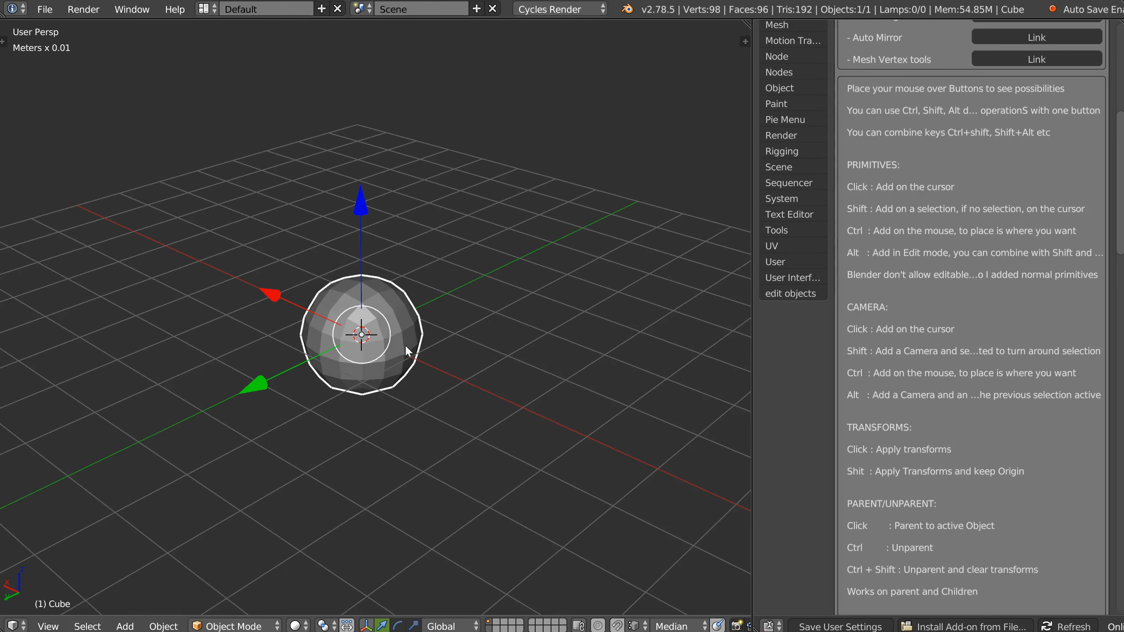
# - Delete the subdivided cube and add a fresh cube primitive
pyautogui.press('Delete')
pyautogui.rightClick(421, 337)
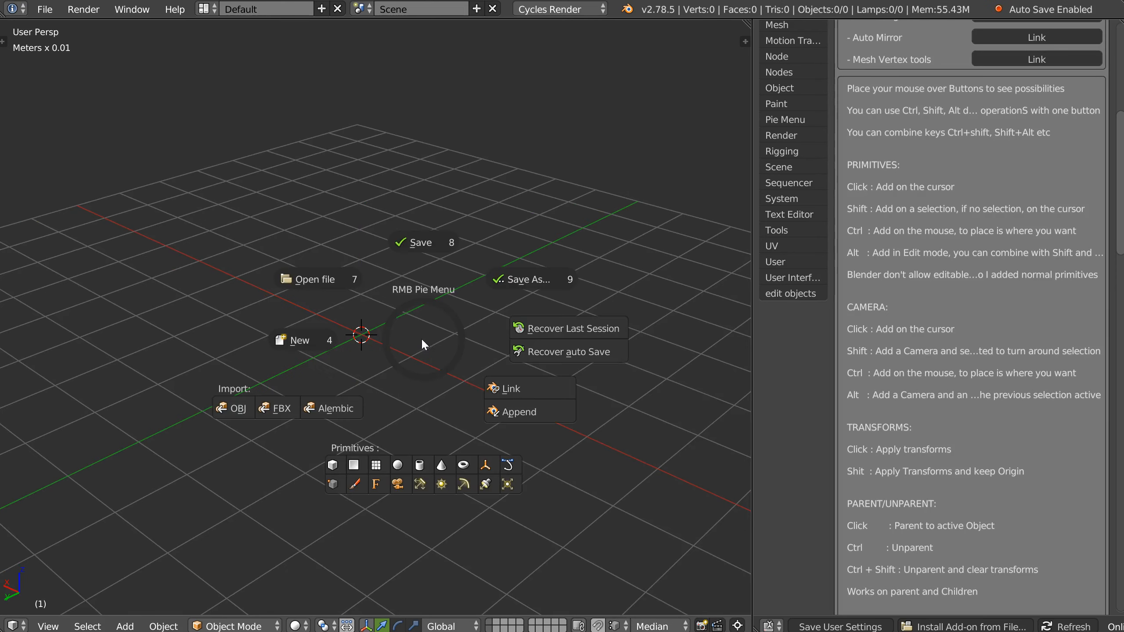
pyautogui.click(339, 463)
# - Try a level 1 Subsurf on the new cube, and undo it
pyautogui.rightClick(460, 350)
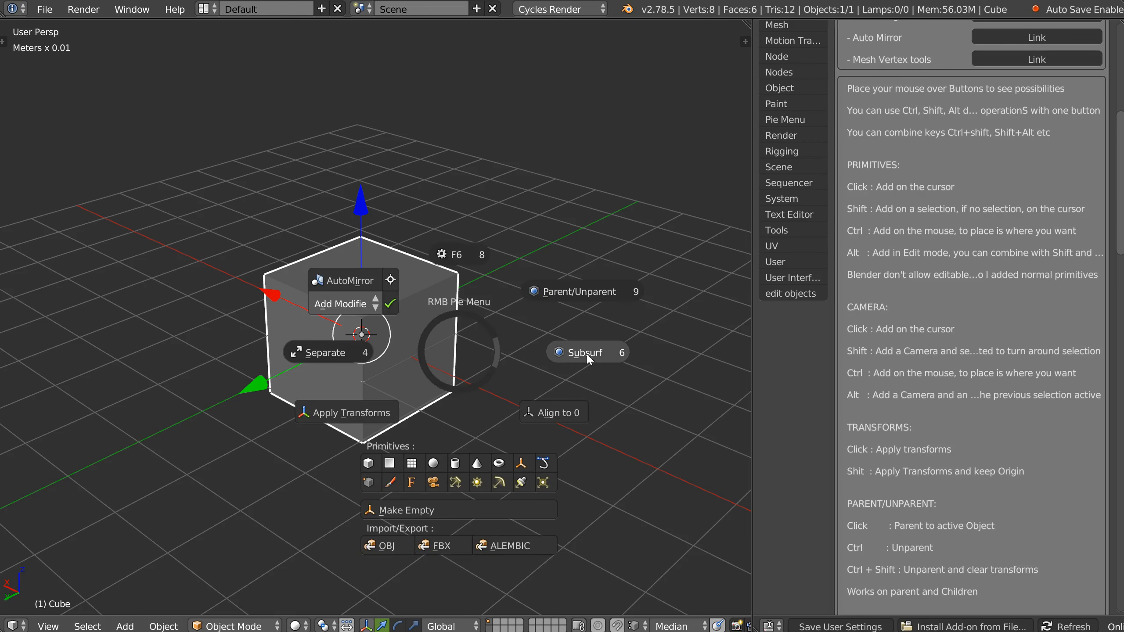
pyautogui.click(584, 354)
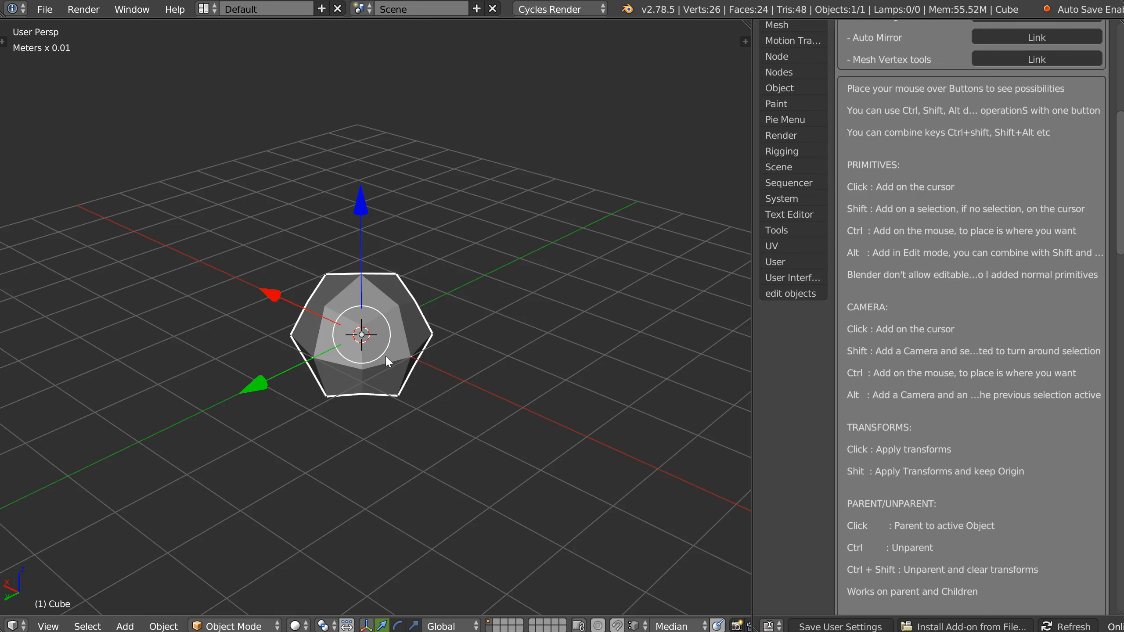
pyautogui.hotkey('ctrl', 'z')
# - Add and apply a level 2 Subsurf to the cube
pyautogui.rightClick(413, 352)
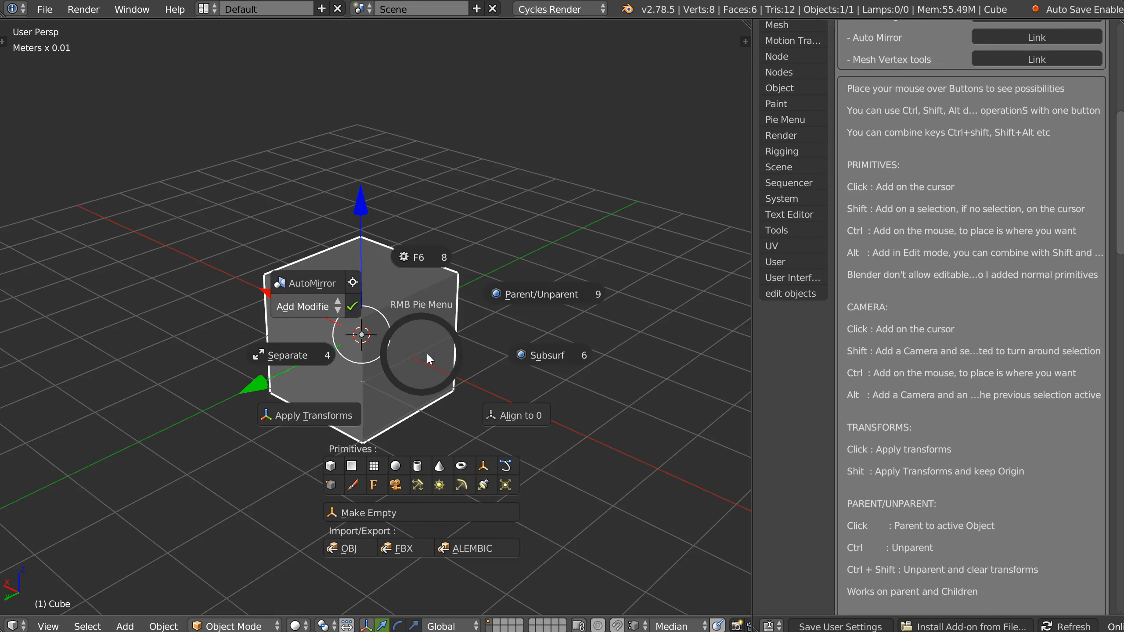
pyautogui.click(551, 358)
pyautogui.moveTo(391, 359)
pyautogui.mouseDown(button='middle')
pyautogui.moveTo(394, 336)
pyautogui.moveTo(401, 370)
pyautogui.mouseUp(button='middle')
# - Inspect the subdivided mesh in Edit Mode and return to Object Mode
pyautogui.press('Tab')
pyautogui.click(402, 273)
pyautogui.scroll(4, 398, 334)
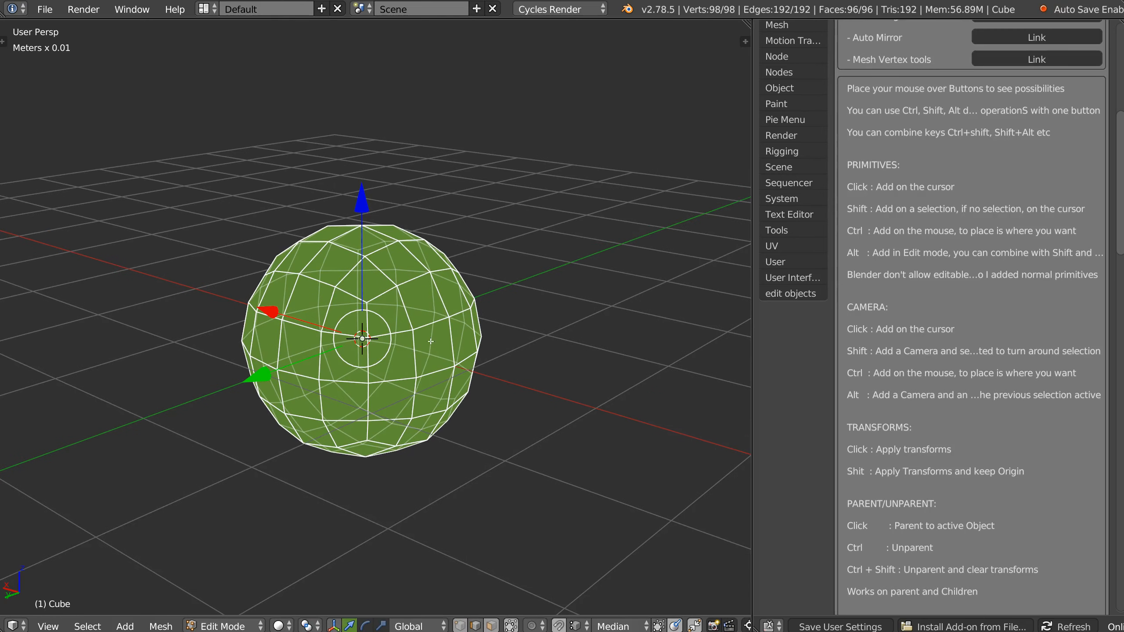
pyautogui.press('Tab')
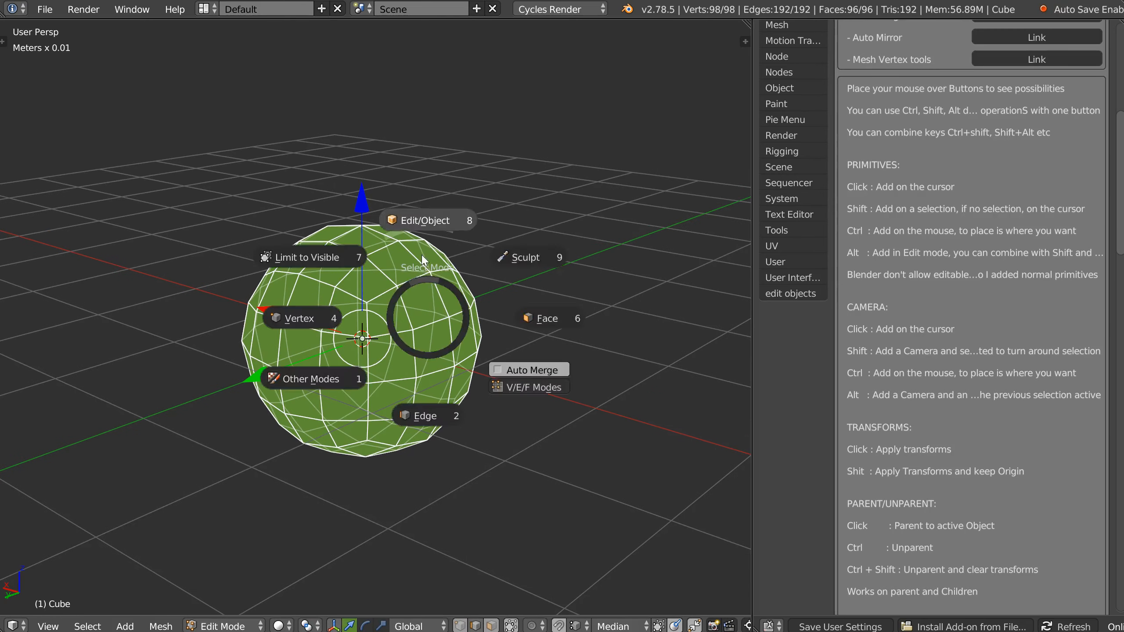
pyautogui.click(423, 223)
pyautogui.scroll(-4, 427, 266)
pyautogui.moveTo(413, 327); pyautogui.dragTo(439, 334, button='middle')
pyautogui.keyDown('shift'); pyautogui.moveTo(410, 277); pyautogui.dragTo(385, 276, button='middle'); pyautogui.keyUp('shift')
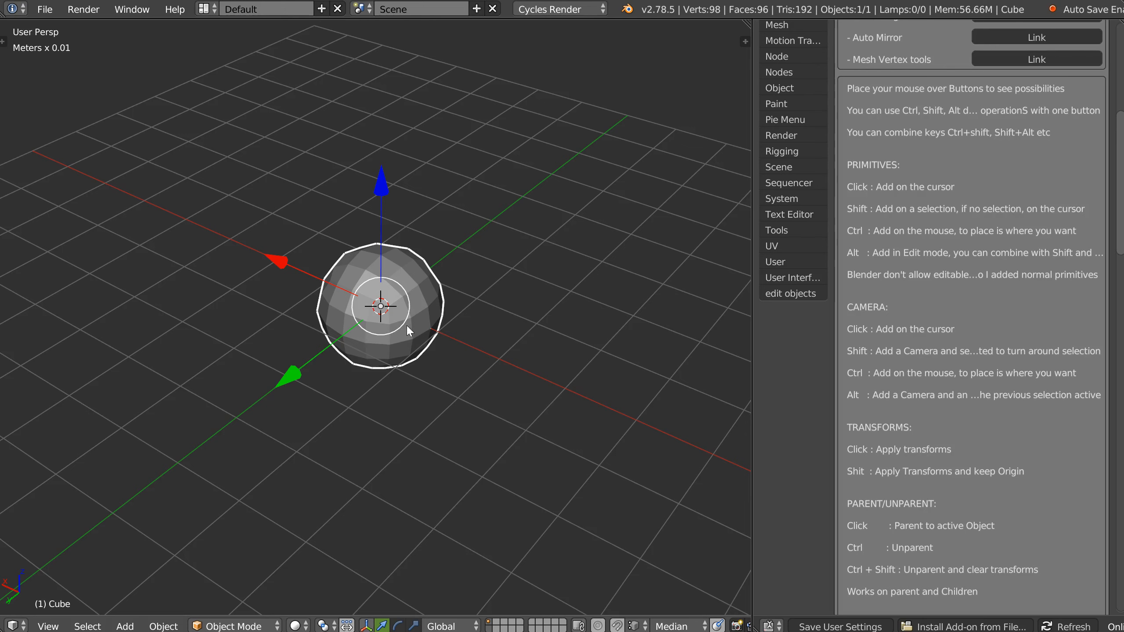
# - Add another Subsurf on top of the subdivided mesh and look at the smoothed sphere up close
pyautogui.rightClick(421, 326)
pyautogui.click(549, 327)
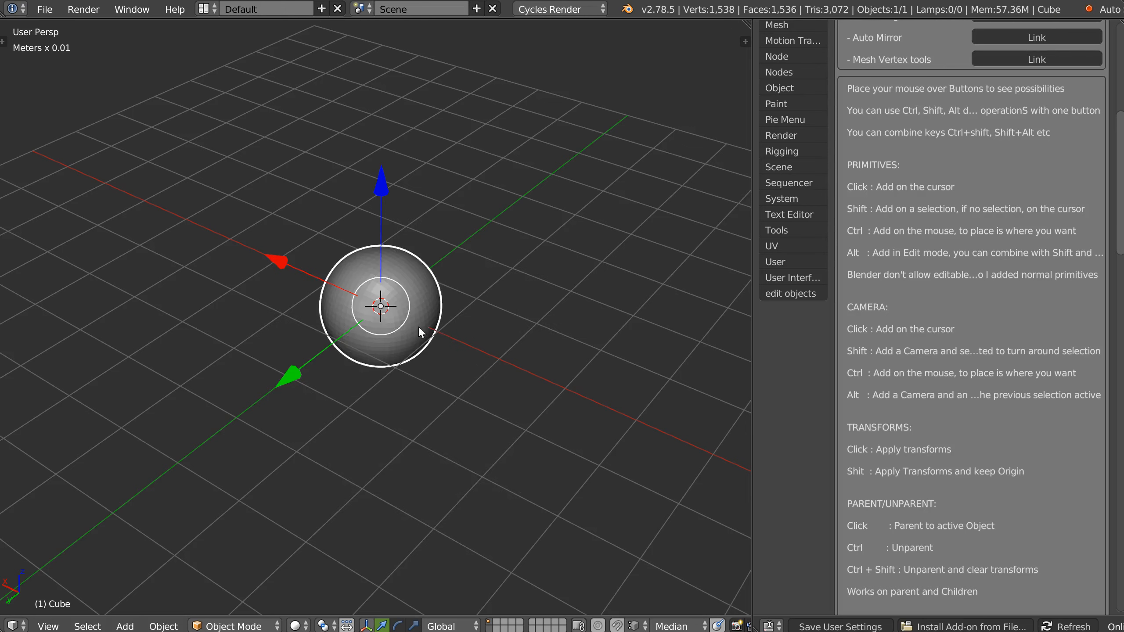
pyautogui.scroll(5, 418, 325)
pyautogui.moveTo(361, 324); pyautogui.dragTo(415, 327, button='middle')
pyautogui.scroll(-5, 362, 327)
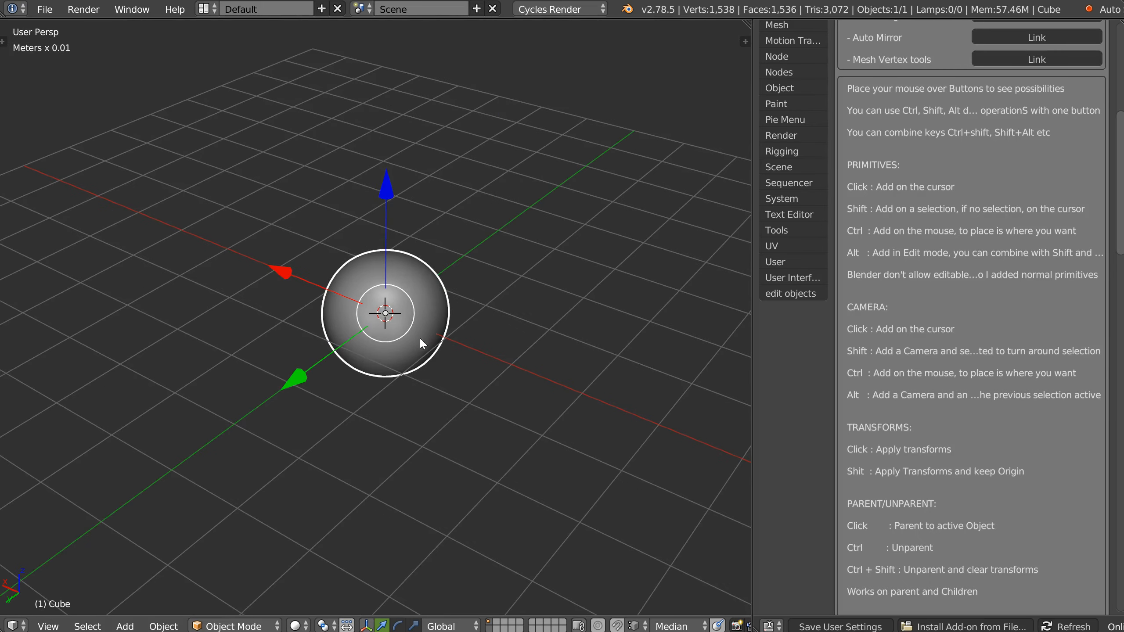
# - Look up the Subsurf and Separate options in the add-on's description
pyautogui.rightClick(423, 330)
pyautogui.rightClick(419, 328)
pyautogui.rightClick(390, 332)
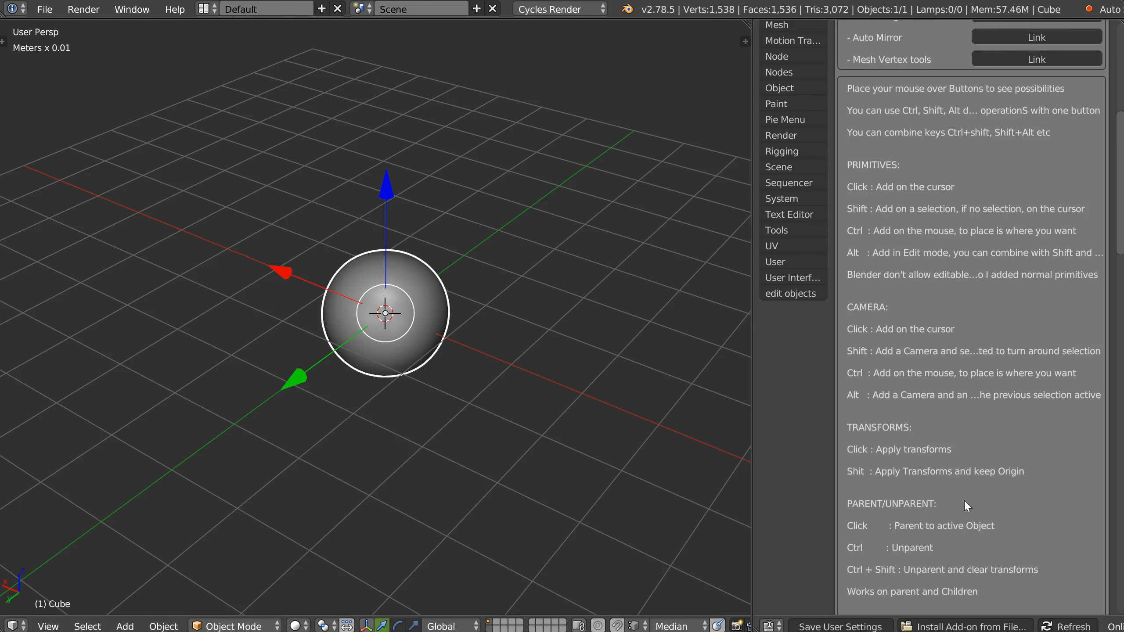
pyautogui.scroll(-10, 964, 504)
pyautogui.moveTo(350, 315); pyautogui.dragTo(380, 310, button='middle')
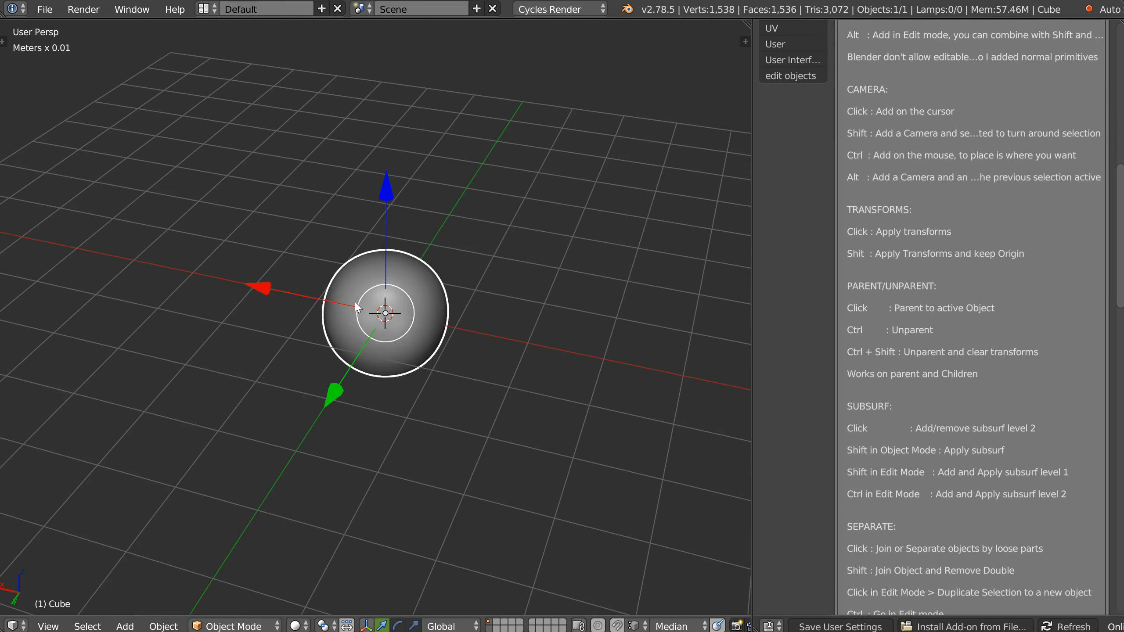
# - Duplicate the sphere three times and place the copies around the original
pyautogui.hotkey('shift', 'd')
pyautogui.click(495, 227)
pyautogui.hotkey('shift', 'd')
pyautogui.click(247, 325)
pyautogui.moveTo(257, 319); pyautogui.dragTo(374, 201, button='middle')
# - Select all four spheres with the original as the active object and parent the copies to it
pyautogui.keyDown('shift'); pyautogui.click(343, 189); pyautogui.keyUp('shift')
pyautogui.keyDown('shift'); pyautogui.click(522, 221); pyautogui.keyUp('shift')
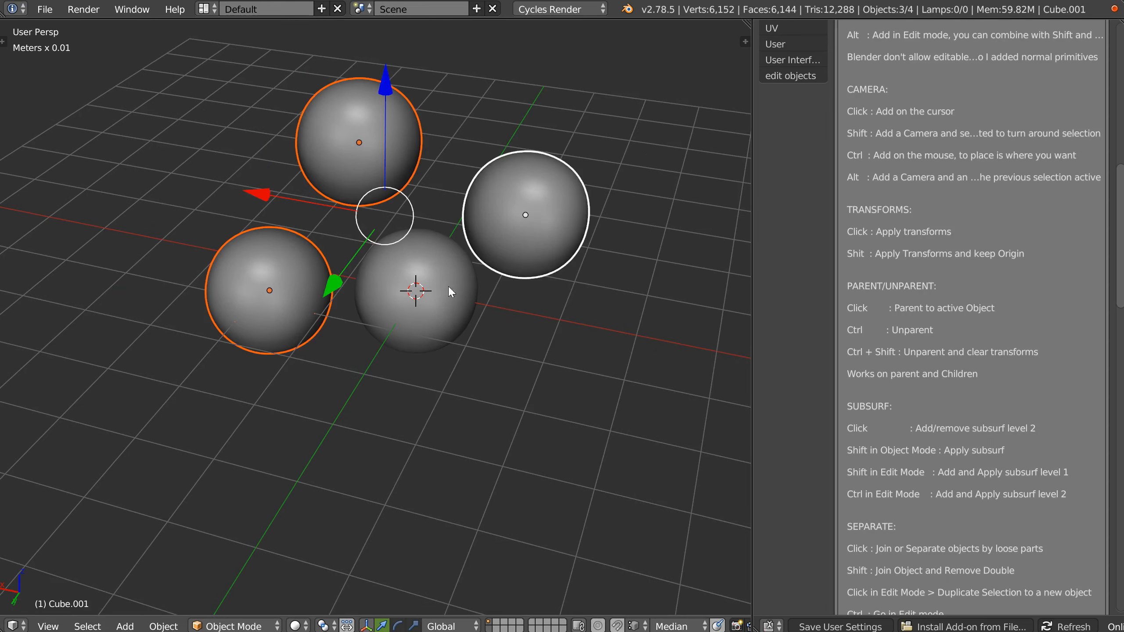
pyautogui.keyDown('shift'); pyautogui.click(448, 284); pyautogui.keyUp('shift')
pyautogui.moveTo(448, 284); pyautogui.dragTo(410, 306, button='middle')
pyautogui.rightClick(410, 306)
pyautogui.click(522, 248)
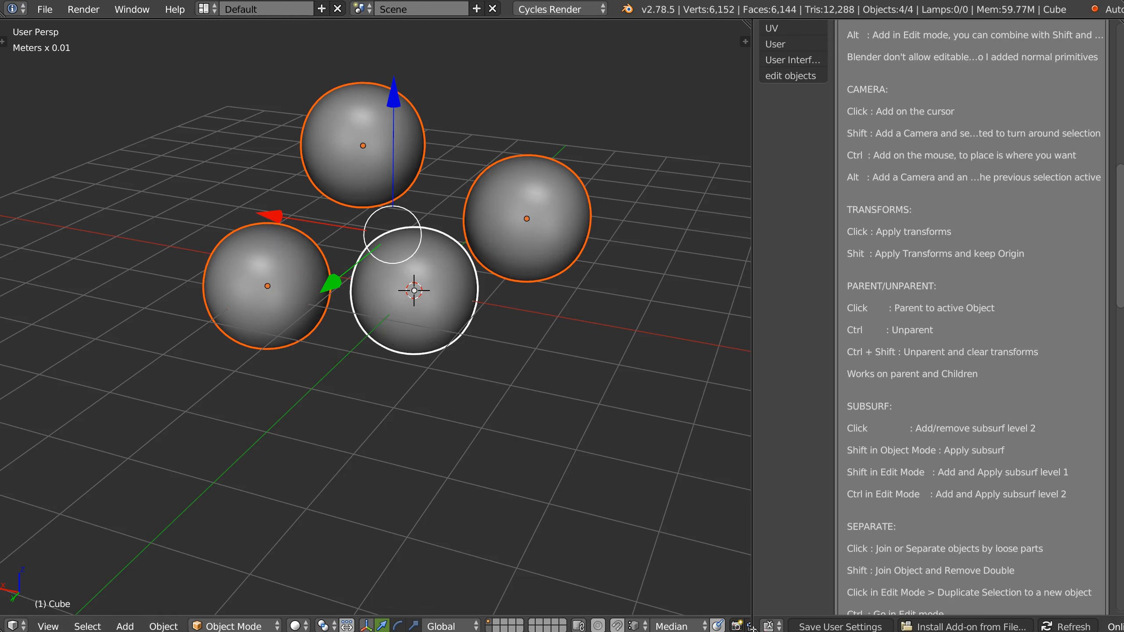
# - Split the preferences area in two and switch the new upper area to the Outliner
pyautogui.moveTo(755, 614); pyautogui.dragTo(773, 239)
pyautogui.click(772, 237)
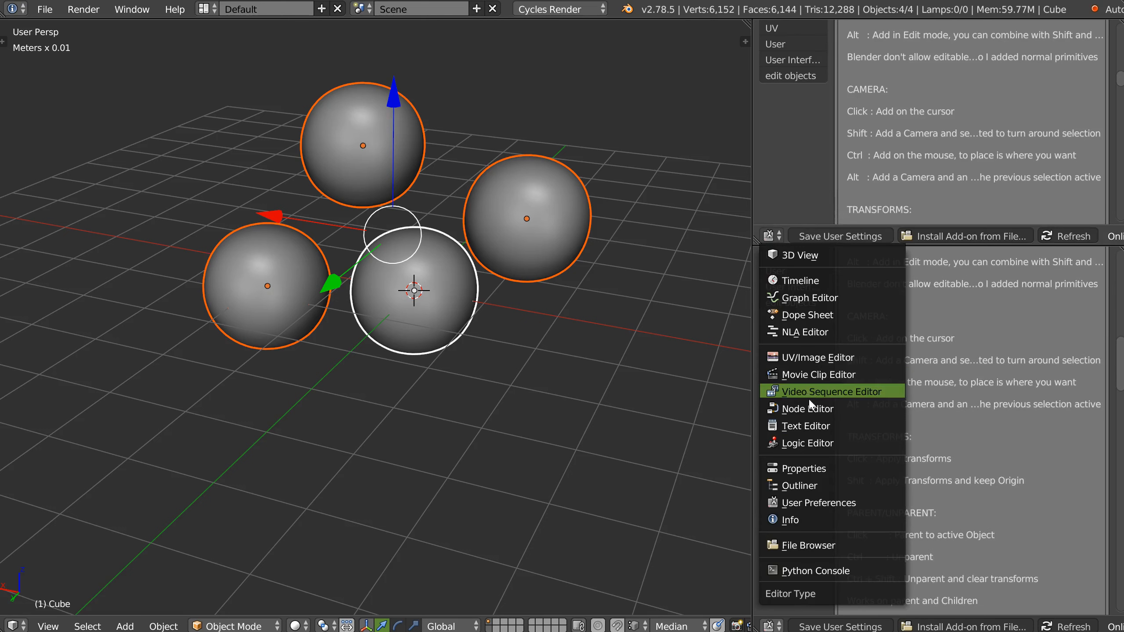
pyautogui.click(796, 486)
# - Move, rotate and scale down the parent sphere so its three children follow
pyautogui.moveTo(397, 223); pyautogui.dragTo(406, 266, button='middle')
pyautogui.rightClick(435, 359)
pyautogui.moveTo(435, 359); pyautogui.dragTo(455, 270, button='middle')
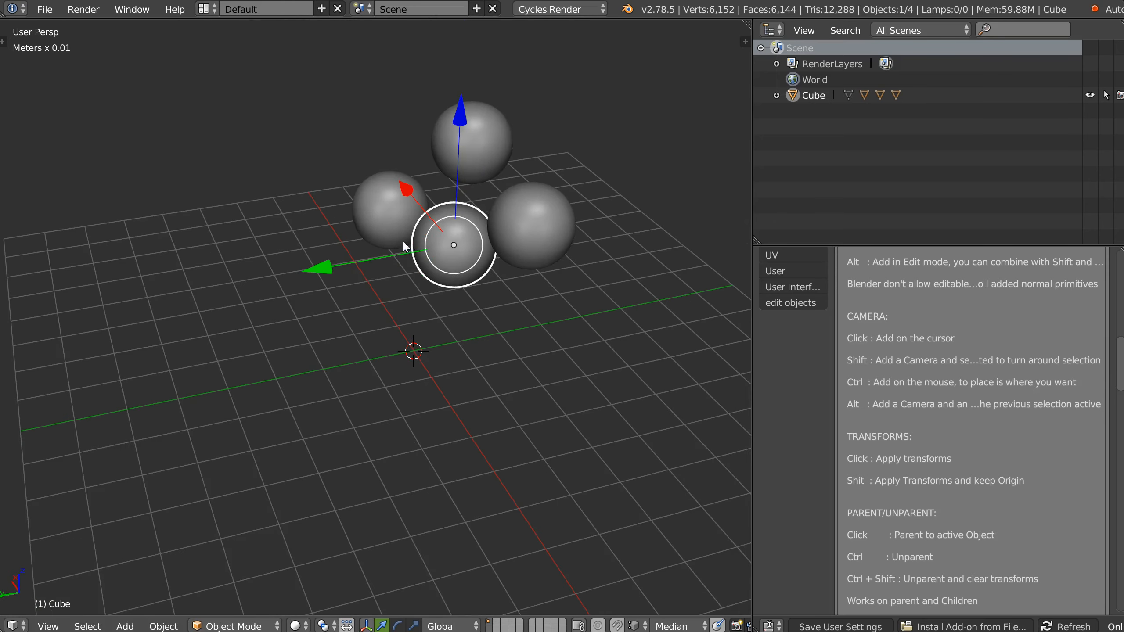
pyautogui.press('r')
pyautogui.press('r')
pyautogui.click(407, 285)
pyautogui.press('s')
pyautogui.click(493, 282)
pyautogui.moveTo(492, 280); pyautogui.dragTo(453, 279, button='middle')
# - Unparent the Cube.001 child sphere without clearing its transforms, and undo the unparenting
pyautogui.rightClick(484, 272)
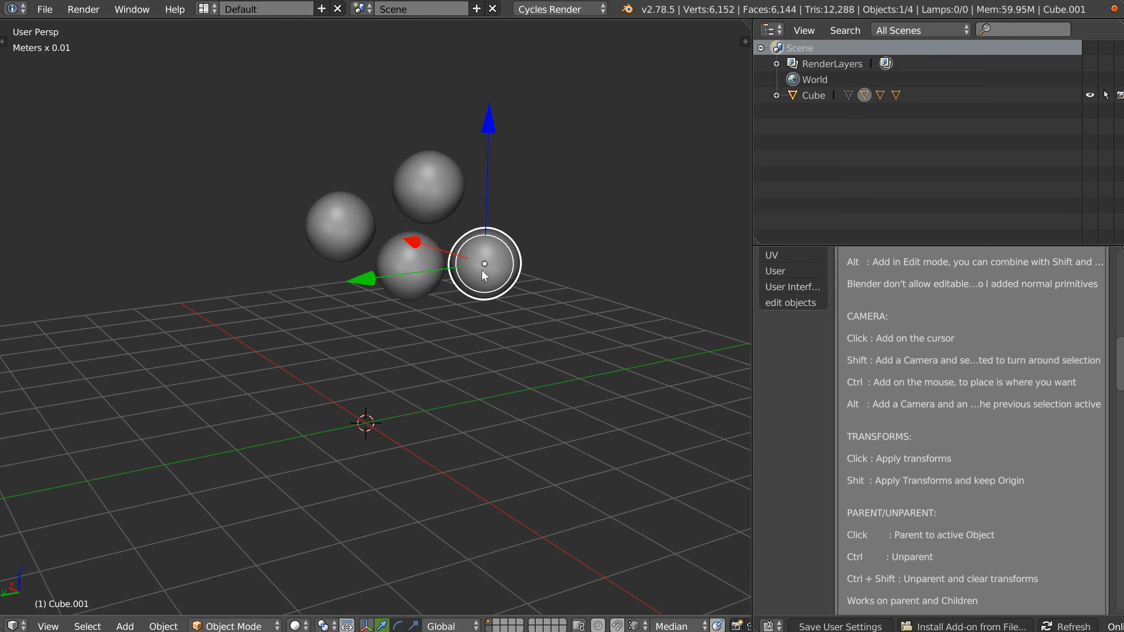
pyautogui.scroll(-5, 892, 502)
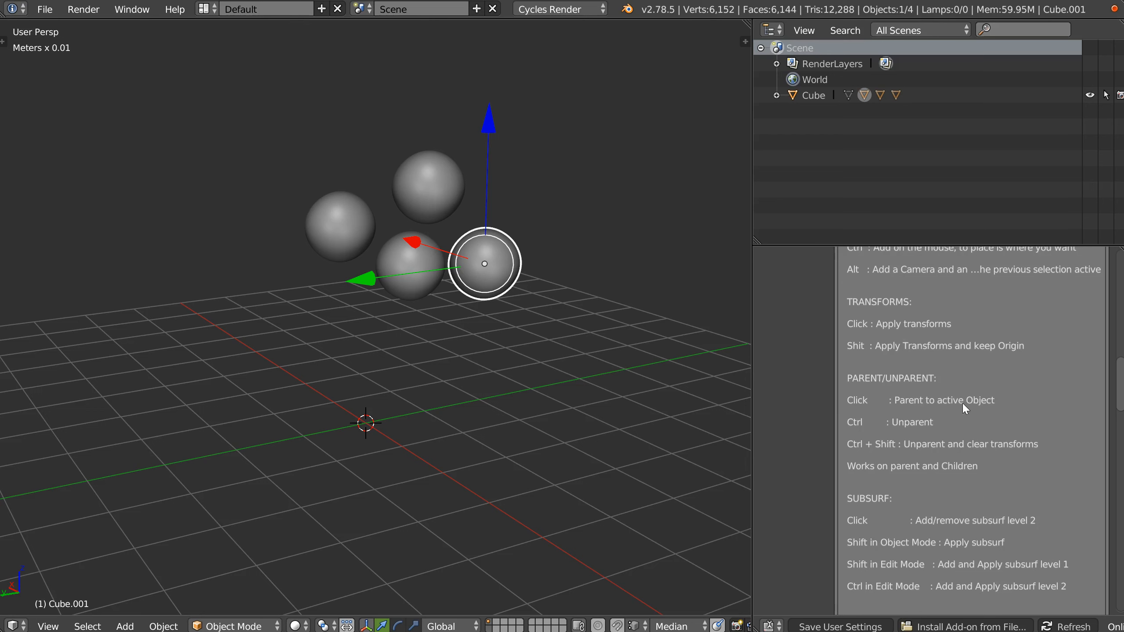
pyautogui.rightClick(445, 305)
pyautogui.click(551, 246)
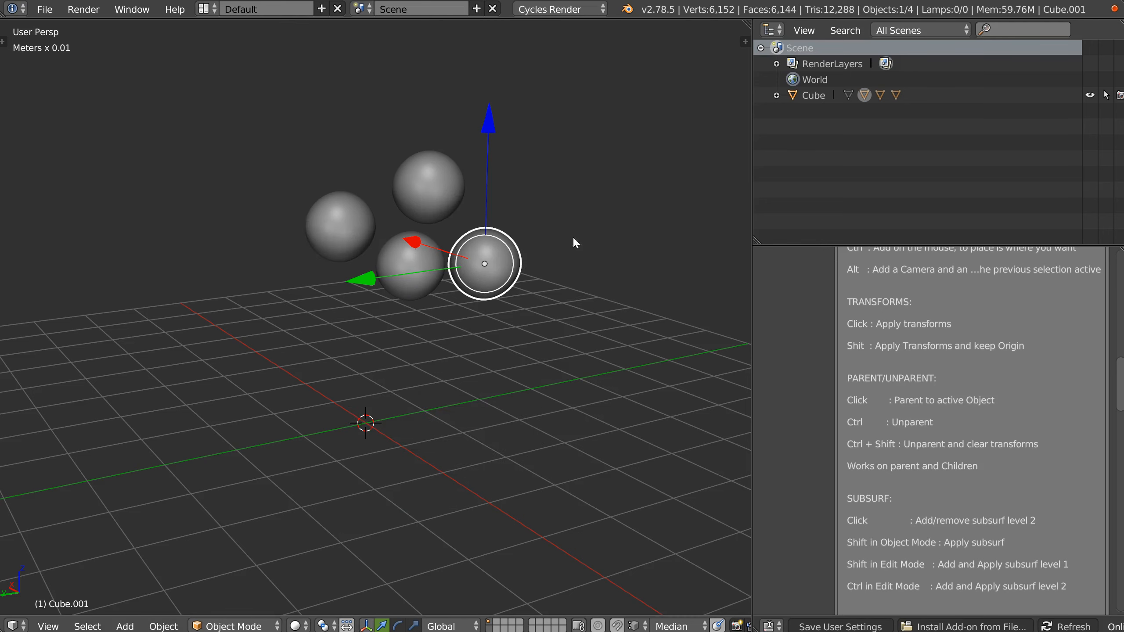
pyautogui.rightClick(434, 308)
pyautogui.keyDown('ctrl'); pyautogui.click(545, 251); pyautogui.keyUp('ctrl')
pyautogui.moveTo(505, 271); pyautogui.dragTo(509, 271, button='middle')
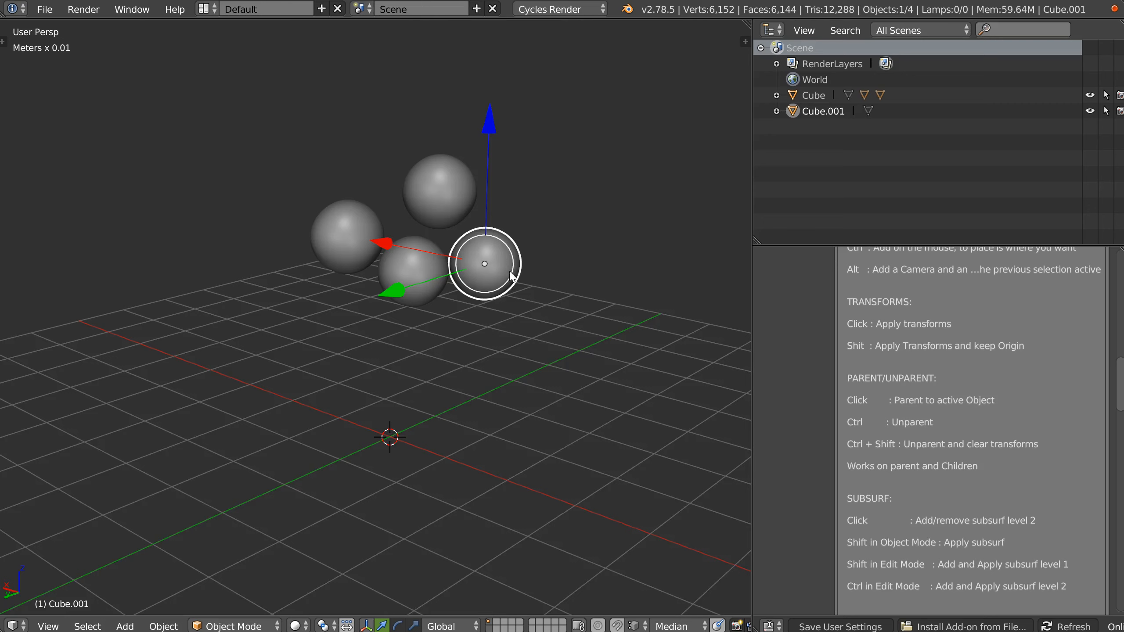
pyautogui.scroll(3, 511, 276)
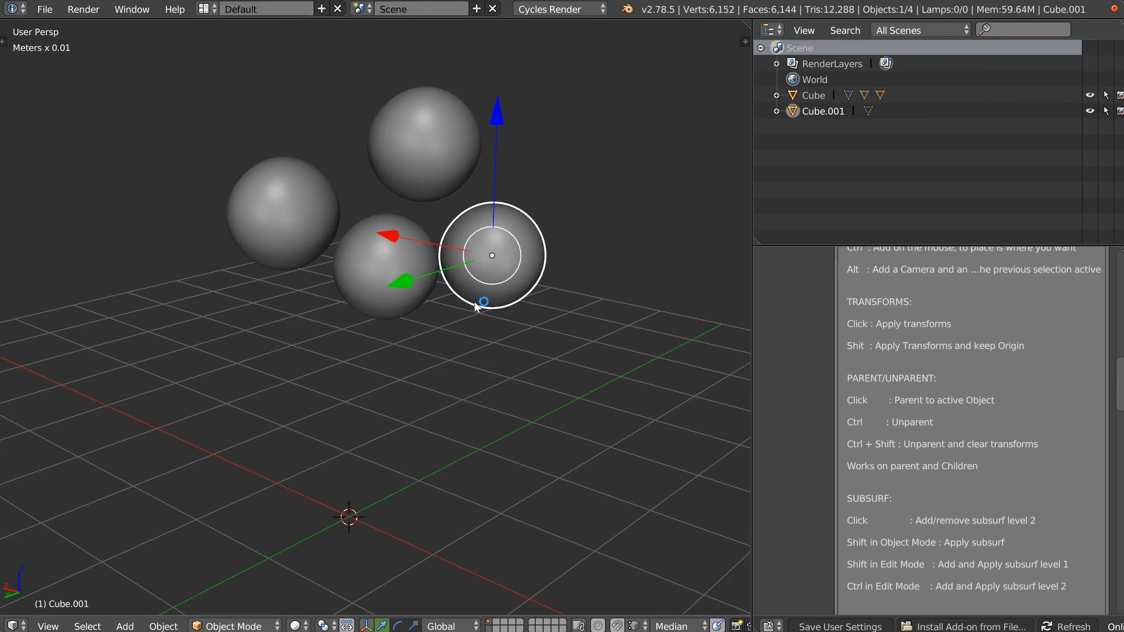
pyautogui.hotkey('ctrl', 'z')
# - Unparent the Cube.001 child sphere and clear its transforms, and undo the change
pyautogui.moveTo(476, 264); pyautogui.dragTo(470, 269, button='middle')
pyautogui.rightClick(471, 269)
pyautogui.click(581, 210)
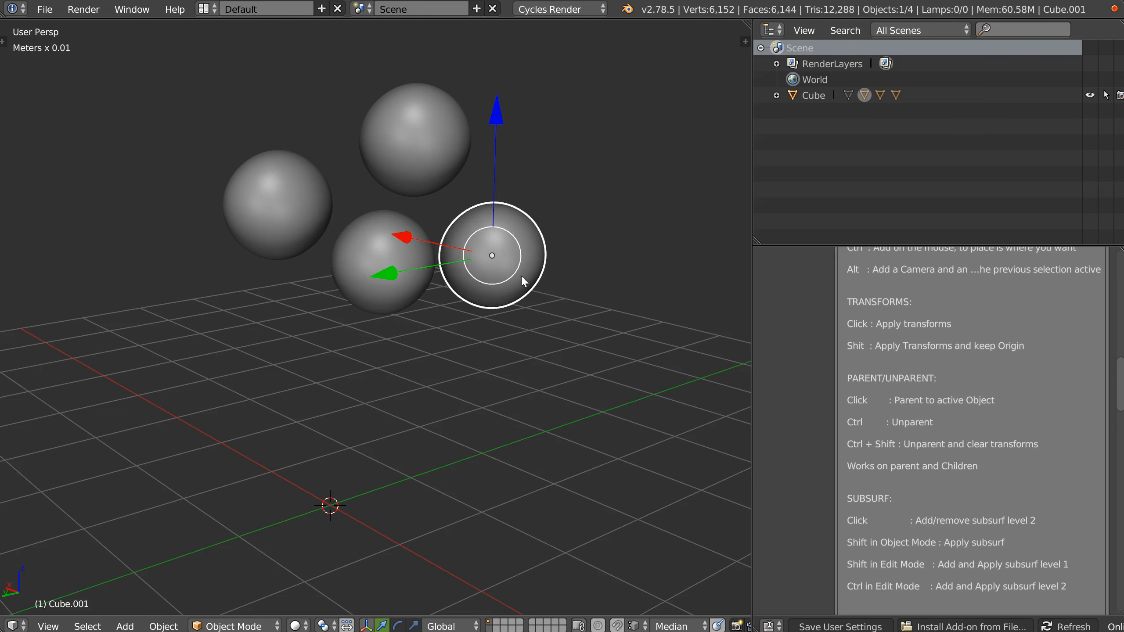
pyautogui.moveTo(515, 274); pyautogui.dragTo(503, 270, button='middle')
pyautogui.rightClick(502, 270)
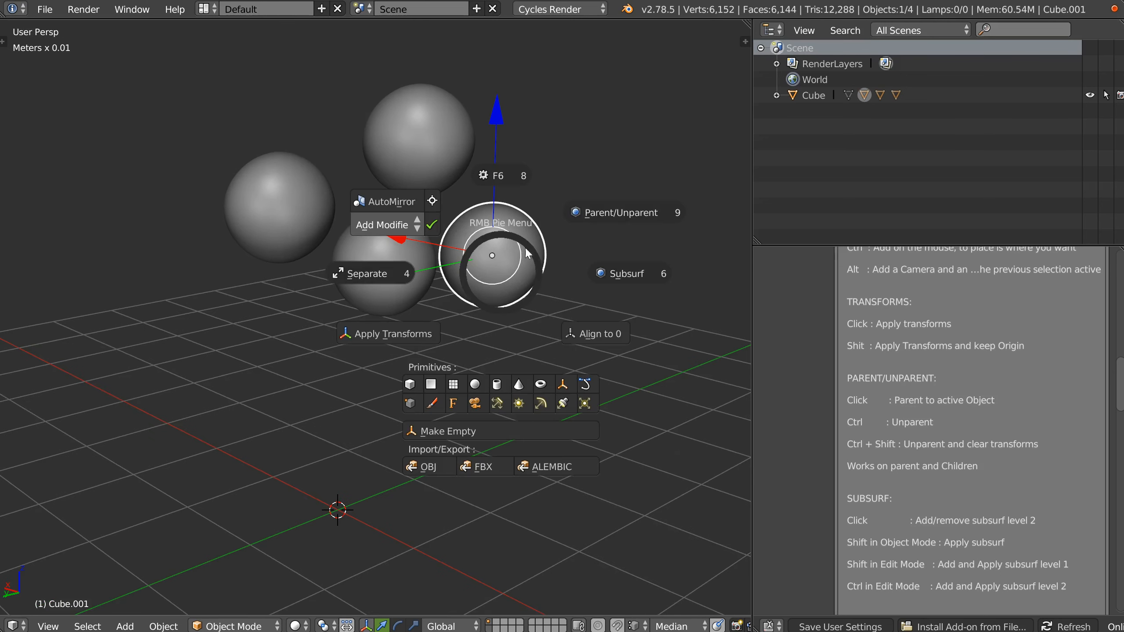
pyautogui.keyDown('ctrl'); pyautogui.keyDown('shift'); pyautogui.click(608, 212); pyautogui.keyUp('shift'); pyautogui.keyUp('ctrl')
pyautogui.scroll(-3, 559, 243)
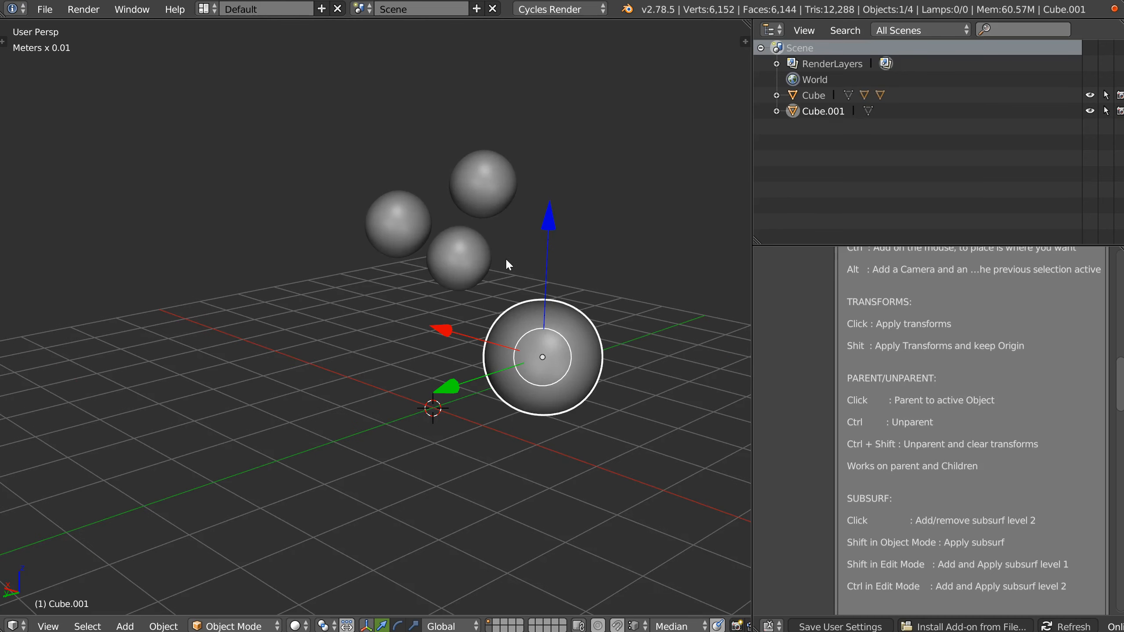
pyautogui.hotkey('ctrl', 'z')
# - Unparent all children from the parent sphere while clearing their transforms, and undo the change
pyautogui.moveTo(511, 262); pyautogui.dragTo(465, 264, button='middle')
pyautogui.click(448, 254)
pyautogui.rightClick(465, 265)
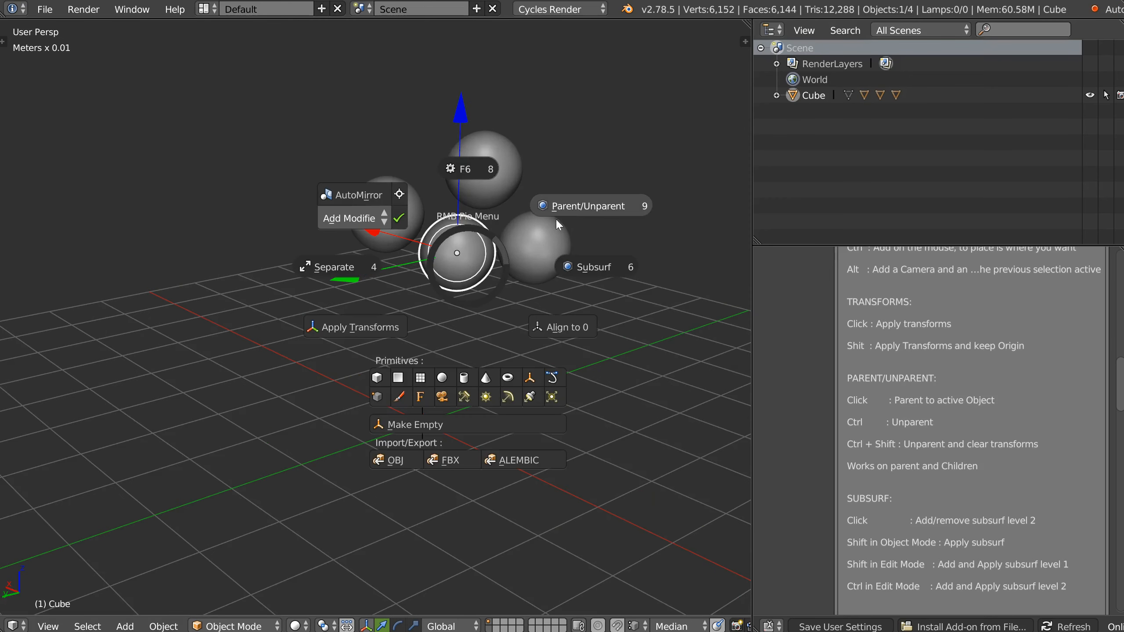
pyautogui.keyDown('ctrl'); pyautogui.click(573, 207); pyautogui.keyUp('ctrl')
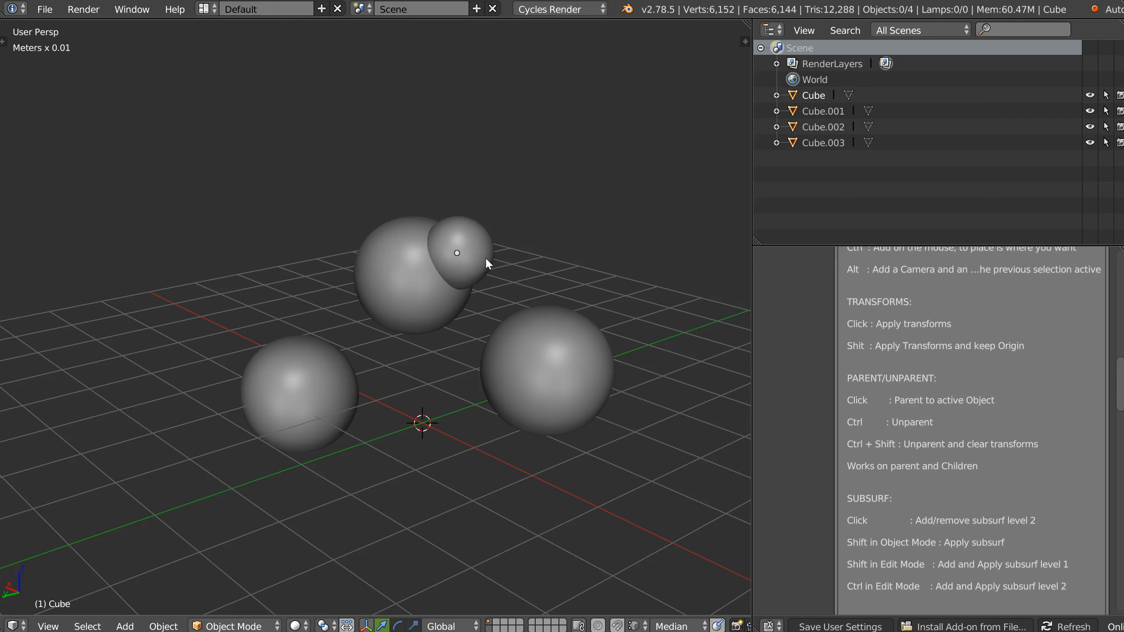
pyautogui.hotkey('ctrl', 'z')
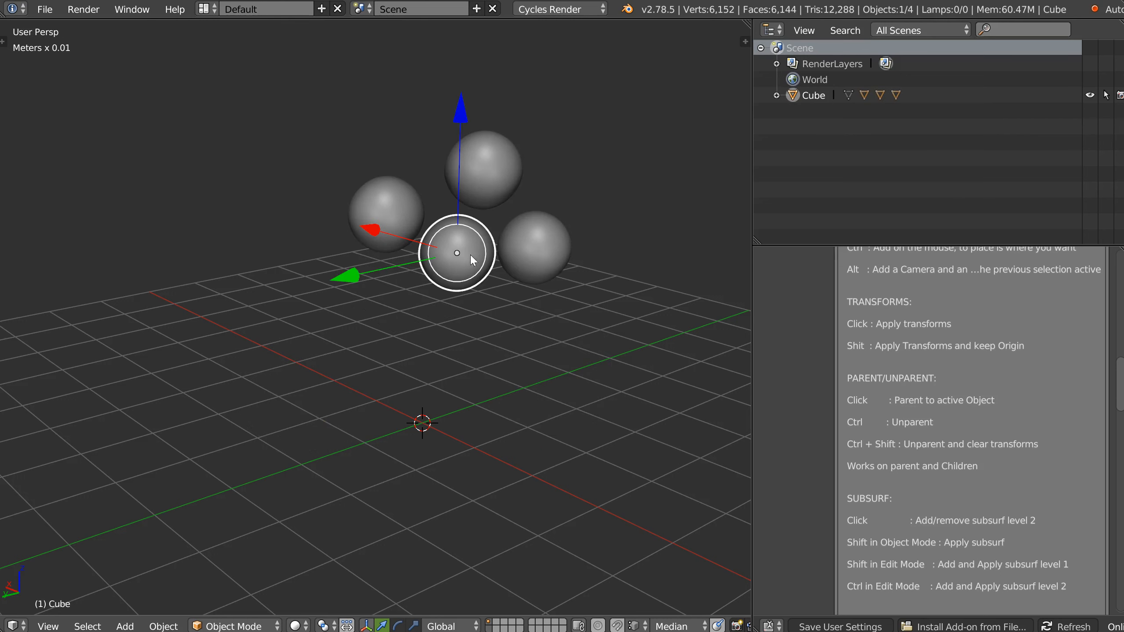
# - Unparent all children from the parent sphere keeping their placement, and select the freed Cube.003 in the Outliner
pyautogui.keyDown('shift'); pyautogui.moveTo(462, 259); pyautogui.dragTo(458, 274, button='middle'); pyautogui.keyUp('shift')
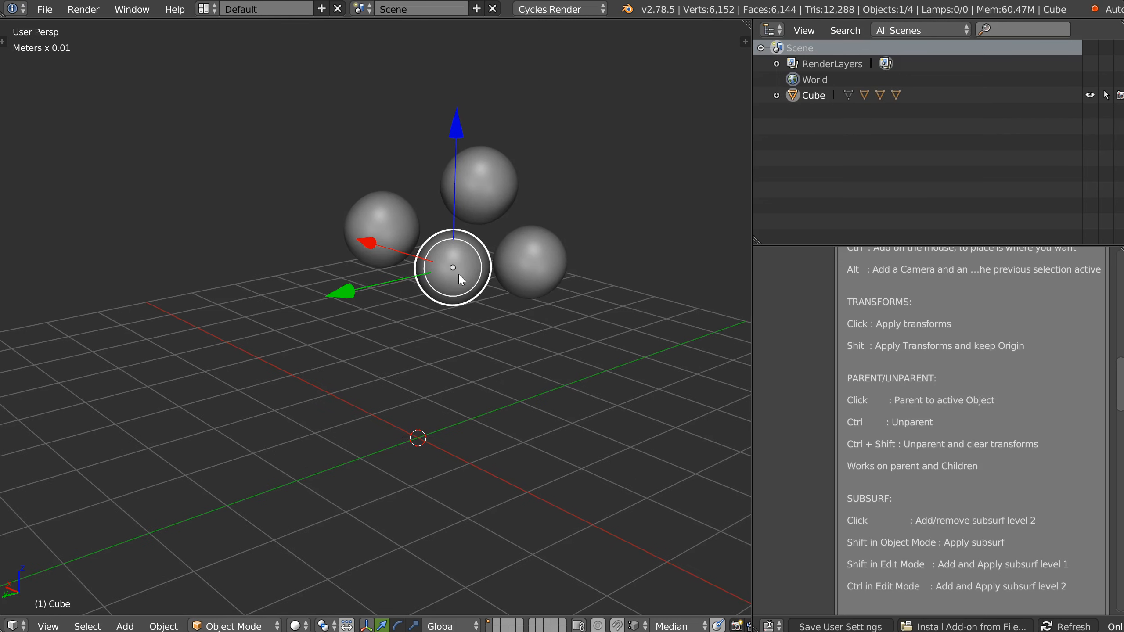
pyautogui.rightClick(468, 301)
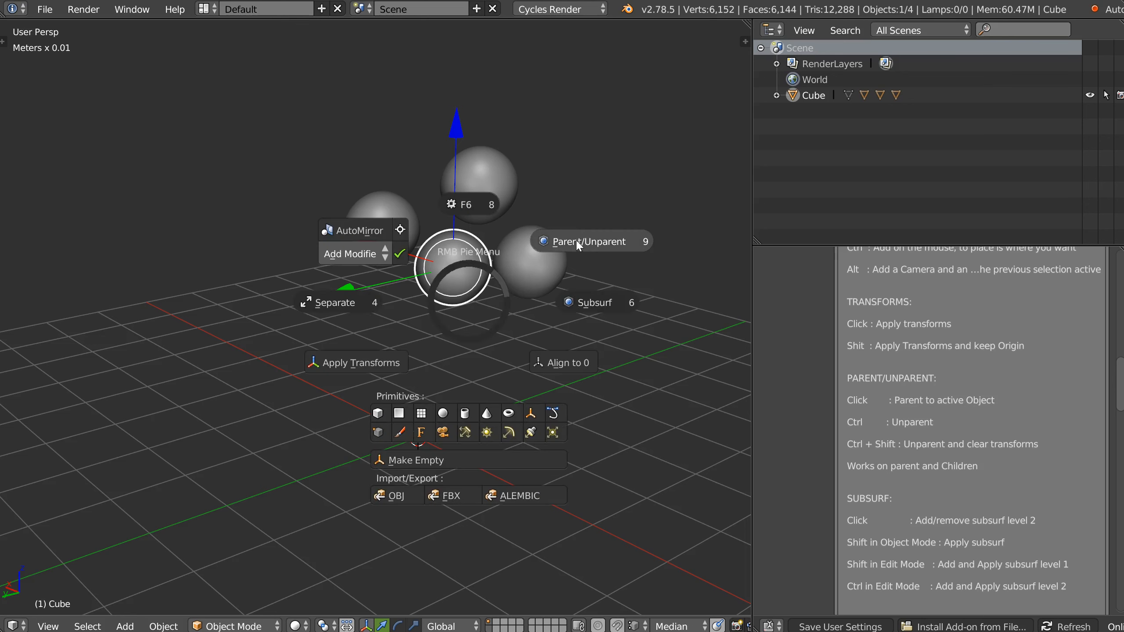
pyautogui.keyDown('ctrl'); pyautogui.click(578, 242); pyautogui.keyUp('ctrl')
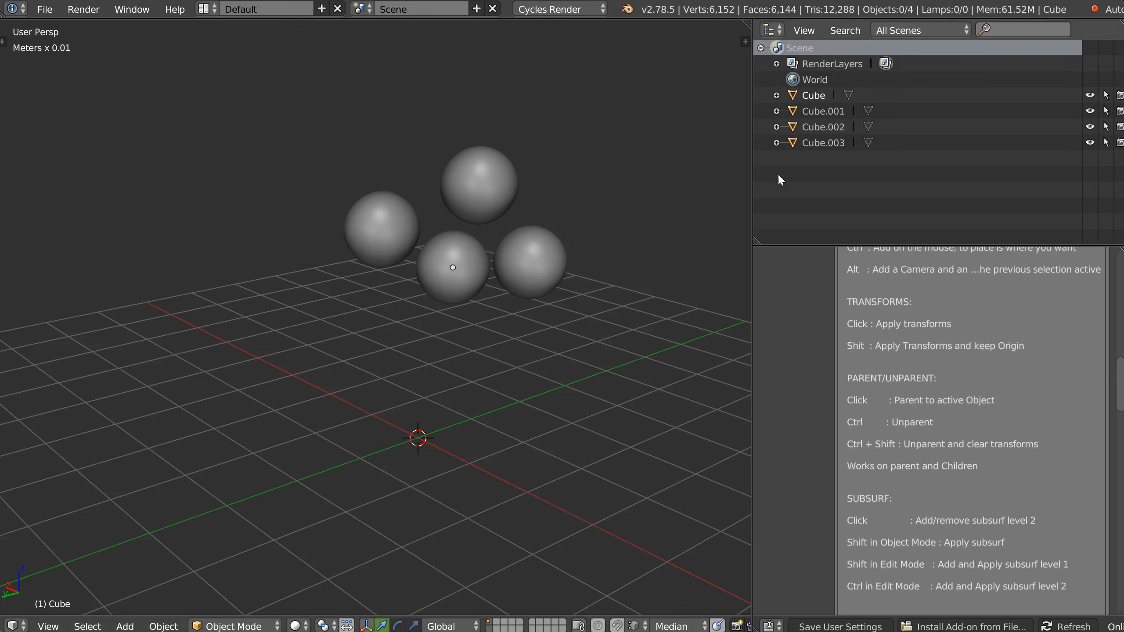
pyautogui.click(811, 126)
pyautogui.click(809, 143)
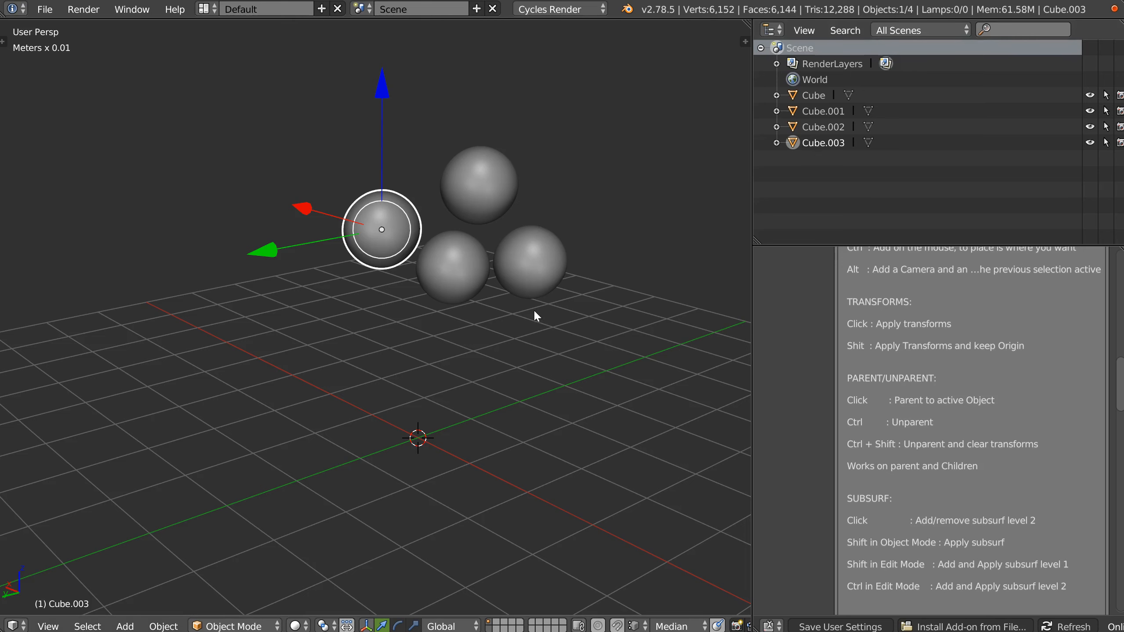
# - Add the remaining spheres to the selection with the original active and parent them to it again
pyautogui.moveTo(469, 248); pyautogui.dragTo(487, 261, button='middle')
pyautogui.keyDown('shift'); pyautogui.click(500, 197); pyautogui.keyUp('shift')
pyautogui.keyDown('shift'); pyautogui.click(541, 271); pyautogui.keyUp('shift')
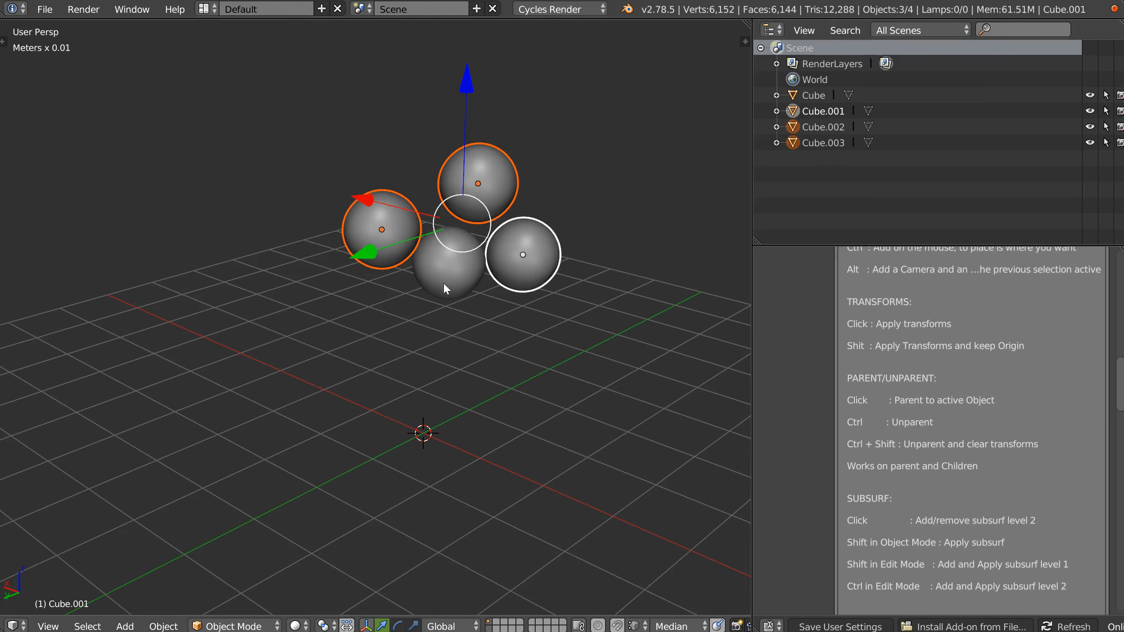
pyautogui.keyDown('shift'); pyautogui.click(444, 284); pyautogui.keyUp('shift')
pyautogui.moveTo(446, 281); pyautogui.dragTo(535, 251, button='right')
# - Select only the Cube.001 child sphere and unparent it without clearing its transforms
pyautogui.moveTo(478, 274); pyautogui.dragTo(396, 297, button='middle')
pyautogui.moveTo(449, 282); pyautogui.dragTo(399, 356)
pyautogui.moveTo(399, 356); pyautogui.dragTo(460, 360, button='middle')
pyautogui.click(479, 362)
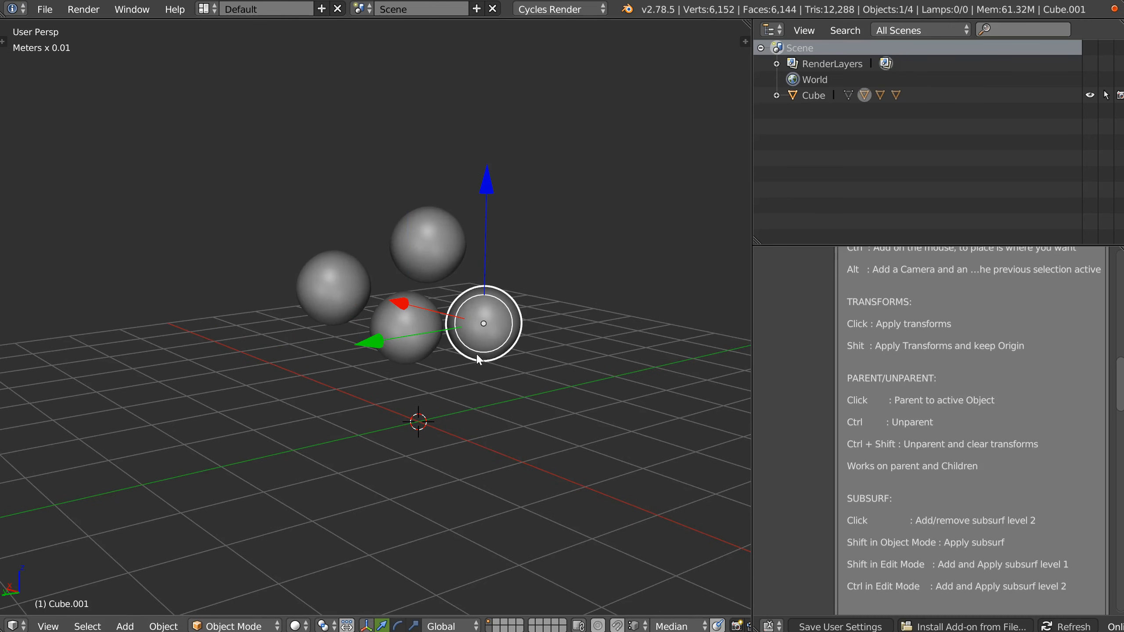
pyautogui.rightClick(493, 355)
pyautogui.keyDown('ctrl'); pyautogui.click(607, 284); pyautogui.keyUp('ctrl')
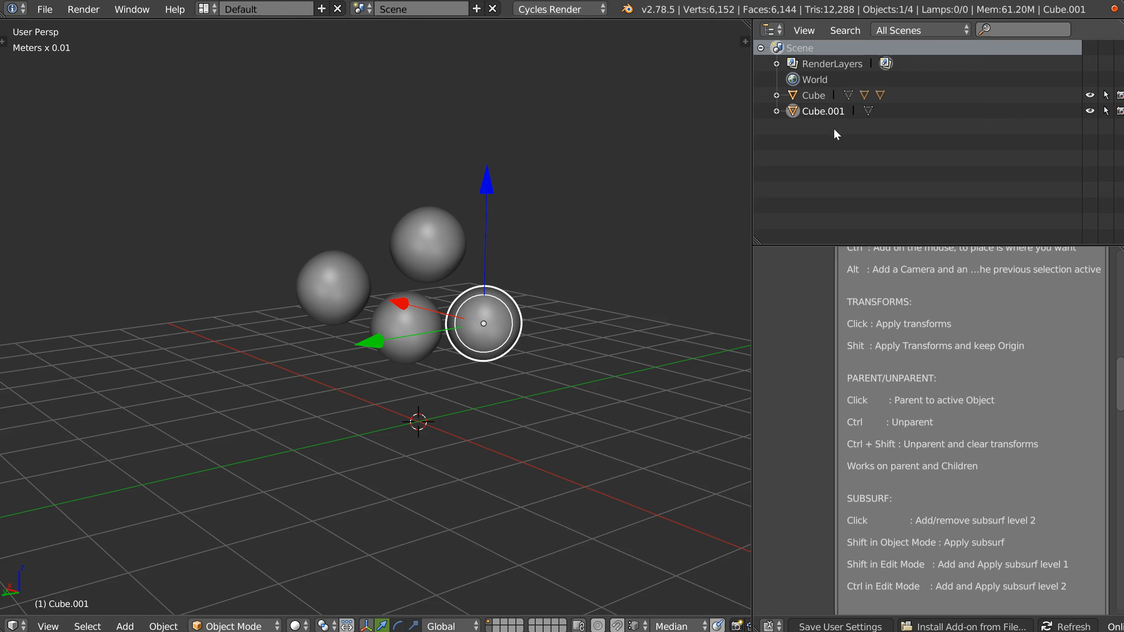
# - Add the original sphere to the selection as the active object and parent Cube.001 back to it
pyautogui.keyDown('shift'); pyautogui.click(406, 336); pyautogui.keyUp('shift')
pyautogui.rightClick(406, 337)
pyautogui.click(548, 310)
pyautogui.moveTo(549, 313); pyautogui.dragTo(500, 325, button='middle')
pyautogui.rightClick(482, 337)
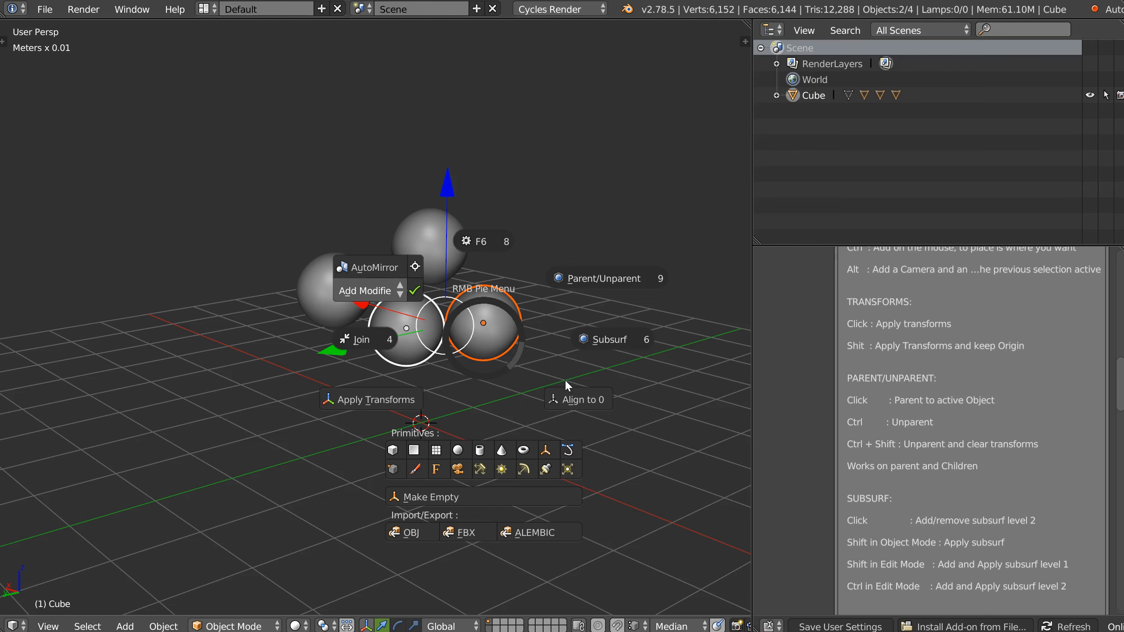
pyautogui.press('Escape')
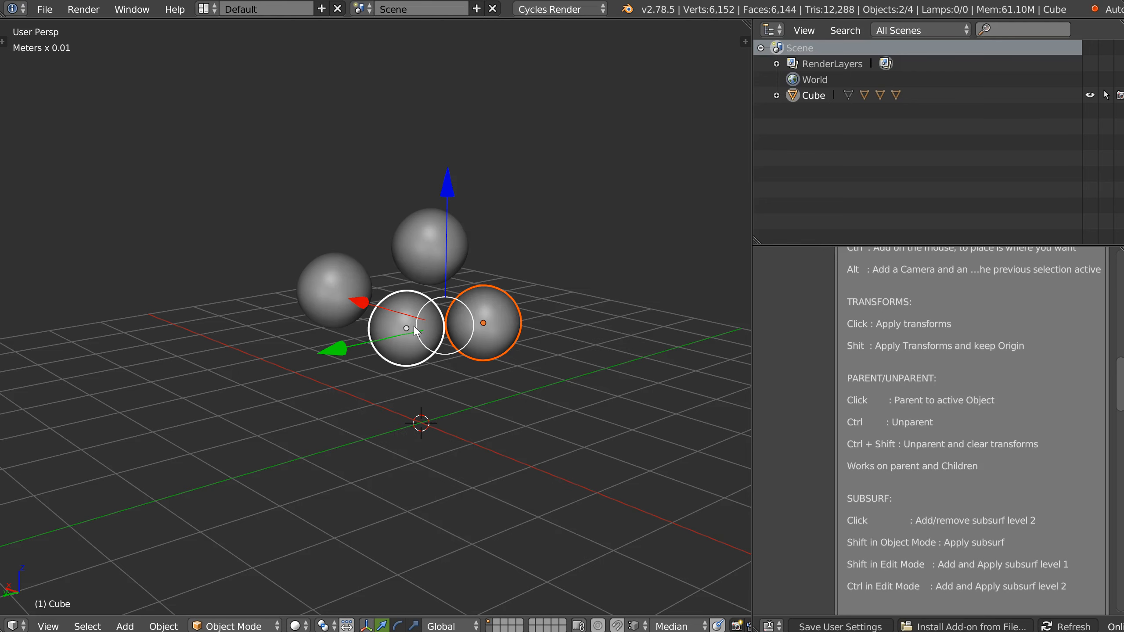
# - Select the whole sphere hierarchy from the Outliner, delete it and add a new cube
pyautogui.keyDown('ctrl'); pyautogui.click(794, 94); pyautogui.keyUp('ctrl')
pyautogui.moveTo(368, 309); pyautogui.dragTo(414, 304, button='middle')
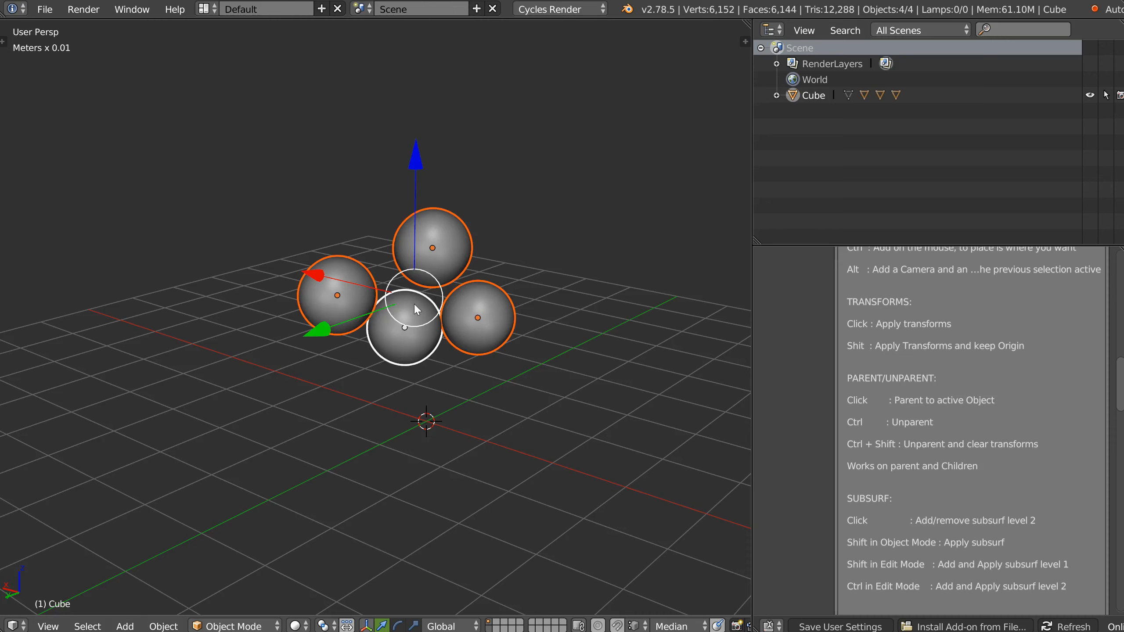
pyautogui.press('x')
pyautogui.rightClick(428, 309)
pyautogui.click(344, 437)
# - Run AutoMirror on the cube and remove the Mirror modifier, leaving the half mesh
pyautogui.keyDown('shift'); pyautogui.moveTo(385, 411); pyautogui.dragTo(409, 348, button='middle'); pyautogui.keyUp('shift')
pyautogui.rightClick(408, 350)
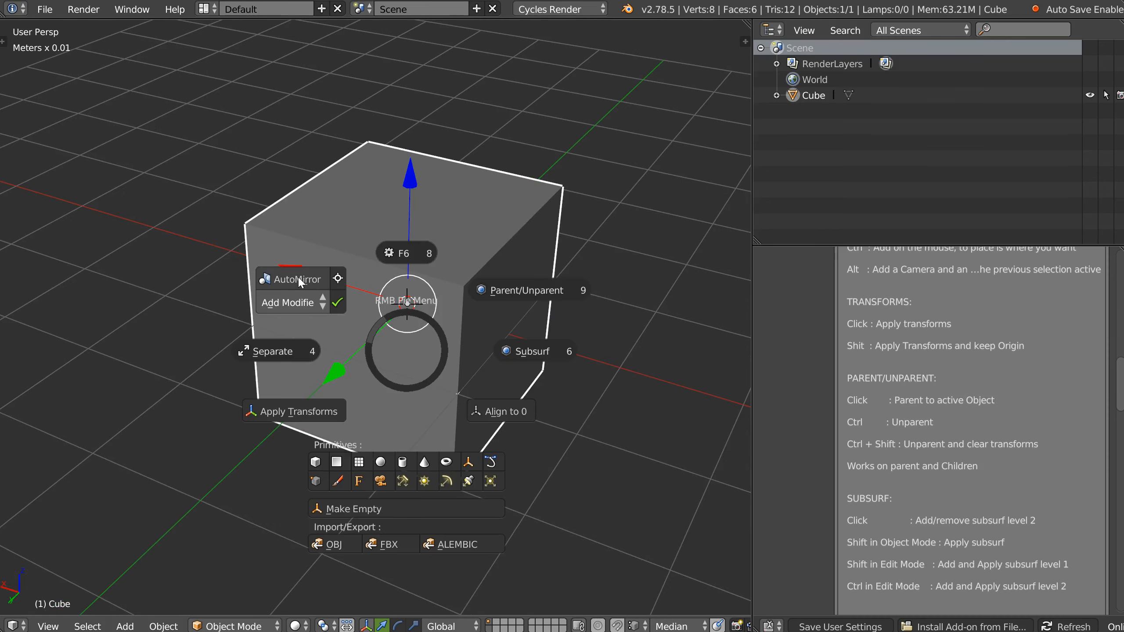
pyautogui.click(299, 279)
pyautogui.moveTo(379, 245); pyautogui.dragTo(383, 297, button='middle')
pyautogui.rightClick(384, 297)
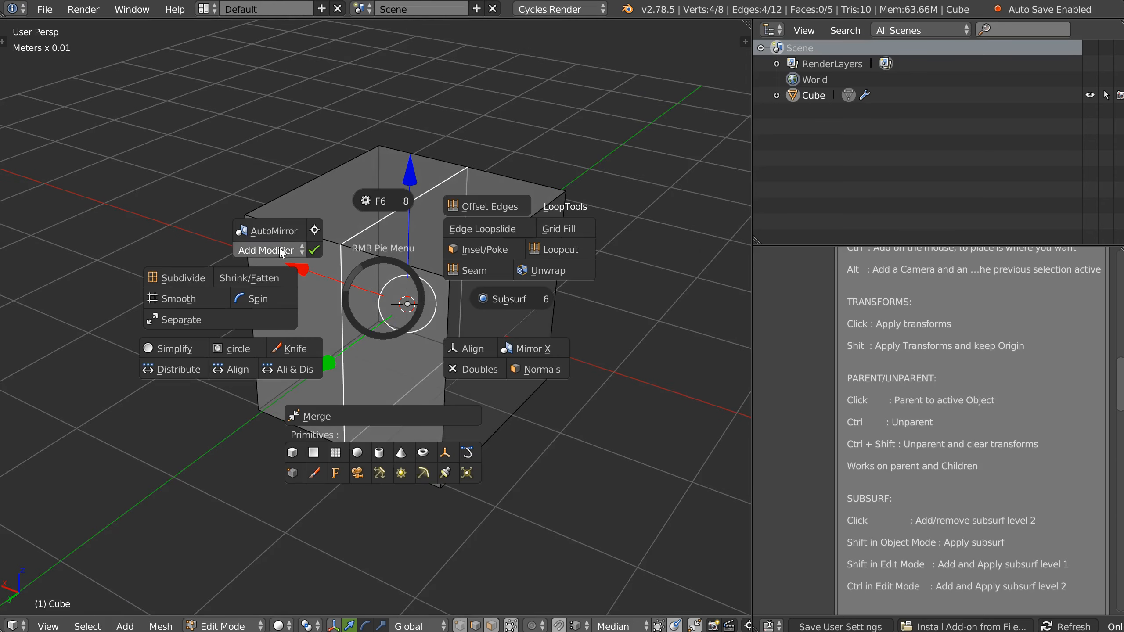
pyautogui.click(314, 250)
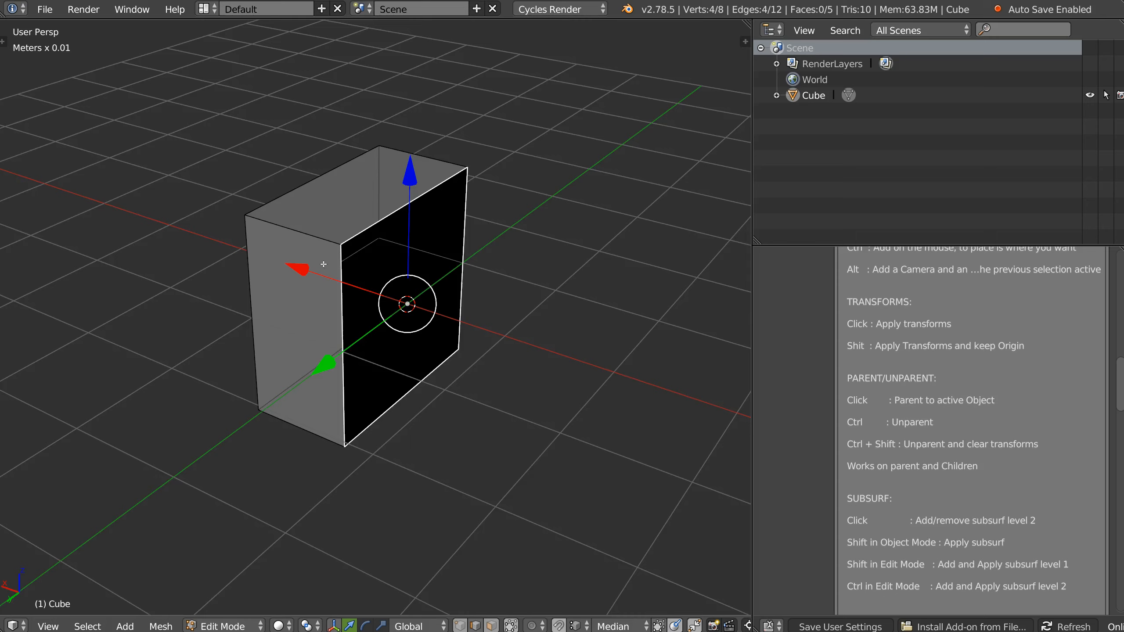
# - Run AutoMirror on the half cube and apply the Mirror modifier
pyautogui.moveTo(314, 251); pyautogui.dragTo(428, 306, button='middle')
pyautogui.rightClick(428, 306)
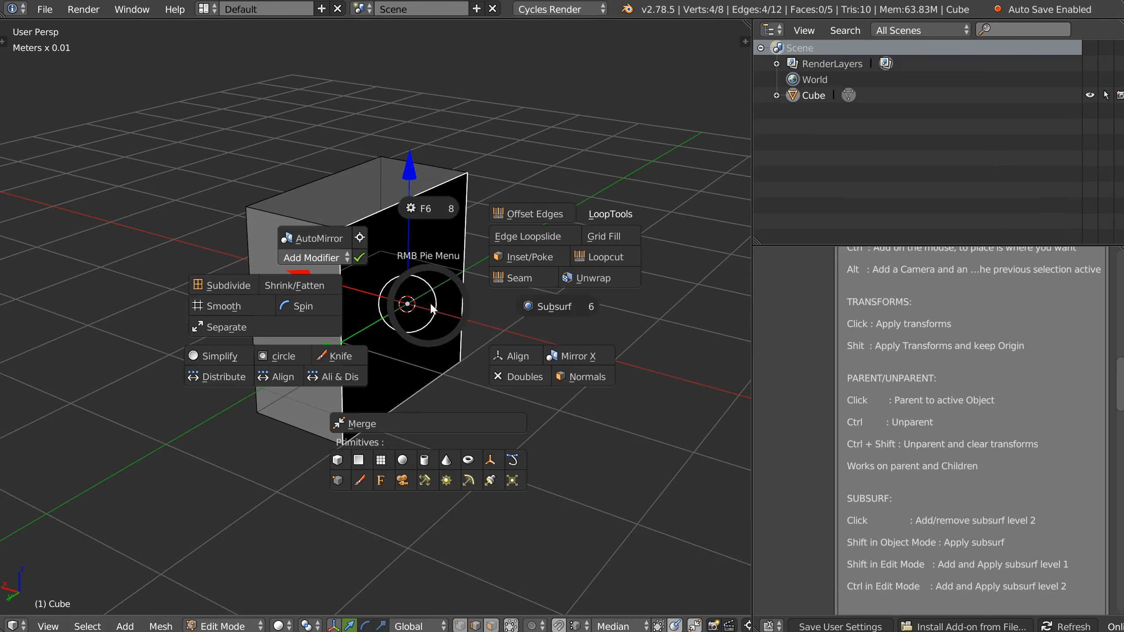
pyautogui.click(314, 260)
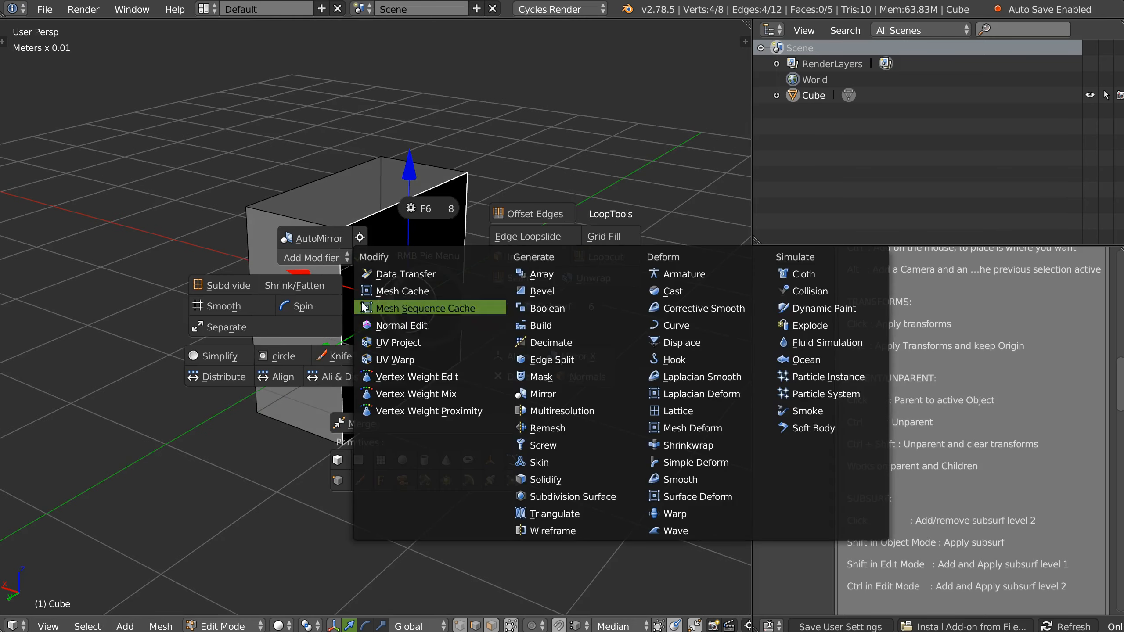
pyautogui.click(312, 238)
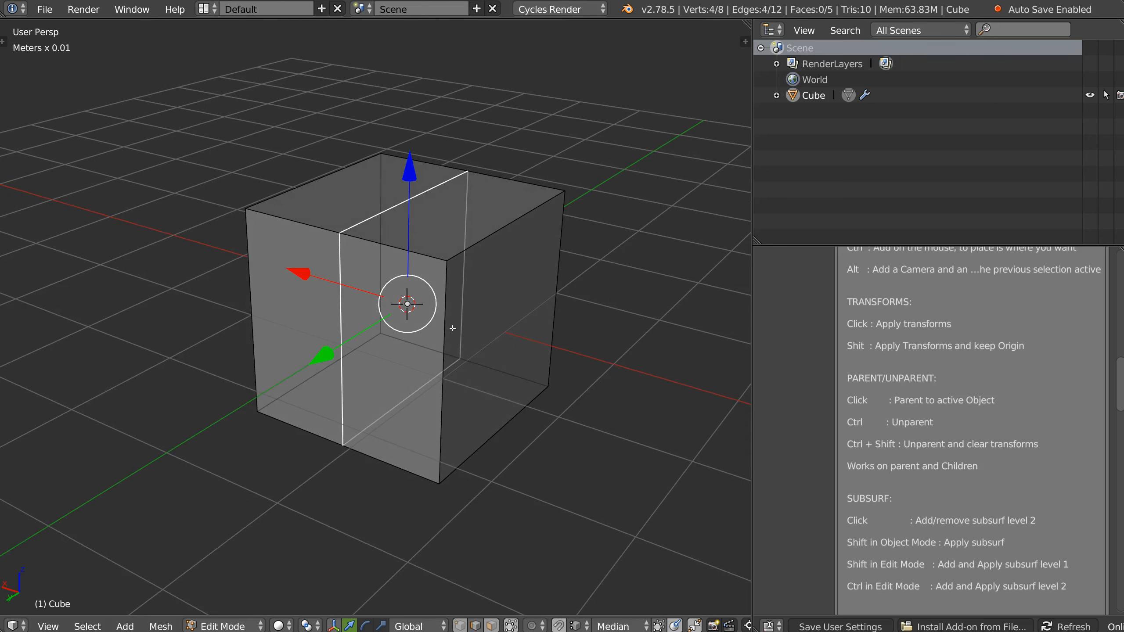
pyautogui.rightClick(438, 321)
pyautogui.click(369, 271)
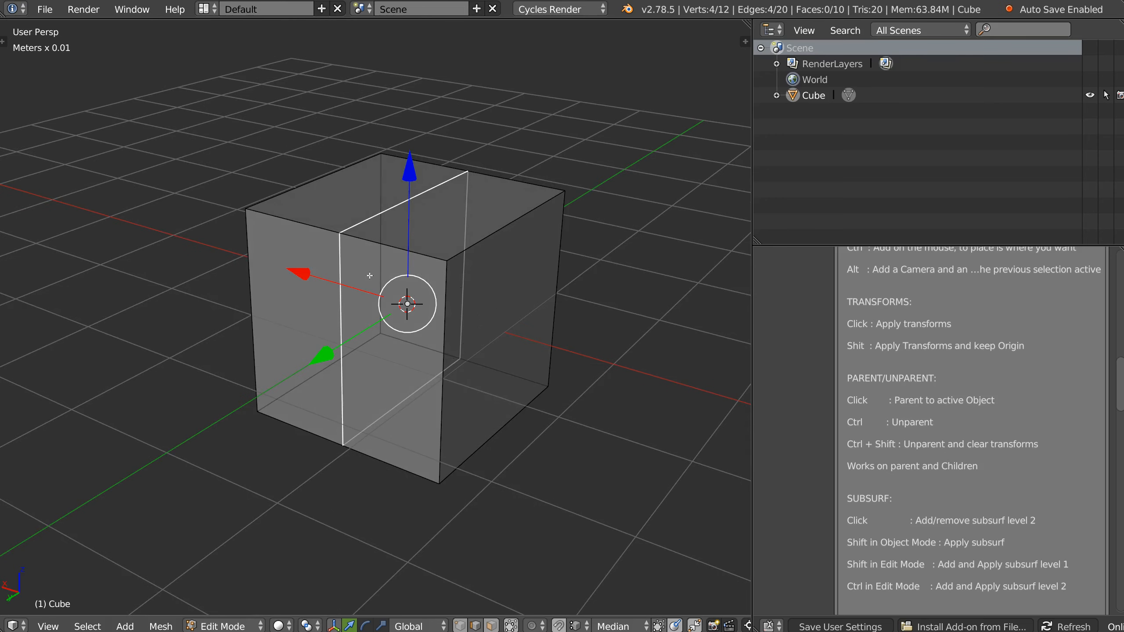
# - Run AutoMirror once more on the full cube, keeping the Mirror modifier live
pyautogui.moveTo(368, 272); pyautogui.dragTo(430, 292, button='middle')
pyautogui.scroll(-4, 460, 282)
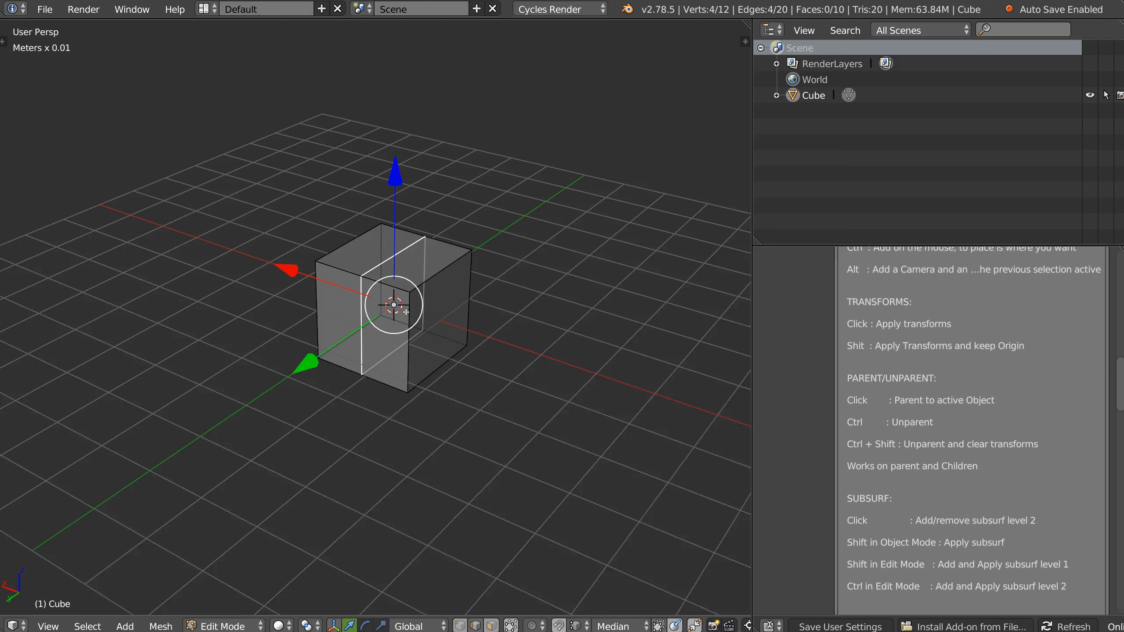
pyautogui.rightClick(418, 336)
pyautogui.click(311, 269)
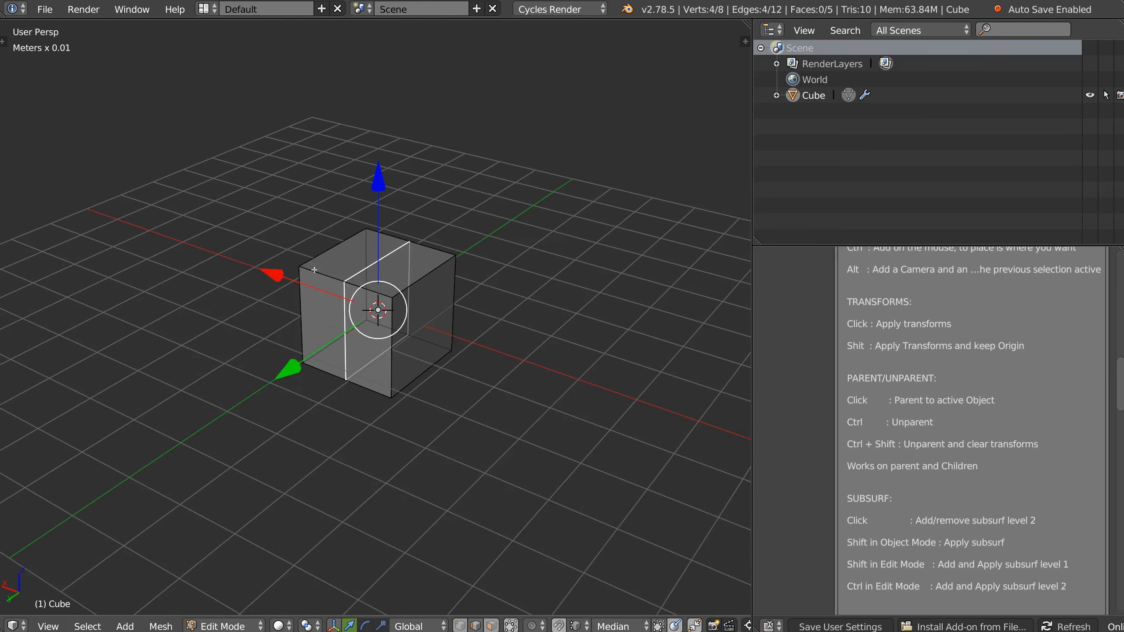
pyautogui.scroll(-1, 443, 283)
pyautogui.keyDown('shift'); pyautogui.moveTo(514, 264); pyautogui.dragTo(475, 257, button='middle'); pyautogui.keyUp('shift')
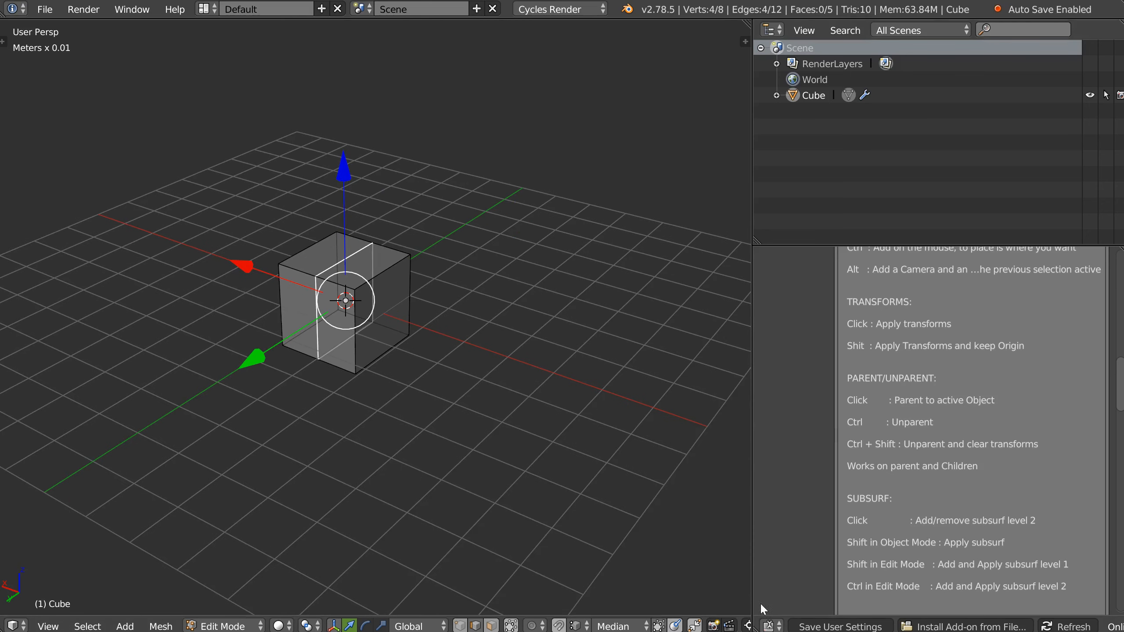
# - Switch the preferences area to the Properties editor and show the cube's modifiers
pyautogui.click(770, 626)
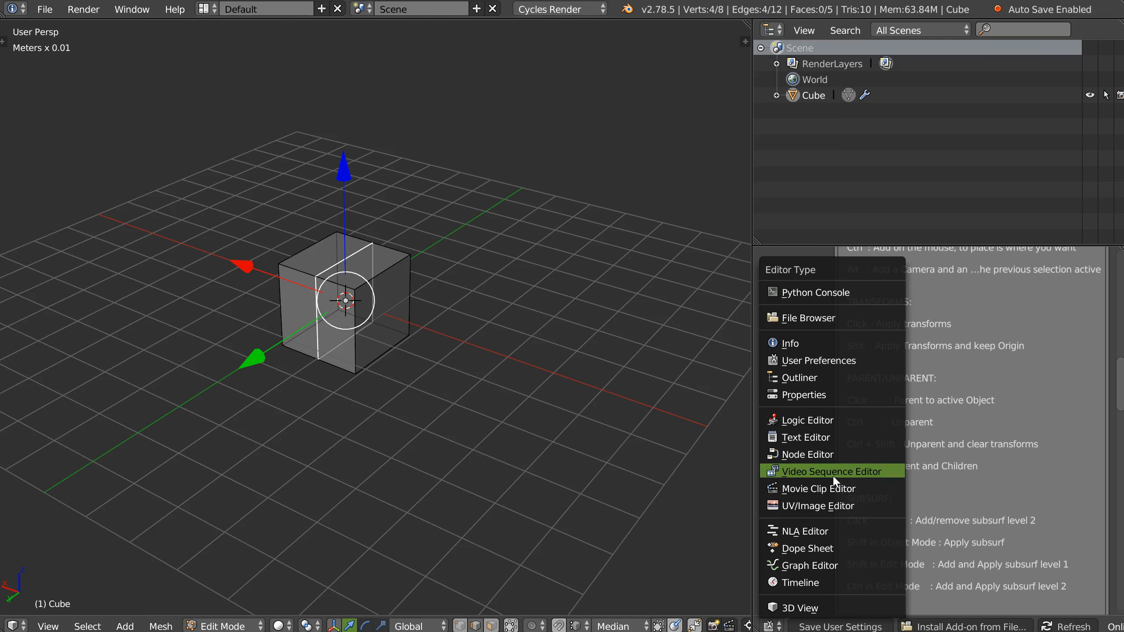
pyautogui.click(809, 397)
pyautogui.click(893, 257)
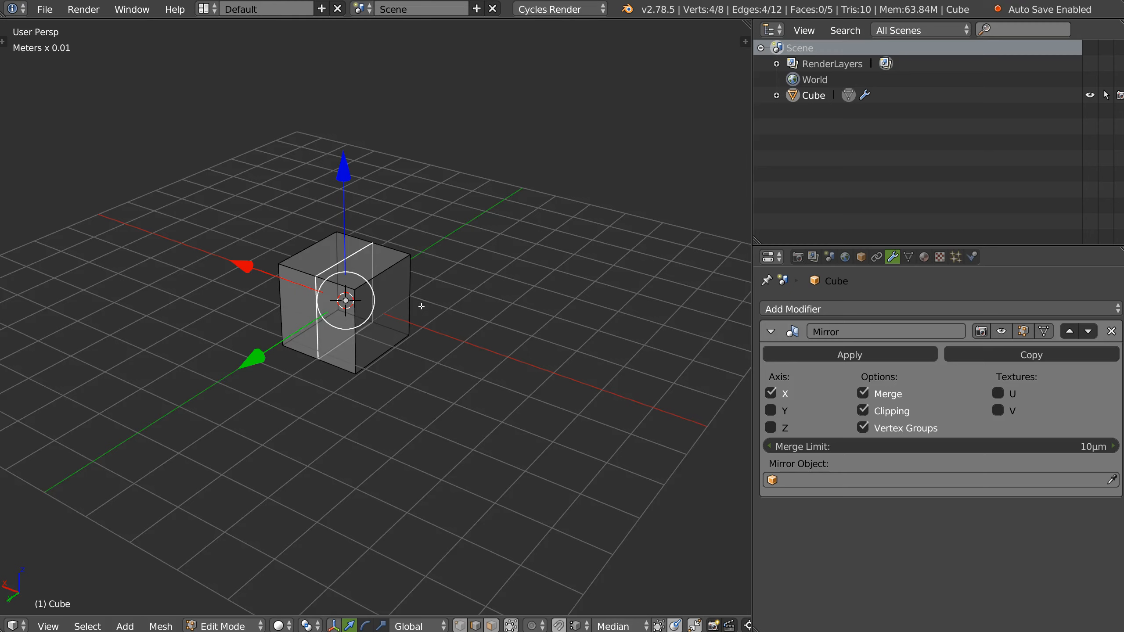
# - Leave Edit Mode and duplicate the mirrored cube twice, placing the copies behind and to the side of it
pyautogui.moveTo(419, 307); pyautogui.dragTo(364, 344, button='middle')
pyautogui.press('Tab')
pyautogui.scroll(-2, 479, 277)
pyautogui.keyDown('shift'); pyautogui.moveTo(425, 315); pyautogui.dragTo(362, 337, button='middle'); pyautogui.keyUp('shift')
pyautogui.hotkey('shift', 'd')
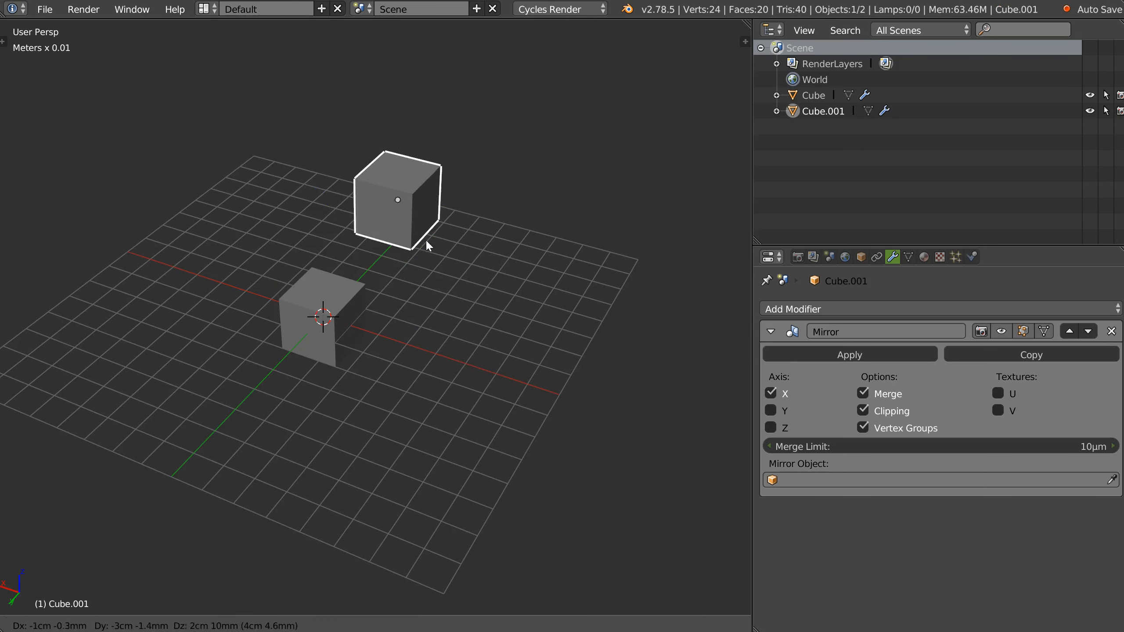
pyautogui.click(426, 233)
pyautogui.hotkey('shift', 'd')
pyautogui.click(183, 237)
pyautogui.keyDown('shift'); pyautogui.moveTo(289, 277); pyautogui.dragTo(365, 305, button='middle'); pyautogui.keyUp('shift')
# - Add a Speedflow Array to the newest cube copy with a count of 4 and a relative offset of 1.46
pyautogui.press('space')
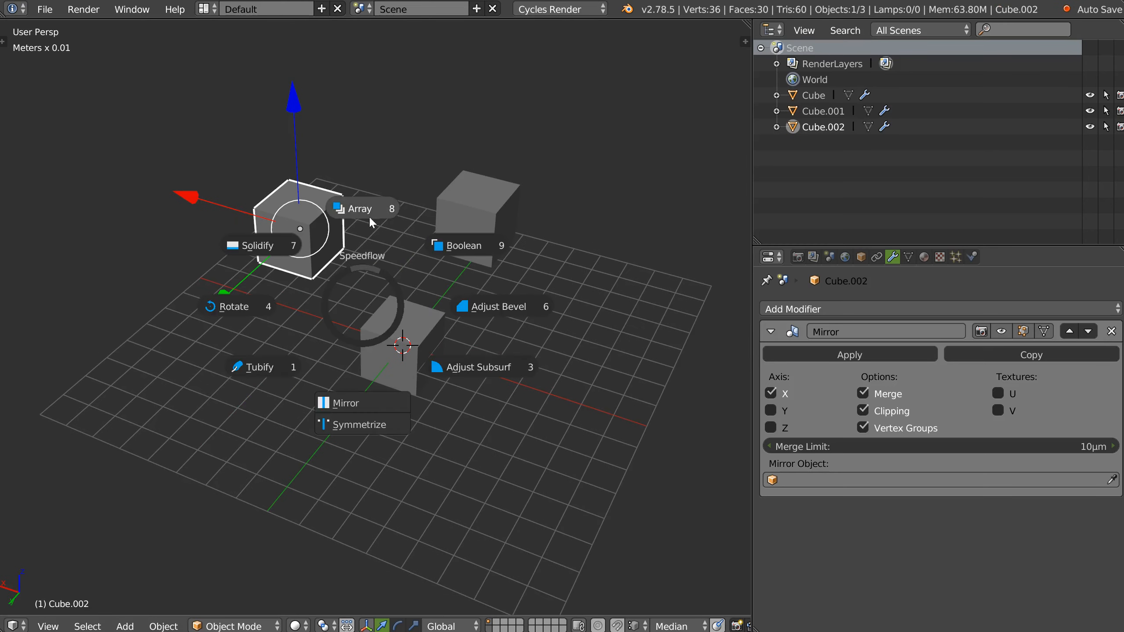
pyautogui.click(369, 217)
pyautogui.press('d')
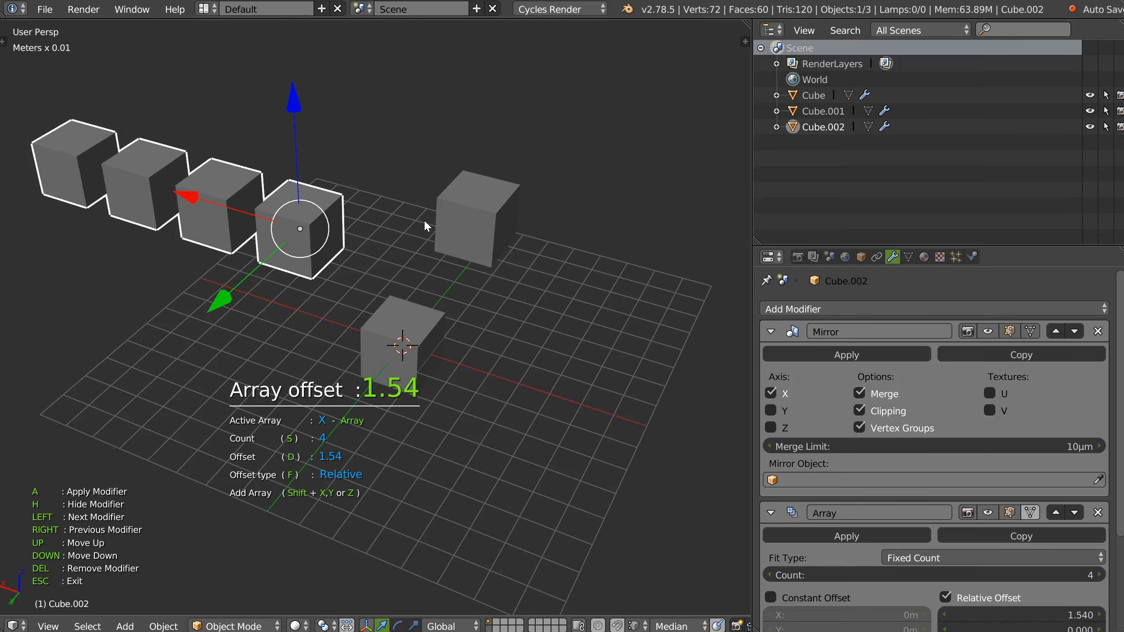
pyautogui.click(419, 225)
pyautogui.press('Escape')
# - Add a Speedflow Solidify modifier to the first cube copy and thicken it outward
pyautogui.rightClick(473, 232)
pyautogui.press('space')
pyautogui.click(351, 302)
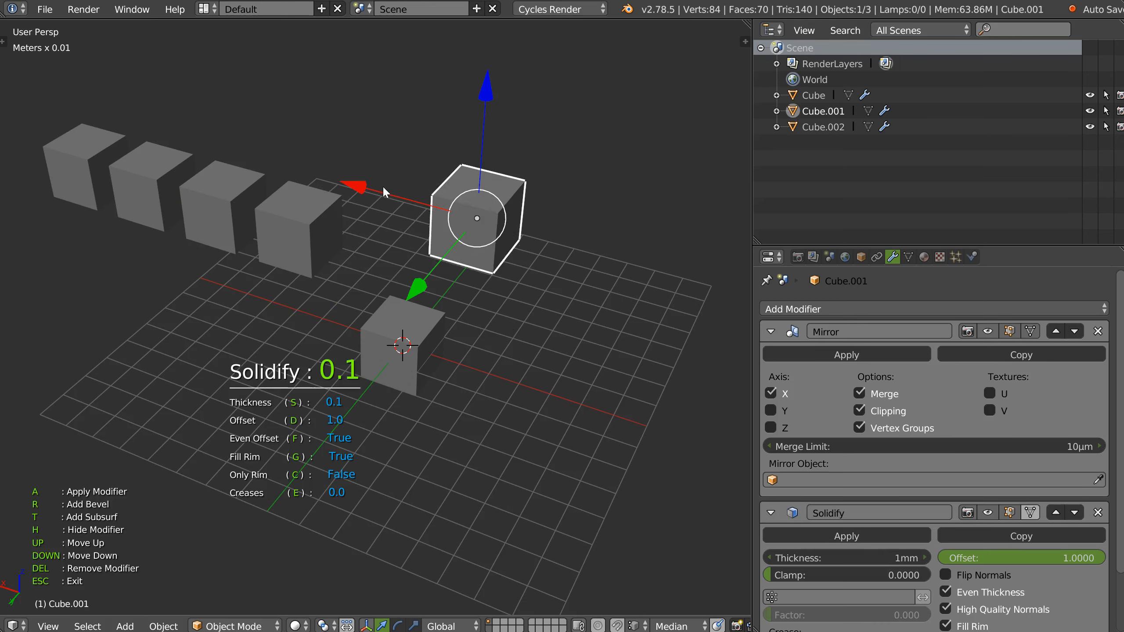
pyautogui.click(383, 187)
# - Select all three cube objects and apply all their modifiers at once from the RMB Pie Menu
pyautogui.moveTo(404, 316); pyautogui.dragTo(382, 315, button='middle')
pyautogui.keyDown('shift'); pyautogui.rightClick(312, 237); pyautogui.keyUp('shift')
pyautogui.keyDown('shift'); pyautogui.rightClick(382, 324); pyautogui.keyUp('shift')
pyautogui.rightClick(439, 326)
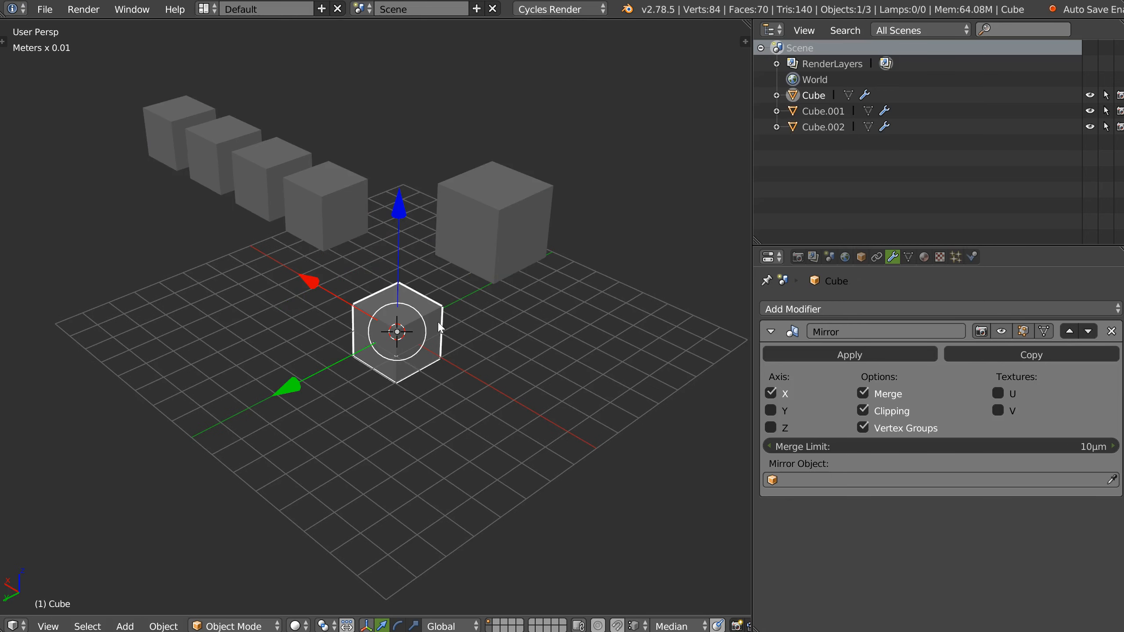
pyautogui.keyDown('shift'); pyautogui.click(477, 245); pyautogui.keyUp('shift')
pyautogui.keyDown('shift'); pyautogui.click(333, 224); pyautogui.keyUp('shift')
pyautogui.rightClick(429, 287)
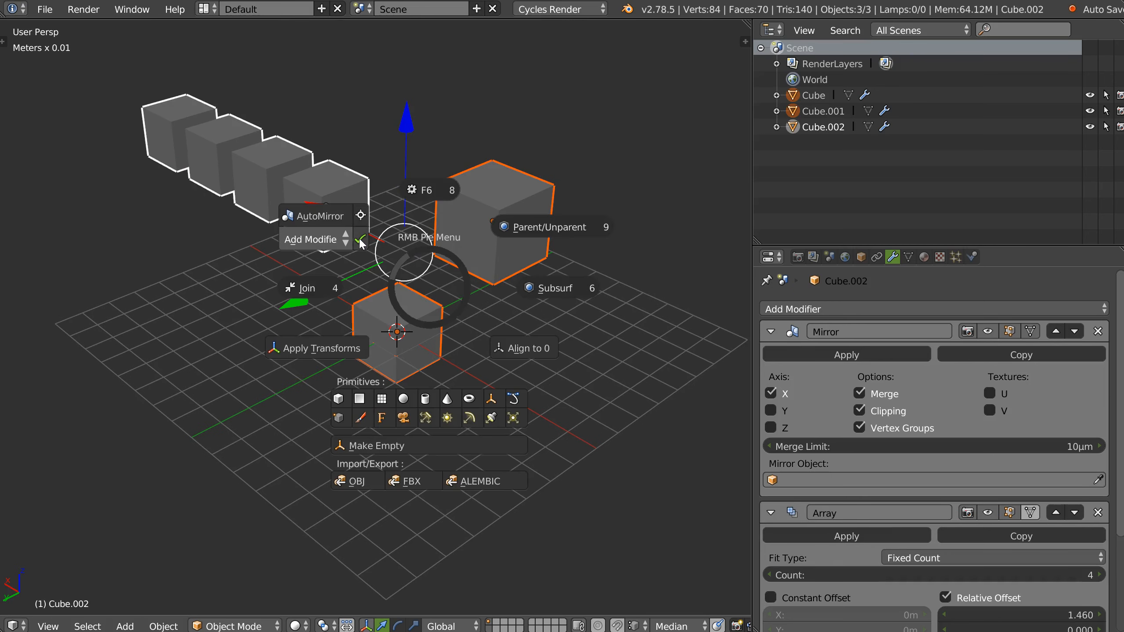
pyautogui.click(360, 239)
# - Check the modifier stack of each cube object and undo the modifier application
pyautogui.rightClick(480, 246)
pyautogui.rightClick(303, 218)
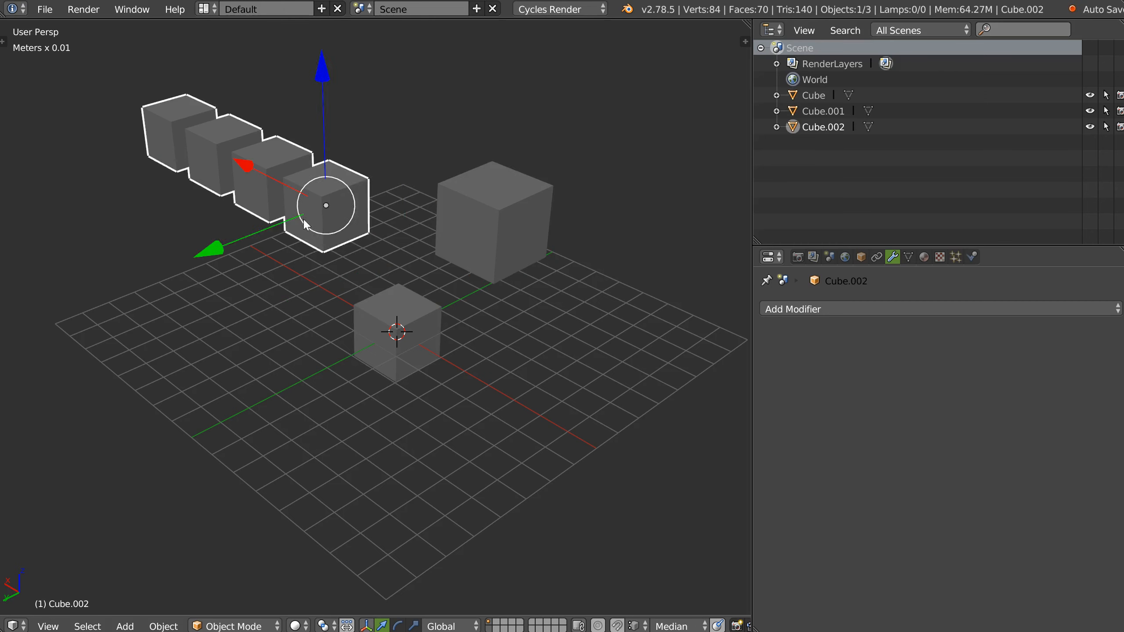
pyautogui.rightClick(386, 337)
pyautogui.hotkey('ctrl', 'z')
pyautogui.hotkey('ctrl', 'z')
pyautogui.hotkey('ctrl', 'z')
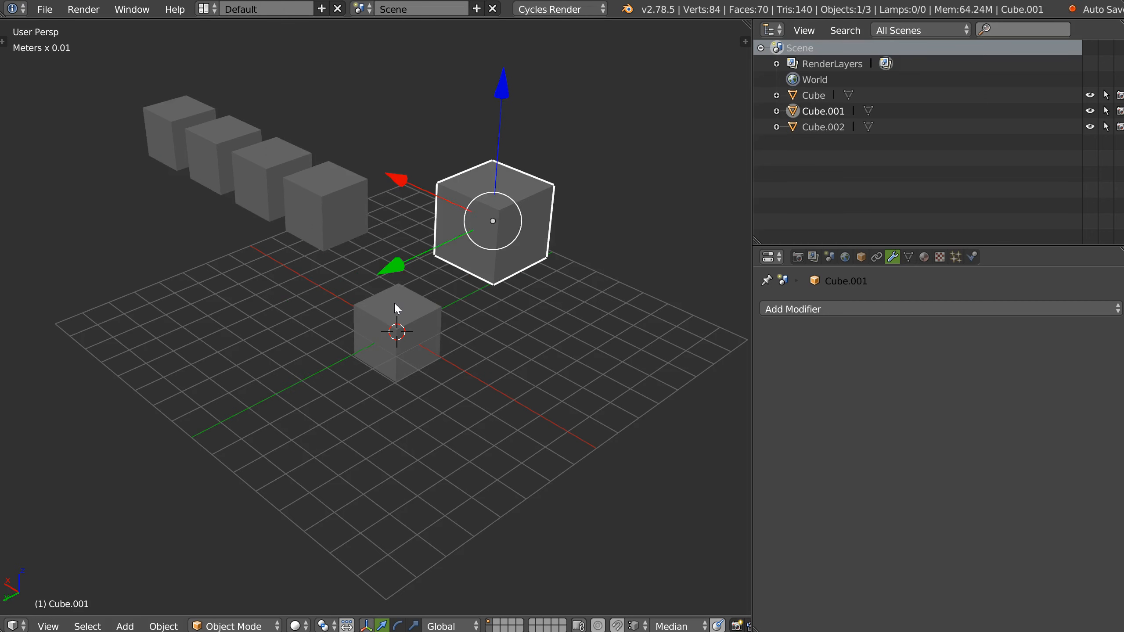
# - Remove all modifiers from the three selected cube objects and delete the objects
pyautogui.rightClick(418, 256)
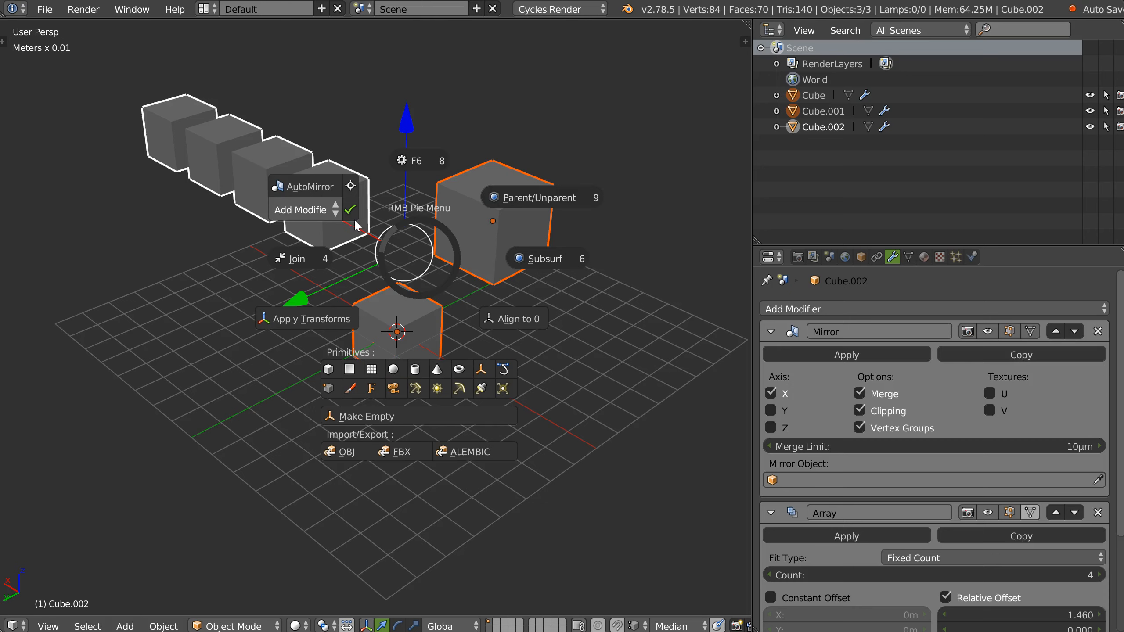
pyautogui.click(357, 224)
pyautogui.moveTo(402, 270); pyautogui.dragTo(420, 322, button='middle')
pyautogui.press('x')
pyautogui.click(441, 309)
# - Add a cube from the pie menu's primitives and place a duplicate of it behind the original
pyautogui.rightClick(433, 319)
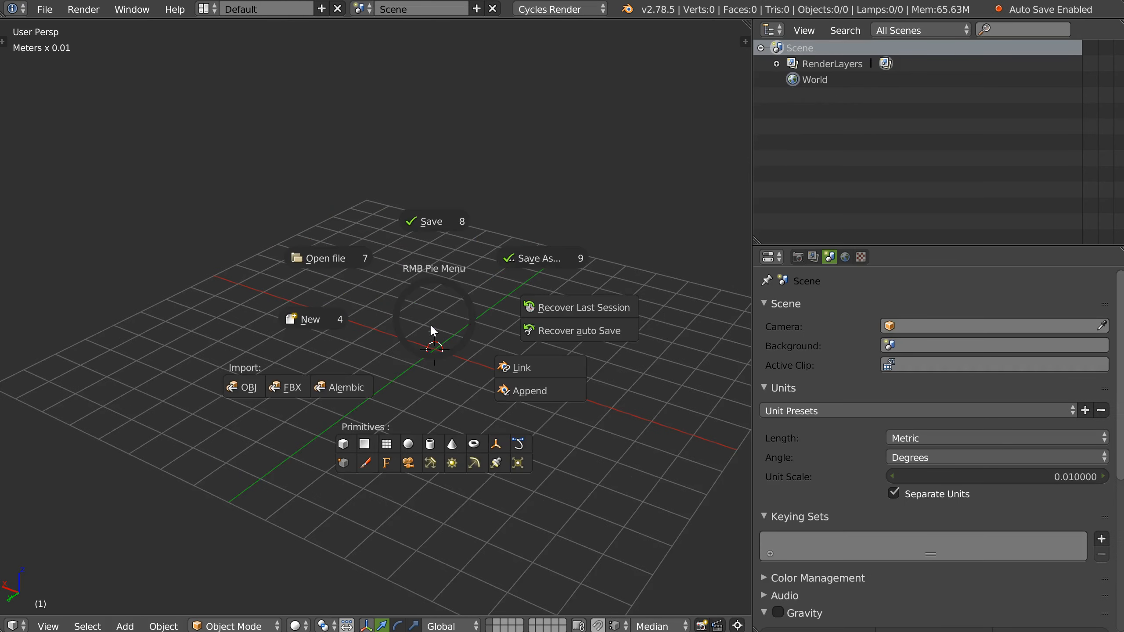
pyautogui.click(347, 446)
pyautogui.rightClick(456, 359)
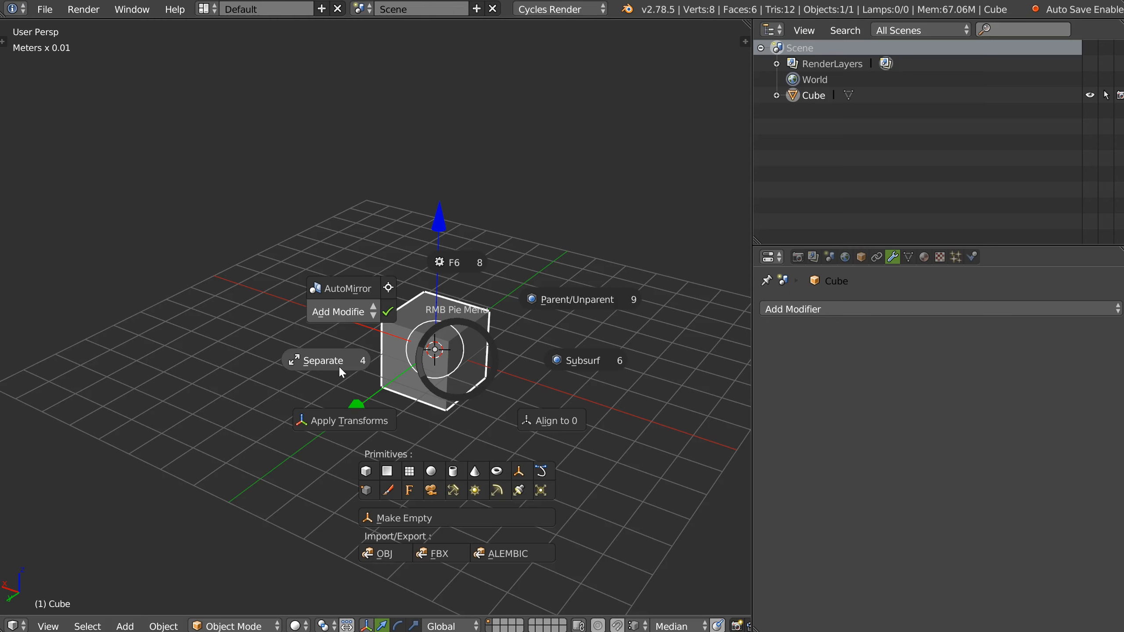
pyautogui.press('Escape')
pyautogui.keyDown('shift'); pyautogui.moveTo(429, 328); pyautogui.dragTo(410, 325, button='middle'); pyautogui.keyUp('shift')
pyautogui.hotkey('shift', 'd')
pyautogui.click(456, 302)
# - Join the two cubes into one object and separate them again by loose parts
pyautogui.keyDown('shift'); pyautogui.rightClick(441, 339); pyautogui.keyUp('shift')
pyautogui.scroll(3, 441, 339)
pyautogui.rightClick(509, 297)
pyautogui.click(398, 298)
pyautogui.moveTo(518, 299)
pyautogui.mouseDown(button='middle')
pyautogui.moveTo(531, 294)
pyautogui.moveTo(505, 306)
pyautogui.mouseUp(button='middle')
pyautogui.rightClick(530, 298)
pyautogui.click(419, 306)
# - Move one of the separated cubes on its own
pyautogui.scroll(-1, 502, 308)
pyautogui.rightClick(469, 311)
pyautogui.press('g')
pyautogui.click(507, 290)
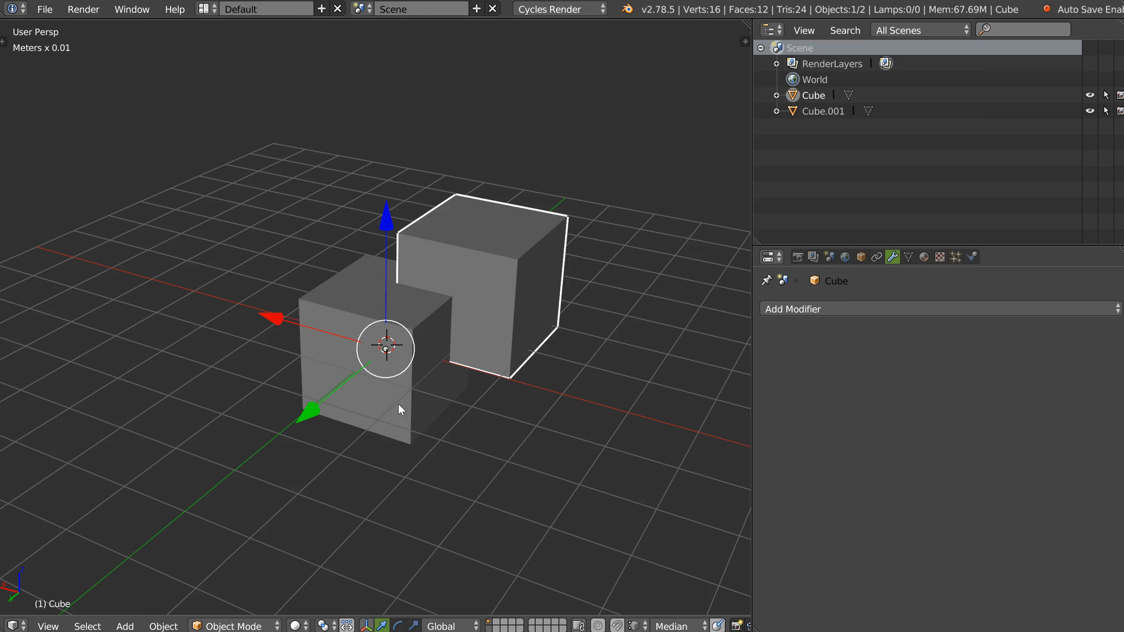
# - Delete both cubes and add a sphere from the pie menu's primitives
pyautogui.keyDown('shift'); pyautogui.rightClick(397, 402); pyautogui.keyUp('shift')
pyautogui.press('Delete')
pyautogui.rightClick(421, 354)
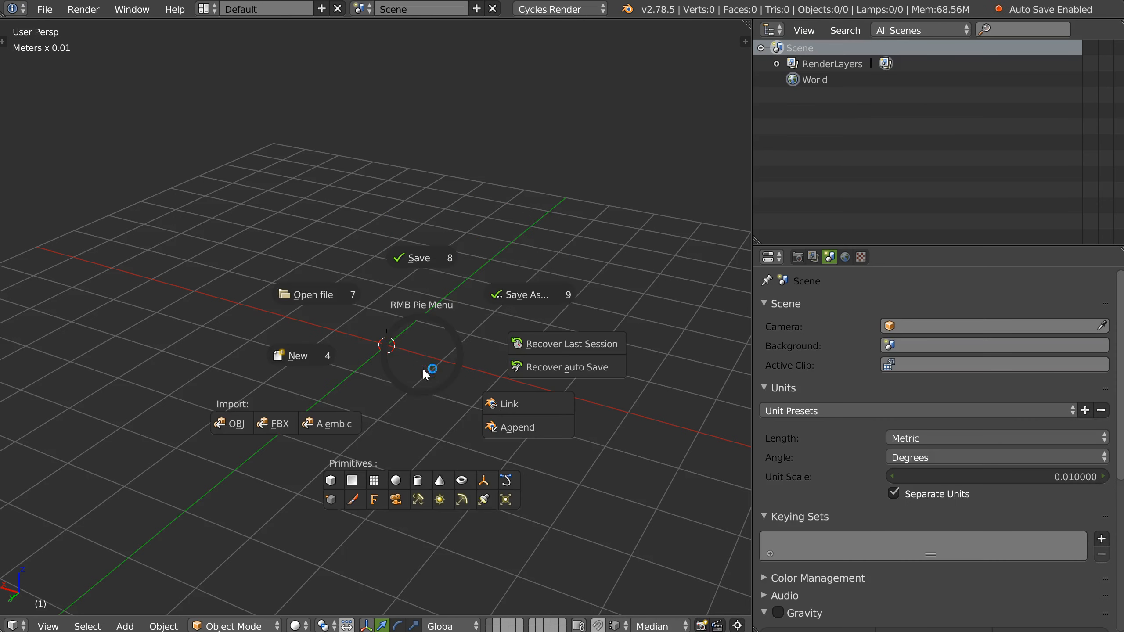
pyautogui.click(397, 481)
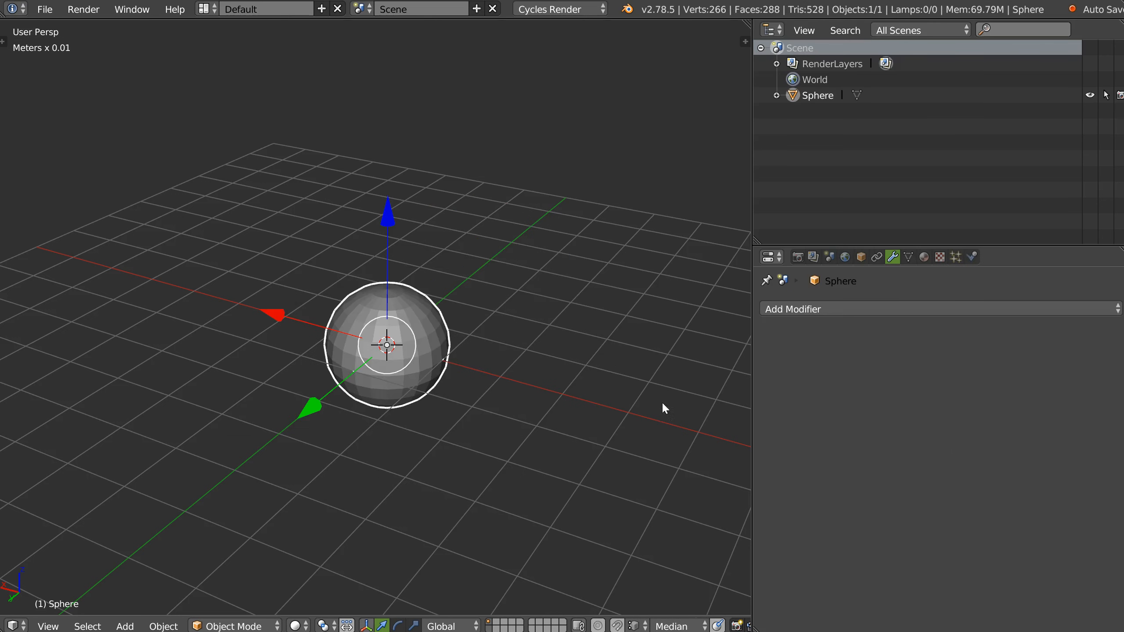
# - Switch the Properties area to User Preferences and bring the SEPARATE notes of the add-on into view
pyautogui.click(771, 257)
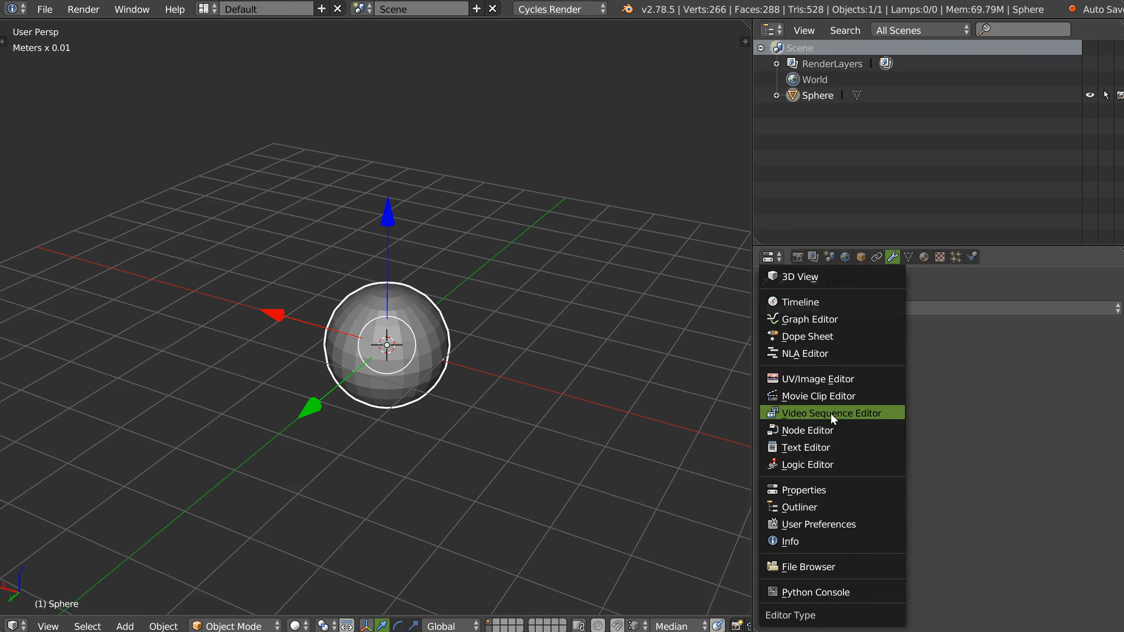
pyautogui.click(820, 524)
pyautogui.scroll(-8, 904, 529)
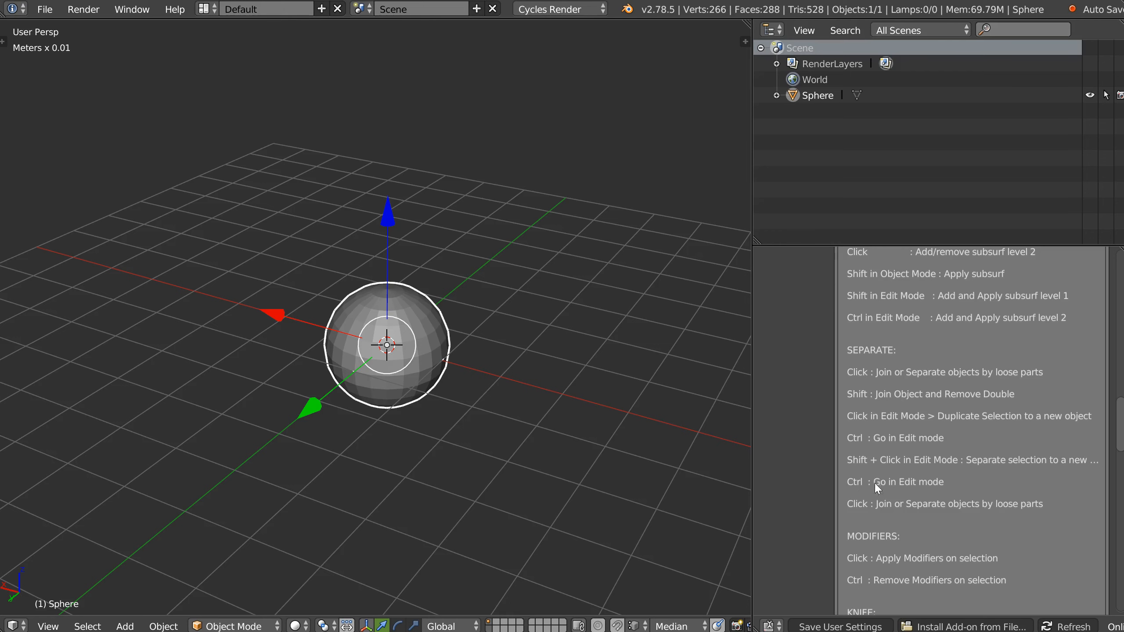
# - Enter Edit Mode on the sphere and select two horizontal face loops, one above and one below its middle
pyautogui.moveTo(355, 363); pyautogui.dragTo(369, 371, button='middle')
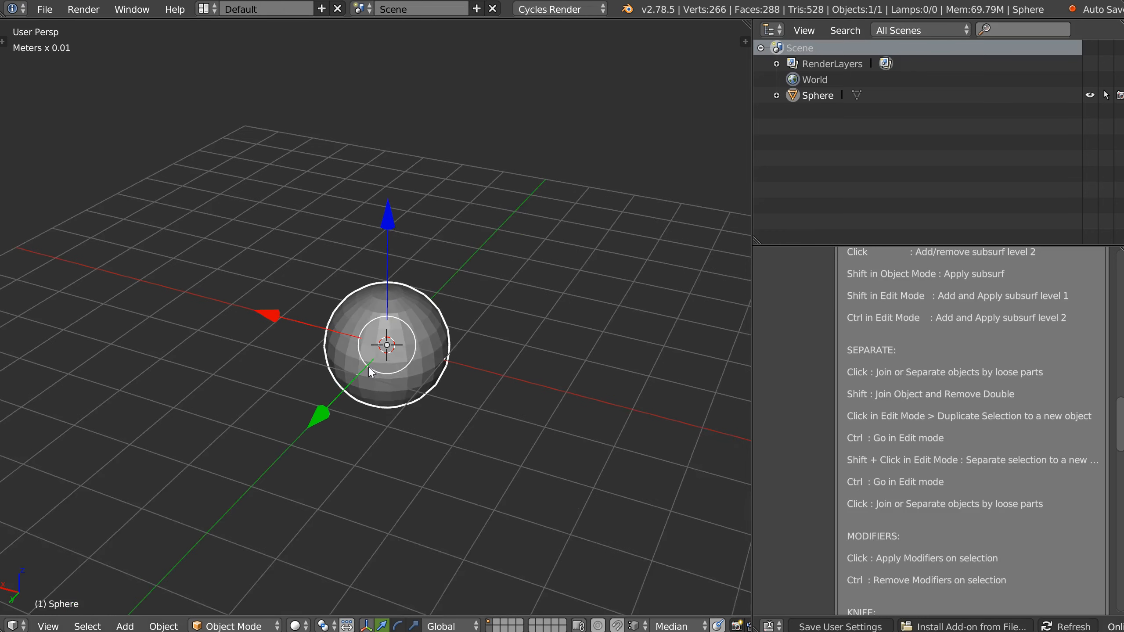
pyautogui.scroll(4, 370, 371)
pyautogui.press('Tab')
pyautogui.press('z')
pyautogui.keyDown('alt'); pyautogui.click(470, 332); pyautogui.keyUp('alt')
pyautogui.moveTo(470, 332)
pyautogui.mouseDown(button='middle')
pyautogui.moveTo(490, 382)
pyautogui.moveTo(502, 376)
pyautogui.mouseUp(button='middle')
pyautogui.keyDown('alt'); pyautogui.keyDown('shift'); pyautogui.click(490, 382); pyautogui.keyUp('shift'); pyautogui.keyUp('alt')
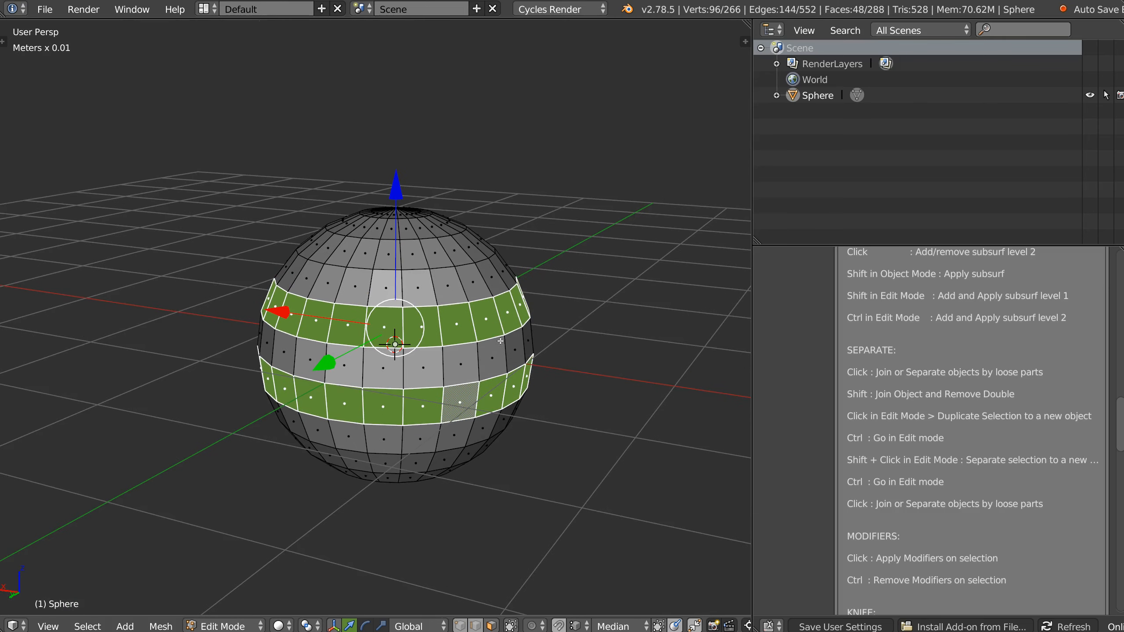
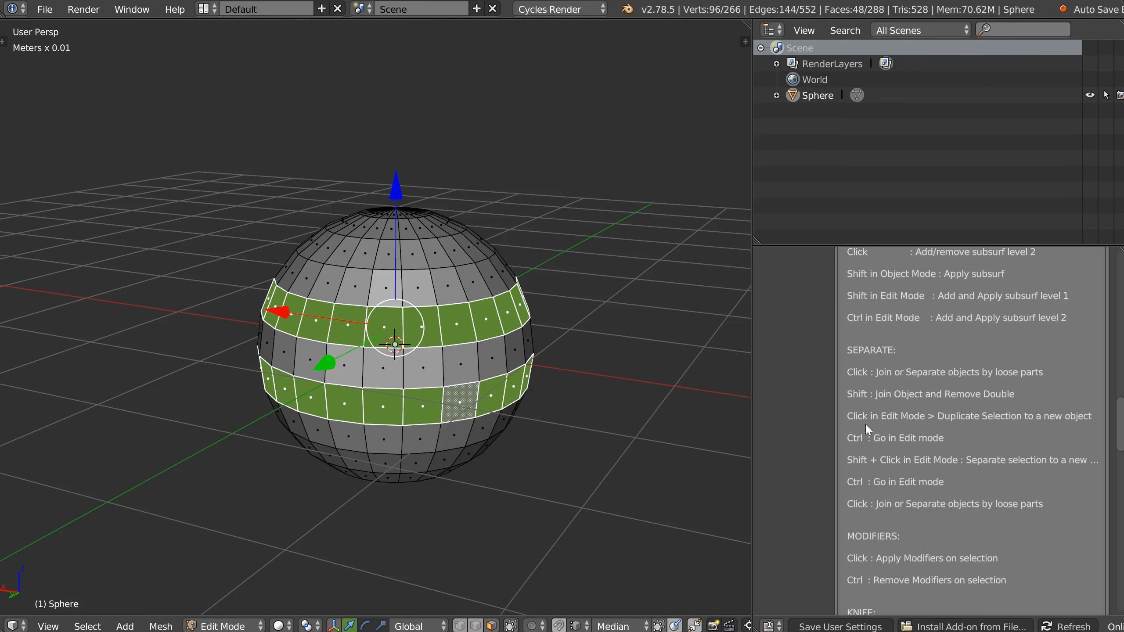
# - Duplicate the two selected face loops into a new object with Separate and try moving the sphere
pyautogui.rightClick(458, 354)
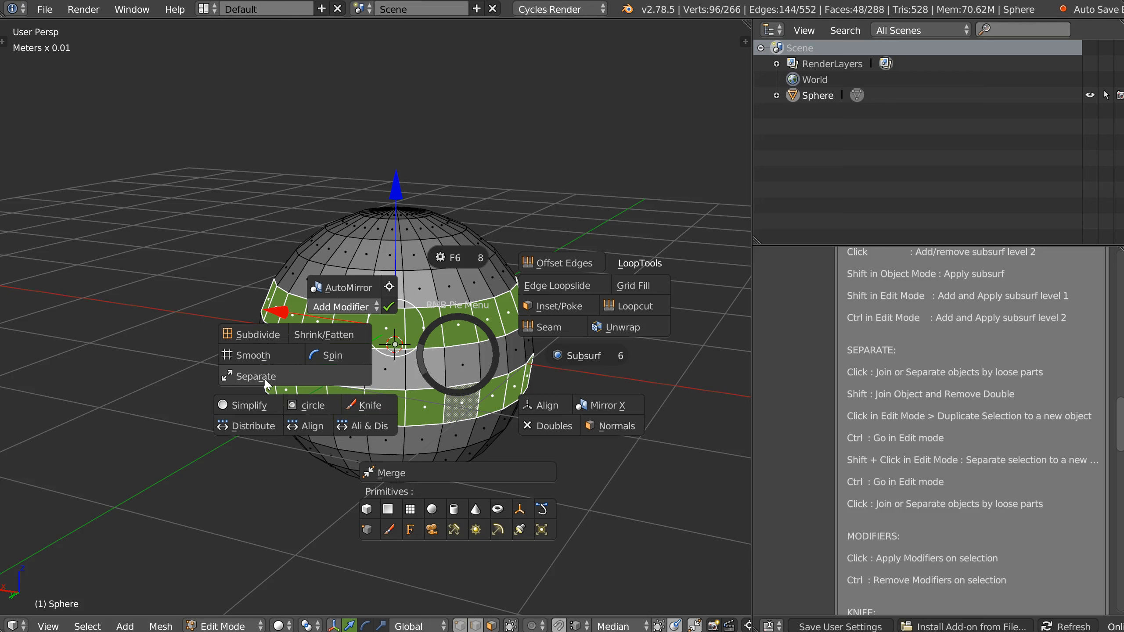
pyautogui.click(323, 375)
pyautogui.press('g')
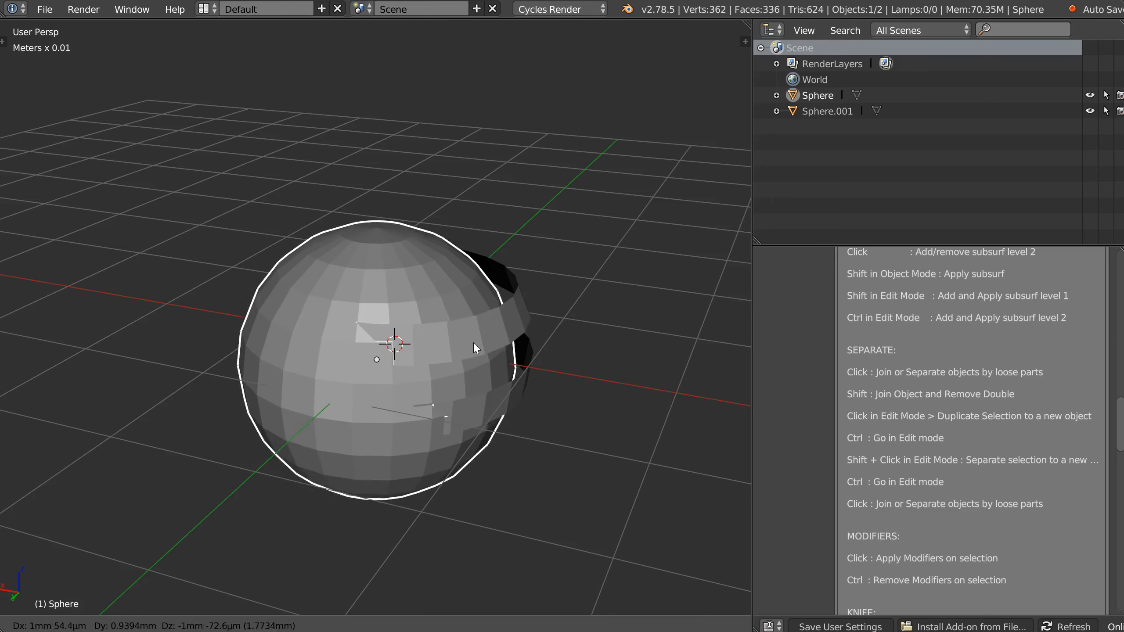
pyautogui.click(465, 367)
# - Select the duplicated face bands and delete them
pyautogui.rightClick(487, 325)
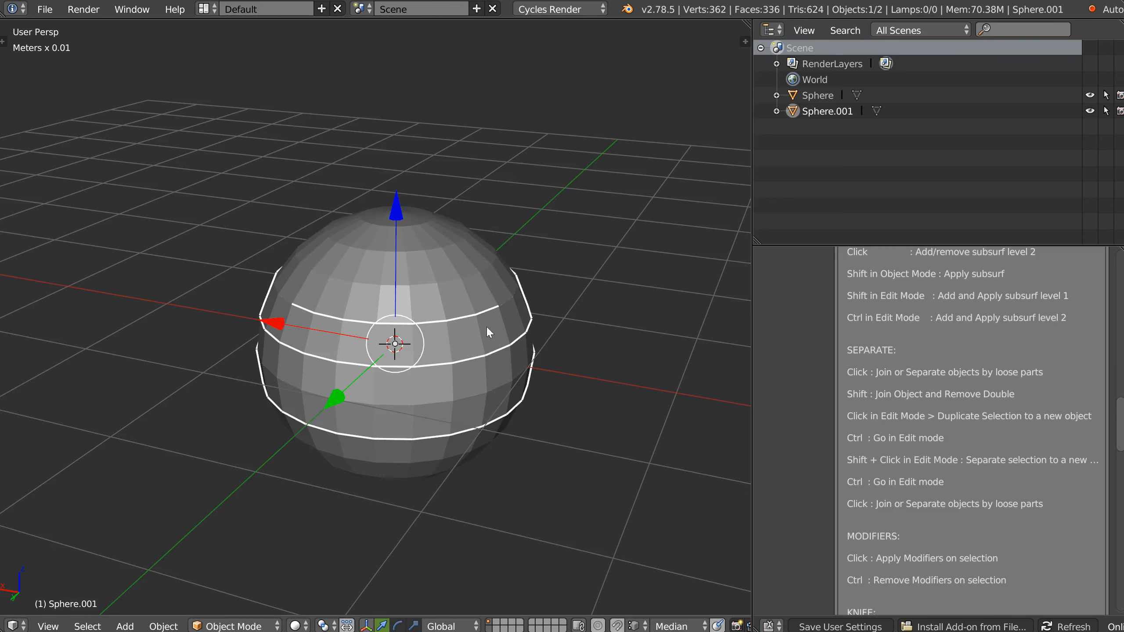
pyautogui.press('x')
pyautogui.click(444, 341)
pyautogui.click(439, 334)
# - Duplicate the sphere's selected face loops into a new object again and raise that object vertically
pyautogui.press('Tab')
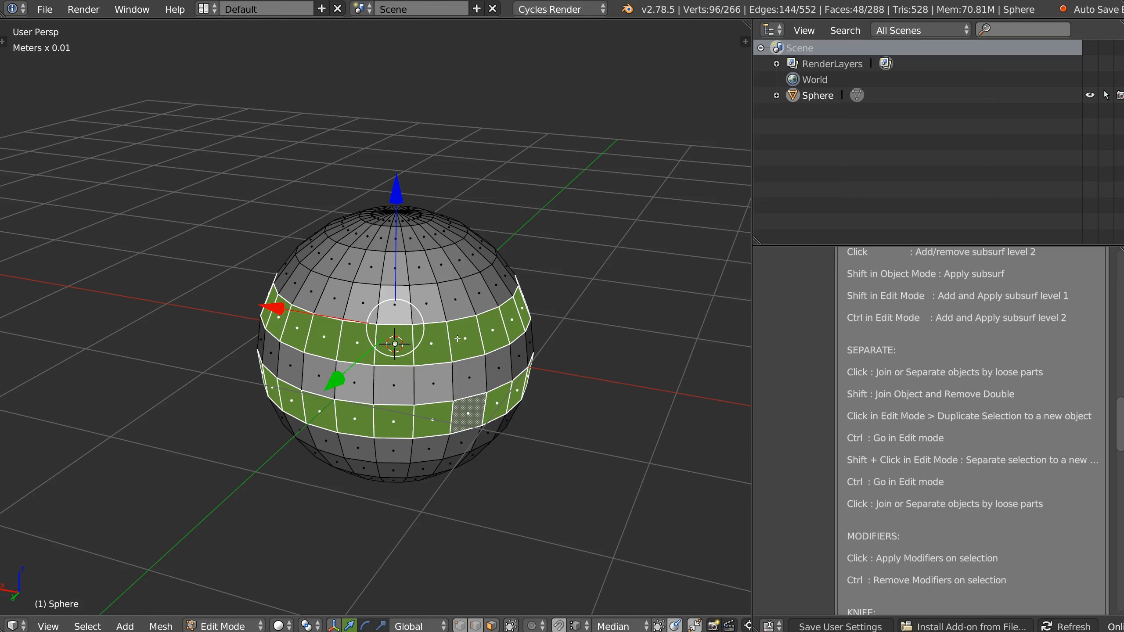
pyautogui.rightClick(455, 336)
pyautogui.moveTo(326, 363); pyautogui.dragTo(430, 300, button='middle')
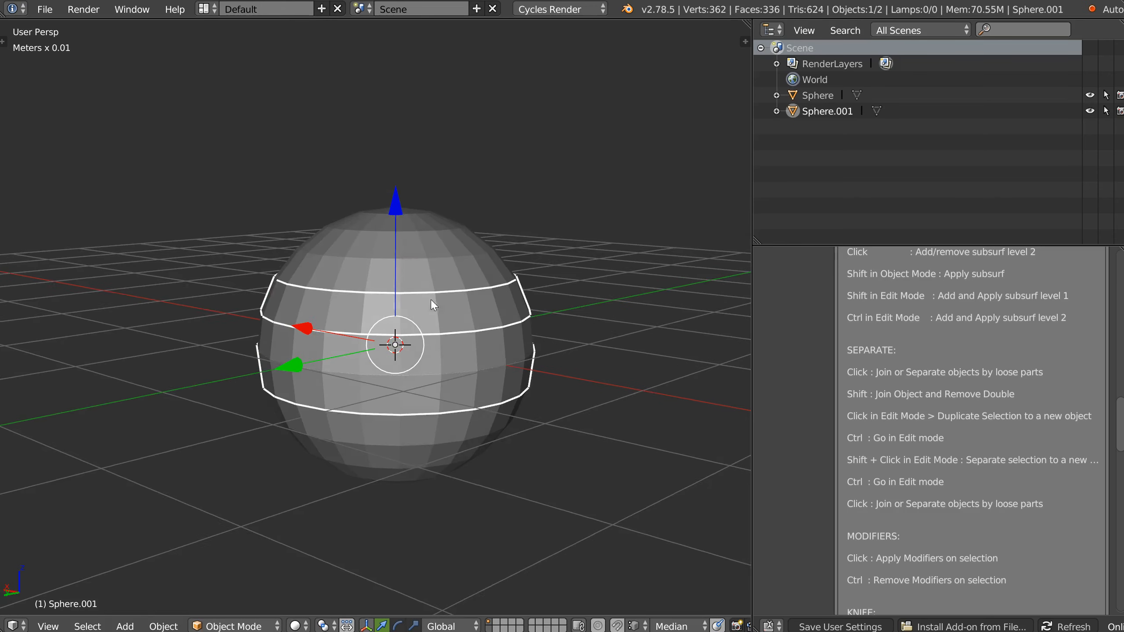
pyautogui.moveTo(393, 198); pyautogui.dragTo(353, 188)
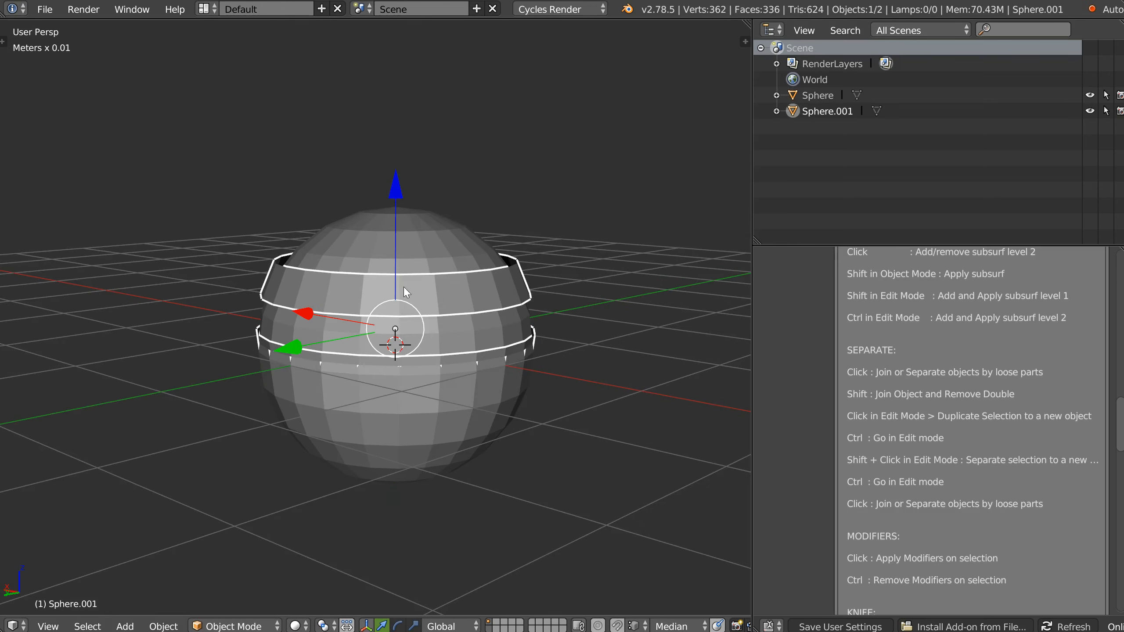
# - Delete the raised face-band object
pyautogui.press('x')
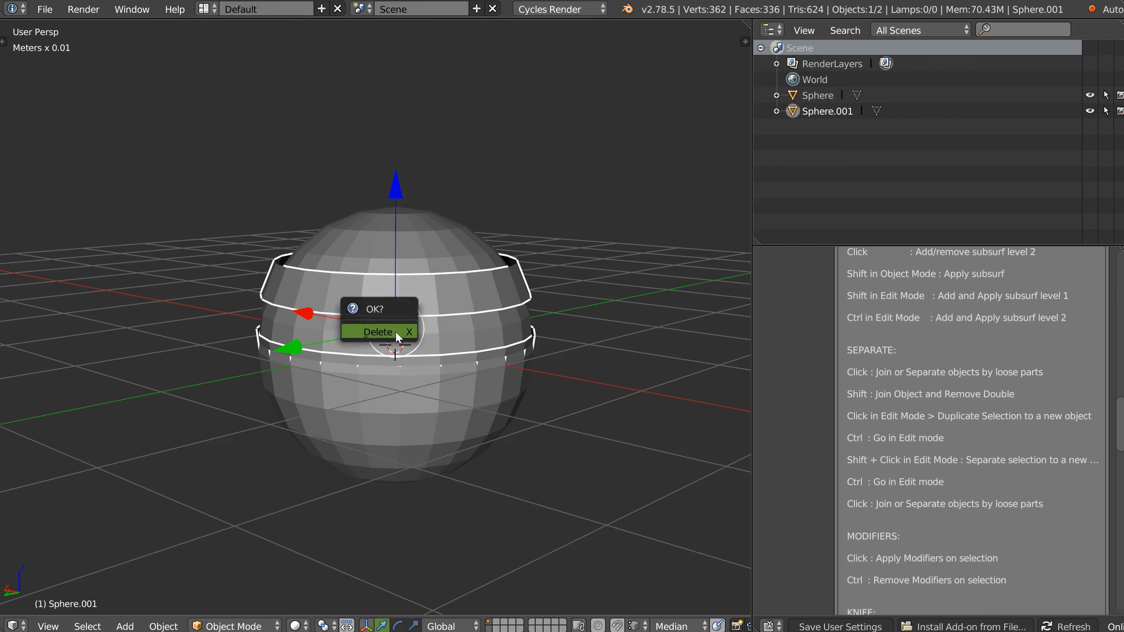
pyautogui.click(396, 333)
pyautogui.click(404, 329)
# - Duplicate the sphere's selected face loops with the Separate option that goes into Edit Mode on the new object
pyautogui.press('Tab')
pyautogui.click(469, 328)
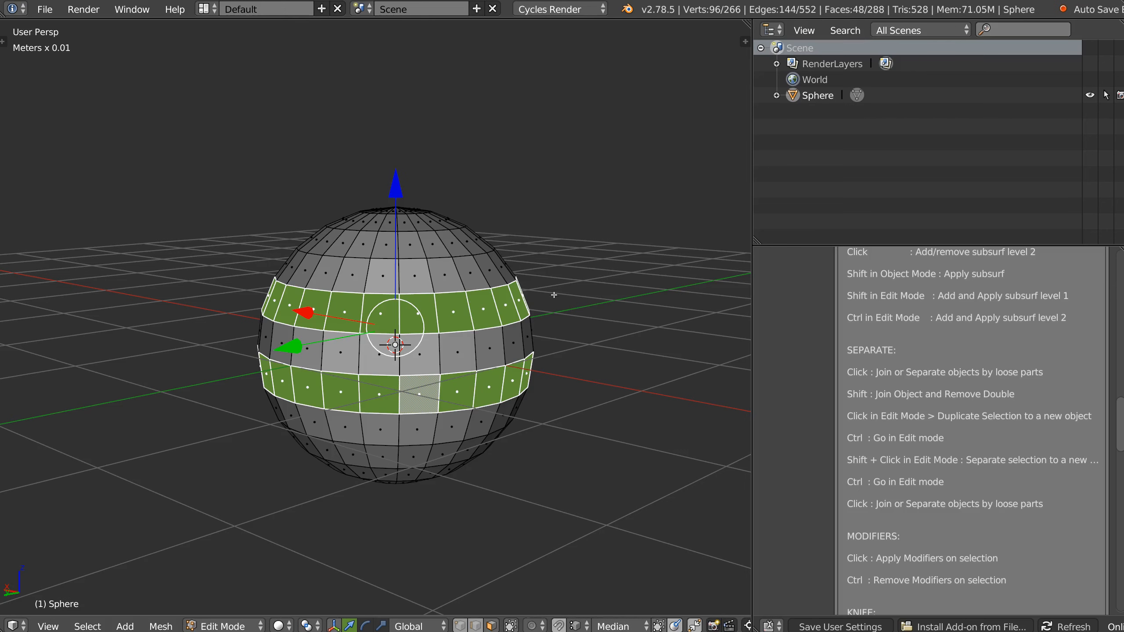
pyautogui.moveTo(423, 309); pyautogui.dragTo(444, 320, button='middle')
pyautogui.rightClick(444, 319)
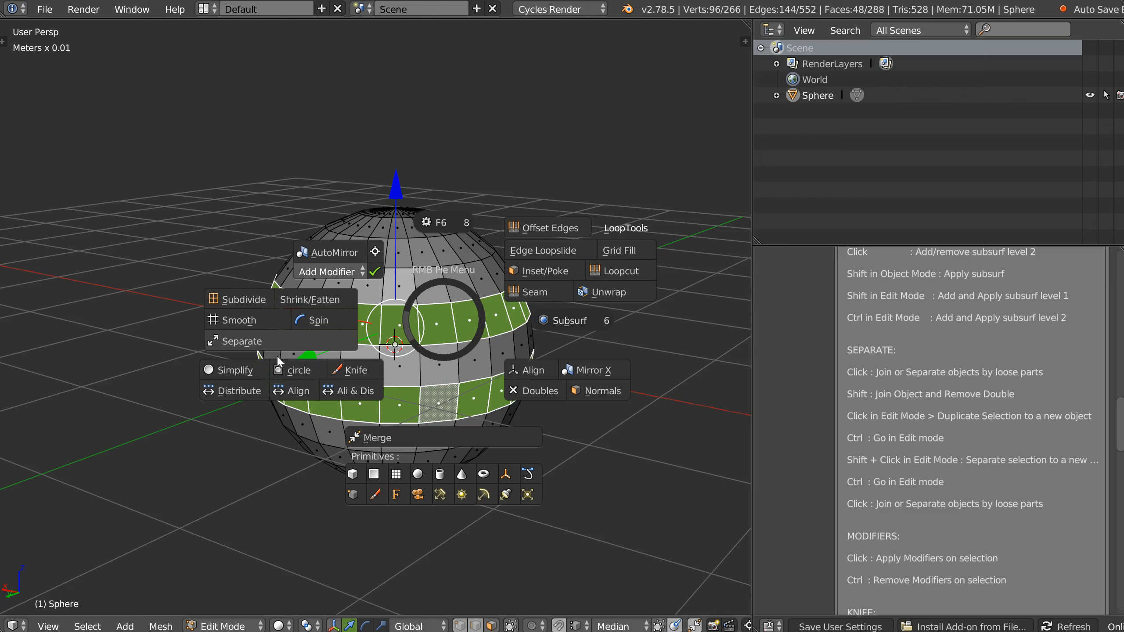
pyautogui.keyDown('ctrl'); pyautogui.click(272, 341); pyautogui.keyUp('ctrl')
pyautogui.moveTo(460, 322)
pyautogui.mouseDown()
pyautogui.moveTo(480, 331)
pyautogui.moveTo(446, 309)
pyautogui.mouseUp()
pyautogui.rightClick(446, 309)
pyautogui.moveTo(396, 346); pyautogui.dragTo(423, 309, button='middle')
# - Return to Object Mode and delete the new face-band object, keeping the full sphere
pyautogui.press('Tab')
pyautogui.keyDown('shift'); pyautogui.moveTo(397, 360); pyautogui.dragTo(413, 340, button='middle'); pyautogui.keyUp('shift')
pyautogui.press('x')
pyautogui.click(403, 345)
pyautogui.click(401, 348)
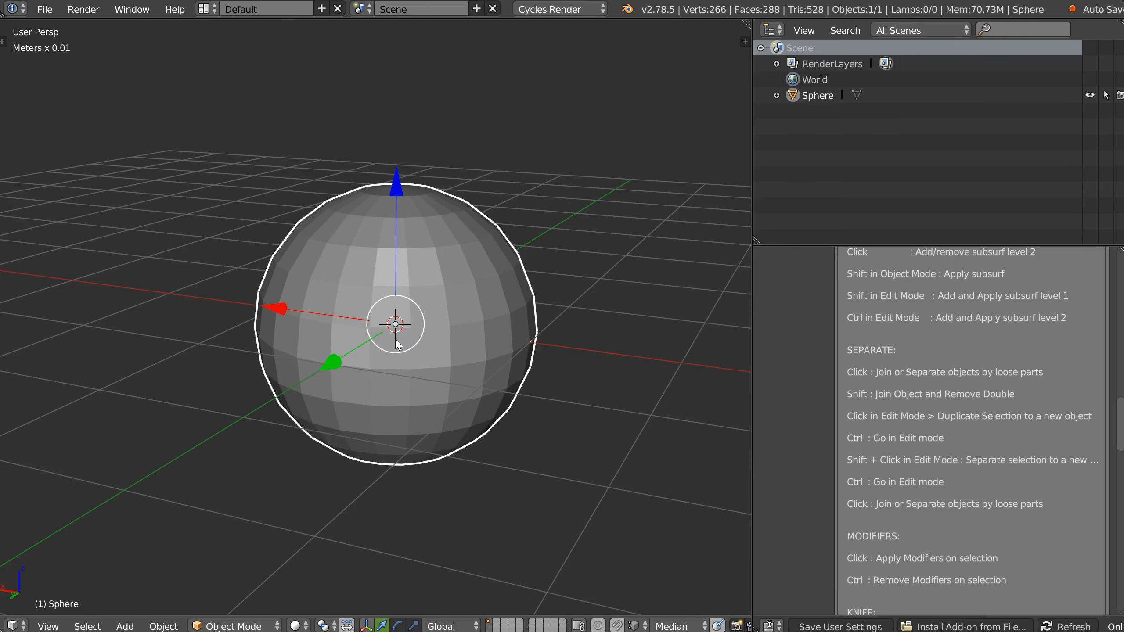
# - Separate the selected face loops out of the sphere into their own object and move it along the Z axis
pyautogui.rightClick(410, 314)
pyautogui.press('Tab')
pyautogui.rightClick(440, 328)
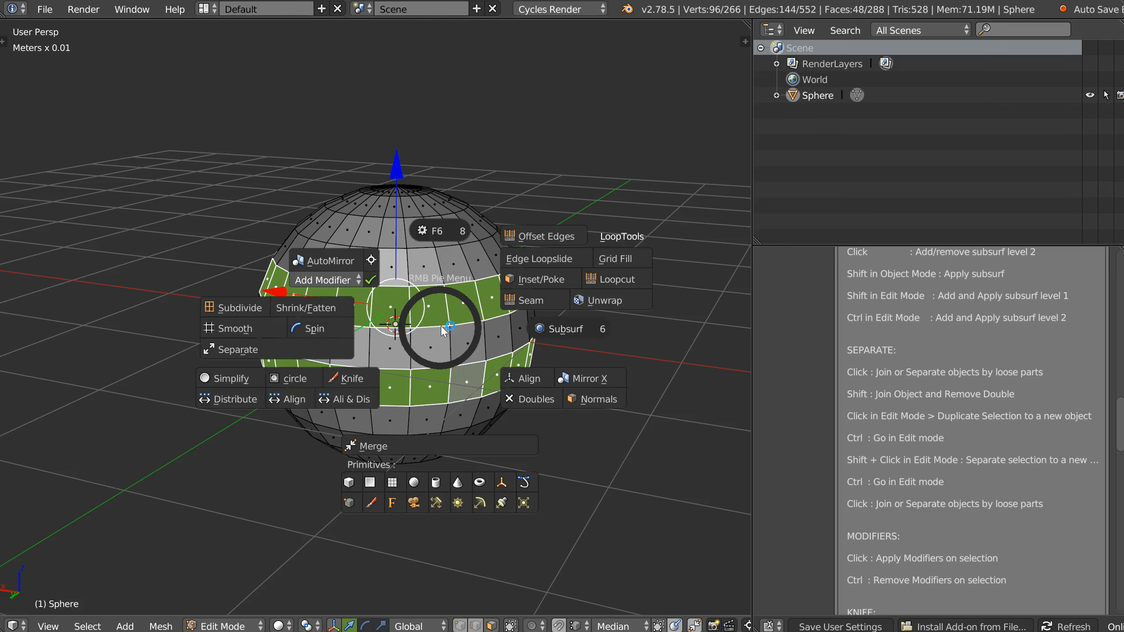
pyautogui.rightClick(464, 314)
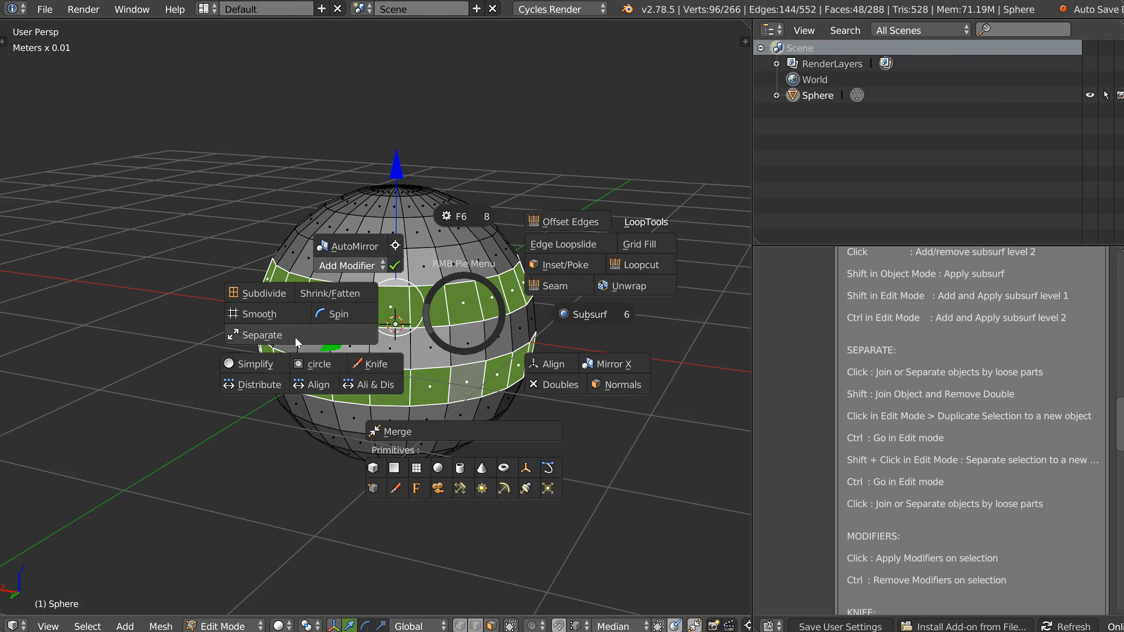
pyautogui.click(295, 335)
pyautogui.press('g')
pyautogui.press('z')
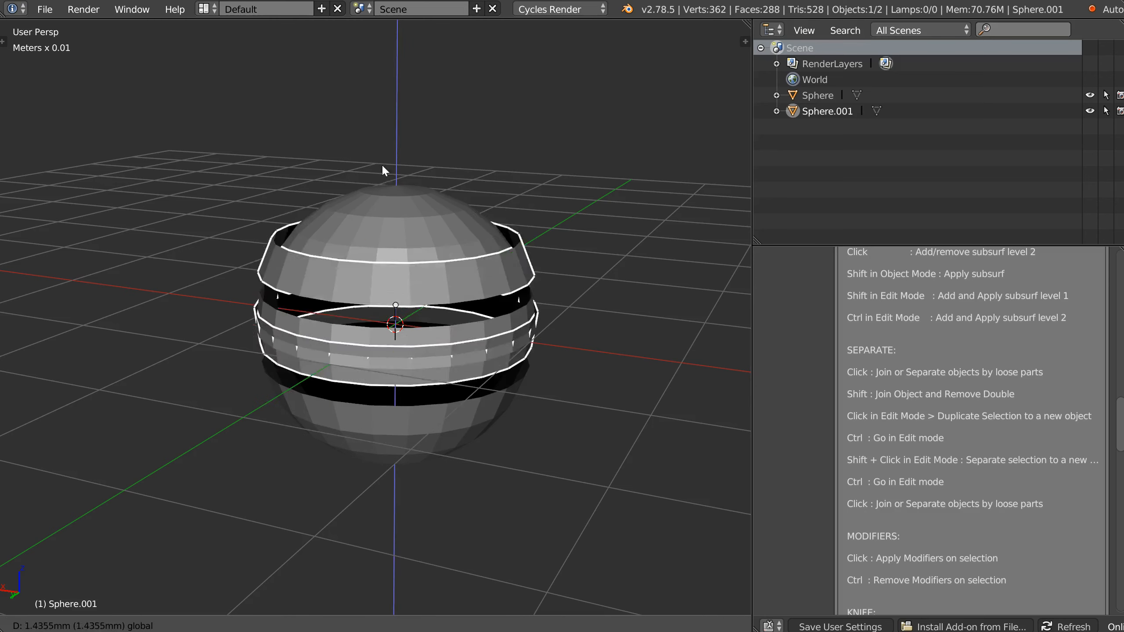
pyautogui.click(359, 194)
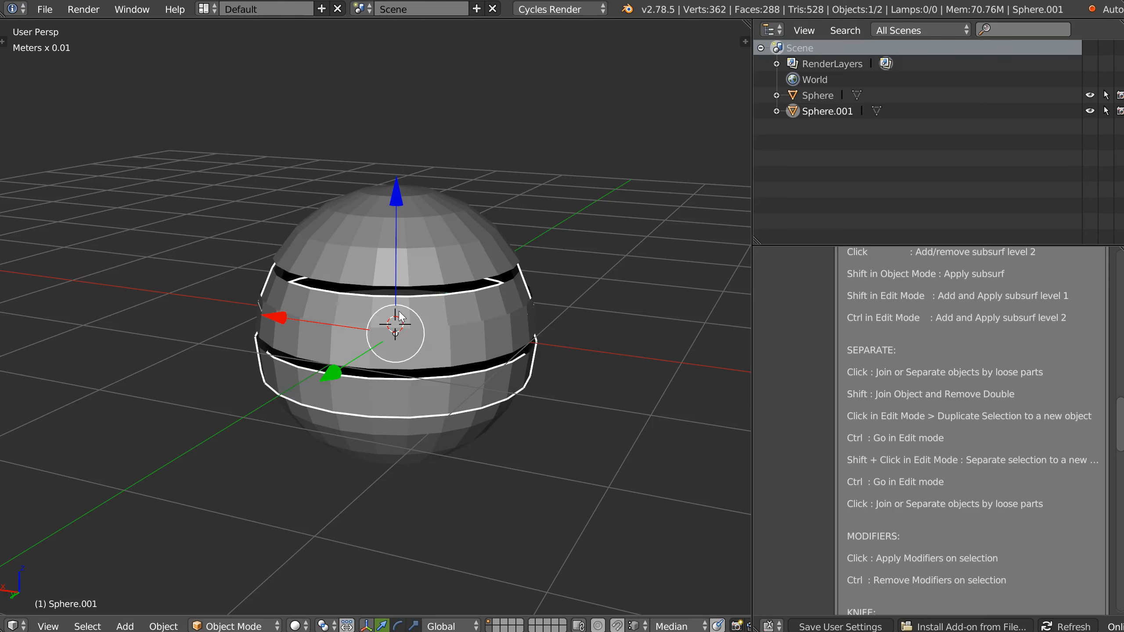
# - Undo the move and the separation of the face bands, returning to the full sphere in Edit Mode with both loops selected
pyautogui.hotkey('ctrl', 'z')
pyautogui.hotkey('ctrl', 'z')
pyautogui.press('Tab')
pyautogui.press('Escape')
pyautogui.press('Tab')
pyautogui.click(528, 307)
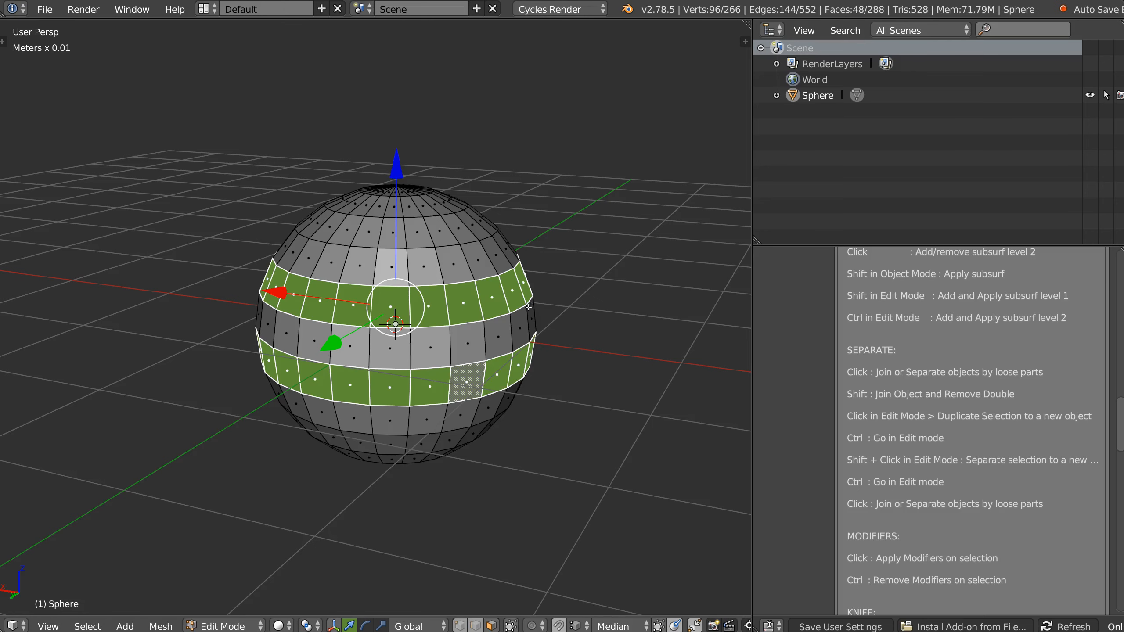
# - Separate the selected face loops into a new object with the option that enters Edit Mode on it, and return to Object Mode
pyautogui.rightClick(439, 318)
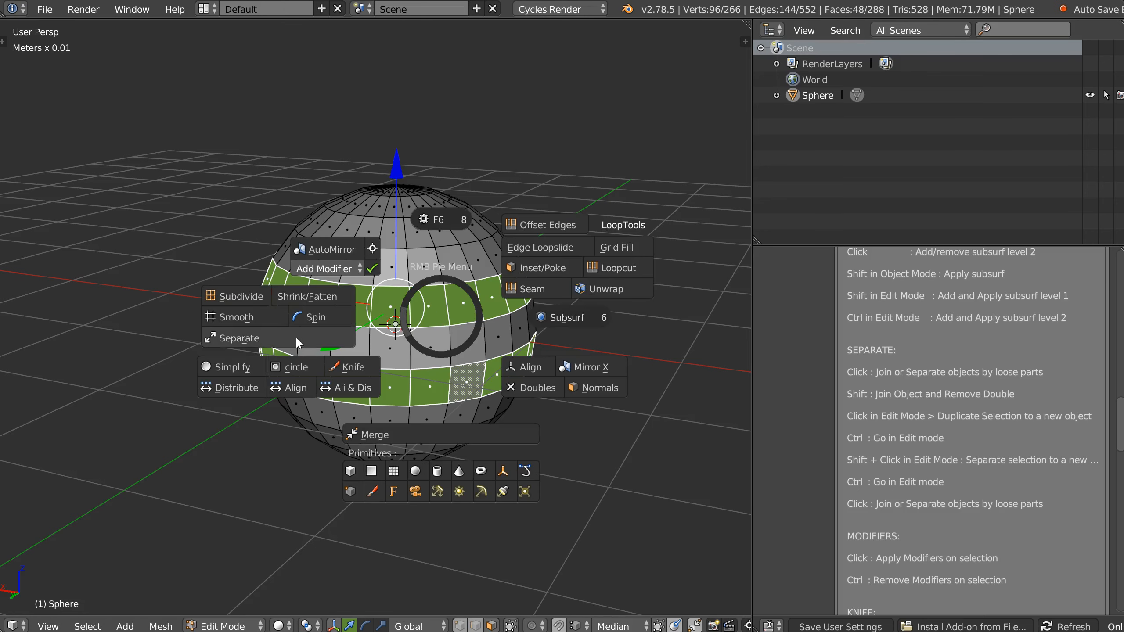
pyautogui.click(299, 341)
pyautogui.moveTo(448, 308)
pyautogui.mouseDown()
pyautogui.moveTo(455, 385)
pyautogui.moveTo(434, 299)
pyautogui.mouseUp()
pyautogui.rightClick(434, 299)
pyautogui.rightClick(442, 308)
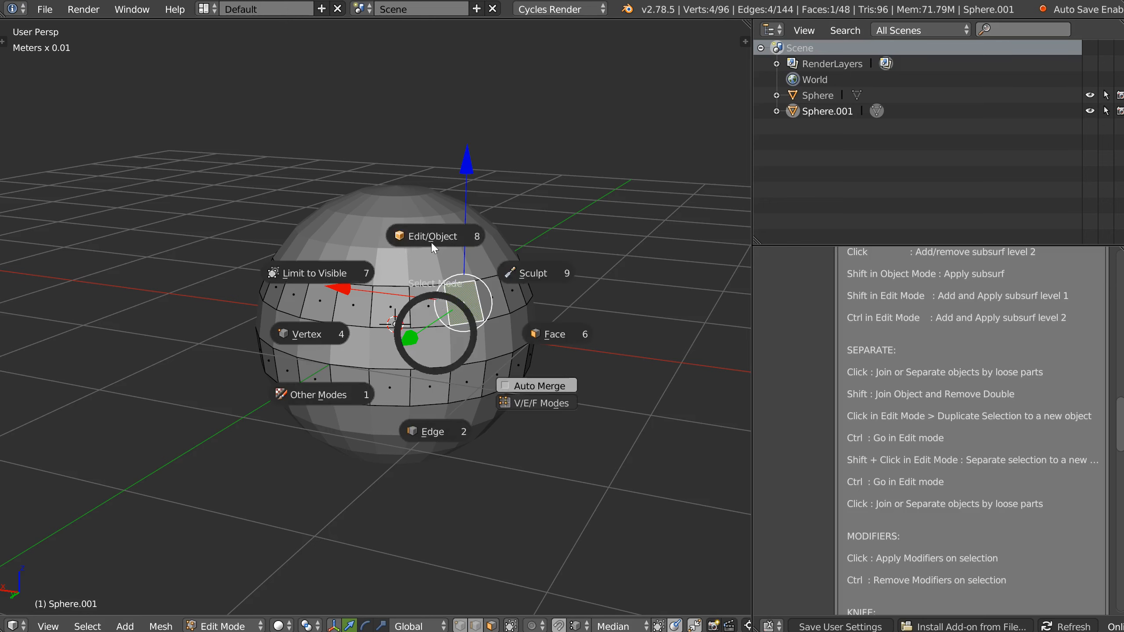
pyautogui.click(479, 248)
# - Select the sphere together with the separated face bands and join them with doubles removed
pyautogui.keyDown('shift'); pyautogui.rightClick(486, 256); pyautogui.keyUp('shift')
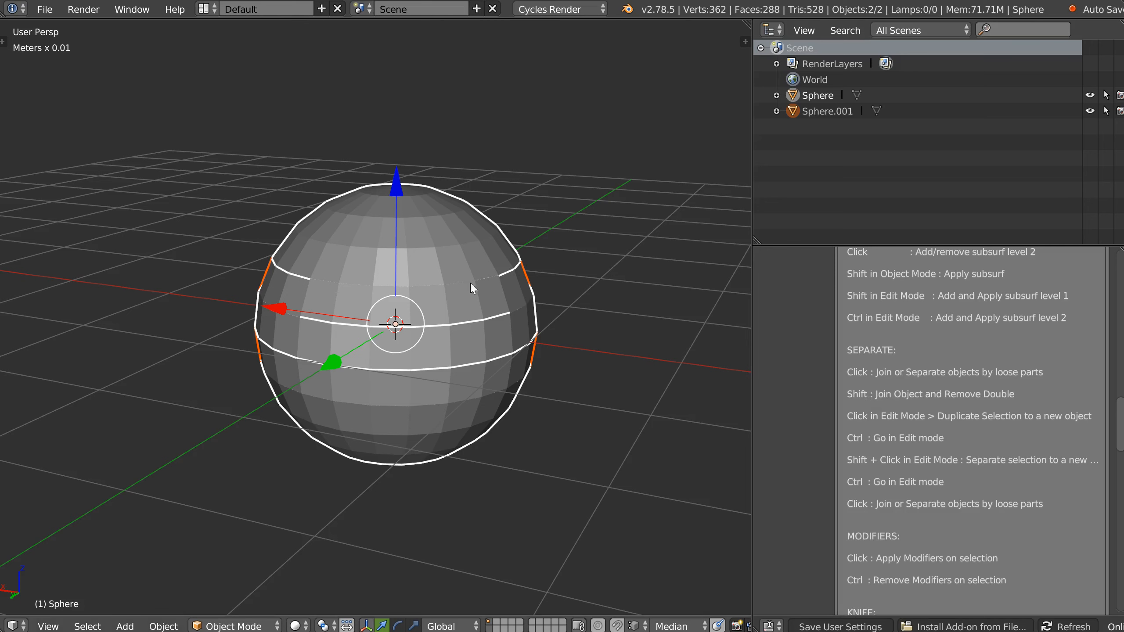
pyautogui.rightClick(442, 320)
pyautogui.click(323, 325)
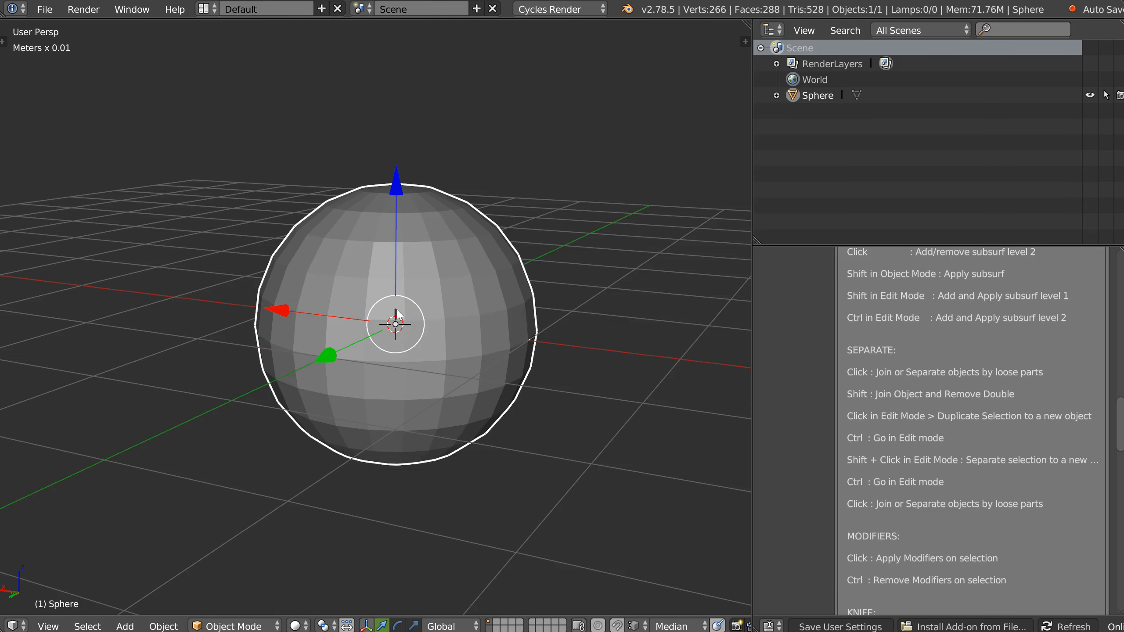
# - Examine the joined sphere's mesh in Edit Mode and from several angles in Object Mode
pyautogui.moveTo(397, 310); pyautogui.dragTo(399, 327, button='middle')
pyautogui.scroll(3, 447, 278)
pyautogui.press('Tab')
pyautogui.moveTo(469, 283); pyautogui.dragTo(467, 326, button='right')
pyautogui.rightClick(465, 324)
pyautogui.press('Tab')
pyautogui.click(451, 252)
pyautogui.scroll(-3, 469, 274)
pyautogui.moveTo(424, 329); pyautogui.dragTo(373, 250, button='middle')
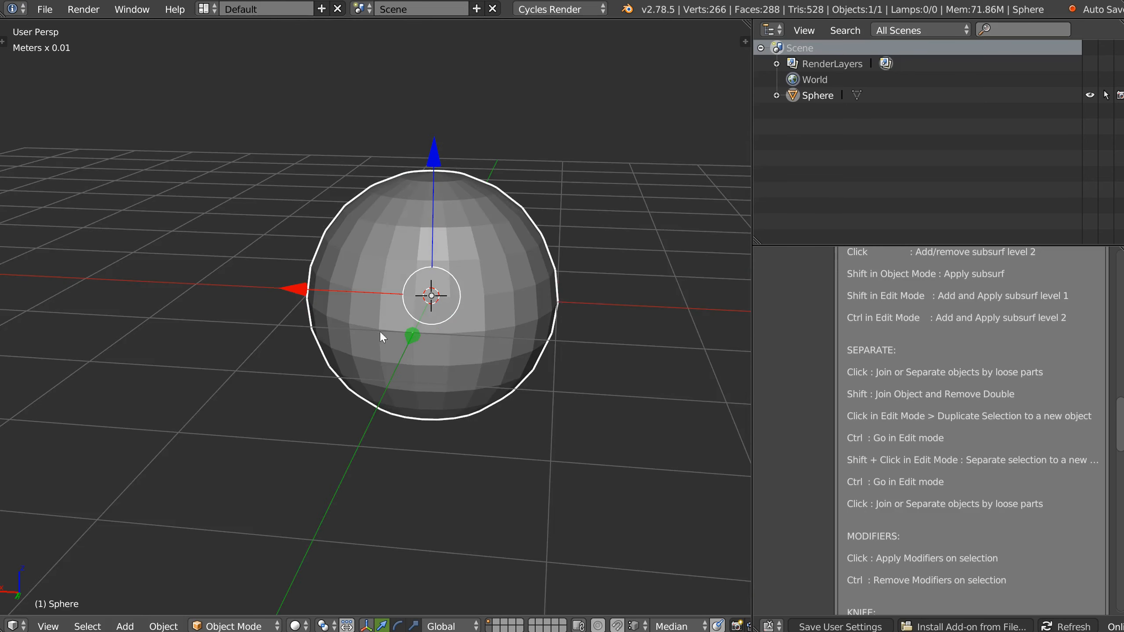
pyautogui.moveTo(432, 315); pyautogui.dragTo(463, 355, button='middle')
# - Duplicate the sphere, place the copy behind the grid's center and scale it
pyautogui.rightClick(439, 325)
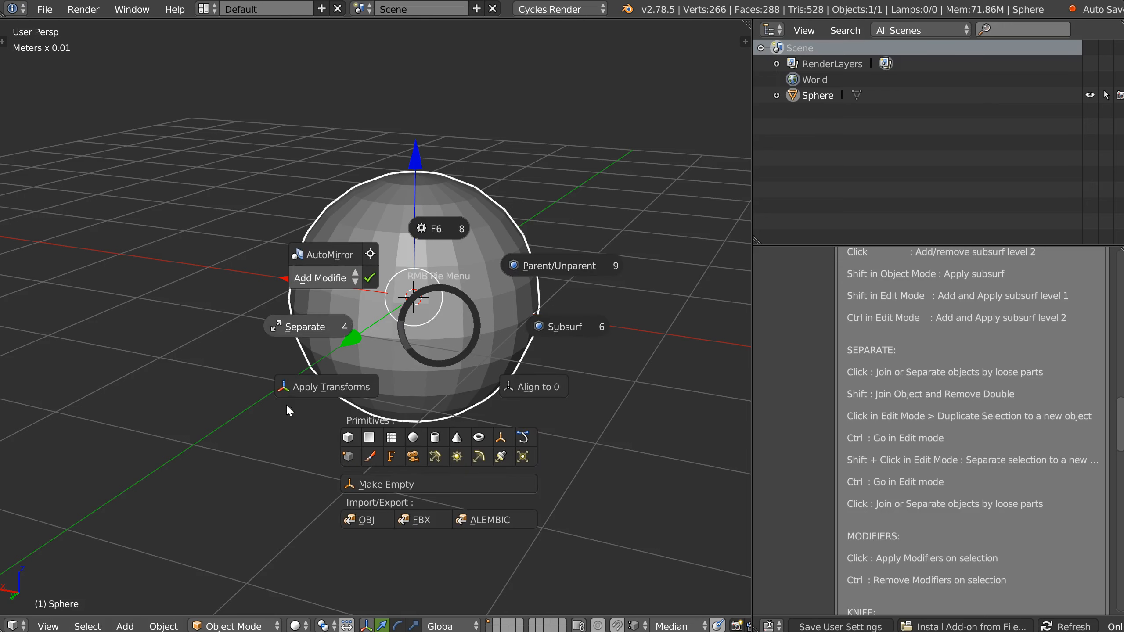
pyautogui.press('Escape')
pyautogui.scroll(-5, 483, 295)
pyautogui.keyDown('shift'); pyautogui.moveTo(452, 281); pyautogui.dragTo(393, 364, button='middle'); pyautogui.keyUp('shift')
pyautogui.hotkey('shift', 'd')
pyautogui.click(327, 198)
pyautogui.moveTo(363, 201); pyautogui.dragTo(477, 234, button='middle')
pyautogui.press('s')
pyautogui.click(421, 227)
# - Move the original sphere away from the world origin to about X -3.21 cm, Y -1.22 cm, Z 3.08 cm
pyautogui.moveTo(411, 244); pyautogui.dragTo(541, 253, button='middle')
pyautogui.click(432, 378)
pyautogui.press('g')
pyautogui.click(659, 184)
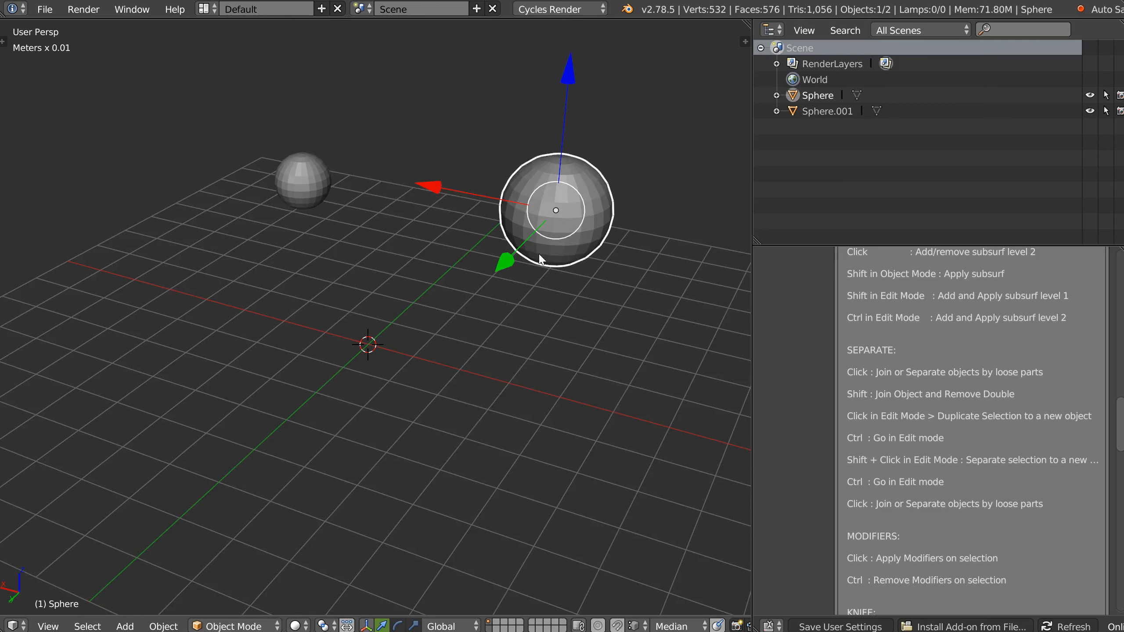
# - Try Apply Transforms on the moved sphere and undo it
pyautogui.rightClick(541, 253)
pyautogui.click(414, 317)
pyautogui.moveTo(447, 274); pyautogui.dragTo(537, 246, button='middle')
pyautogui.hotkey('ctrl', 'z')
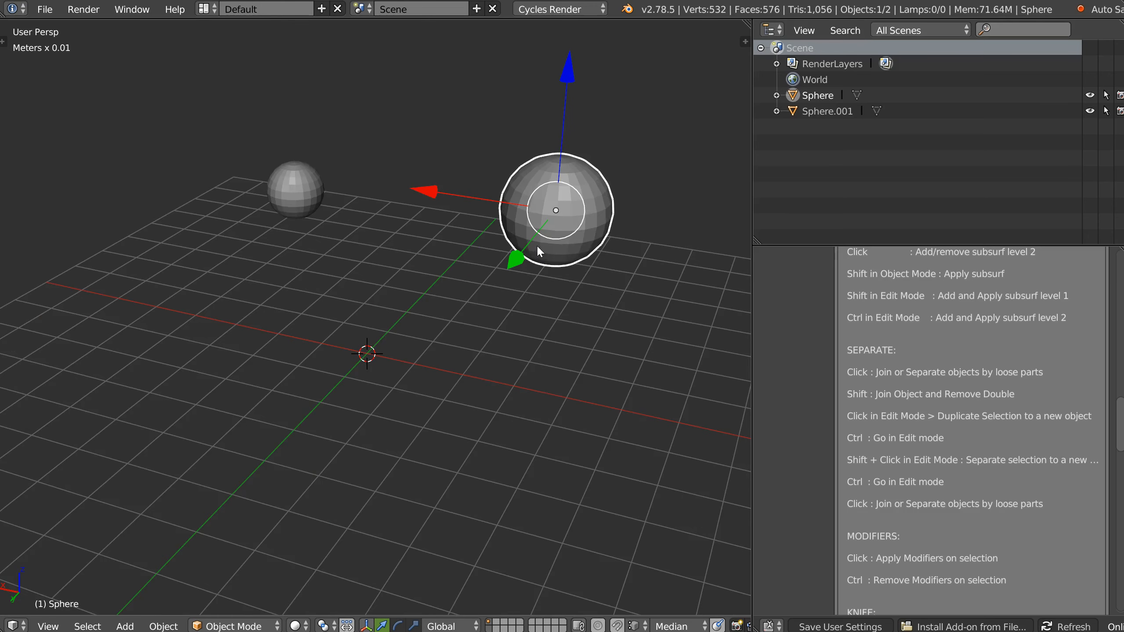
# - Show the sphere's location, rotation and scale values and run Apply Transforms on it
pyautogui.press('n')
pyautogui.click(642, 33)
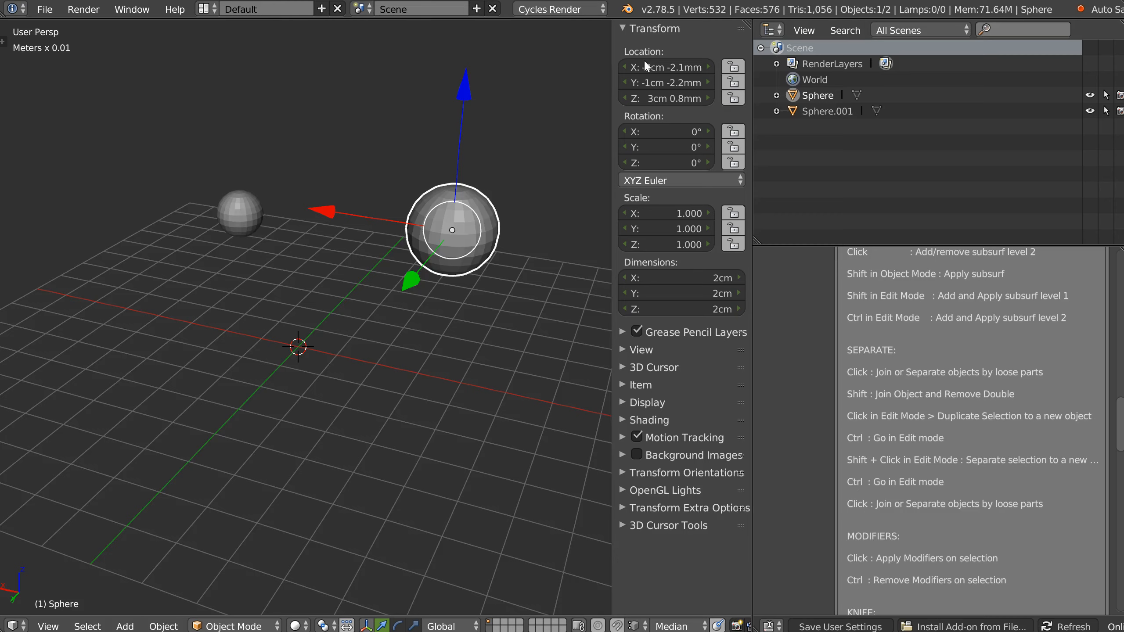
pyautogui.moveTo(444, 245); pyautogui.dragTo(462, 232, button='middle')
pyautogui.rightClick(462, 233)
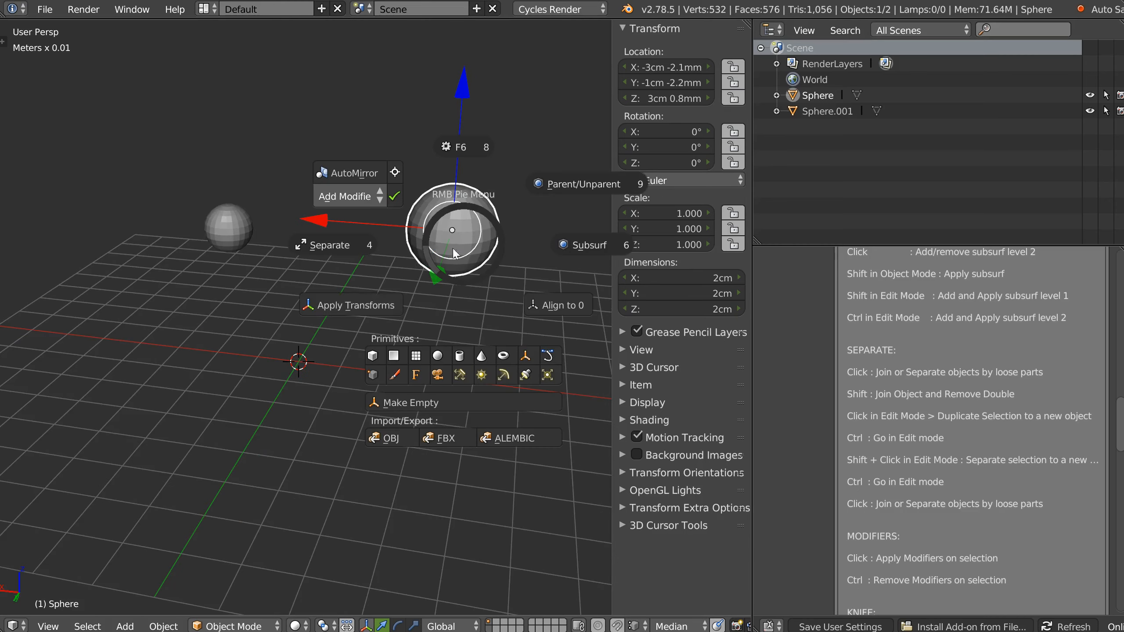
pyautogui.click(346, 305)
pyautogui.moveTo(458, 234); pyautogui.dragTo(396, 323, button='middle')
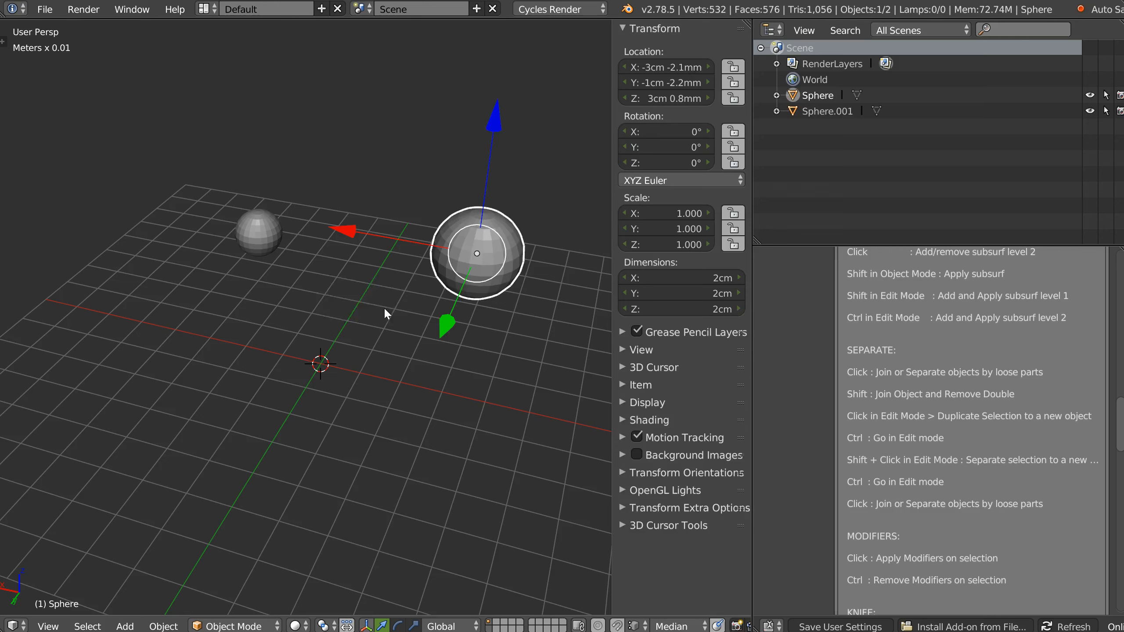
# - Delete both spheres from the scene
pyautogui.press('x')
pyautogui.click(385, 309)
pyautogui.click(269, 241)
pyautogui.press('x')
pyautogui.click(273, 246)
# - Add a cube primitive to the empty scene, switch it to Edit Mode and hide the transform properties
pyautogui.rightClick(356, 351)
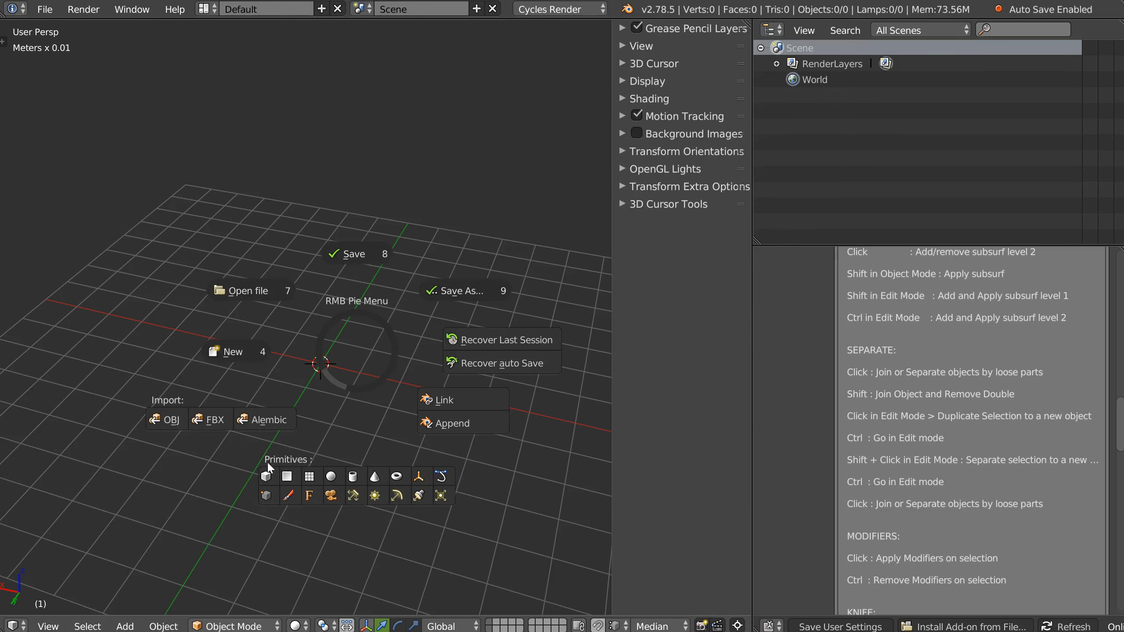
pyautogui.click(268, 475)
pyautogui.scroll(3, 297, 374)
pyautogui.rightClick(336, 382)
pyautogui.keyDown('shift'); pyautogui.moveTo(371, 338); pyautogui.dragTo(304, 303, button='middle'); pyautogui.keyUp('shift')
pyautogui.click(332, 271)
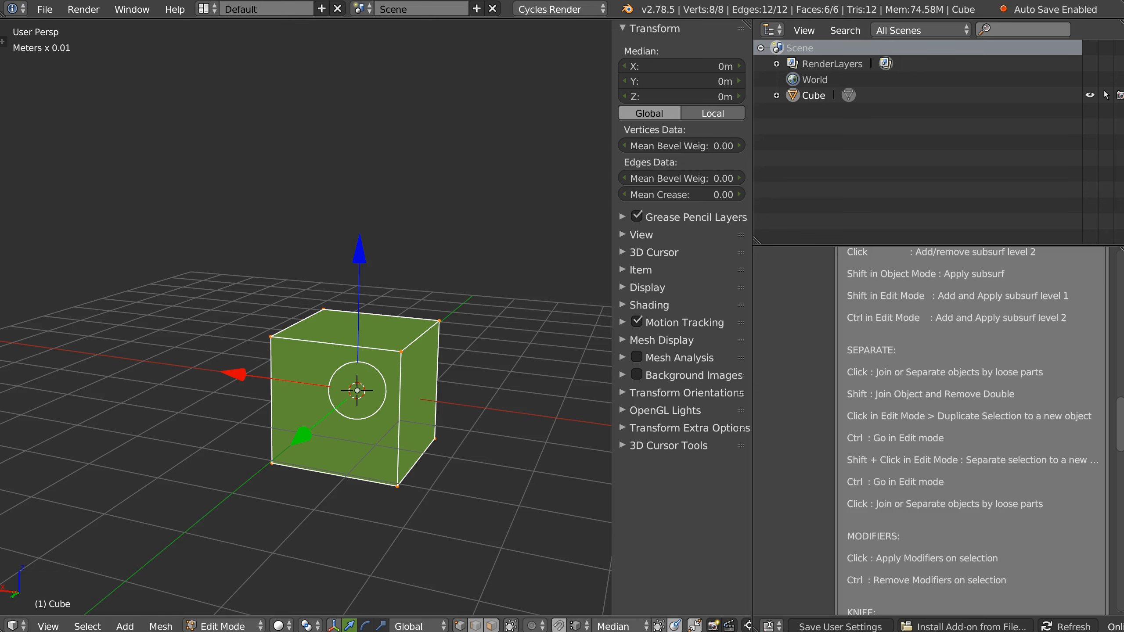
pyautogui.press('n')
pyautogui.scroll(-1, 526, 339)
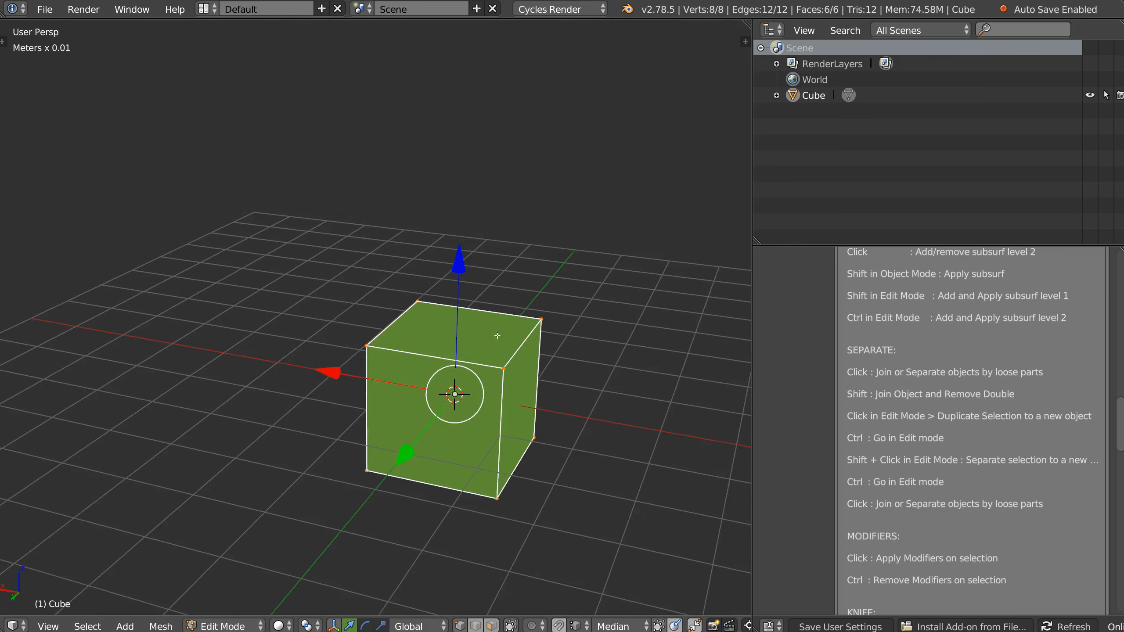
# - Place the 3D cursor on the cube's upper front corner using the snapping target tool beside AutoMirror
pyautogui.keyDown('shift'); pyautogui.moveTo(497, 333); pyautogui.dragTo(458, 266, button='middle'); pyautogui.keyUp('shift')
pyautogui.scroll(-12, 867, 399)
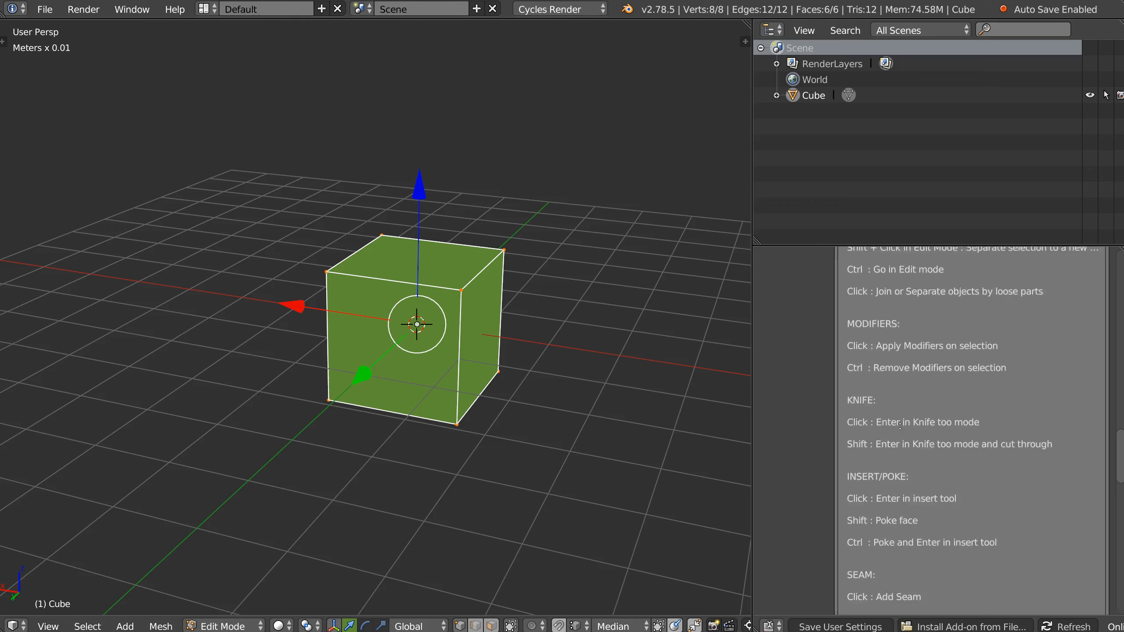
pyautogui.scroll(-4, 867, 442)
pyautogui.moveTo(445, 345); pyautogui.dragTo(432, 348, button='middle')
pyautogui.rightClick(432, 349)
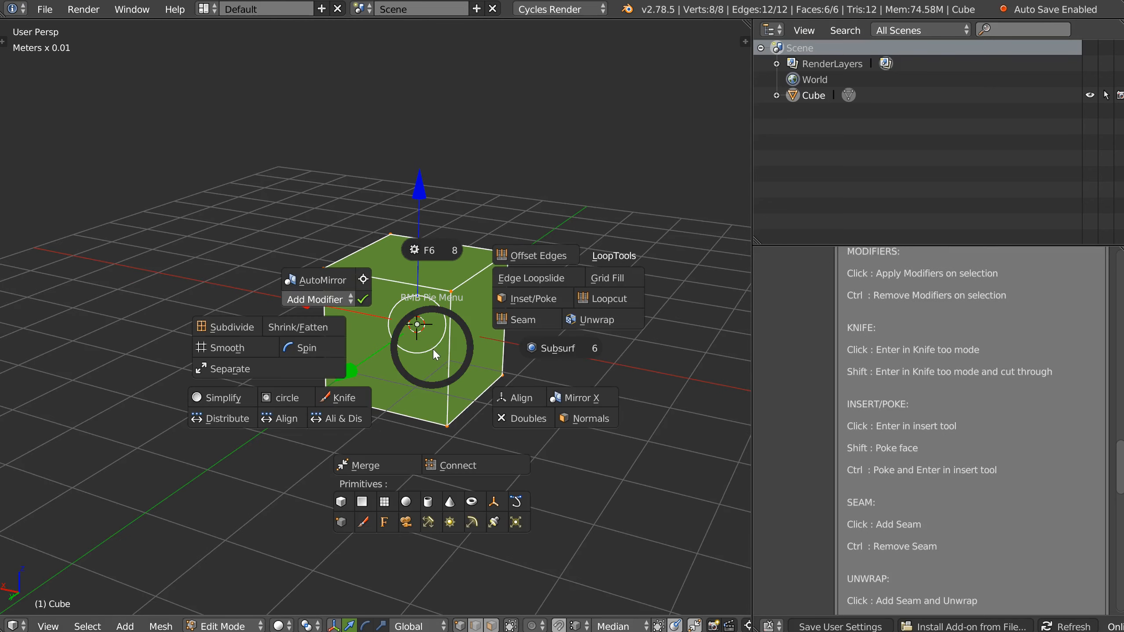
pyautogui.click(364, 281)
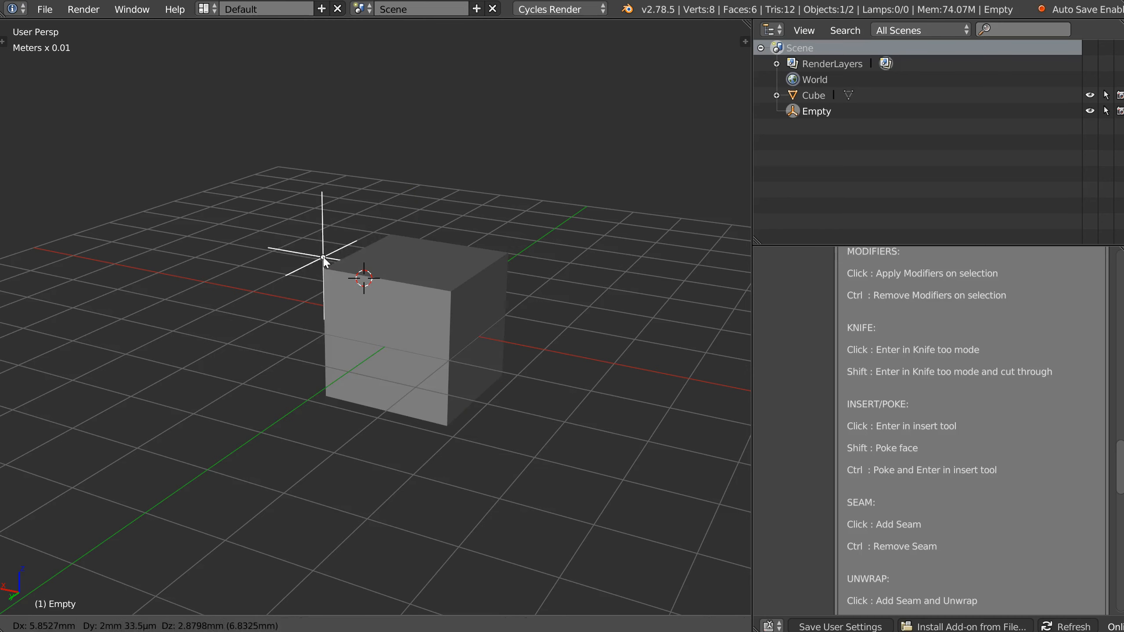
pyautogui.click(451, 293)
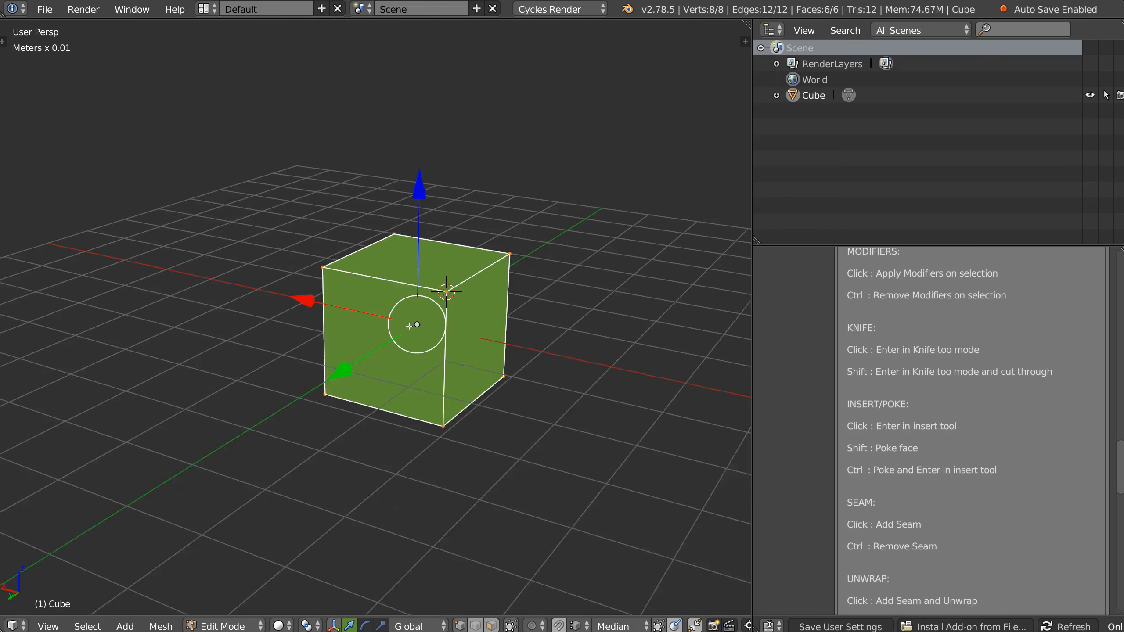
# - Use the snapping target tool beside AutoMirror to place the cube's origin on the other upper corner of its front face, and return to Object Mode
pyautogui.rightClick(460, 294)
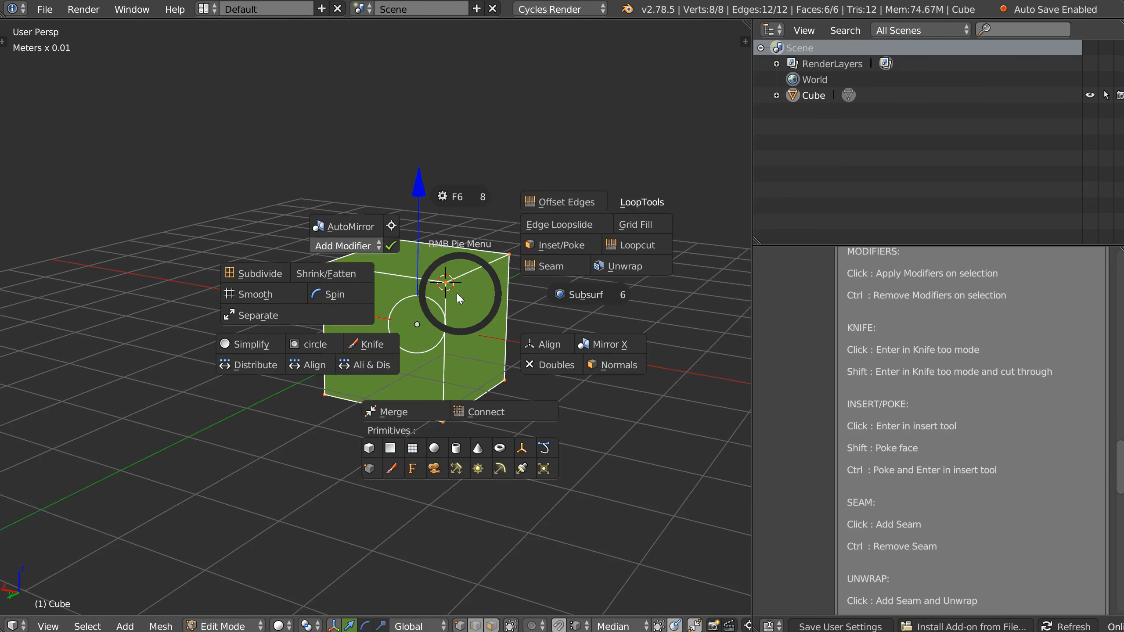
pyautogui.click(392, 226)
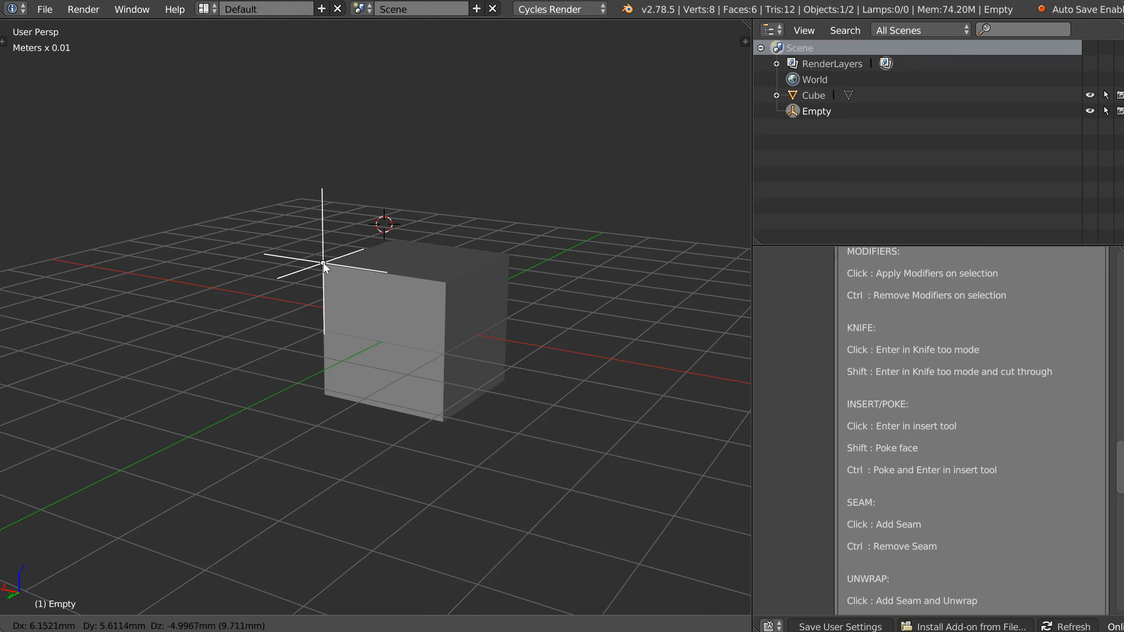
pyautogui.click(326, 264)
pyautogui.moveTo(325, 278); pyautogui.dragTo(400, 302, button='middle')
pyautogui.press('Tab')
pyautogui.rightClick(403, 303)
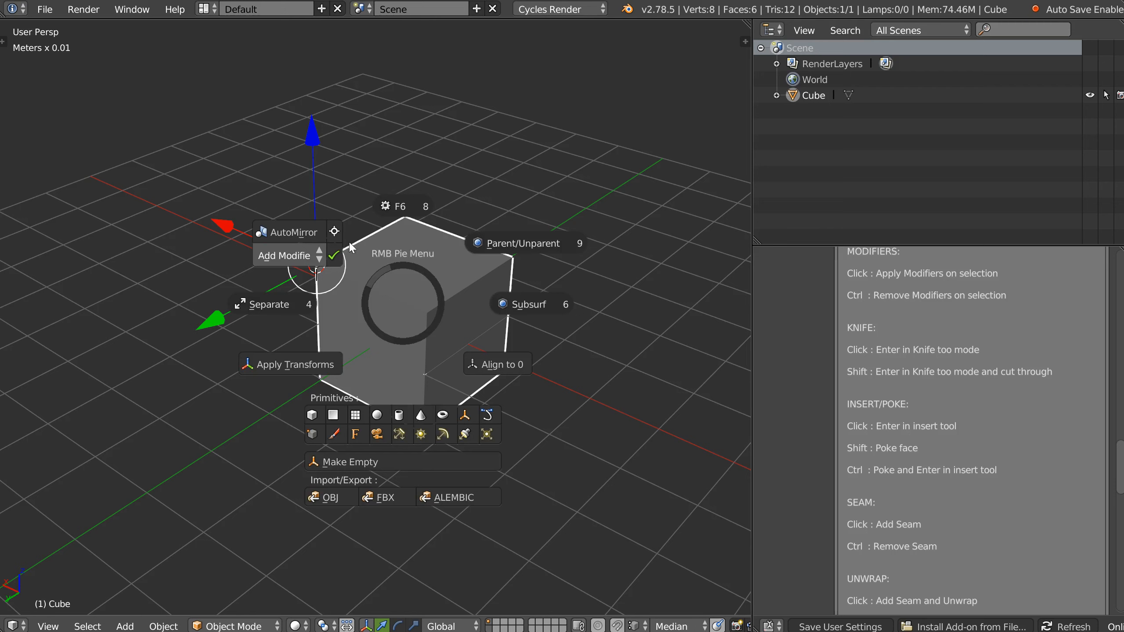
pyautogui.click(401, 312)
# - Set the cube's origin back to its geometry center and reset the 3D cursor to the world center
pyautogui.hotkey('shift', 's')
pyautogui.click(515, 276)
pyautogui.moveTo(515, 277); pyautogui.dragTo(436, 310, button='middle')
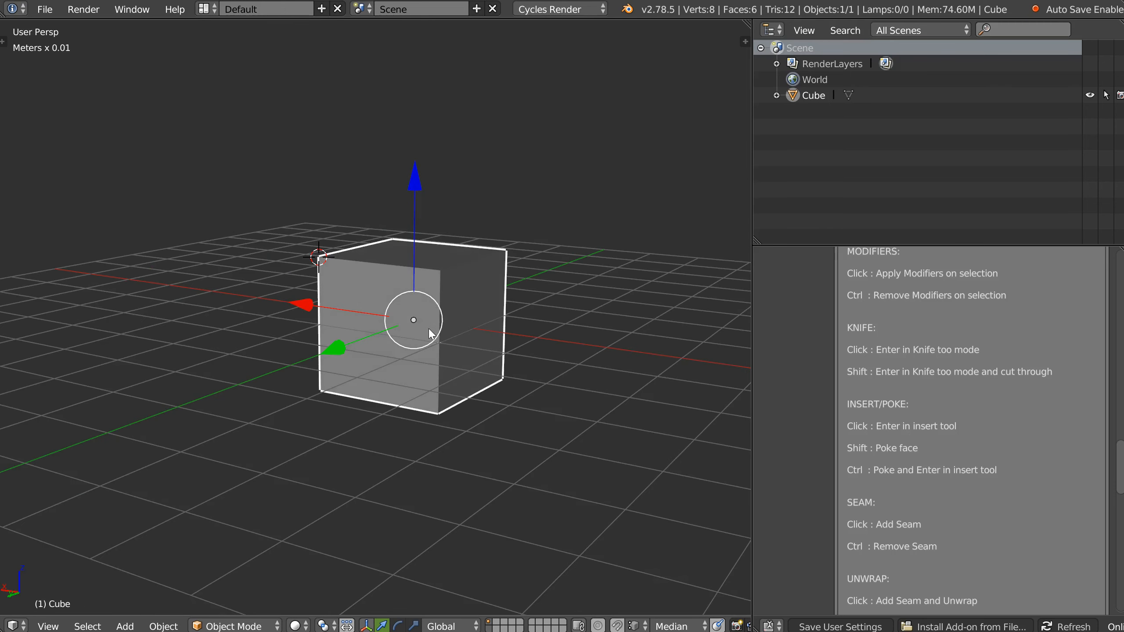
pyautogui.hotkey('shift', 'c')
pyautogui.moveTo(346, 364); pyautogui.dragTo(435, 283, button='middle')
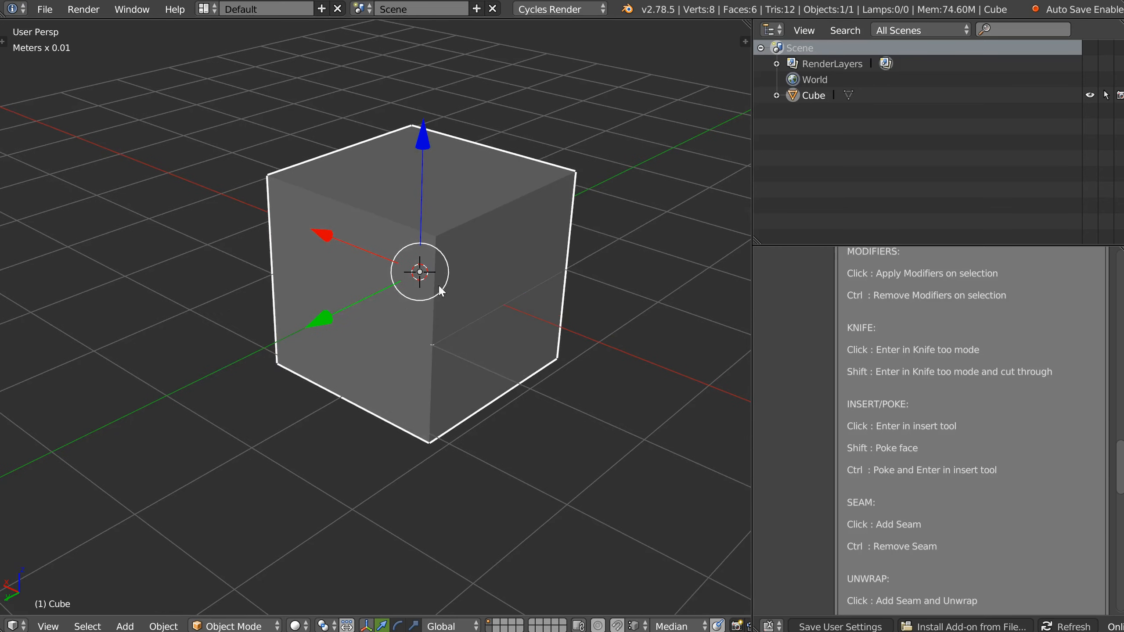
# - Subdivide the whole cube in Edit Mode with 4 cuts
pyautogui.press('Tab')
pyautogui.rightClick(441, 294)
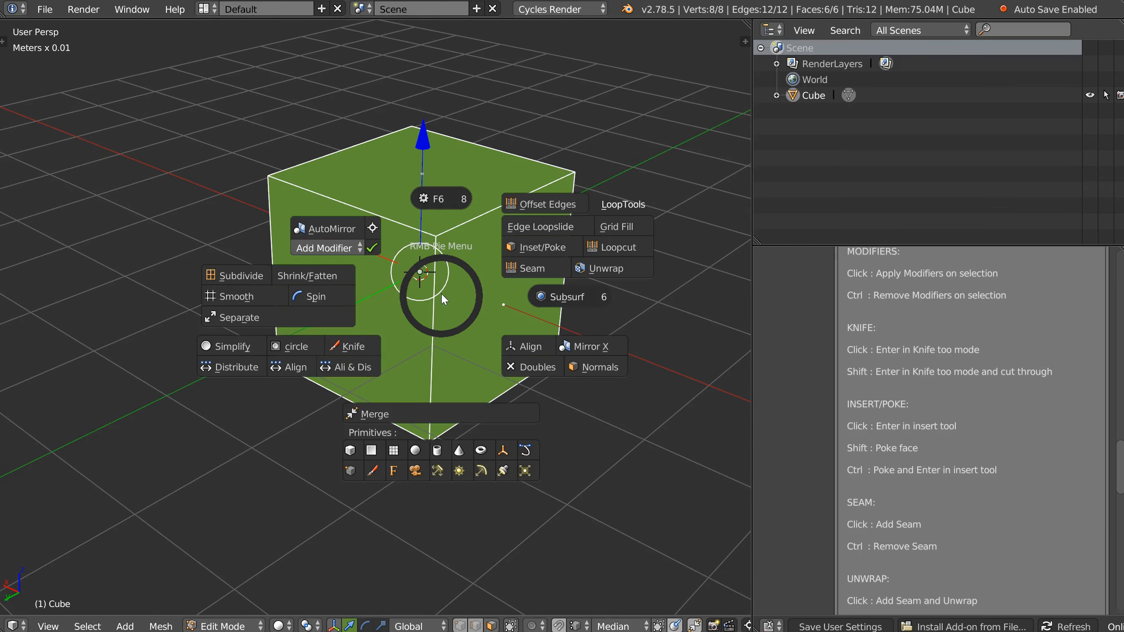
pyautogui.click(235, 275)
pyautogui.moveTo(430, 230); pyautogui.dragTo(376, 272, button='middle')
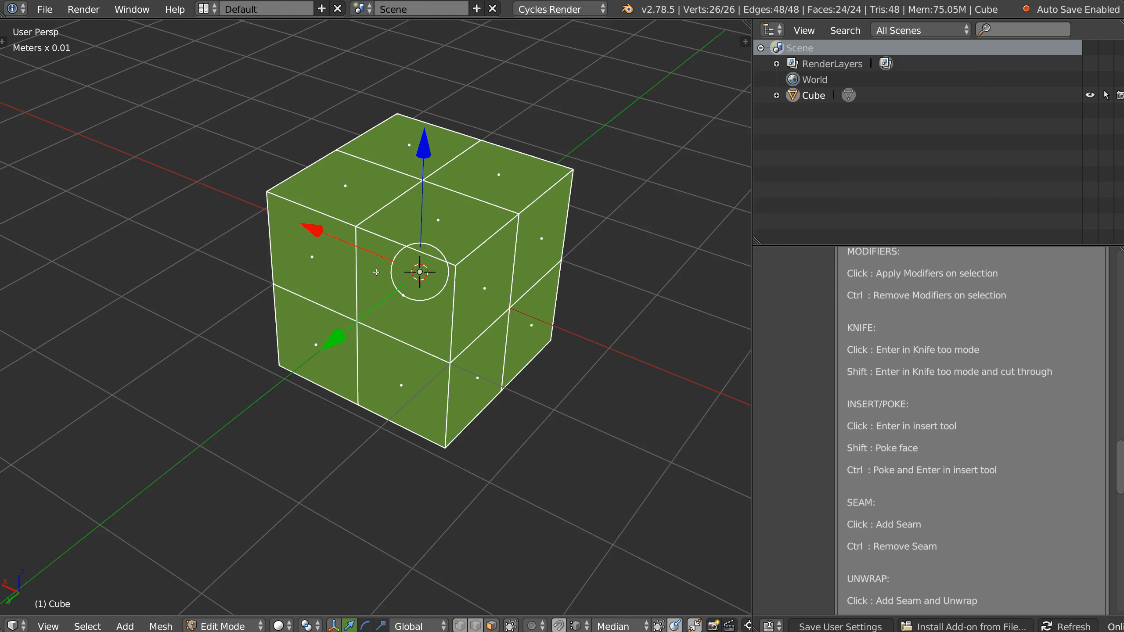
pyautogui.moveTo(472, 280); pyautogui.dragTo(456, 308)
# - Apply Smooth Vertex to the subdivided cube, adjusting Repeat to 36 and Smoothing to 0
pyautogui.rightClick(482, 304)
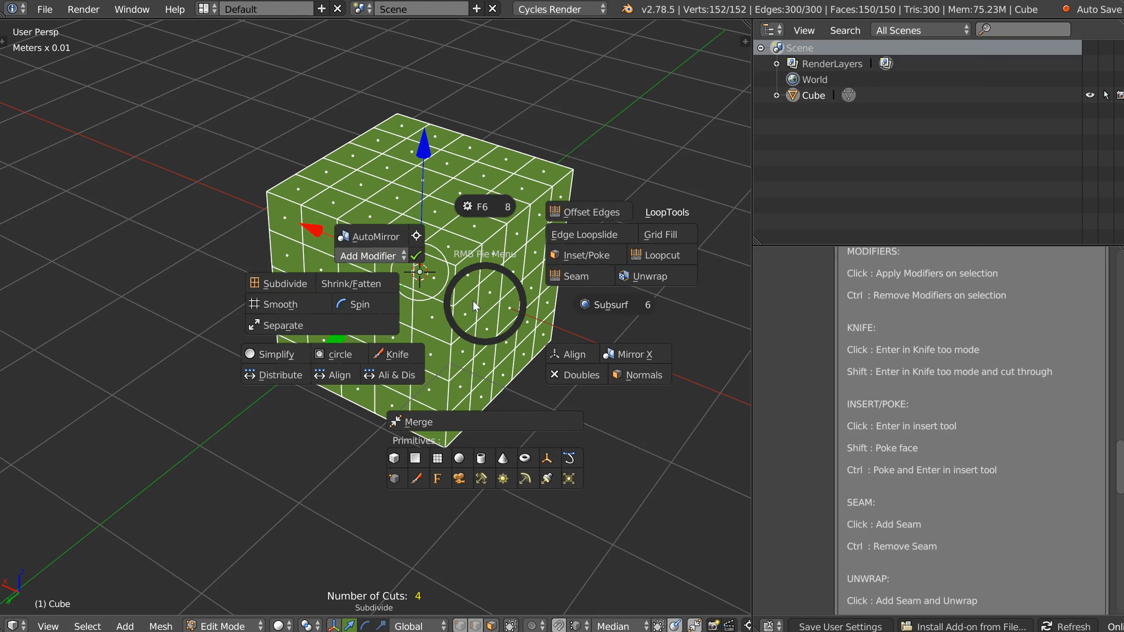
pyautogui.click(295, 305)
pyautogui.moveTo(401, 322); pyautogui.dragTo(566, 317)
pyautogui.scroll(-1, 478, 317)
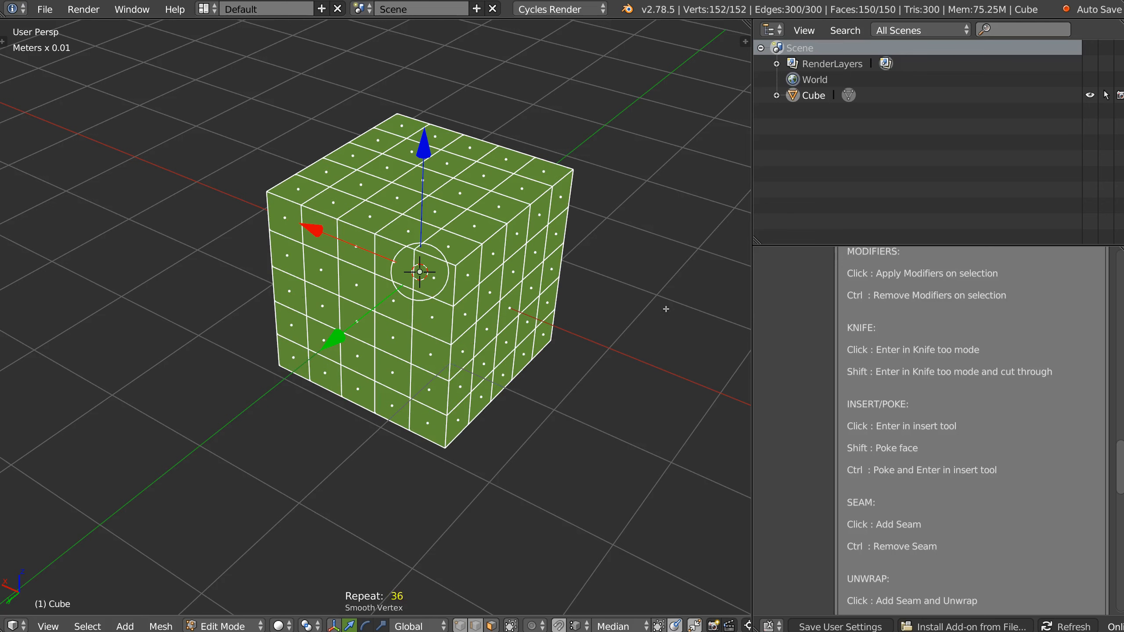
pyautogui.scroll(1, 437, 320)
pyautogui.moveTo(437, 320)
pyautogui.mouseDown()
pyautogui.moveTo(653, 326)
pyautogui.moveTo(448, 320)
pyautogui.mouseUp()
pyautogui.moveTo(448, 319); pyautogui.dragTo(418, 315, button='middle')
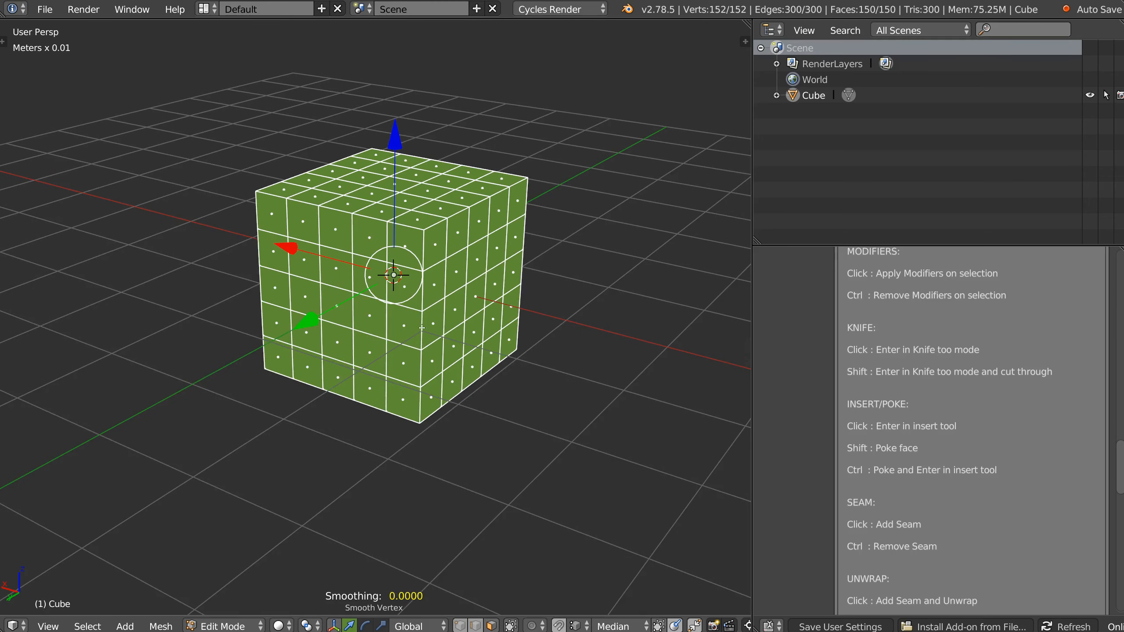
pyautogui.rightClick(418, 315)
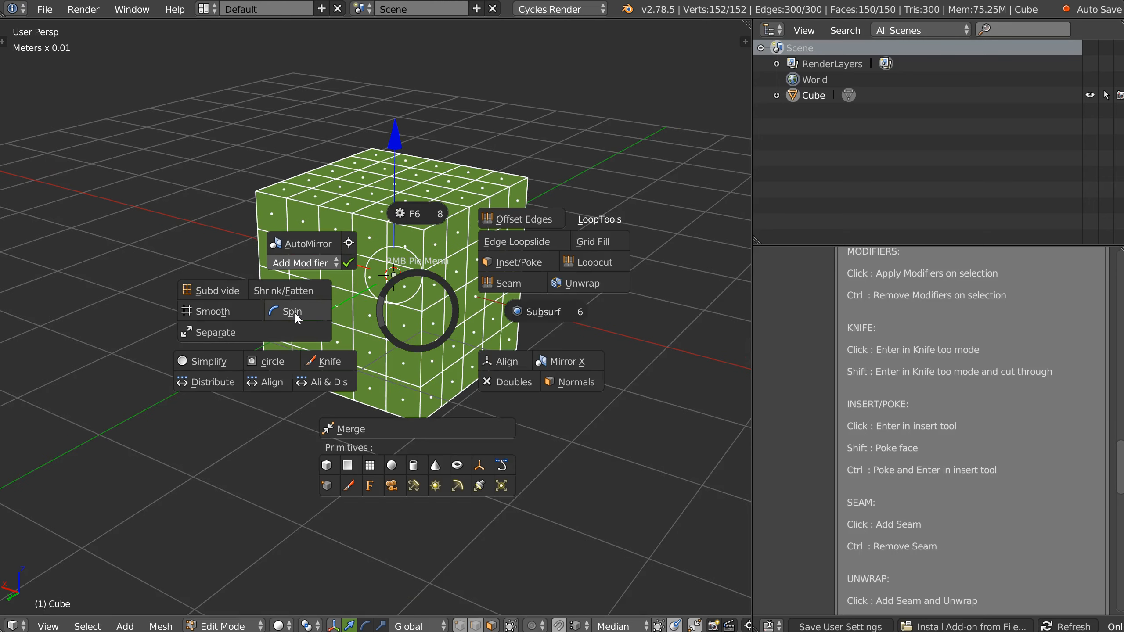
pyautogui.press('Escape')
pyautogui.moveTo(397, 215); pyautogui.dragTo(400, 232, button='middle')
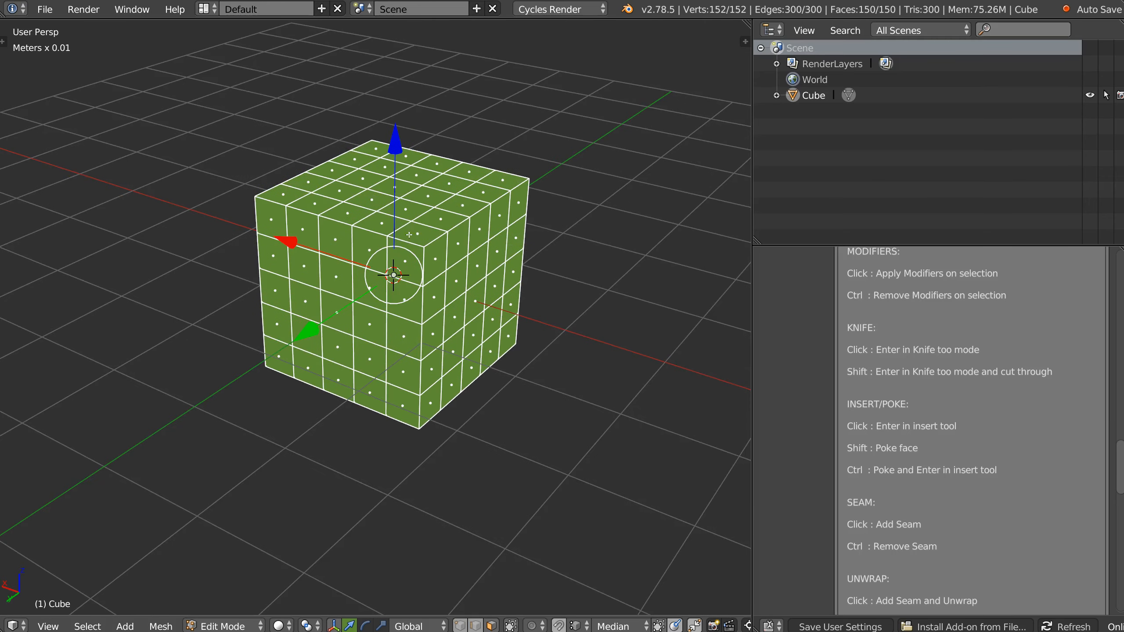
# - Select the two face strips meeting along the cube's upper edge and raise them outward with Inset, keeping the thickness at 0
pyautogui.click(427, 229)
pyautogui.keyDown('ctrl'); pyautogui.click(521, 205); pyautogui.keyUp('ctrl')
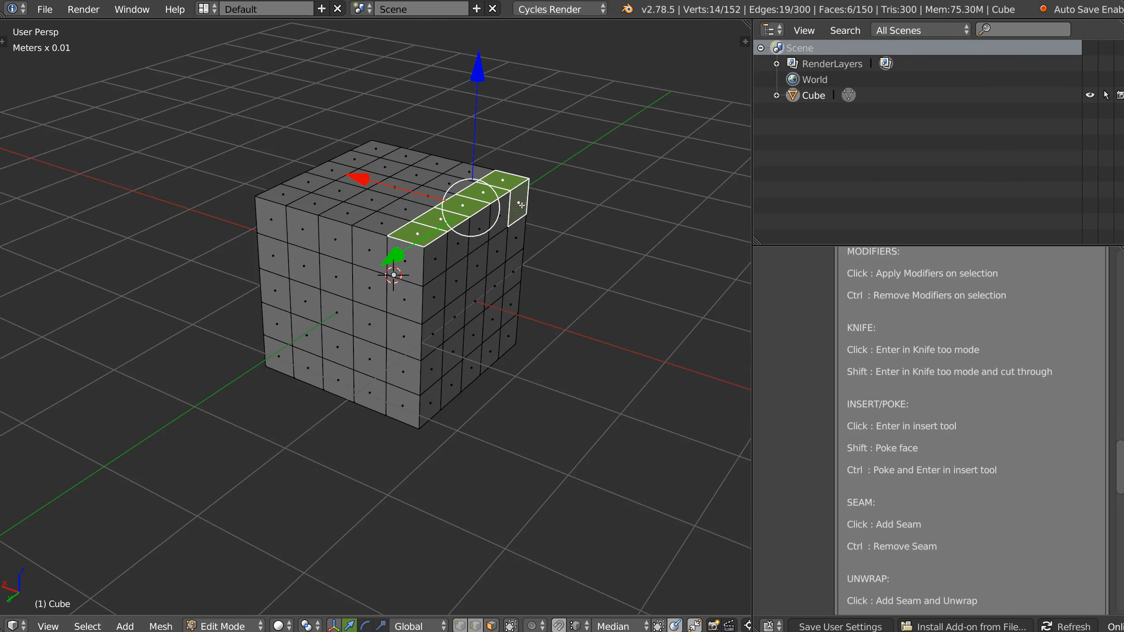
pyautogui.keyDown('ctrl'); pyautogui.click(432, 262); pyautogui.keyUp('ctrl')
pyautogui.scroll(4, 389, 275)
pyautogui.rightClick(462, 257)
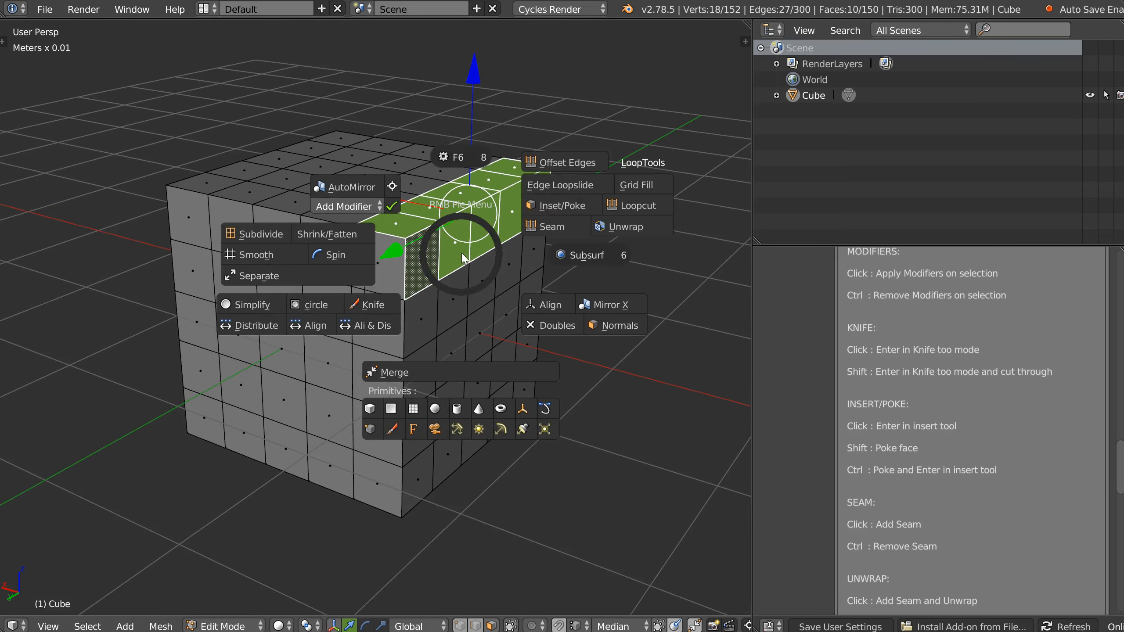
pyautogui.click(563, 205)
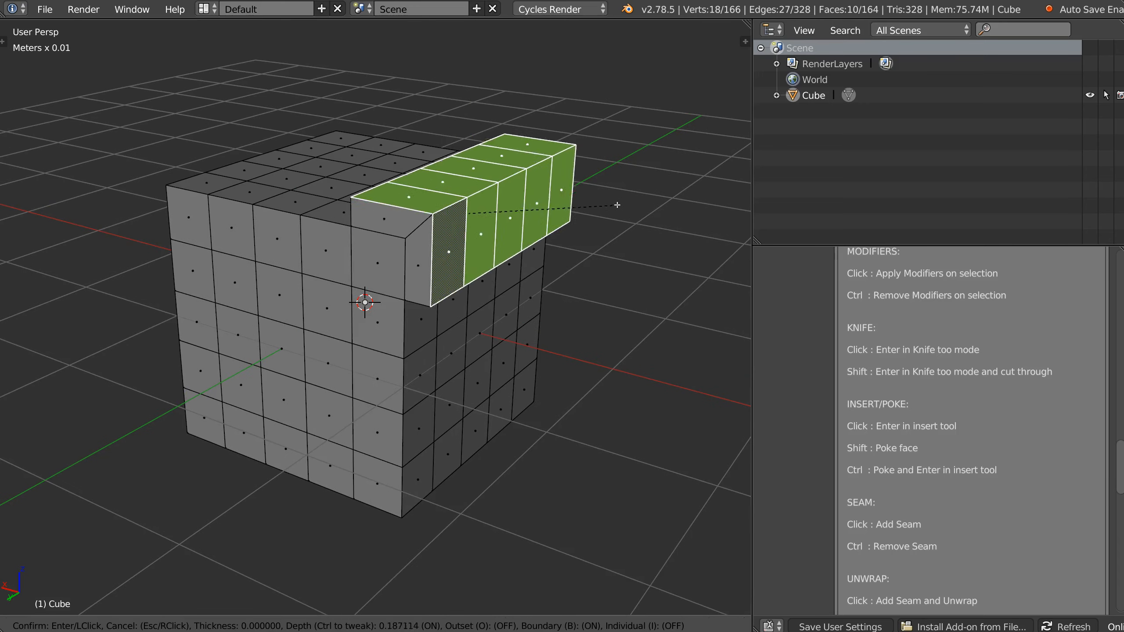
pyautogui.click(631, 207)
pyautogui.scroll(-2, 459, 273)
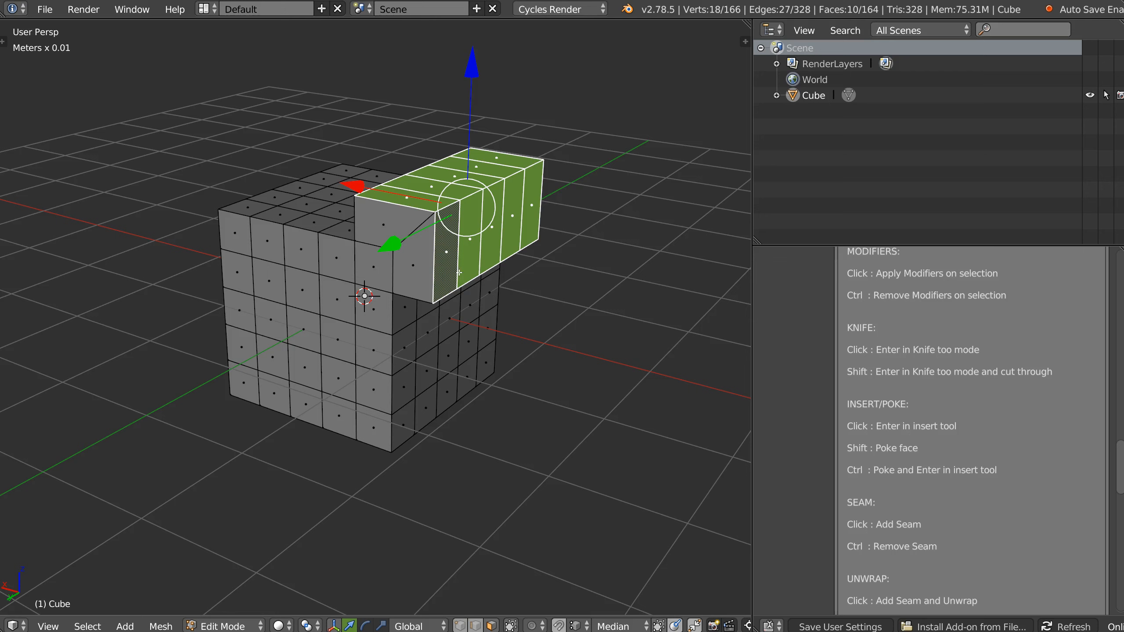
# - Resize the selected faces of the cube's raised edge strip with Shrink/Fatten, trying Even Thickness both on and off
pyautogui.rightClick(469, 255)
pyautogui.click(346, 232)
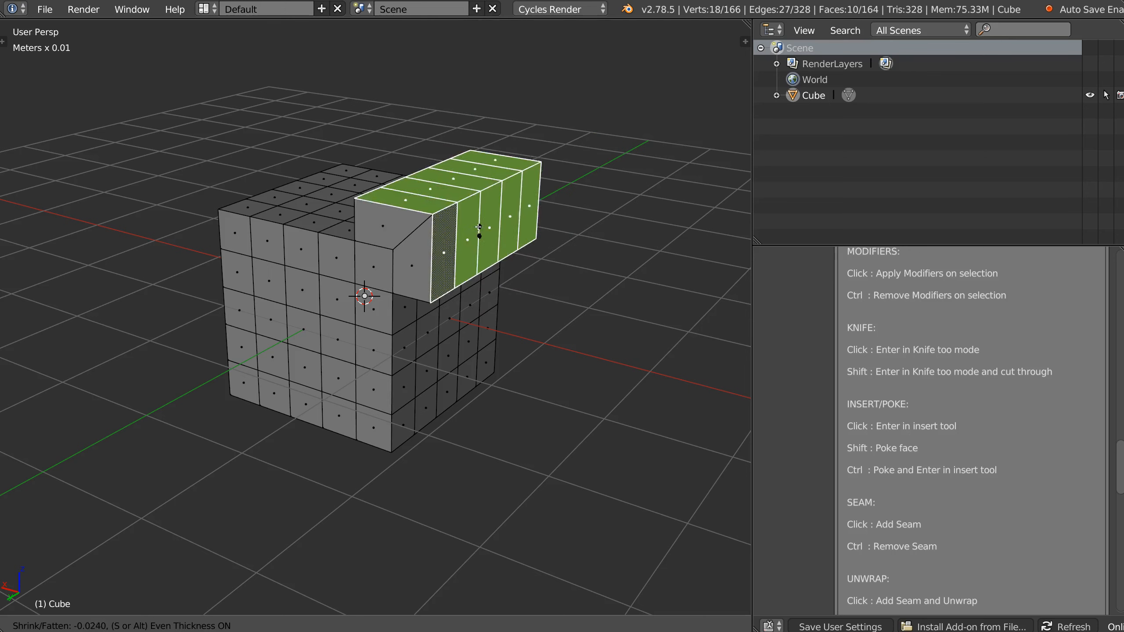
pyautogui.click(471, 232)
pyautogui.rightClick(448, 253)
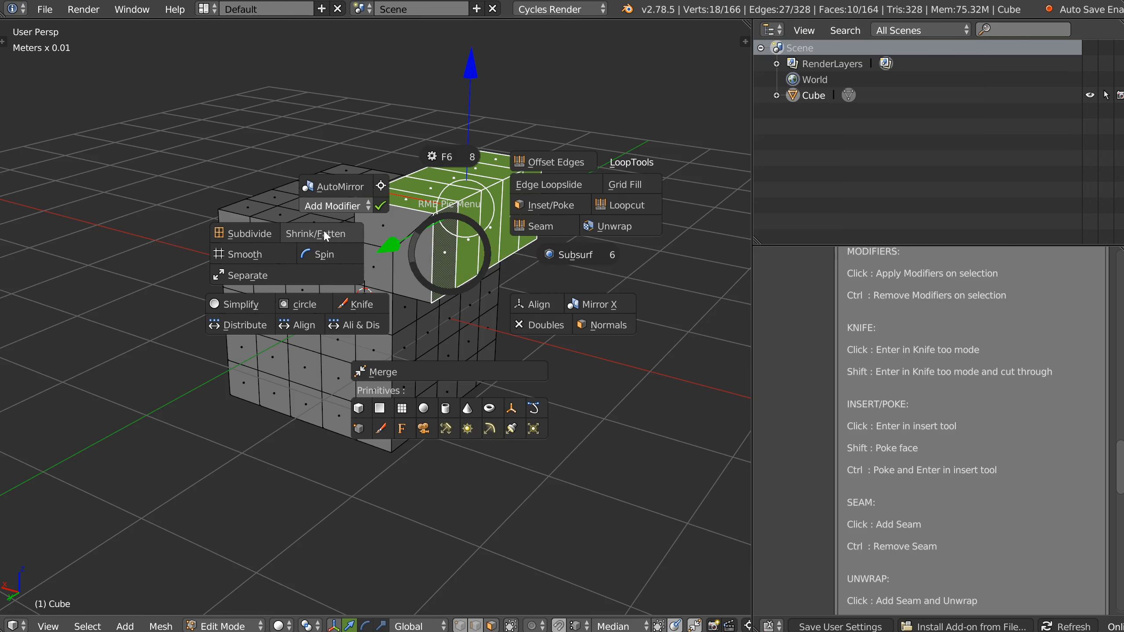
pyautogui.click(323, 230)
pyautogui.rightClick(457, 244)
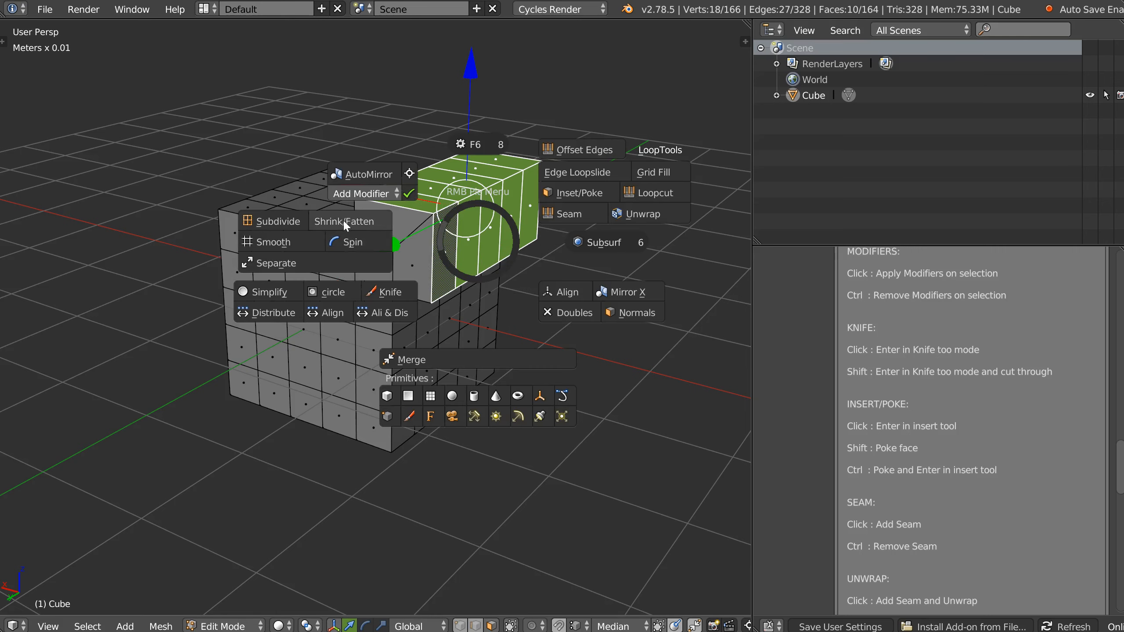
pyautogui.click(343, 220)
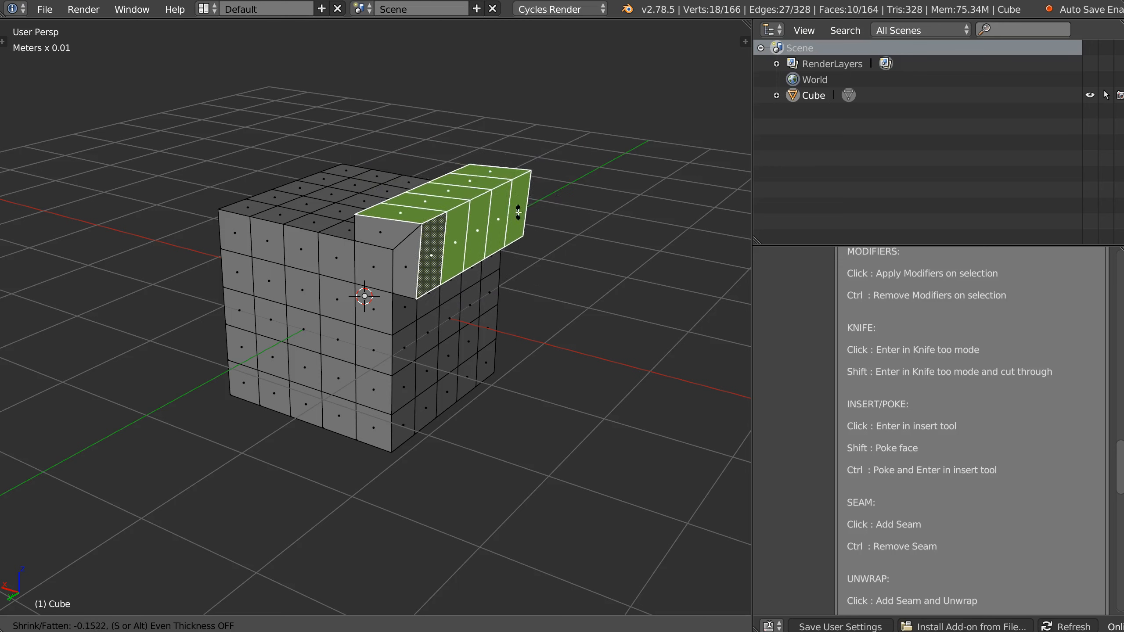
pyautogui.click(416, 231)
pyautogui.rightClick(455, 233)
pyautogui.keyDown('shift'); pyautogui.click(348, 228); pyautogui.keyUp('shift')
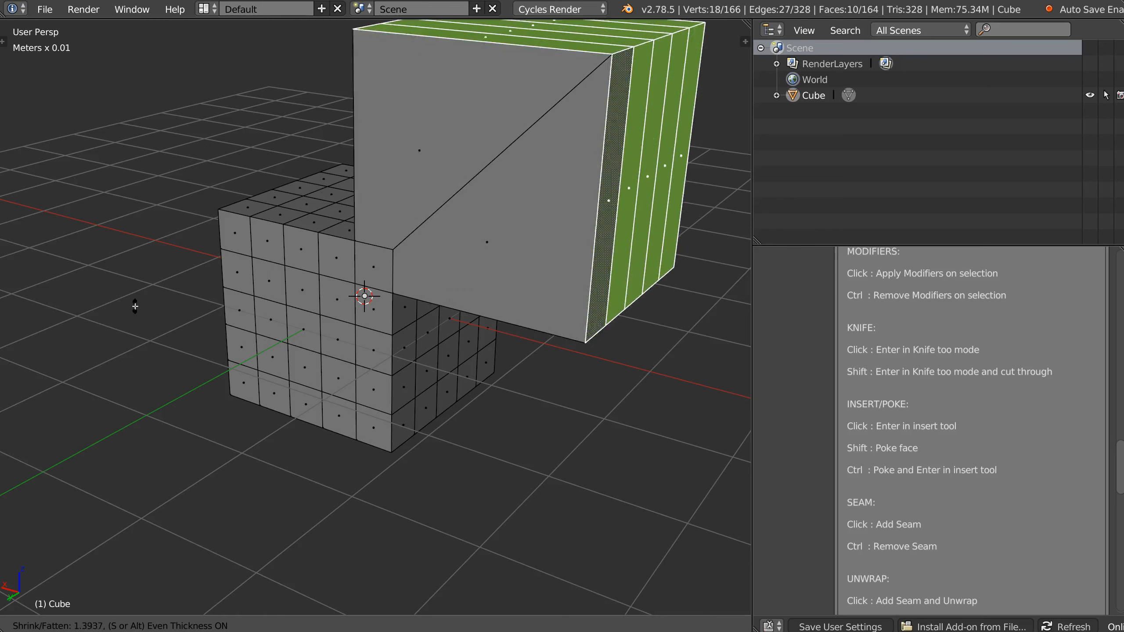
pyautogui.click(447, 219)
pyautogui.moveTo(407, 260); pyautogui.dragTo(455, 237, button='middle')
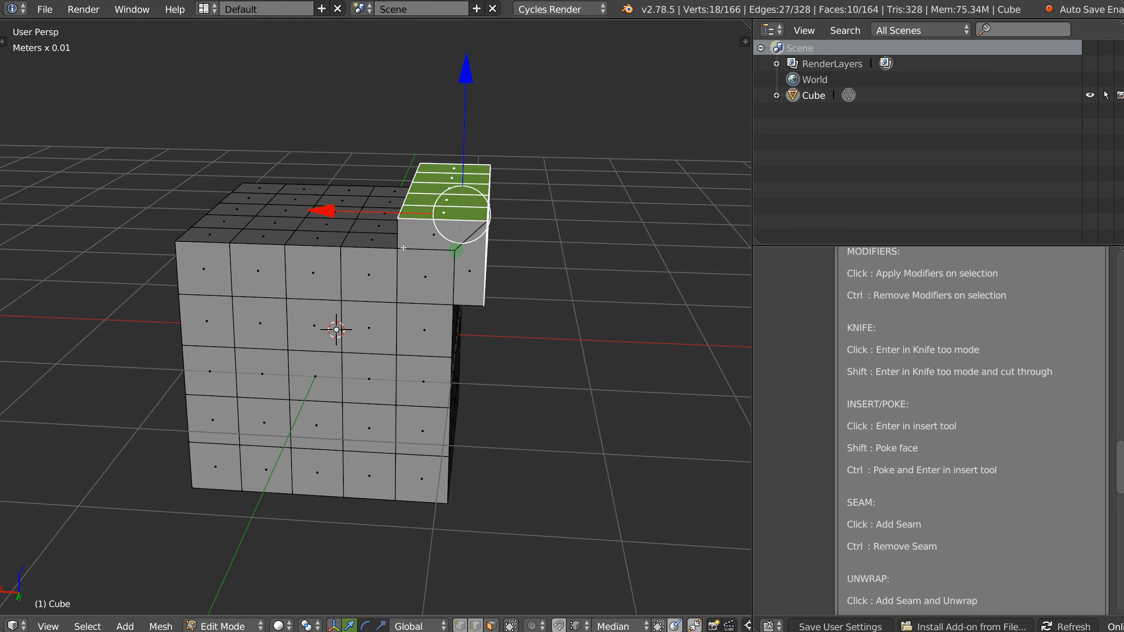
pyautogui.moveTo(457, 308); pyautogui.dragTo(416, 264, button='middle')
pyautogui.rightClick(416, 265)
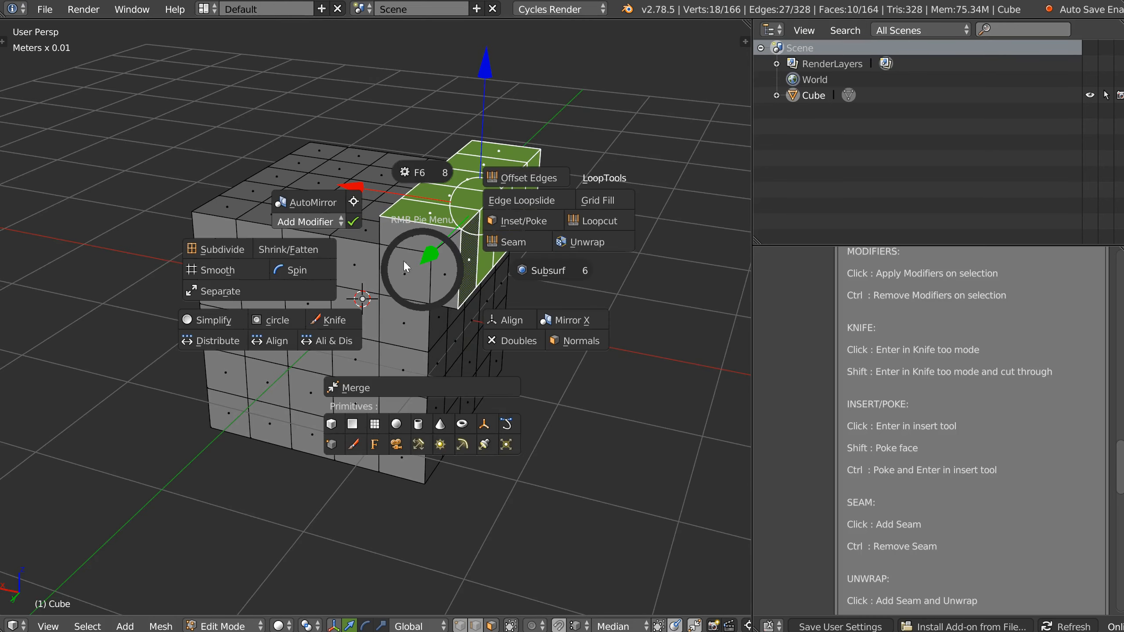
pyautogui.click(308, 248)
pyautogui.click(268, 252)
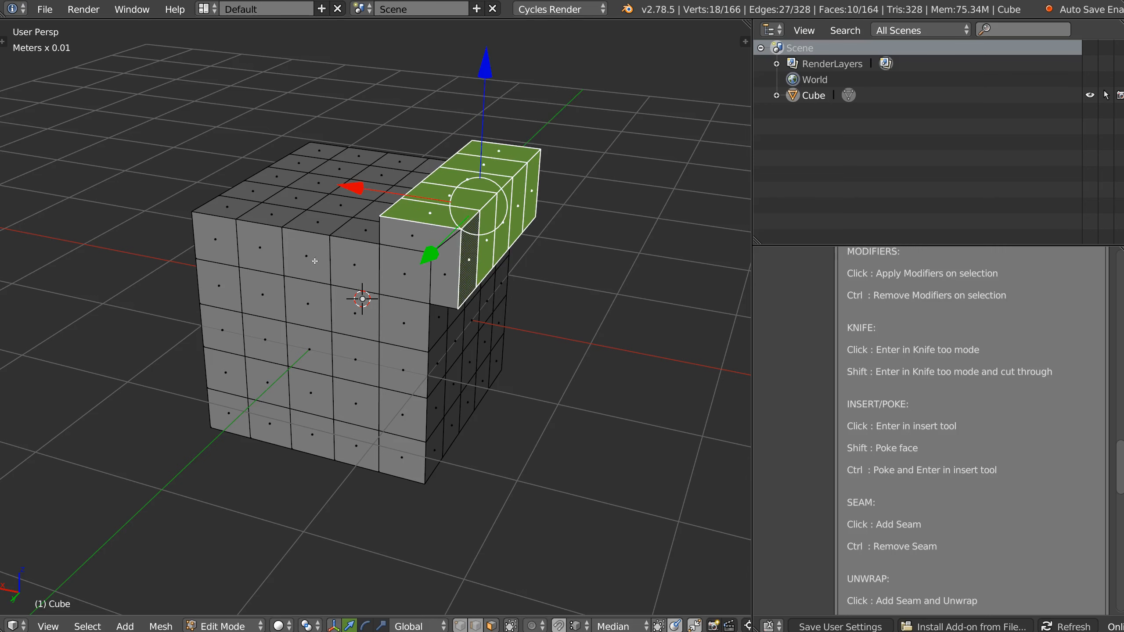
pyautogui.rightClick(465, 265)
pyautogui.press('Escape')
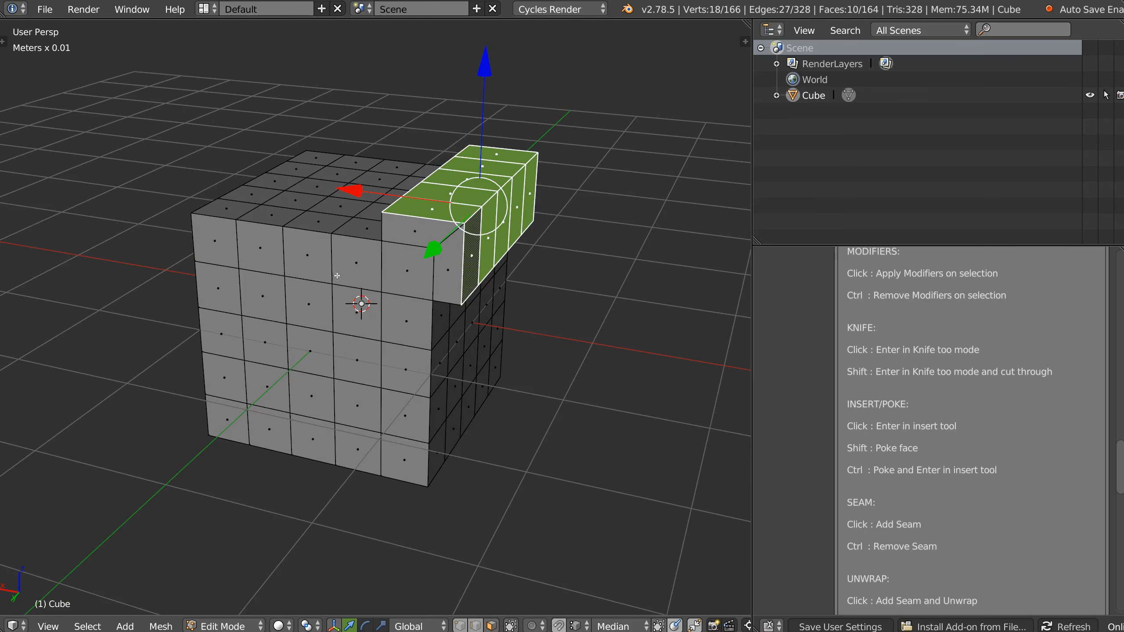
# - Delete the cube in Object Mode and add a cylinder primitive at the world center
pyautogui.press('Tab')
pyautogui.press('x')
pyautogui.click(390, 288)
pyautogui.rightClick(390, 289)
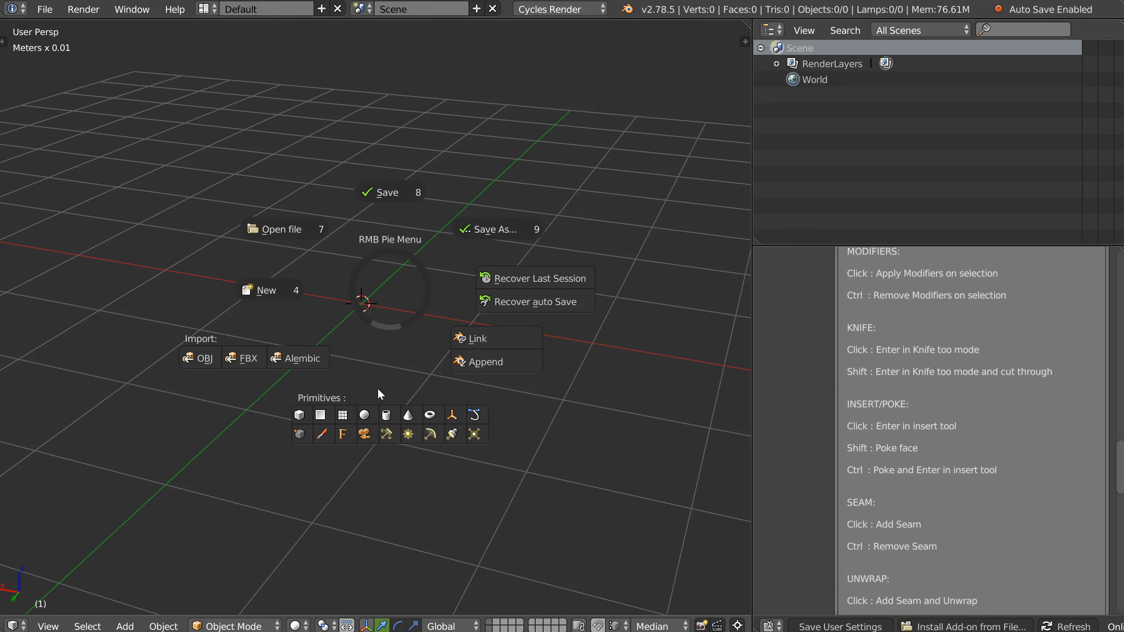
pyautogui.click(391, 416)
# - In right view, place the 3D cursor on the positive Y side of the cylinder's top face and spin that face into a quarter-turn bend
pyautogui.press('KP_3')
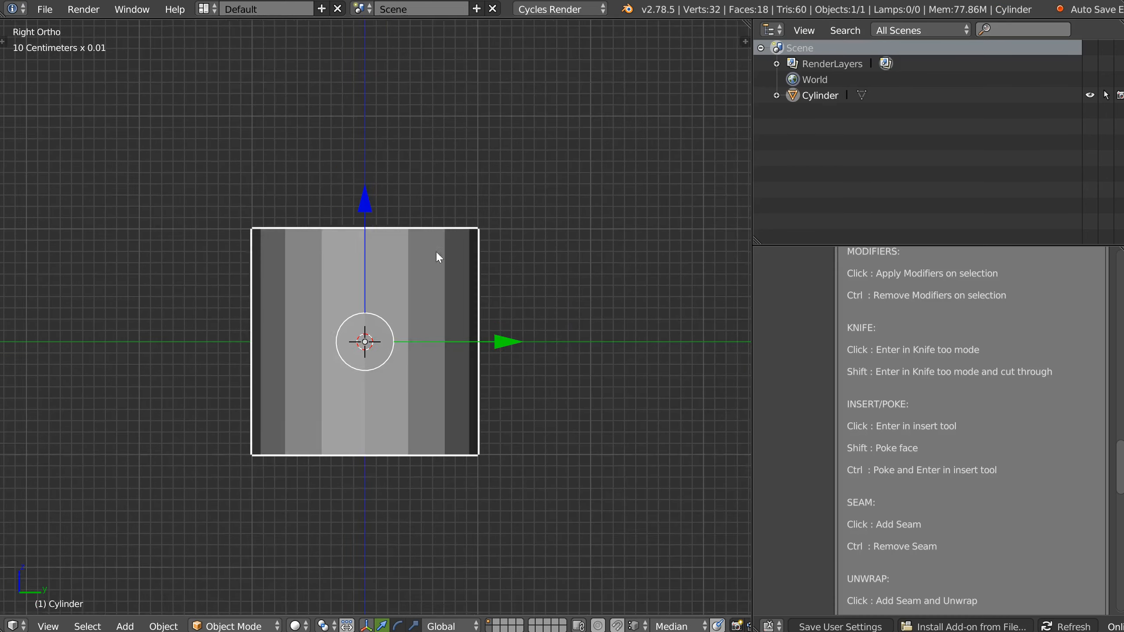
pyautogui.press('Tab')
pyautogui.click(405, 284)
pyautogui.scroll(-3, 446, 250)
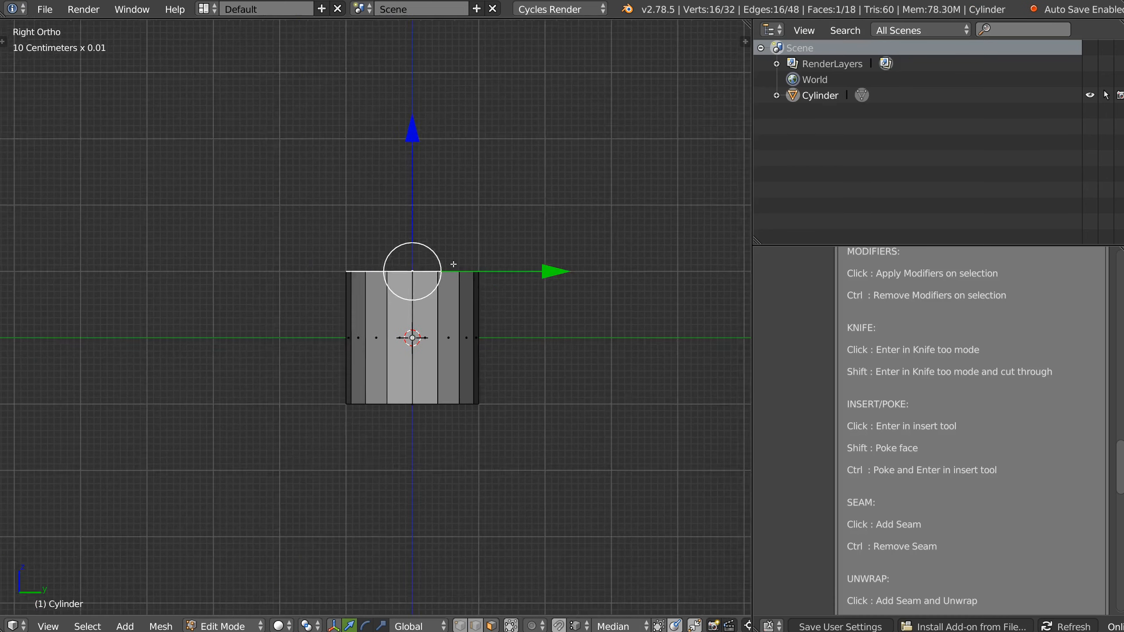
pyautogui.keyDown('shift'); pyautogui.moveTo(509, 222); pyautogui.dragTo(398, 230, button='middle'); pyautogui.keyUp('shift')
pyautogui.scroll(4, 363, 302)
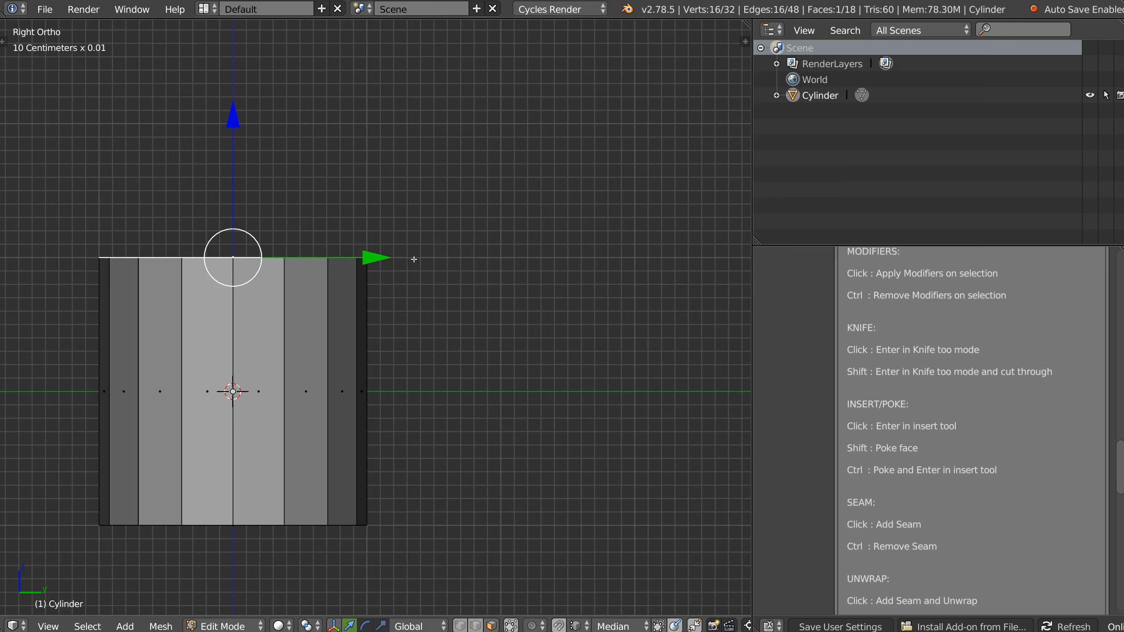
pyautogui.click(470, 256)
pyautogui.scroll(-3, 509, 257)
pyautogui.rightClick(476, 275)
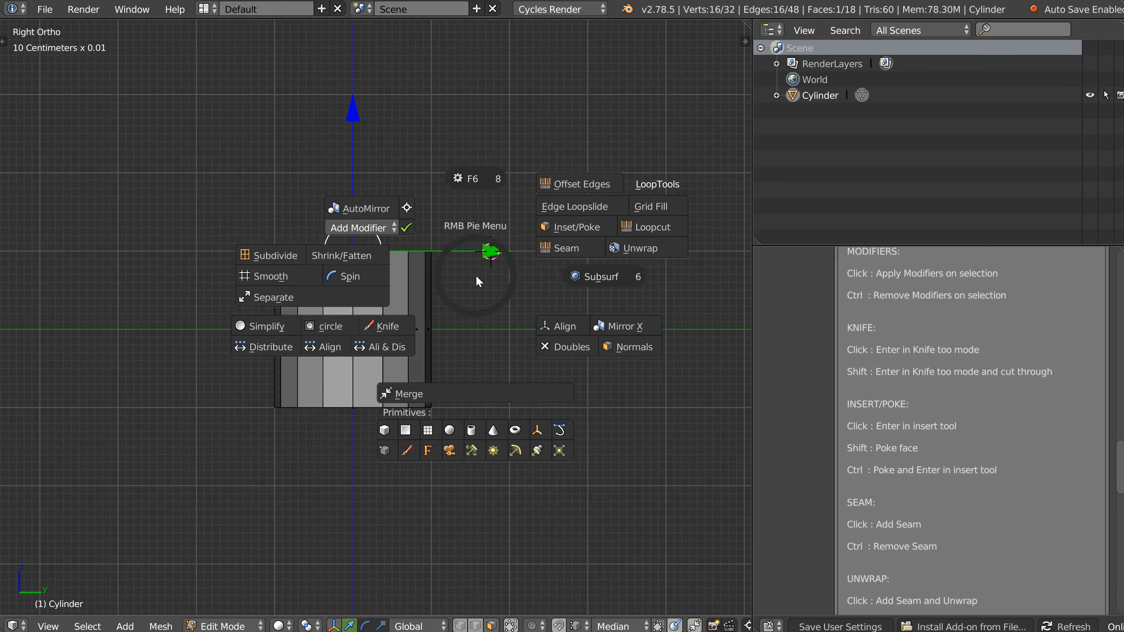
pyautogui.click(362, 277)
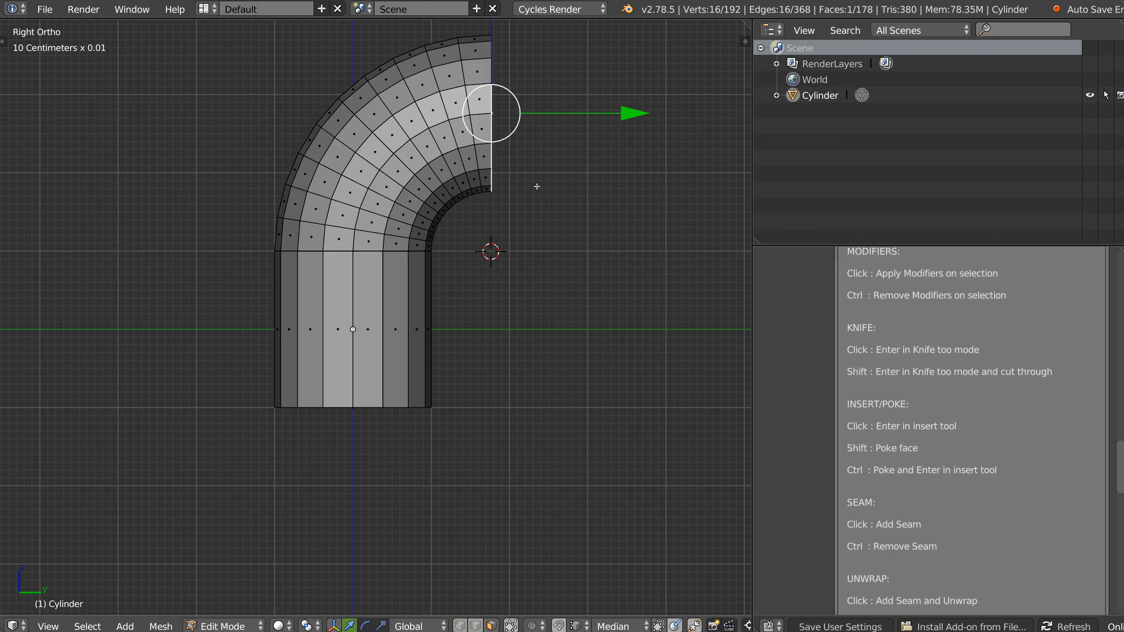
# - In top view, place the 3D cursor on the negative X side of the tube's end face and spin a second bend around it
pyautogui.keyDown('shift'); pyautogui.moveTo(501, 251); pyautogui.dragTo(460, 331, button='middle'); pyautogui.keyUp('shift')
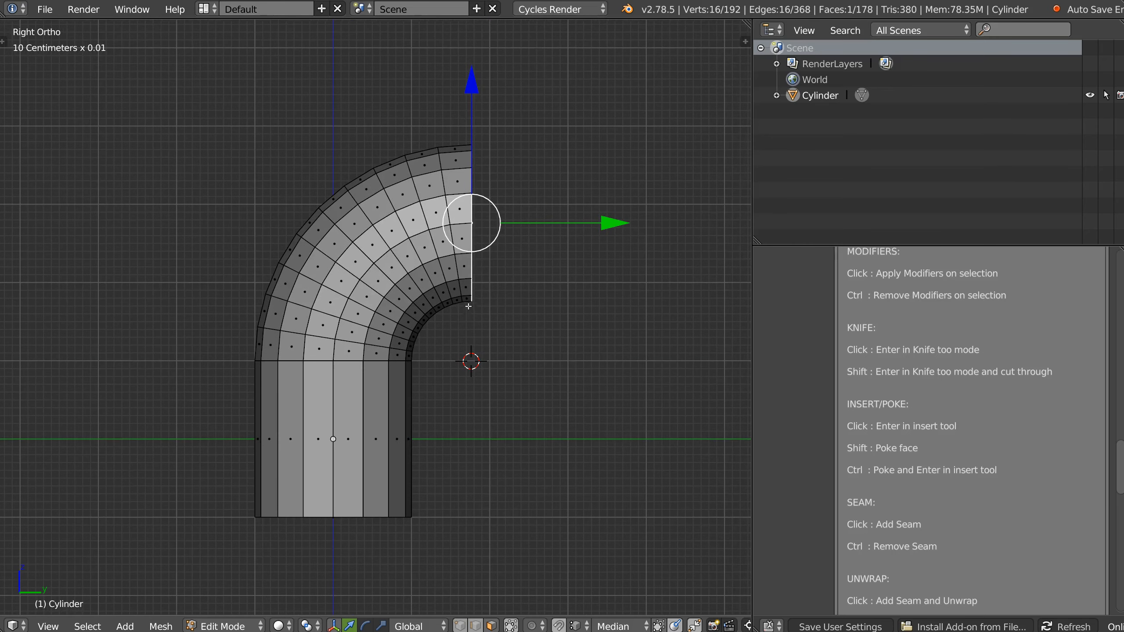
pyautogui.press('KP_7')
pyautogui.click(309, 221)
pyautogui.press('w')
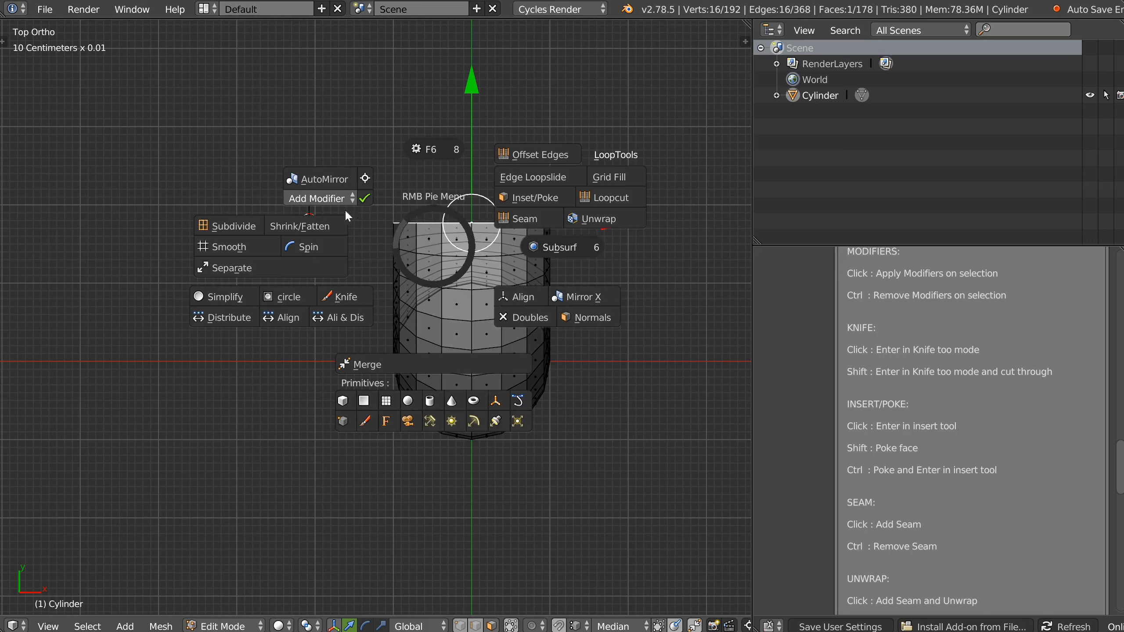
pyautogui.click(313, 247)
# - Place the 3D cursor on the positive Y side of the new end face and spin it into a reverse bend, forming an S-curve
pyautogui.keyDown('shift'); pyautogui.moveTo(374, 136); pyautogui.dragTo(372, 294, button='middle'); pyautogui.keyUp('shift')
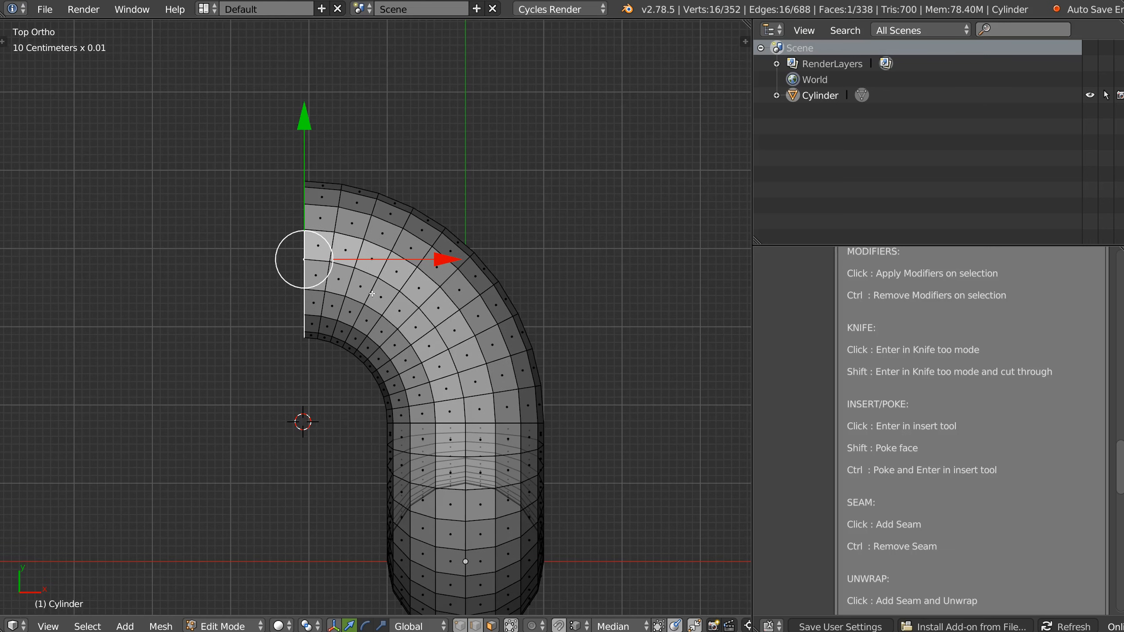
pyautogui.click(306, 91)
pyautogui.keyDown('shift'); pyautogui.moveTo(338, 167); pyautogui.dragTo(374, 271, button='middle'); pyautogui.keyUp('shift')
pyautogui.rightClick(363, 236)
pyautogui.click(235, 234)
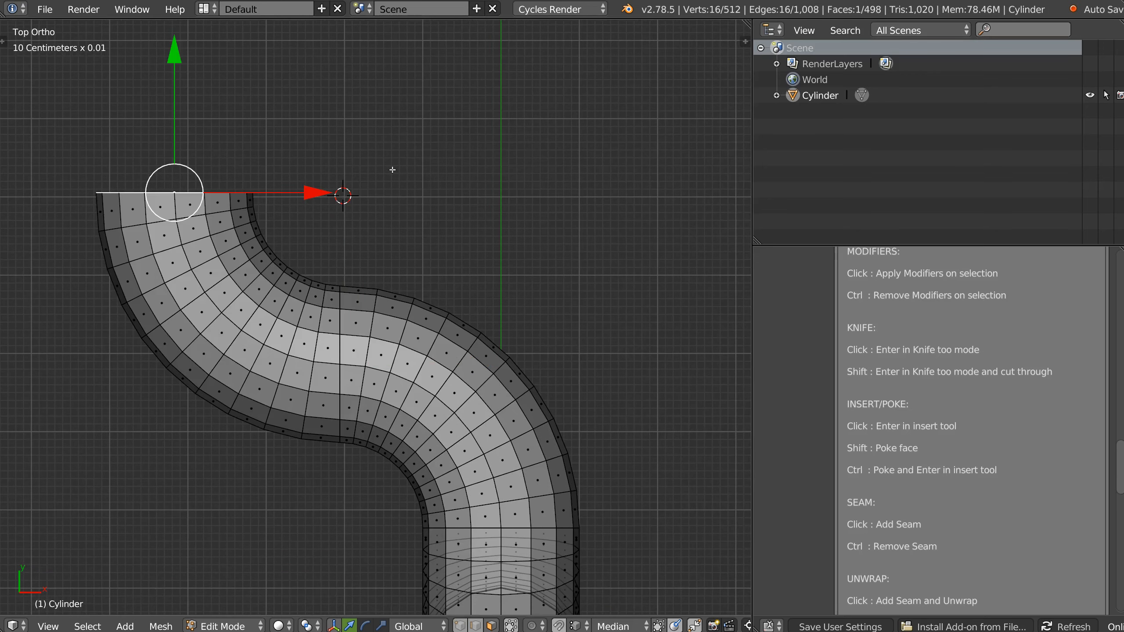
# - Move the 3D cursor along the X axis close to the end face's inner edge and spin a tight bend around it
pyautogui.keyDown('ctrl'); pyautogui.moveTo(377, 178); pyautogui.dragTo(356, 243, button='middle'); pyautogui.keyUp('ctrl')
pyautogui.keyDown('ctrl'); pyautogui.moveTo(305, 211); pyautogui.dragTo(482, 138, button='middle'); pyautogui.keyUp('ctrl')
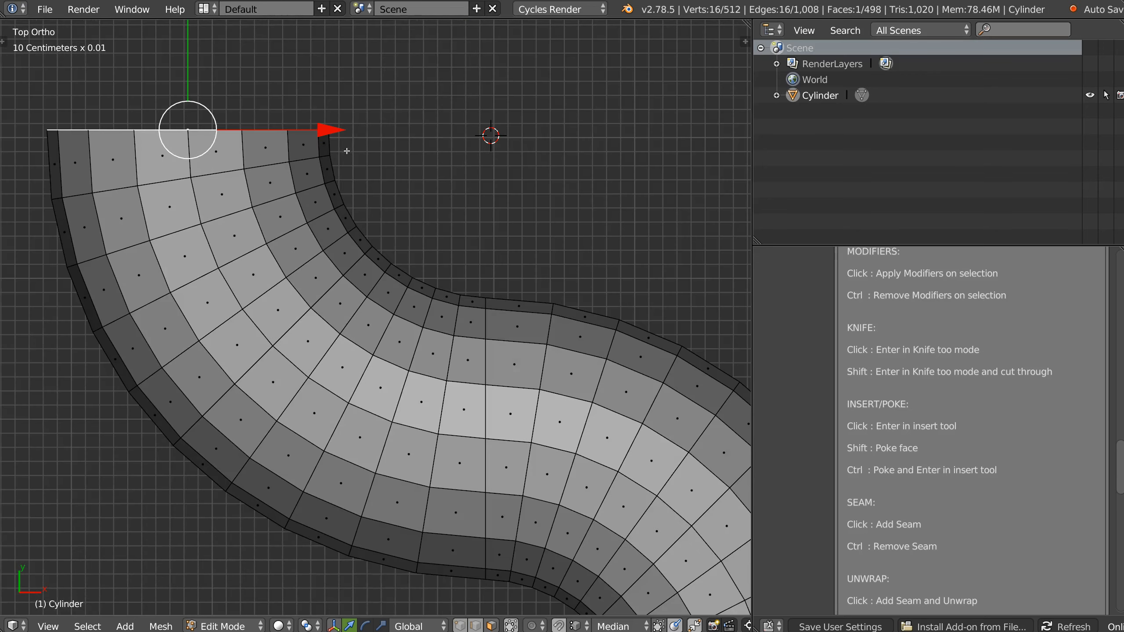
pyautogui.keyDown('shift'); pyautogui.moveTo(347, 151); pyautogui.dragTo(387, 182, button='middle'); pyautogui.keyUp('shift')
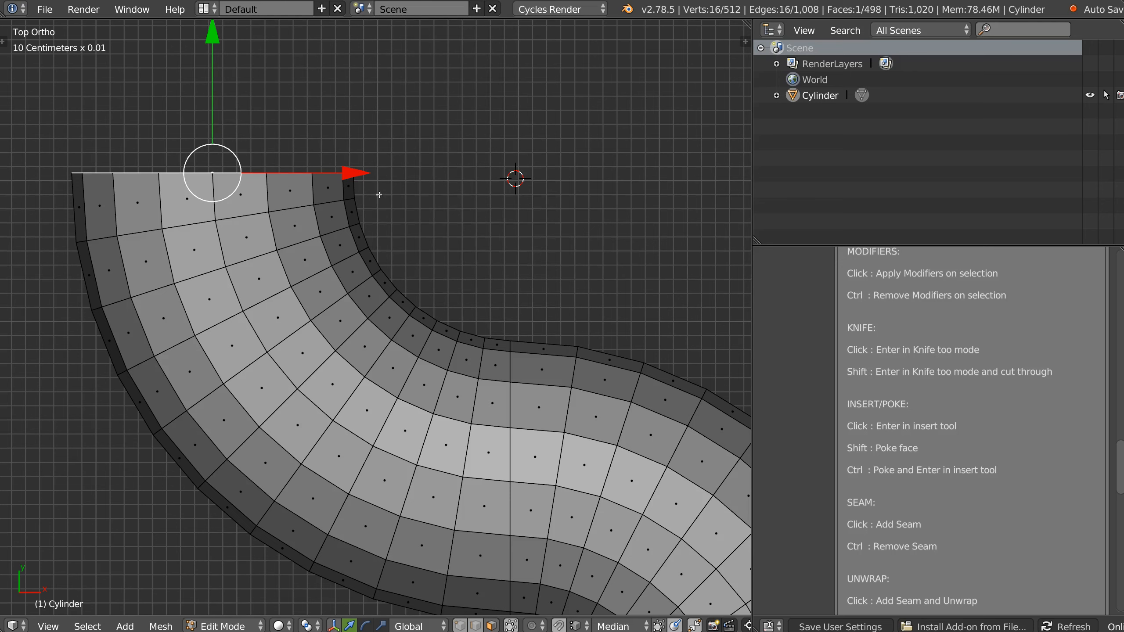
pyautogui.rightClick(488, 204)
pyautogui.click(421, 137)
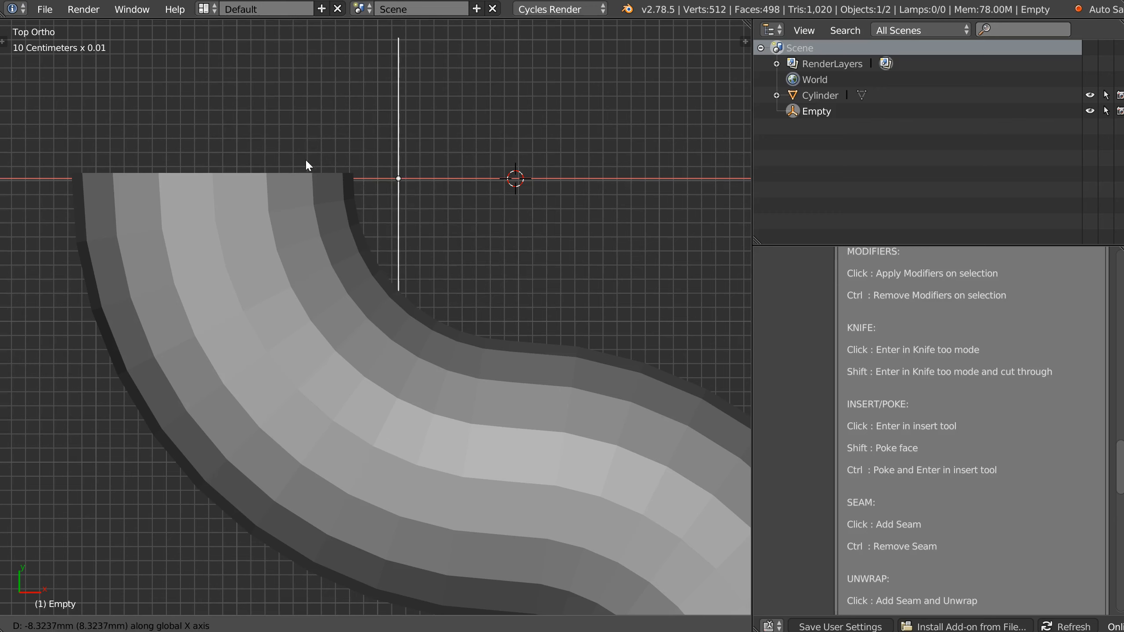
pyautogui.click(271, 156)
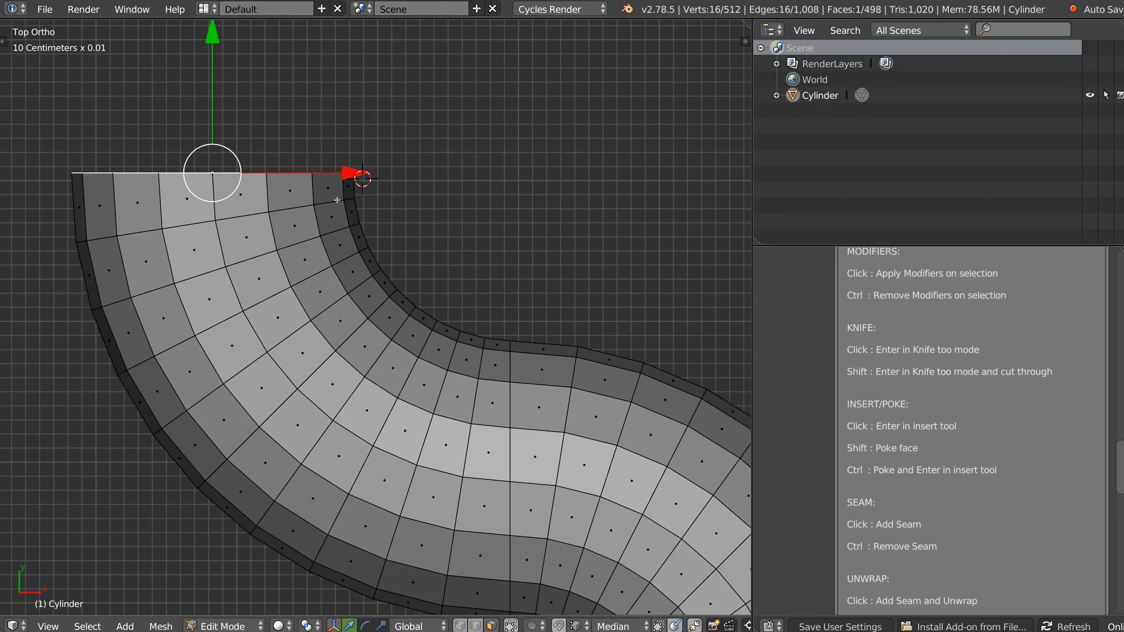
pyautogui.rightClick(347, 220)
pyautogui.click(226, 225)
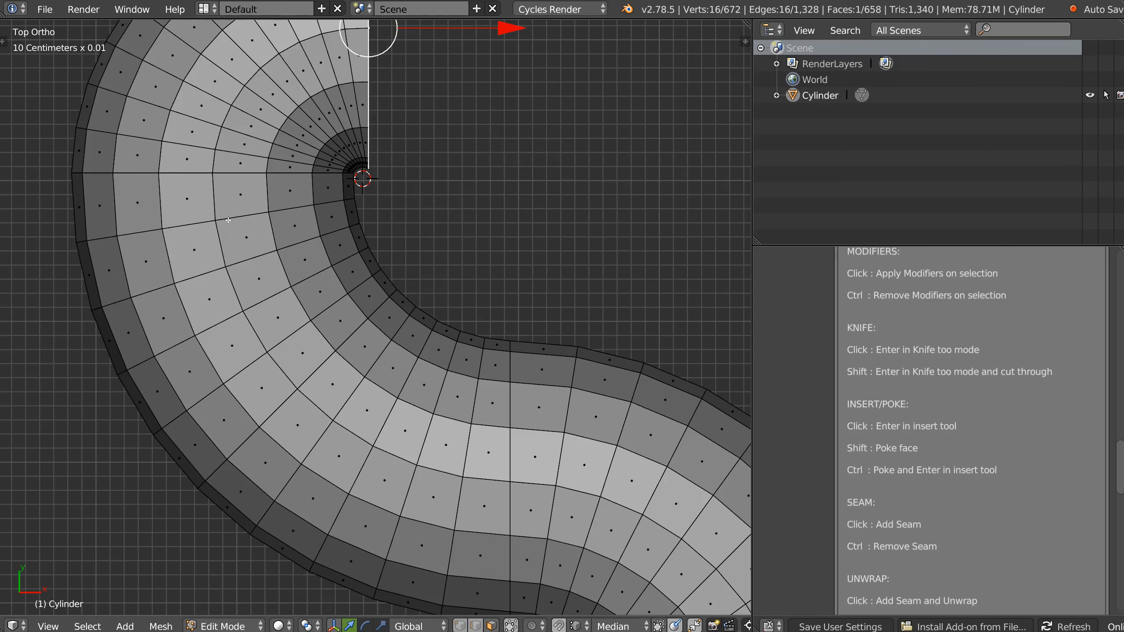
# - Adjust the last Spin interactively, trying an angle of 180° and reducing the steps to 4
pyautogui.scroll(-3, 345, 222)
pyautogui.keyDown('shift'); pyautogui.moveTo(353, 117); pyautogui.dragTo(361, 203, button='middle'); pyautogui.keyUp('shift')
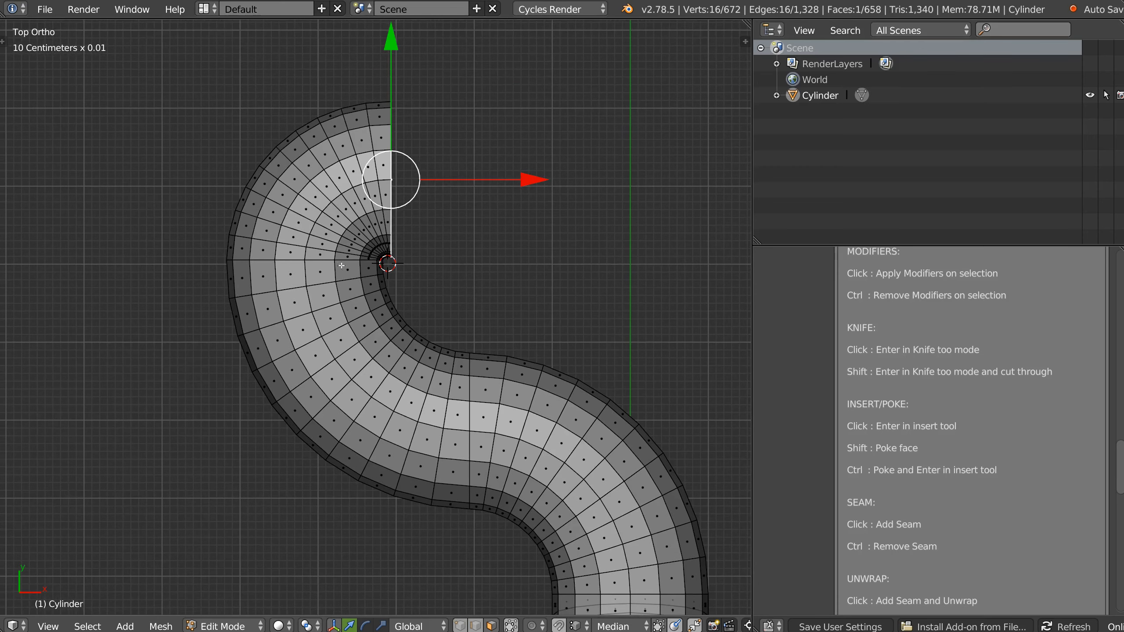
pyautogui.scroll(-3, 321, 274)
pyautogui.scroll(5, 345, 266)
pyautogui.scroll(-2, 374, 257)
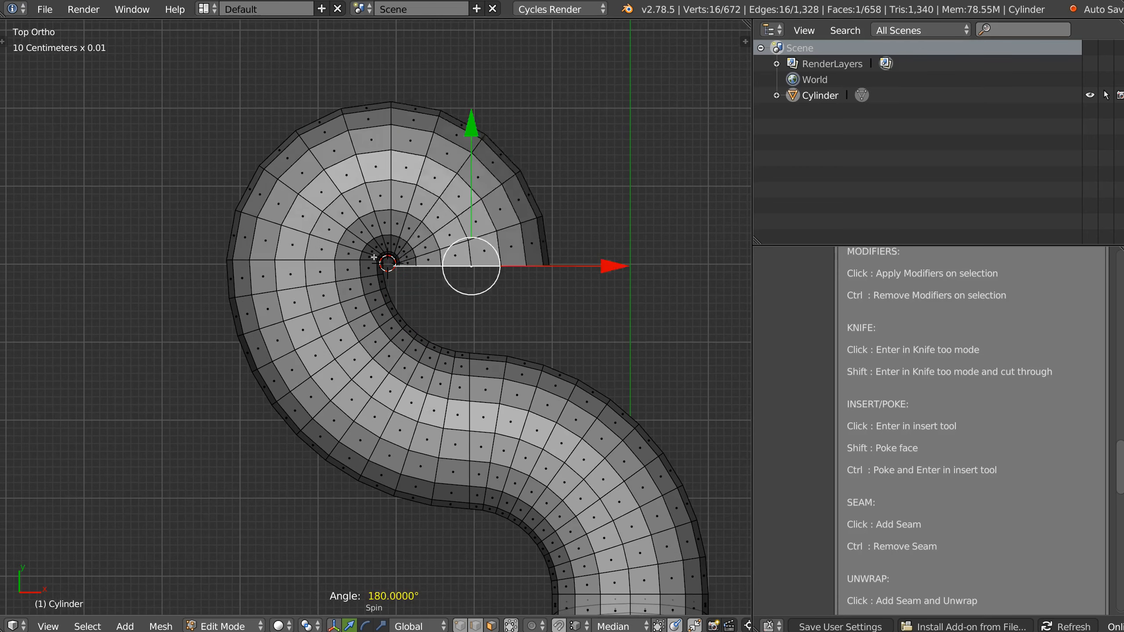
pyautogui.moveTo(387, 259); pyautogui.dragTo(158, 271)
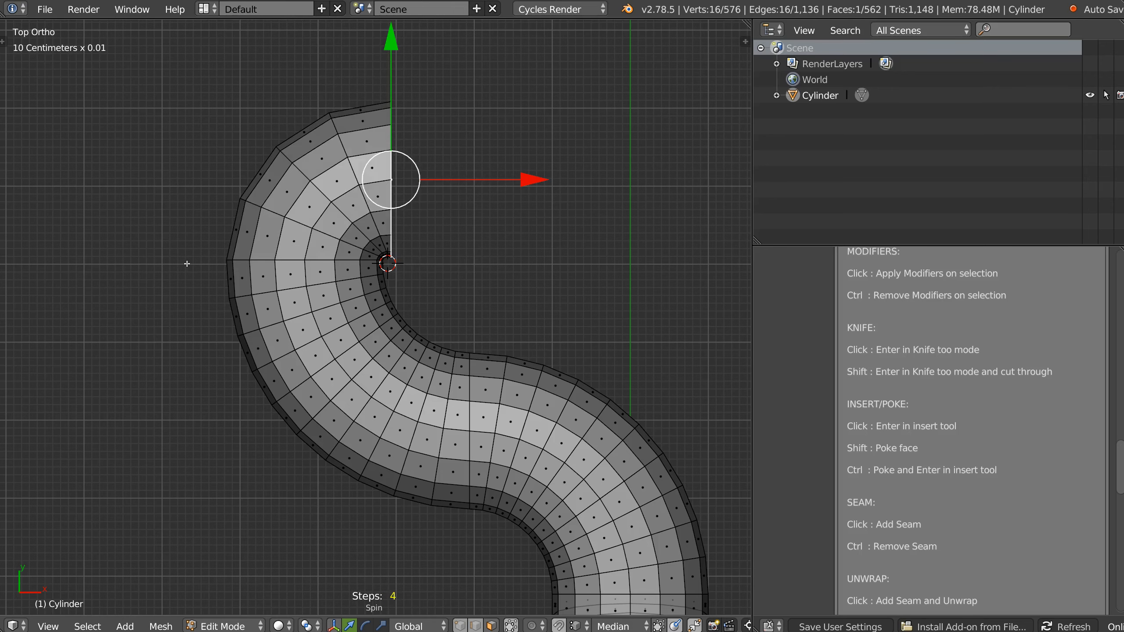
# - Extend the curved pipe with another 4-step spin of its end face and return to object mode
pyautogui.click(434, 251)
pyautogui.keyDown('ctrl'); pyautogui.moveTo(434, 251); pyautogui.dragTo(270, 376, button='middle'); pyautogui.keyUp('ctrl')
pyautogui.moveTo(433, 319); pyautogui.dragTo(390, 291, button='middle')
pyautogui.press('Tab')
pyautogui.rightClick(388, 296)
pyautogui.rightClick(370, 305)
pyautogui.press('Tab')
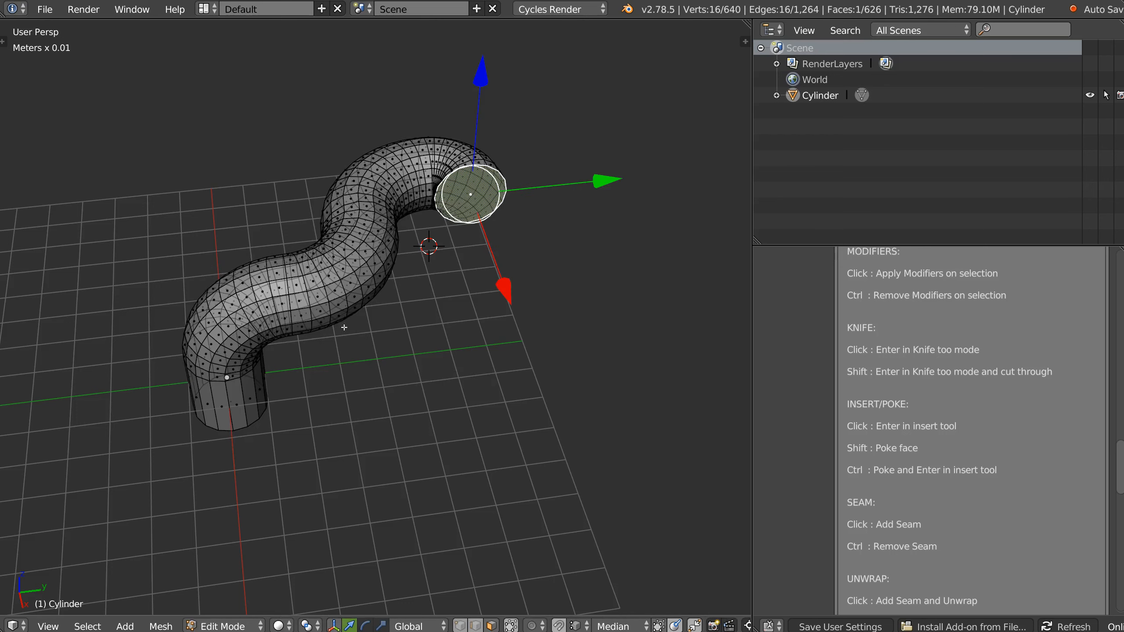
pyautogui.rightClick(338, 307)
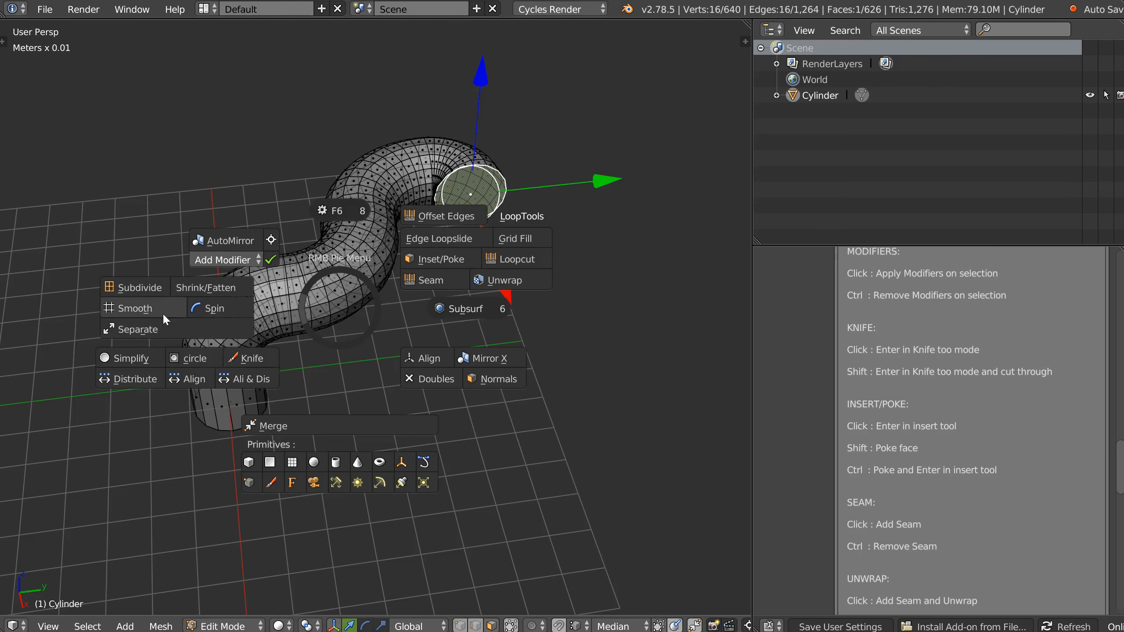
pyautogui.rightClick(266, 347)
pyautogui.press('Tab')
pyautogui.click(304, 310)
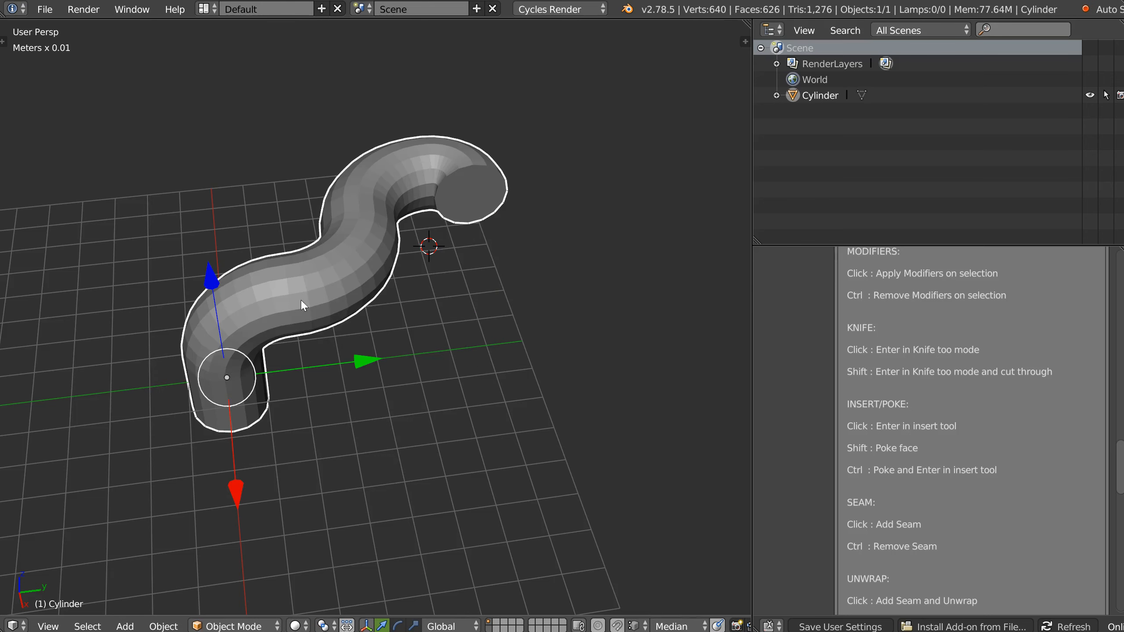
# - Delete the curved pipe and add a new cylinder centred at the world origin
pyautogui.press('x')
pyautogui.rightClick(327, 300)
pyautogui.click(331, 423)
pyautogui.keyDown('shift'); pyautogui.moveTo(280, 328); pyautogui.dragTo(315, 302, button='middle'); pyautogui.keyUp('shift')
pyautogui.hotkey('alt', 'g')
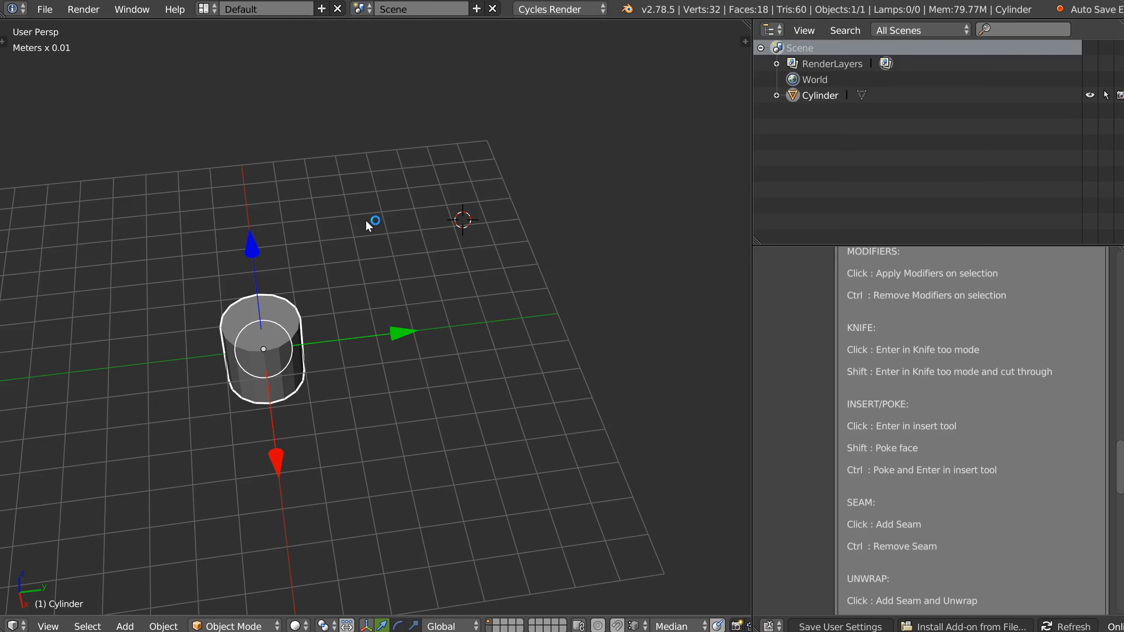
pyautogui.press('KP_Decimal')
# - Select the cylinder's top face in face mode and inset it to form an outer ring
pyautogui.press('Tab')
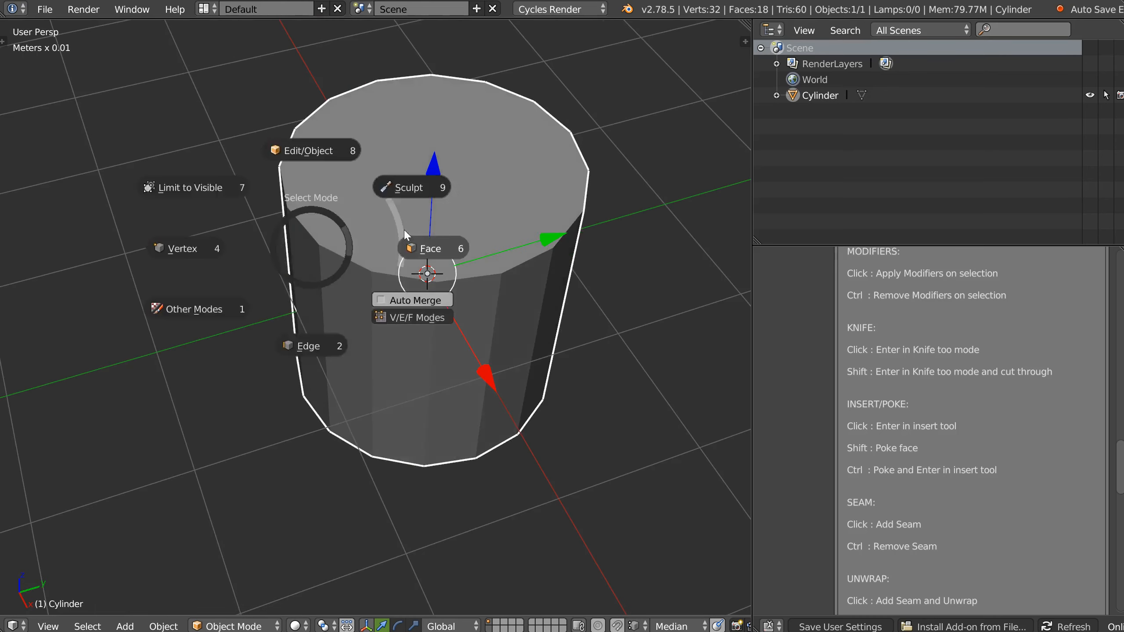
pyautogui.click(435, 214)
pyautogui.press('Tab')
pyautogui.click(353, 202)
pyautogui.click(455, 187)
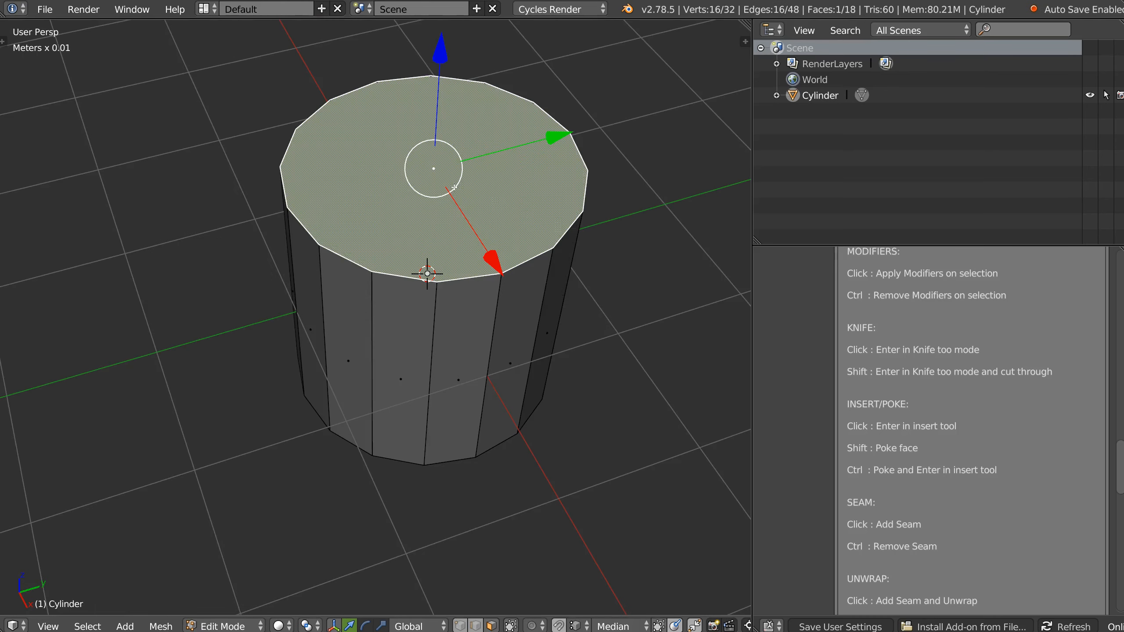
pyautogui.rightClick(463, 246)
pyautogui.click(570, 193)
pyautogui.click(546, 200)
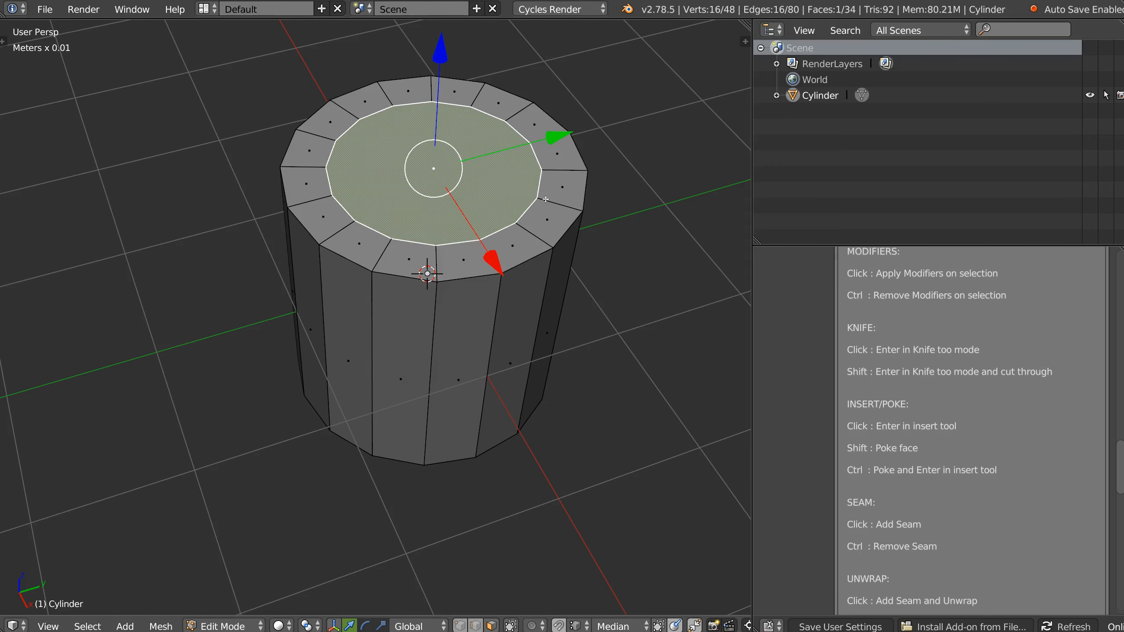
# - Inset the central top face twice more to form further concentric rings
pyautogui.rightClick(546, 199)
pyautogui.click(646, 159)
pyautogui.click(506, 204)
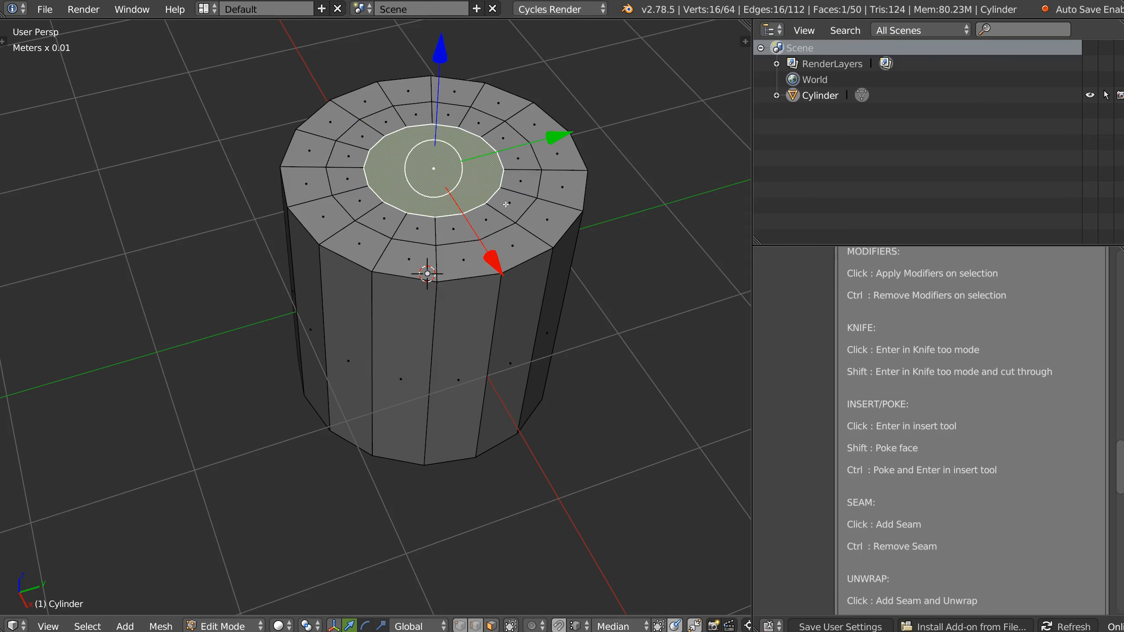
pyautogui.scroll(2, 505, 204)
pyautogui.rightClick(470, 255)
pyautogui.click(569, 207)
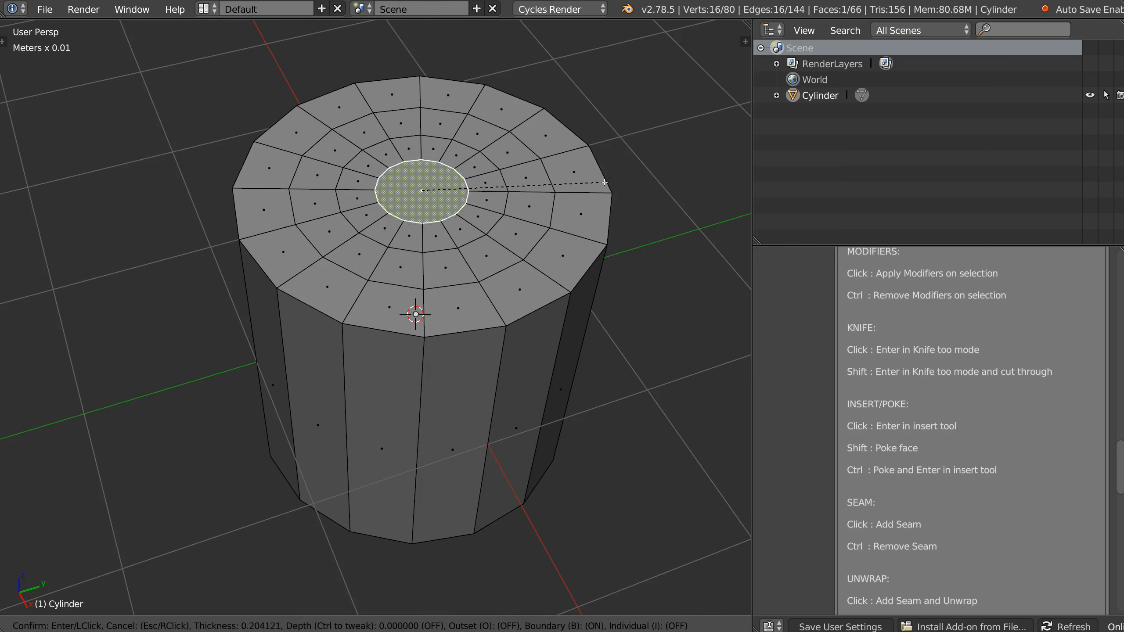
pyautogui.click(431, 196)
# - Try Simplify on the outer and middle inset edge loops of the cylinder's top
pyautogui.press('2')
pyautogui.keyDown('alt'); pyautogui.click(459, 285); pyautogui.keyUp('alt')
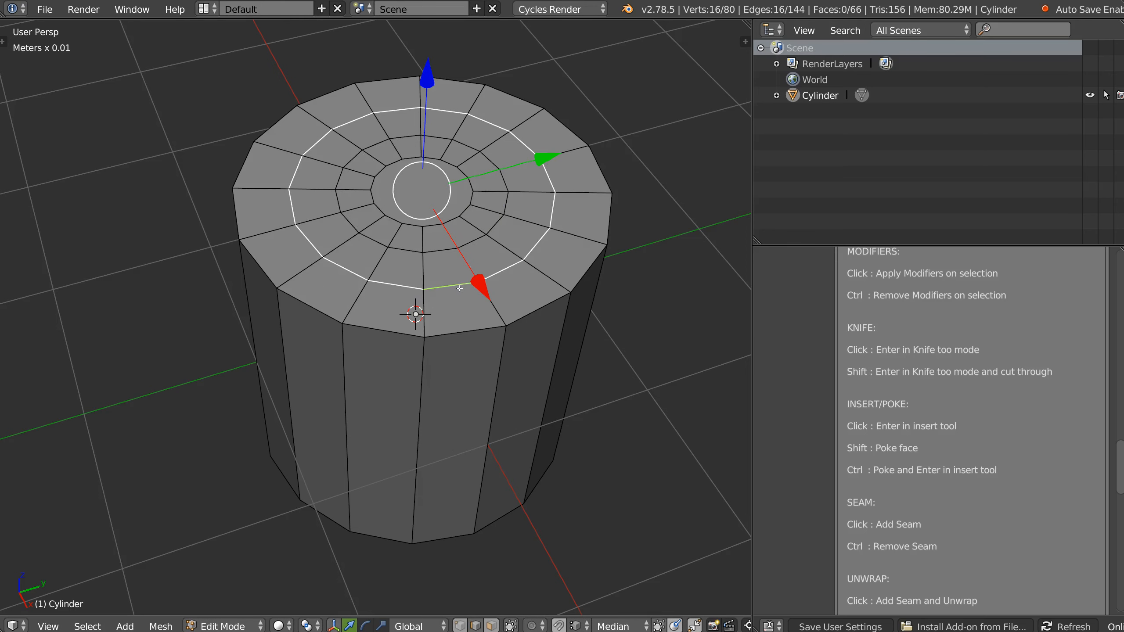
pyautogui.rightClick(460, 288)
pyautogui.click(255, 344)
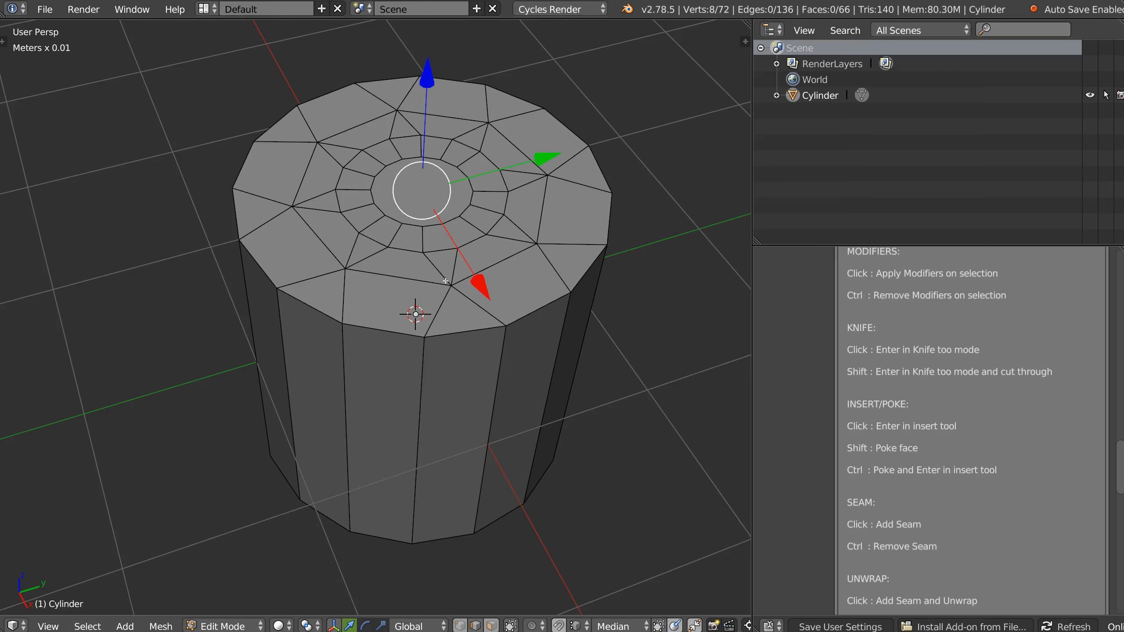
pyautogui.keyDown('alt'); pyautogui.click(400, 249); pyautogui.keyUp('alt')
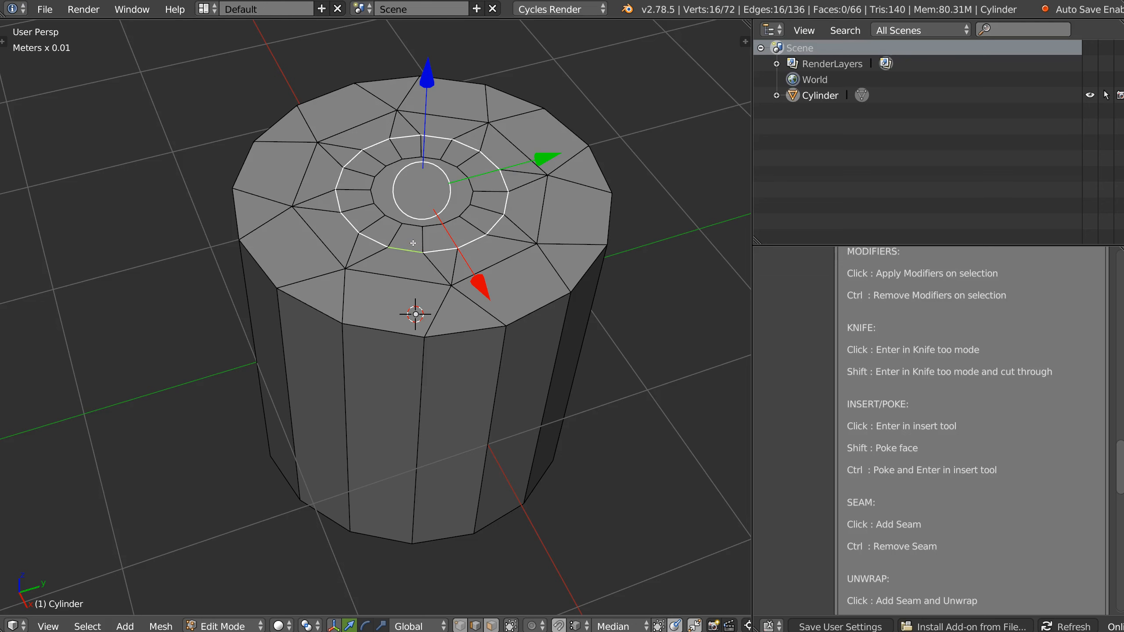
pyautogui.rightClick(411, 255)
pyautogui.click(212, 303)
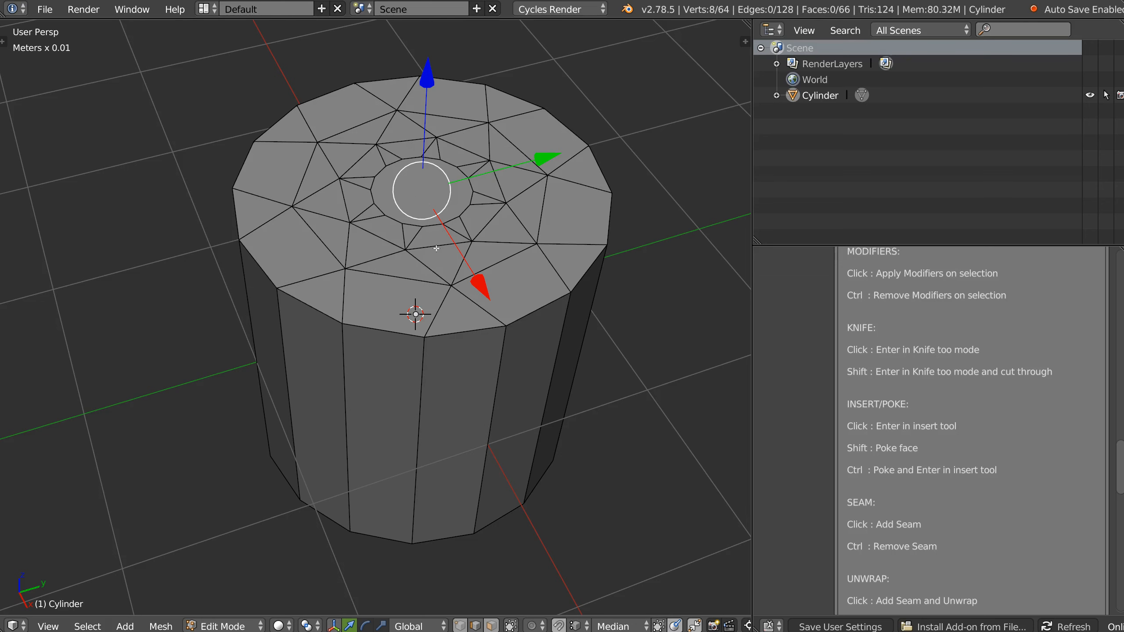
pyautogui.moveTo(357, 265); pyautogui.dragTo(526, 179, button='middle')
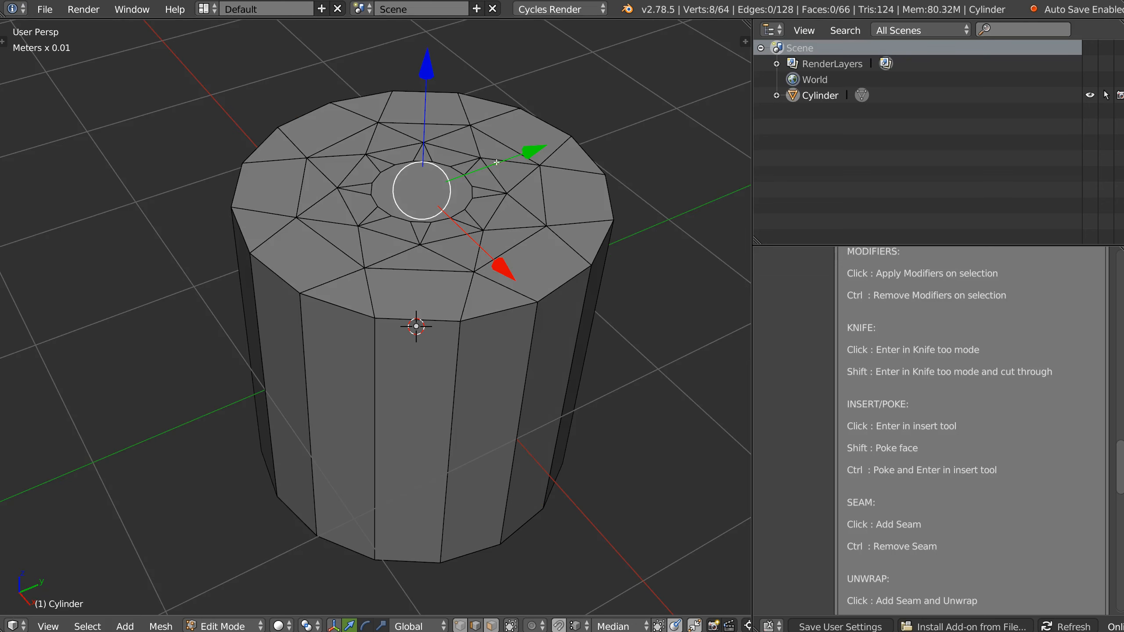
# - Undo both edge loop simplifications on the cylinder's top
pyautogui.hotkey('ctrl', 'z')
pyautogui.hotkey('ctrl', 'z')
pyautogui.hotkey('ctrl', 'z')
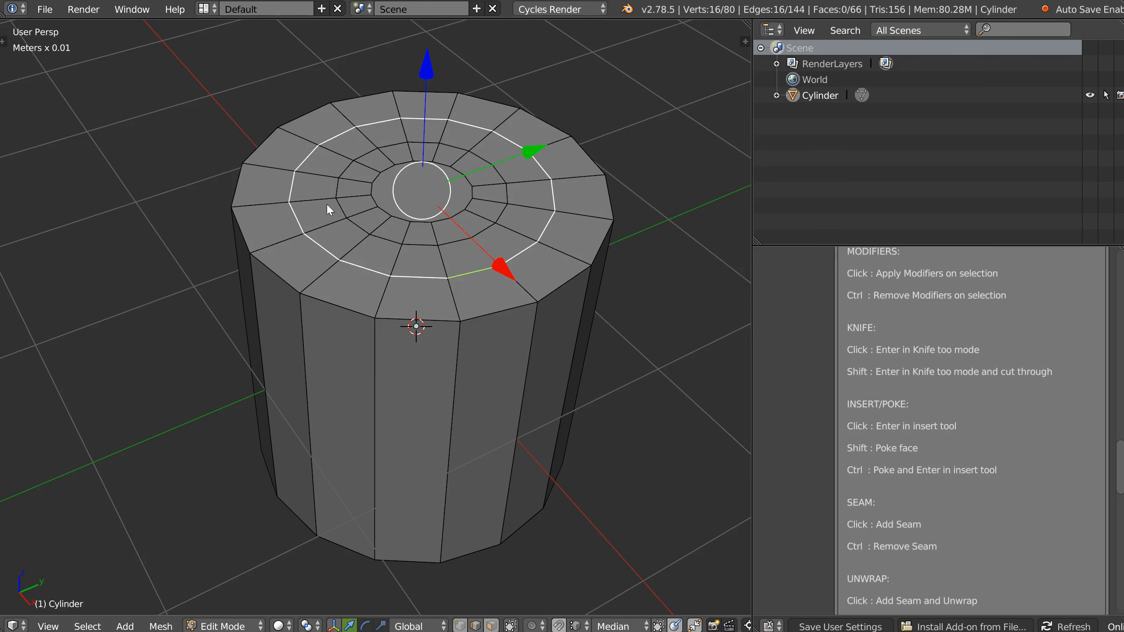
# - Select the central top face with its surrounding ring of faces and scale them up by about 1.13
pyautogui.press('3')
pyautogui.rightClick(417, 190)
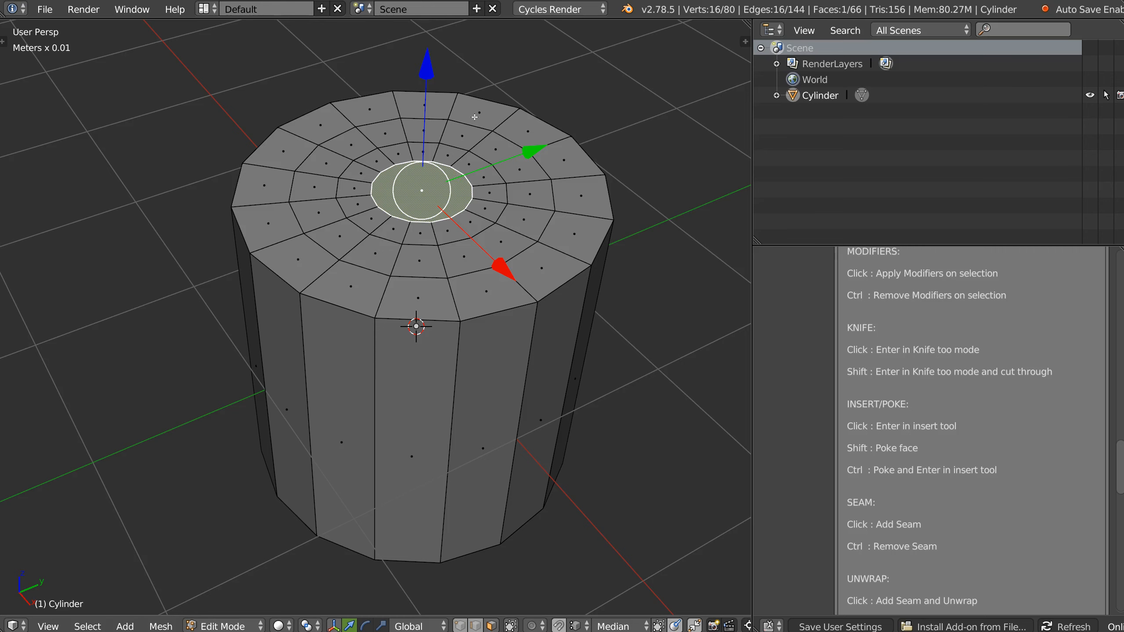
pyautogui.press('ctrl+KP_Add')
pyautogui.press('s')
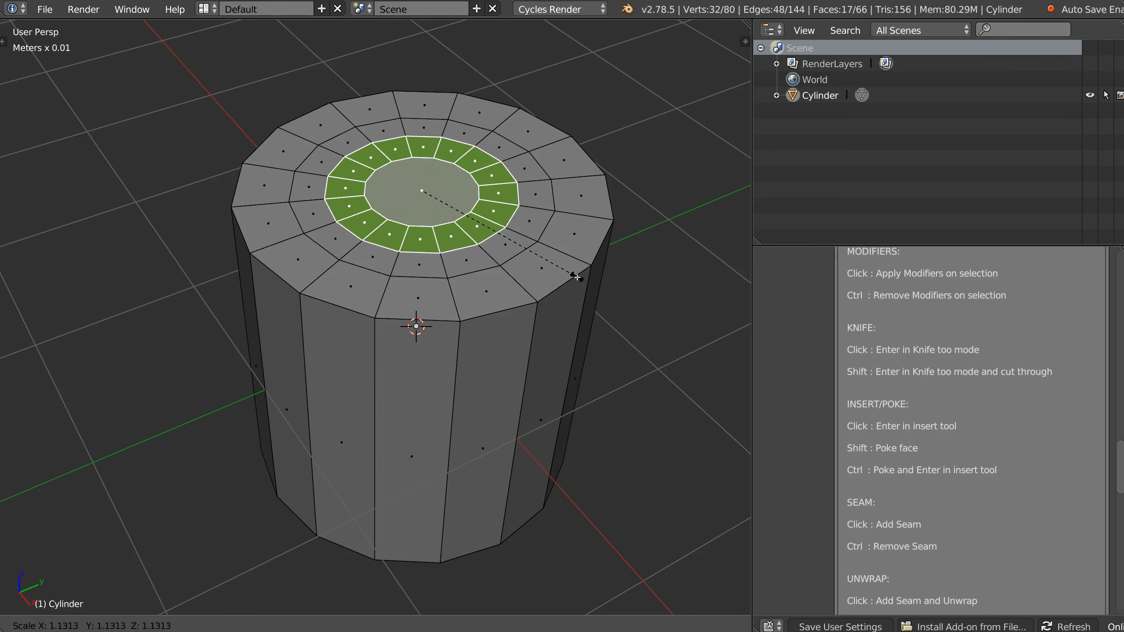
pyautogui.click(577, 277)
# - Extrude the selected central faces downward to sink a round recess into the cylinder's top
pyautogui.moveTo(451, 249); pyautogui.dragTo(421, 278, button='middle')
pyautogui.press('e')
pyautogui.click(458, 267)
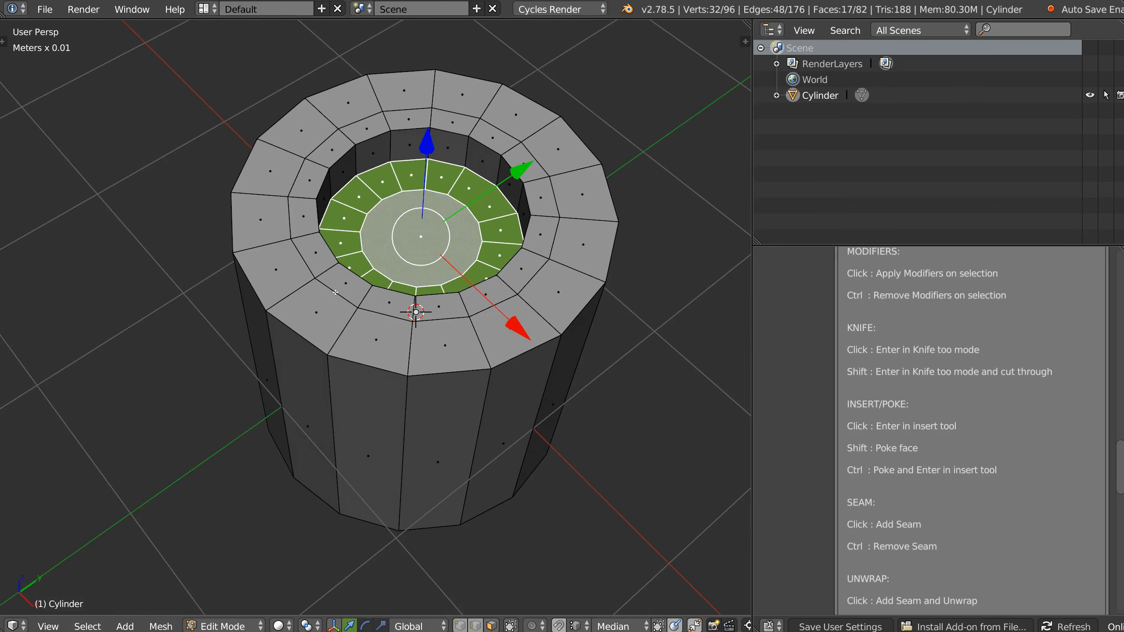
# - Add a centred loop cut around the top's outer ring of faces and simplify that loop
pyautogui.hotkey('ctrl', 'r')
pyautogui.click(408, 348)
pyautogui.rightClick(409, 348)
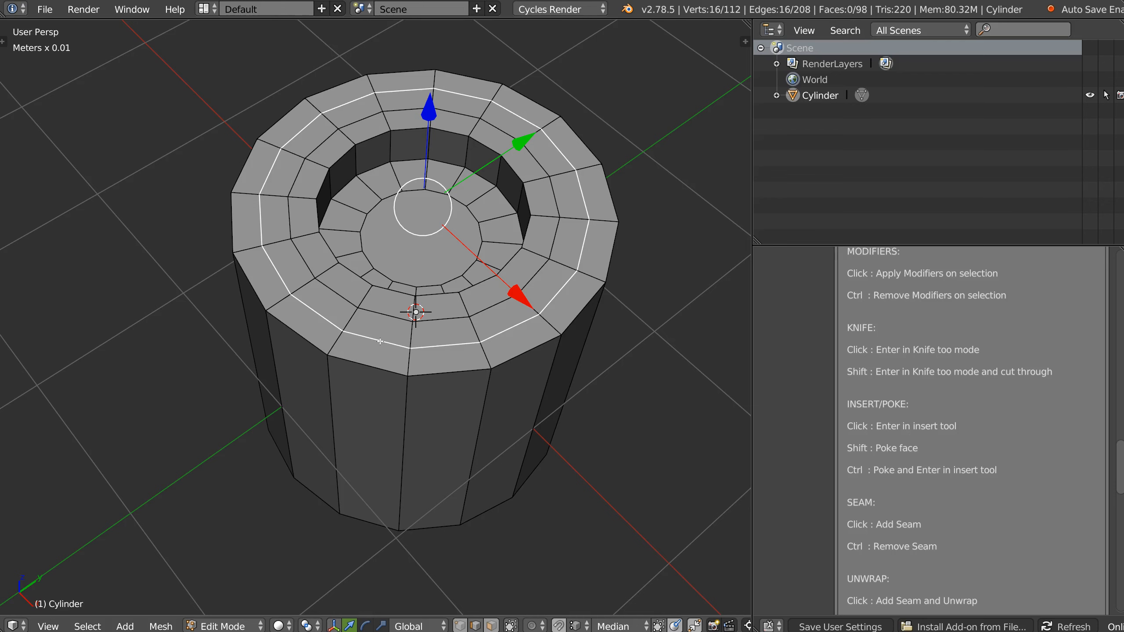
pyautogui.rightClick(390, 338)
pyautogui.click(175, 392)
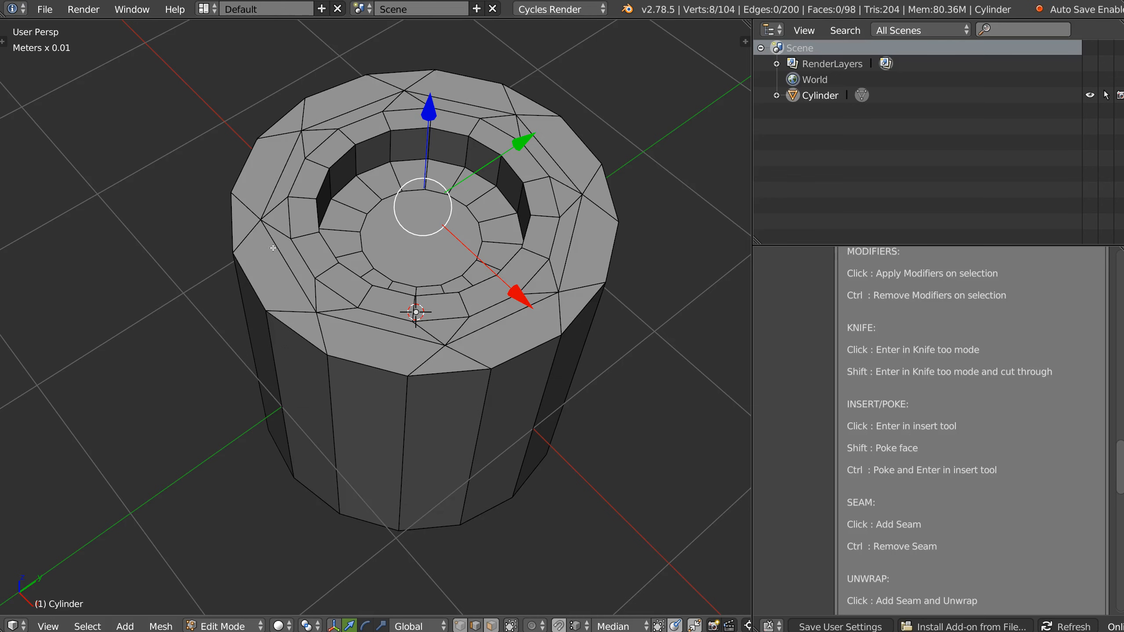
# - Select one edge of the cylinder's outer top rim and remove it with Edge Collapse
pyautogui.rightClick(231, 219)
pyautogui.rightClick(322, 268)
pyautogui.press('Escape')
pyautogui.press('x')
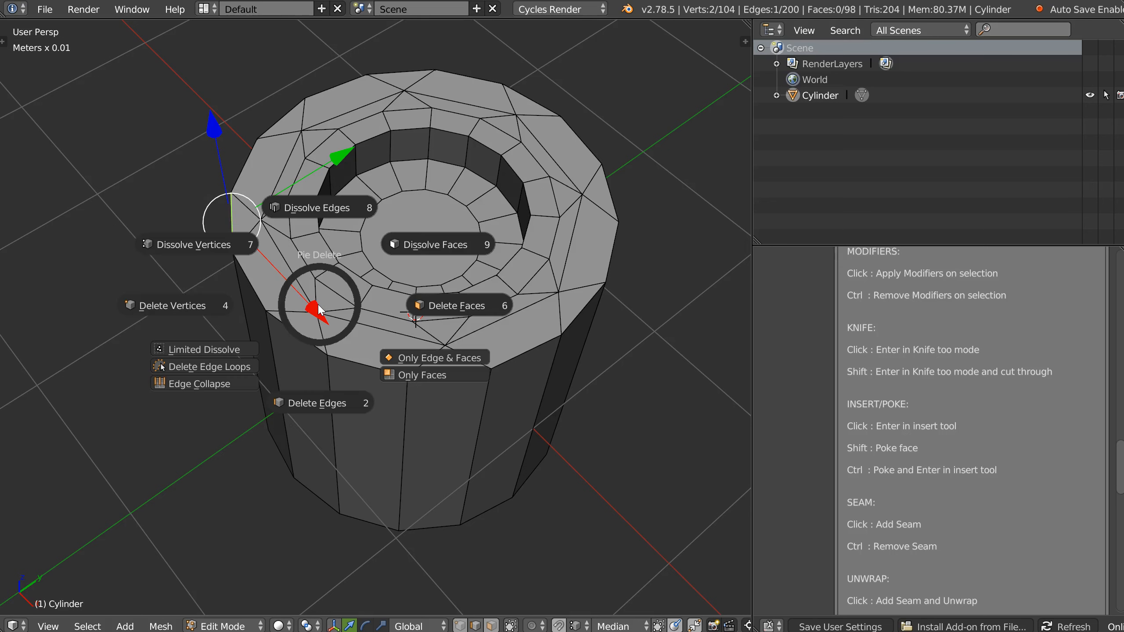
pyautogui.click(177, 384)
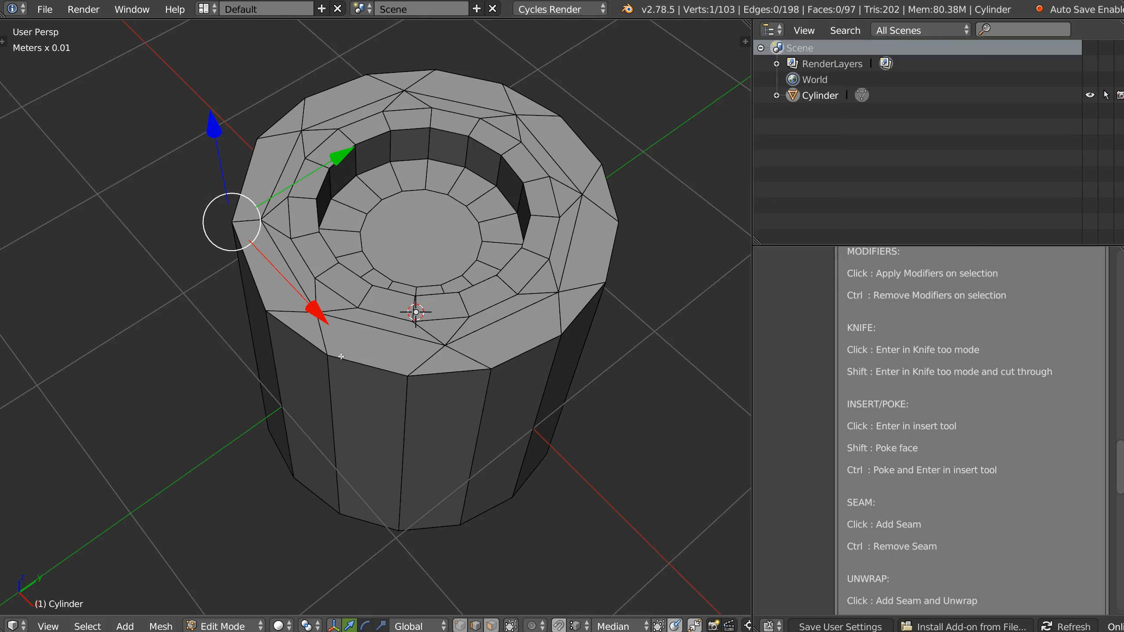
# - Select the seven remaining alternate edges of the outer top rim and collapse them into an octagonal rim
pyautogui.rightClick(296, 334)
pyautogui.keyDown('shift'); pyautogui.rightClick(449, 371); pyautogui.keyUp('shift')
pyautogui.keyDown('shift'); pyautogui.rightClick(583, 309); pyautogui.keyUp('shift')
pyautogui.keyDown('shift'); pyautogui.rightClick(610, 192); pyautogui.keyUp('shift')
pyautogui.keyDown('shift'); pyautogui.rightClick(530, 100); pyautogui.keyUp('shift')
pyautogui.keyDown('shift'); pyautogui.rightClick(379, 75); pyautogui.keyUp('shift')
pyautogui.keyDown('shift'); pyautogui.rightClick(281, 118); pyautogui.keyUp('shift')
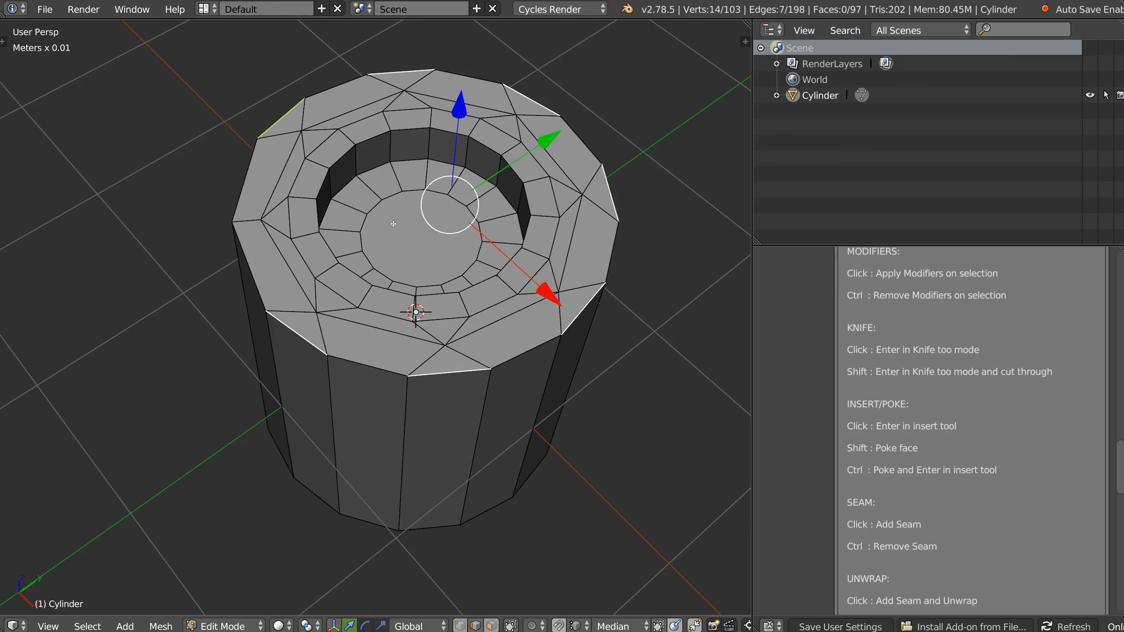
pyautogui.press('x')
pyautogui.click(277, 302)
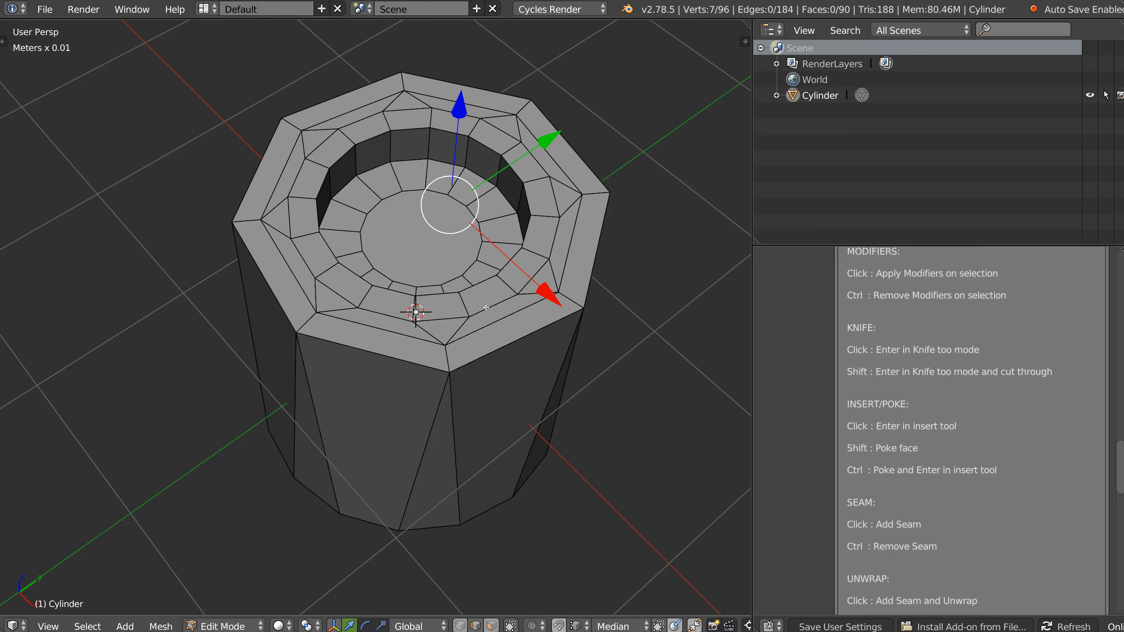
# - Select the edge loop surrounding the recess and scale it down slightly
pyautogui.keyDown('alt'); pyautogui.rightClick(528, 299); pyautogui.keyUp('alt')
pyautogui.press('s')
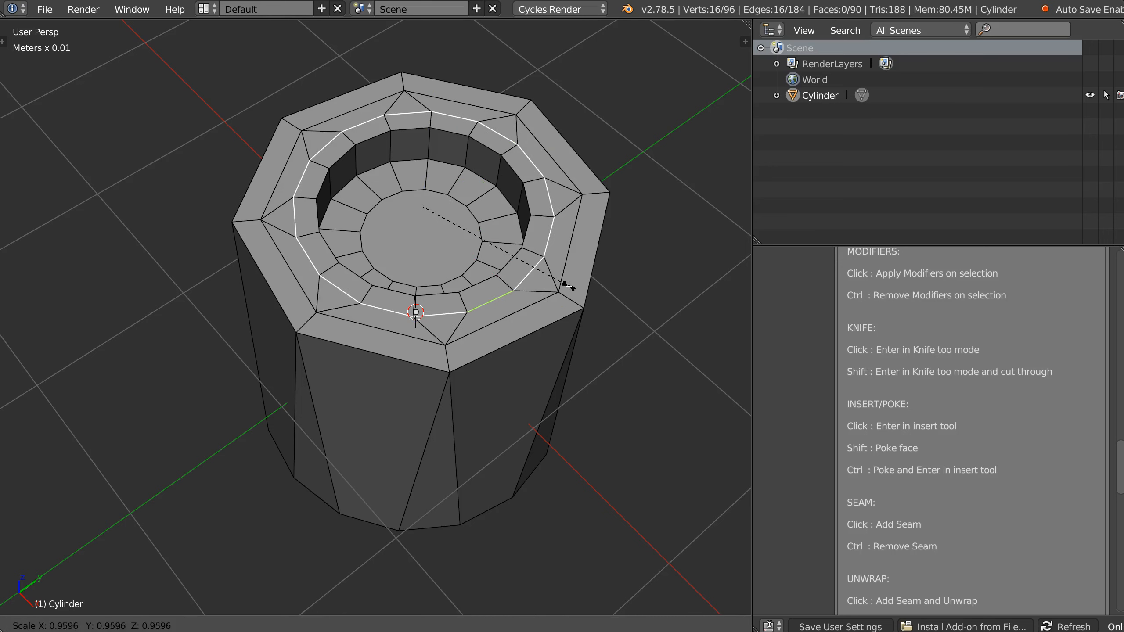
pyautogui.click(417, 368)
pyautogui.moveTo(459, 324); pyautogui.dragTo(450, 357, button='middle')
# - Leave edit mode, delete the cylinder and add a grid primitive
pyautogui.press('Tab')
pyautogui.press('x')
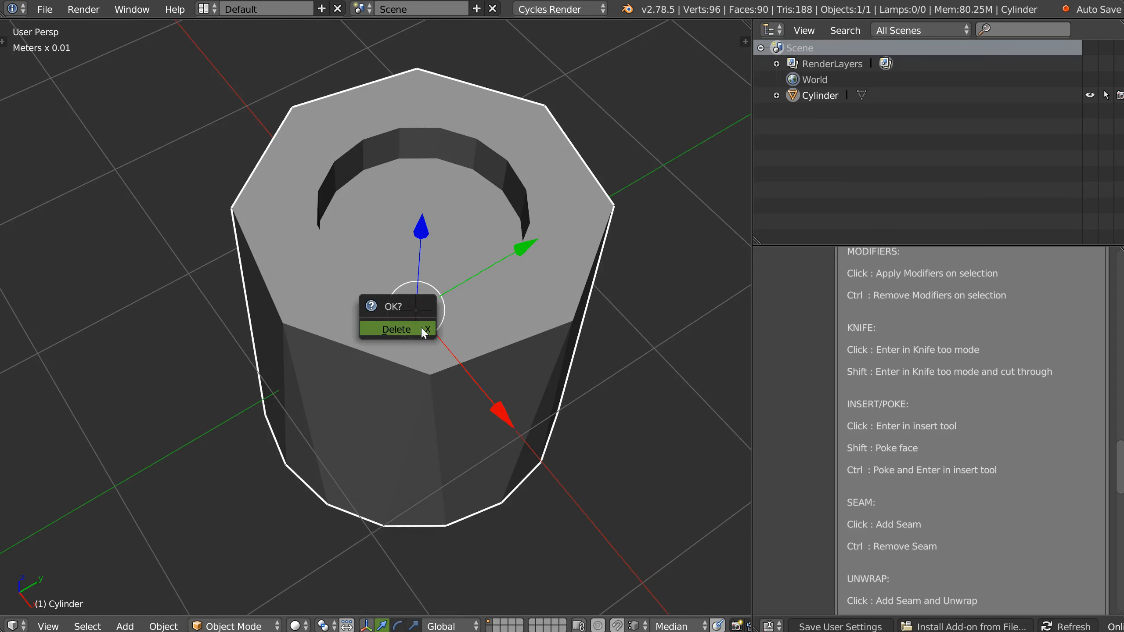
pyautogui.click(423, 330)
pyautogui.rightClick(426, 328)
pyautogui.click(431, 350)
pyautogui.rightClick(430, 350)
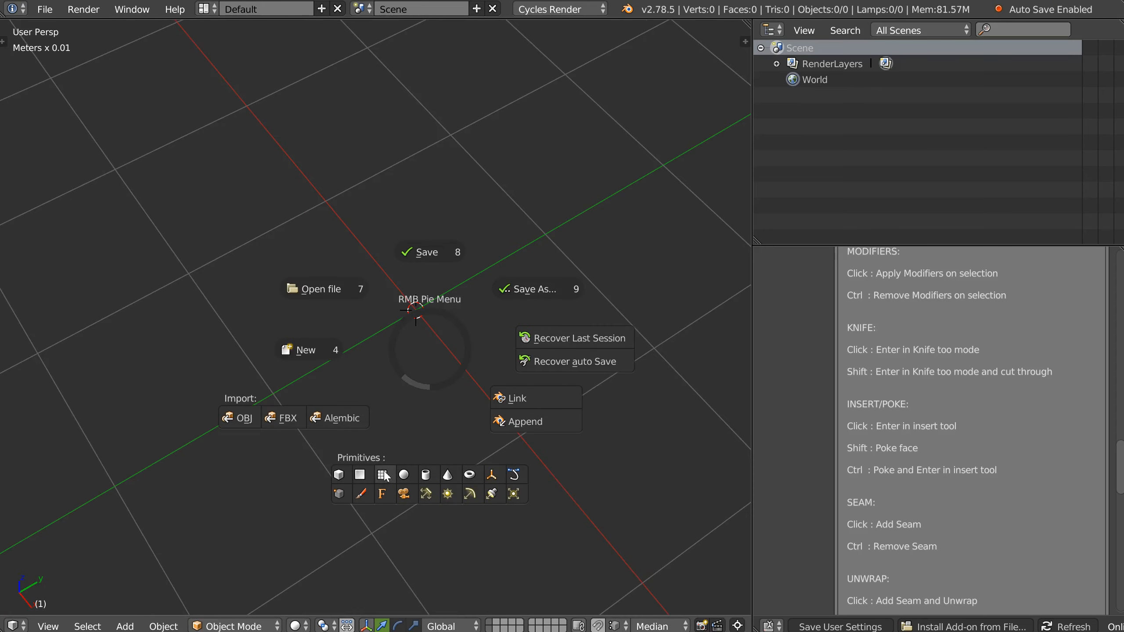
pyautogui.click(384, 475)
# - Select three neighbouring vertices along the first interior row of the grid in edit mode, viewed from the top
pyautogui.press('KP_7')
pyautogui.press('Tab')
pyautogui.click(325, 332)
pyautogui.keyDown('ctrl'); pyautogui.moveTo(336, 288); pyautogui.dragTo(450, 331, button='middle'); pyautogui.keyUp('ctrl')
pyautogui.rightClick(340, 234)
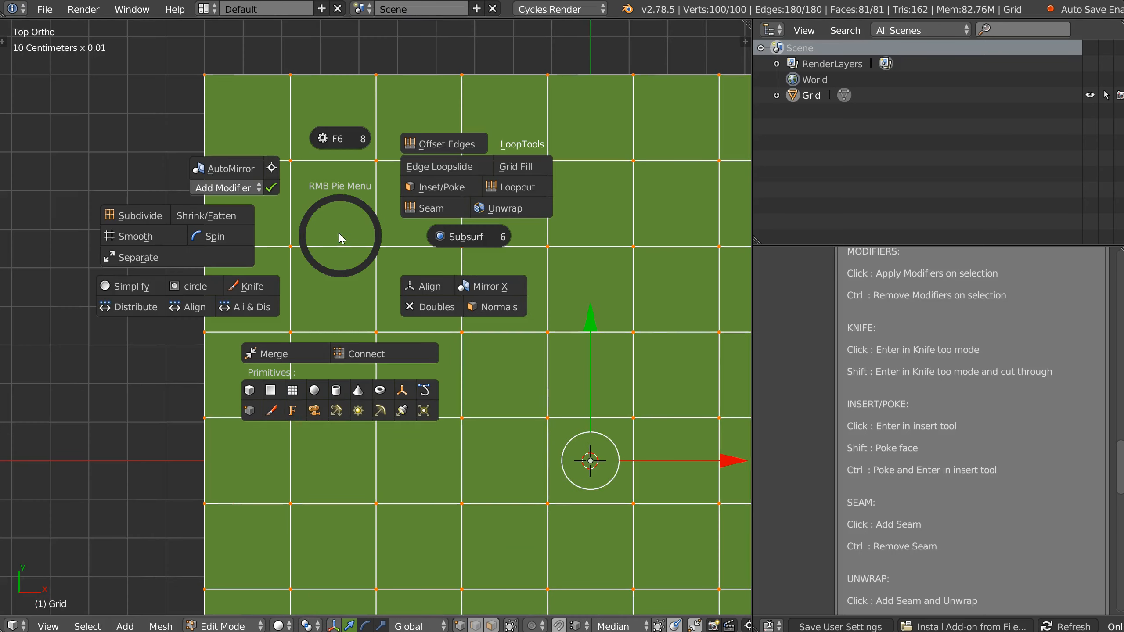
pyautogui.rightClick(194, 285)
pyautogui.click(292, 166)
pyautogui.keyDown('shift'); pyautogui.moveTo(383, 213); pyautogui.dragTo(354, 239, button='middle'); pyautogui.keyUp('shift')
pyautogui.keyDown('ctrl'); pyautogui.click(440, 211); pyautogui.keyUp('ctrl')
# - Try the Circle tool on the three selected vertices to make diamond-shaped faces around them
pyautogui.rightClick(433, 215)
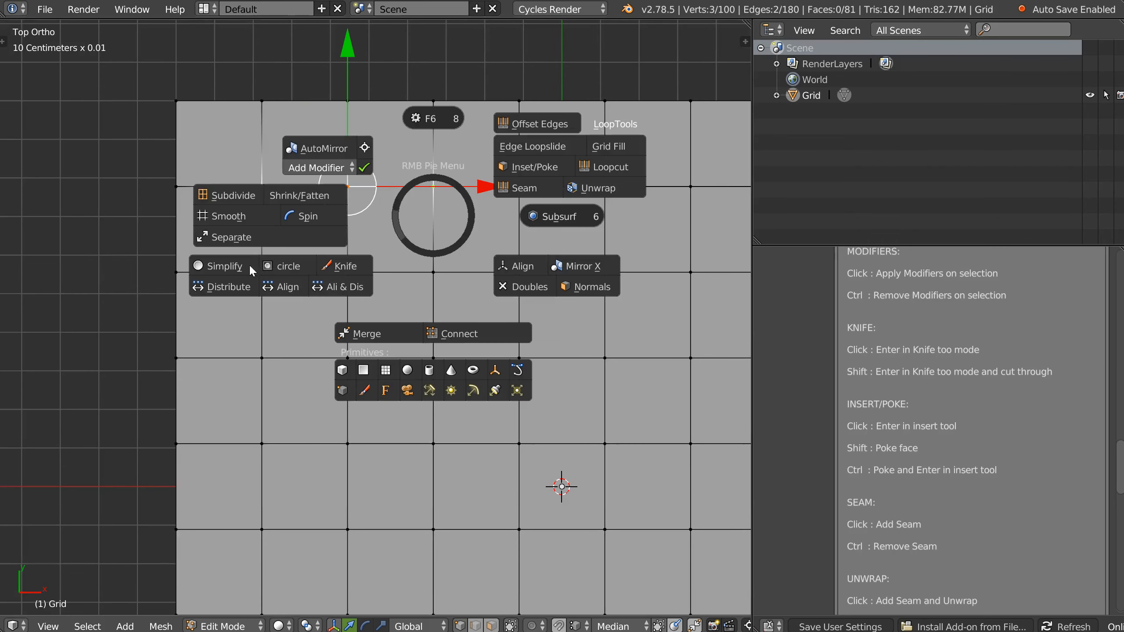
pyautogui.click(280, 261)
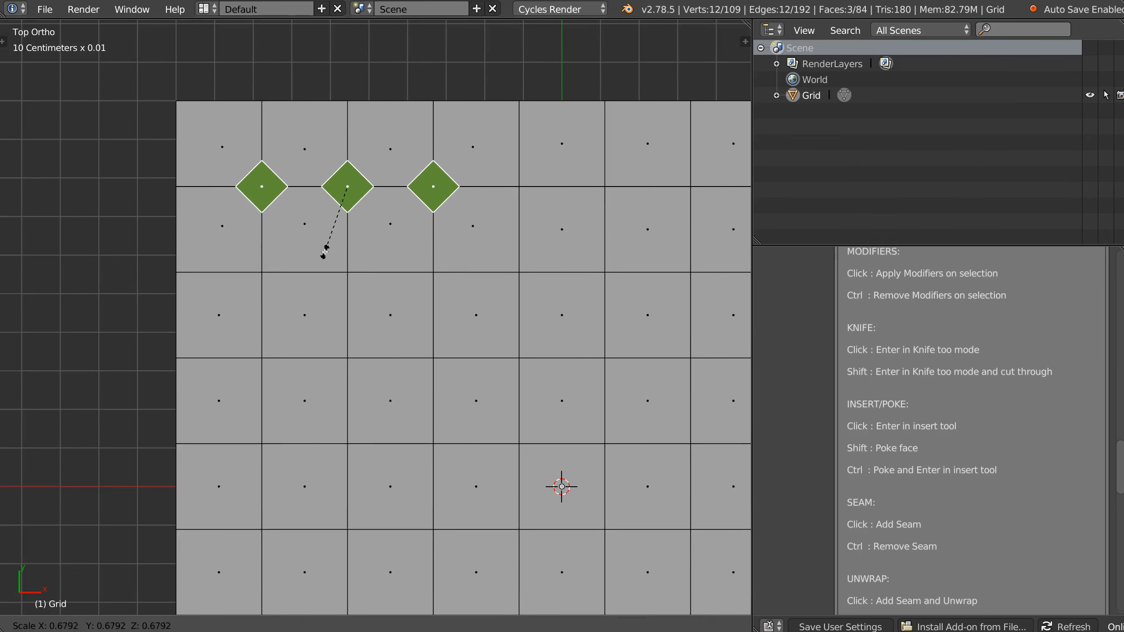
pyautogui.click(319, 254)
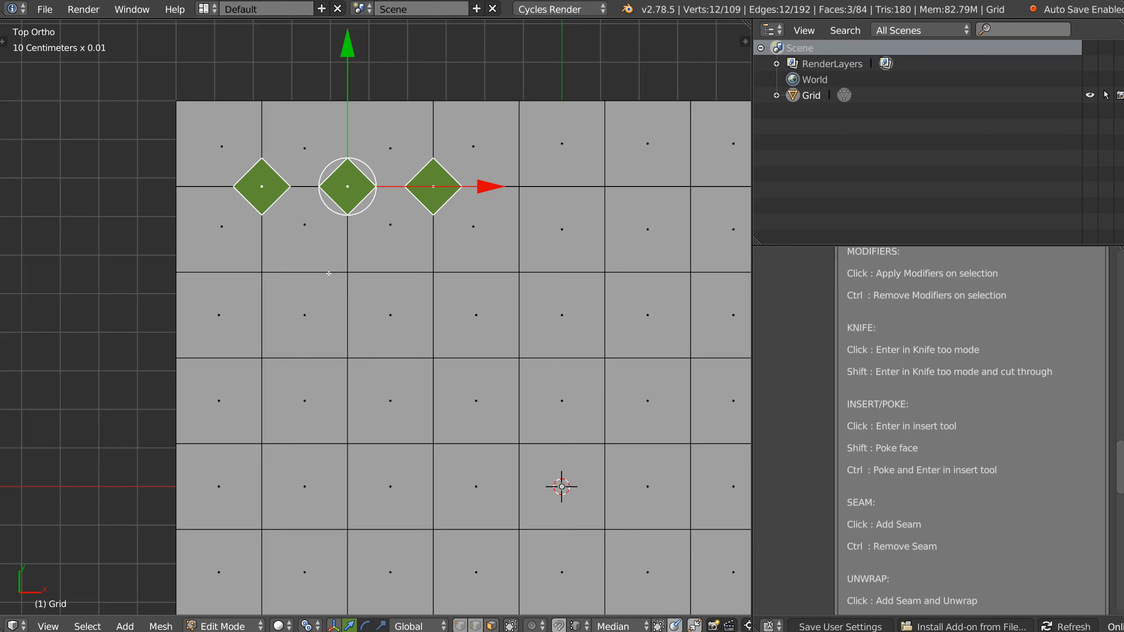
pyautogui.hotkey('ctrl', 'z')
# - Try the Circle tool variant that adds an inset ring inside each diamond at the three vertices
pyautogui.rightClick(322, 252)
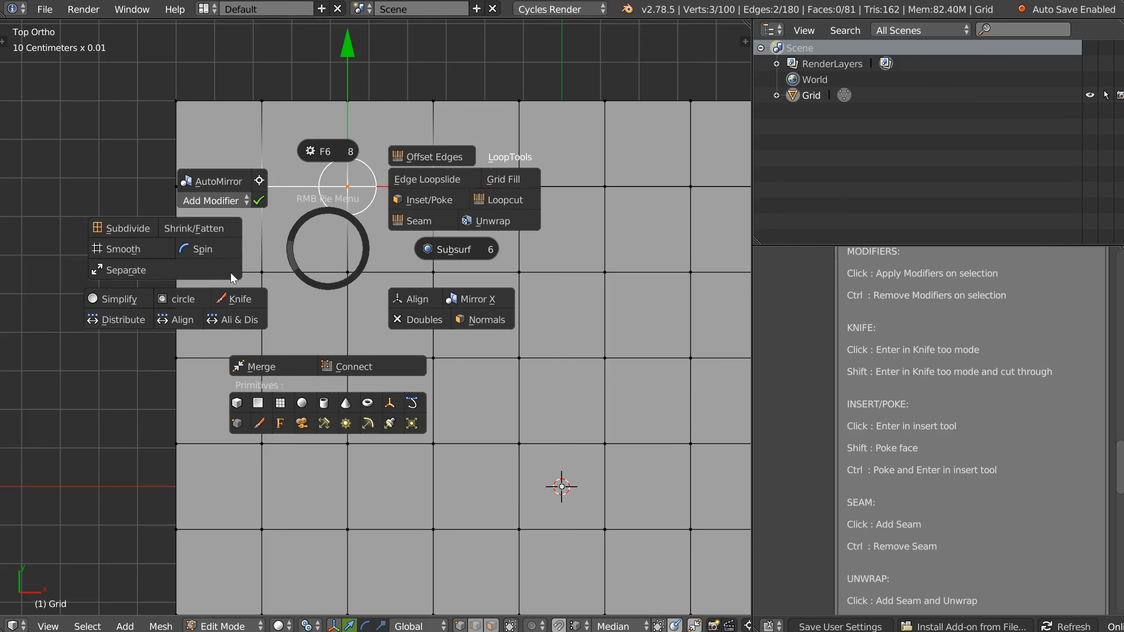
pyautogui.click(178, 297)
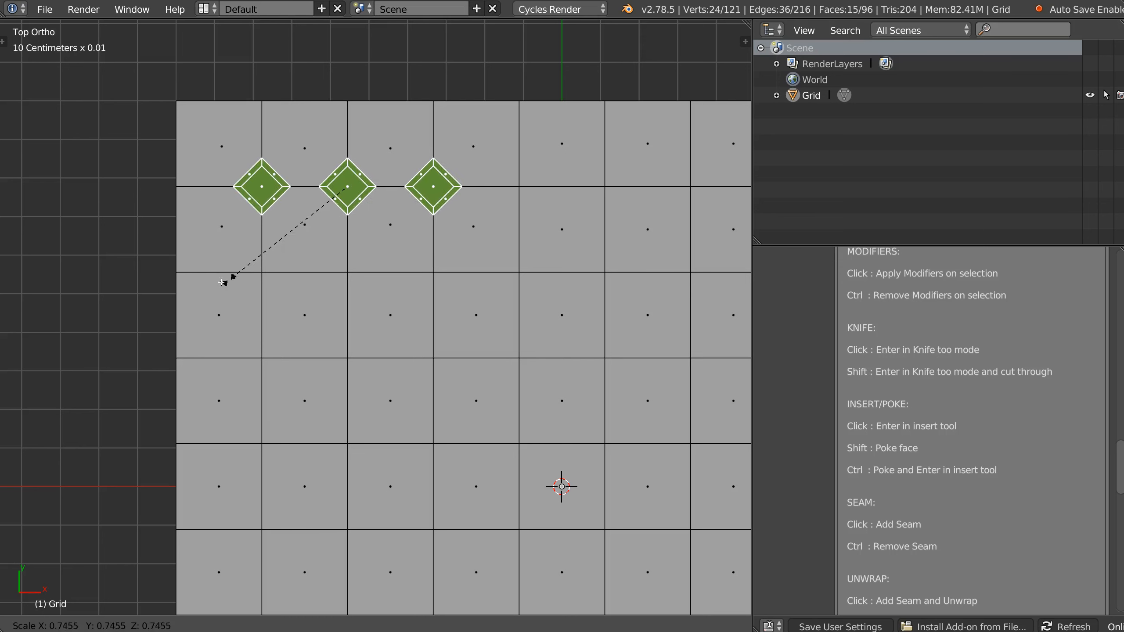
pyautogui.click(325, 271)
pyautogui.hotkey('ctrl', 'z')
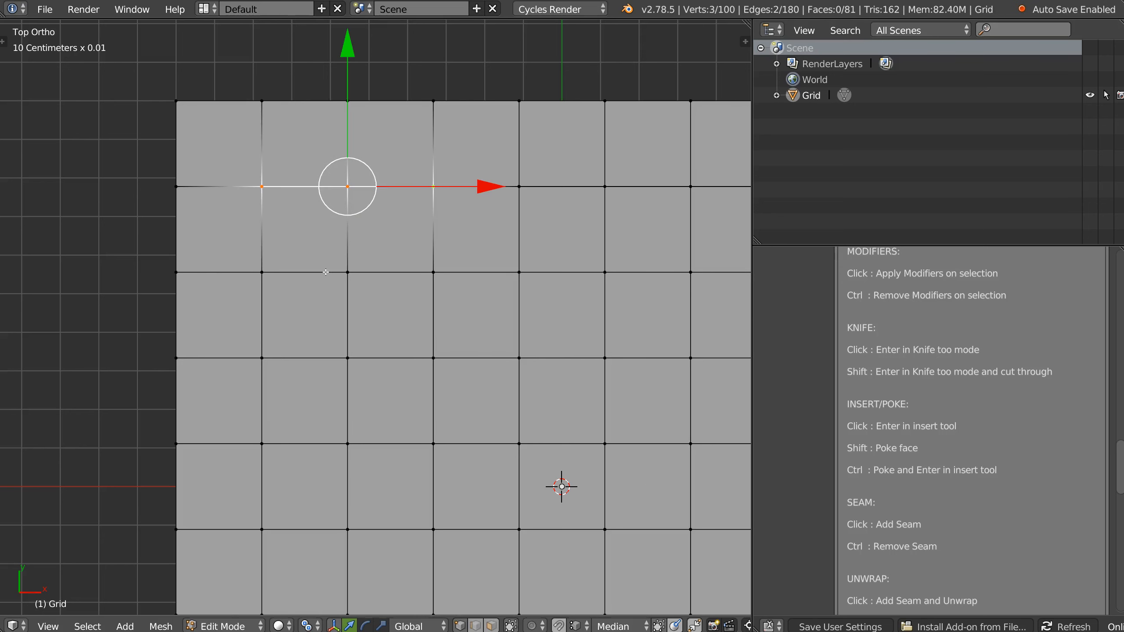
# - Add eight-sided circles with an inner ring at the three selected vertices using the Circle tool's subdivided variant
pyautogui.rightClick(392, 243)
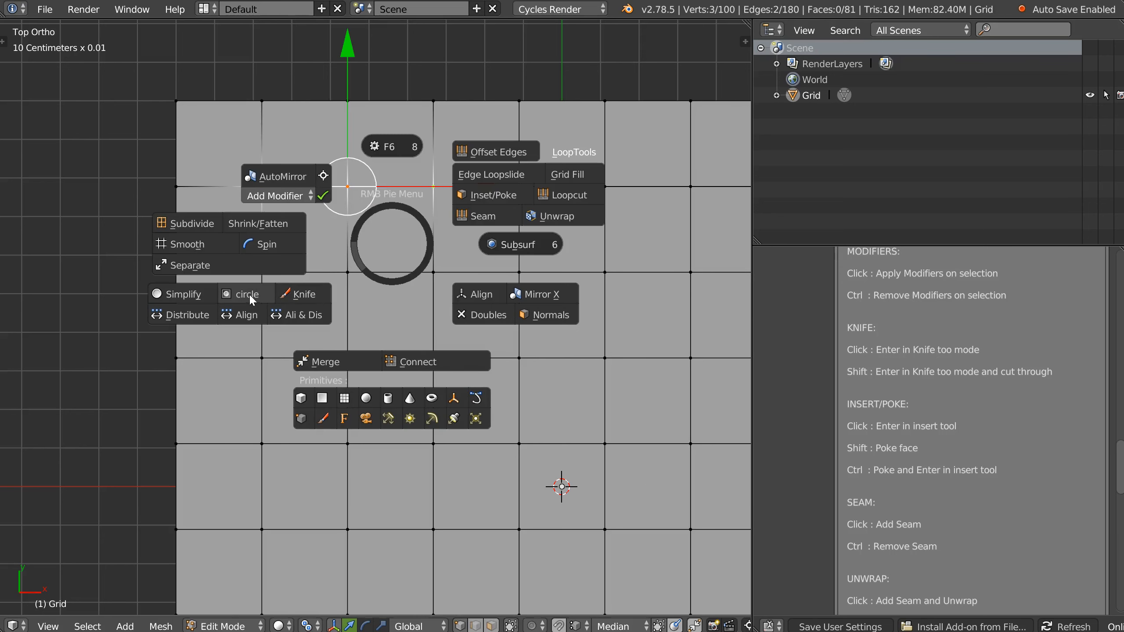
pyautogui.click(250, 294)
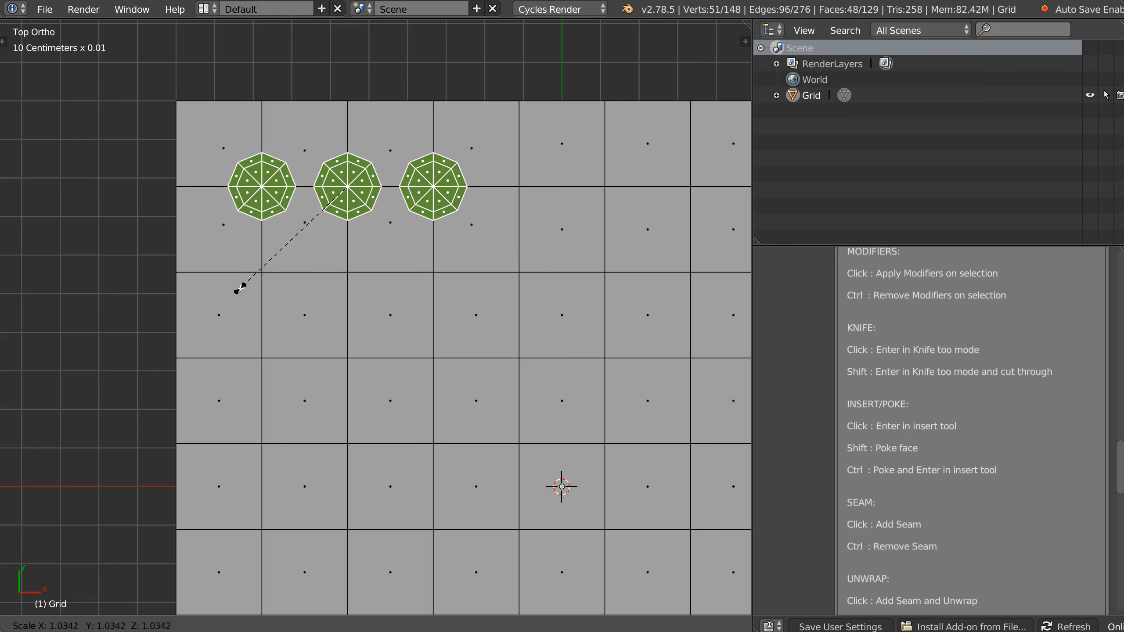
pyautogui.click(239, 291)
# - Select the two-by-two block of faces below the first circles and turn it into one shrunken octagon with Circle
pyautogui.scroll(-5, 954, 305)
pyautogui.scroll(-6, 953, 305)
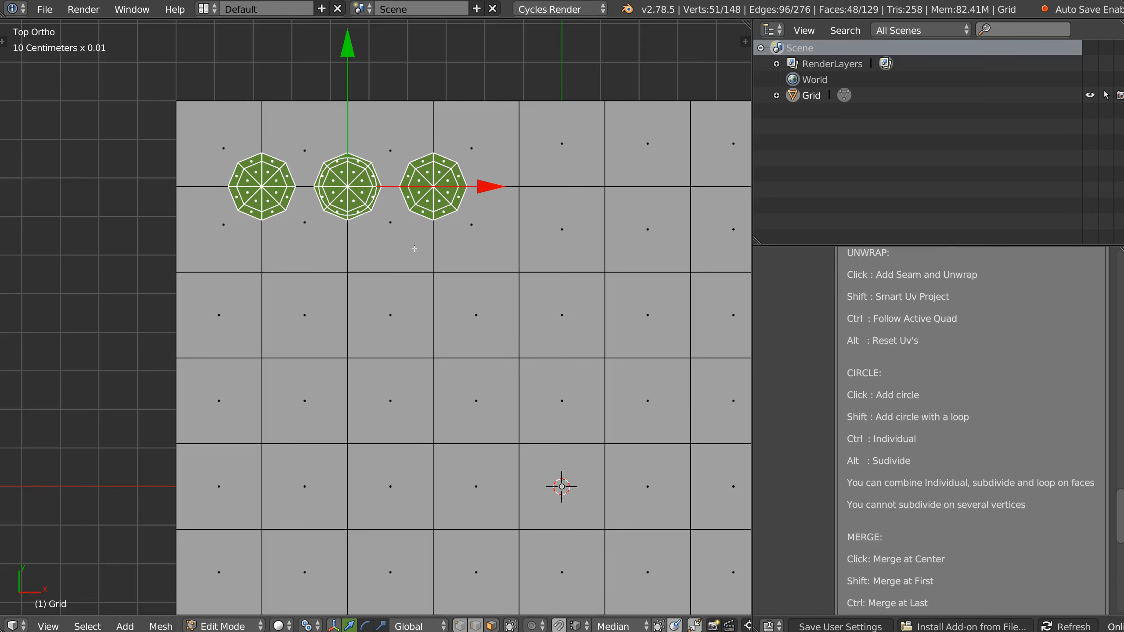
pyautogui.click(225, 320)
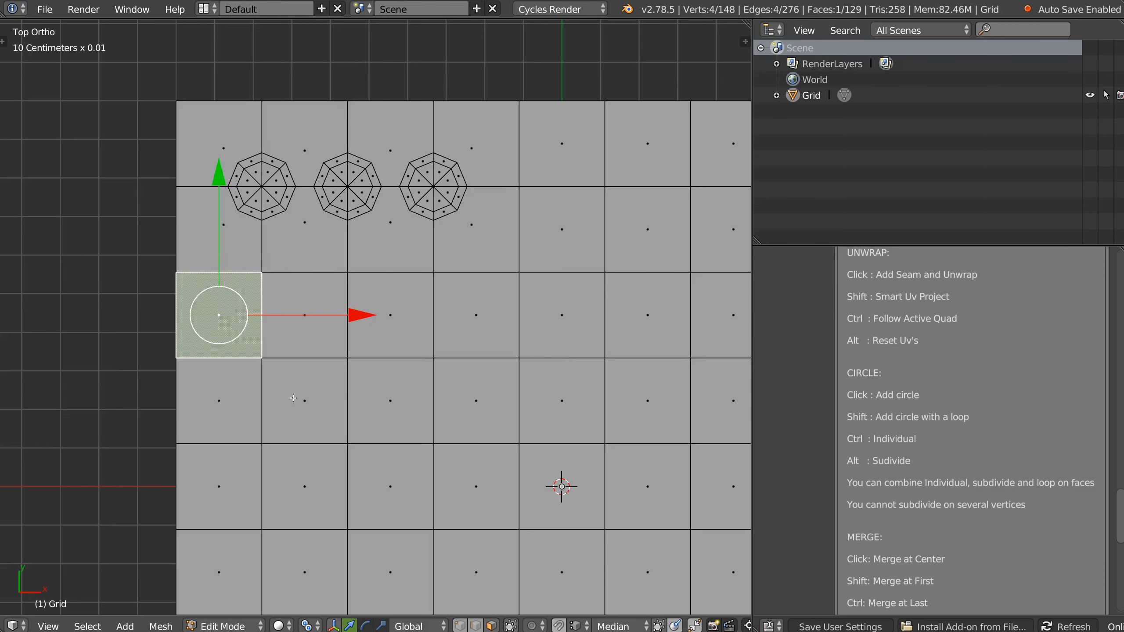
pyautogui.keyDown('ctrl'); pyautogui.keyDown('shift'); pyautogui.click(301, 399); pyautogui.keyUp('shift'); pyautogui.keyUp('ctrl')
pyautogui.keyDown('shift'); pyautogui.moveTo(321, 353); pyautogui.dragTo(355, 273, button='middle'); pyautogui.keyUp('shift')
pyautogui.rightClick(340, 330)
pyautogui.click(193, 380)
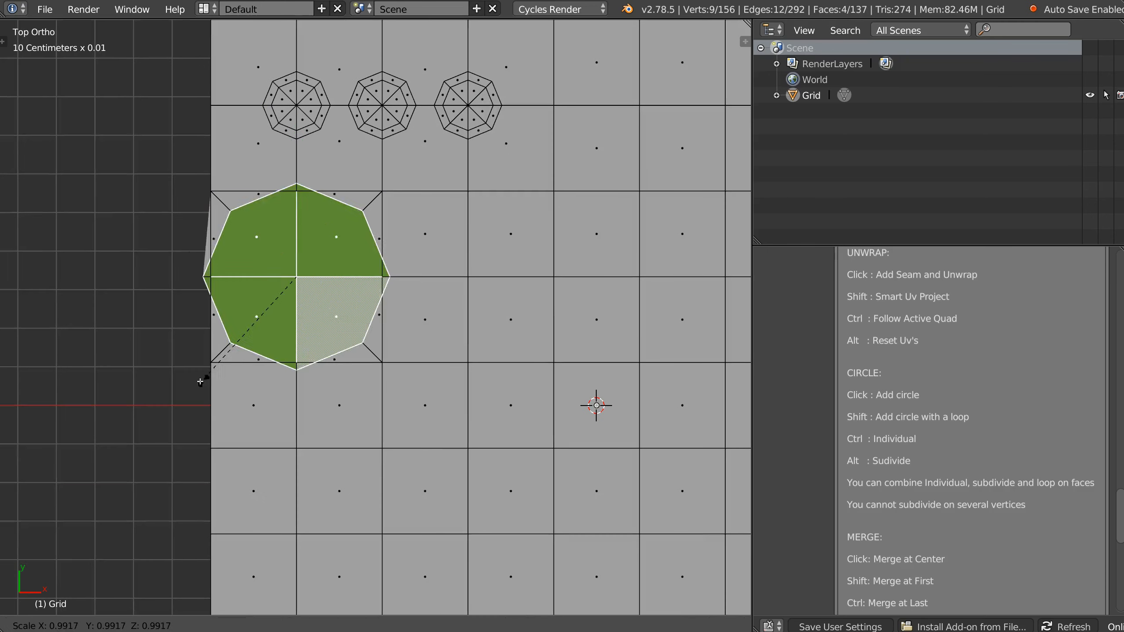
pyautogui.click(377, 315)
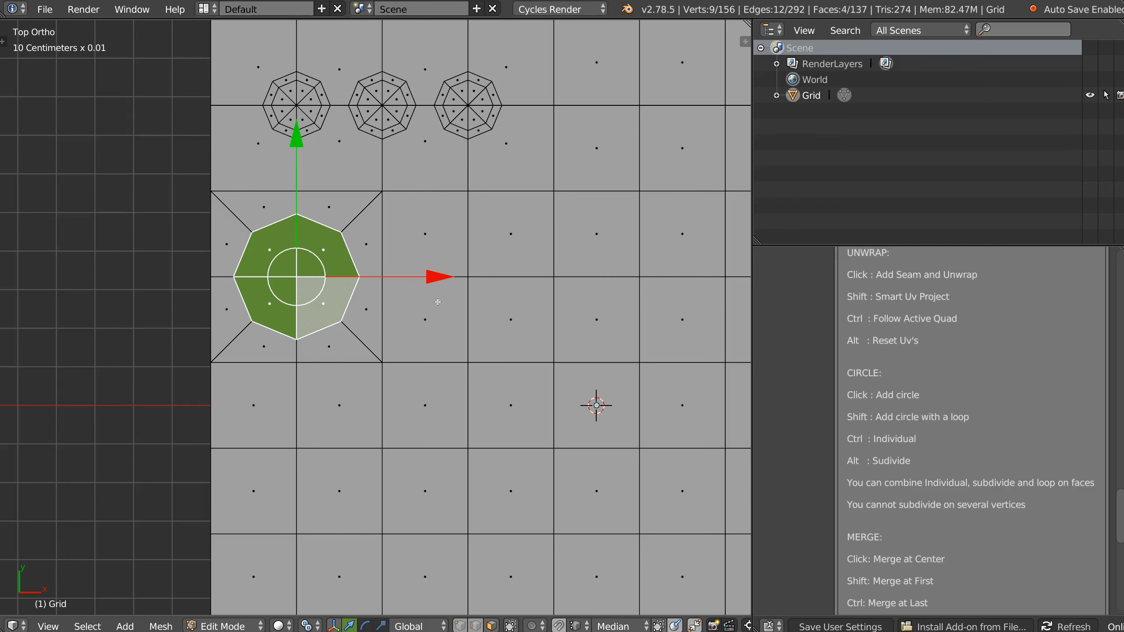
# - Select the adjacent two-by-two block of faces beside the octagon
pyautogui.click(428, 243)
pyautogui.keyDown('ctrl'); pyautogui.keyDown('shift'); pyautogui.click(509, 316); pyautogui.keyUp('shift'); pyautogui.keyUp('ctrl')
pyautogui.keyDown('shift'); pyautogui.moveTo(493, 318); pyautogui.dragTo(445, 307, button='middle'); pyautogui.keyUp('shift')
pyautogui.rightClick(435, 306)
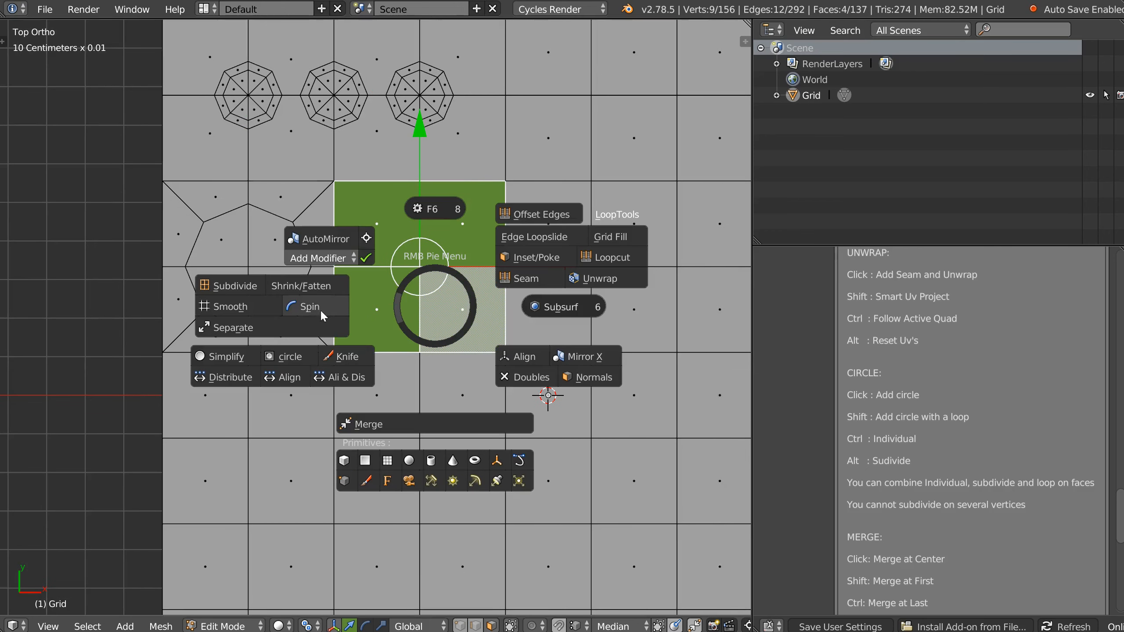
pyautogui.click(297, 355)
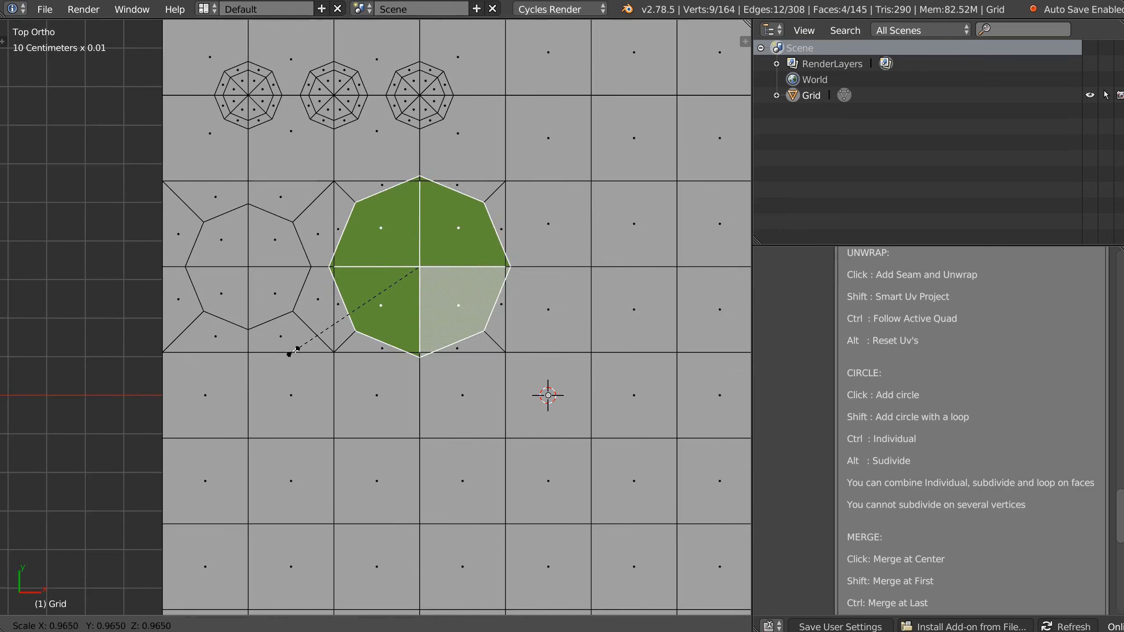
pyautogui.rightClick(341, 332)
pyautogui.hotkey('ctrl', 'z')
# - Apply the Individual variant of Circle to the four selected faces and scale the resulting inner squares down
pyautogui.rightClick(412, 315)
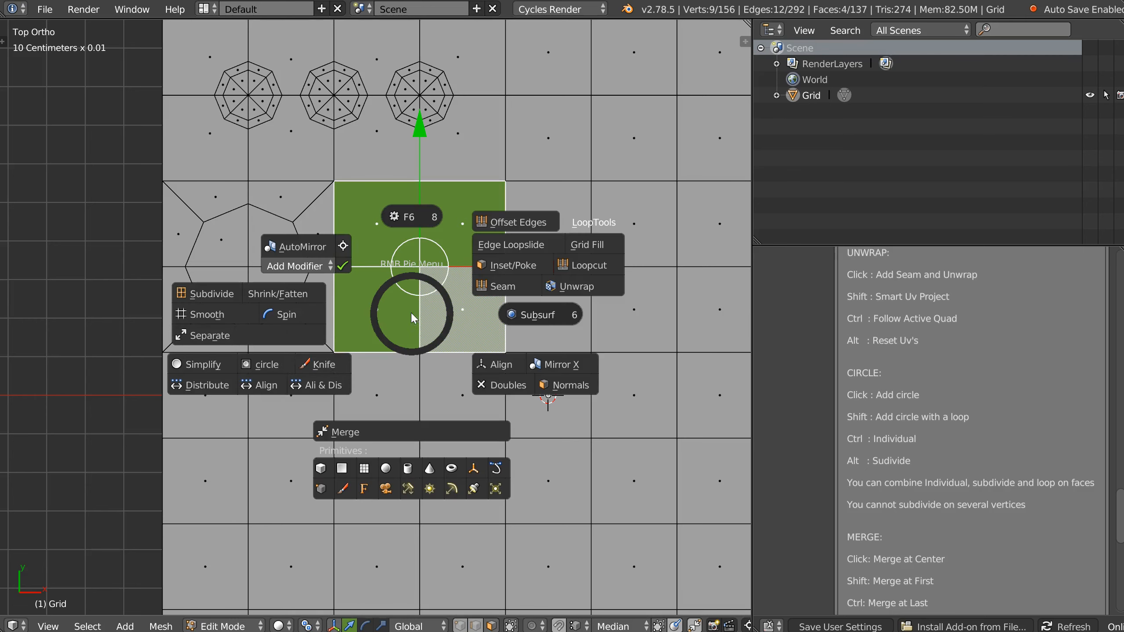
pyautogui.keyDown('ctrl'); pyautogui.click(268, 365); pyautogui.keyUp('ctrl')
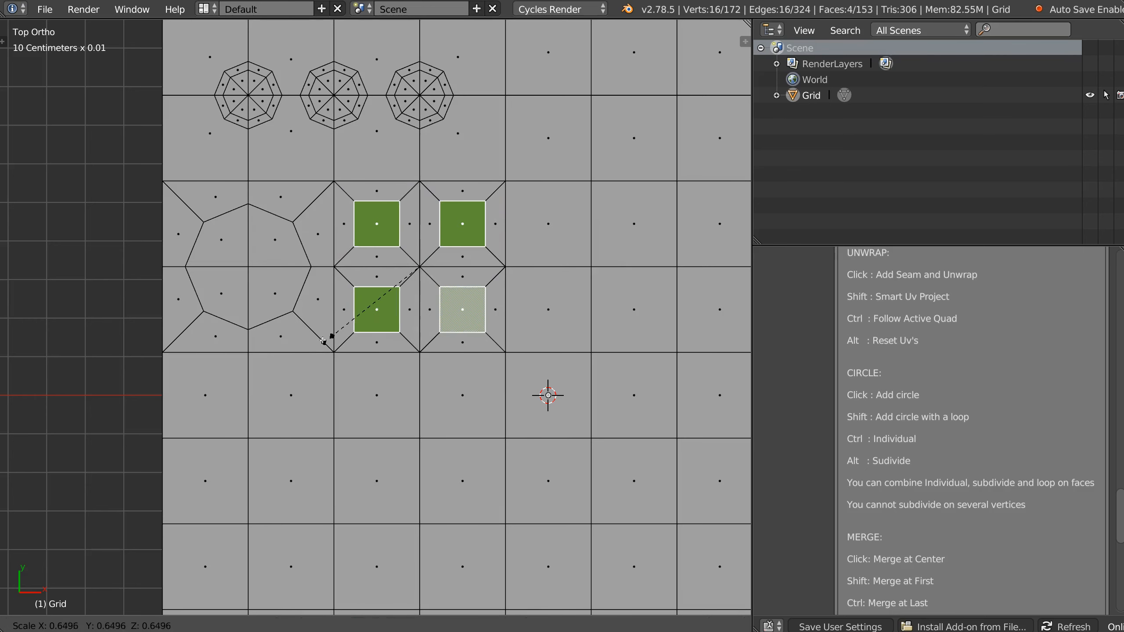
pyautogui.click(323, 341)
# - Apply a plain Circle to the fifth face of the grid's top row and a Circle with a loop to the sixth
pyautogui.scroll(-1, 407, 253)
pyautogui.keyDown('shift'); pyautogui.moveTo(406, 253); pyautogui.dragTo(294, 311, button='middle'); pyautogui.keyUp('shift')
pyautogui.click(346, 164)
pyautogui.rightClick(346, 165)
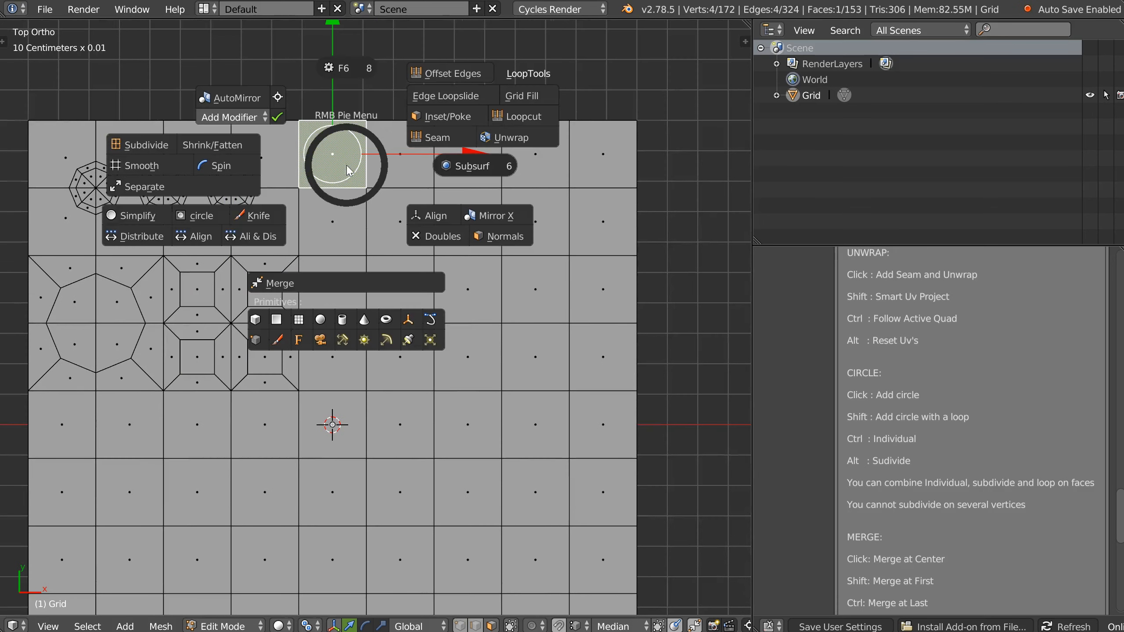
pyautogui.click(207, 224)
pyautogui.click(400, 176)
pyautogui.rightClick(400, 176)
pyautogui.click(250, 230)
# - Apply a subdivided Circle to the seventh face of the top row and a subdivided Circle with a loop to the eighth
pyautogui.click(466, 175)
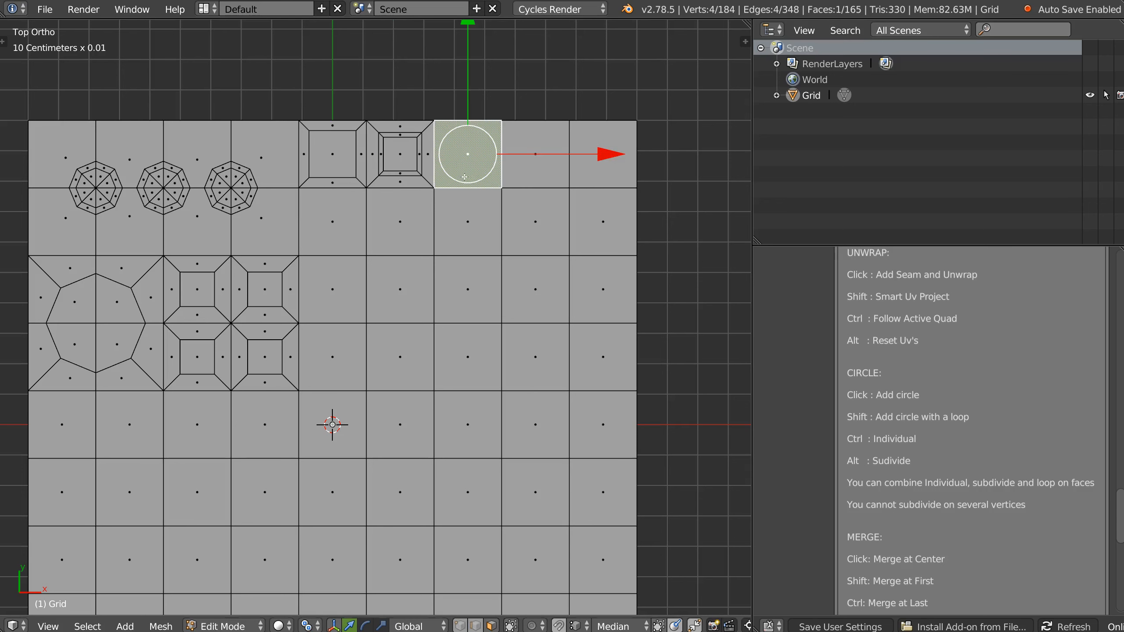
pyautogui.rightClick(466, 176)
pyautogui.click(316, 228)
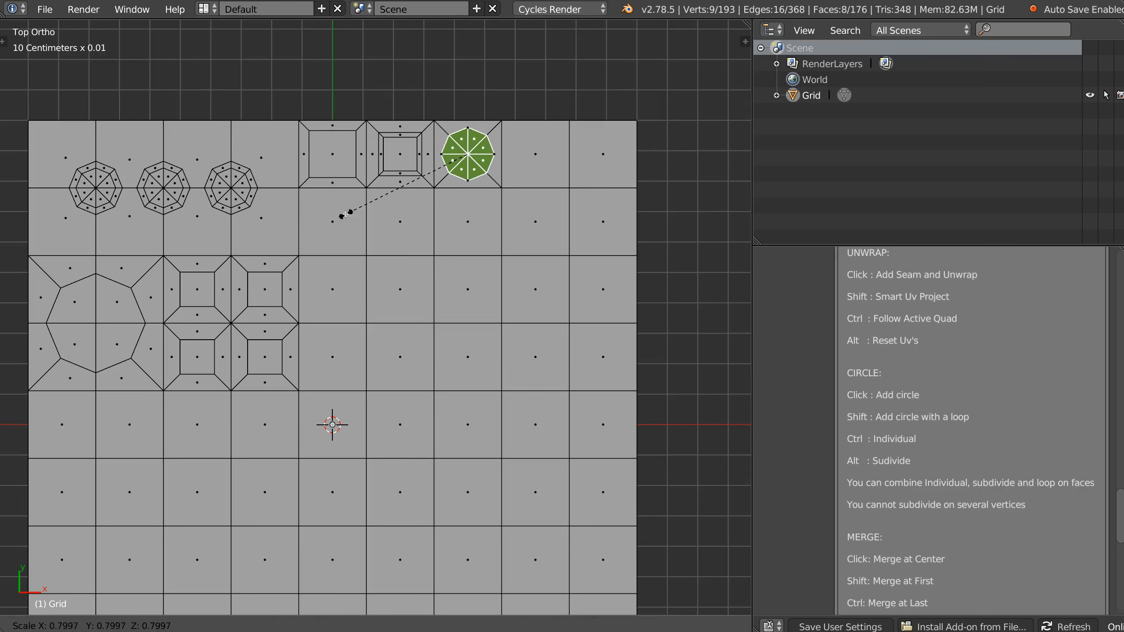
pyautogui.click(528, 174)
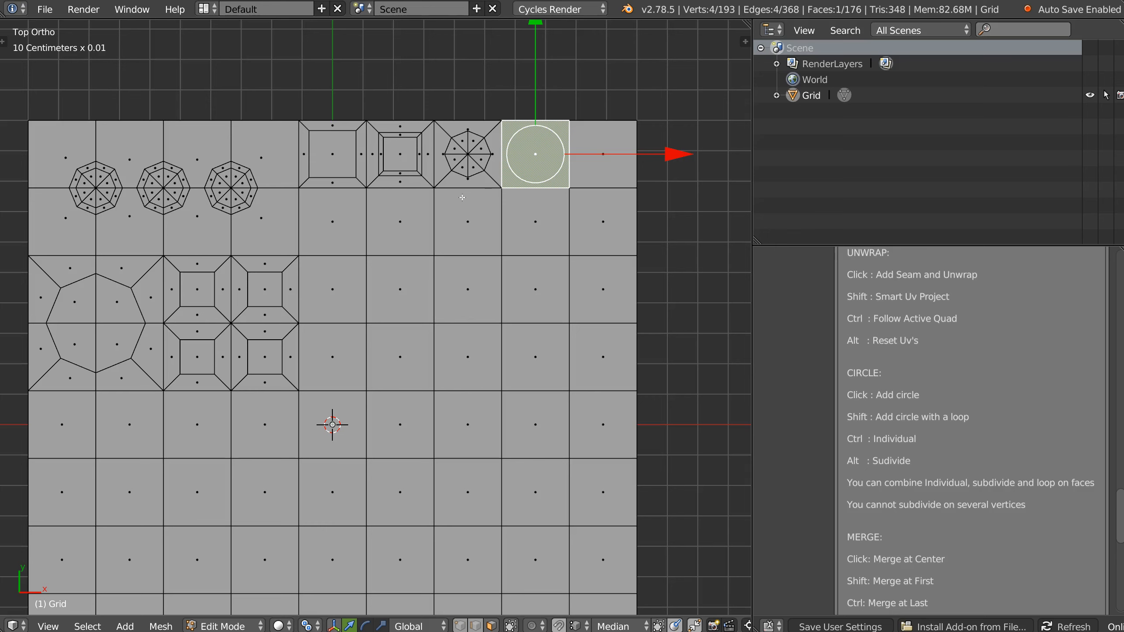
pyautogui.rightClick(519, 185)
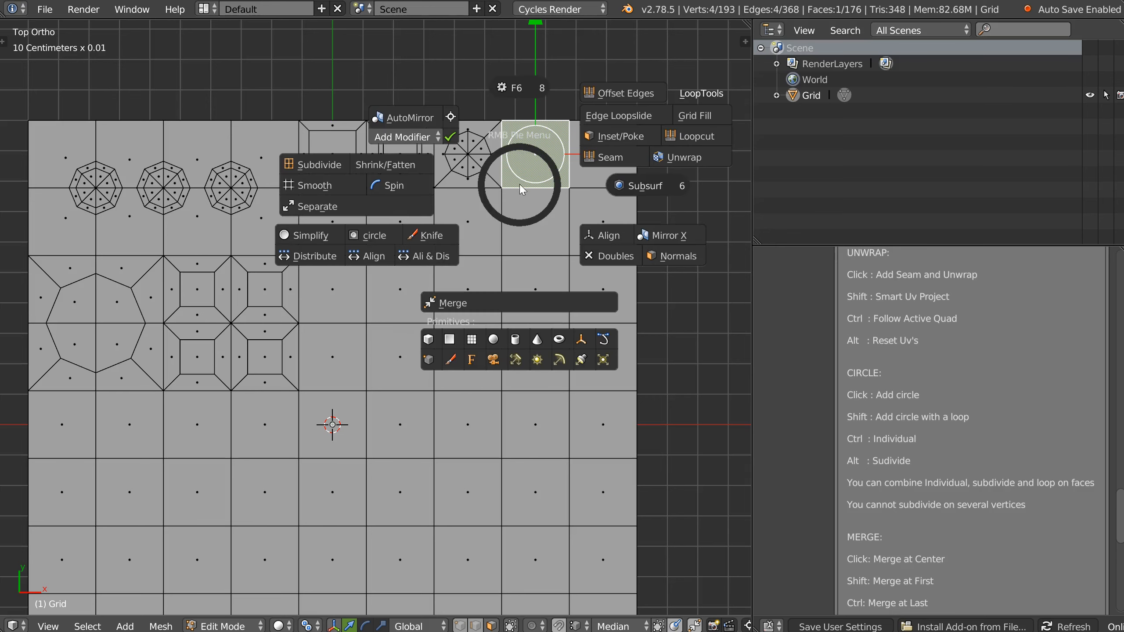
pyautogui.click(373, 240)
pyautogui.click(422, 221)
pyautogui.keyDown('shift'); pyautogui.moveTo(368, 235); pyautogui.dragTo(372, 191, button='middle'); pyautogui.keyUp('shift')
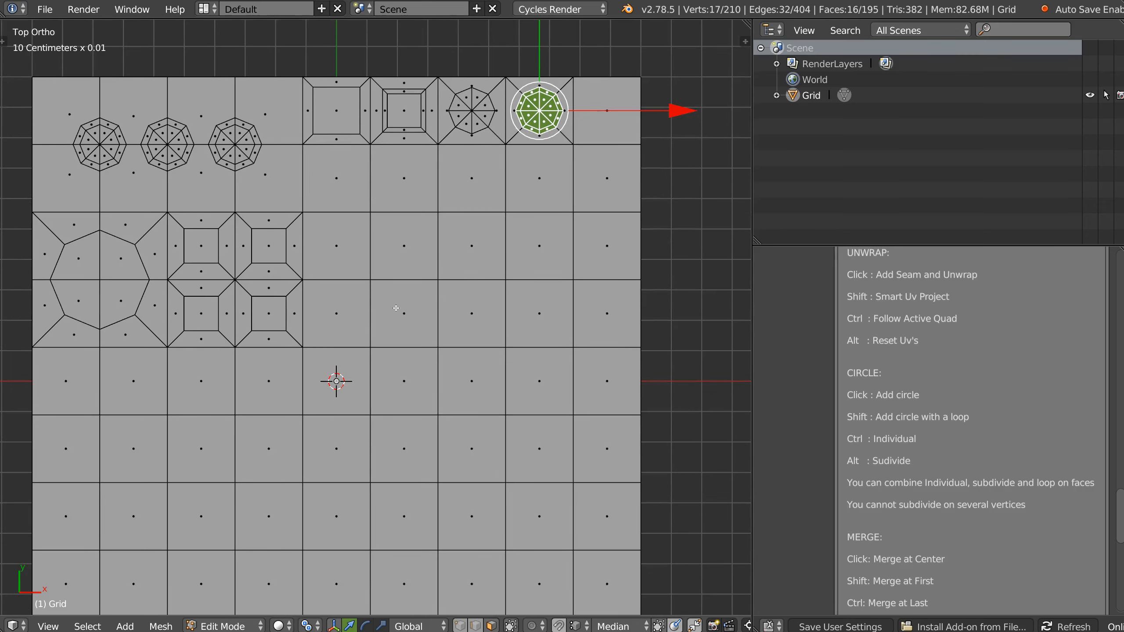
pyautogui.keyDown('shift'); pyautogui.moveTo(395, 309); pyautogui.dragTo(408, 295, button='middle'); pyautogui.keyUp('shift')
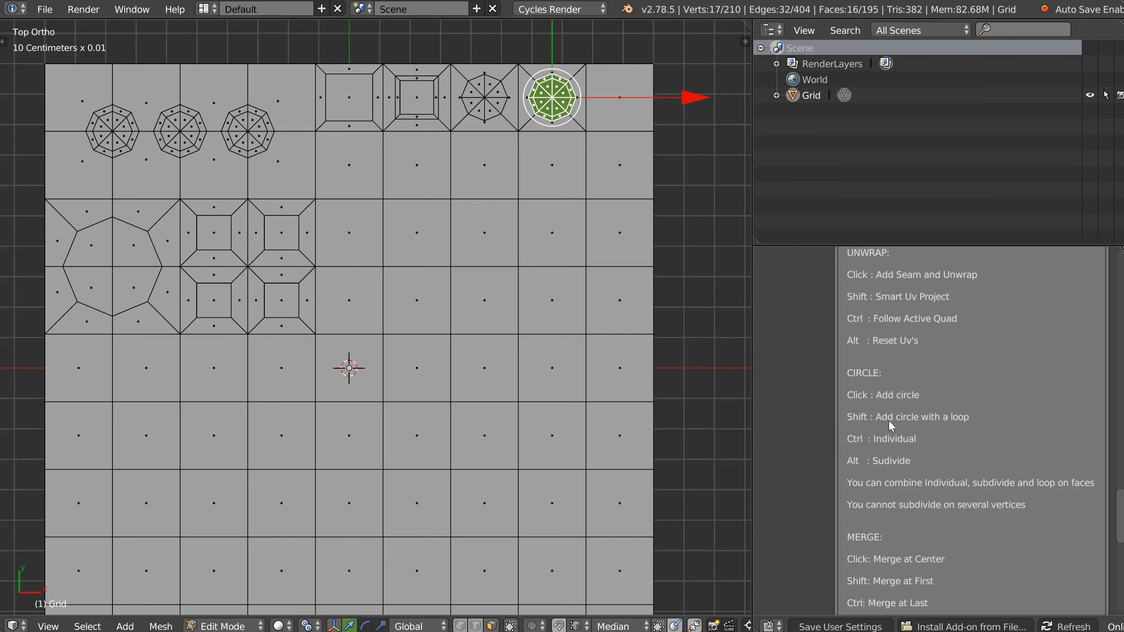
# - Shrink the selection to the inside of the last circle and extrude it down into the grid as a recess
pyautogui.keyDown('shift'); pyautogui.moveTo(400, 245); pyautogui.dragTo(419, 219, button='middle'); pyautogui.keyUp('shift')
pyautogui.moveTo(448, 286); pyautogui.dragTo(437, 249, button='middle')
pyautogui.press('ctrl+KP_Subtract')
pyautogui.moveTo(537, 189); pyautogui.dragTo(434, 240, button='middle')
pyautogui.press('e')
pyautogui.click(497, 231)
# - Try the Subsurf modifier on the grid in object mode to preview the round hole, and undo it
pyautogui.press('Tab')
pyautogui.moveTo(436, 194); pyautogui.dragTo(416, 209, button='middle')
pyautogui.rightClick(416, 210)
pyautogui.click(478, 207)
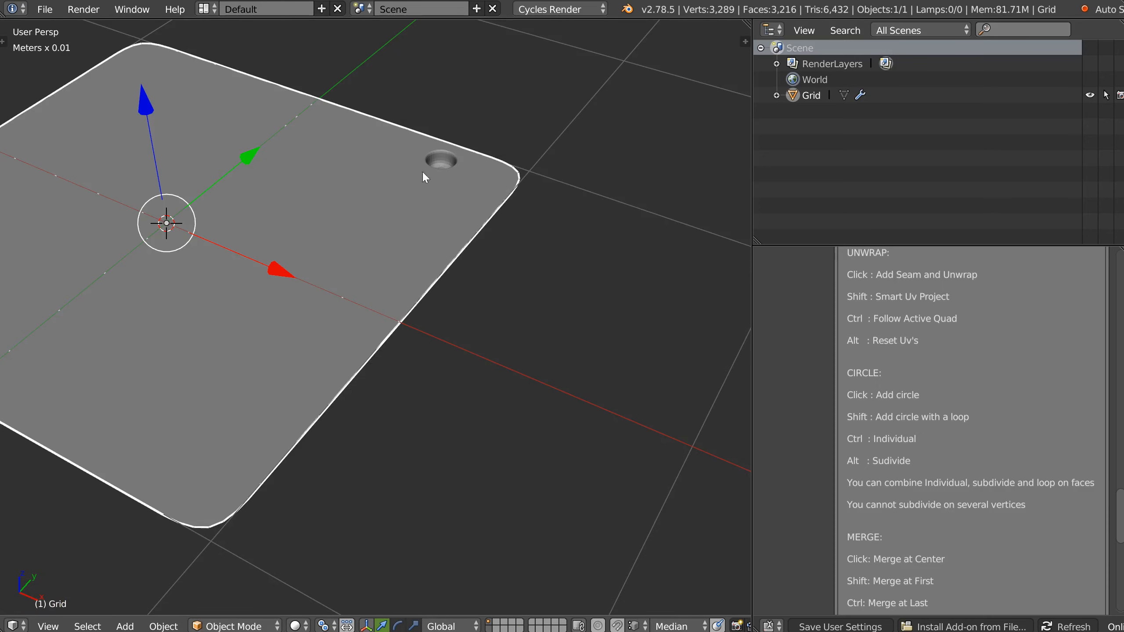
pyautogui.hotkey('ctrl', 'z')
pyautogui.scroll(-3, 451, 221)
pyautogui.moveTo(305, 277); pyautogui.dragTo(430, 322, button='middle')
pyautogui.press('q')
pyautogui.click(406, 254)
pyautogui.press('Tab')
pyautogui.rightClick(414, 267)
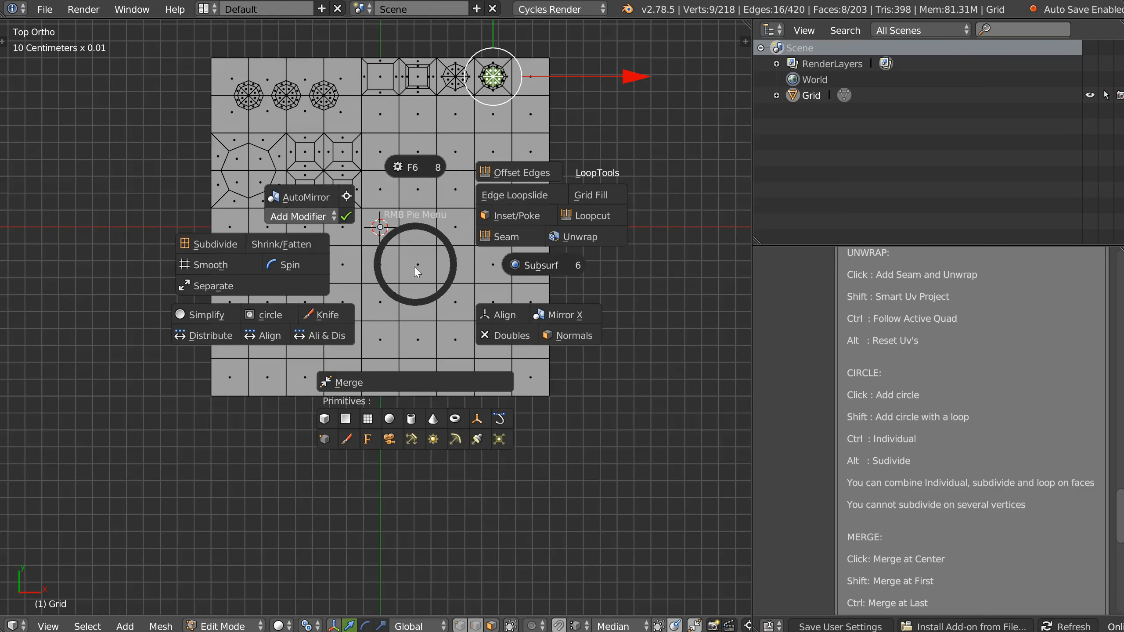
pyautogui.press('Escape')
pyautogui.scroll(3, 385, 306)
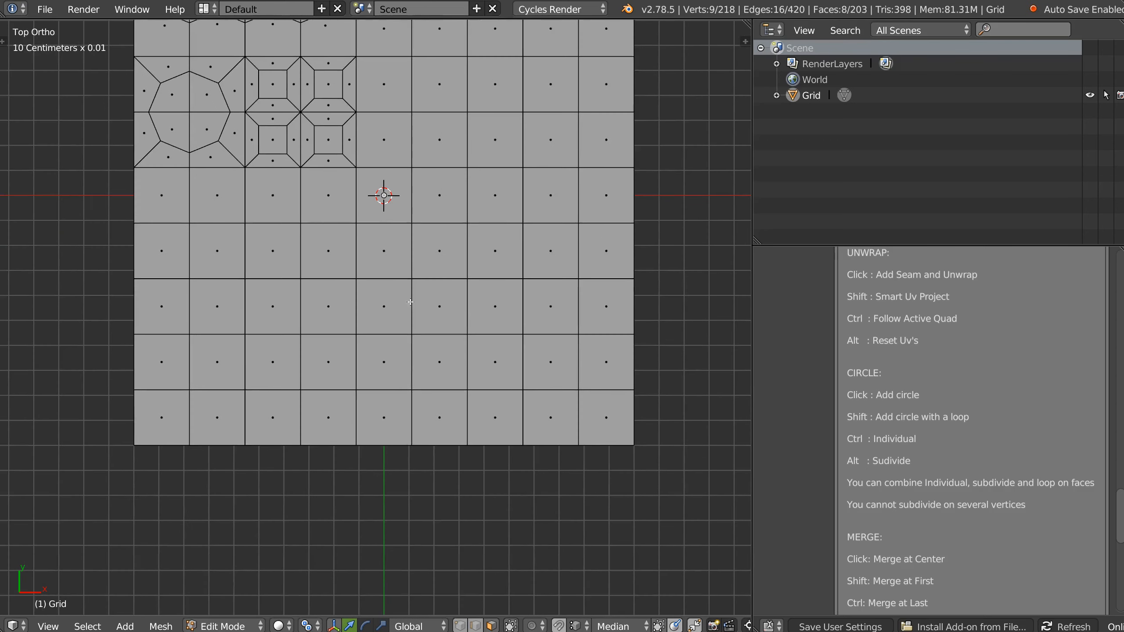
# - Leave edit mode, delete the grid, and add a cube primitive opened in edit mode
pyautogui.press('Tab')
pyautogui.press('x')
pyautogui.rightClick(396, 275)
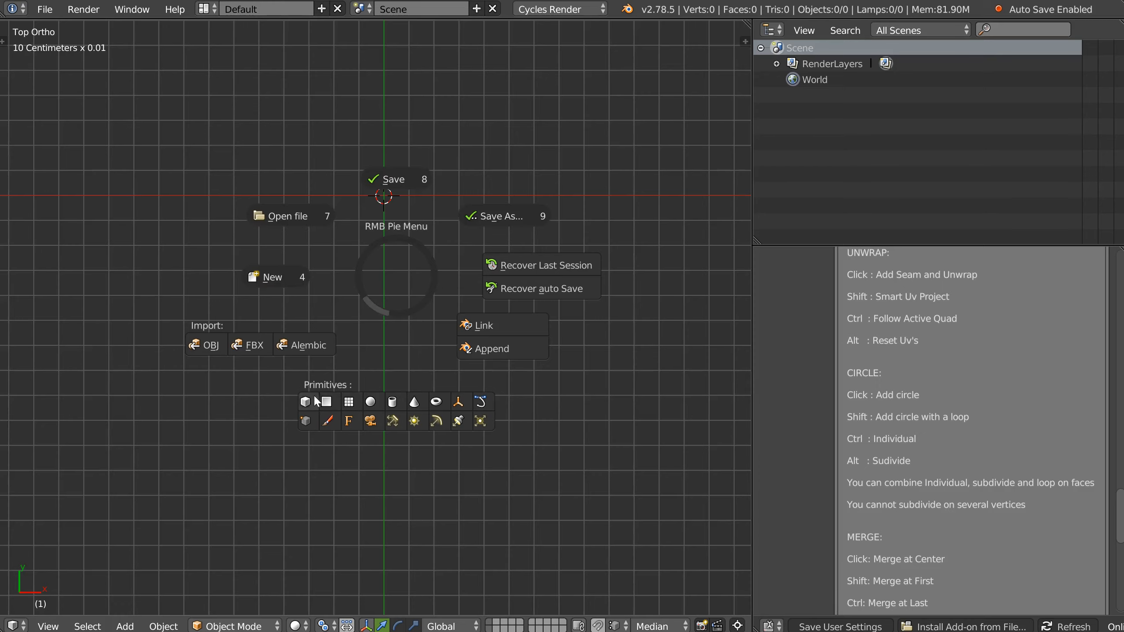
pyautogui.click(308, 401)
pyautogui.moveTo(335, 396); pyautogui.dragTo(363, 282, button='middle')
pyautogui.scroll(-5, 365, 288)
pyautogui.click(397, 208)
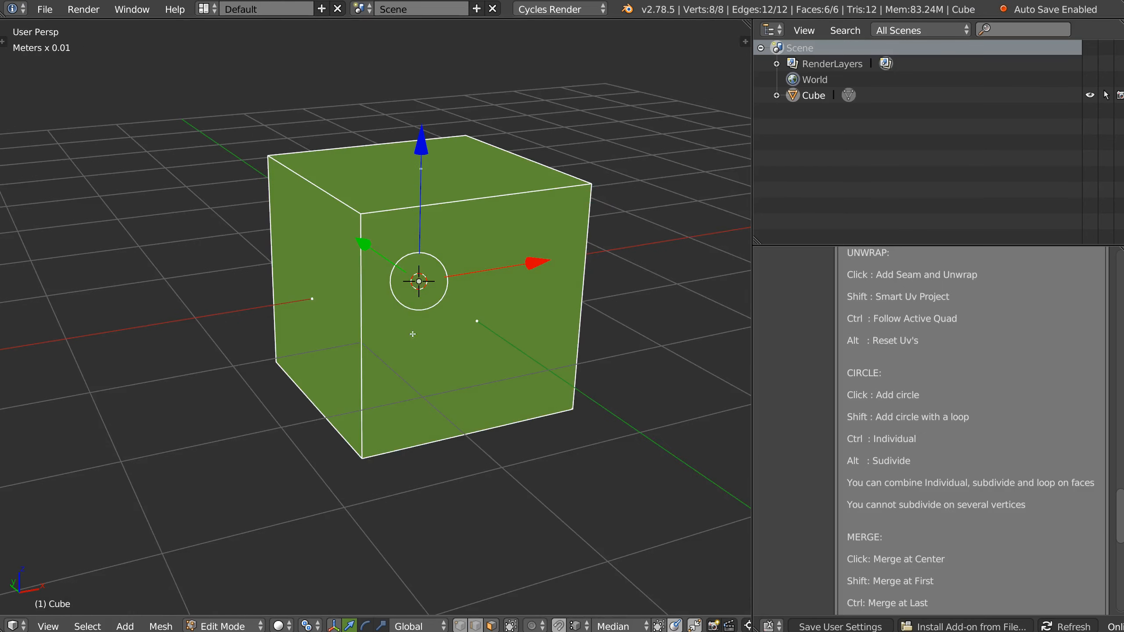
# - Try the plain Knife tool to cut a line across the two visible side faces of the cube
pyautogui.rightClick(418, 296)
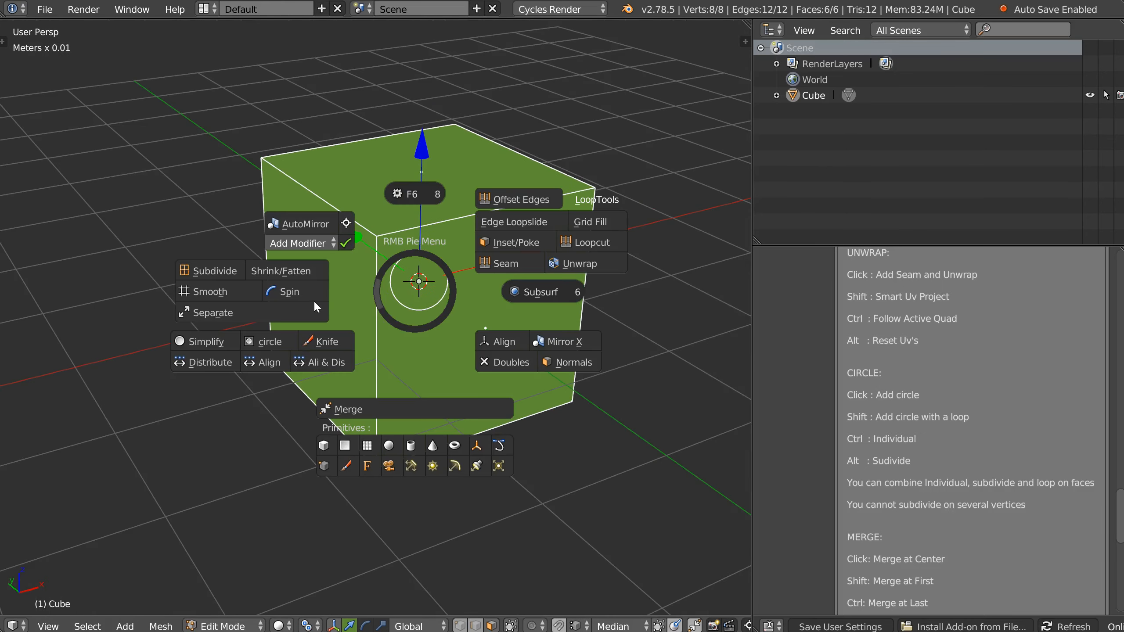
pyautogui.click(325, 345)
pyautogui.click(269, 306)
pyautogui.click(376, 347)
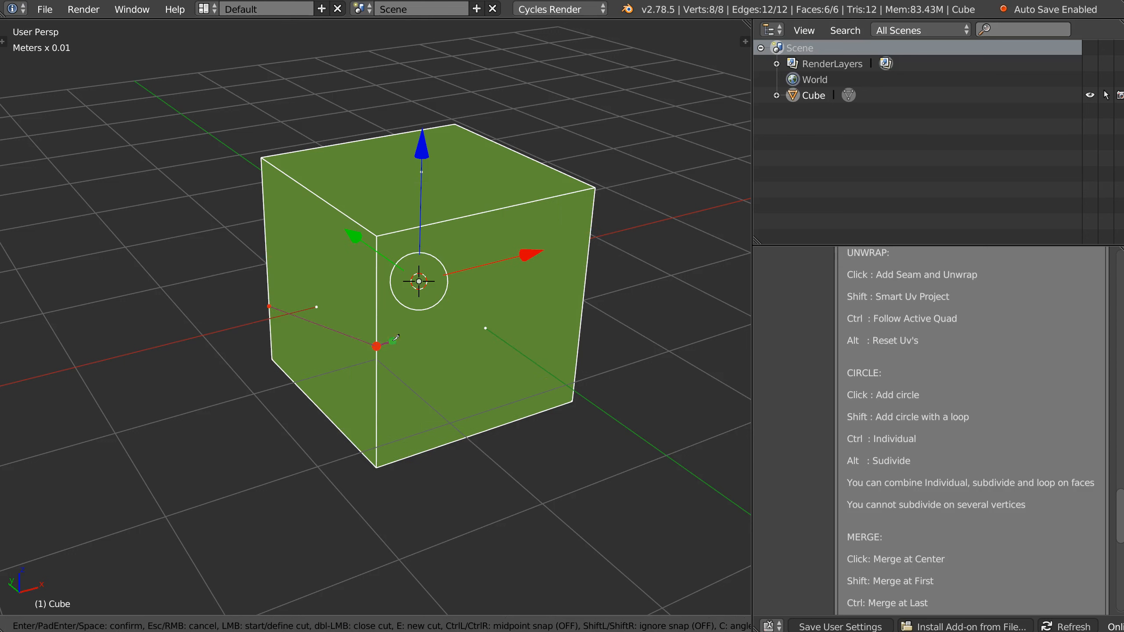
pyautogui.click(594, 288)
pyautogui.press('Return')
# - Inspect the cut edges in edge selection mode and undo the Knife cut on the cube
pyautogui.moveTo(578, 293); pyautogui.dragTo(431, 311, button='middle')
pyautogui.press('2')
pyautogui.keyDown('alt'); pyautogui.click(432, 331); pyautogui.keyUp('alt')
pyautogui.hotkey('ctrl', 'z')
pyautogui.hotkey('ctrl', 'z')
# - Try the cut-through Knife variant with one line across all four sides of the cube, and undo the cut
pyautogui.rightClick(431, 311)
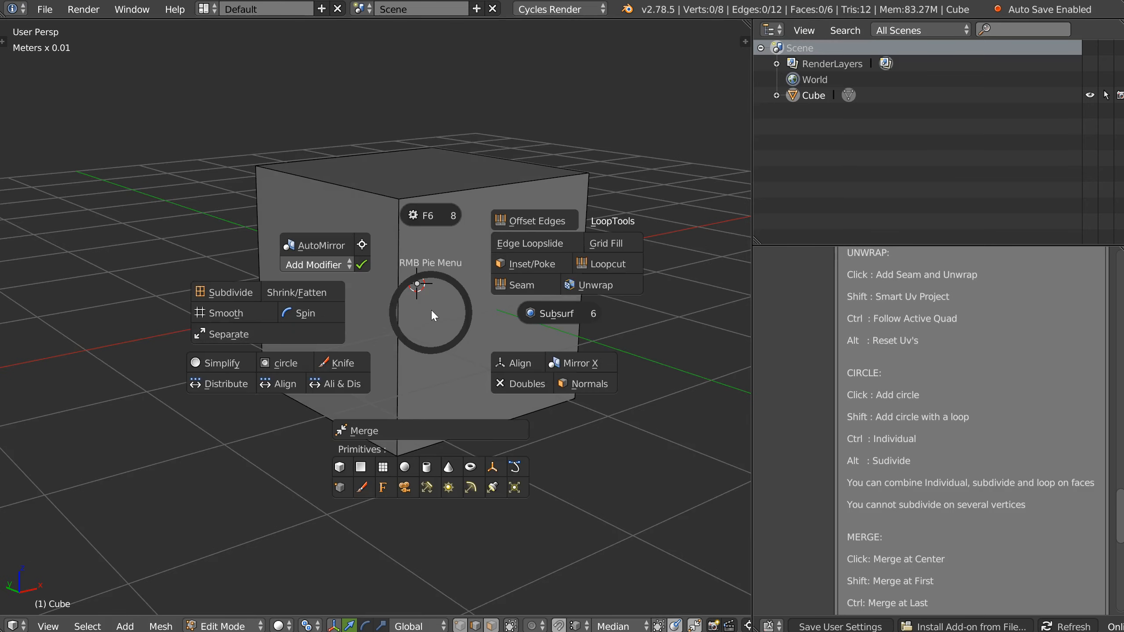
pyautogui.click(331, 355)
pyautogui.click(222, 294)
pyautogui.click(634, 244)
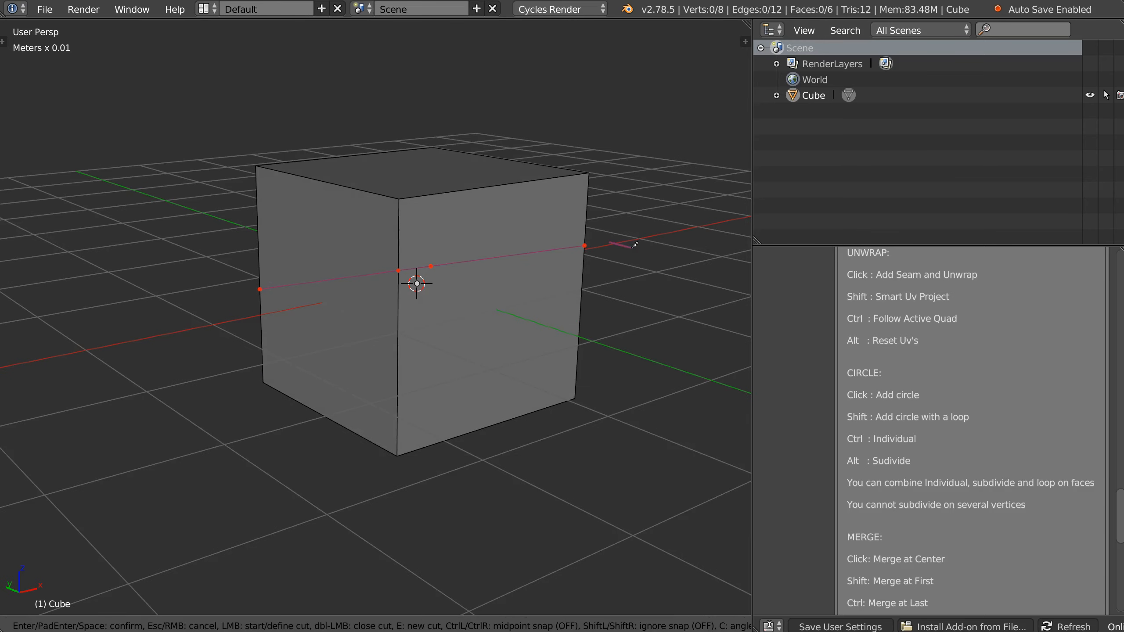
pyautogui.press('space')
pyautogui.moveTo(624, 248); pyautogui.dragTo(496, 277, button='middle')
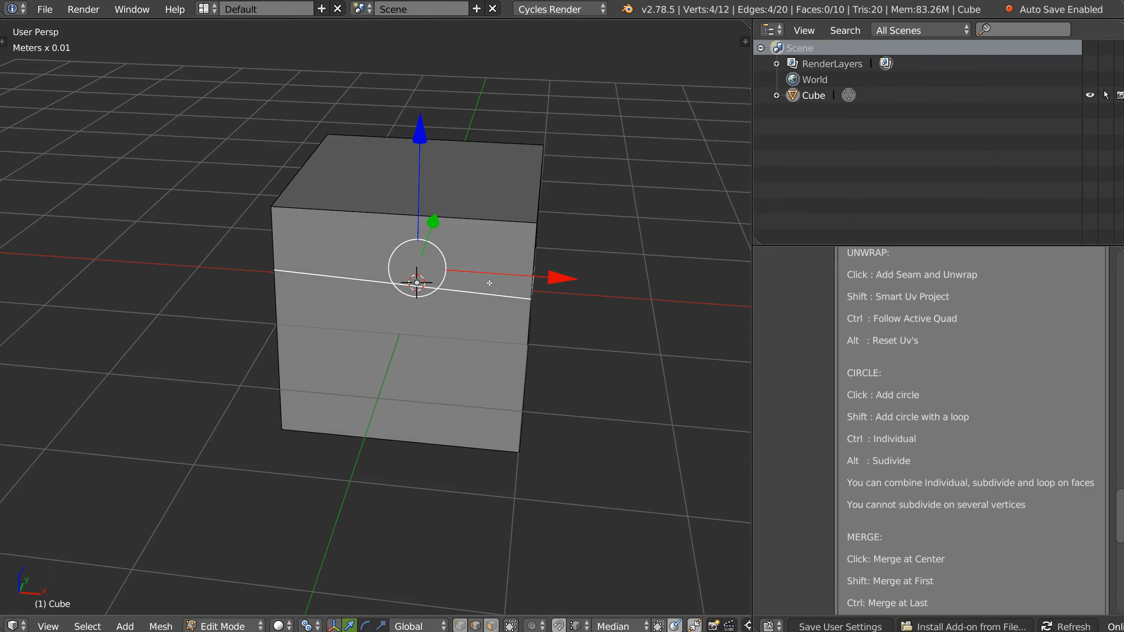
pyautogui.hotkey('ctrl', 'z')
# - Cut two parallel horizontal lines all the way through the cube from the top view with the cut-through Knife
pyautogui.press('q')
pyautogui.click(475, 312)
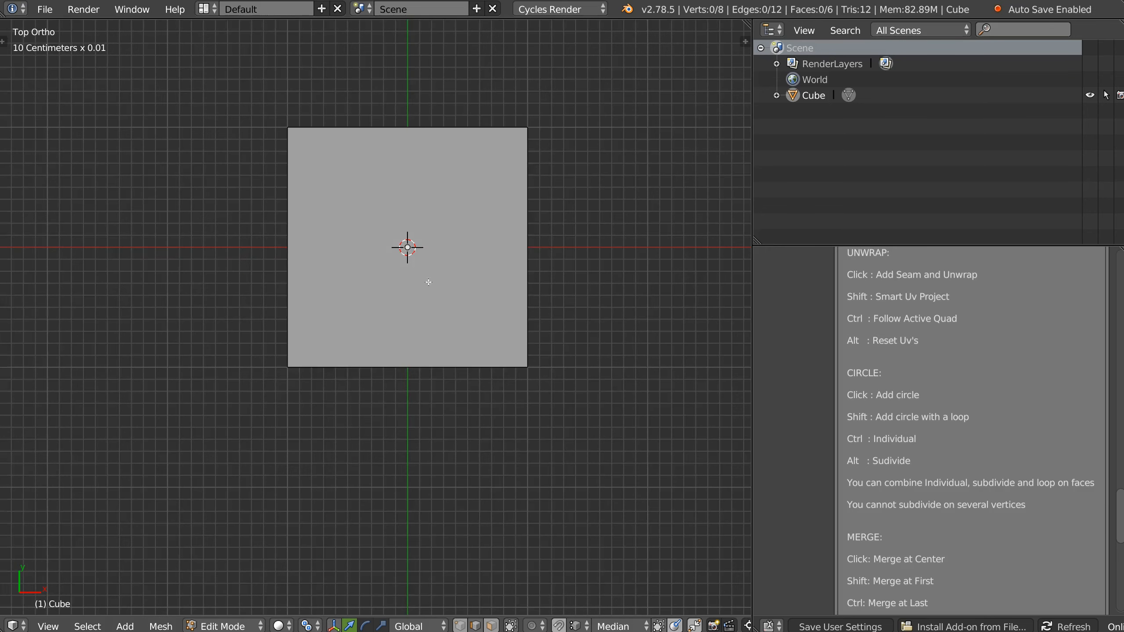
pyautogui.rightClick(443, 285)
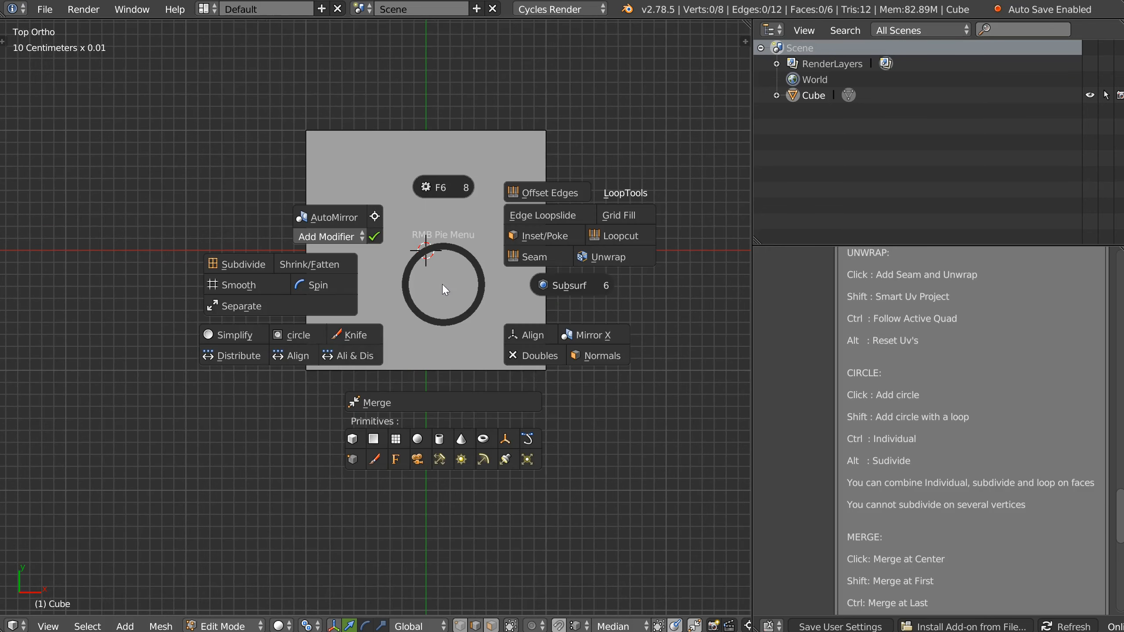
pyautogui.click(357, 333)
pyautogui.click(306, 286)
pyautogui.click(628, 287)
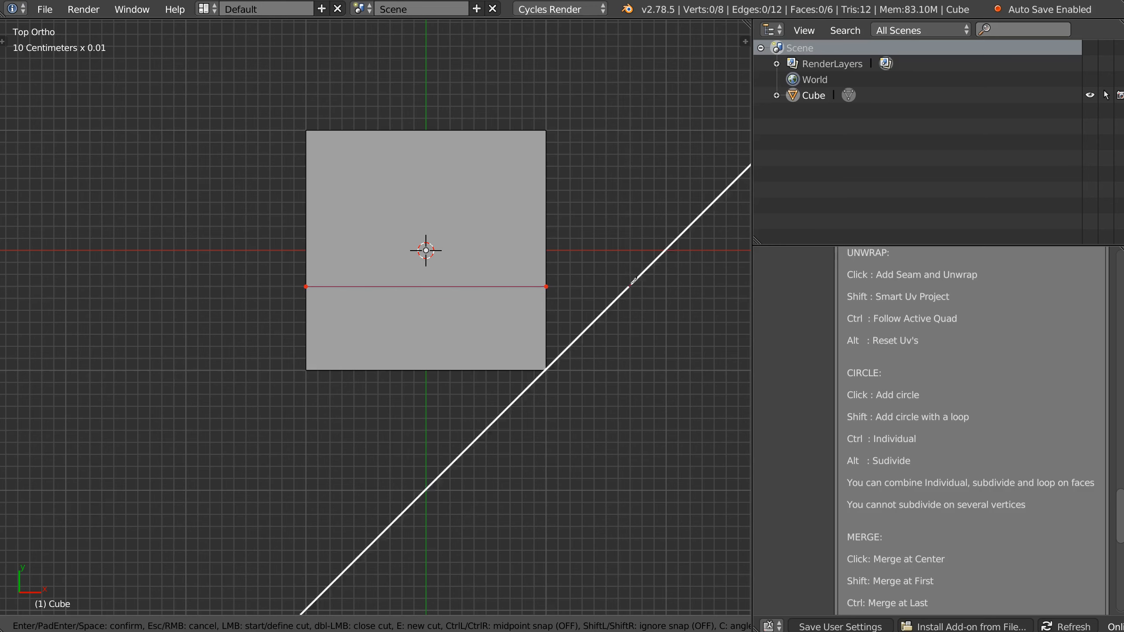
pyautogui.click(622, 192)
pyautogui.click(244, 193)
pyautogui.press('space')
pyautogui.moveTo(506, 291); pyautogui.dragTo(576, 310, button='middle')
pyautogui.press('q')
pyautogui.click(422, 309)
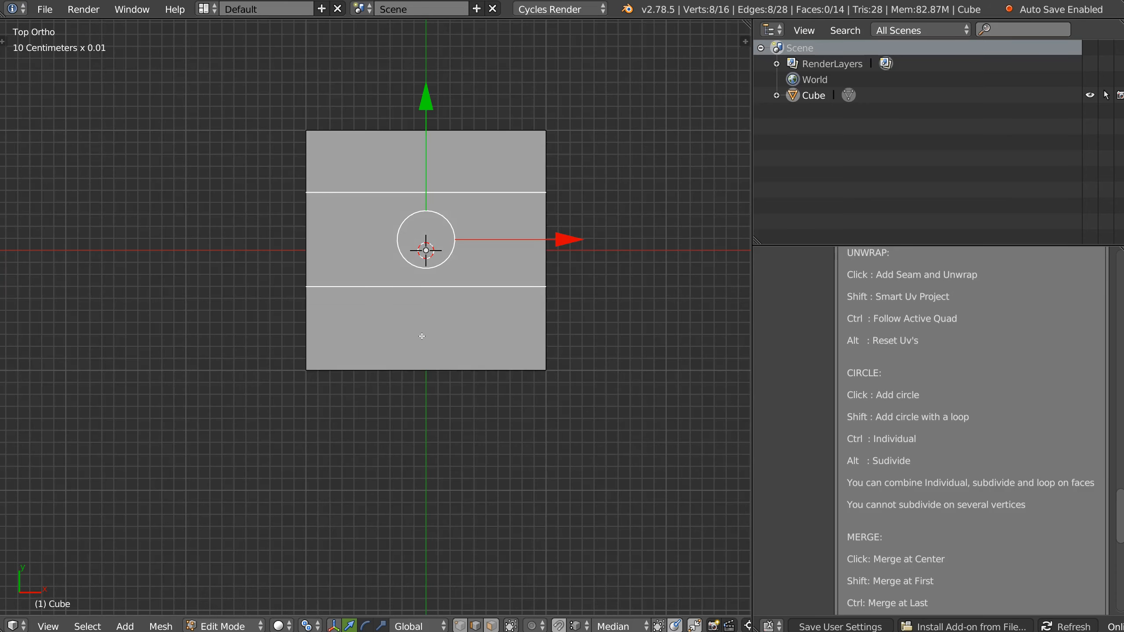
# - Cut a stepped outline with two 45-degree corners through the cube from its left edge, using the cut-through Knife from the top view
pyautogui.press('w')
pyautogui.click(336, 386)
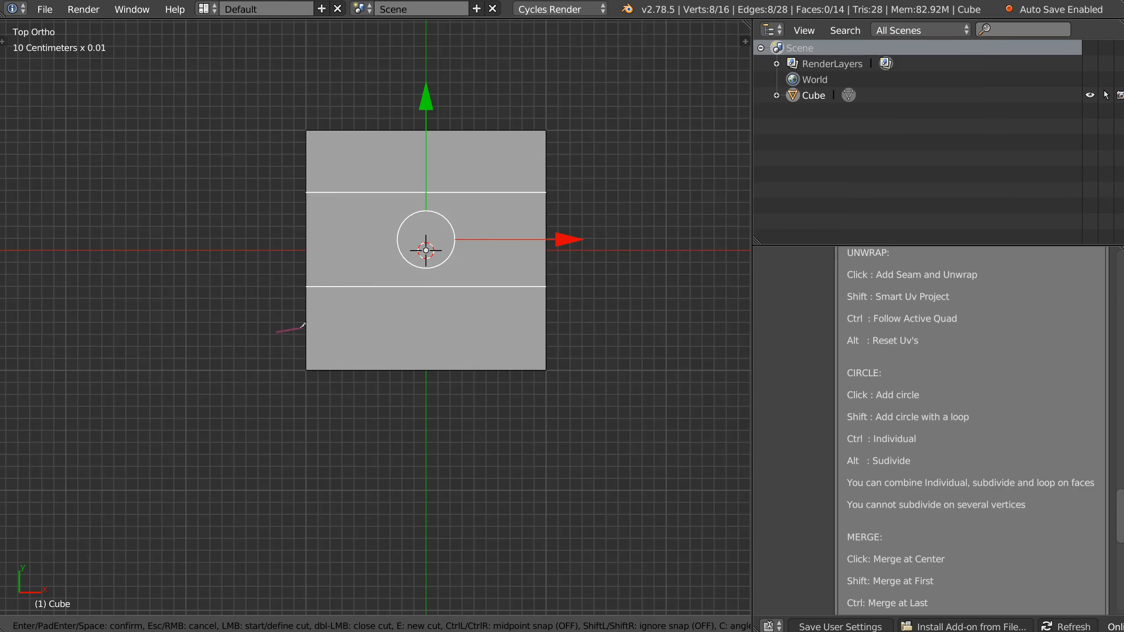
pyautogui.click(371, 332)
pyautogui.click(386, 317)
pyautogui.click(454, 316)
pyautogui.click(453, 160)
pyautogui.click(339, 160)
pyautogui.click(339, 177)
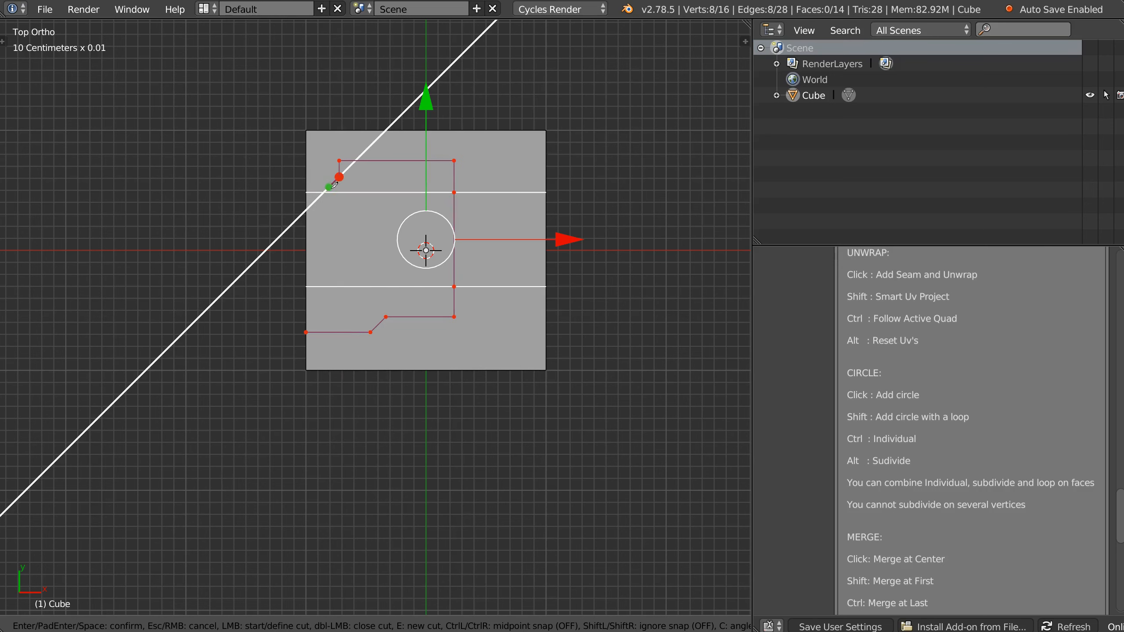
pyautogui.click(321, 199)
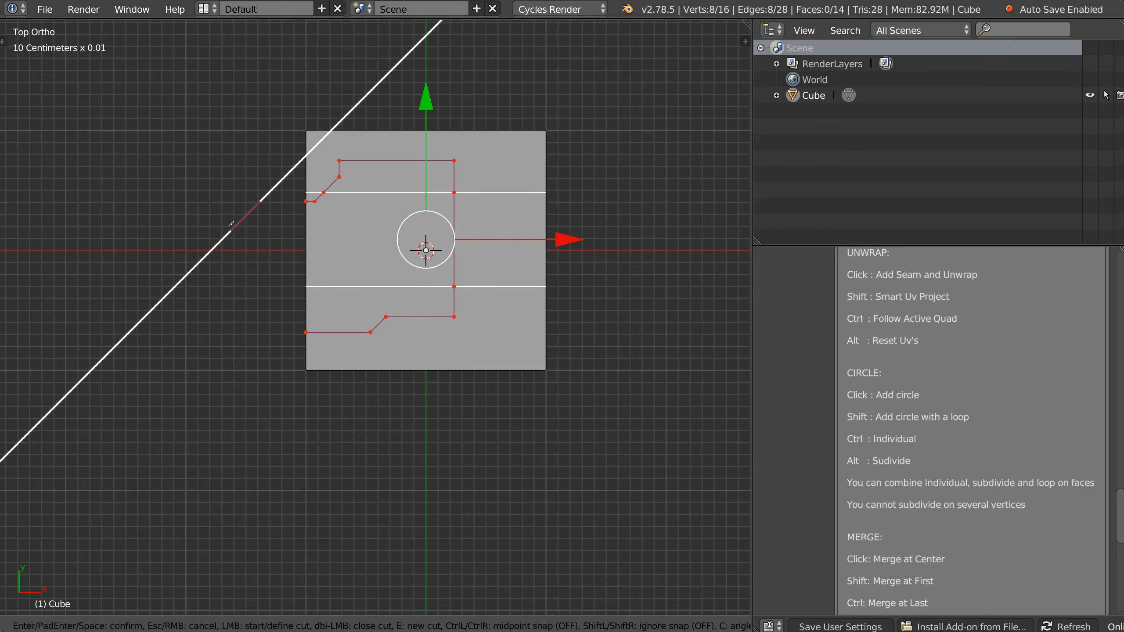
pyautogui.press('Return')
pyautogui.moveTo(427, 244); pyautogui.dragTo(352, 306, button='middle')
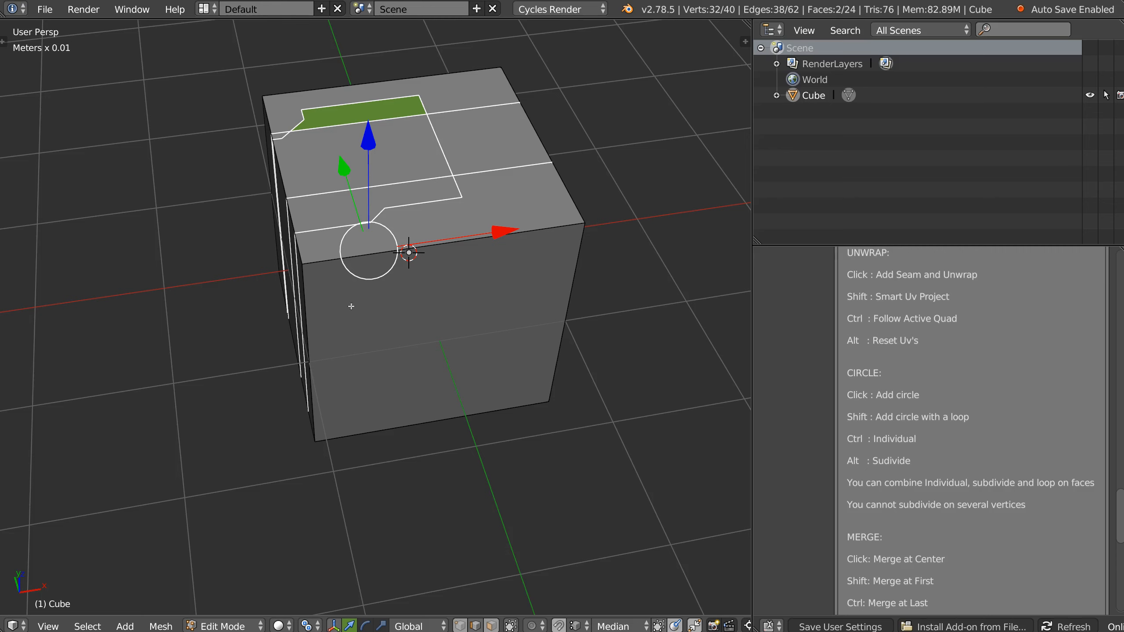
# - Undo all the Knife cuts so the cube is plain again
pyautogui.rightClick(387, 356)
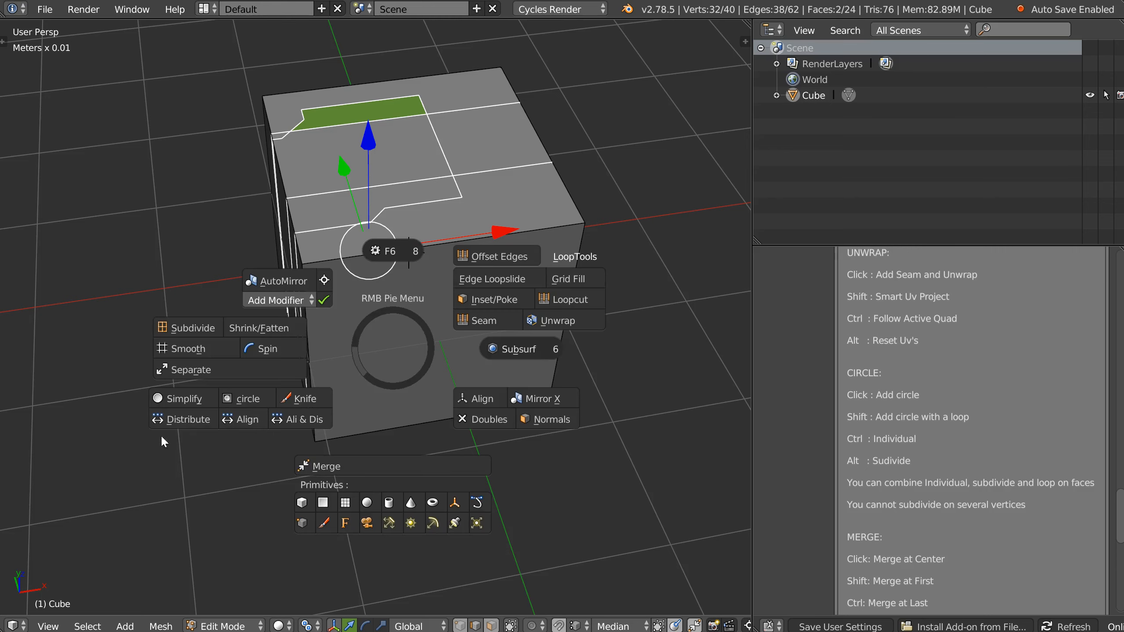
pyautogui.press('Escape')
pyautogui.moveTo(398, 348); pyautogui.dragTo(467, 315, button='middle')
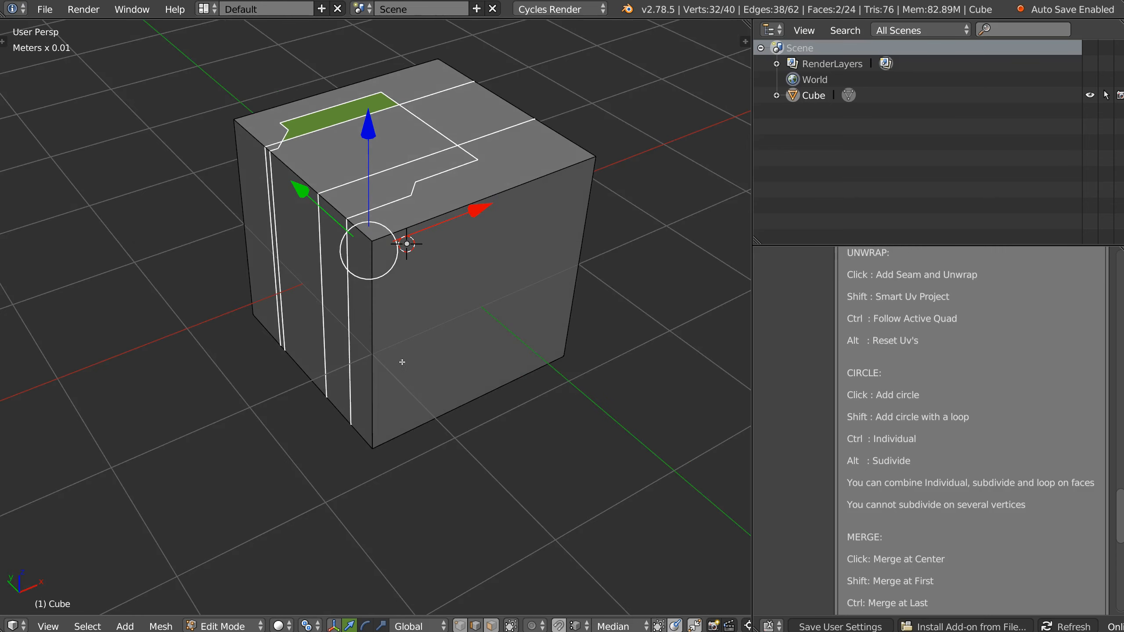
pyautogui.hotkey('ctrl', 'z')
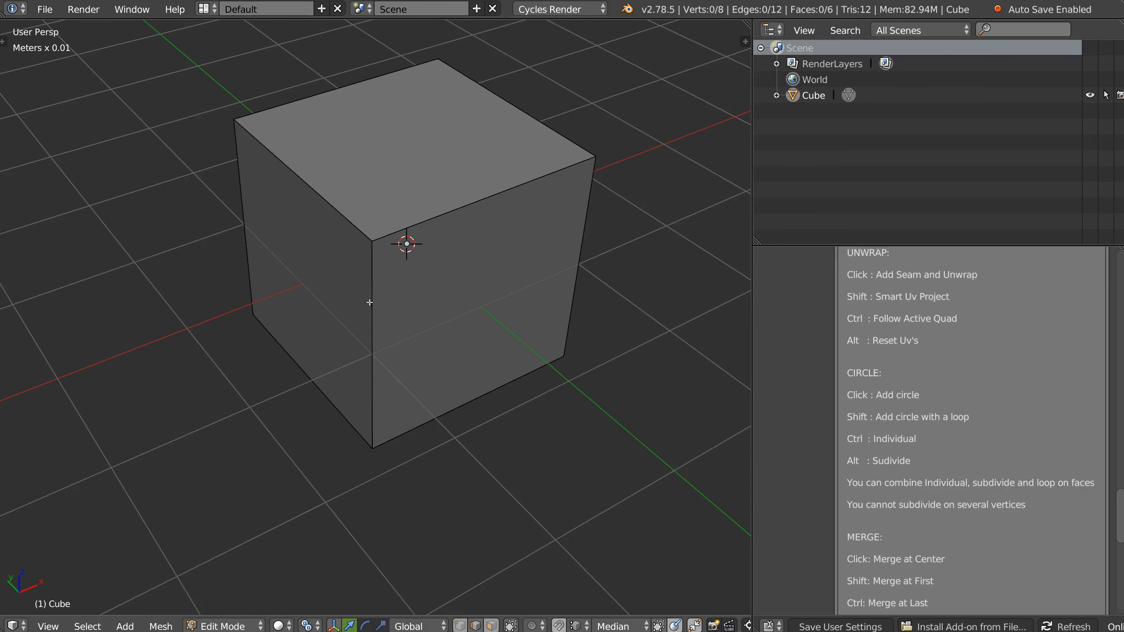
pyautogui.moveTo(369, 303); pyautogui.dragTo(442, 345, button='middle')
pyautogui.moveTo(416, 296); pyautogui.dragTo(354, 174, button='middle')
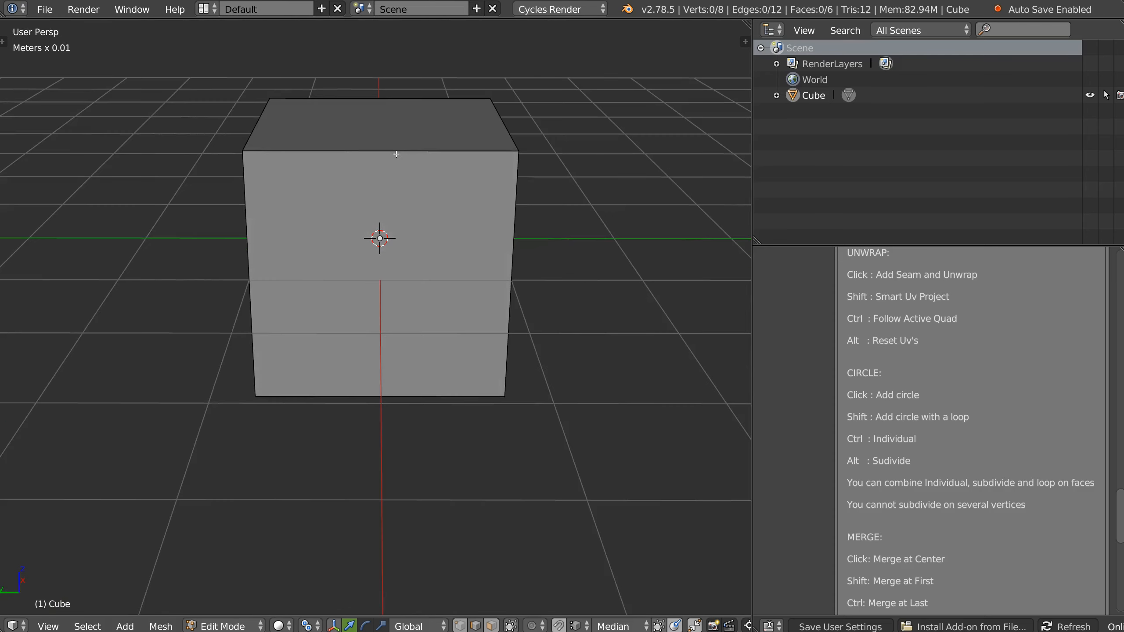
# - Delete the cube in Object Mode, add a grid primitive and view it from the top
pyautogui.press('Tab')
pyautogui.press('Delete')
pyautogui.rightClick(369, 274)
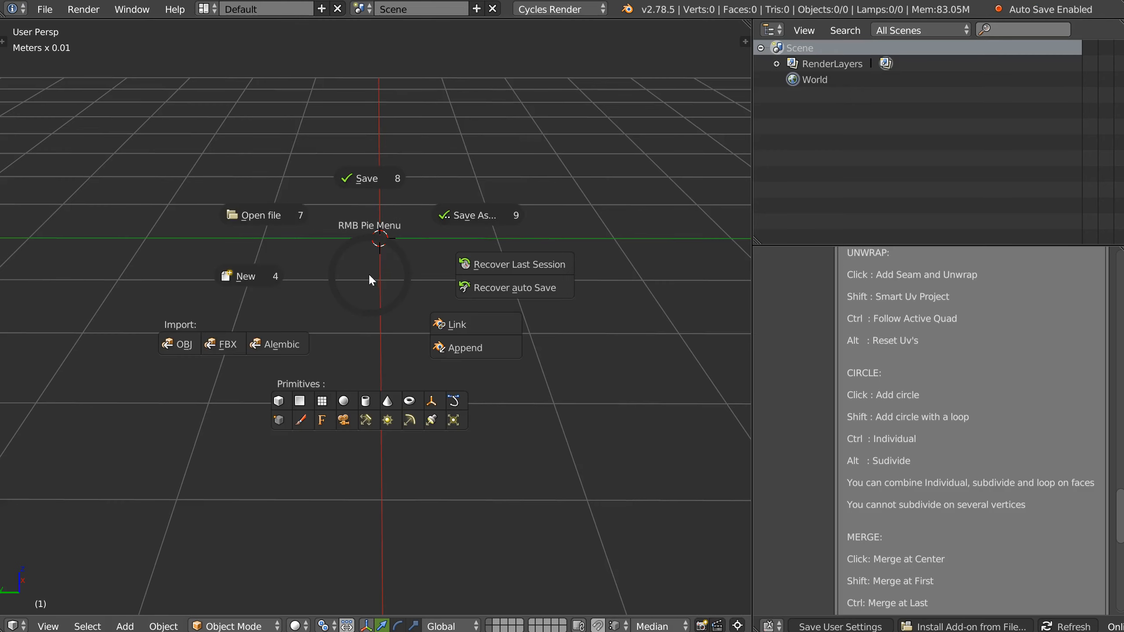
pyautogui.click(319, 398)
pyautogui.press('q')
pyautogui.click(347, 265)
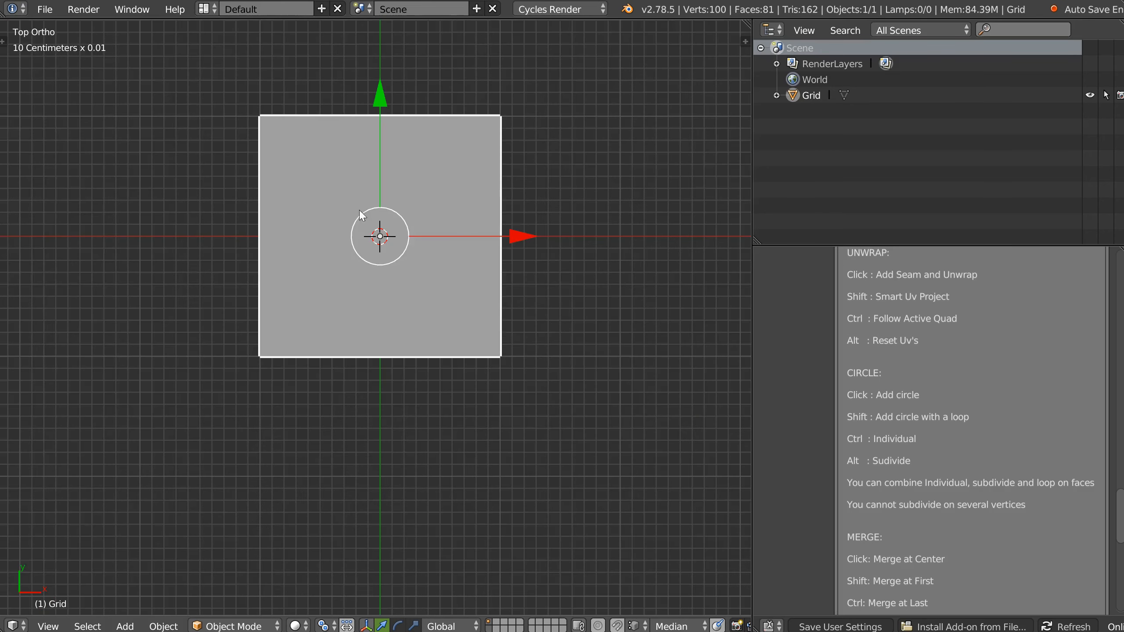
# - In Edit Mode, move the third vertex of the grid's third row slightly down and the fifth one slightly sideways and up
pyautogui.keyDown('ctrl'); pyautogui.moveTo(328, 223); pyautogui.dragTo(335, 163, button='middle'); pyautogui.keyUp('ctrl')
pyautogui.press('Tab')
pyautogui.keyDown('shift'); pyautogui.moveTo(361, 76); pyautogui.dragTo(328, 227, button='middle'); pyautogui.keyUp('shift')
pyautogui.moveTo(260, 244); pyautogui.dragTo(260, 265, button='right')
pyautogui.moveTo(388, 245); pyautogui.dragTo(353, 233, button='right')
pyautogui.moveTo(353, 233); pyautogui.dragTo(359, 232)
# - Select the second to sixth vertices of the third row, try Distribute on them, and undo it
pyautogui.click(195, 246)
pyautogui.keyDown('ctrl'); pyautogui.click(453, 246); pyautogui.keyUp('ctrl')
pyautogui.rightClick(406, 264)
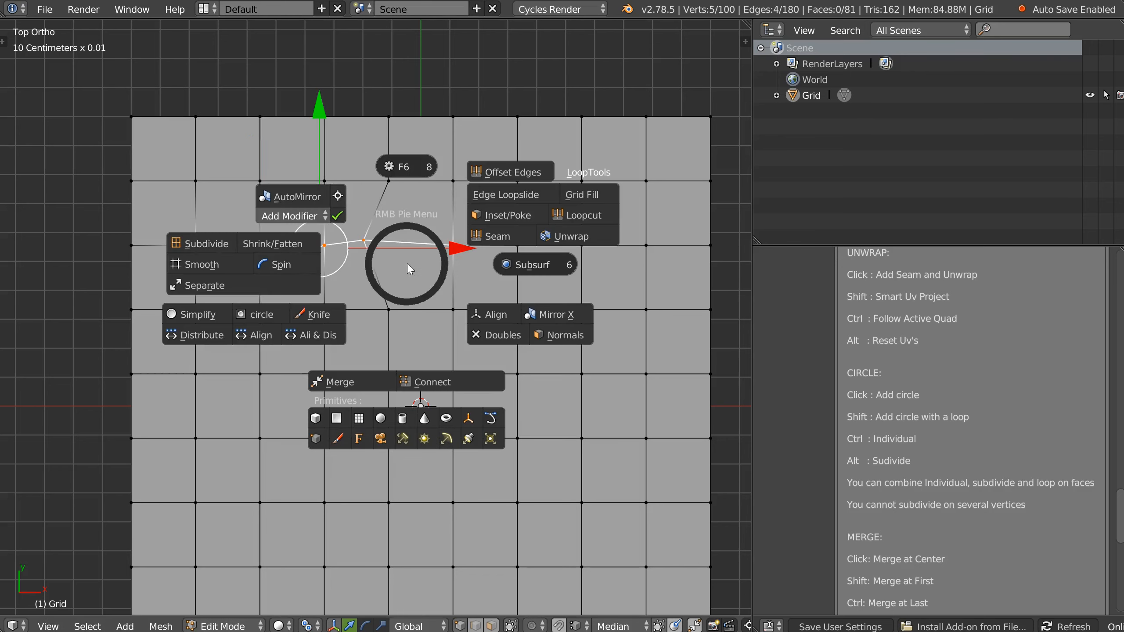
pyautogui.click(201, 340)
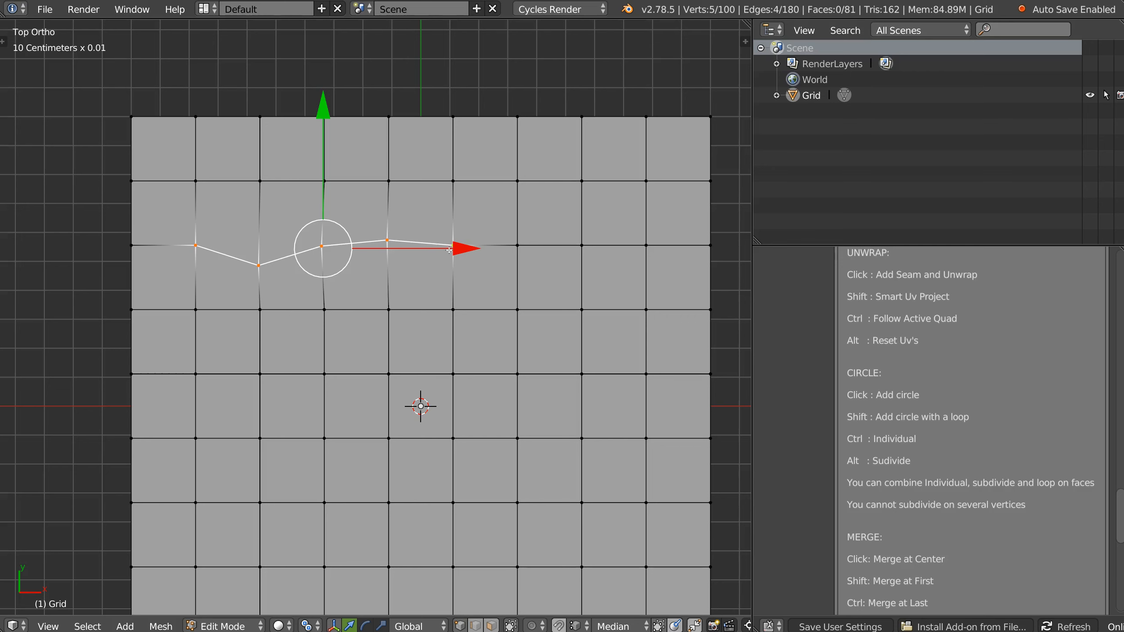
pyautogui.hotkey('ctrl', 'z')
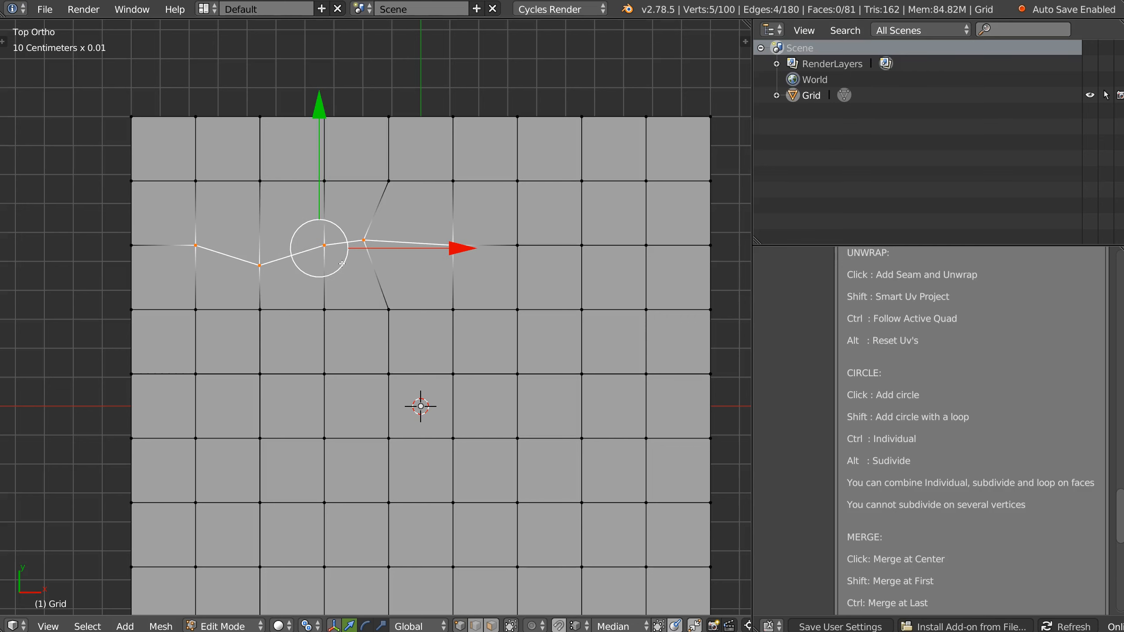
# - Try straightening the five selected vertices with the vertex Align tool, and undo it
pyautogui.rightClick(321, 262)
pyautogui.click(175, 335)
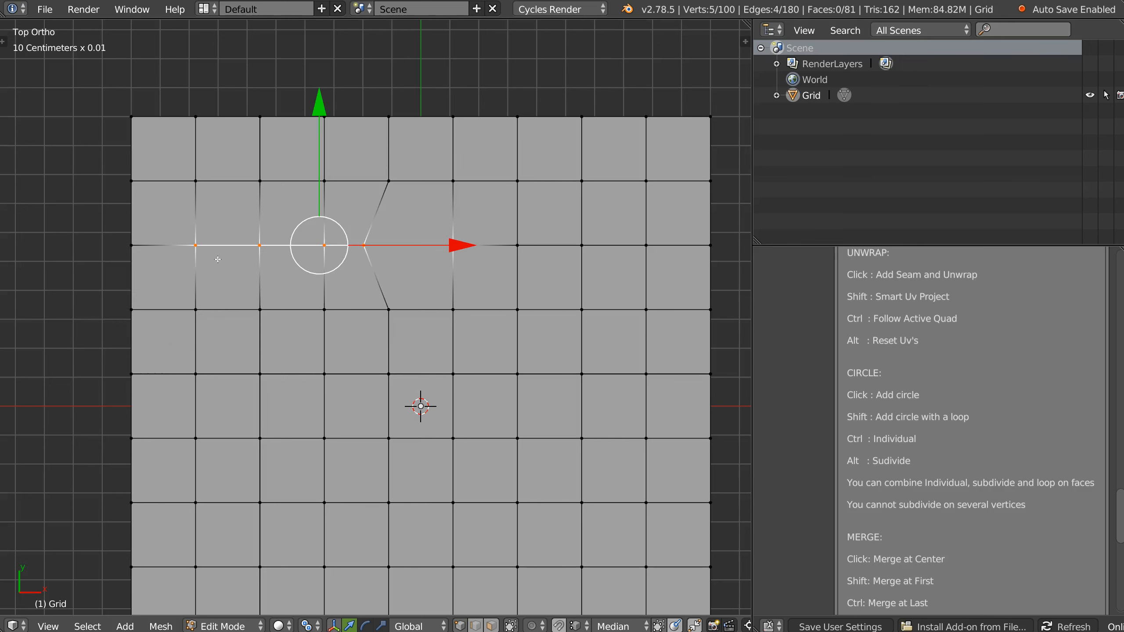
pyautogui.hotkey('ctrl', 'z')
pyautogui.hotkey('ctrl', 'z')
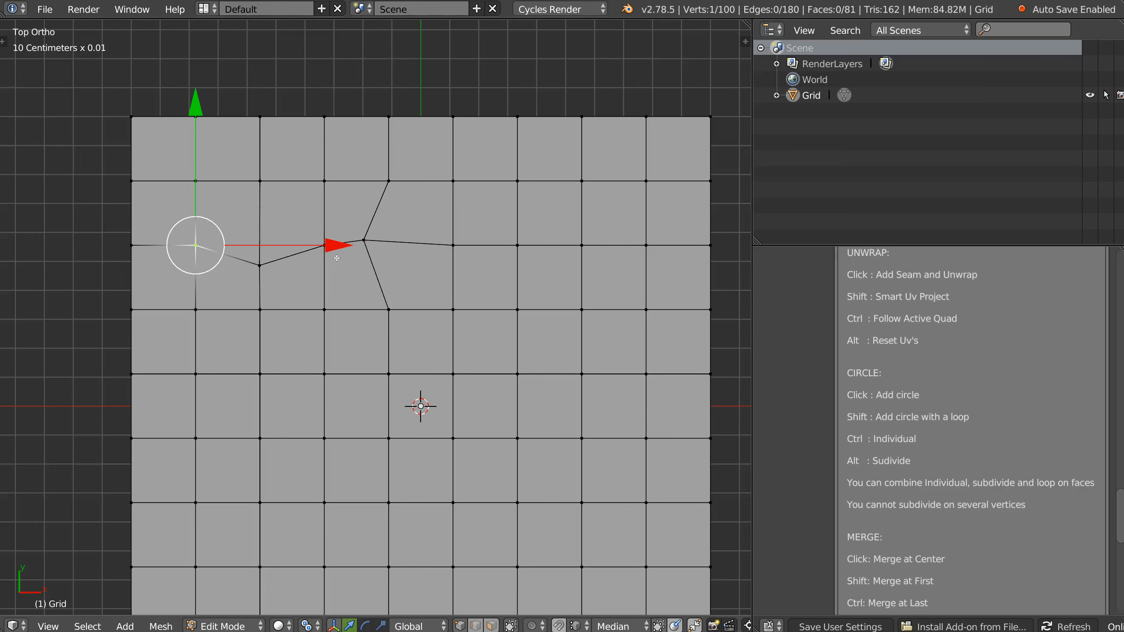
# - Reselect the five-vertex path in the third row, then align and evenly distribute it in one go with Ali & Dis
pyautogui.keyDown('ctrl'); pyautogui.click(463, 245); pyautogui.keyUp('ctrl')
pyautogui.rightClick(376, 251)
pyautogui.click(283, 323)
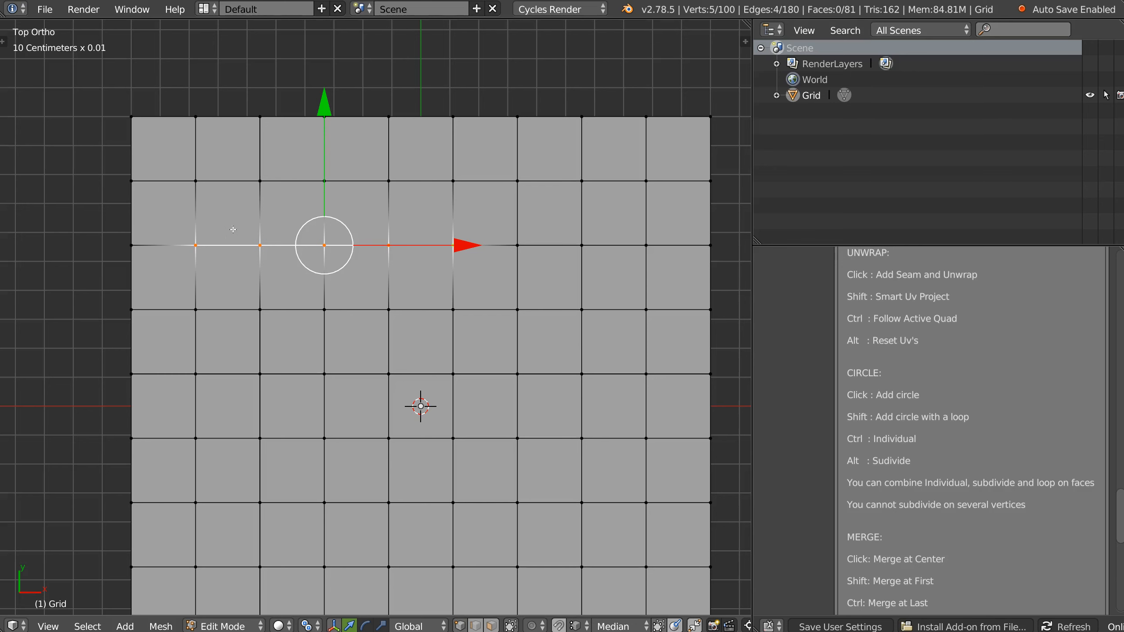
pyautogui.rightClick(357, 259)
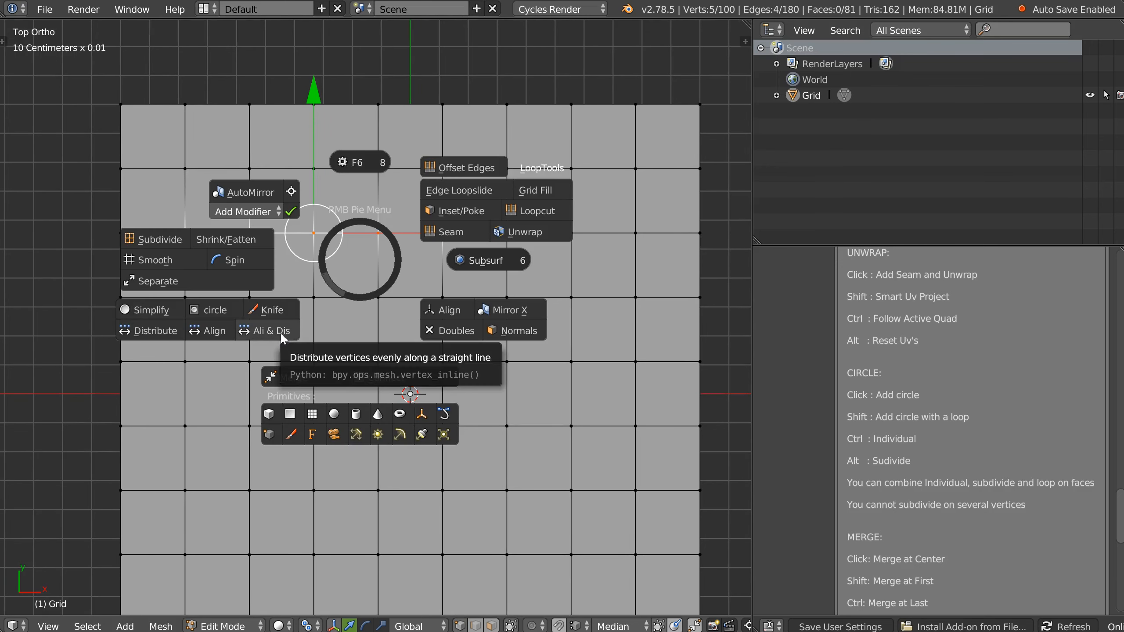
pyautogui.press('Escape')
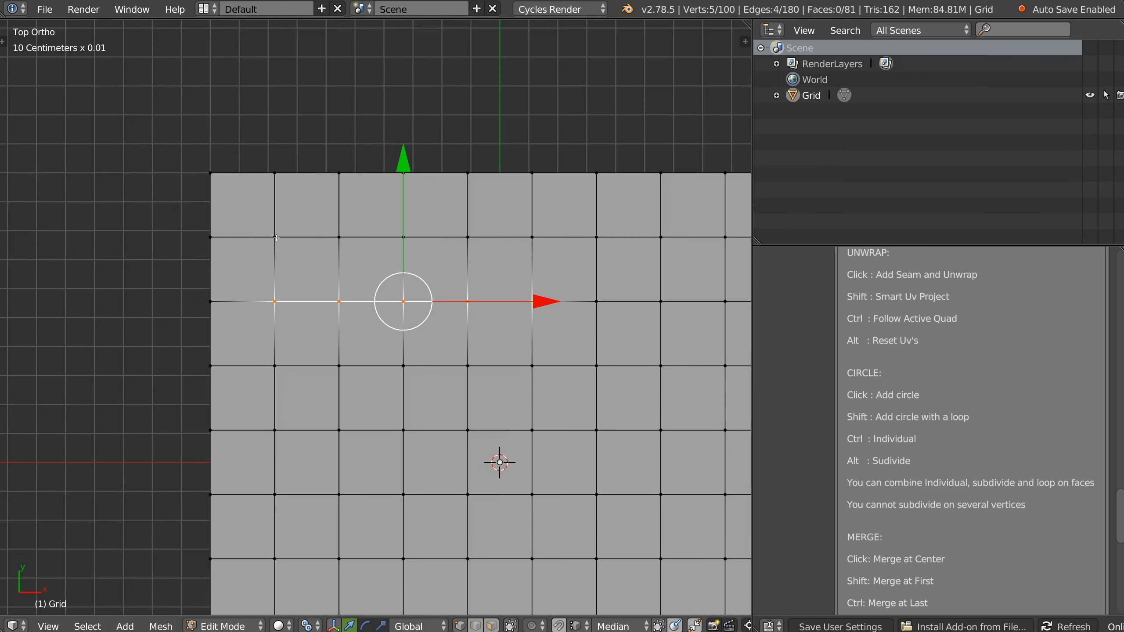
# - Try Merge at Center on the second and third vertices of the grid's second row, and undo the merge
pyautogui.click(276, 238)
pyautogui.keyDown('shift'); pyautogui.click(340, 245); pyautogui.keyUp('shift')
pyautogui.rightClick(339, 246)
pyautogui.click(285, 370)
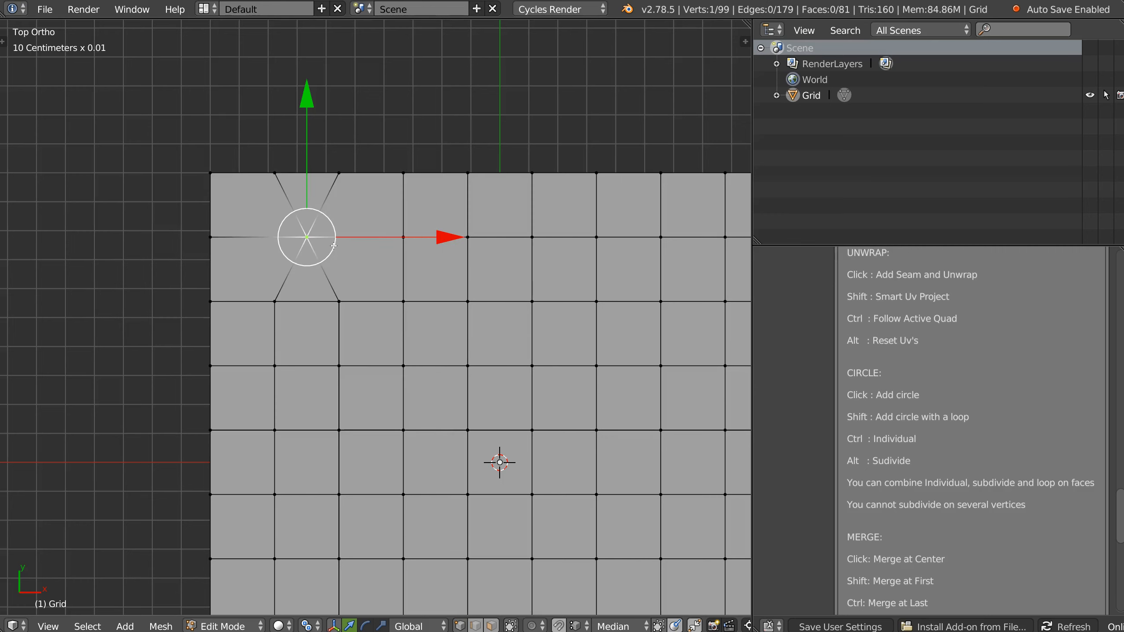
pyautogui.hotkey('ctrl', 'z')
pyautogui.hotkey('ctrl', 'z')
# - Try Merge at First on the same two vertices of the second row, and undo the merge
pyautogui.keyDown('shift'); pyautogui.click(341, 247); pyautogui.keyUp('shift')
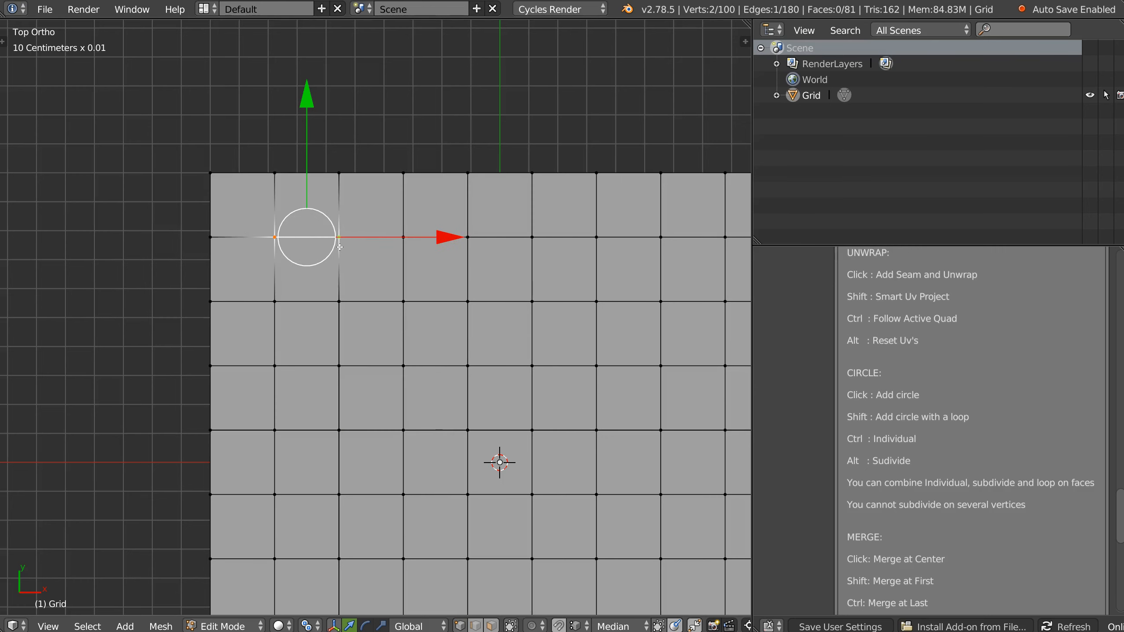
pyautogui.rightClick(339, 247)
pyautogui.keyDown('shift'); pyautogui.click(283, 367); pyautogui.keyUp('shift')
pyautogui.hotkey('ctrl', 'z')
pyautogui.hotkey('ctrl', 'z')
# - Try Merge at Last on the same two vertices of the second row, and undo the merge
pyautogui.keyDown('shift'); pyautogui.click(340, 251); pyautogui.keyUp('shift')
pyautogui.rightClick(336, 252)
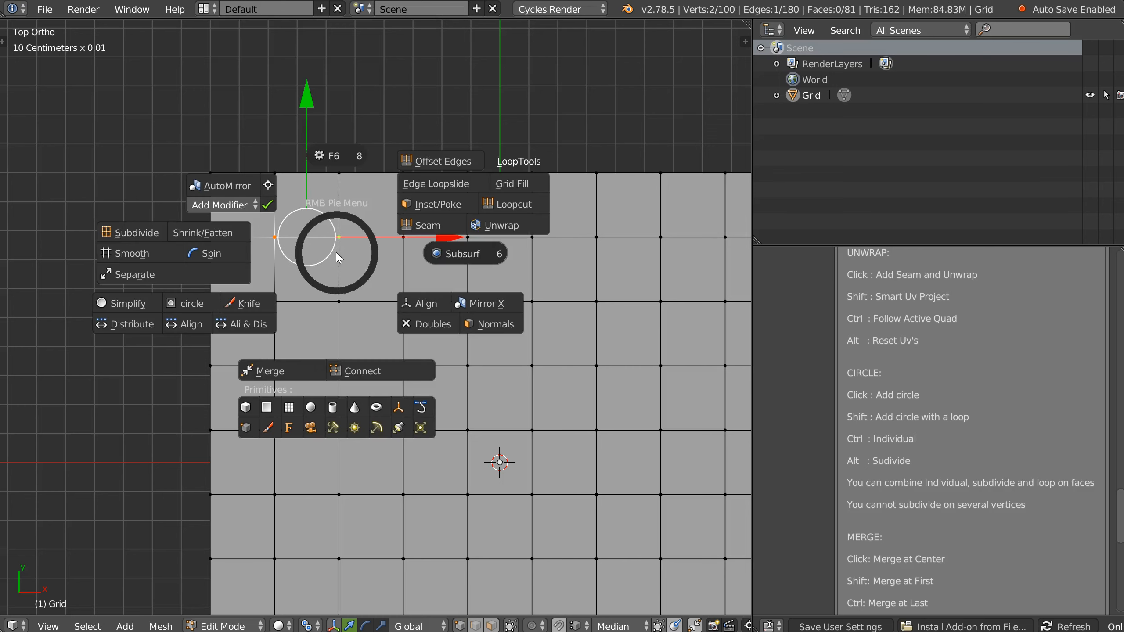
pyautogui.keyDown('ctrl'); pyautogui.click(284, 366); pyautogui.keyUp('ctrl')
pyautogui.hotkey('ctrl', 'z')
pyautogui.hotkey('ctrl', 'z')
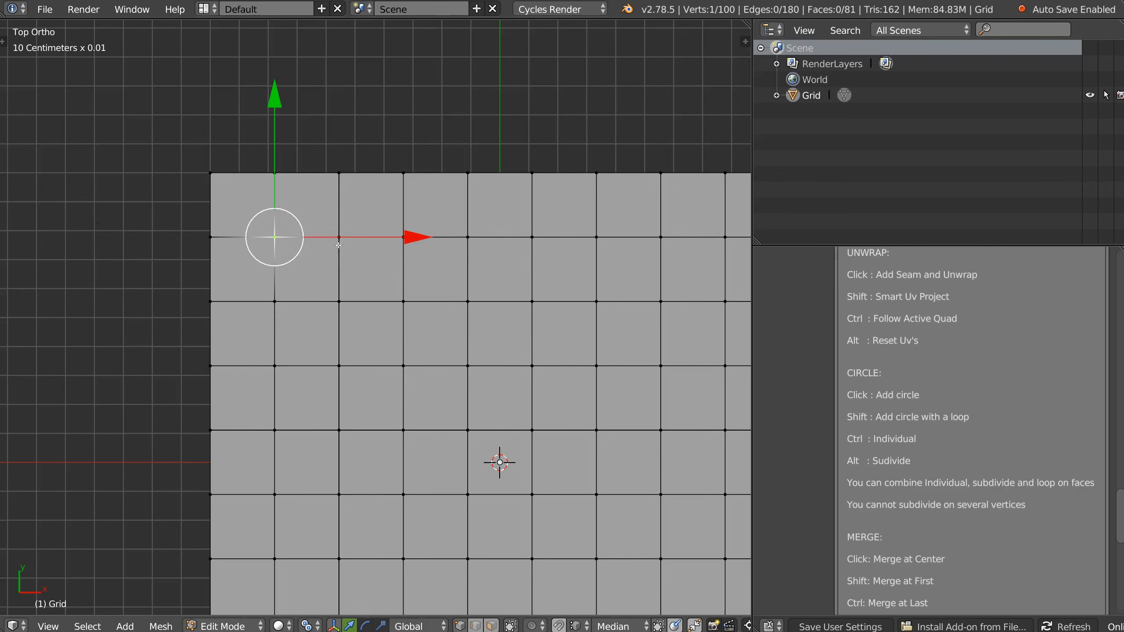
# - Try Merge at Cursor on the same two vertices of the second row, and undo the merge
pyautogui.keyDown('shift'); pyautogui.click(338, 246); pyautogui.keyUp('shift')
pyautogui.rightClick(338, 251)
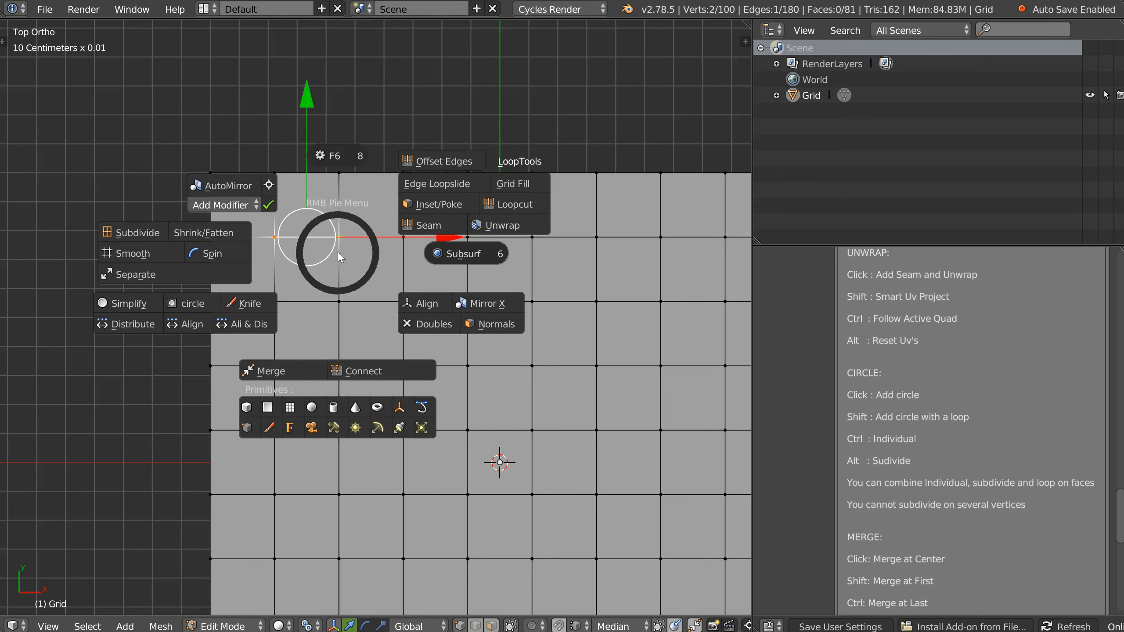
pyautogui.click(286, 369)
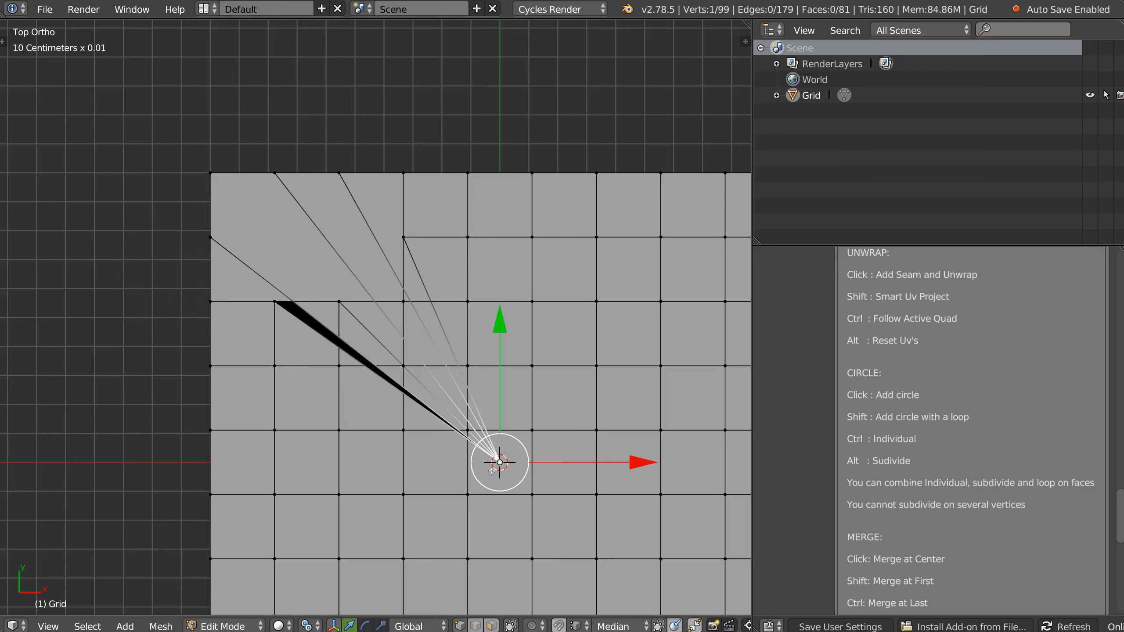
pyautogui.hotkey('ctrl', 'z')
# - In edge mode, select three stacked horizontal edges in the grid's second column, starting at the second row, and collapse them with Merge
pyautogui.scroll(-8, 883, 437)
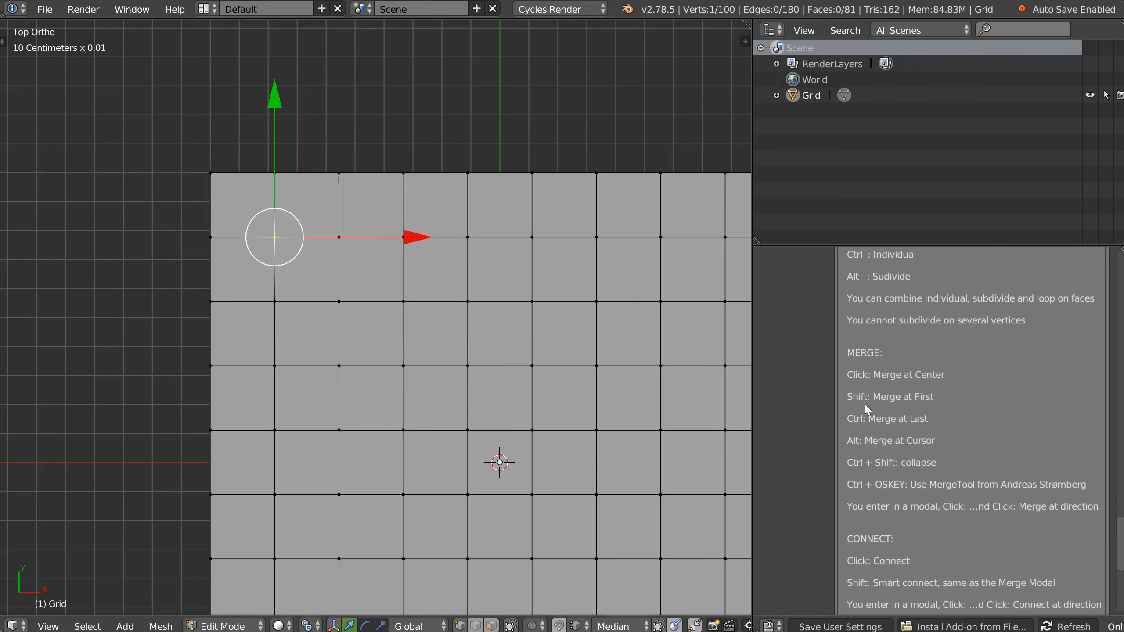
pyautogui.keyDown('shift'); pyautogui.click(339, 240); pyautogui.keyUp('shift')
pyautogui.press('Tab')
pyautogui.click(317, 312)
pyautogui.keyDown('shift'); pyautogui.click(304, 304); pyautogui.keyUp('shift')
pyautogui.keyDown('shift'); pyautogui.click(300, 362); pyautogui.keyUp('shift')
pyautogui.rightClick(319, 337)
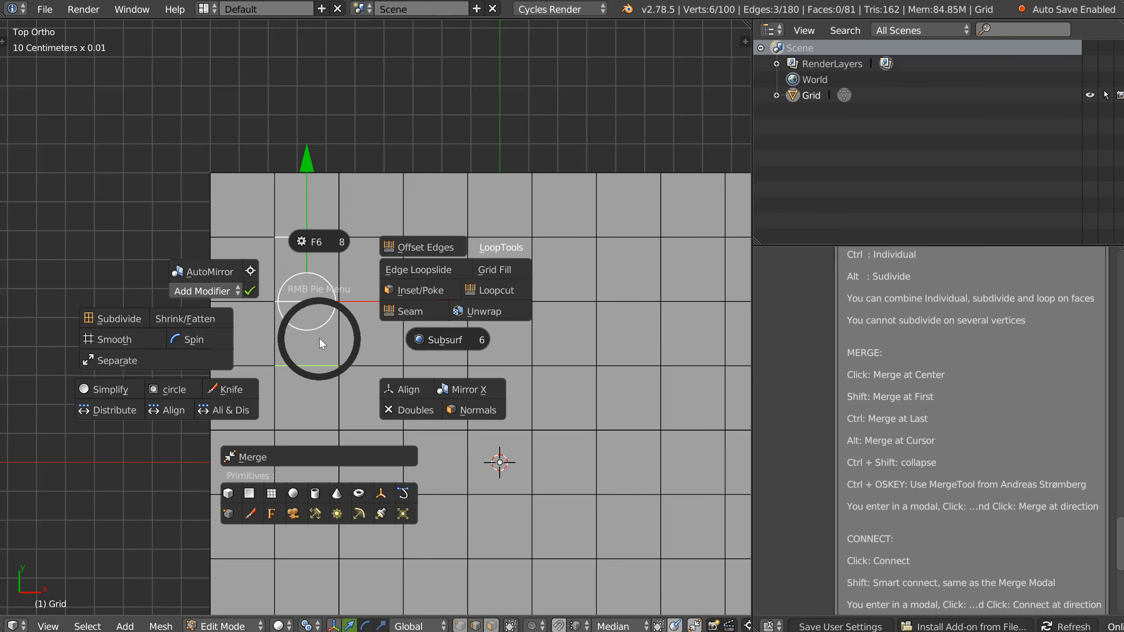
pyautogui.click(285, 463)
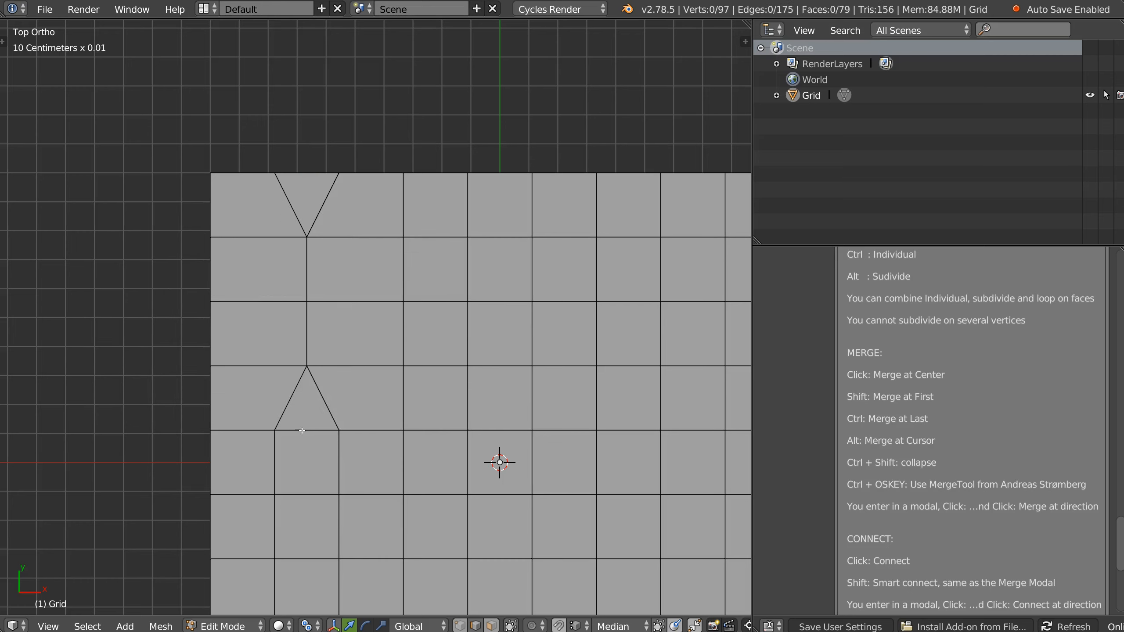
# - Select the next five horizontal edges down the second column, leaving out the bottom border edge, and collapse them
pyautogui.keyDown('shift'); pyautogui.moveTo(306, 400); pyautogui.dragTo(307, 252, button='middle'); pyautogui.keyUp('shift')
pyautogui.click(306, 278)
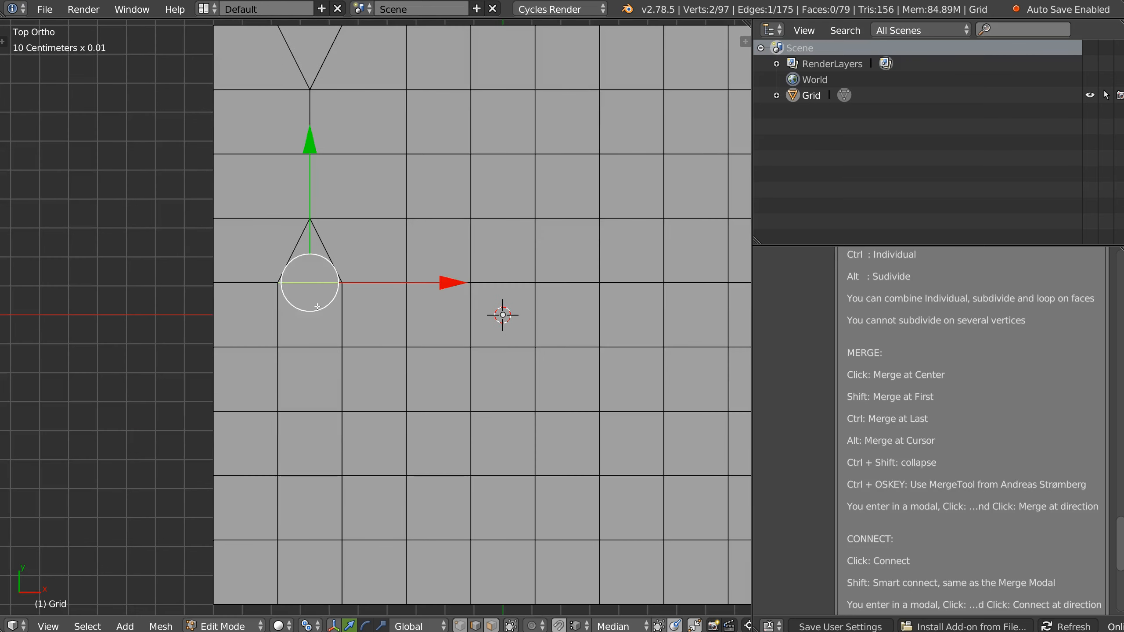
pyautogui.keyDown('shift'); pyautogui.moveTo(315, 411); pyautogui.dragTo(313, 254, button='middle'); pyautogui.keyUp('shift')
pyautogui.keyDown('shift'); pyautogui.click(306, 195); pyautogui.keyUp('shift')
pyautogui.keyDown('shift'); pyautogui.click(305, 247); pyautogui.keyUp('shift')
pyautogui.keyDown('shift'); pyautogui.click(308, 322); pyautogui.keyUp('shift')
pyautogui.keyDown('shift'); pyautogui.click(308, 399); pyautogui.keyUp('shift')
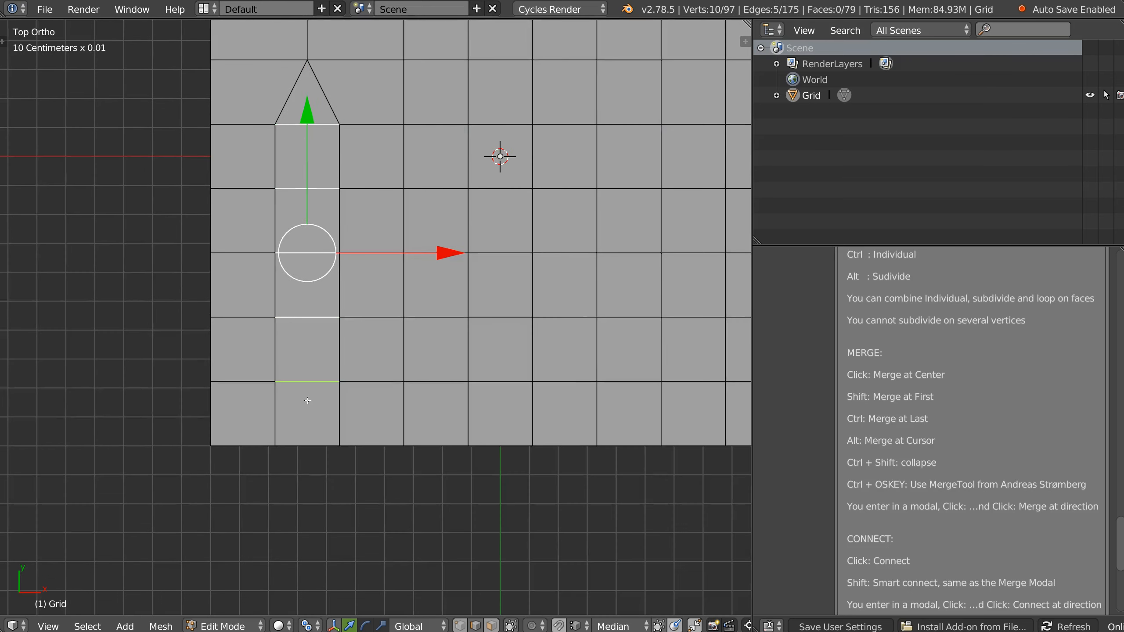
pyautogui.rightClick(331, 334)
pyautogui.keyDown('ctrl'); pyautogui.keyDown('shift'); pyautogui.click(279, 455); pyautogui.keyUp('shift'); pyautogui.keyUp('ctrl')
# - Collapse the remaining border edges at the top and bottom of the grid's second column
pyautogui.keyDown('shift'); pyautogui.moveTo(309, 332); pyautogui.dragTo(293, 562, button='middle'); pyautogui.keyUp('shift')
pyautogui.click(290, 103)
pyautogui.keyDown('shift'); pyautogui.moveTo(296, 460); pyautogui.dragTo(285, 192, button='middle'); pyautogui.keyUp('shift')
pyautogui.keyDown('shift'); pyautogui.click(279, 422); pyautogui.keyUp('shift')
pyautogui.rightClick(299, 389)
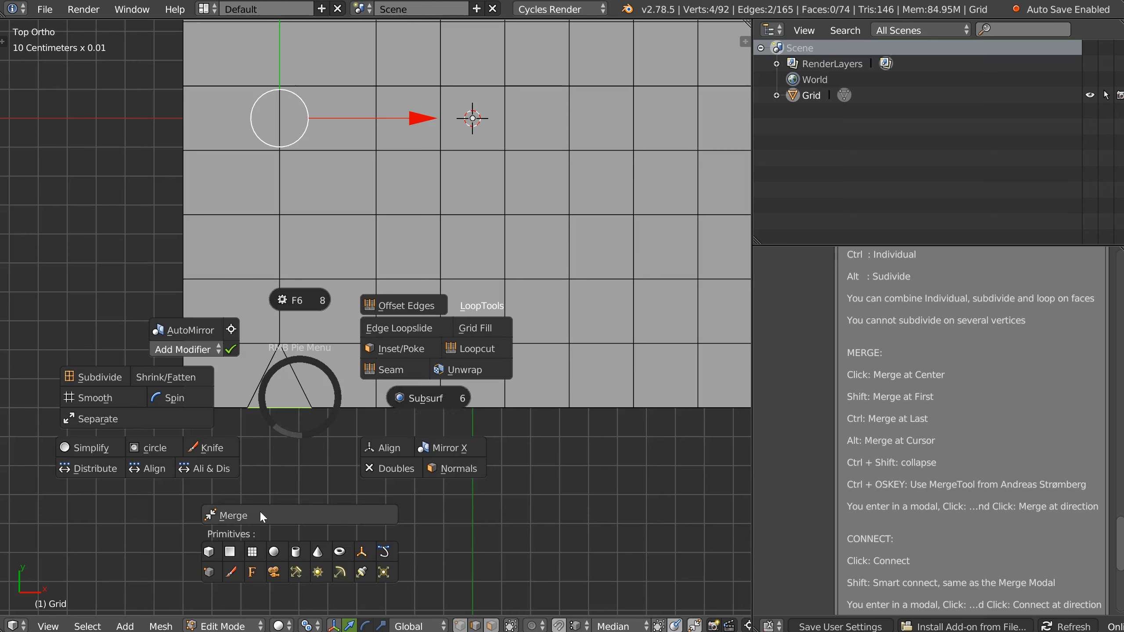
pyautogui.keyDown('ctrl'); pyautogui.keyDown('shift'); pyautogui.click(216, 512); pyautogui.keyUp('shift'); pyautogui.keyUp('ctrl')
pyautogui.keyDown('shift'); pyautogui.moveTo(341, 259); pyautogui.dragTo(353, 451, button='middle'); pyautogui.keyUp('shift')
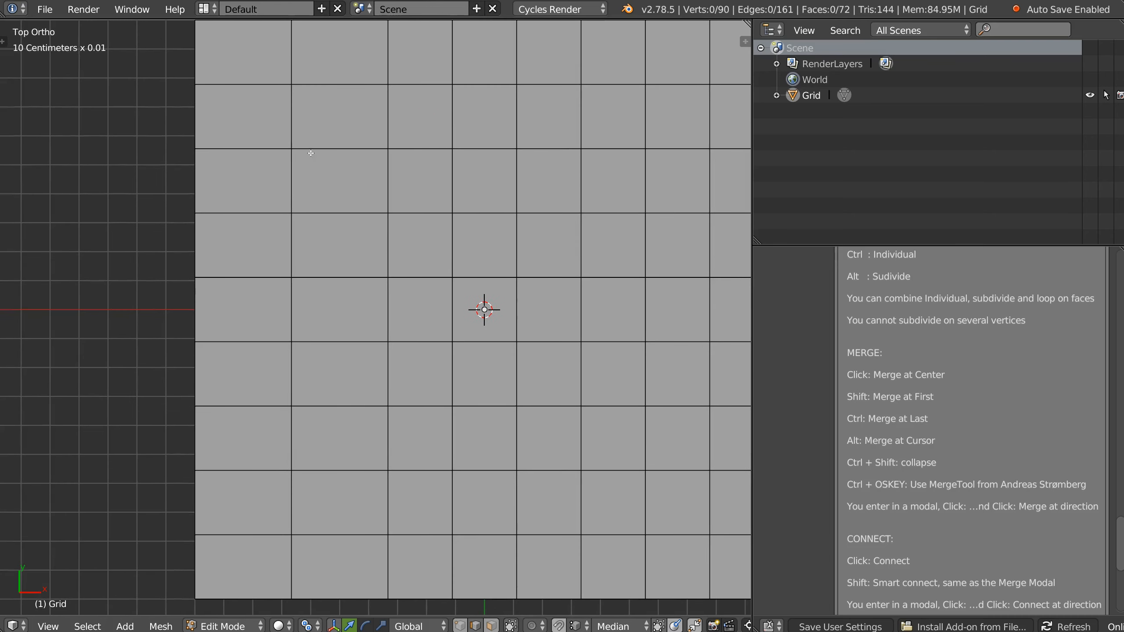
pyautogui.keyDown('shift'); pyautogui.moveTo(311, 154); pyautogui.dragTo(325, 304, button='middle'); pyautogui.keyUp('shift')
# - With the modal MergeTool, merge the upper five vertices of the second vertex column into their neighbours in the third
pyautogui.click(310, 243)
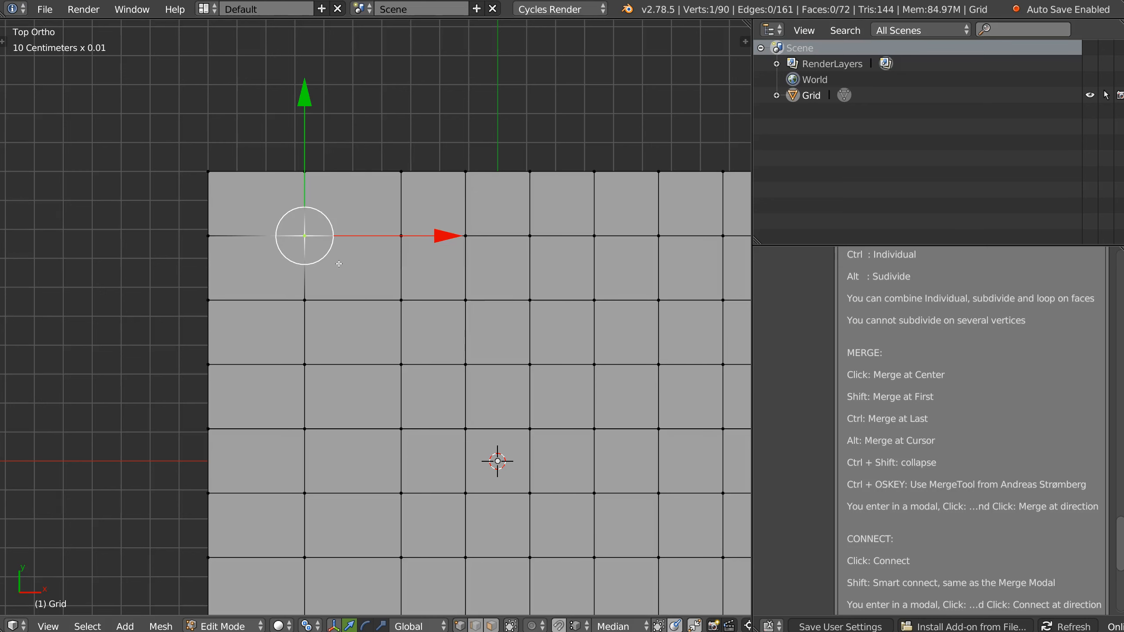
pyautogui.rightClick(339, 264)
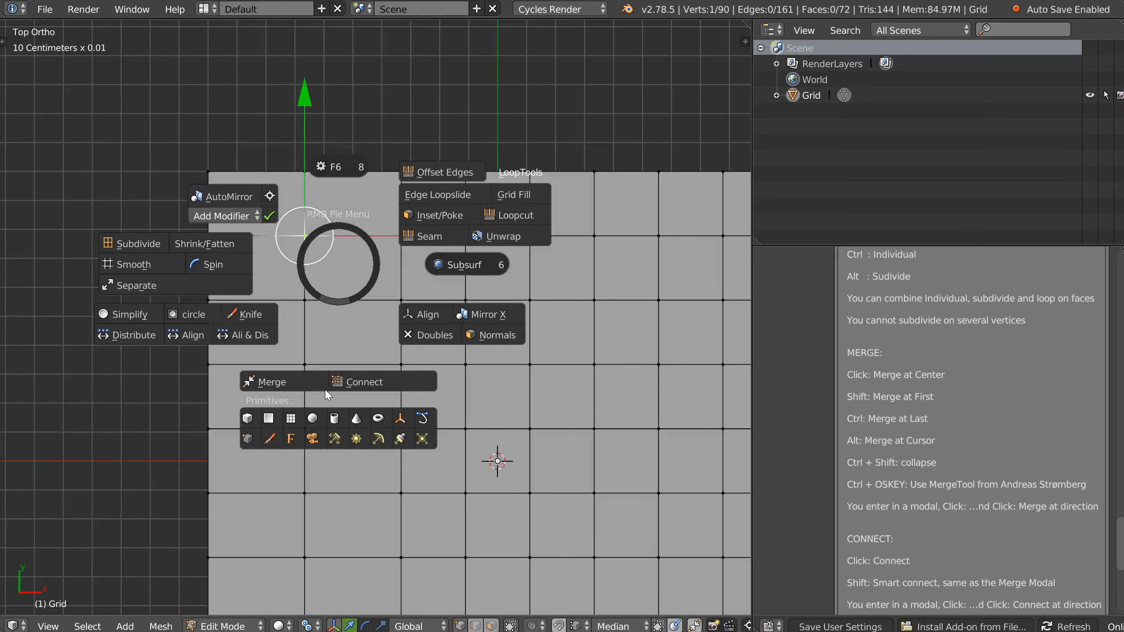
pyautogui.click(296, 386)
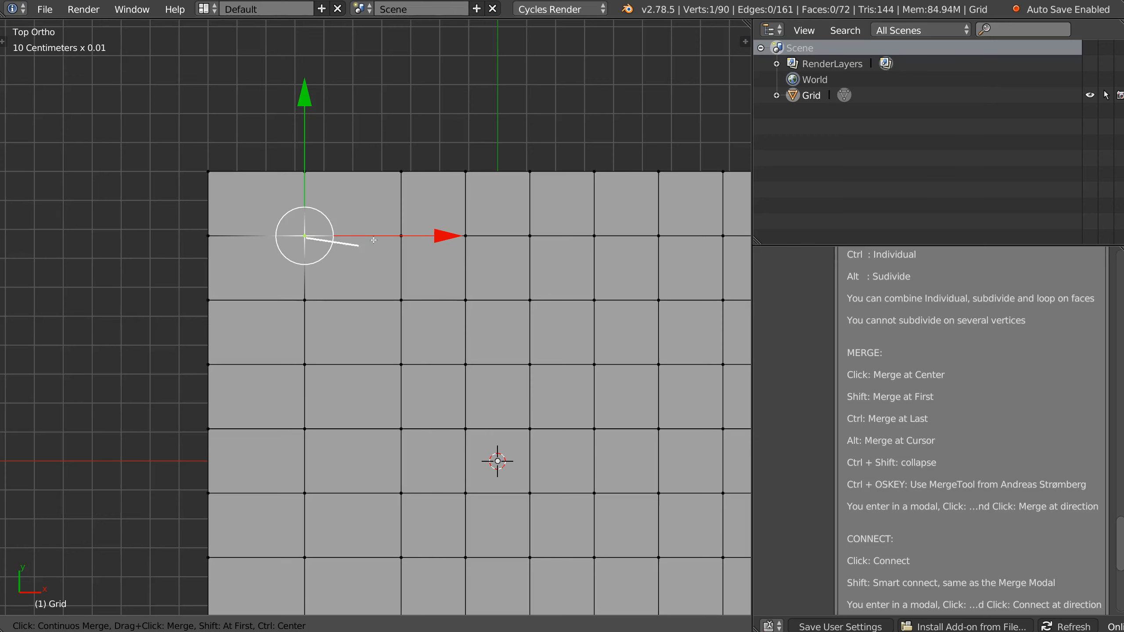
pyautogui.click(401, 240)
pyautogui.moveTo(305, 301); pyautogui.dragTo(403, 300)
pyautogui.moveTo(306, 173); pyautogui.dragTo(402, 172)
pyautogui.moveTo(306, 365); pyautogui.dragTo(399, 365)
pyautogui.moveTo(306, 429); pyautogui.dragTo(400, 429)
pyautogui.keyDown('shift'); pyautogui.moveTo(334, 393); pyautogui.dragTo(312, 163, button='middle'); pyautogui.keyUp('shift')
# - Merge the lower five vertices of the second vertex column into their neighbours in the third, and finish the MergeTool
pyautogui.moveTo(283, 264); pyautogui.dragTo(379, 263)
pyautogui.moveTo(285, 329); pyautogui.dragTo(380, 328)
pyautogui.moveTo(284, 400); pyautogui.dragTo(380, 398)
pyautogui.moveTo(284, 458); pyautogui.dragTo(380, 460)
pyautogui.moveTo(286, 513); pyautogui.dragTo(380, 516)
pyautogui.keyDown('shift'); pyautogui.moveTo(354, 40); pyautogui.dragTo(320, 251, button='middle'); pyautogui.keyUp('shift')
pyautogui.press('Escape')
# - Restart the MergeTool and merge a chain of neighbouring vertices near the grid's top edge continuously, ending at the fourth vertex column's third row
pyautogui.moveTo(340, 314)
pyautogui.keyDown('shift'); pyautogui.mouseDown(button='middle')
pyautogui.moveTo(336, 241)
pyautogui.moveTo(327, 306)
pyautogui.mouseUp(button='middle'); pyautogui.keyUp('shift')
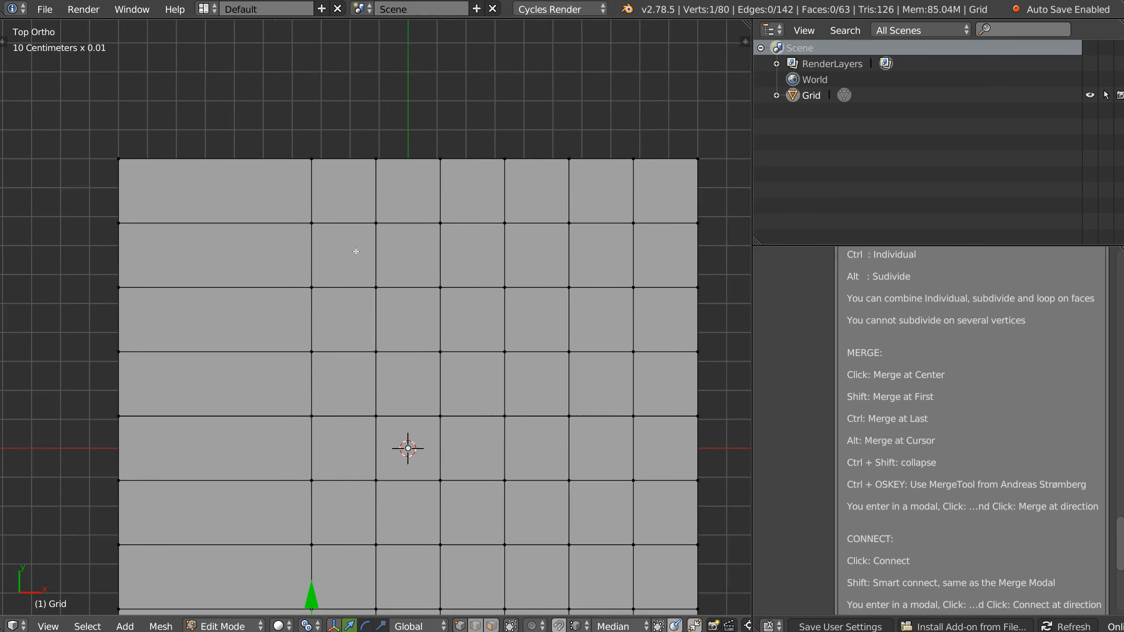
pyautogui.rightClick(354, 252)
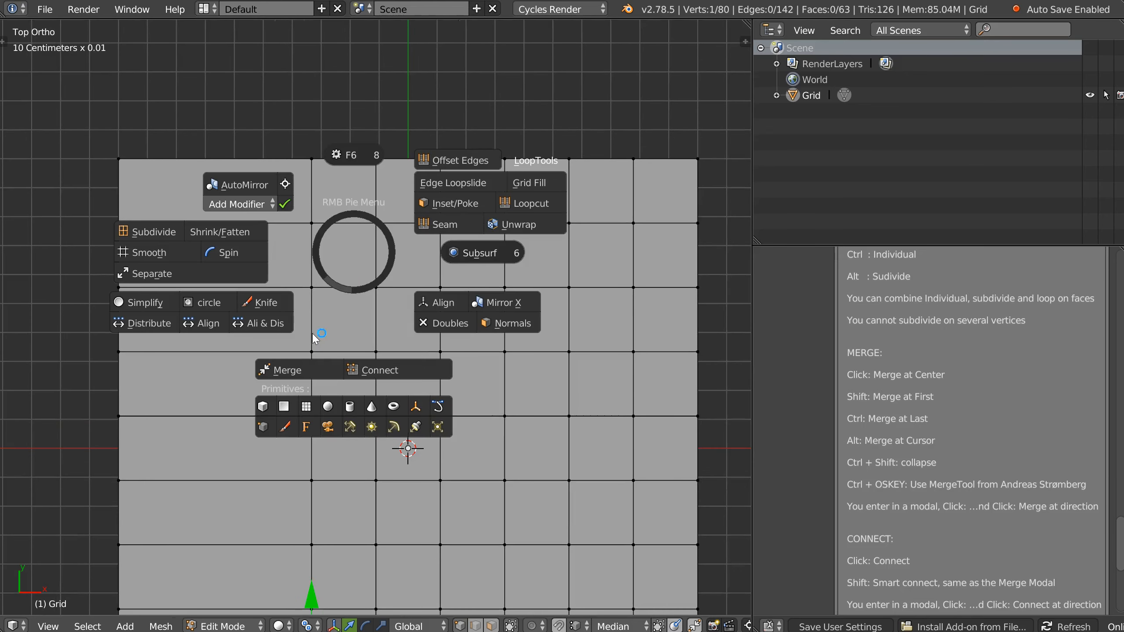
pyautogui.click(292, 370)
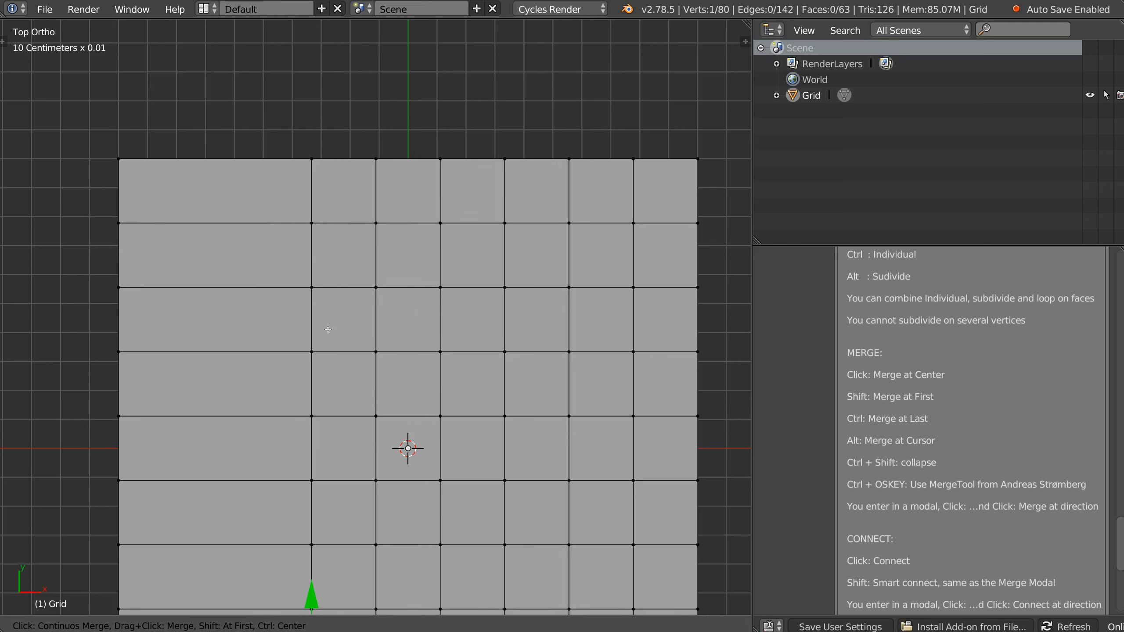
pyautogui.click(312, 223)
pyautogui.click(373, 223)
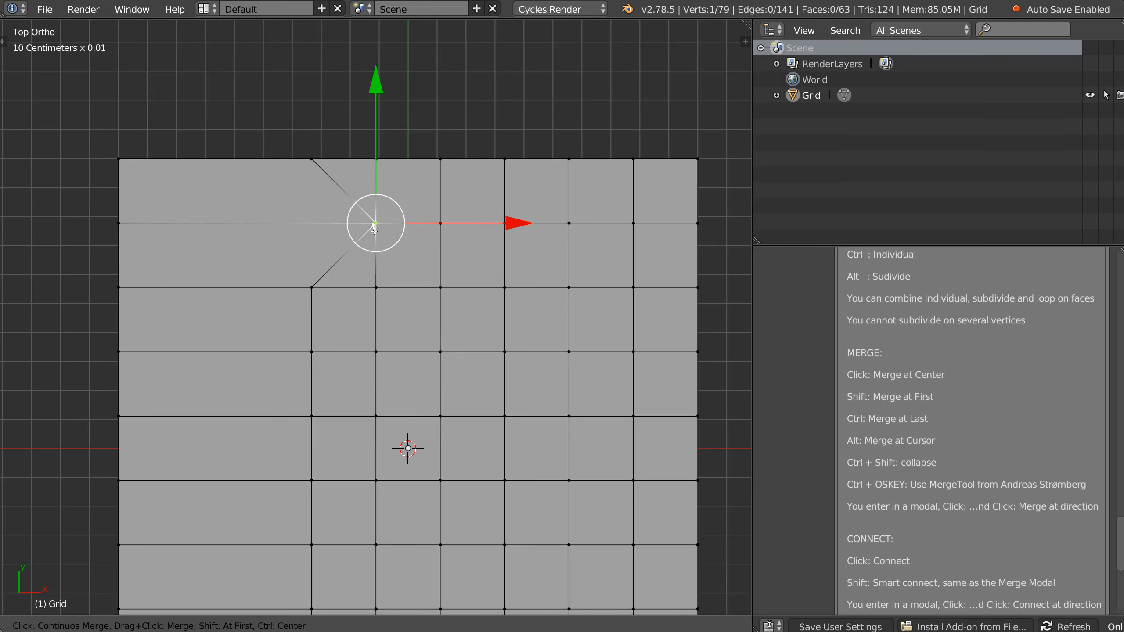
pyautogui.click(311, 287)
pyautogui.click(312, 158)
pyautogui.click(376, 159)
pyautogui.click(440, 158)
pyautogui.click(440, 223)
pyautogui.click(440, 287)
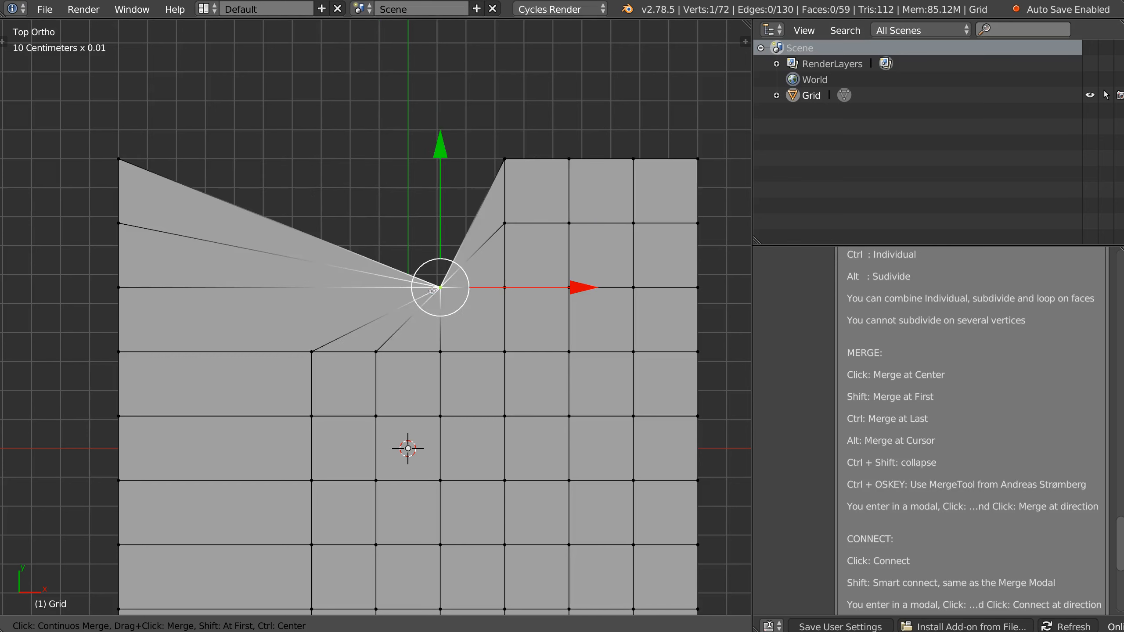
# - Continue the merge chain along the fourth row to the top-left corner and down the grid's left border to its fourth vertex, and finish the MergeTool
pyautogui.click(439, 351)
pyautogui.click(375, 352)
pyautogui.click(312, 351)
pyautogui.click(119, 158)
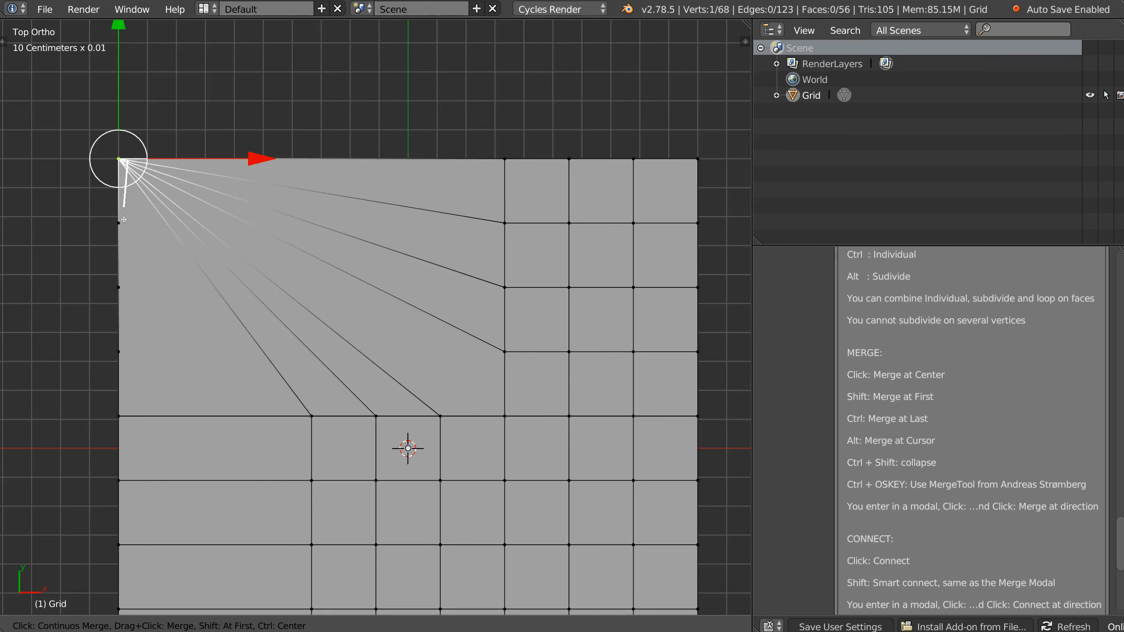
pyautogui.click(118, 222)
pyautogui.click(125, 292)
pyautogui.click(118, 352)
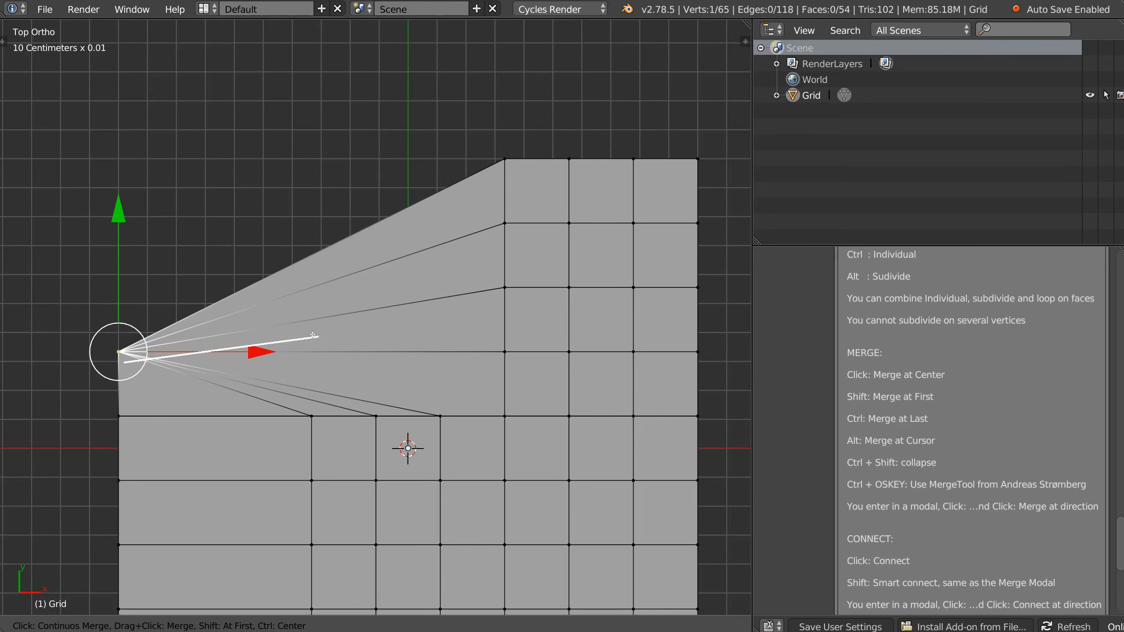
pyautogui.press('Escape')
# - Replace the merged grid with a new grid and enter Edit Mode with nothing selected
pyautogui.keyDown('shift'); pyautogui.moveTo(259, 314); pyautogui.dragTo(277, 201, button='middle'); pyautogui.keyUp('shift')
pyautogui.keyDown('ctrl'); pyautogui.moveTo(339, 244); pyautogui.dragTo(322, 310, button='middle'); pyautogui.keyUp('ctrl')
pyautogui.keyDown('shift'); pyautogui.moveTo(323, 309); pyautogui.dragTo(275, 256, button='middle'); pyautogui.keyUp('shift')
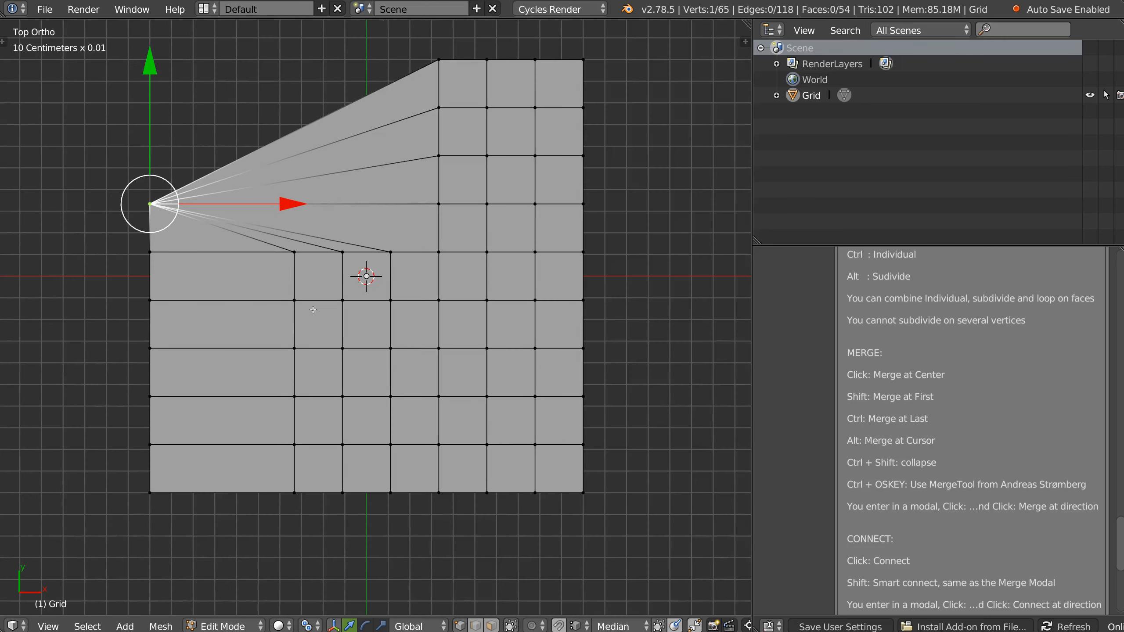
pyautogui.press('Tab')
pyautogui.press('x')
pyautogui.click(304, 278)
pyautogui.rightClick(315, 285)
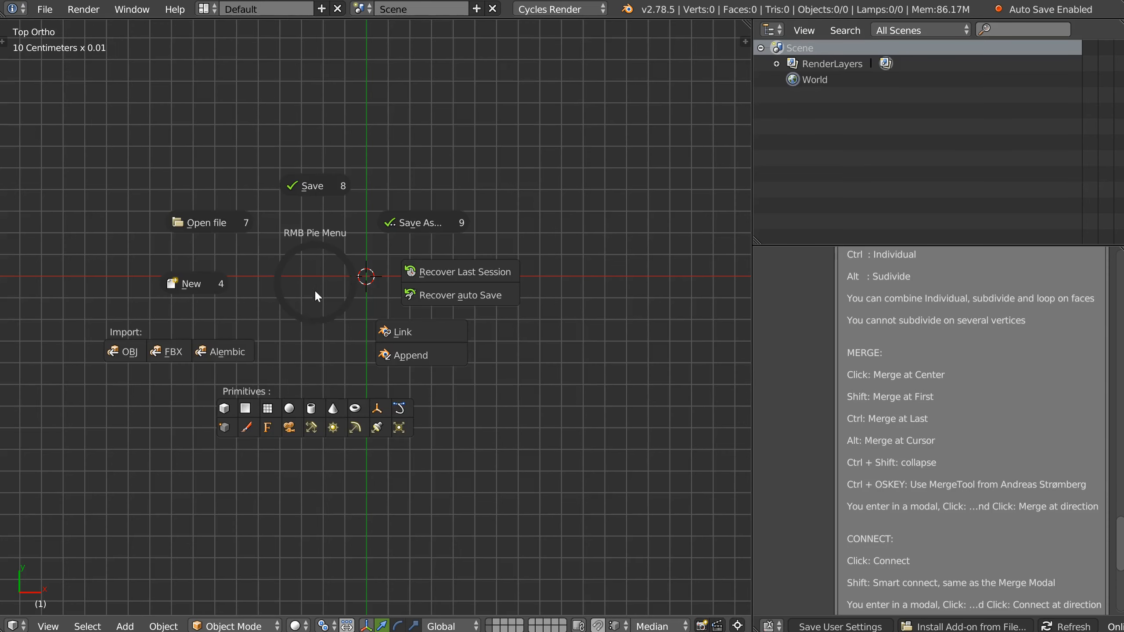
pyautogui.click(268, 408)
pyautogui.press('Tab')
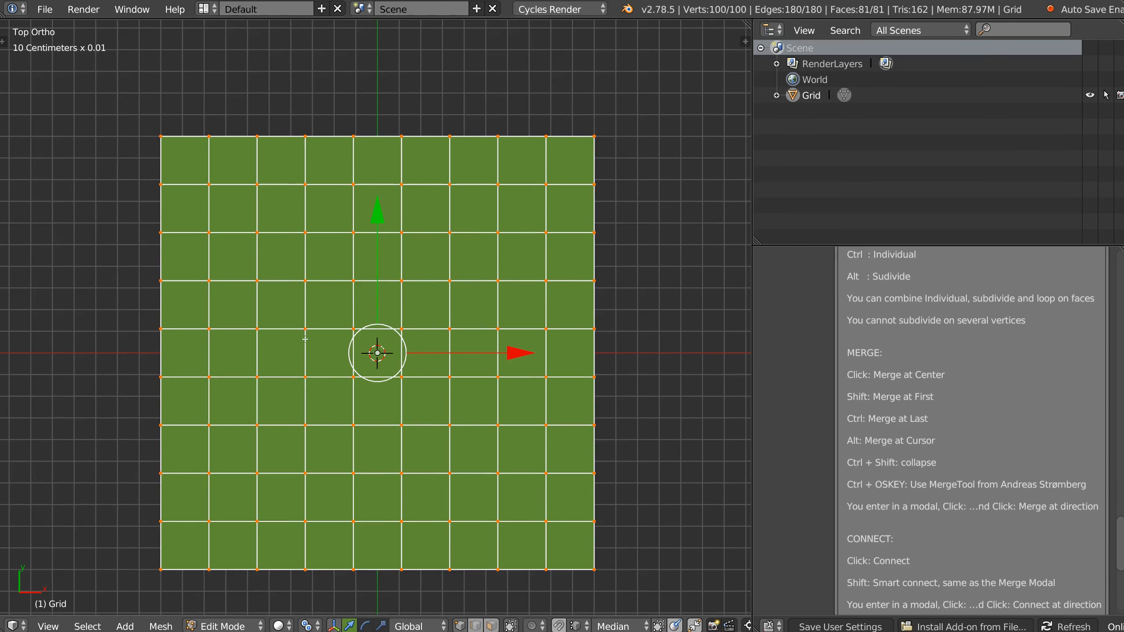
pyautogui.press('a')
pyautogui.keyDown('shift'); pyautogui.moveTo(233, 272); pyautogui.dragTo(324, 261, button='middle'); pyautogui.keyUp('shift')
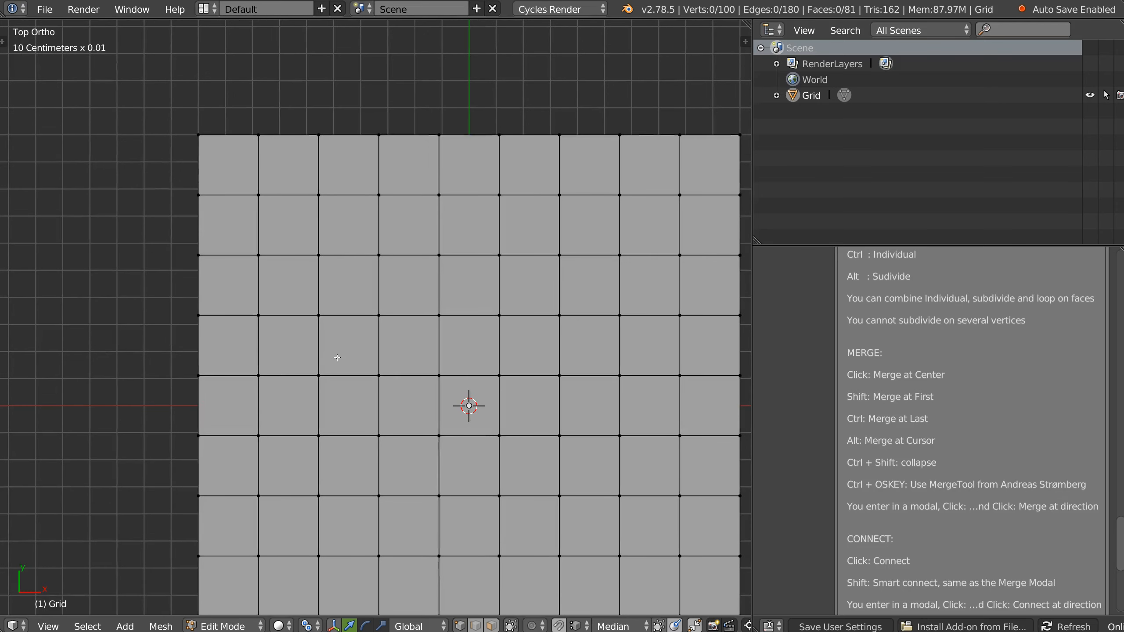
# - Select two diagonally opposite vertices of the cell in the grid's second row and second column, and join them with Connect
pyautogui.rightClick(321, 282)
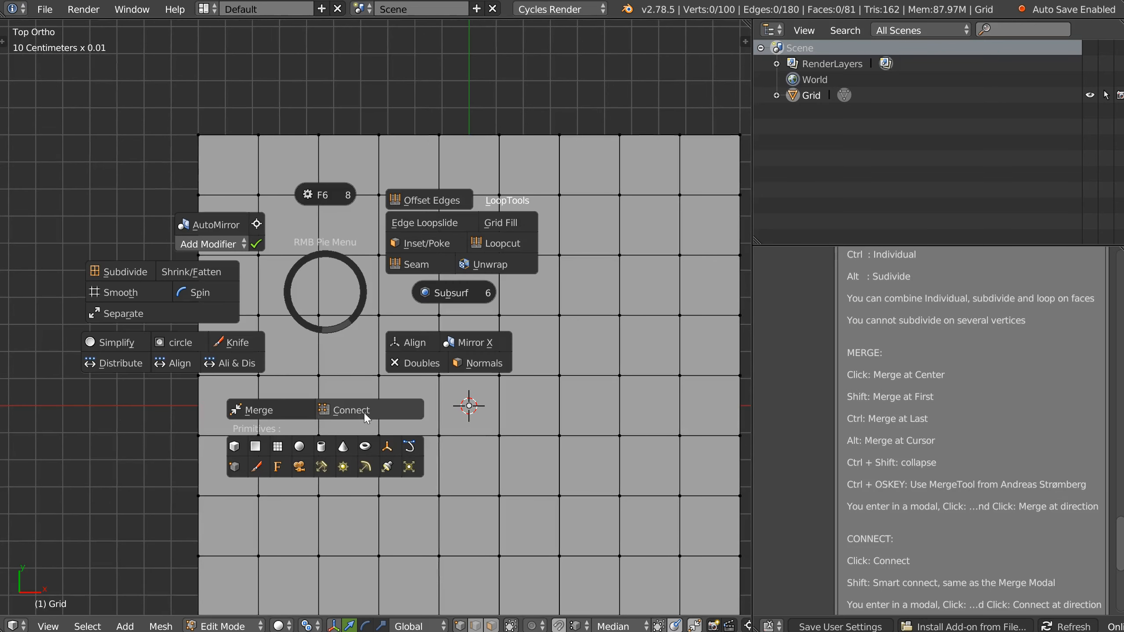
pyautogui.press('Escape')
pyautogui.click(259, 200)
pyautogui.keyDown('shift'); pyautogui.click(316, 209); pyautogui.keyUp('shift')
pyautogui.hotkey('ctrl', 'z')
pyautogui.keyDown('shift'); pyautogui.click(321, 261); pyautogui.keyUp('shift')
pyautogui.rightClick(322, 262)
pyautogui.click(360, 379)
# - With the modal Connect, join six vertices continuously into a closed diagonal rectangle around the first connected edge, and finish the tool
pyautogui.keyDown('shift'); pyautogui.moveTo(353, 281); pyautogui.dragTo(349, 278, button='middle'); pyautogui.keyUp('shift')
pyautogui.rightClick(349, 277)
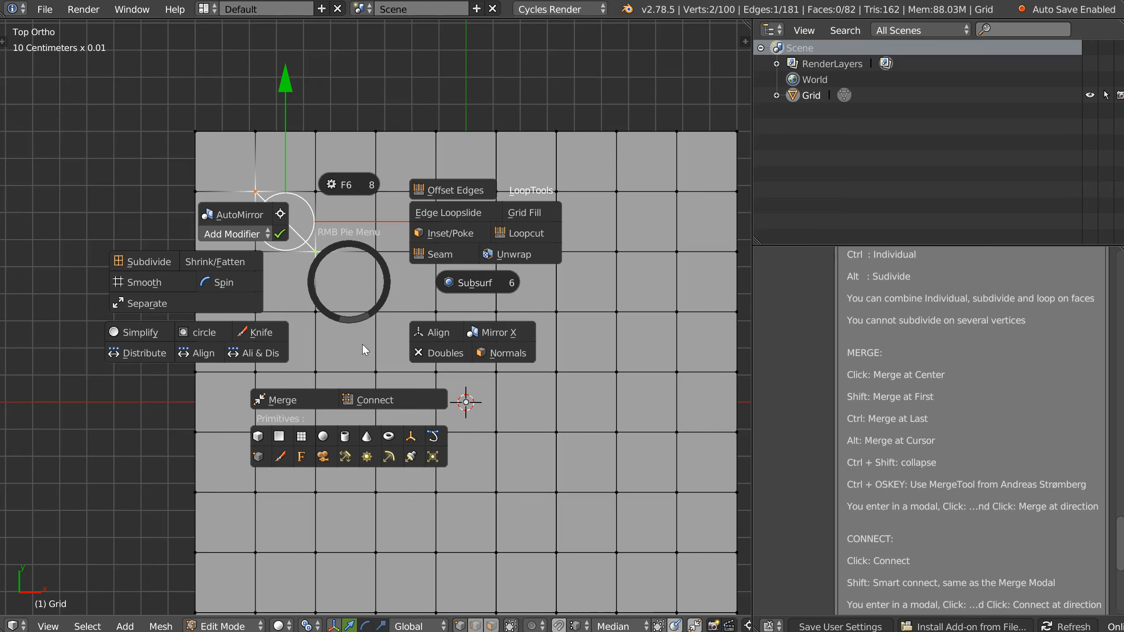
pyautogui.click(372, 404)
pyautogui.click(316, 192)
pyautogui.click(376, 252)
pyautogui.click(315, 312)
pyautogui.click(256, 252)
pyautogui.click(195, 191)
pyautogui.click(255, 131)
pyautogui.click(315, 191)
pyautogui.rightClick(317, 214)
pyautogui.keyDown('shift'); pyautogui.moveTo(351, 254); pyautogui.dragTo(336, 213, button='middle'); pyautogui.keyUp('shift')
pyautogui.keyDown('shift'); pyautogui.moveTo(359, 268); pyautogui.dragTo(352, 224, button='middle'); pyautogui.keyUp('shift')
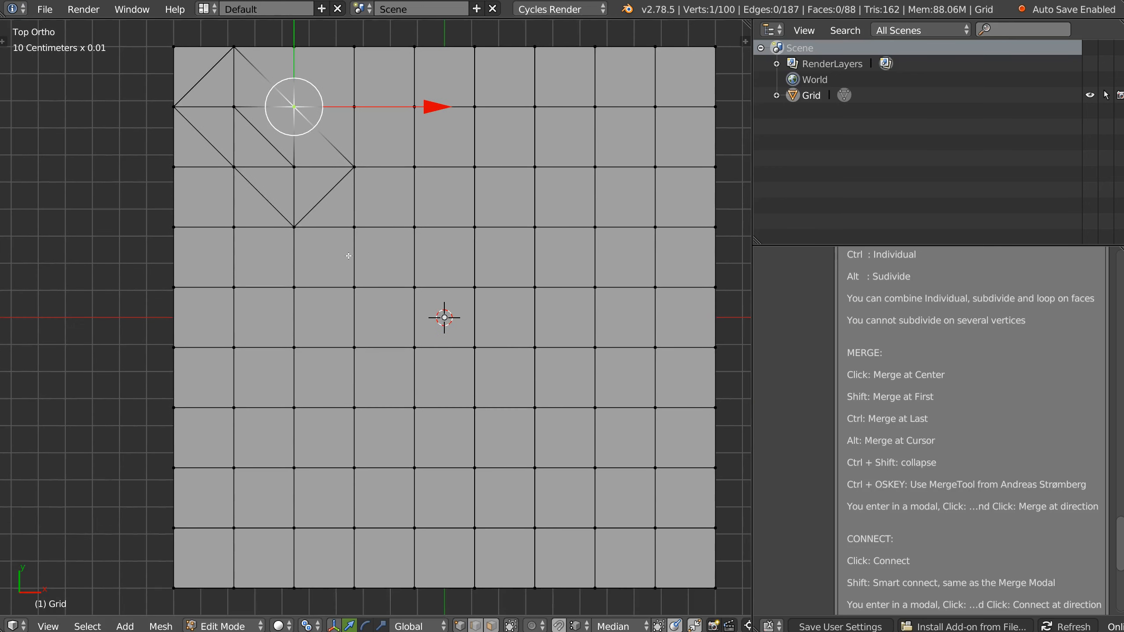
# - With the modal Connect, join neighbouring vertices into V-shaped diagonals between the third and fifth vertex columns, and finish the tool
pyautogui.rightClick(351, 258)
pyautogui.keyDown('shift'); pyautogui.click(386, 374); pyautogui.keyUp('shift')
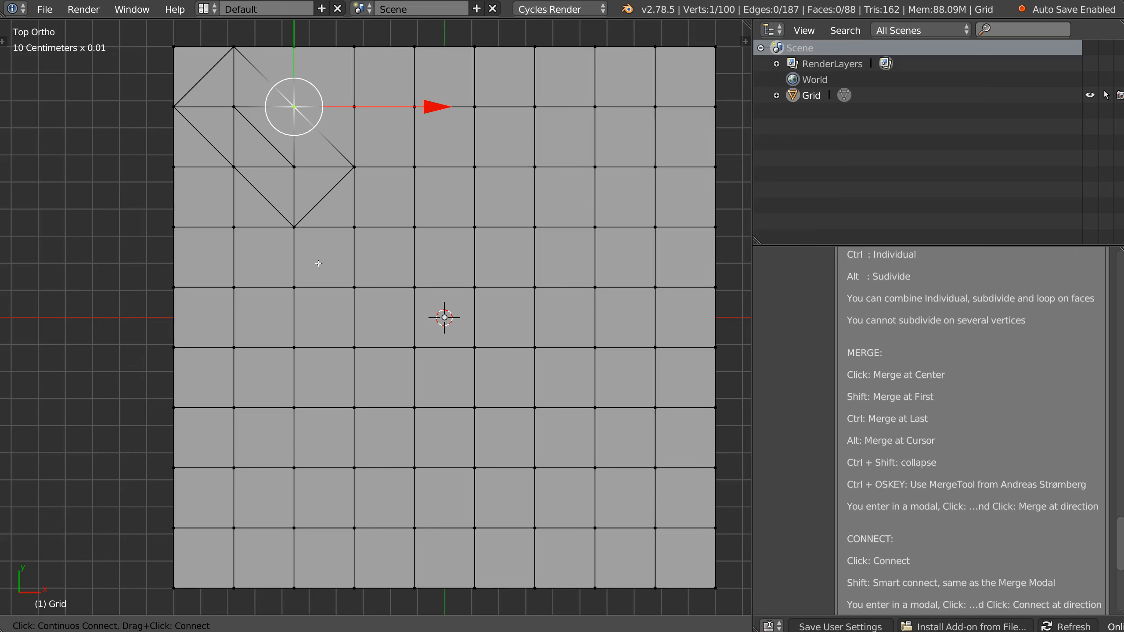
pyautogui.moveTo(292, 230); pyautogui.dragTo(355, 287)
pyautogui.moveTo(293, 289)
pyautogui.mouseDown()
pyautogui.moveTo(354, 348)
pyautogui.moveTo(353, 527)
pyautogui.moveTo(413, 469)
pyautogui.moveTo(413, 407)
pyautogui.mouseUp()
pyautogui.moveTo(354, 408); pyautogui.dragTo(413, 348)
pyautogui.moveTo(354, 348); pyautogui.dragTo(414, 227)
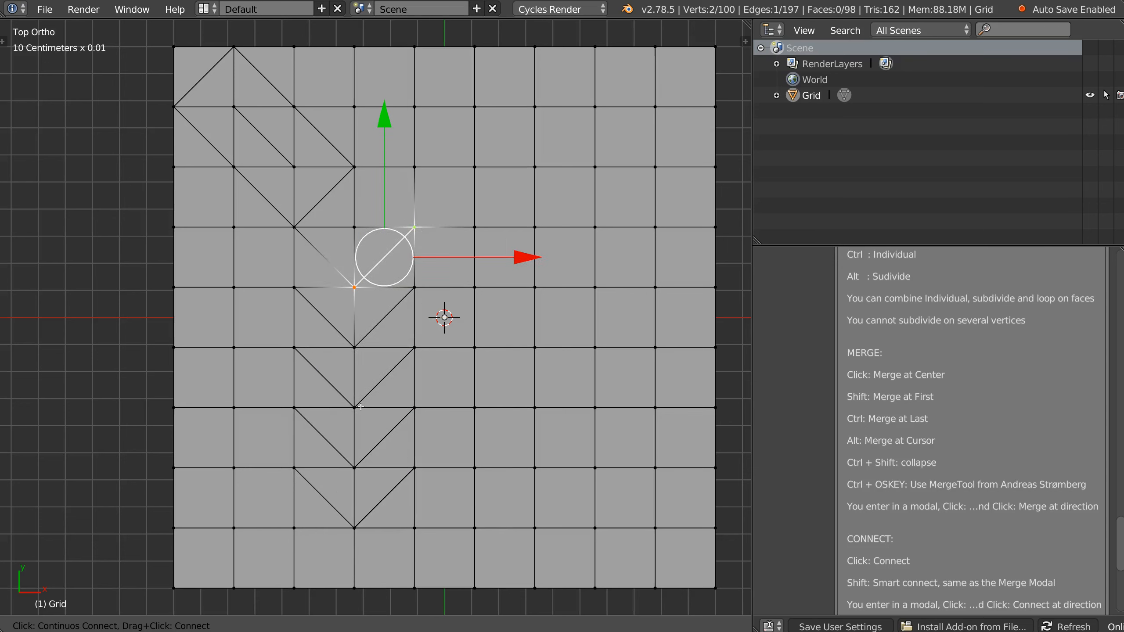
pyautogui.moveTo(354, 176); pyautogui.dragTo(414, 227)
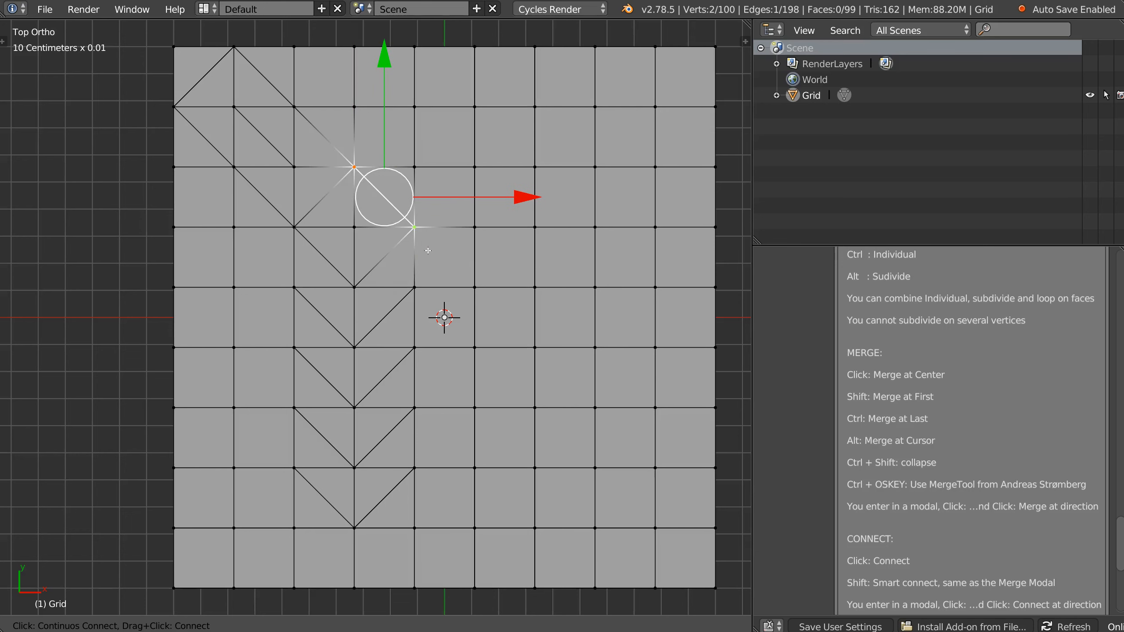
pyautogui.press('Escape')
# - Replace the grid with a cube and move it away from the world origin
pyautogui.rightClick(363, 264)
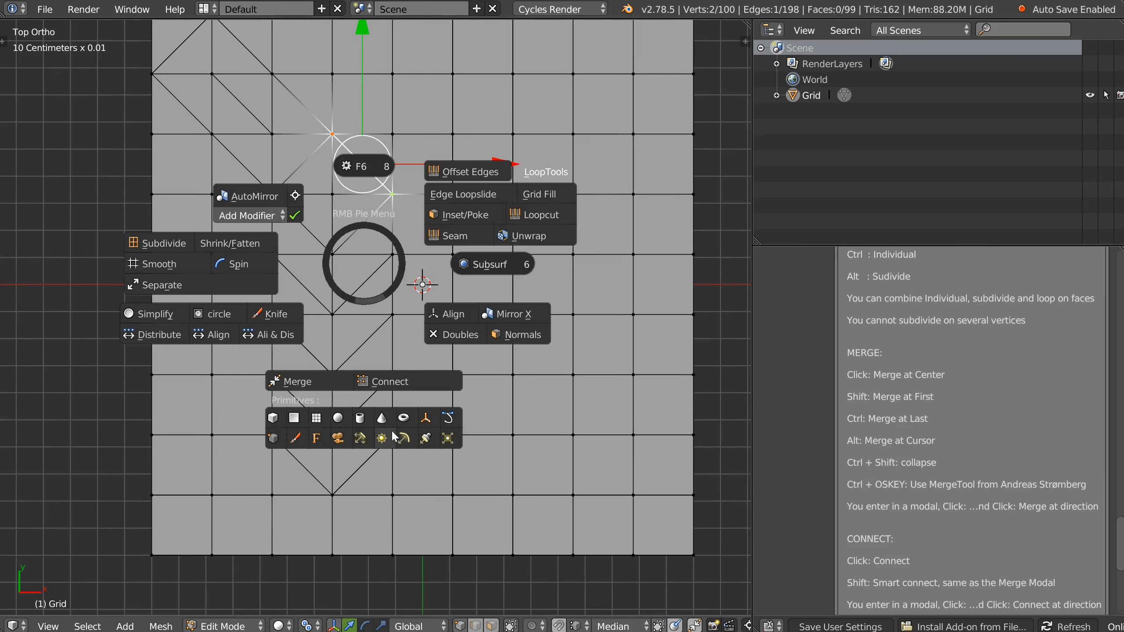
pyautogui.press('Escape')
pyautogui.scroll(-5, 423, 284)
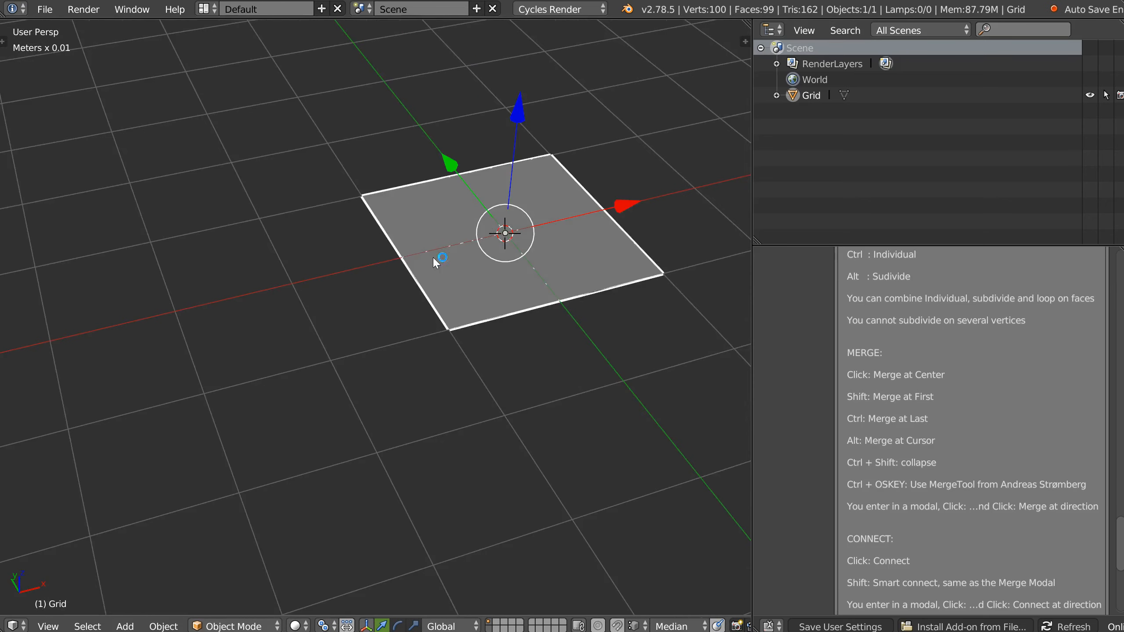
pyautogui.keyDown('shift'); pyautogui.moveTo(433, 261); pyautogui.dragTo(364, 301, button='middle'); pyautogui.keyUp('shift')
pyautogui.press('Delete')
pyautogui.rightClick(384, 305)
pyautogui.click(317, 431)
pyautogui.press('KP_1')
pyautogui.moveTo(389, 350); pyautogui.dragTo(422, 266, button='middle')
pyautogui.moveTo(384, 280); pyautogui.dragTo(511, 214)
# - In Edit Mode, align the cube's left side face to zero on X and its front face to zero on Y
pyautogui.press('Tab')
pyautogui.click(471, 228)
pyautogui.click(457, 196)
pyautogui.moveTo(457, 196); pyautogui.dragTo(402, 241, button='middle')
pyautogui.rightClick(402, 241)
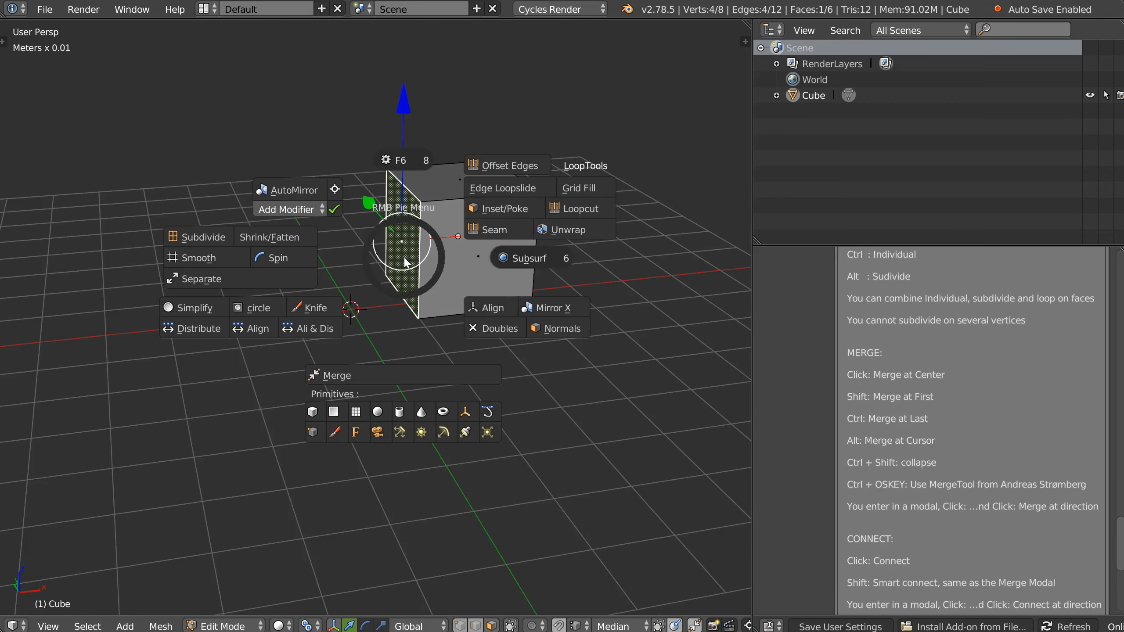
pyautogui.click(493, 308)
pyautogui.moveTo(405, 283); pyautogui.dragTo(367, 269, button='middle')
pyautogui.click(423, 238)
pyautogui.rightClick(424, 238)
pyautogui.click(512, 291)
# - Select the cube's bottom face and lower it along Z to below the ground plane
pyautogui.keyDown('shift'); pyautogui.moveTo(327, 166); pyautogui.dragTo(395, 204, button='middle'); pyautogui.keyUp('shift')
pyautogui.click(396, 204)
pyautogui.moveTo(439, 340); pyautogui.dragTo(422, 316, button='middle')
pyautogui.click(422, 316)
pyautogui.moveTo(411, 190); pyautogui.dragTo(411, 213)
pyautogui.moveTo(597, 277); pyautogui.dragTo(521, 307, button='middle')
pyautogui.press('Tab')
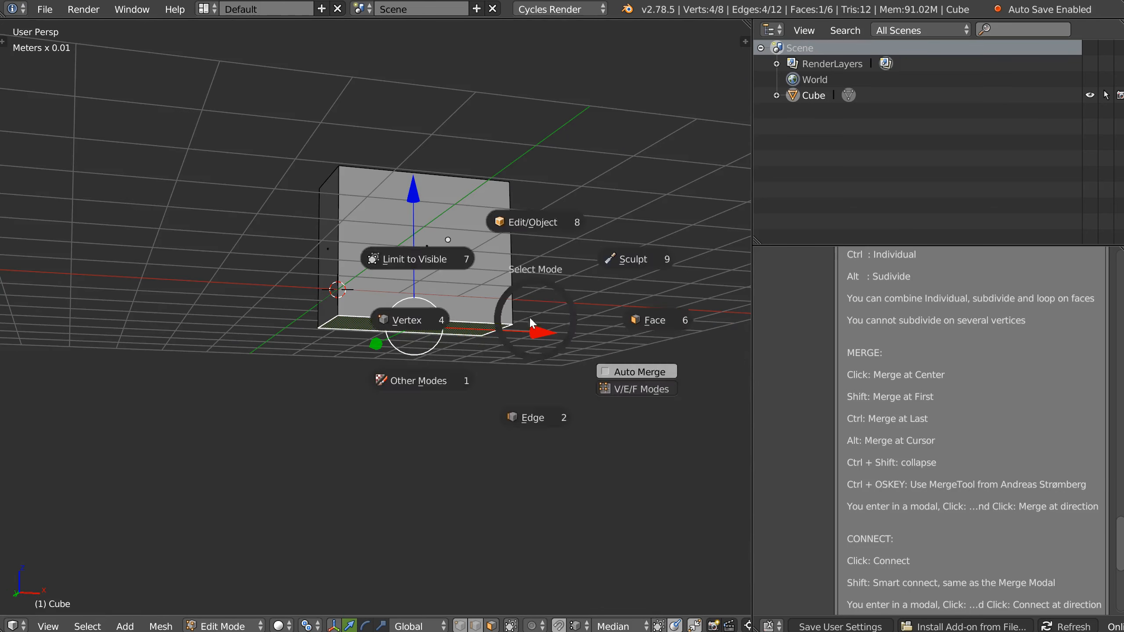
pyautogui.click(505, 317)
pyautogui.click(515, 322)
pyautogui.moveTo(510, 200); pyautogui.dragTo(510, 234)
# - Align the cube's selected bottom face to zero on the Z axis
pyautogui.moveTo(362, 313); pyautogui.dragTo(399, 307, button='middle')
pyautogui.press('Tab')
pyautogui.click(438, 306)
pyautogui.click(436, 316)
pyautogui.rightClick(438, 315)
pyautogui.click(525, 376)
pyautogui.scroll(3, 428, 322)
pyautogui.rightClick(397, 318)
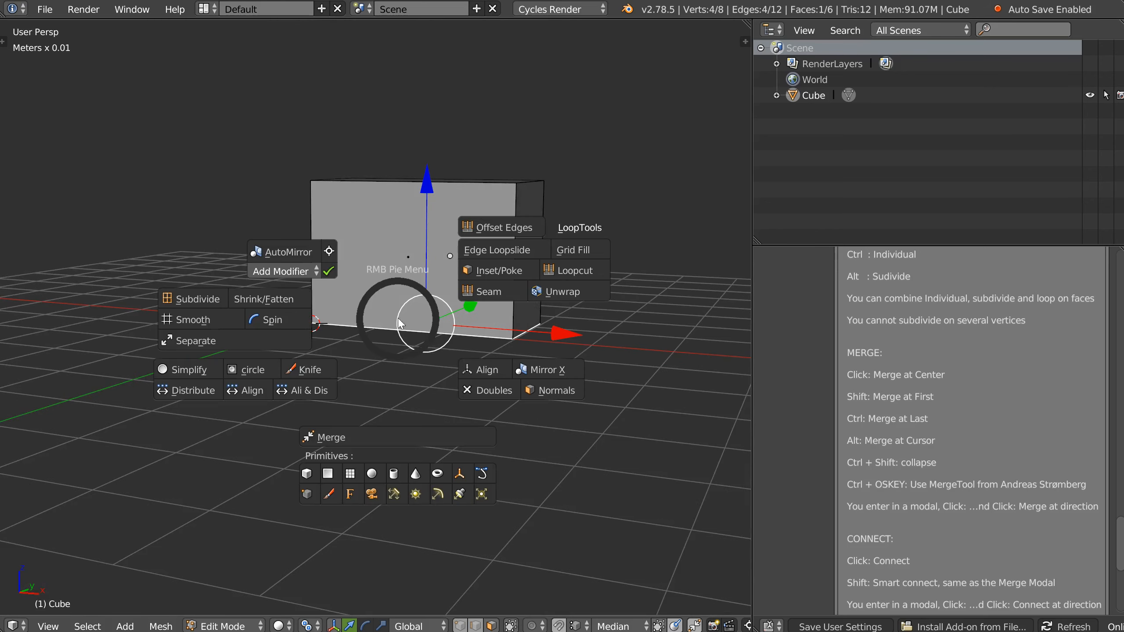
pyautogui.rightClick(445, 347)
pyautogui.moveTo(421, 312); pyautogui.dragTo(428, 309, button='middle')
pyautogui.rightClick(428, 308)
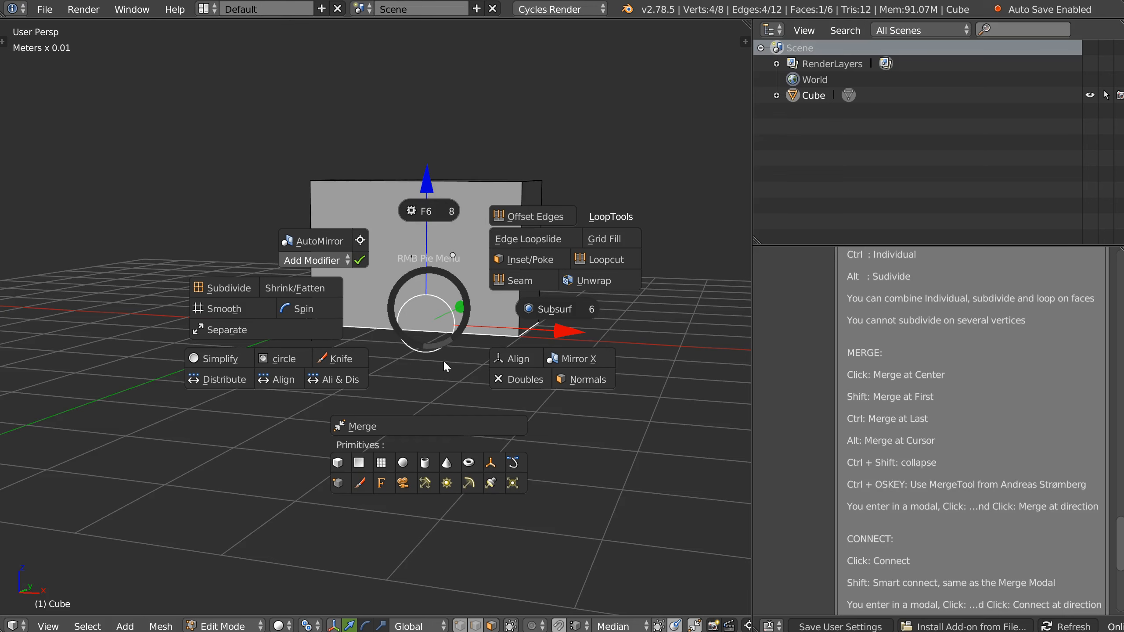
pyautogui.rightClick(578, 360)
pyautogui.moveTo(530, 333)
pyautogui.mouseDown(button='middle')
pyautogui.moveTo(442, 352)
pyautogui.moveTo(536, 351)
pyautogui.mouseUp(button='middle')
pyautogui.rightClick(496, 343)
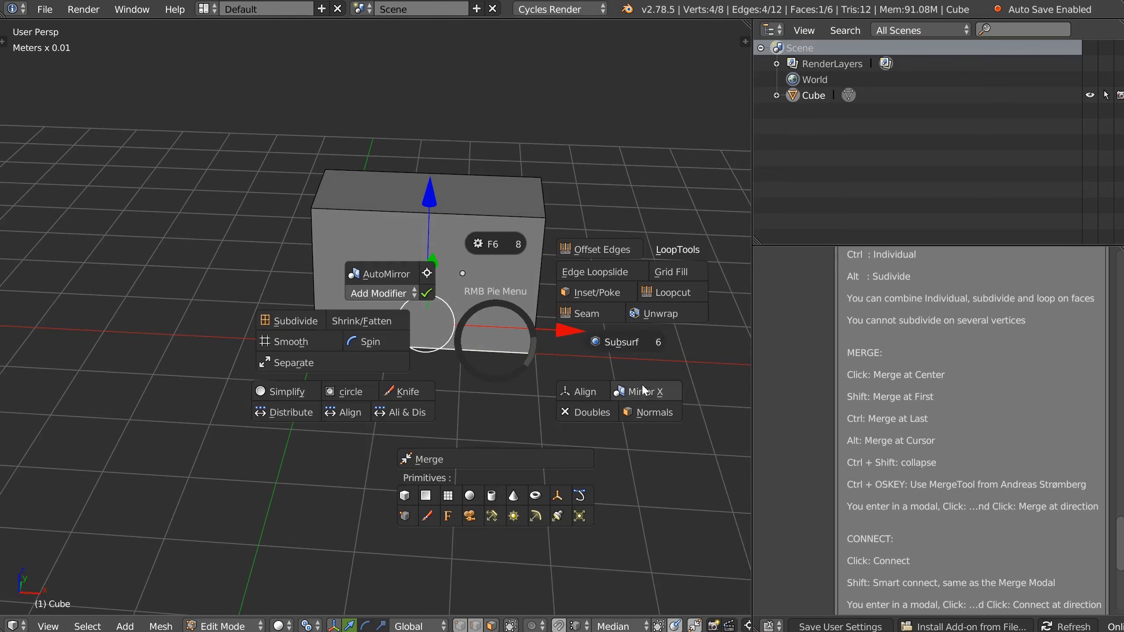
pyautogui.rightClick(565, 331)
# - Run the Normals tool on the cube's selected bottom face
pyautogui.rightClick(431, 342)
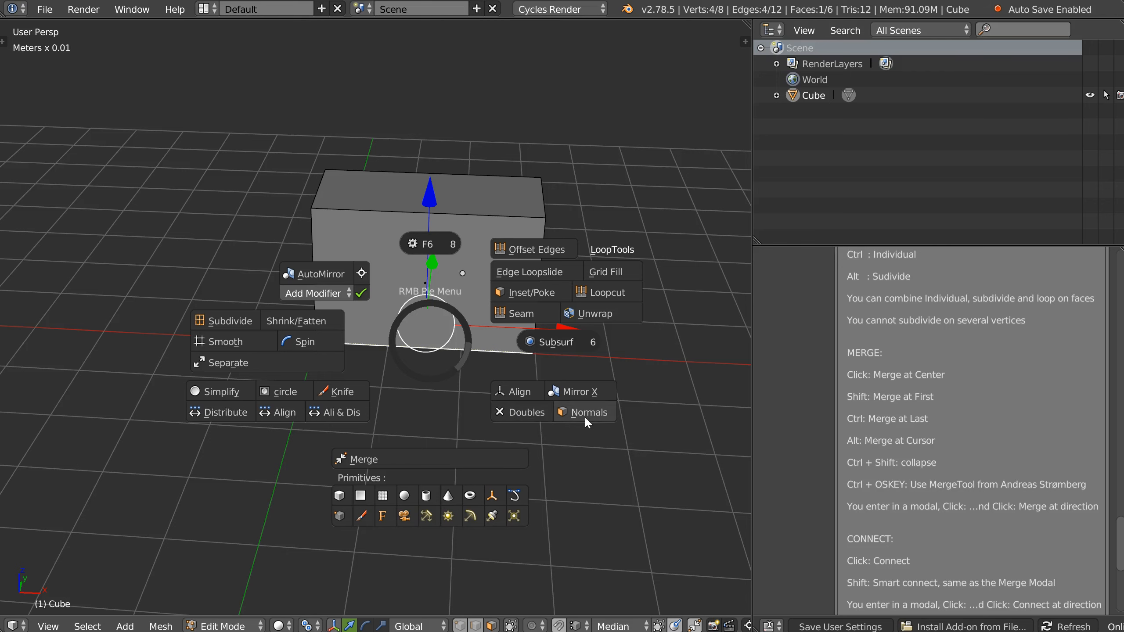
pyautogui.click(573, 415)
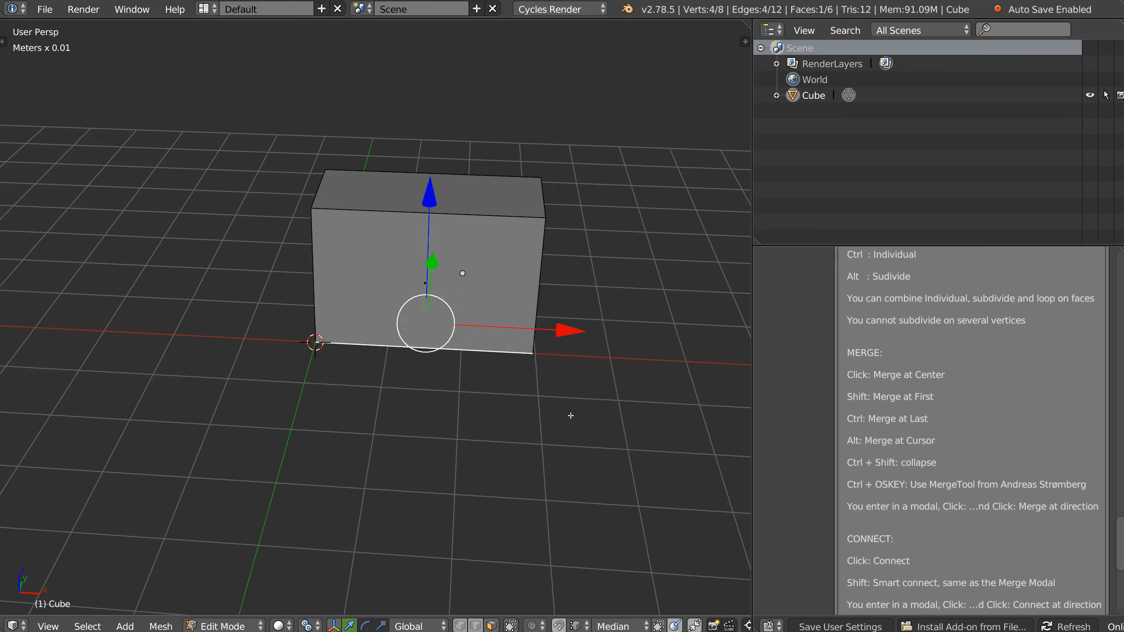
pyautogui.moveTo(572, 415); pyautogui.dragTo(492, 312, button='middle')
# - Add three centred loop cuts that divide the cube into four segments along its length
pyautogui.hotkey('ctrl', 'r')
pyautogui.click(411, 253)
pyautogui.rightClick(406, 254)
pyautogui.hotkey('ctrl', 'r')
pyautogui.click(365, 242)
pyautogui.rightClick(361, 241)
pyautogui.hotkey('ctrl', 'r')
pyautogui.click(471, 260)
pyautogui.rightClick(471, 259)
# - Flip the normal of the top face at one end of the cube, and deselect everything
pyautogui.moveTo(471, 260); pyautogui.dragTo(357, 268, button='middle')
pyautogui.press('3')
pyautogui.click(507, 246)
pyautogui.rightClick(357, 268)
pyautogui.click(511, 340)
pyautogui.moveTo(404, 312); pyautogui.dragTo(403, 280, button='middle')
pyautogui.press('a')
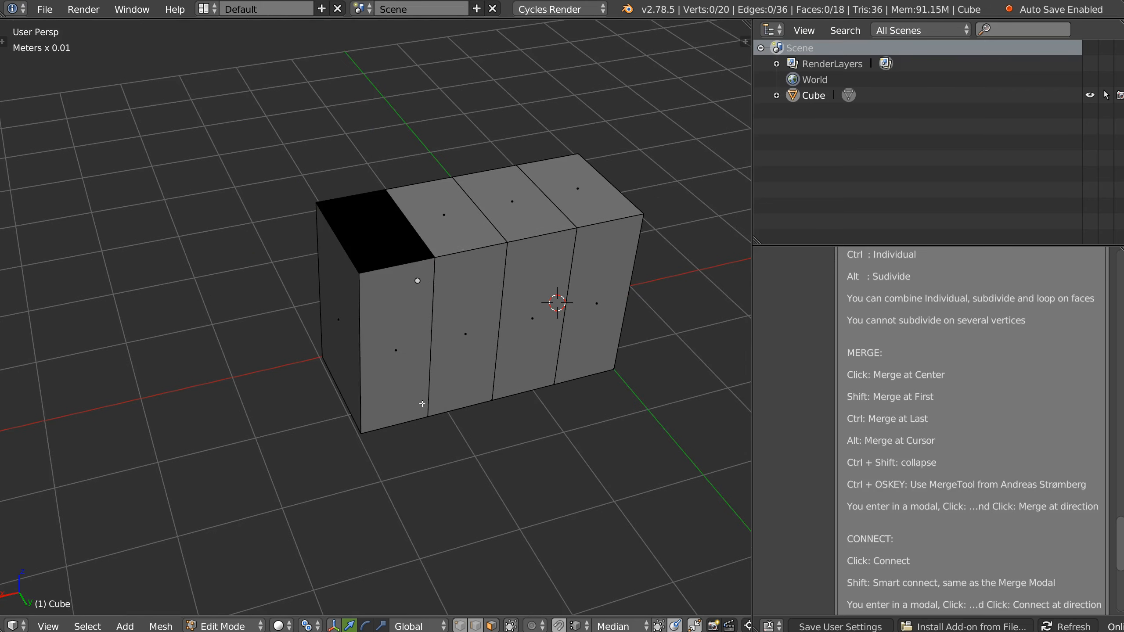
# - Select the whole cube, recalculate its normals outward, and select one front face
pyautogui.press('a')
pyautogui.rightClick(413, 346)
pyautogui.click(537, 395)
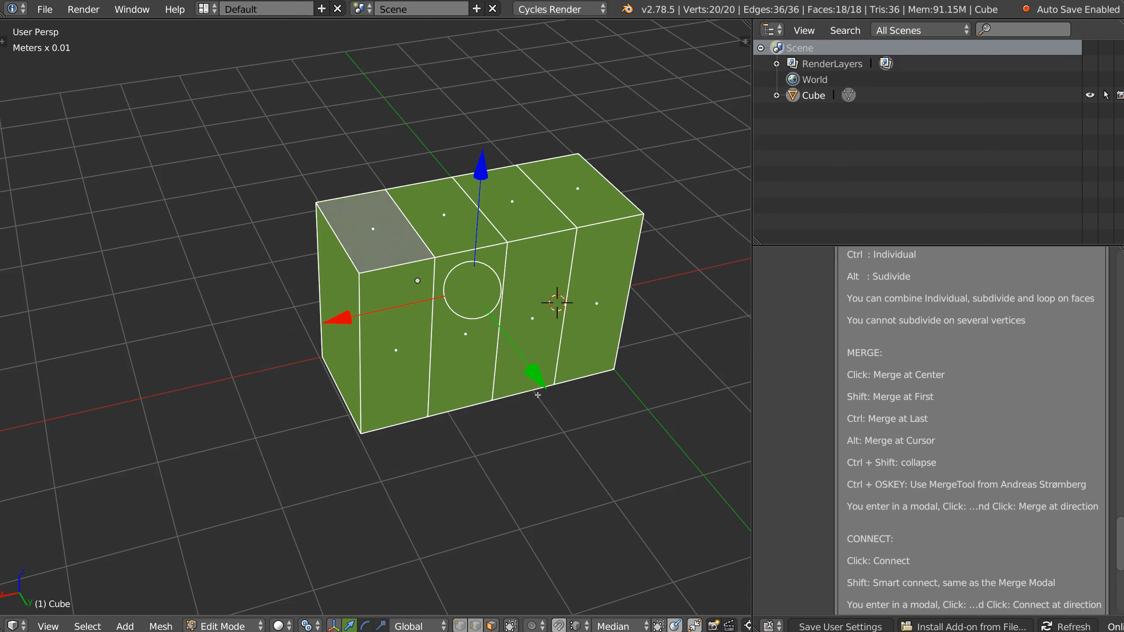
pyautogui.click(465, 382)
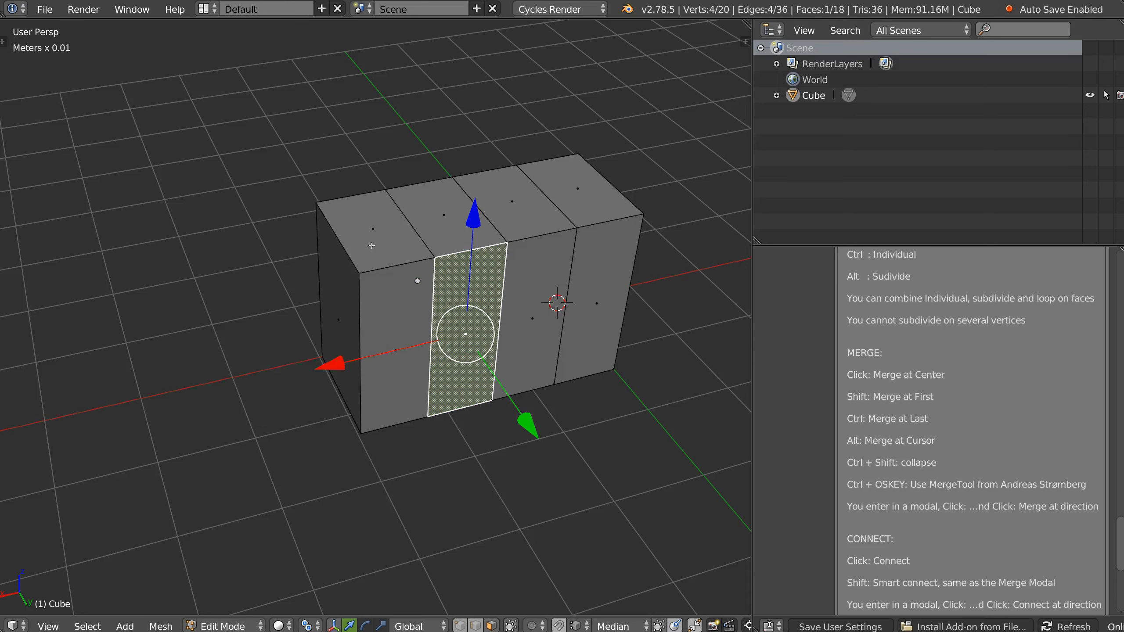
# - Flip the normals of all the cube's faces inward, and deselect everything
pyautogui.press('a')
pyautogui.press('a')
pyautogui.rightClick(425, 323)
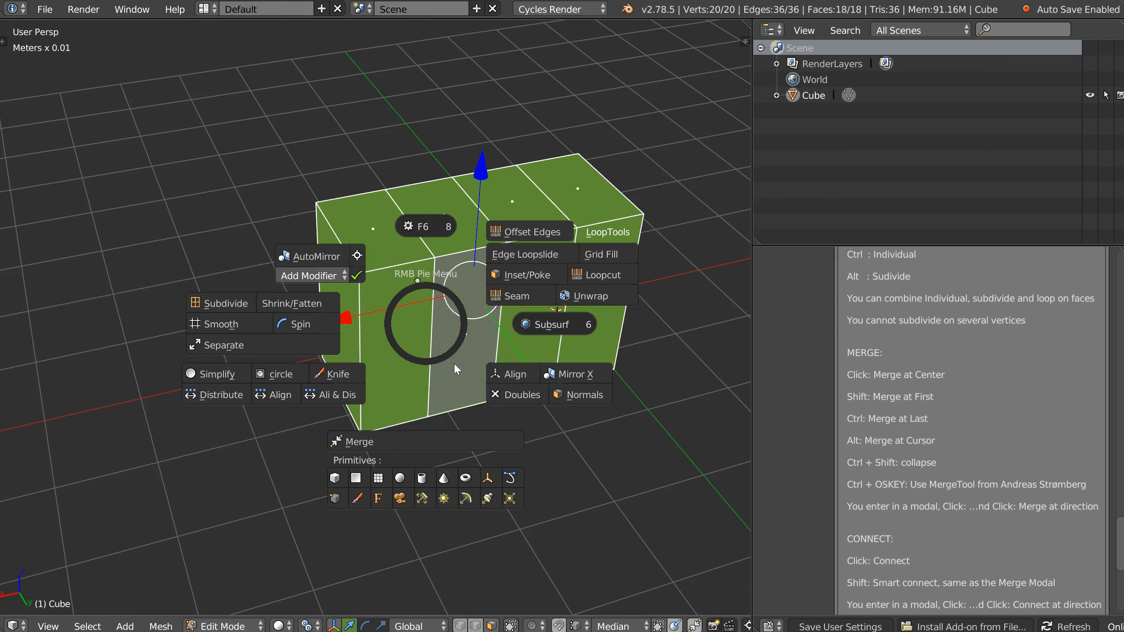
pyautogui.click(573, 397)
pyautogui.click(430, 375)
pyautogui.press('a')
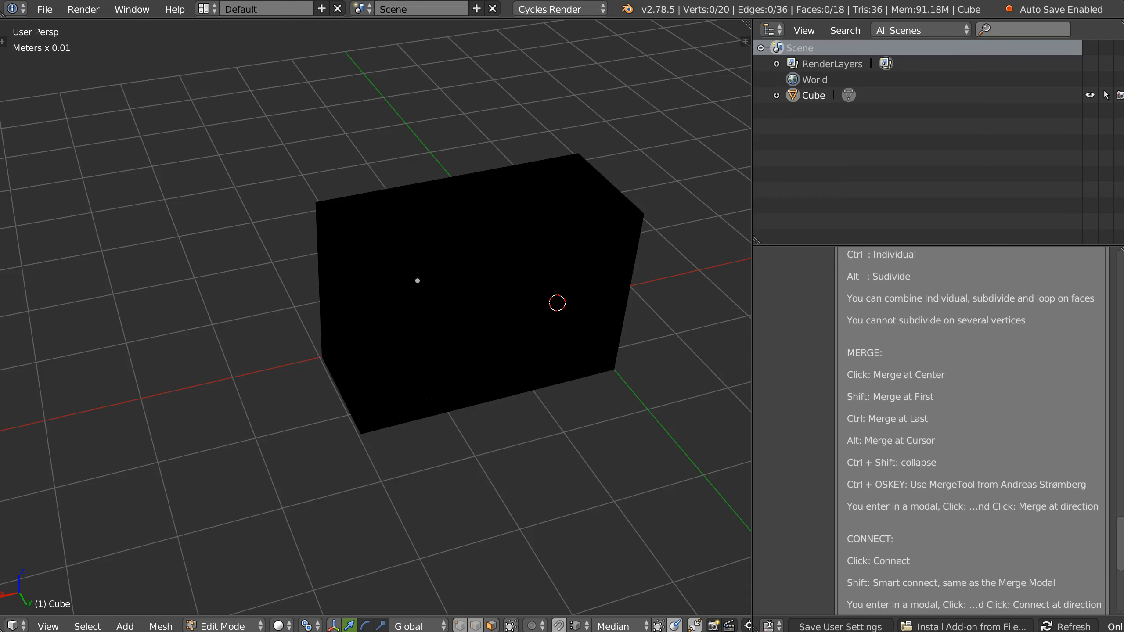
# - Recalculate the normals of all the cube's inverted faces to point outward again
pyautogui.press('a')
pyautogui.rightClick(431, 313)
pyautogui.click(574, 398)
pyautogui.keyDown('shift'); pyautogui.moveTo(524, 346); pyautogui.dragTo(426, 316, button='middle'); pyautogui.keyUp('shift')
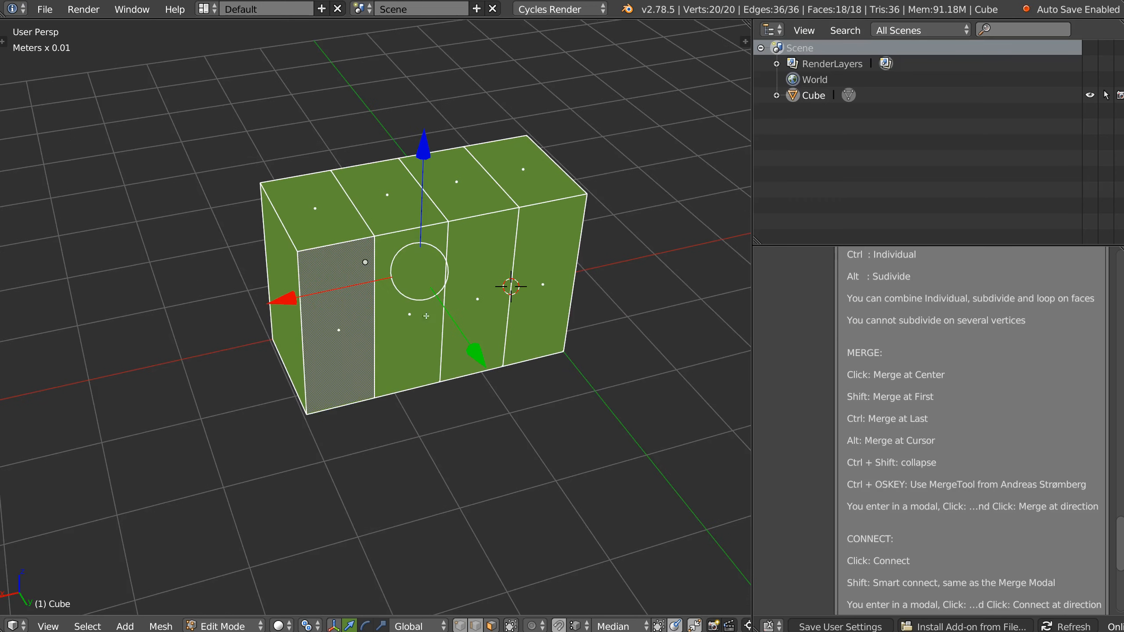
# - Toggle the display of the cube's face normals on and off with the Normals tool
pyautogui.rightClick(403, 324)
pyautogui.click(546, 393)
pyautogui.moveTo(460, 323); pyautogui.dragTo(400, 310, button='middle')
pyautogui.rightClick(400, 310)
pyautogui.click(530, 390)
pyautogui.moveTo(526, 410); pyautogui.dragTo(386, 319, button='middle')
pyautogui.rightClick(386, 319)
pyautogui.click(526, 413)
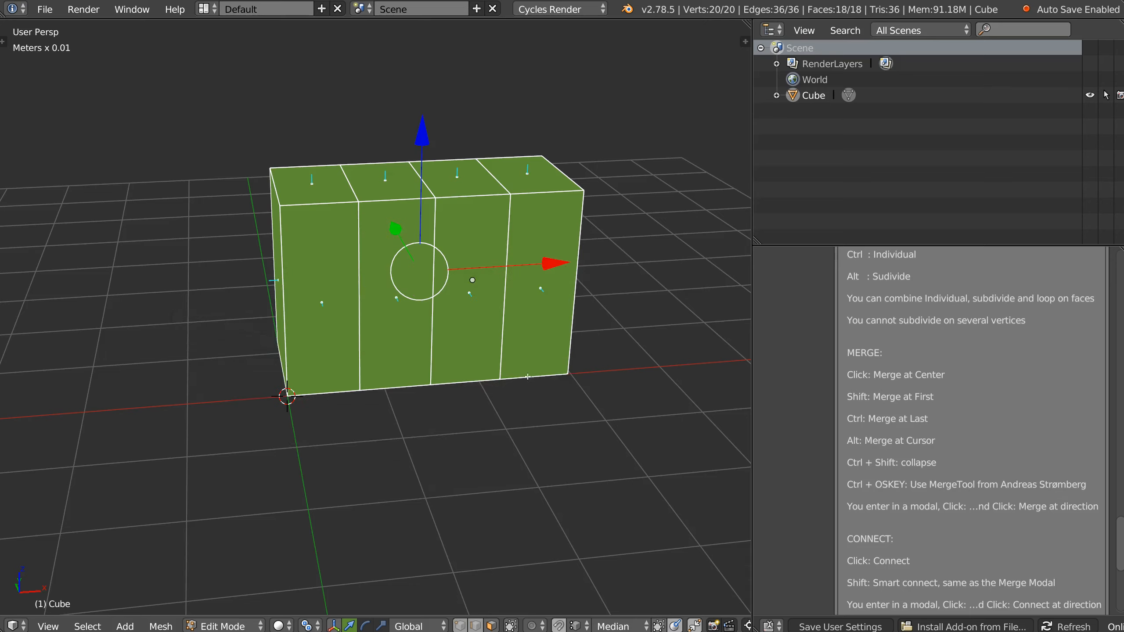
pyautogui.moveTo(526, 413); pyautogui.dragTo(395, 317, button='middle')
pyautogui.rightClick(395, 317)
pyautogui.click(544, 393)
# - Try Align to 0 on the cube in Object Mode, and return to Edit Mode
pyautogui.moveTo(544, 392); pyautogui.dragTo(424, 314, button='middle')
pyautogui.press('Tab')
pyautogui.rightClick(425, 319)
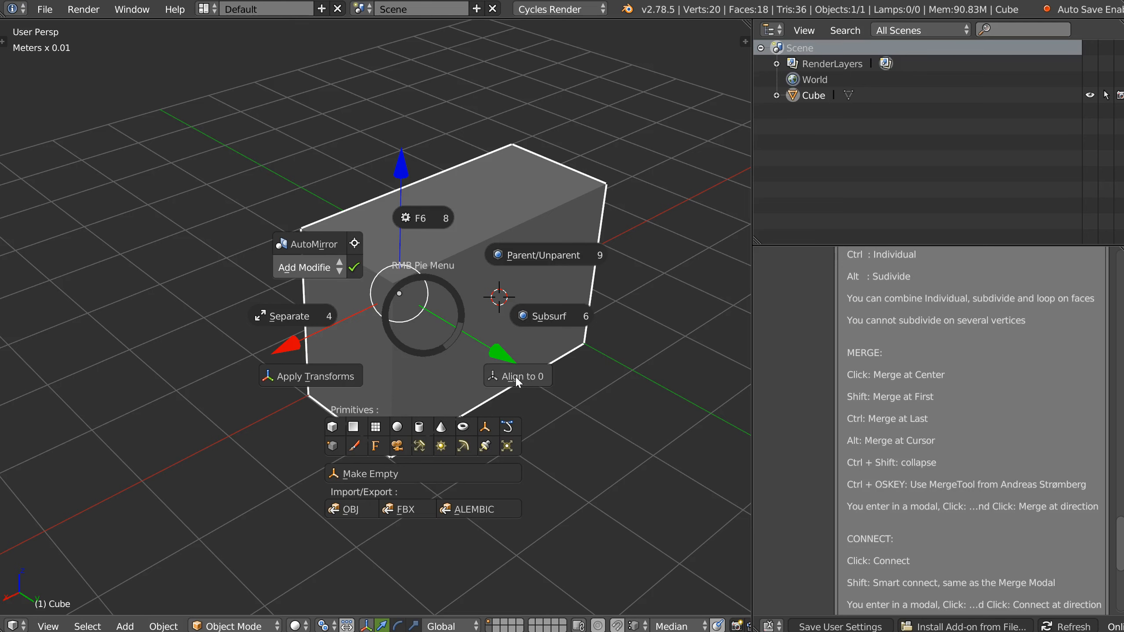
pyautogui.click(498, 382)
pyautogui.press('Tab')
# - Add a Subsurf modifier to the cube and remove it again
pyautogui.rightClick(446, 348)
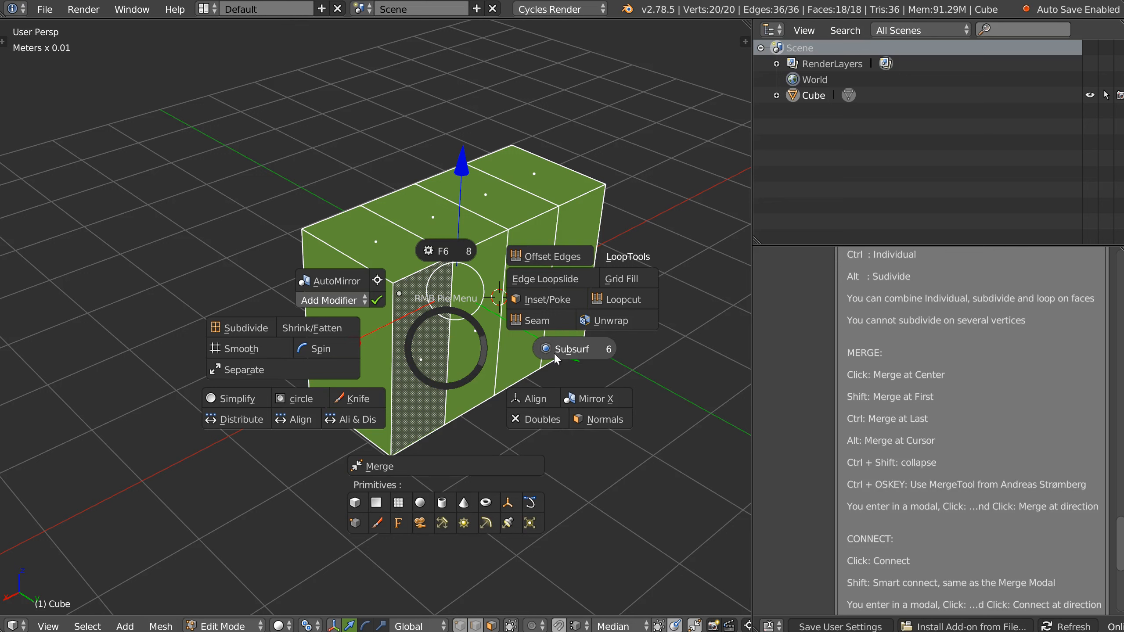
pyautogui.click(576, 349)
pyautogui.rightClick(494, 348)
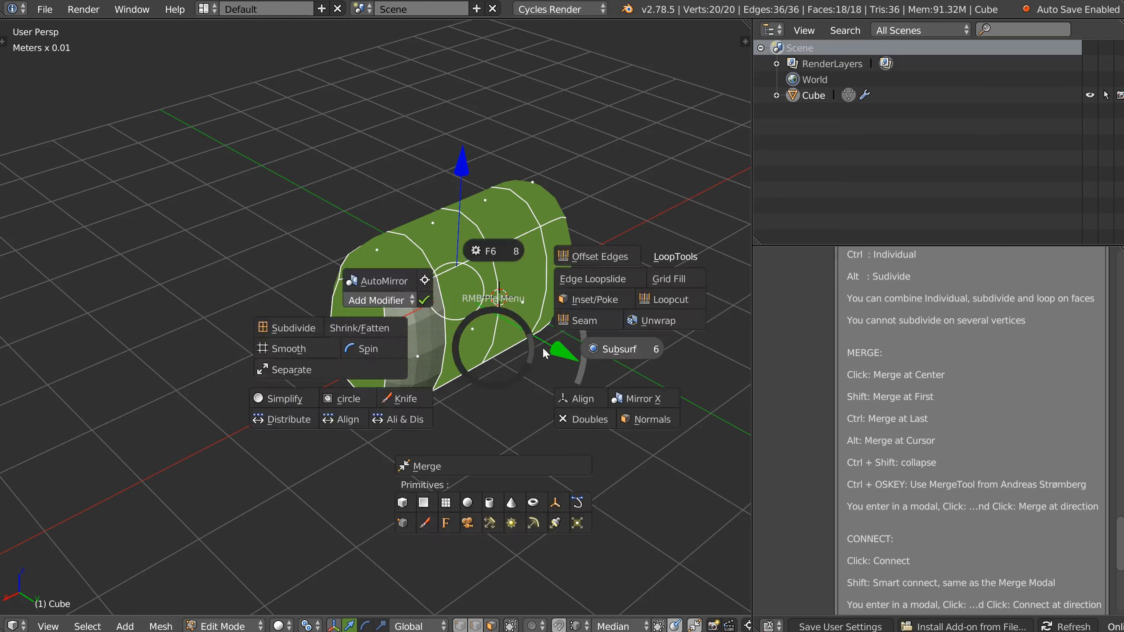
pyautogui.click(590, 348)
pyautogui.keyDown('shift'); pyautogui.moveTo(527, 308); pyautogui.dragTo(474, 309, button='middle'); pyautogui.keyUp('shift')
pyautogui.rightClick(497, 325)
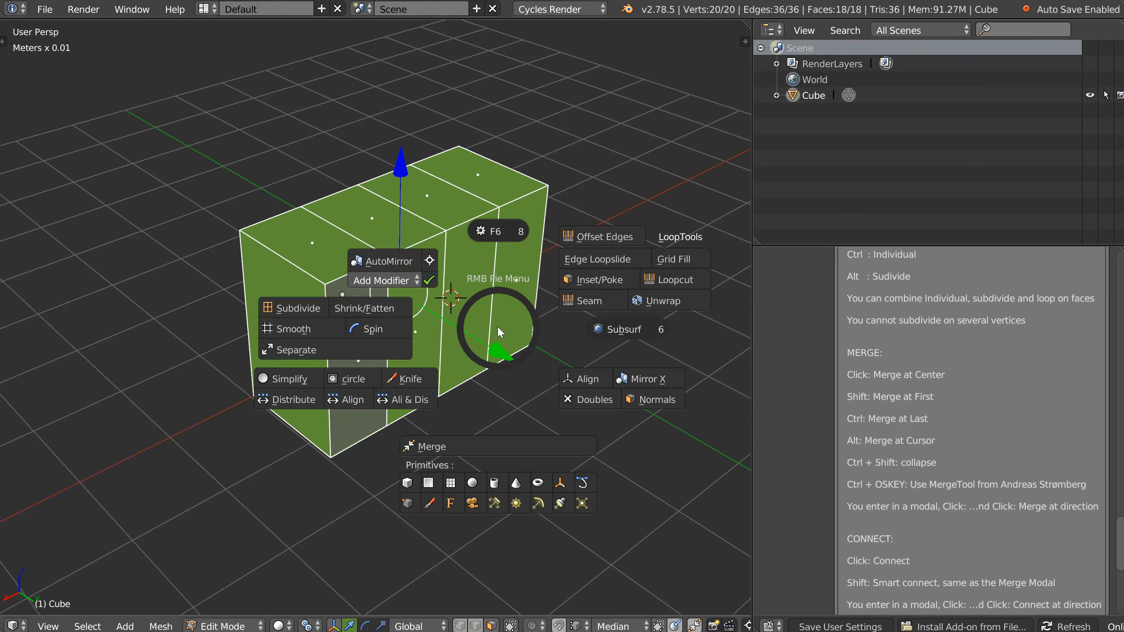
pyautogui.press('Escape')
# - Select the cube's two long upper edges, one short upper edge and two vertical corner edges
pyautogui.press('Tab')
pyautogui.press('Tab')
pyautogui.keyDown('alt'); pyautogui.click(367, 259); pyautogui.keyUp('alt')
pyautogui.keyDown('alt'); pyautogui.keyDown('shift'); pyautogui.click(264, 244); pyautogui.keyUp('shift'); pyautogui.keyUp('alt')
pyautogui.keyDown('alt'); pyautogui.keyDown('shift'); pyautogui.click(269, 217); pyautogui.keyUp('shift'); pyautogui.keyUp('alt')
pyautogui.keyDown('alt'); pyautogui.keyDown('shift'); pyautogui.click(485, 165); pyautogui.keyUp('shift'); pyautogui.keyUp('alt')
pyautogui.keyDown('alt'); pyautogui.keyDown('shift'); pyautogui.click(337, 363); pyautogui.keyUp('shift'); pyautogui.keyUp('alt')
pyautogui.keyDown('shift'); pyautogui.click(518, 171); pyautogui.keyUp('shift')
pyautogui.keyDown('shift'); pyautogui.click(541, 251); pyautogui.keyUp('shift')
pyautogui.moveTo(540, 350); pyautogui.dragTo(420, 308, button='middle')
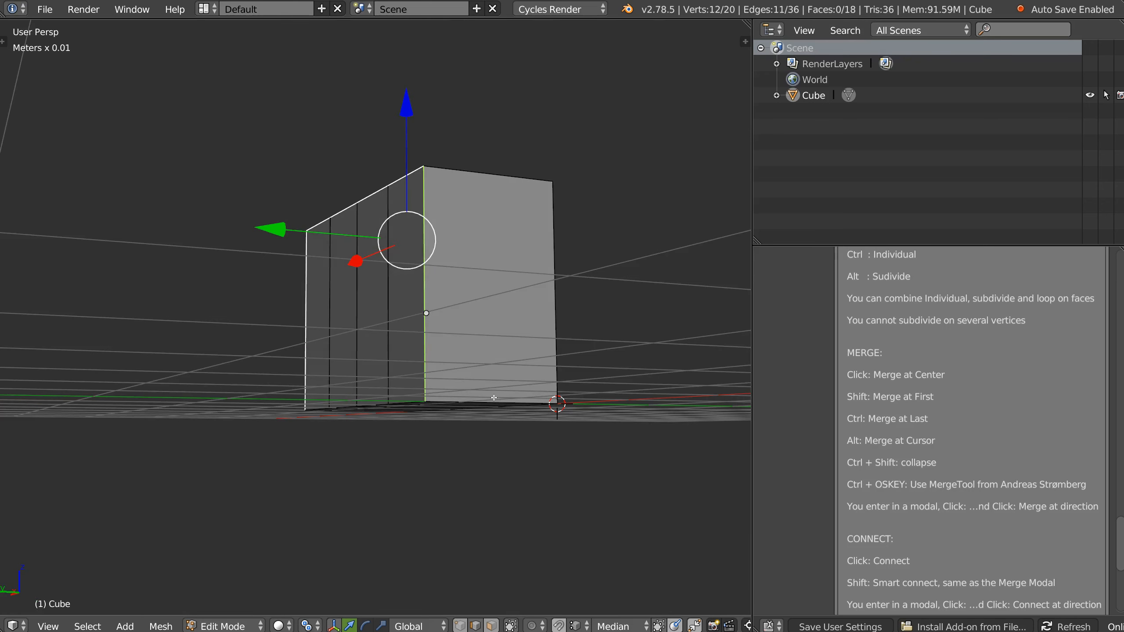
# - Add the other short upper edge, the remaining vertical corner edges and one short lower edge to the selection
pyautogui.keyDown('shift'); pyautogui.click(517, 405); pyautogui.keyUp('shift')
pyautogui.moveTo(517, 405); pyautogui.dragTo(537, 337, button='middle')
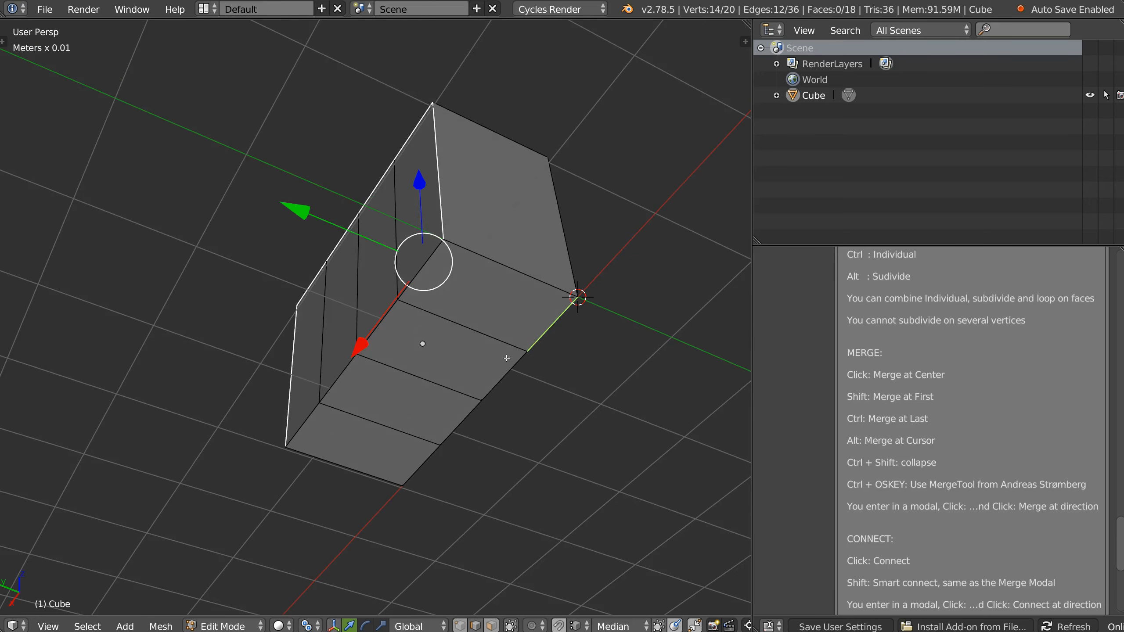
pyautogui.keyDown('shift'); pyautogui.click(548, 328); pyautogui.keyUp('shift')
pyautogui.keyDown('shift'); pyautogui.click(534, 272); pyautogui.keyUp('shift')
pyautogui.keyDown('shift'); pyautogui.click(568, 245); pyautogui.keyUp('shift')
pyautogui.moveTo(569, 245); pyautogui.dragTo(441, 308, button='middle')
pyautogui.keyDown('shift'); pyautogui.click(462, 347); pyautogui.keyUp('shift')
# - Split the 3D view side by side and turn the new area into a UV editor
pyautogui.press('space')
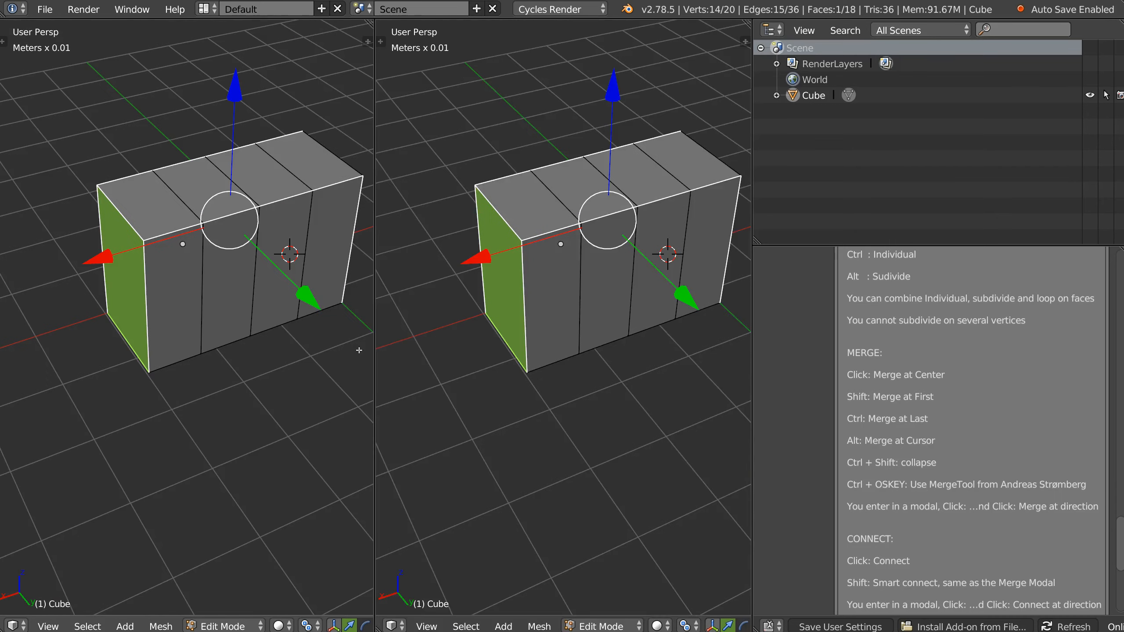
pyautogui.press('space')
pyautogui.press('space')
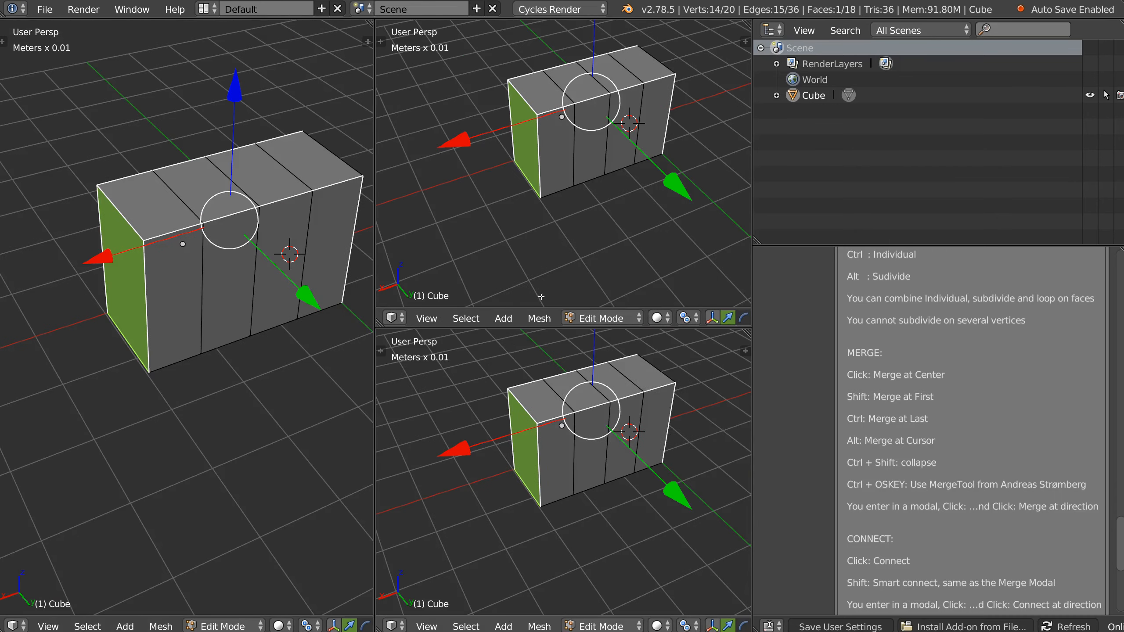
pyautogui.click(540, 296)
pyautogui.press('space')
# - Mark the selected cube edges as seams with the Seam tool
pyautogui.scroll(3, 201, 319)
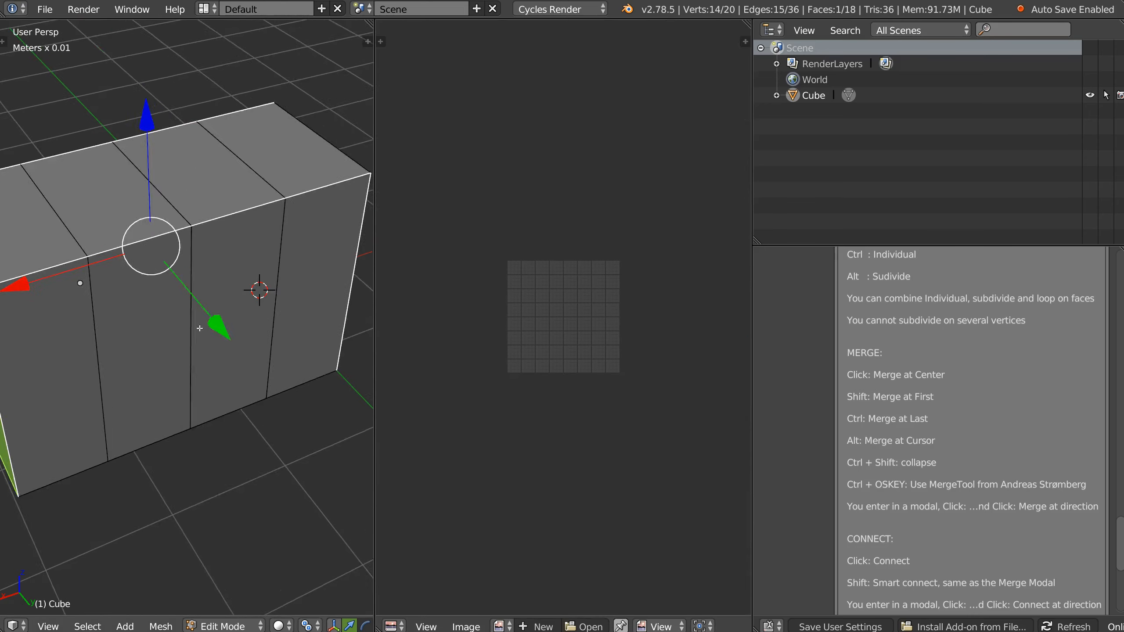
pyautogui.scroll(-4, 209, 310)
pyautogui.rightClick(246, 299)
pyautogui.click(345, 270)
pyautogui.moveTo(237, 325); pyautogui.dragTo(246, 316, button='middle')
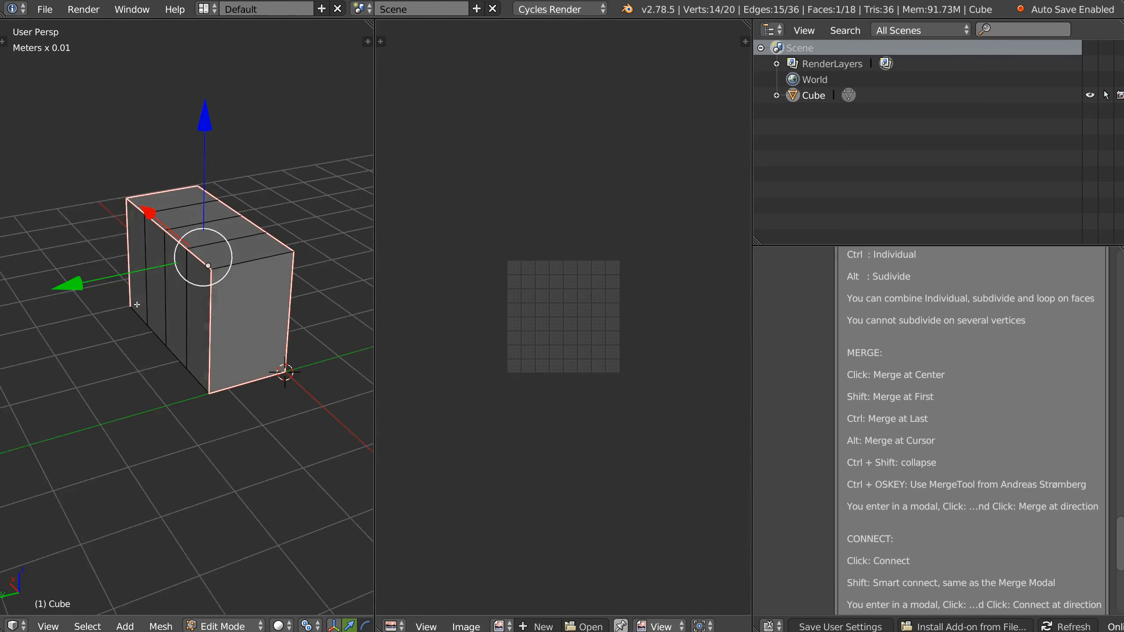
# - Clear and re-mark the seams on the selected edges twice with the Seam tool
pyautogui.rightClick(247, 316)
pyautogui.click(328, 290)
pyautogui.rightClick(231, 317)
pyautogui.click(328, 288)
pyautogui.moveTo(228, 314); pyautogui.dragTo(211, 299, button='middle')
pyautogui.rightClick(222, 316)
pyautogui.click(314, 290)
pyautogui.rightClick(221, 306)
pyautogui.click(318, 277)
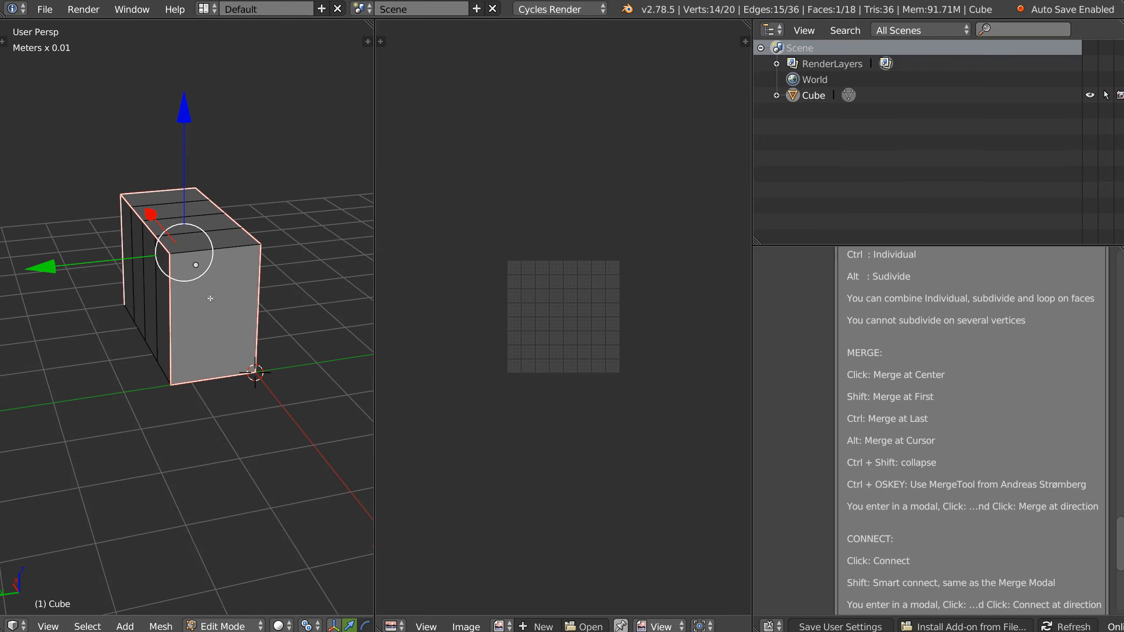
# - Widen the 3D view by narrowing the UV editor beside it
pyautogui.press('g')
pyautogui.rightClick(369, 261)
pyautogui.moveTo(374, 262); pyautogui.dragTo(573, 283)
# - Remove the seams from the selected cube edges with the Seam tool
pyautogui.rightClick(282, 298)
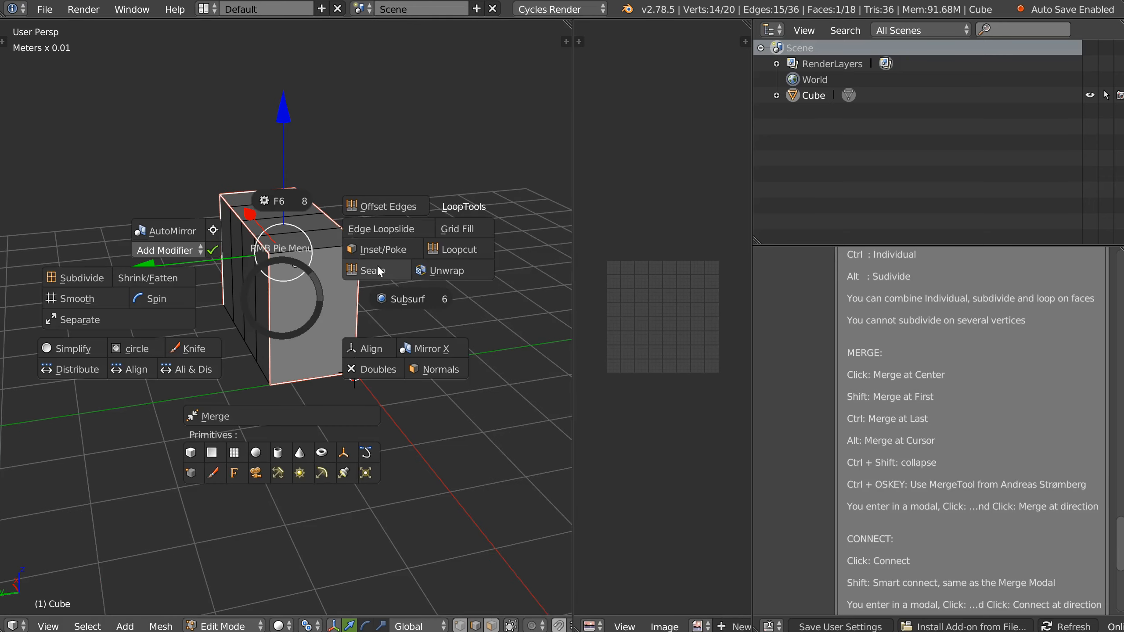
pyautogui.click(377, 269)
pyautogui.moveTo(287, 296); pyautogui.dragTo(300, 289, button='middle')
pyautogui.rightClick(300, 288)
pyautogui.keyDown('shift'); pyautogui.click(394, 264); pyautogui.keyUp('shift')
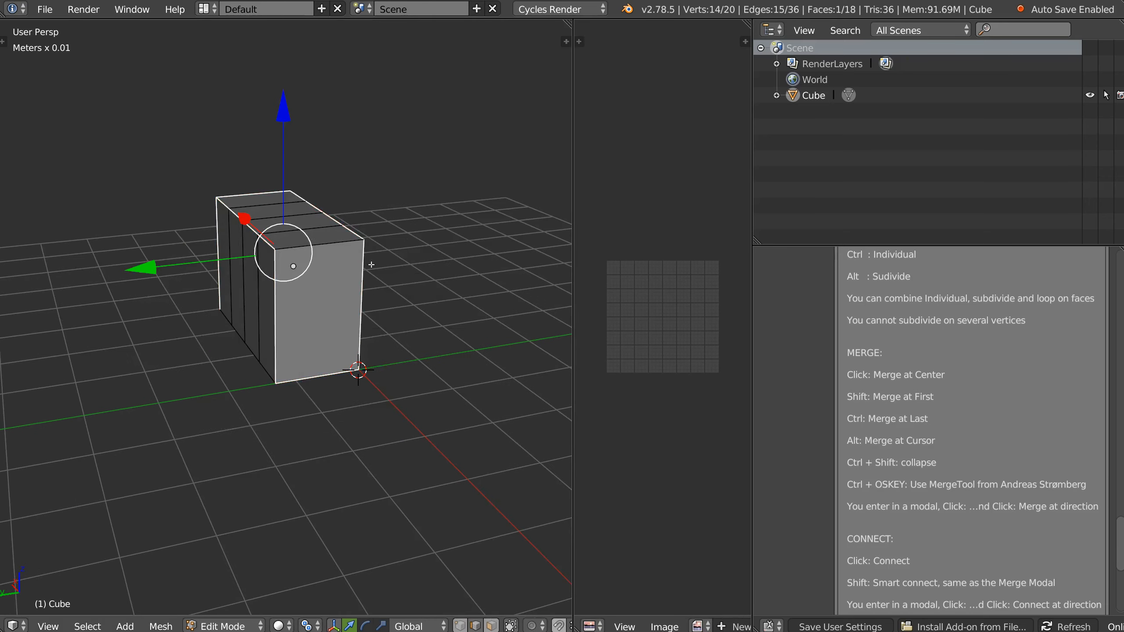
# - Mark the selected edges as seams and clear them again, twice, from different viewing angles
pyautogui.moveTo(371, 265); pyautogui.dragTo(243, 296, button='middle')
pyautogui.rightClick(244, 296)
pyautogui.click(357, 271)
pyautogui.rightClick(245, 312)
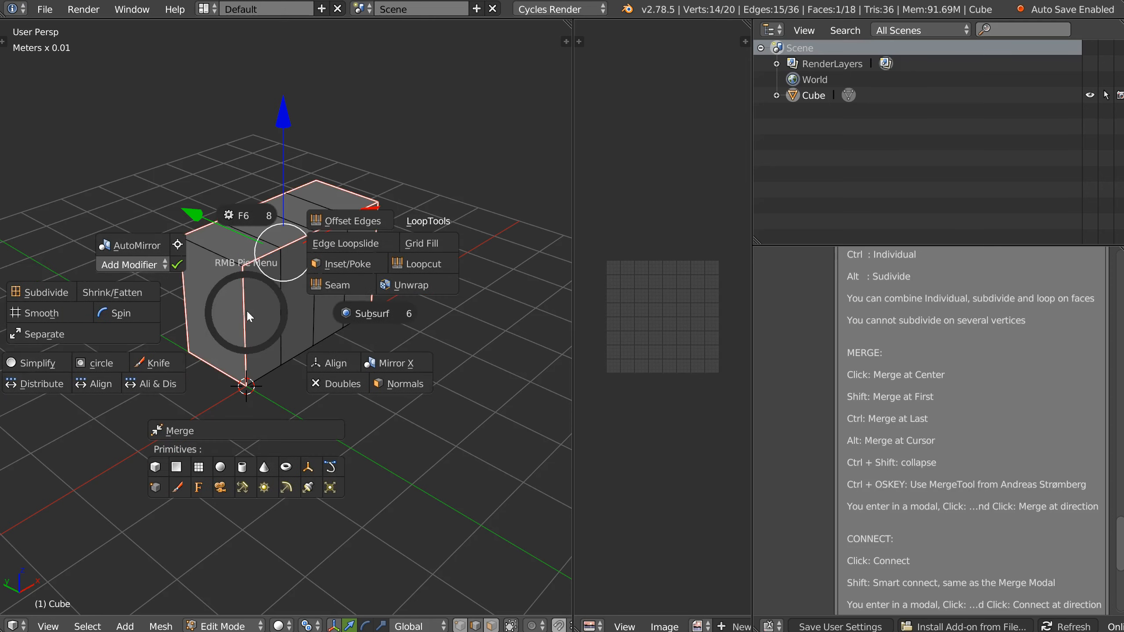
pyautogui.keyDown('shift'); pyautogui.click(342, 284); pyautogui.keyUp('shift')
pyautogui.moveTo(343, 286); pyautogui.dragTo(266, 215, button='middle')
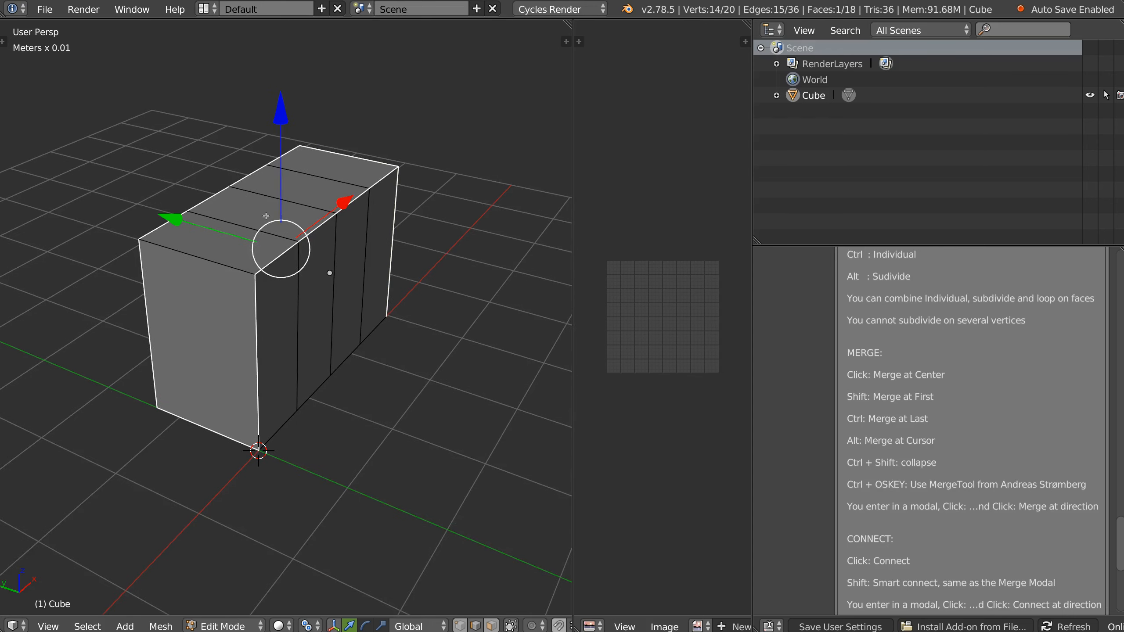
pyautogui.rightClick(288, 310)
pyautogui.click(363, 285)
pyautogui.rightClick(290, 308)
pyautogui.keyDown('shift'); pyautogui.click(373, 285); pyautogui.keyUp('shift')
# - Unwrap the cube with the add-on's Unwrap tool, adding seams along the selected edges
pyautogui.moveTo(373, 287); pyautogui.dragTo(335, 298, button='middle')
pyautogui.rightClick(335, 298)
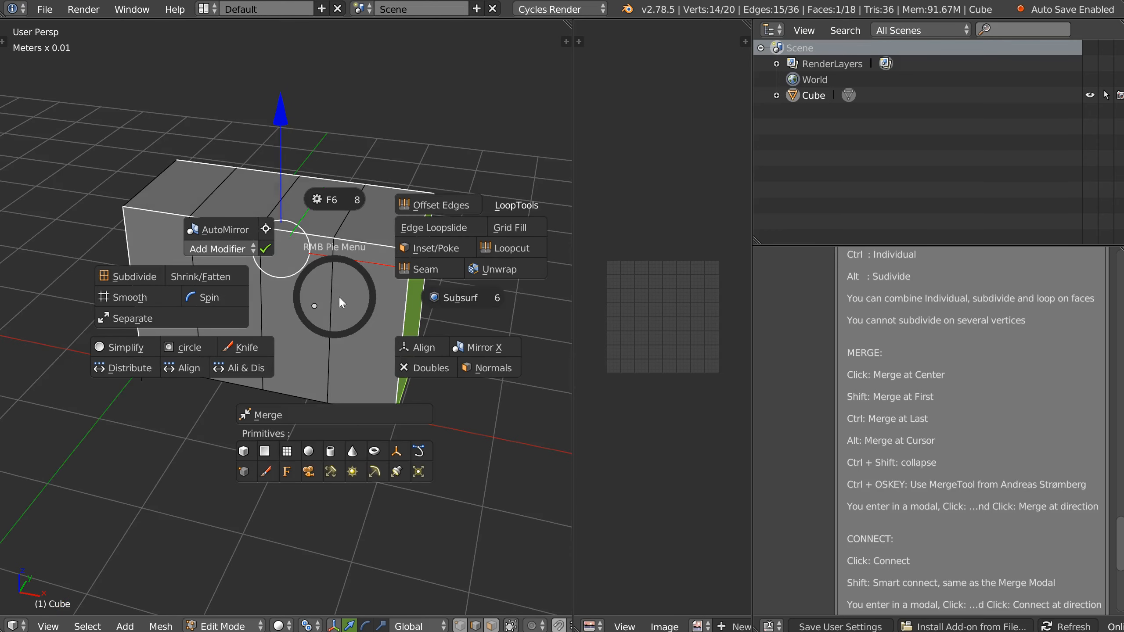
pyautogui.click(501, 267)
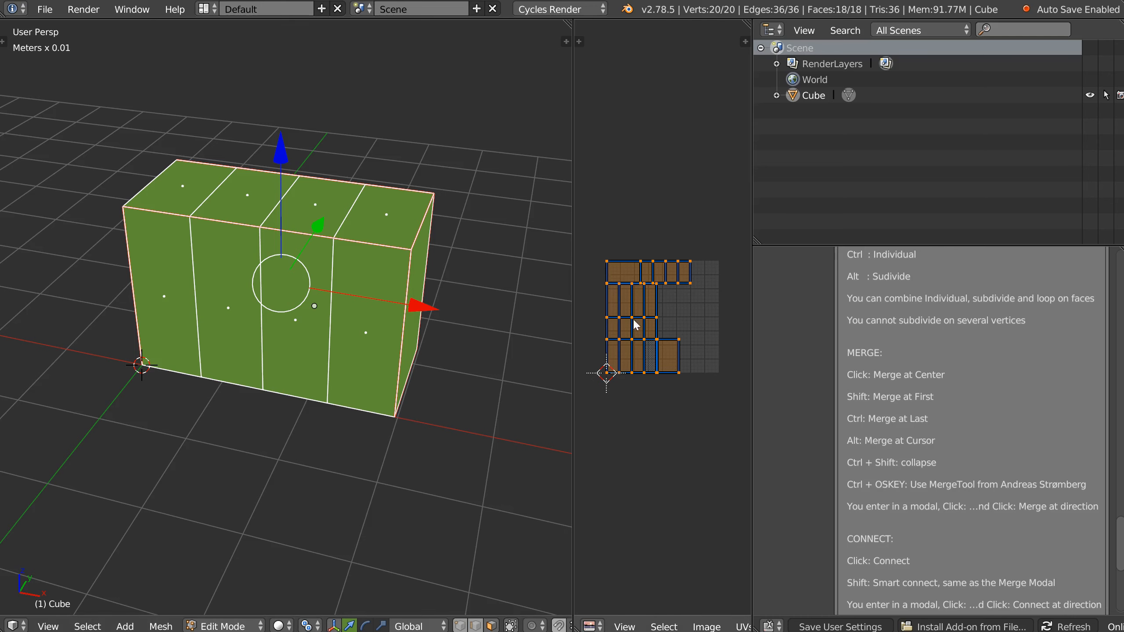
pyautogui.scroll(4, 697, 262)
pyautogui.scroll(-1, 697, 262)
pyautogui.moveTo(420, 277); pyautogui.dragTo(320, 274, button='middle')
# - Reset the cube's UVs with the Unwrap tool, and unwrap it again along its seams
pyautogui.rightClick(310, 290)
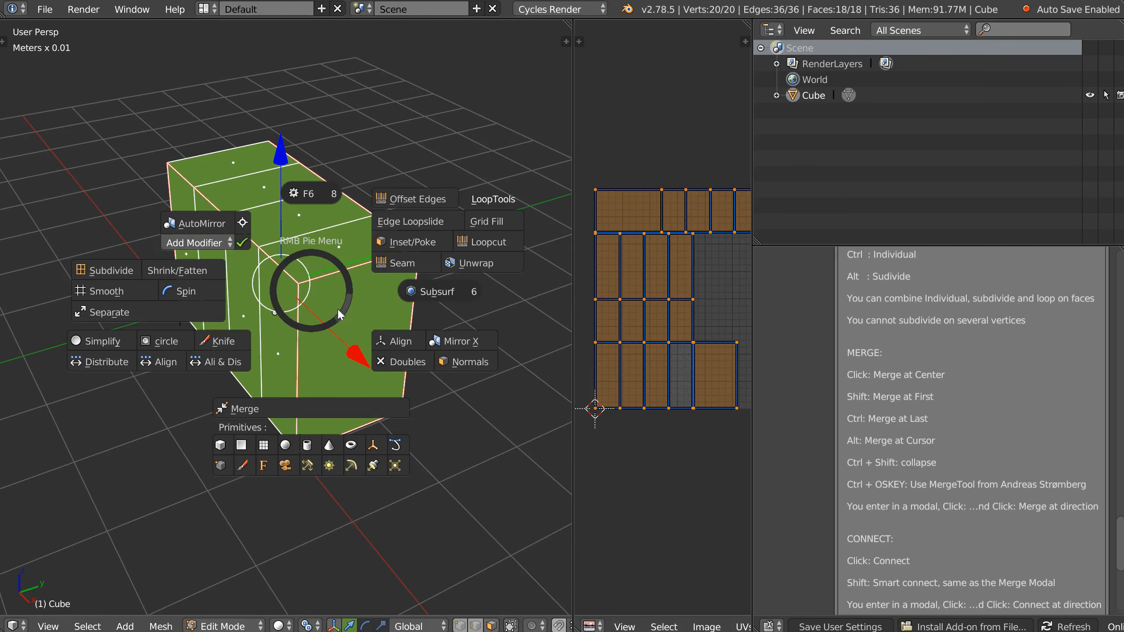
pyautogui.click(473, 261)
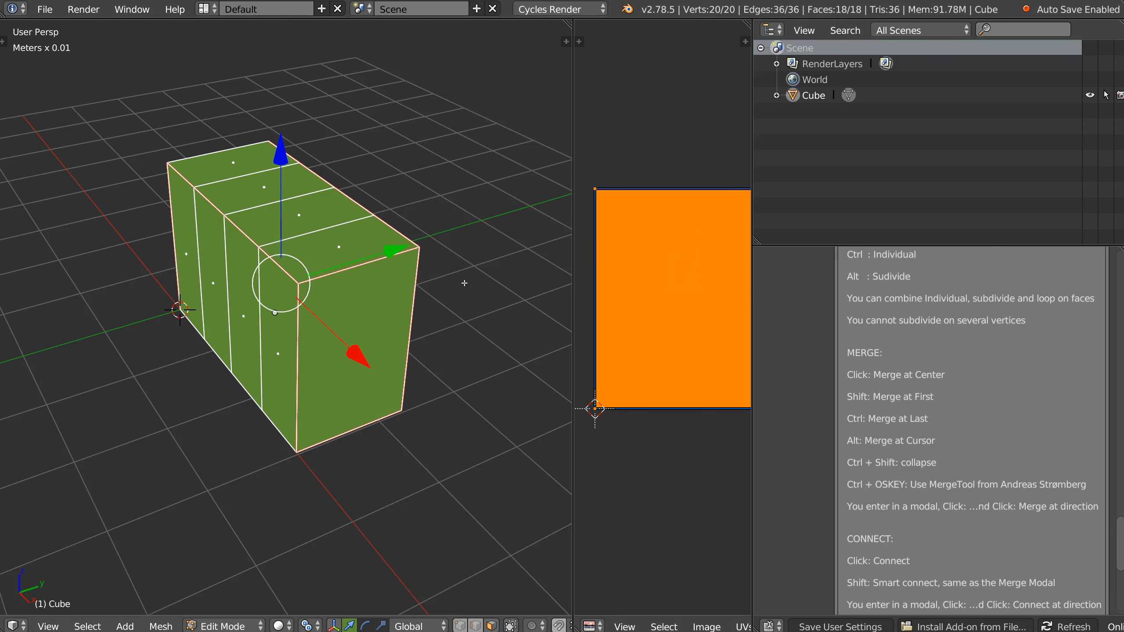
pyautogui.keyDown('shift'); pyautogui.moveTo(426, 279); pyautogui.dragTo(369, 291, button='middle'); pyautogui.keyUp('shift')
pyautogui.rightClick(325, 308)
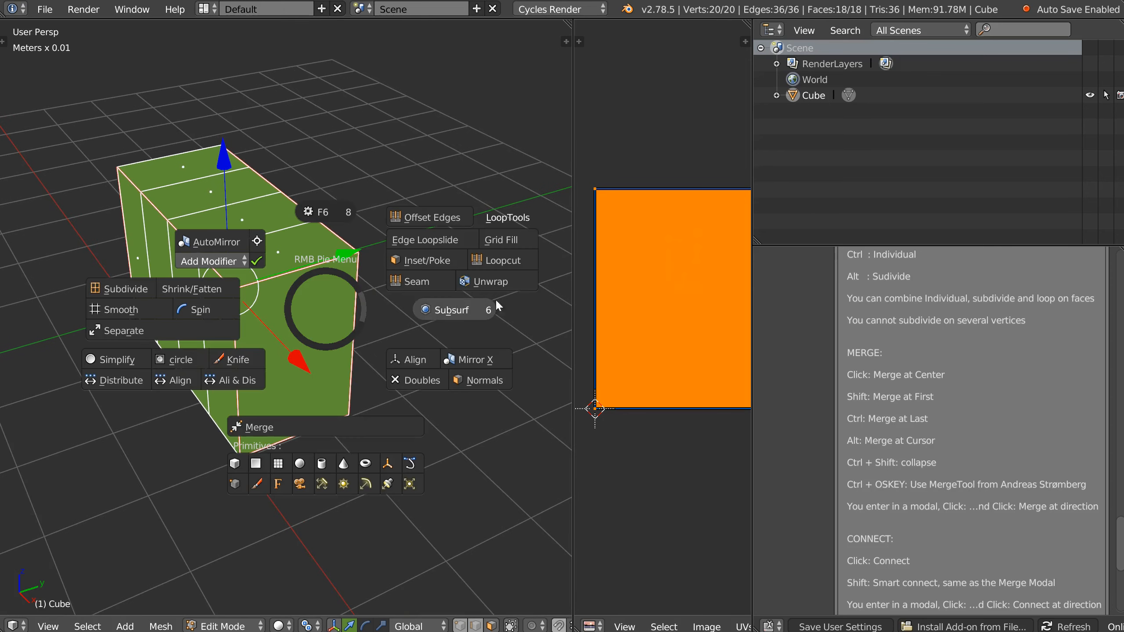
pyautogui.click(488, 282)
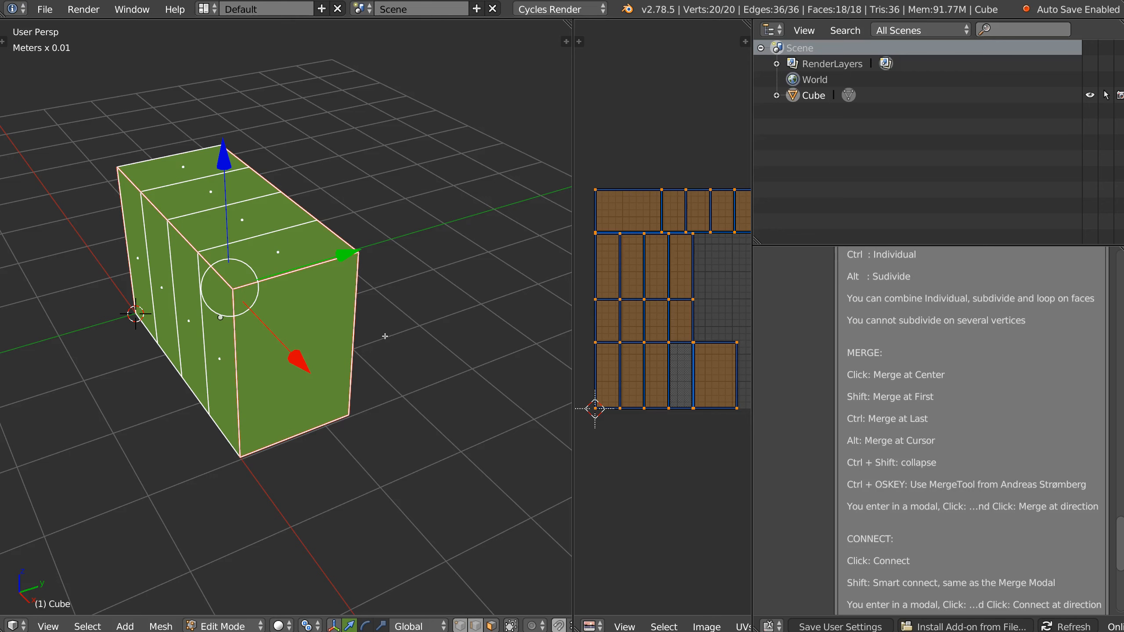
# - Clear the cube's seams and unwrap it with Smart UV Project
pyautogui.rightClick(321, 334)
pyautogui.keyDown('shift'); pyautogui.click(410, 307); pyautogui.keyUp('shift')
pyautogui.rightClick(309, 329)
pyautogui.click(469, 301)
pyautogui.moveTo(645, 307); pyautogui.dragTo(647, 302, button='middle')
pyautogui.moveTo(908, 462); pyautogui.dragTo(910, 317, button='middle')
pyautogui.moveTo(896, 407); pyautogui.dragTo(903, 524, button='middle')
pyautogui.moveTo(894, 325); pyautogui.dragTo(898, 458, button='middle')
pyautogui.moveTo(889, 353)
pyautogui.mouseDown(button='middle')
pyautogui.moveTo(894, 500)
pyautogui.moveTo(887, 362)
pyautogui.moveTo(866, 353)
pyautogui.mouseUp(button='middle')
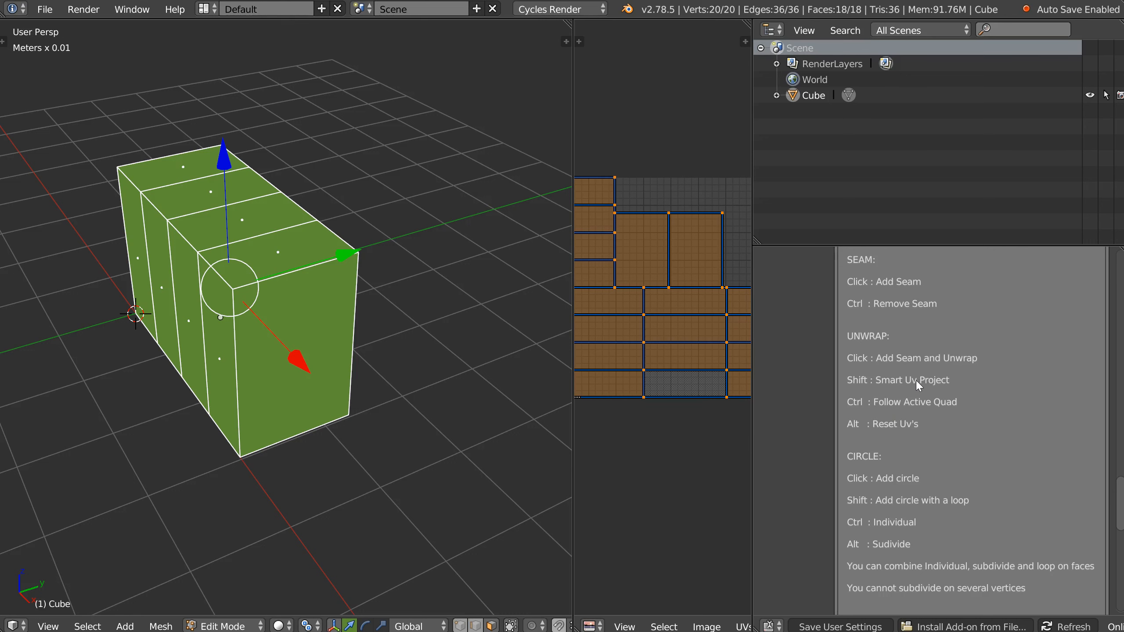
# - In edge mode, select one long upper edge, both short upper edges and the four vertical corner edges
pyautogui.moveTo(239, 270); pyautogui.dragTo(257, 262, button='middle')
pyautogui.press('2')
pyautogui.keyDown('alt'); pyautogui.rightClick(132, 199); pyautogui.keyUp('alt')
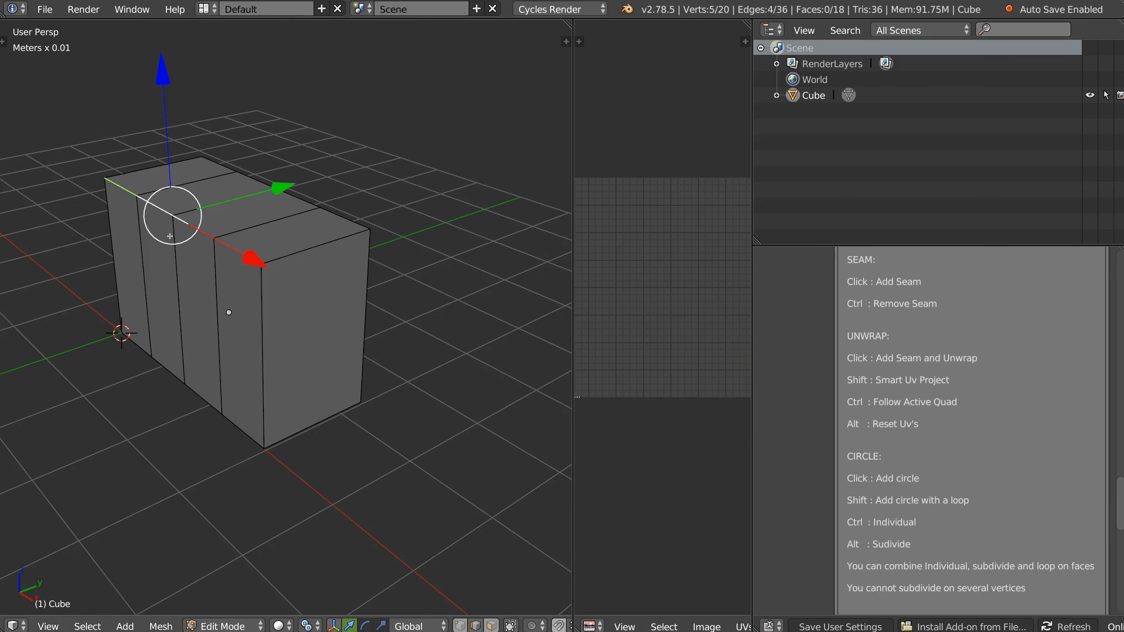
pyautogui.keyDown('shift'); pyautogui.rightClick(271, 286); pyautogui.keyUp('shift')
pyautogui.keyDown('shift'); pyautogui.rightClick(296, 255); pyautogui.keyUp('shift')
pyautogui.keyDown('shift'); pyautogui.rightClick(155, 173); pyautogui.keyUp('shift')
pyautogui.keyDown('shift'); pyautogui.rightClick(118, 281); pyautogui.keyUp('shift')
pyautogui.keyDown('shift'); pyautogui.rightClick(309, 417); pyautogui.keyUp('shift')
pyautogui.moveTo(176, 376); pyautogui.dragTo(295, 338, button='middle')
pyautogui.keyDown('shift'); pyautogui.click(112, 432); pyautogui.keyUp('shift')
pyautogui.moveTo(116, 430); pyautogui.dragTo(236, 344, button='middle')
# - Add seams on the selected edges and unwrap the cube with the Unwrap tool, and widen the UV editor
pyautogui.rightClick(296, 307)
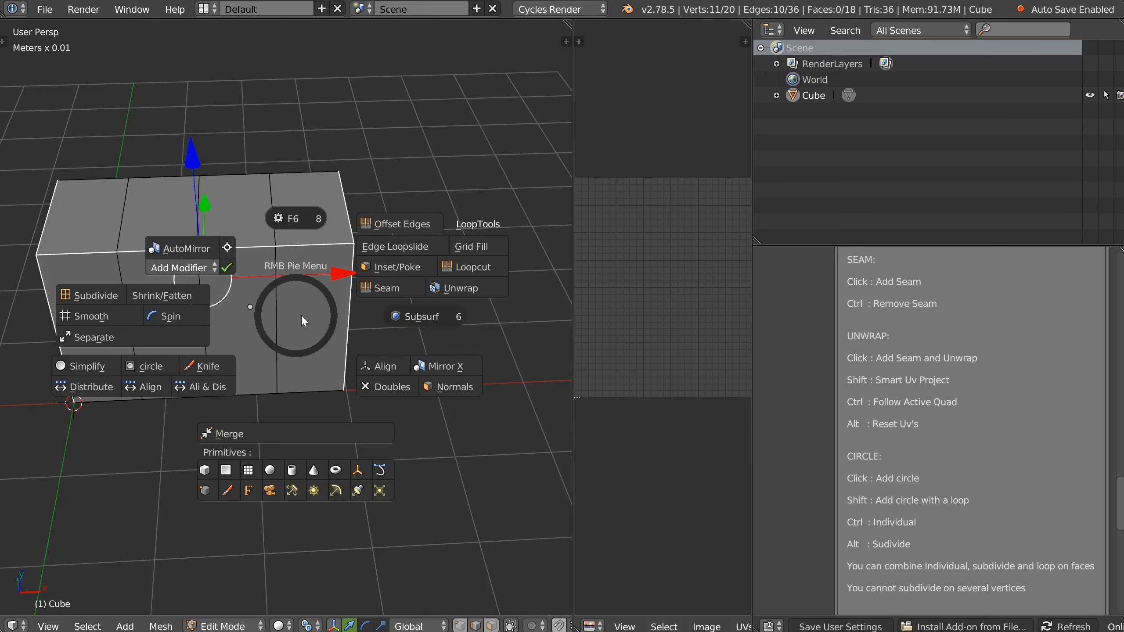
pyautogui.click(463, 288)
pyautogui.moveTo(573, 249); pyautogui.dragTo(430, 274)
pyautogui.scroll(2, 543, 263)
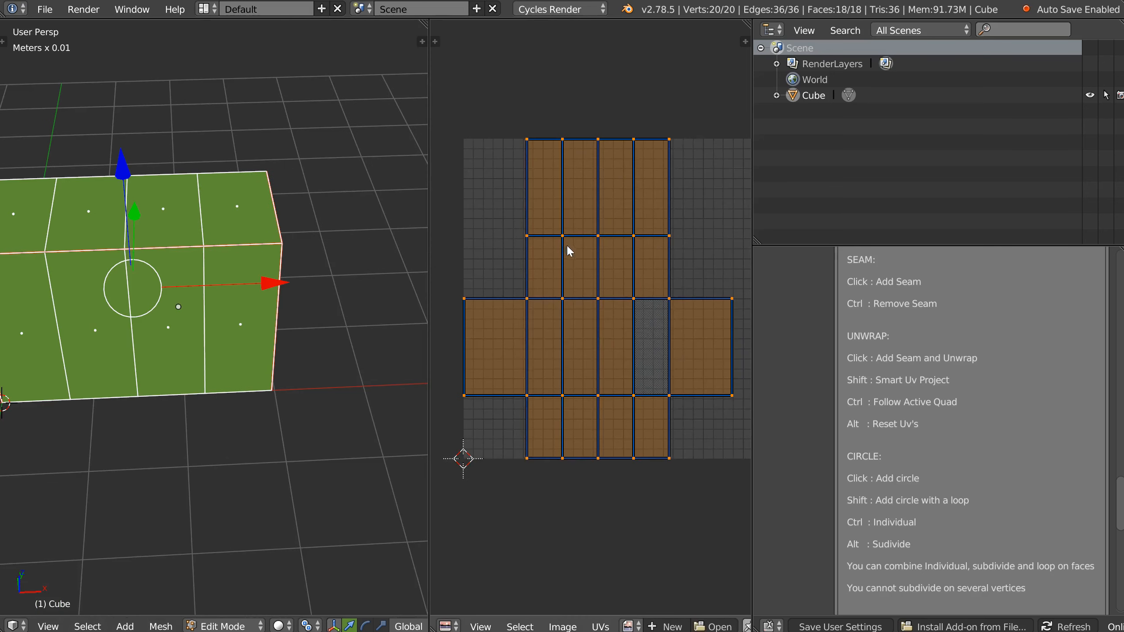
# - Move one inner vertex of the UV layout slightly upward, and select the row of five vertices below it
pyautogui.scroll(1, 570, 251)
pyautogui.moveTo(555, 225); pyautogui.dragTo(555, 208)
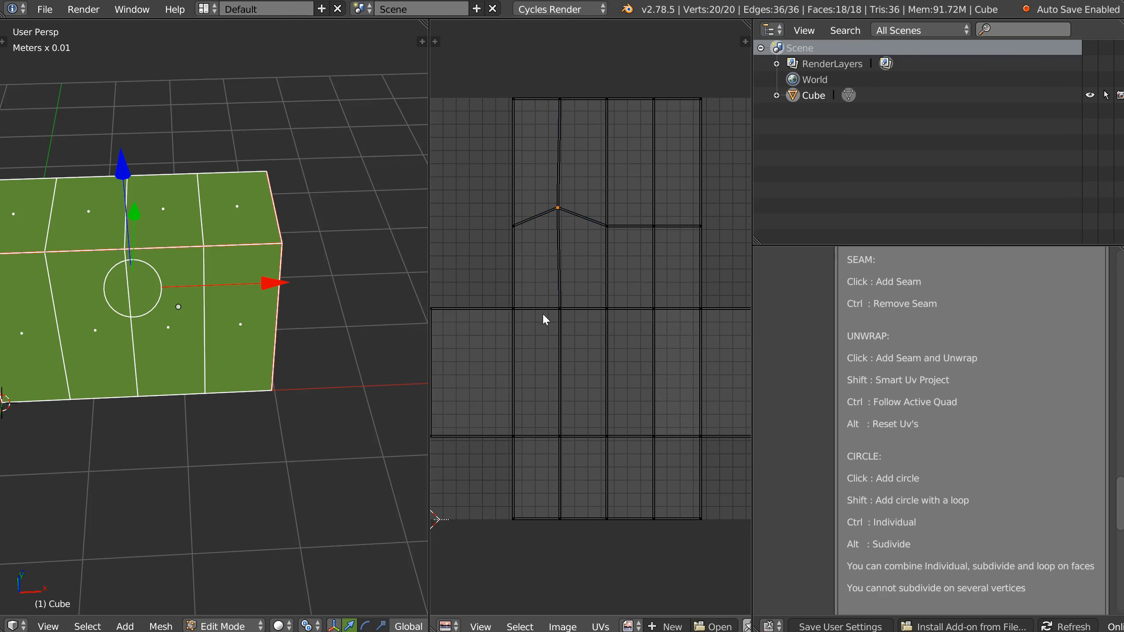
pyautogui.keyDown('shift'); pyautogui.click(585, 308); pyautogui.keyUp('shift')
pyautogui.keyDown('shift'); pyautogui.click(631, 309); pyautogui.keyUp('shift')
pyautogui.keyDown('shift'); pyautogui.click(681, 307); pyautogui.keyUp('shift')
# - Mark all of the cube's edges as seams with the Seam tool
pyautogui.rightClick(246, 306)
pyautogui.click(332, 254)
pyautogui.rightClick(208, 292)
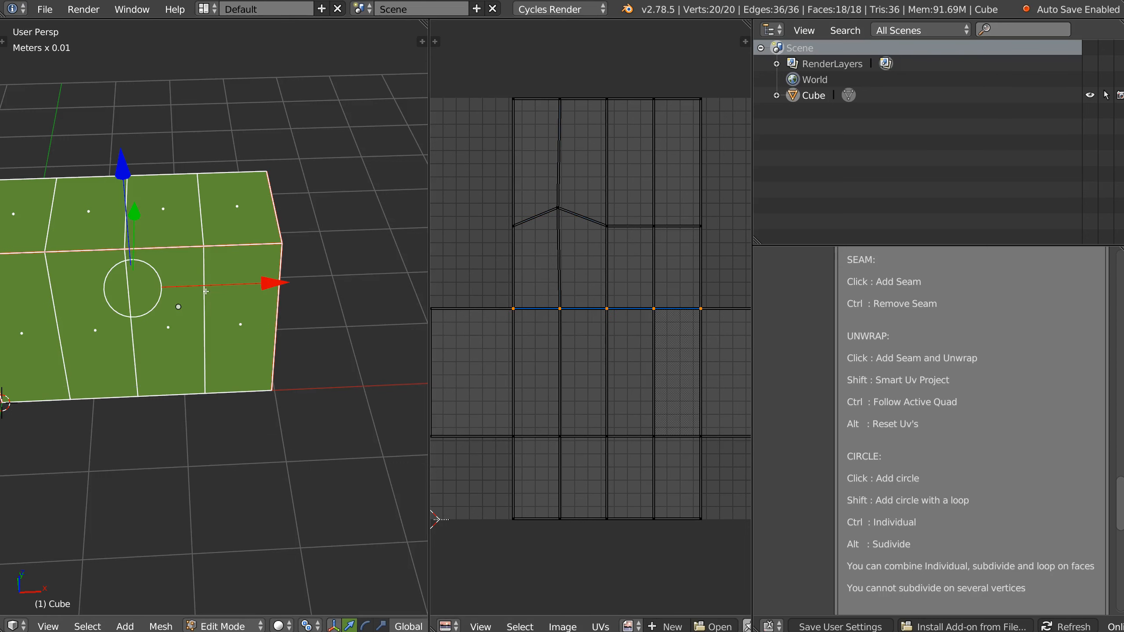
pyautogui.rightClick(206, 293)
pyautogui.click(326, 262)
pyautogui.keyDown('shift'); pyautogui.moveTo(206, 295); pyautogui.dragTo(296, 293, button='middle'); pyautogui.keyUp('shift')
pyautogui.moveTo(296, 293); pyautogui.dragTo(197, 294, button='middle')
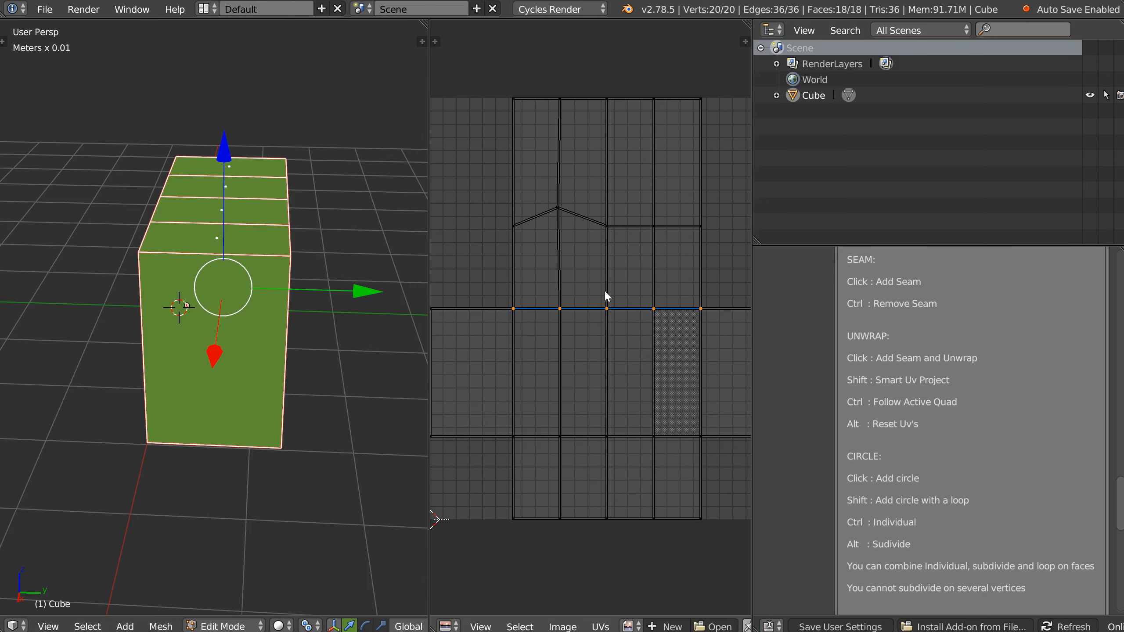
# - Set the UV editor's selection mode to Island
pyautogui.scroll(-1, 605, 291)
pyautogui.hotkey('ctrl', 'Tab')
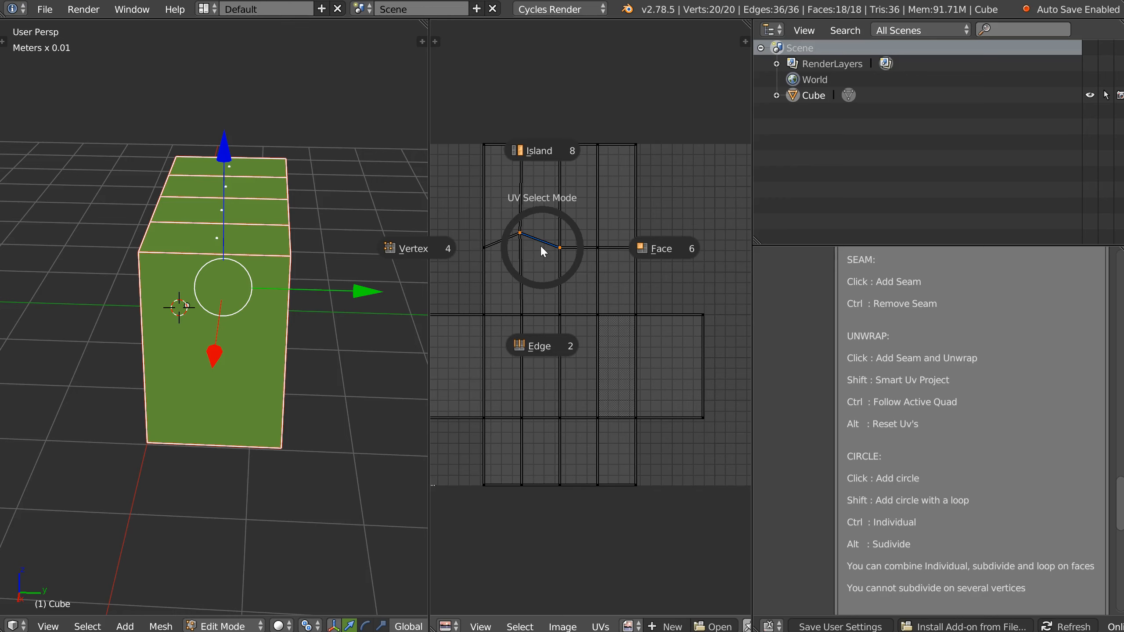
pyautogui.click(536, 154)
# - Select the four segments of one long lower edge of the cube and mark them as a seam
pyautogui.moveTo(283, 268); pyautogui.dragTo(165, 206, button='middle')
pyautogui.press('a')
pyautogui.click(91, 337)
pyautogui.keyDown('ctrl'); pyautogui.click(234, 253); pyautogui.keyUp('ctrl')
pyautogui.rightClick(246, 296)
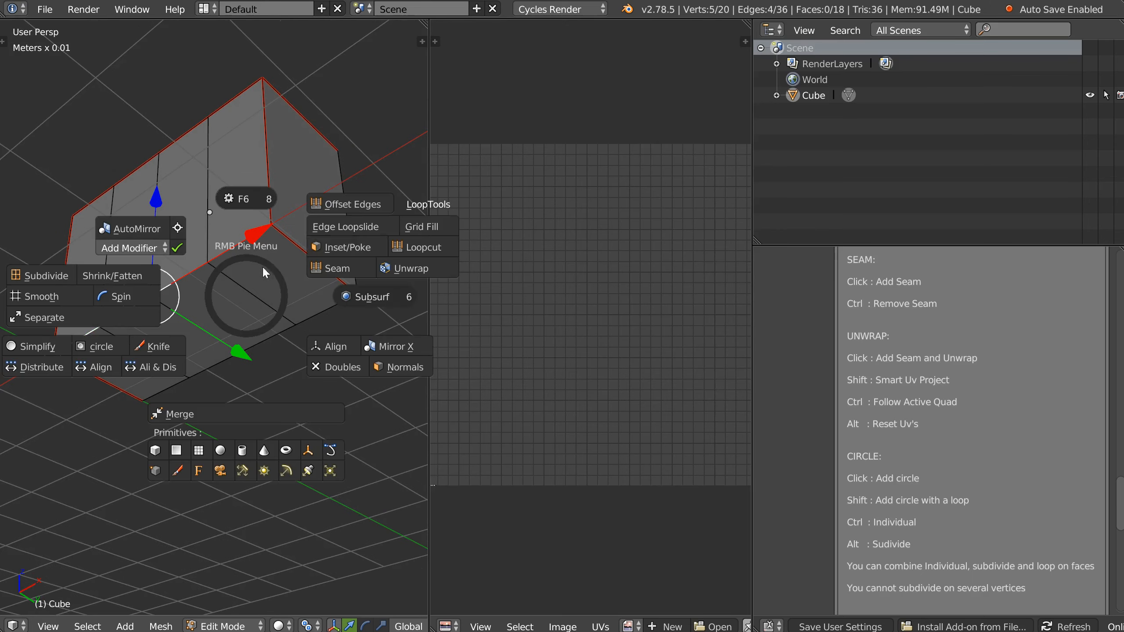
pyautogui.click(345, 269)
# - In face mode, select the four faces of the cube's long side
pyautogui.moveTo(288, 246); pyautogui.dragTo(229, 287, button='middle')
pyautogui.press('3')
pyautogui.click(121, 245)
pyautogui.keyDown('ctrl'); pyautogui.click(256, 230); pyautogui.keyUp('ctrl')
pyautogui.moveTo(254, 237); pyautogui.dragTo(252, 264, button='middle')
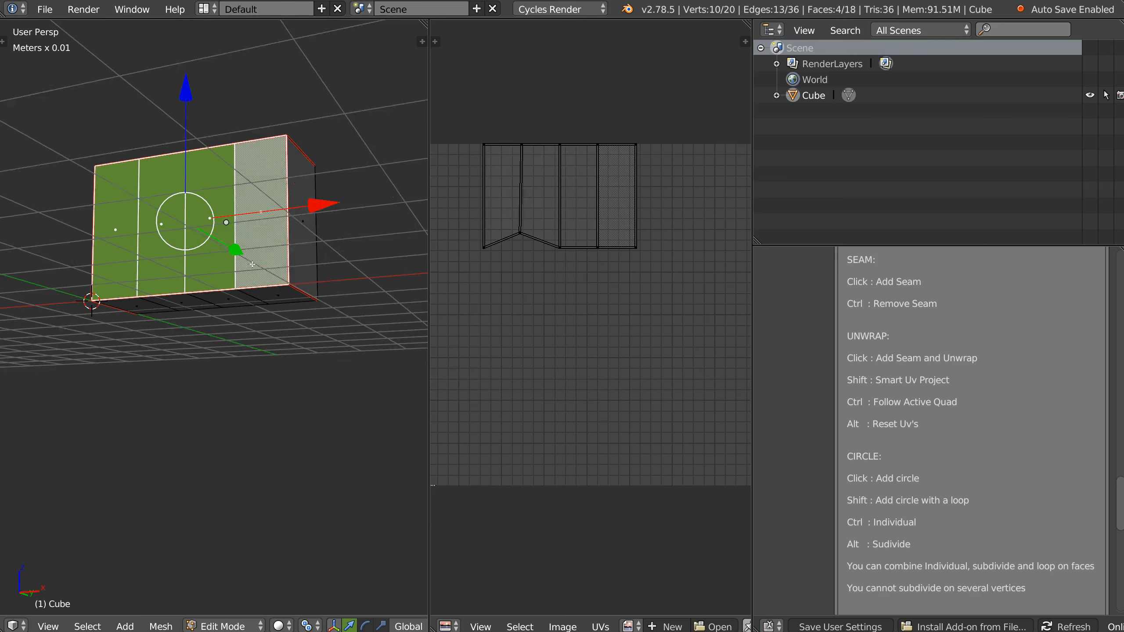
# - Add a horizontal loop cut around the cube, and select the eight faces of its long side
pyautogui.hotkey('ctrl', 'r')
pyautogui.click(282, 231)
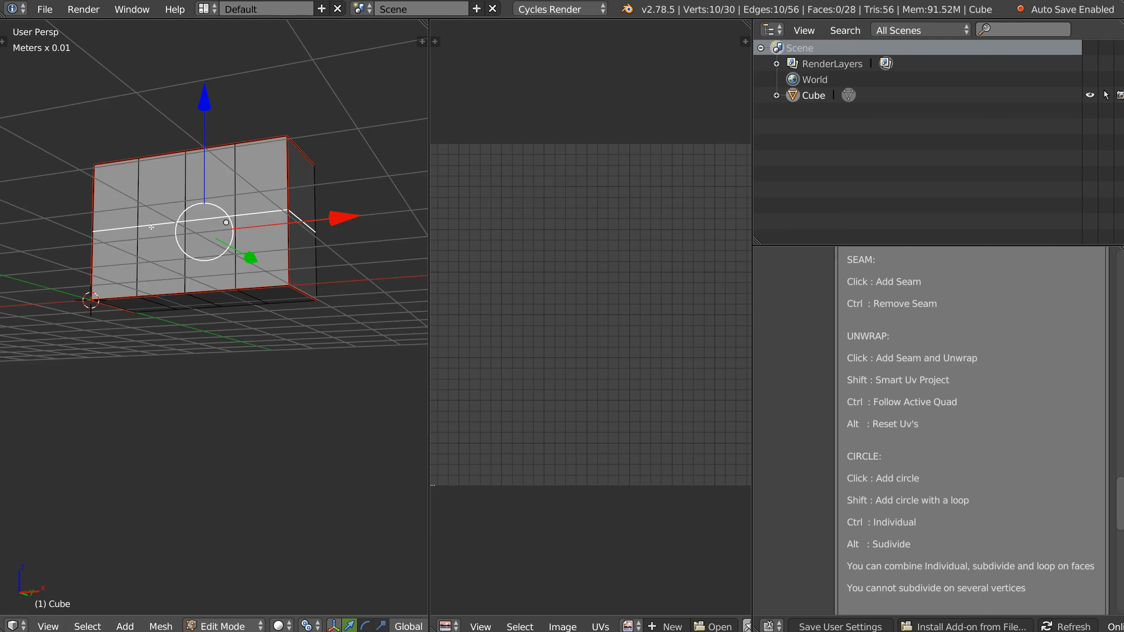
pyautogui.press('3')
pyautogui.click(115, 195)
pyautogui.keyDown('ctrl'); pyautogui.click(263, 252); pyautogui.keyUp('ctrl')
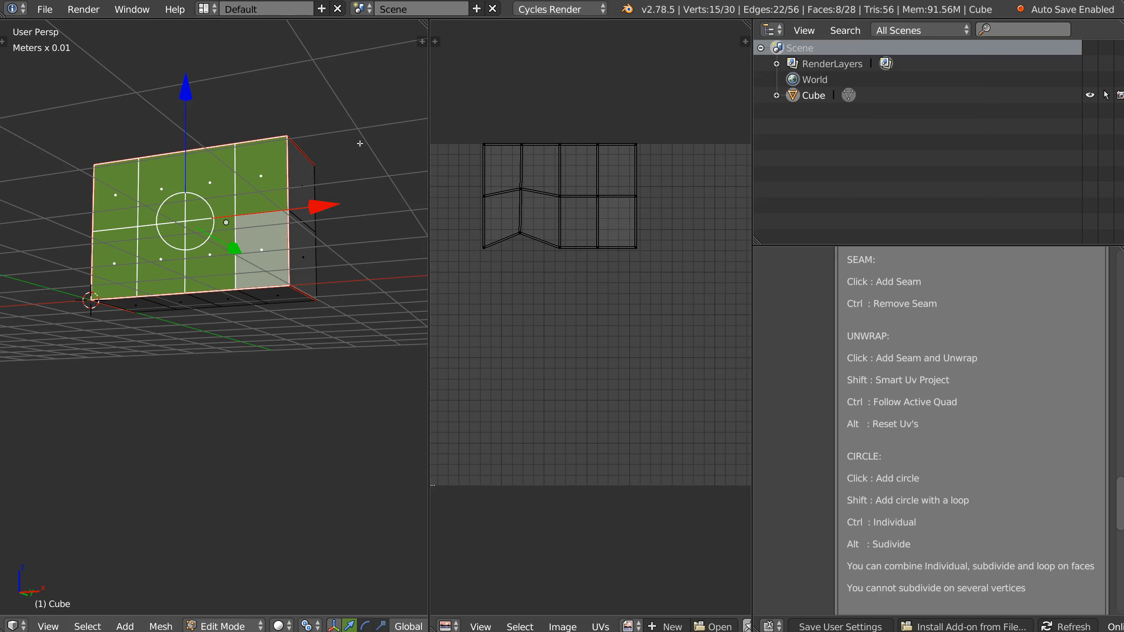
pyautogui.scroll(2, 593, 182)
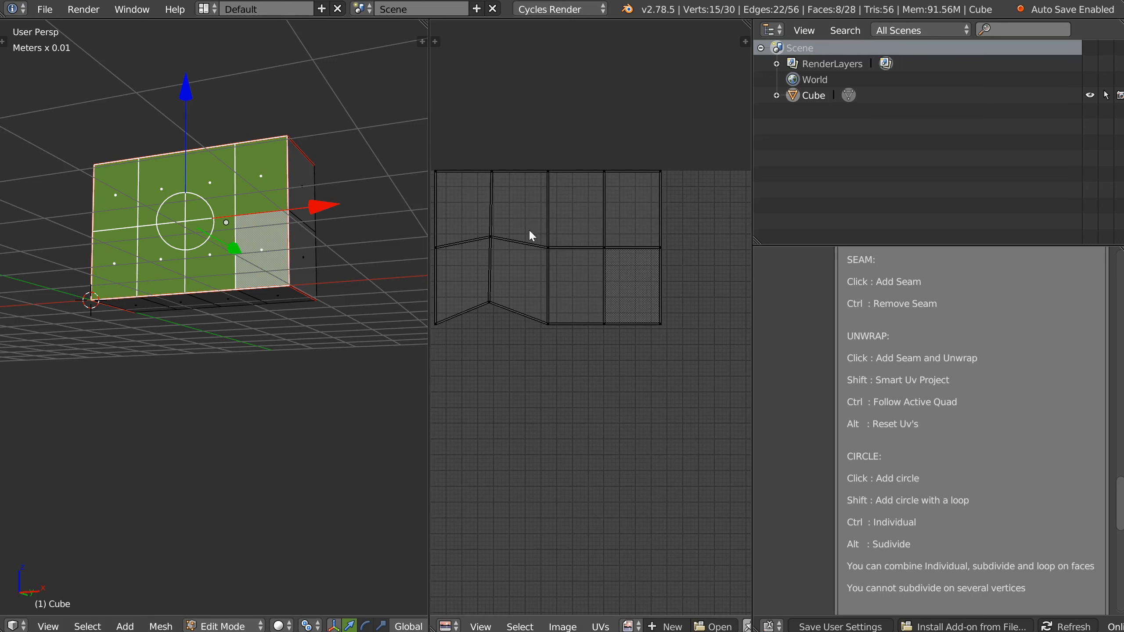
# - Make an undistorted upper face active in the UV editor's Face mode, and unwrap the selection with Follow Active Quads
pyautogui.press('Tab')
pyautogui.click(662, 218)
pyautogui.click(563, 214)
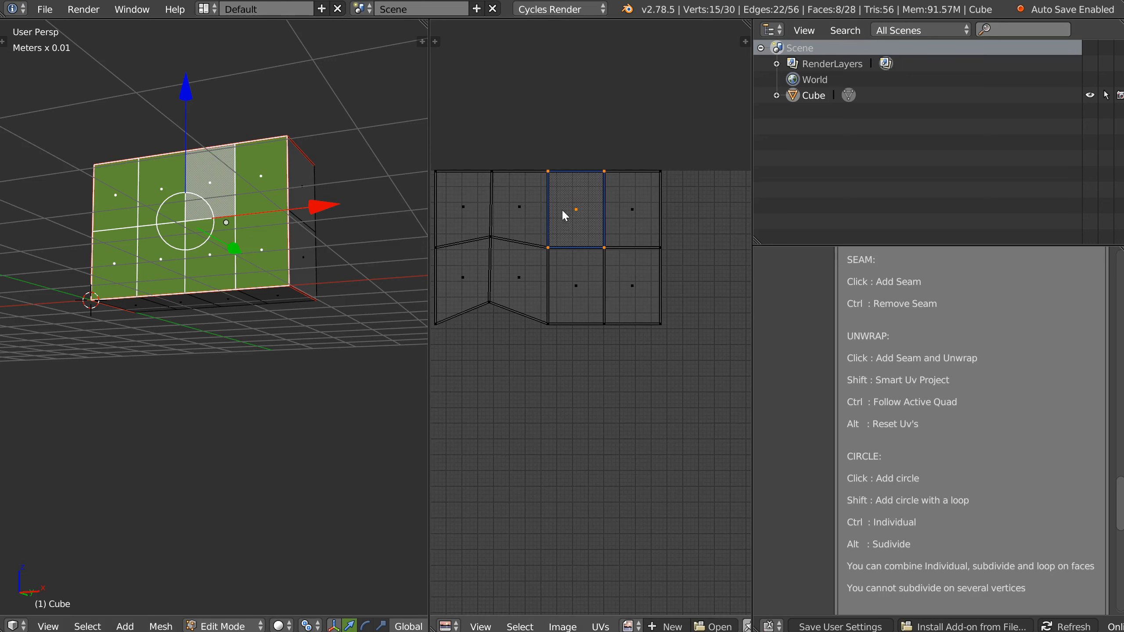
pyautogui.rightClick(254, 232)
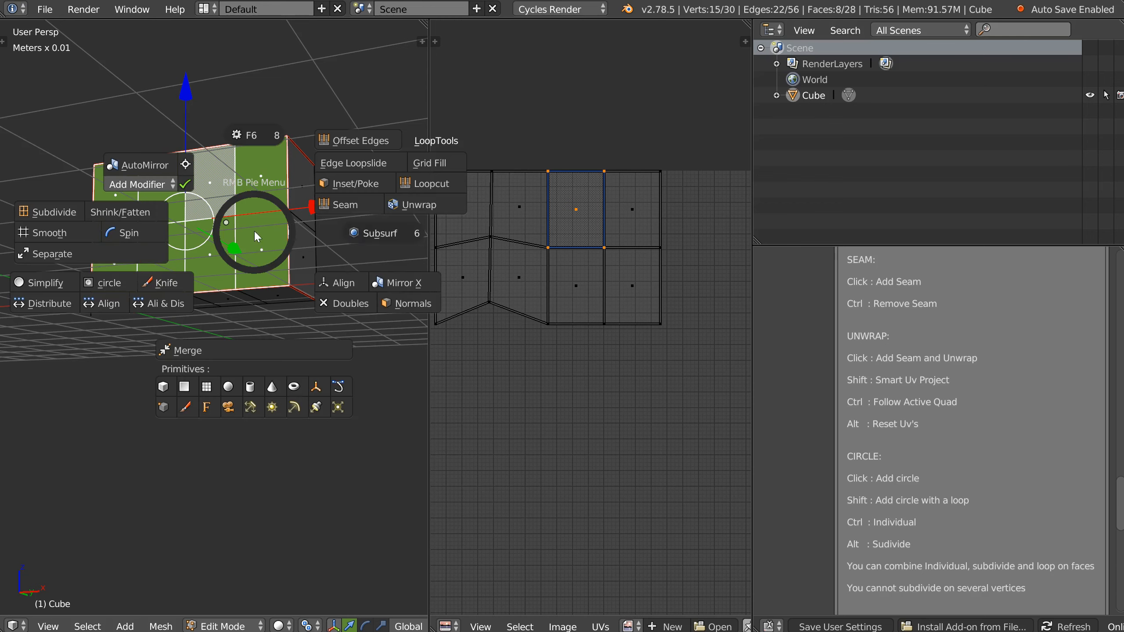
pyautogui.click(414, 202)
pyautogui.scroll(-7, 548, 304)
pyautogui.scroll(5, 634, 314)
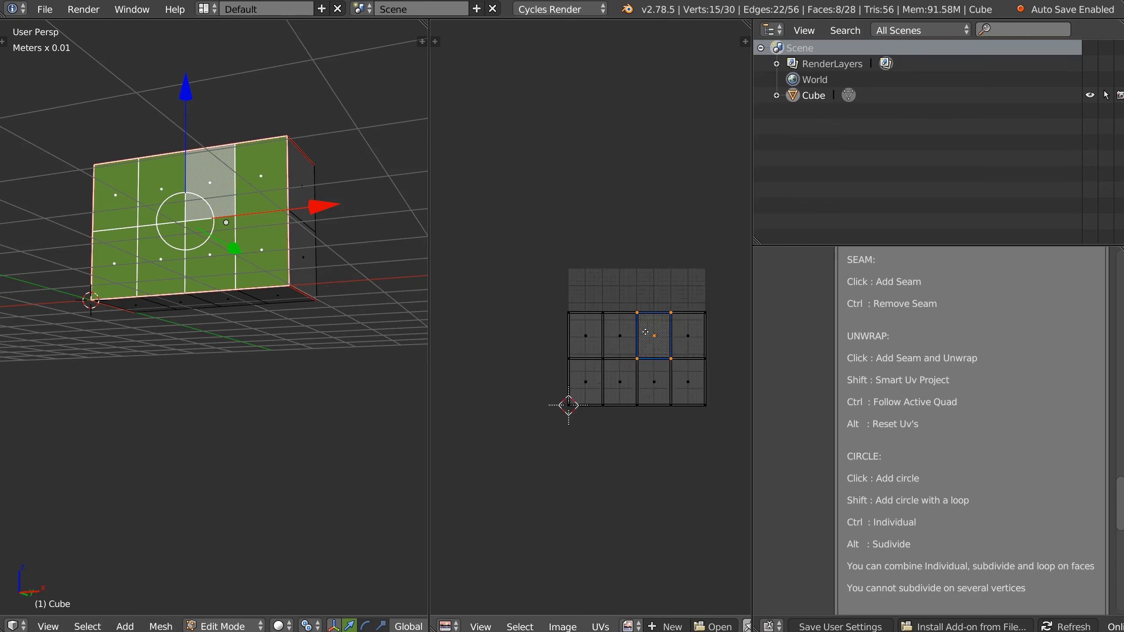
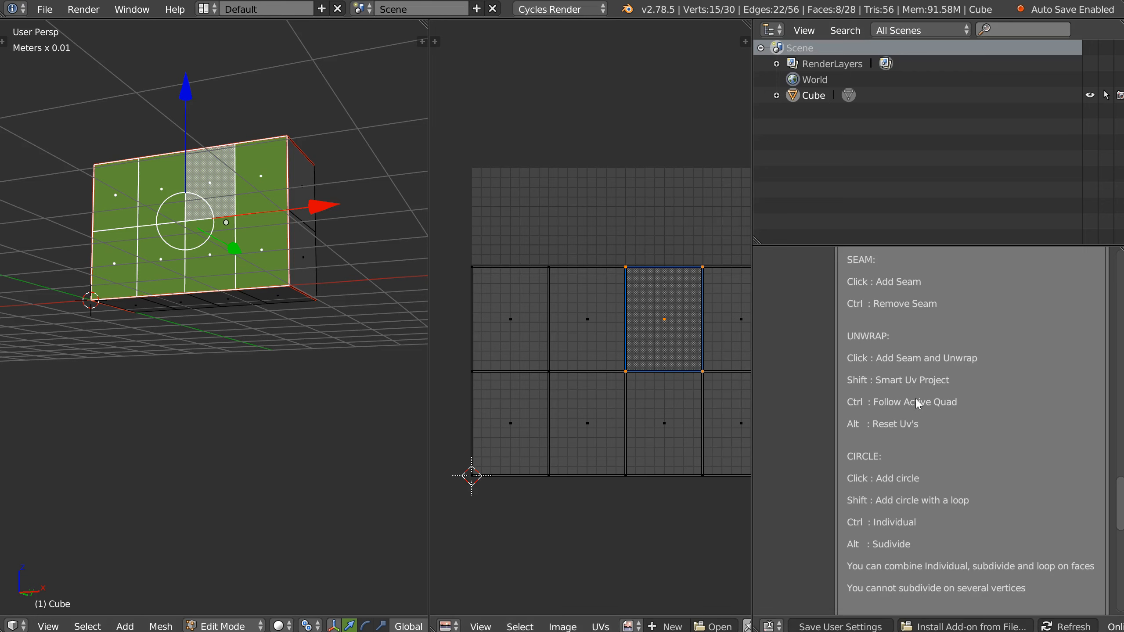
pyautogui.moveTo(190, 330); pyautogui.dragTo(259, 334, button='middle')
pyautogui.keyDown('shift'); pyautogui.moveTo(299, 269); pyautogui.dragTo(253, 312, button='middle'); pyautogui.keyUp('shift')
pyautogui.press('Tab')
pyautogui.rightClick(264, 331)
pyautogui.press('Tab')
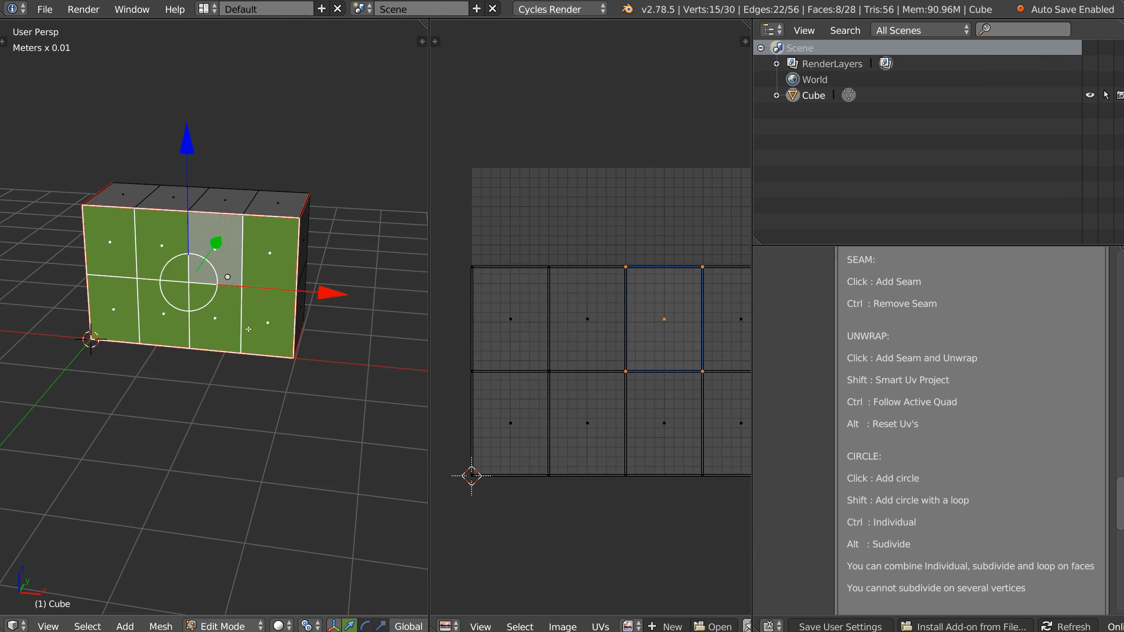
# - Leave Edit Mode, remove the cube, and add a cylinder at the 3D cursor
pyautogui.rightClick(250, 329)
pyautogui.press('Escape')
pyautogui.press('Tab')
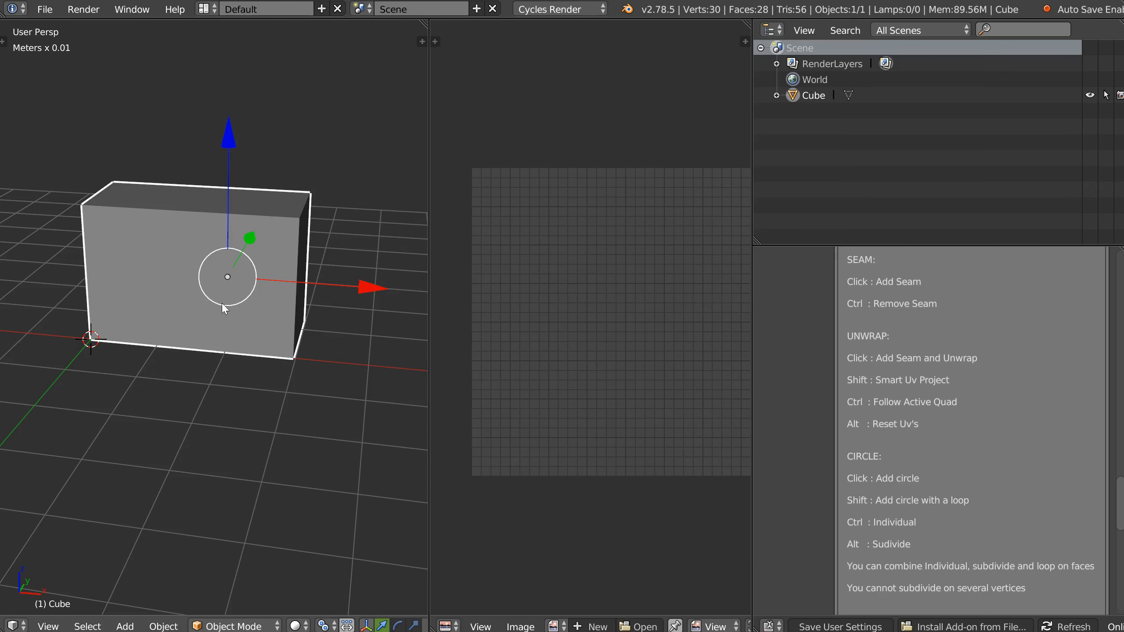
pyautogui.rightClick(210, 336)
pyautogui.click(216, 462)
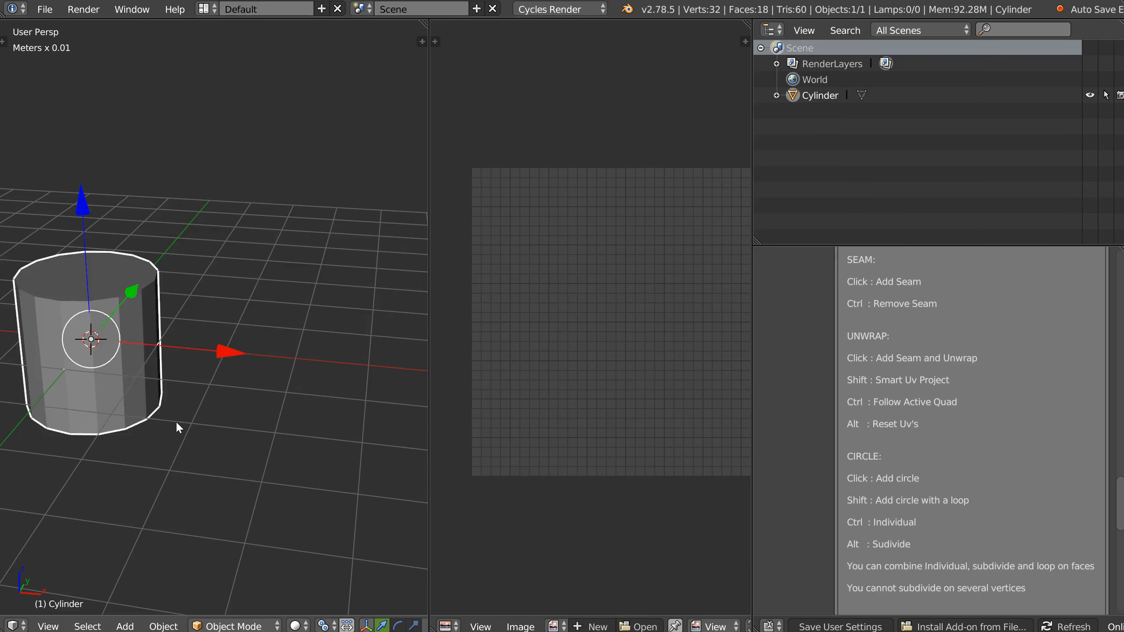
# - In Edit Mode, select the cylinder's top face and inset it to form a narrow rim
pyautogui.moveTo(191, 363); pyautogui.dragTo(368, 296, button='middle')
pyautogui.press('Tab')
pyautogui.click(235, 265)
pyautogui.rightClick(246, 305)
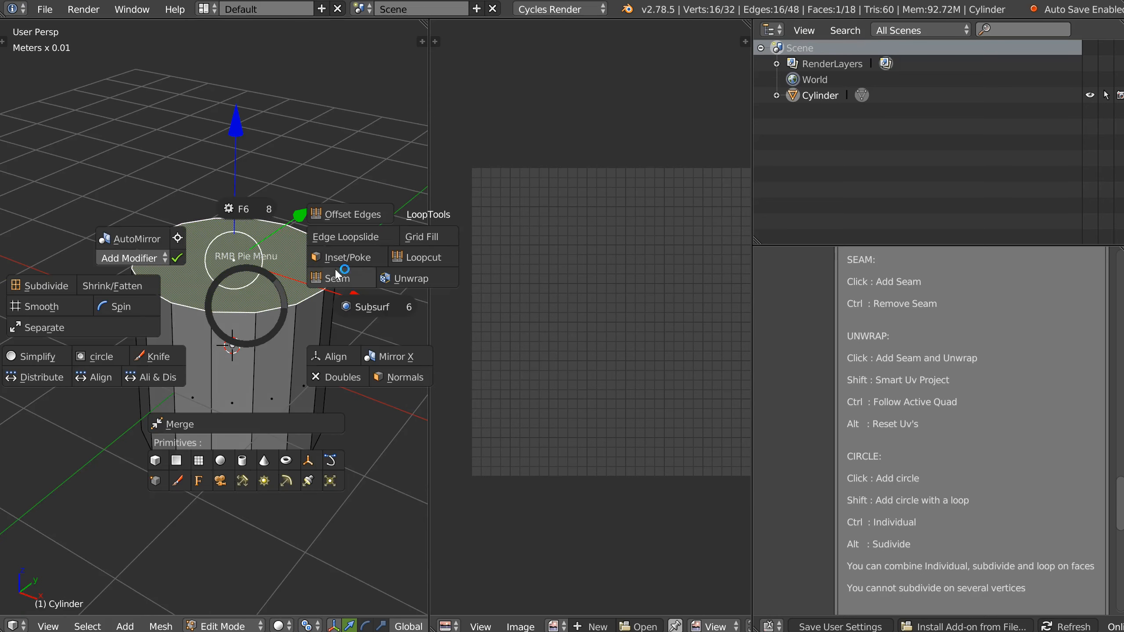
pyautogui.click(338, 256)
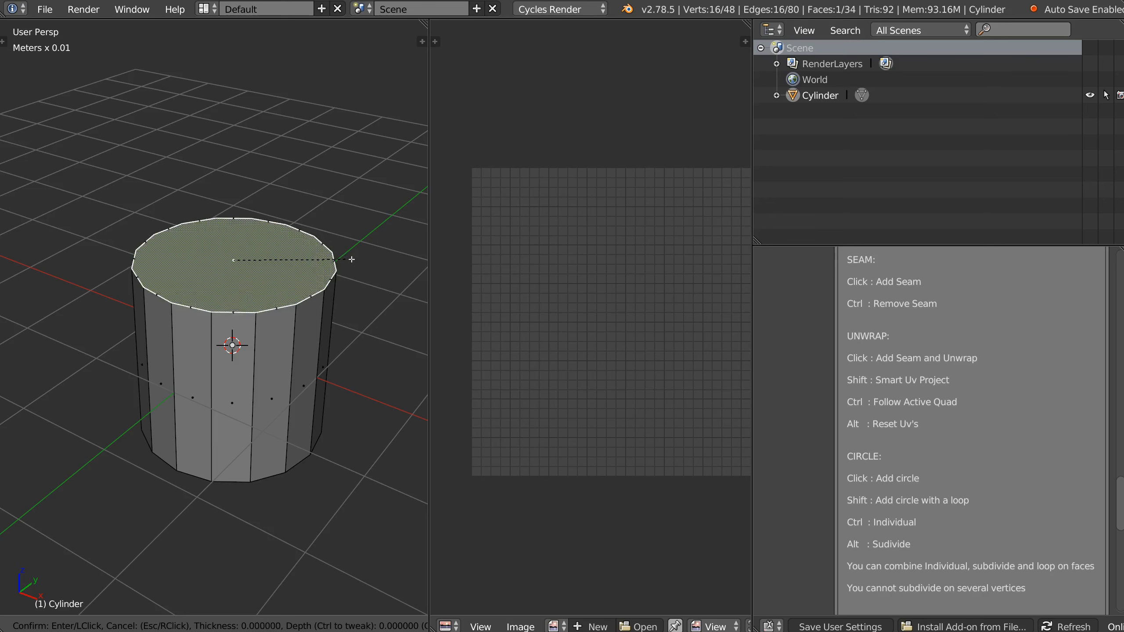
pyautogui.click(281, 313)
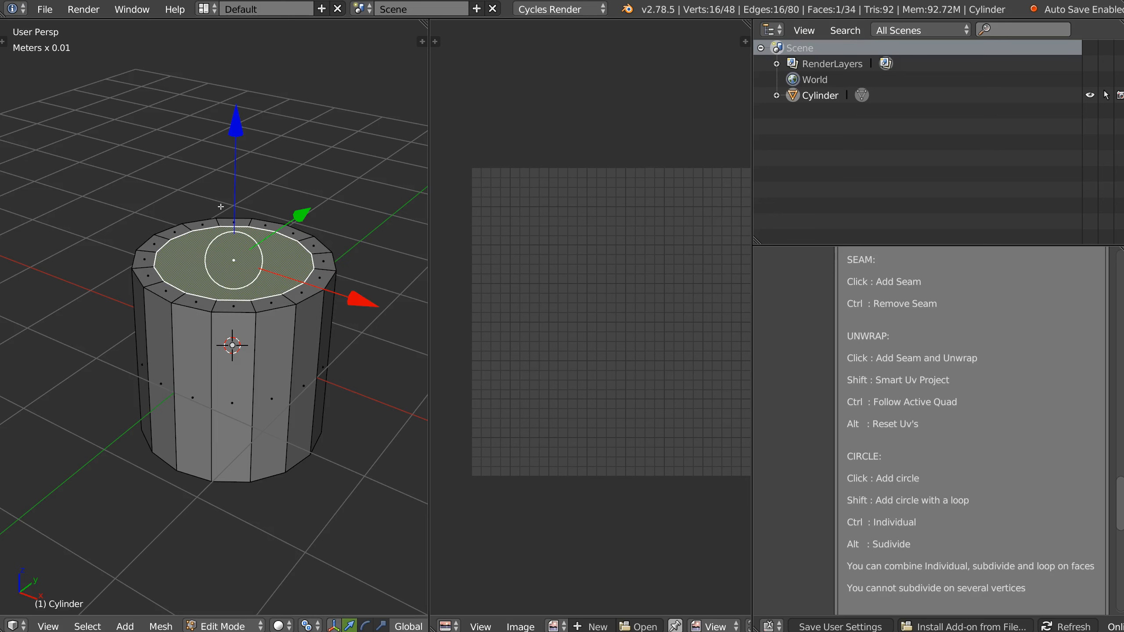
# - Delete the inset top face, and apply Inset to the opening's edge loop with a thickness of about 0.2
pyautogui.press('x')
pyautogui.click(338, 322)
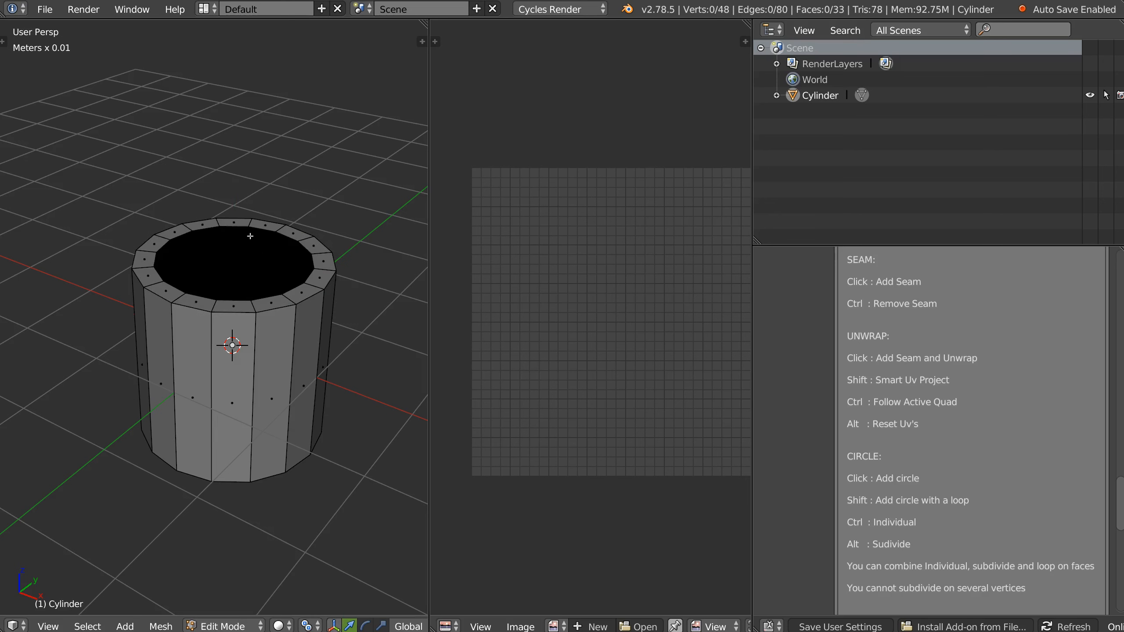
pyautogui.keyDown('alt'); pyautogui.click(262, 299); pyautogui.keyUp('alt')
pyautogui.rightClick(267, 307)
pyautogui.click(371, 258)
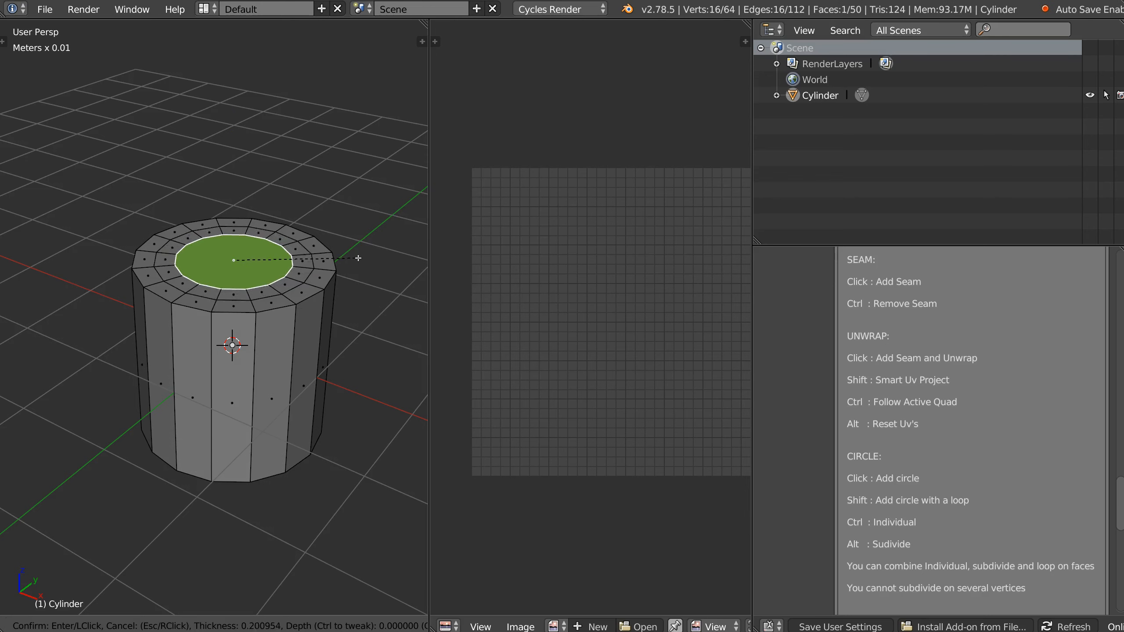
pyautogui.click(358, 260)
# - Select the cylinder's bottom face and inset it slightly
pyautogui.moveTo(254, 350); pyautogui.dragTo(259, 243, button='middle')
pyautogui.click(287, 343)
pyautogui.rightClick(290, 345)
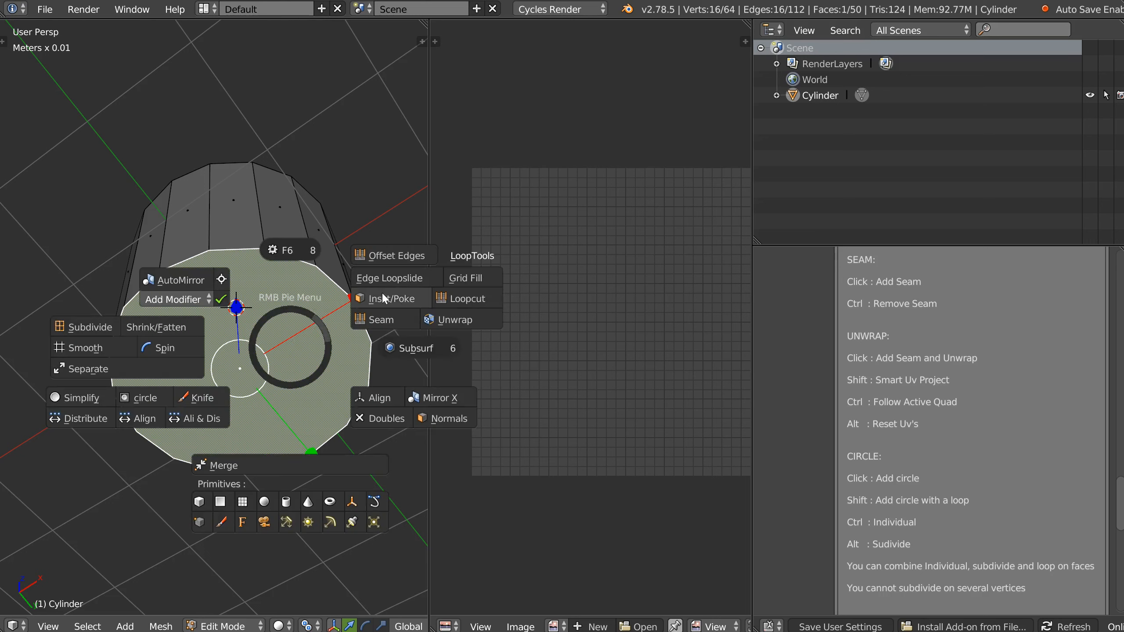
pyautogui.click(384, 298)
pyautogui.click(372, 299)
# - Delete the inset bottom face, select the opening's edge loop, and fill it with poked triangles
pyautogui.press('x')
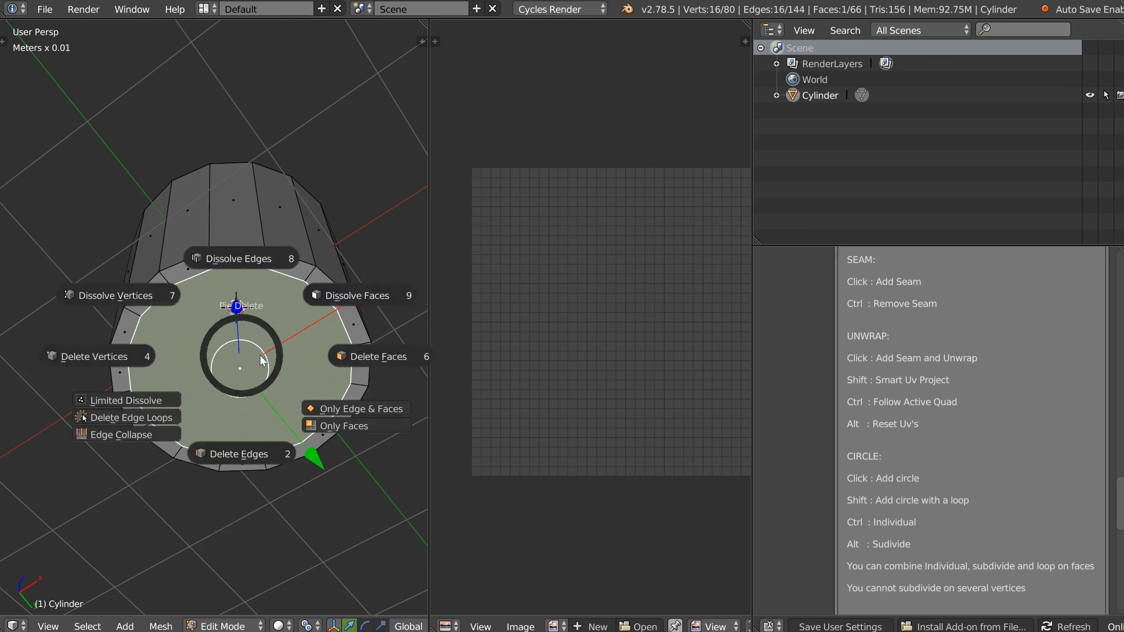
pyautogui.click(349, 357)
pyautogui.press('Tab')
pyautogui.click(253, 332)
pyautogui.keyDown('alt'); pyautogui.click(278, 274); pyautogui.keyUp('alt')
pyautogui.rightClick(277, 319)
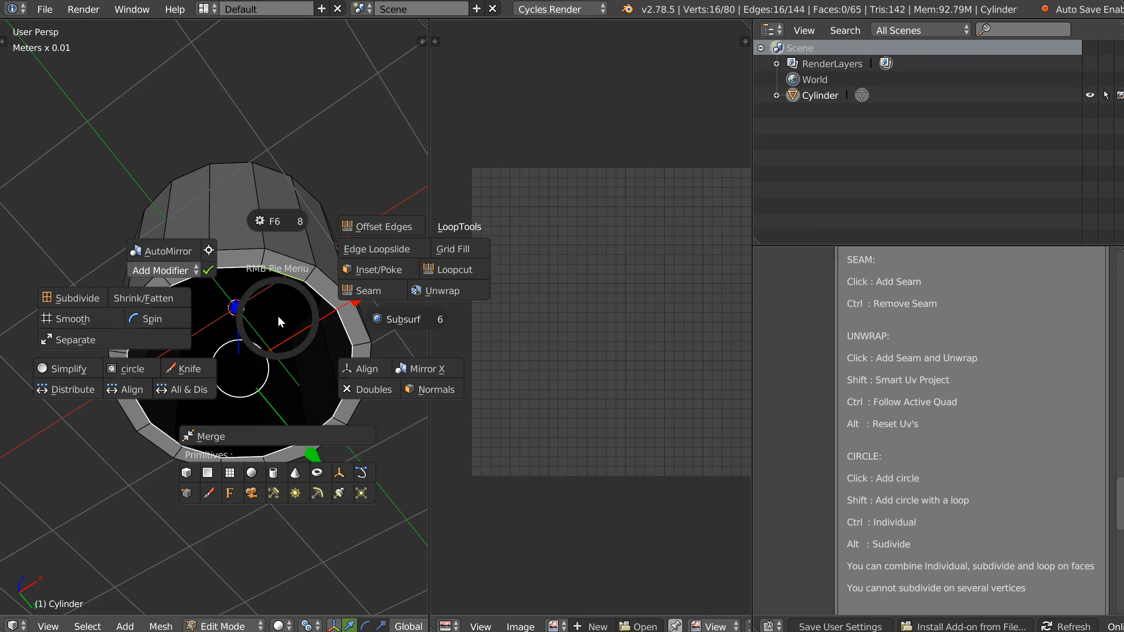
pyautogui.click(371, 269)
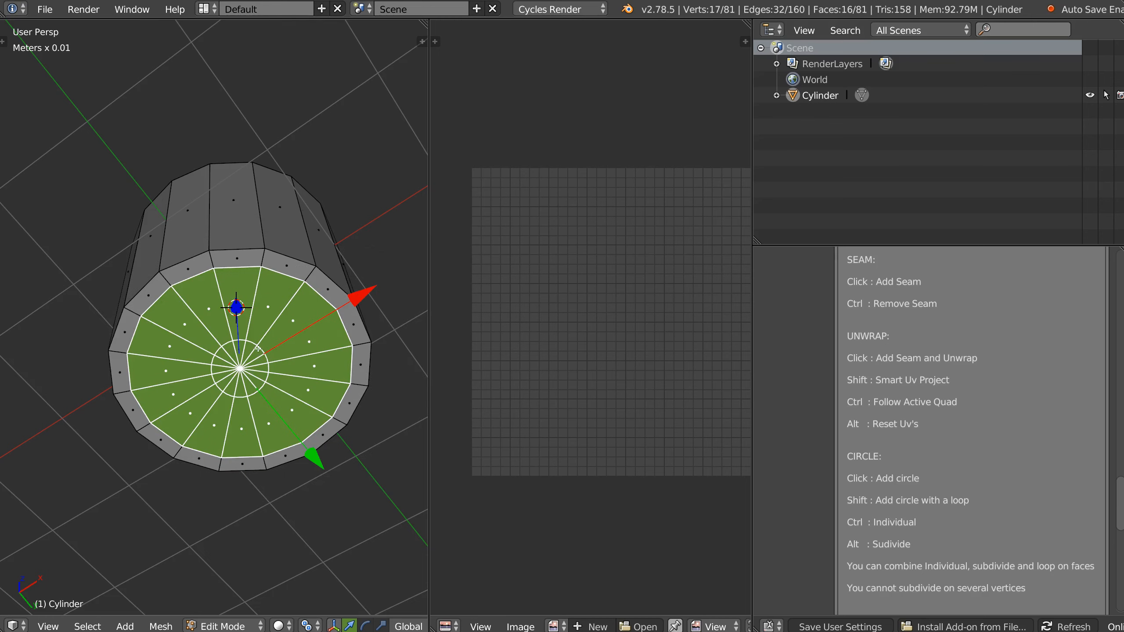
# - Inset the centre face of the cylinder's top, and undo that inset
pyautogui.moveTo(240, 286); pyautogui.dragTo(228, 400, button='middle')
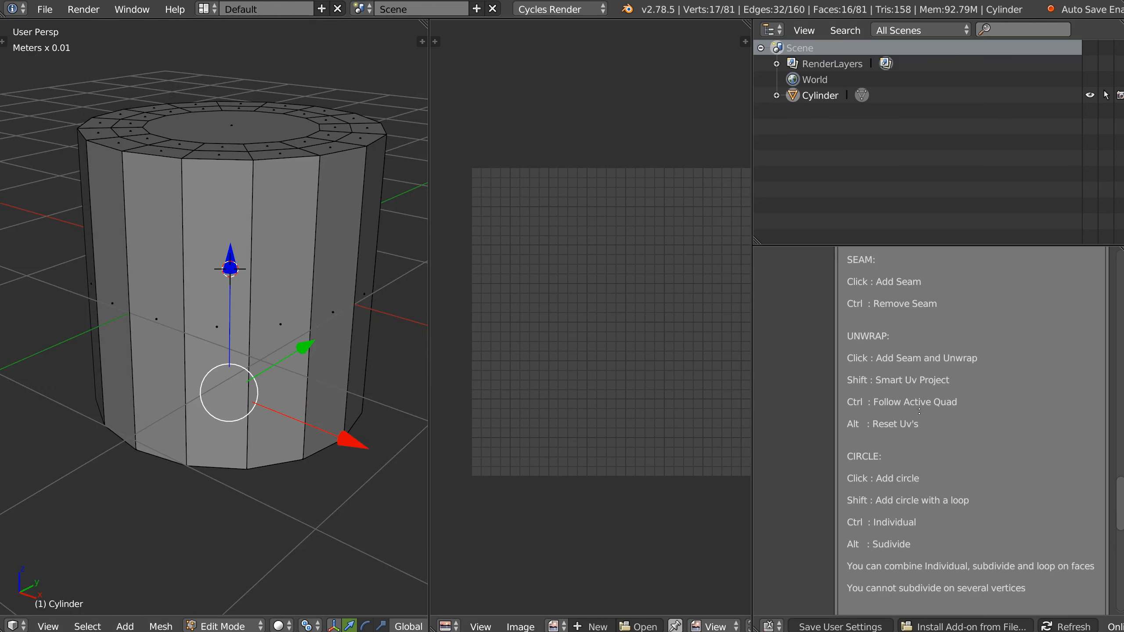
pyautogui.scroll(10, 920, 412)
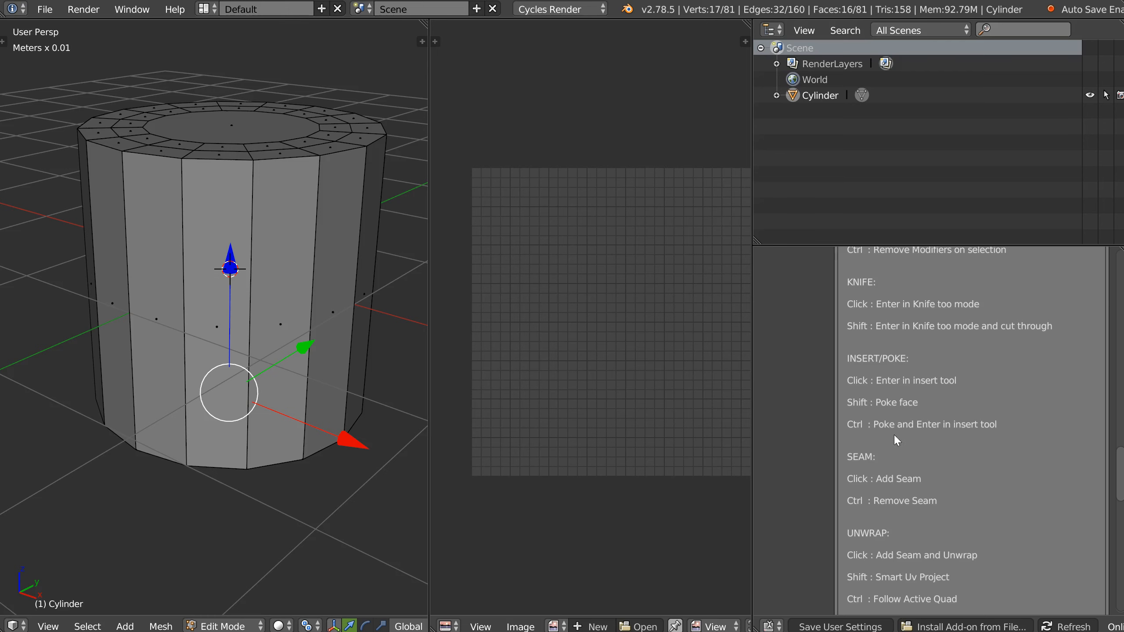
pyautogui.moveTo(233, 241); pyautogui.dragTo(222, 276, button='middle')
pyautogui.click(245, 182)
pyautogui.rightClick(246, 182)
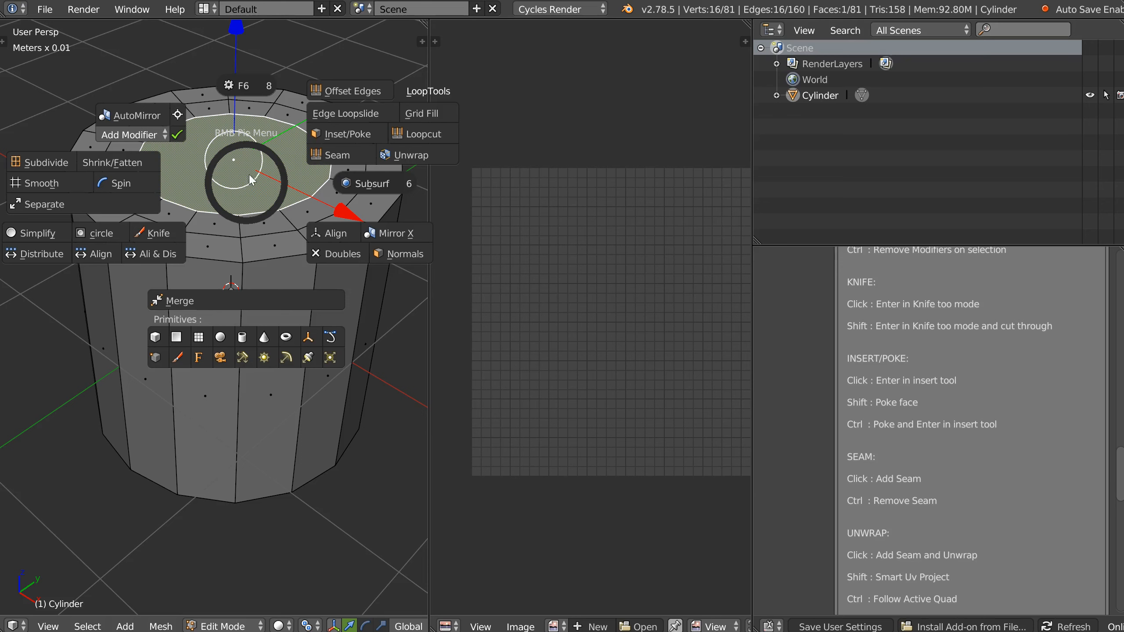
pyautogui.click(343, 140)
pyautogui.click(327, 140)
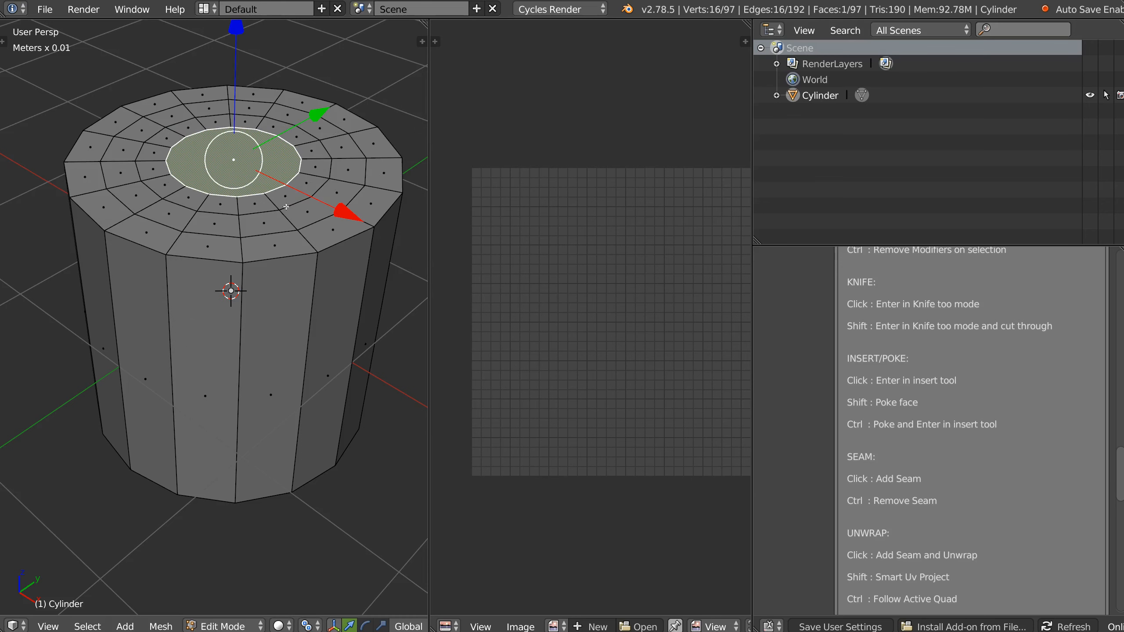
pyautogui.hotkey('ctrl', 'z')
# - Poke and inset the centre face of the cylinder's top by about 0.175, and extrude the poked faces downward into a recess
pyautogui.rightClick(241, 194)
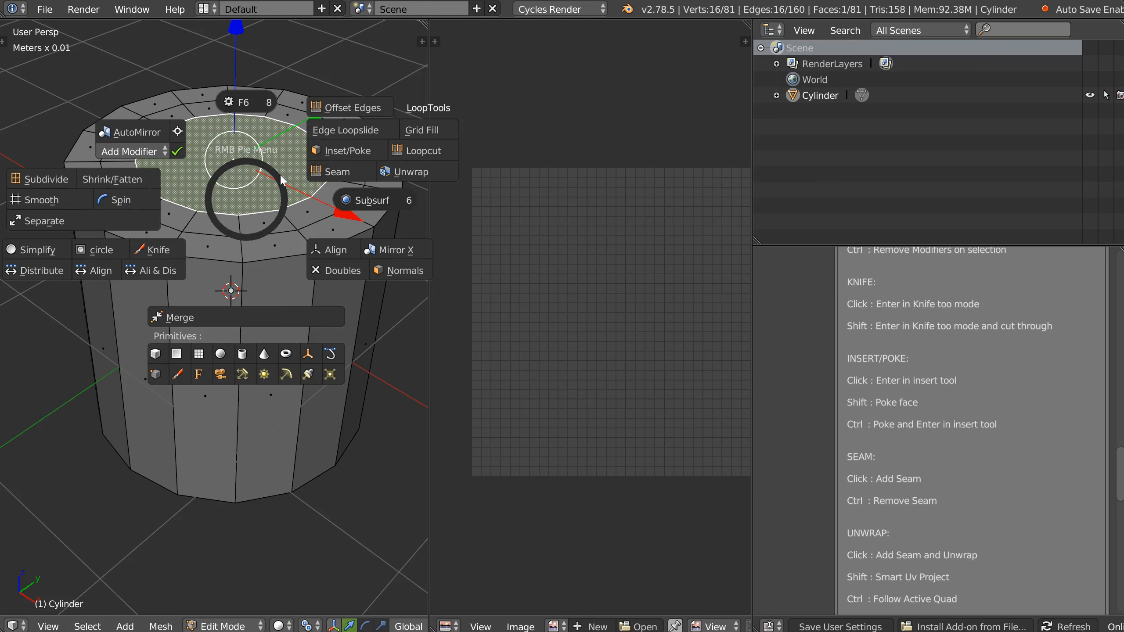
pyautogui.keyDown('ctrl'); pyautogui.click(335, 153); pyautogui.keyUp('ctrl')
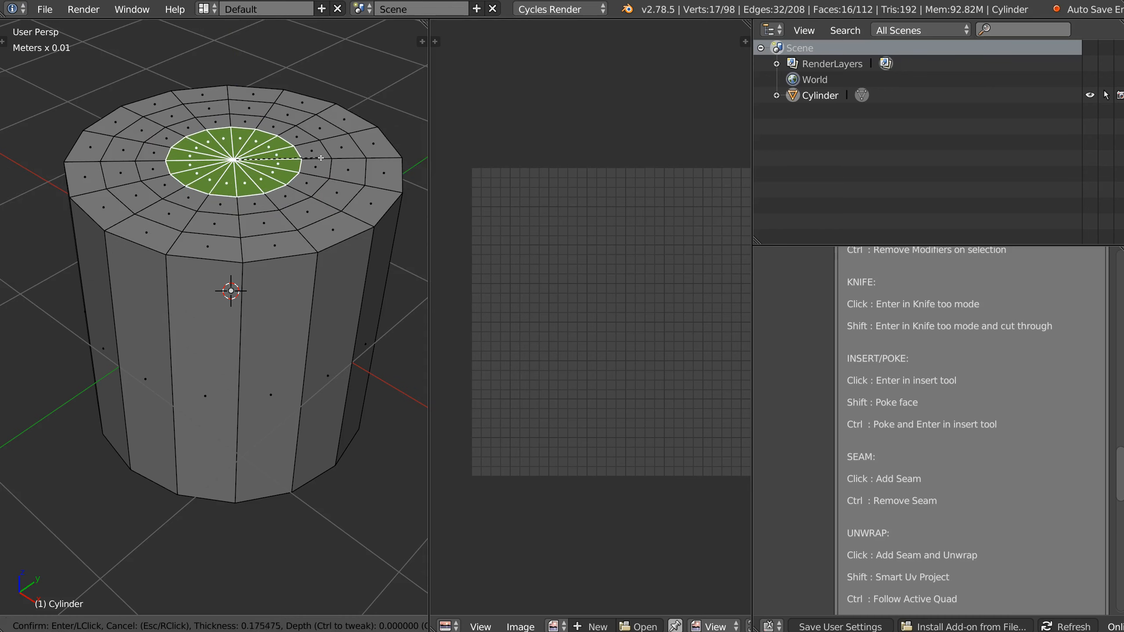
pyautogui.click(314, 158)
pyautogui.moveTo(248, 241); pyautogui.dragTo(224, 261, button='middle')
pyautogui.press('e')
pyautogui.click(232, 232)
# - Inset the recessed poked faces twice, and undo both insets
pyautogui.scroll(2, 224, 260)
pyautogui.rightClick(246, 211)
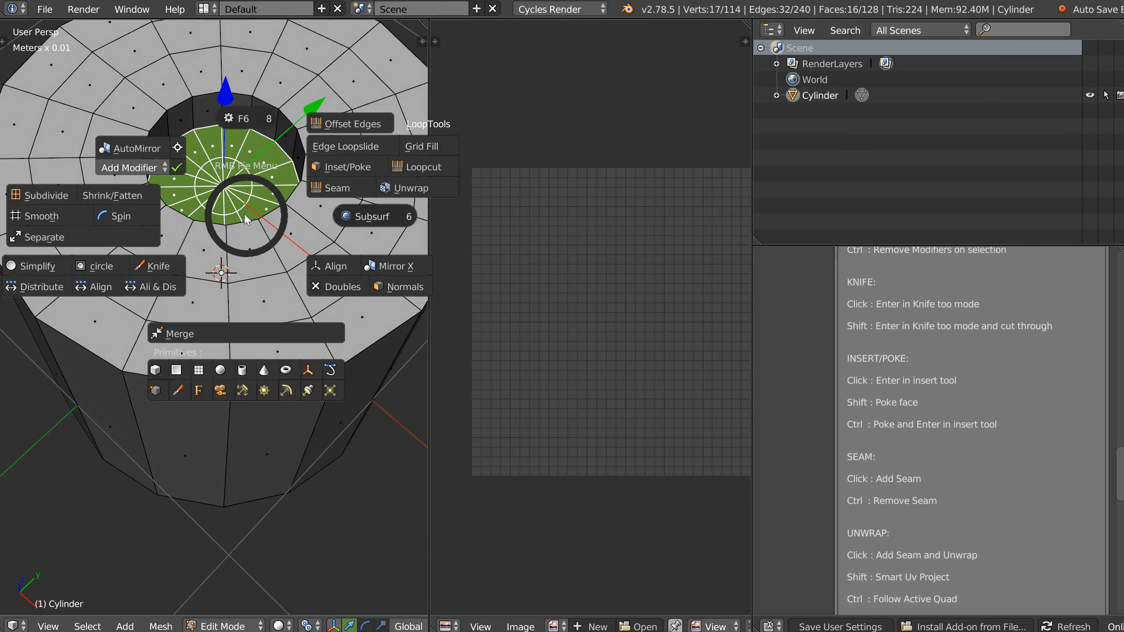
pyautogui.click(335, 173)
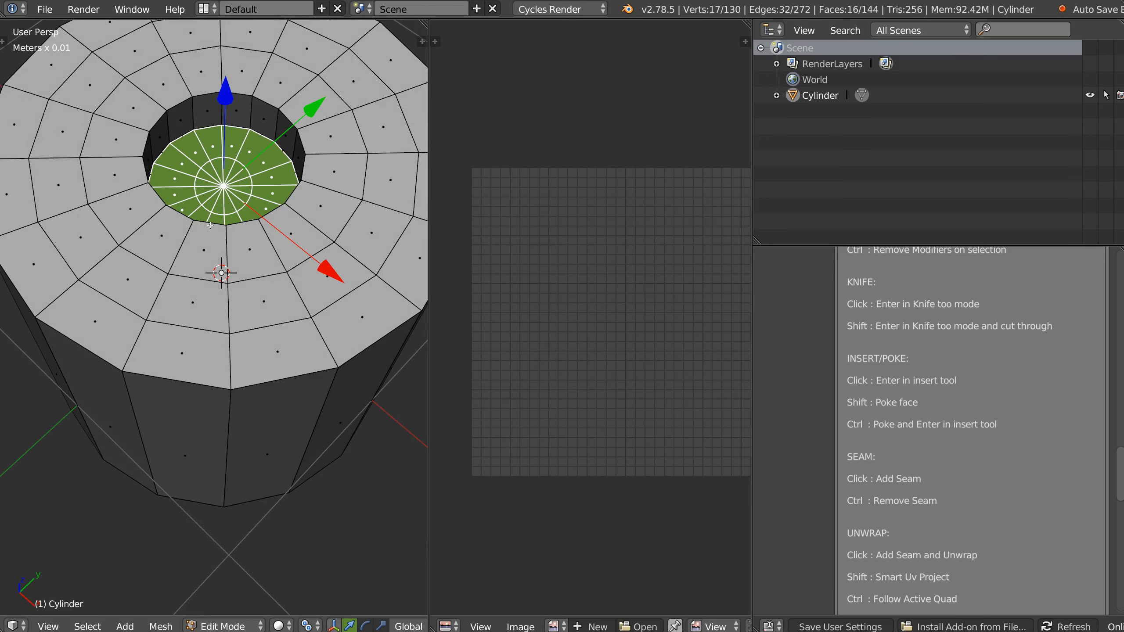
pyautogui.rightClick(242, 208)
pyautogui.click(339, 162)
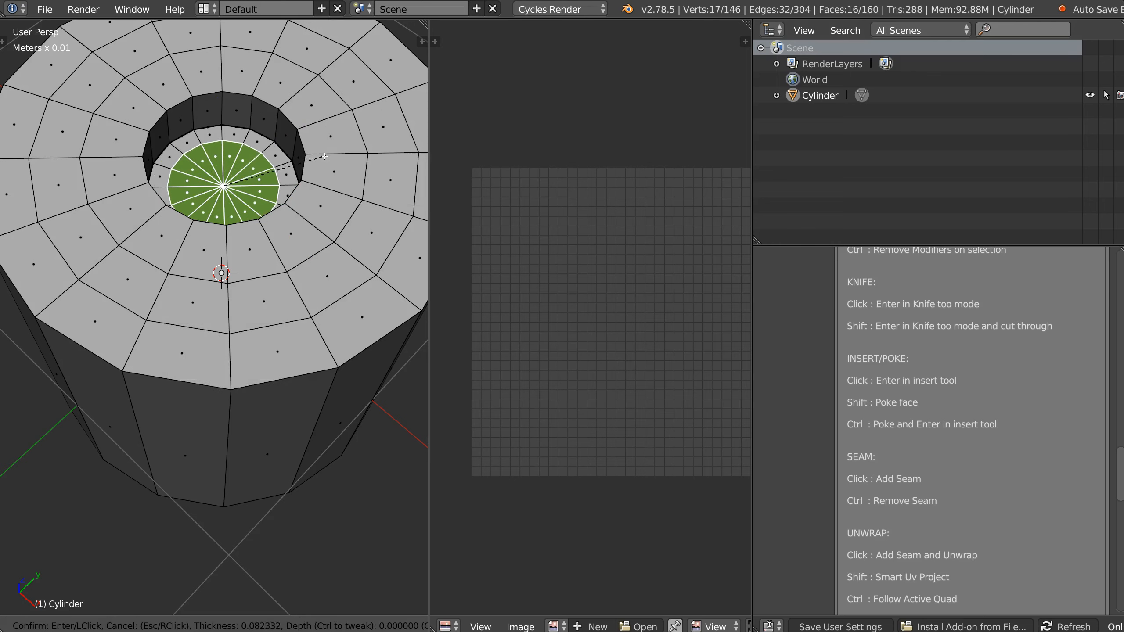
pyautogui.click(324, 156)
pyautogui.hotkey('ctrl', 'z')
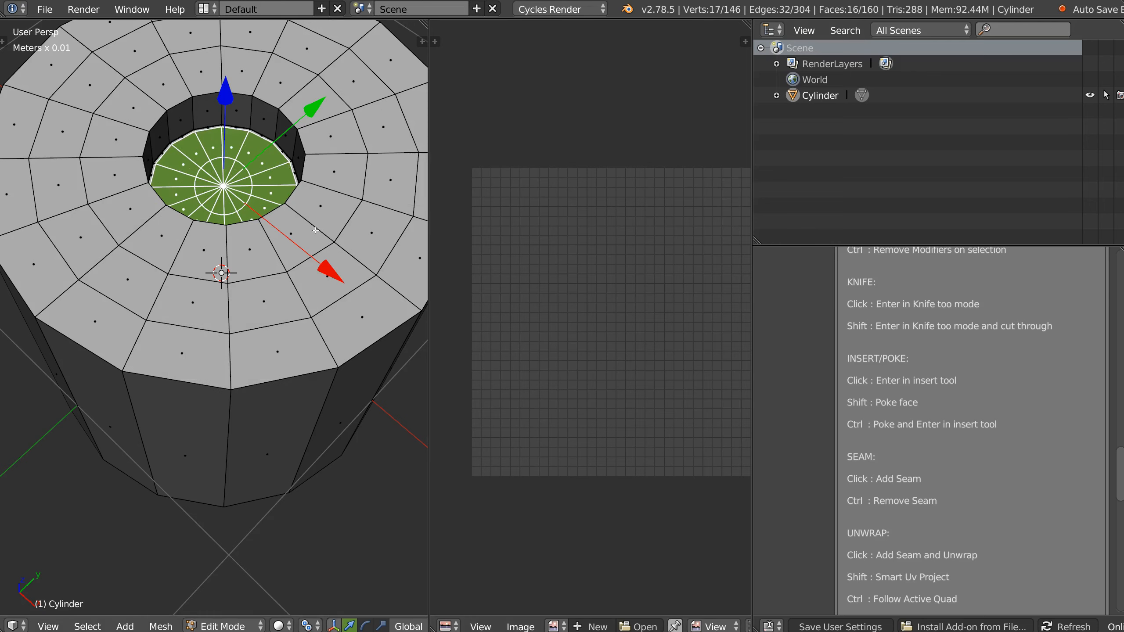
pyautogui.hotkey('ctrl', 'z')
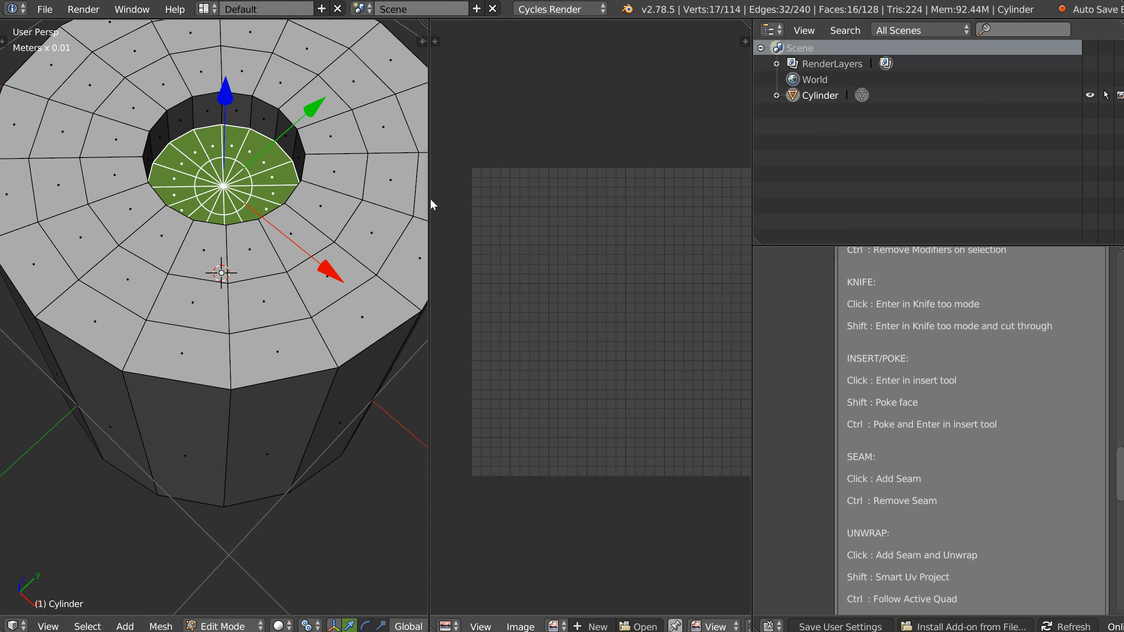
# - Join the UV editor's area into the 3D view, and frame the cylinder in the enlarged view
pyautogui.moveTo(426, 22); pyautogui.dragTo(478, 53)
pyautogui.scroll(-6, 482, 283)
pyautogui.keyDown('shift'); pyautogui.moveTo(481, 283); pyautogui.dragTo(356, 372, button='middle'); pyautogui.keyUp('shift')
pyautogui.moveTo(356, 372); pyautogui.dragTo(423, 272, button='middle')
pyautogui.scroll(3, 389, 288)
pyautogui.press('Tab')
pyautogui.press('Tab')
# - Add a horizontal loop cut around the cylinder's side and slide it close to the bottom edge
pyautogui.rightClick(428, 323)
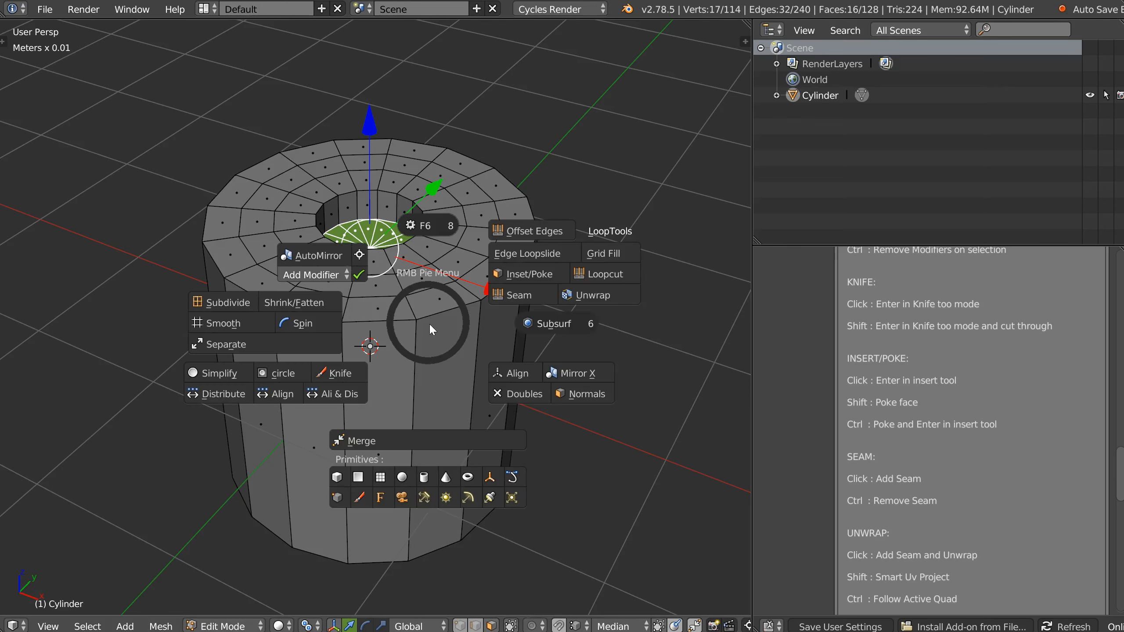
pyautogui.click(587, 273)
pyautogui.scroll(-2, 465, 310)
pyautogui.moveTo(430, 370); pyautogui.dragTo(415, 339, button='middle')
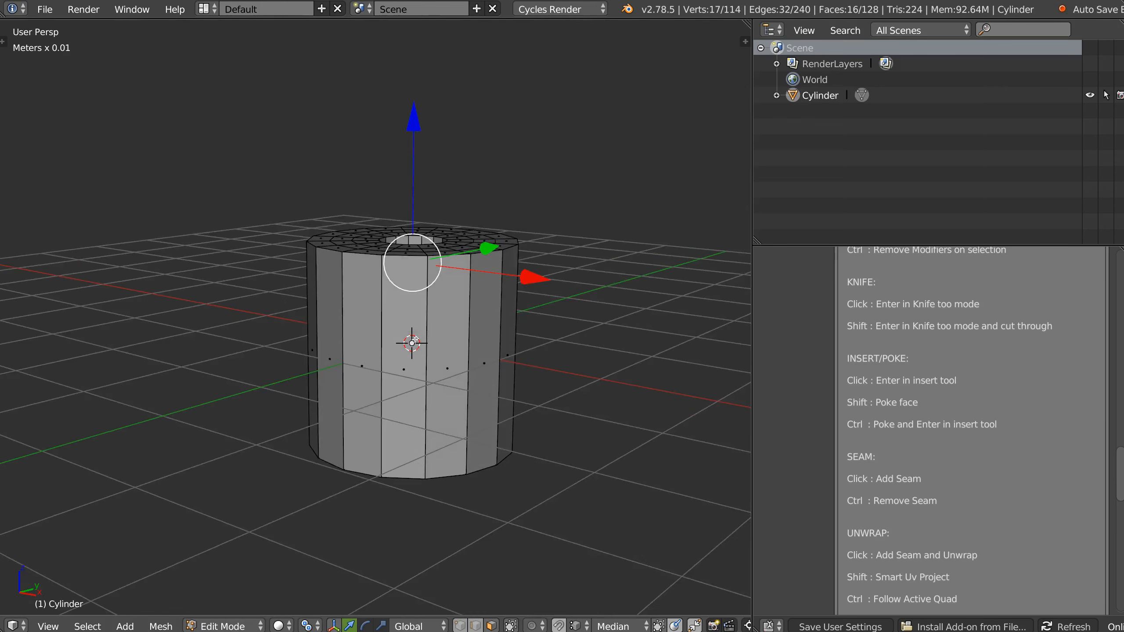
pyautogui.scroll(2, 416, 339)
pyautogui.rightClick(405, 306)
pyautogui.click(593, 252)
pyautogui.click(434, 296)
pyautogui.click(416, 315)
# - Add another horizontal loop cut around the cylinder's side and slide it close to the top edge
pyautogui.rightClick(417, 317)
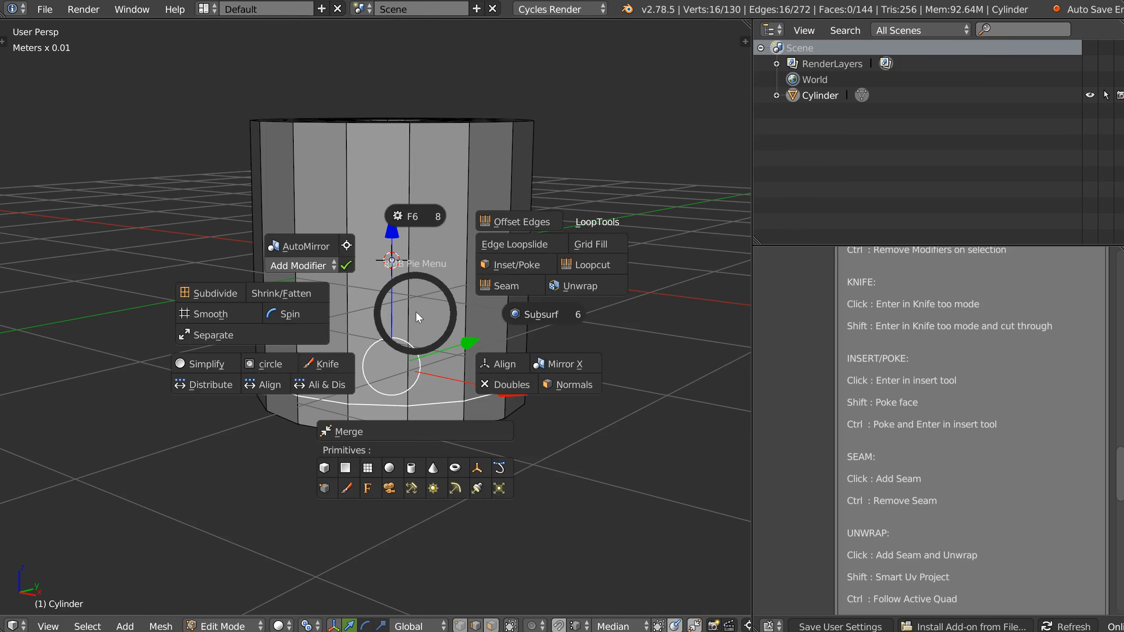
pyautogui.click(588, 264)
pyautogui.scroll(3, 472, 270)
pyautogui.scroll(-3, 468, 274)
pyautogui.click(445, 318)
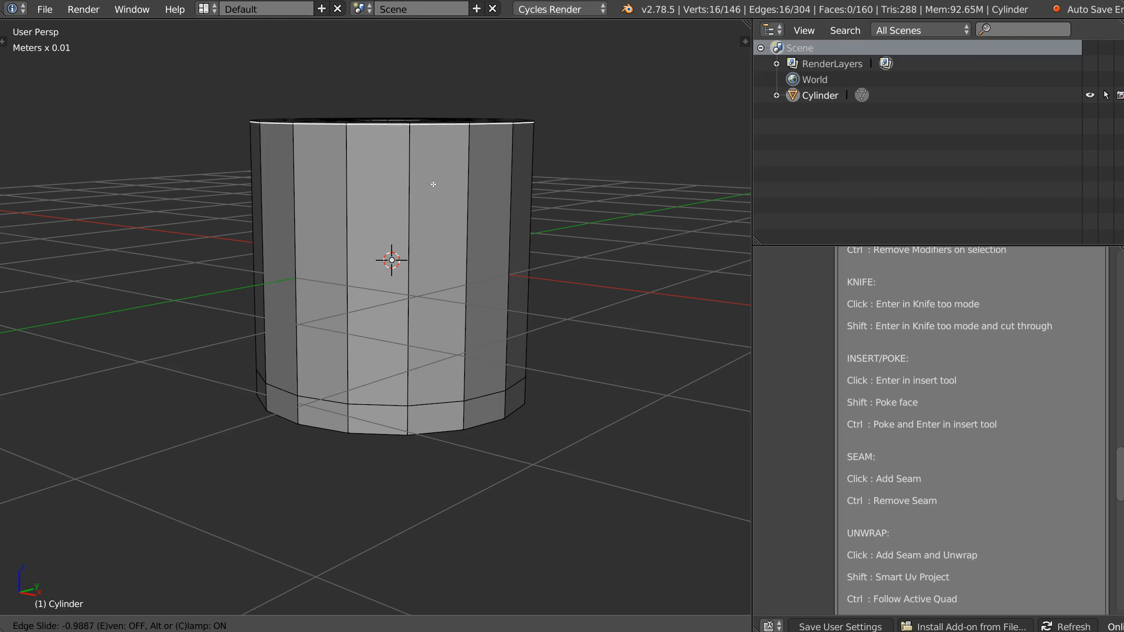
pyautogui.click(410, 279)
# - Start repeated loop cutting and add two horizontal loops at once on the upper half of the cylinder's side
pyautogui.rightClick(407, 279)
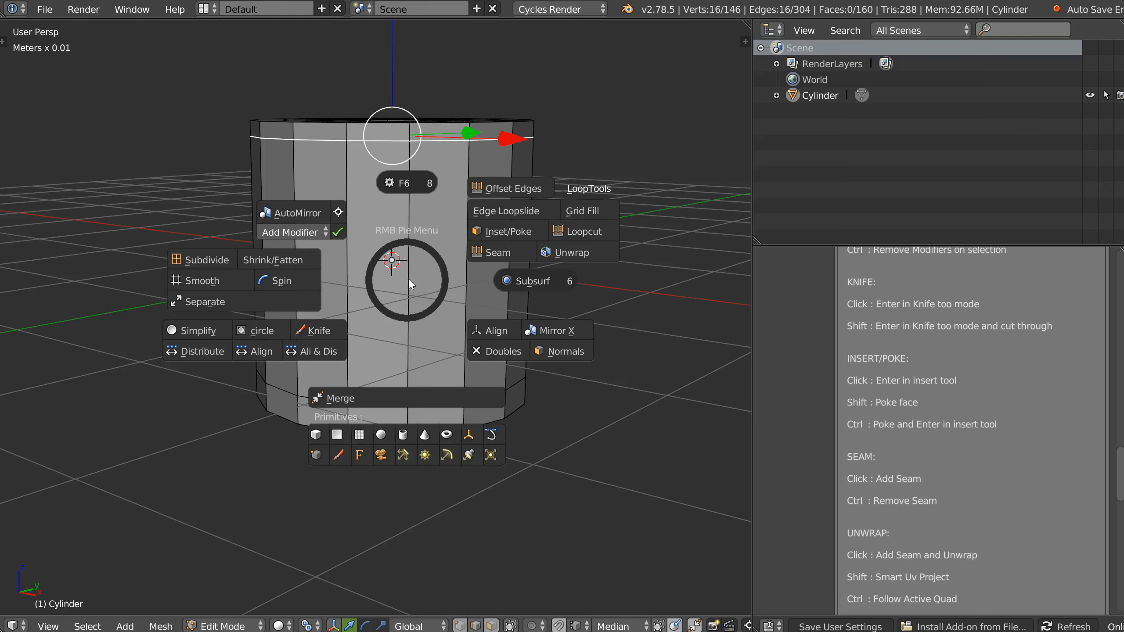
pyautogui.click(577, 232)
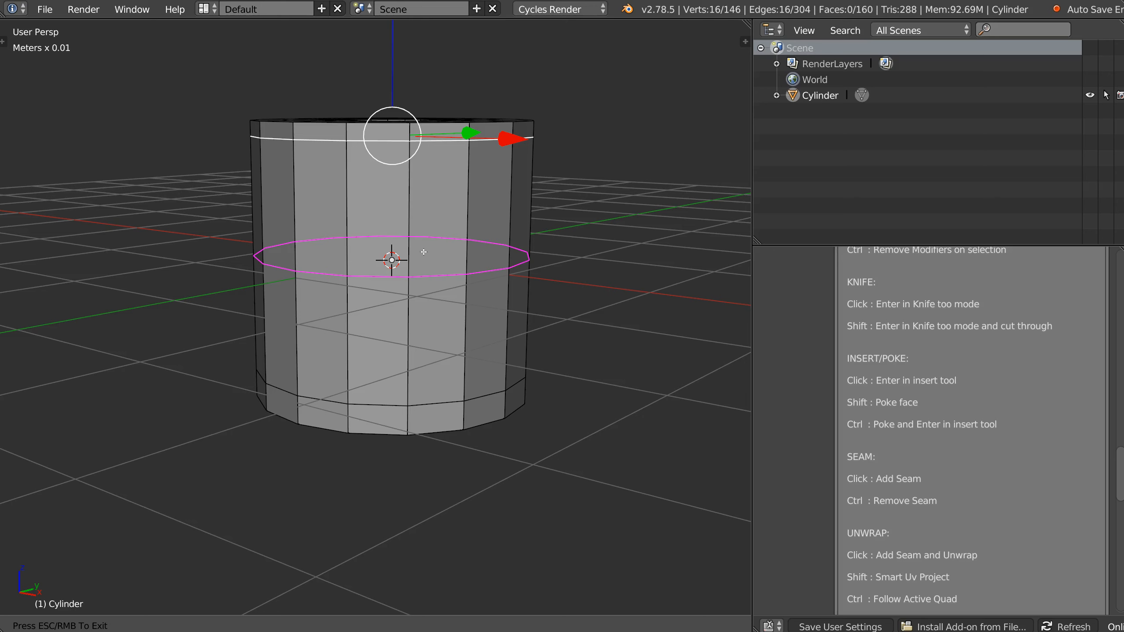
pyautogui.scroll(1, 389, 258)
pyautogui.click(389, 259)
pyautogui.click(389, 258)
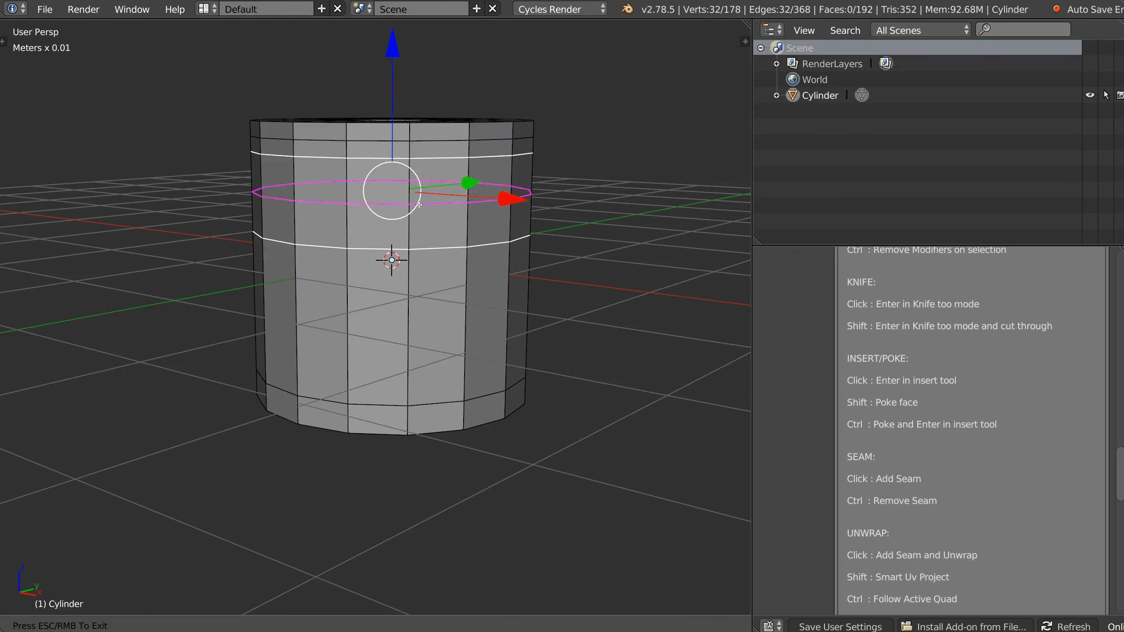
# - Add a horizontal loop near the cylinder's base and two vertical loops close to the edges of one front face
pyautogui.click(414, 347)
pyautogui.click(414, 394)
pyautogui.click(435, 251)
pyautogui.click(415, 248)
pyautogui.click(449, 242)
pyautogui.click(449, 253)
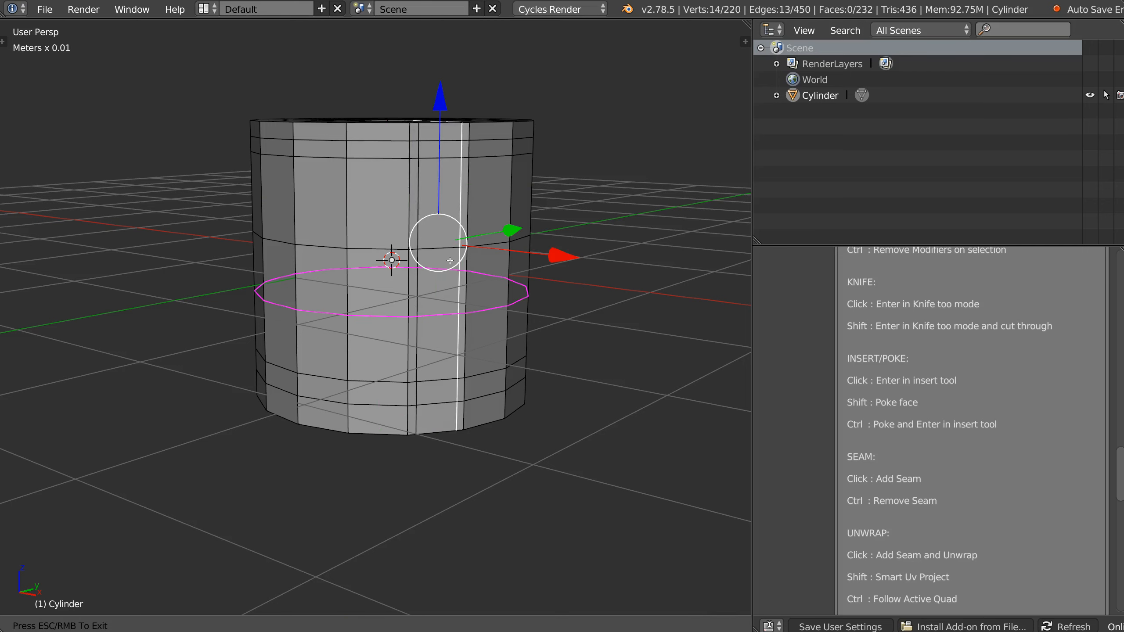
# - Add two more horizontal loops, one low on the cylinder and one around its middle, and end loop cutting
pyautogui.click(361, 363)
pyautogui.click(358, 377)
pyautogui.click(348, 261)
pyautogui.click(367, 266)
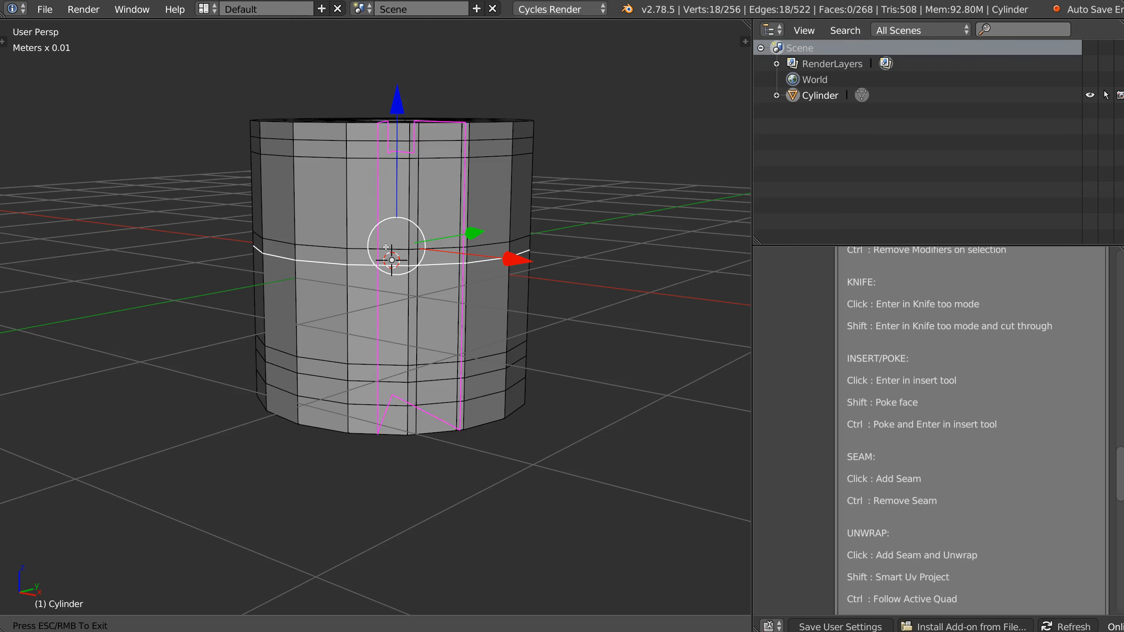
pyautogui.rightClick(394, 292)
# - Select the added horizontal and vertical edge loops except the lower middle one, and dissolve them
pyautogui.moveTo(393, 292); pyautogui.dragTo(411, 318, button='middle')
pyautogui.rightClick(411, 318)
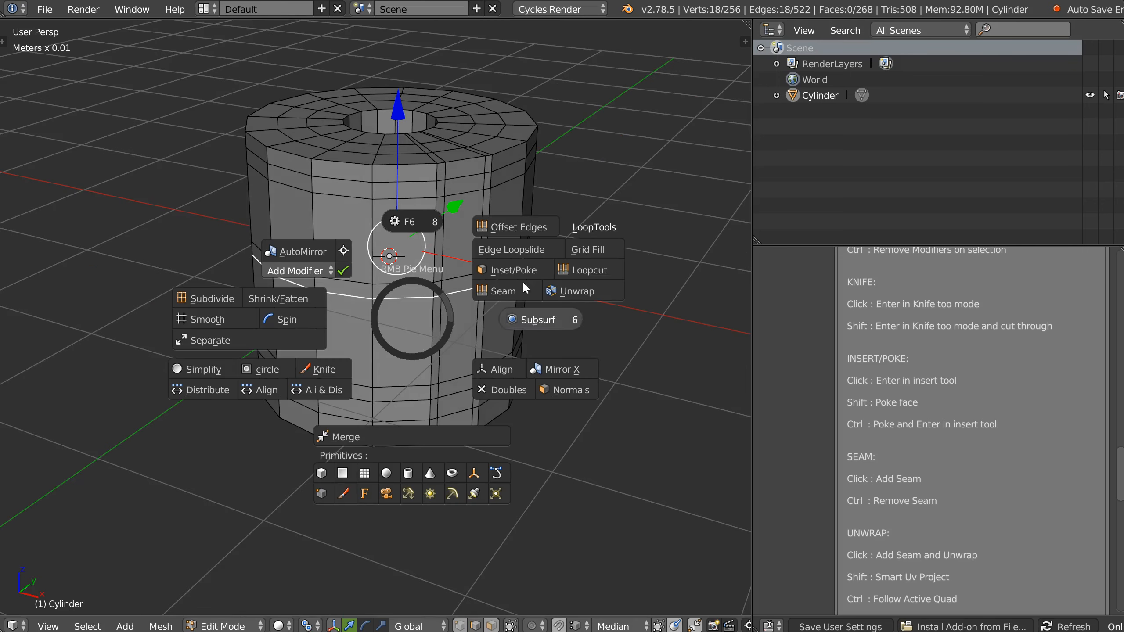
pyautogui.click(509, 252)
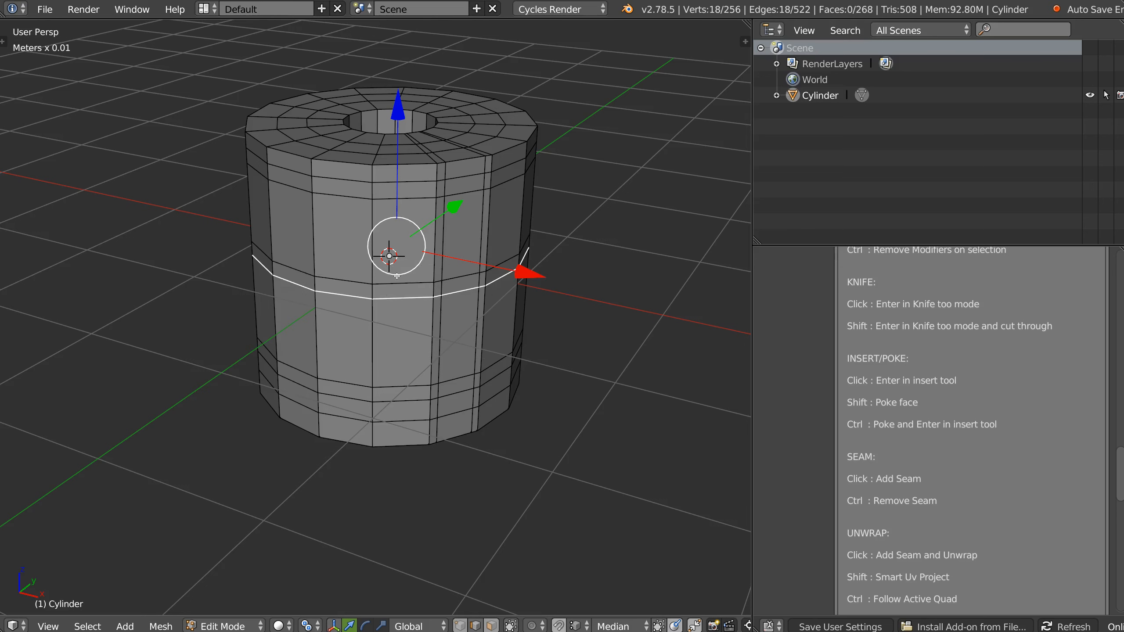
pyautogui.keyDown('alt'); pyautogui.keyDown('shift'); pyautogui.click(392, 385); pyautogui.keyUp('shift'); pyautogui.keyUp('alt')
pyautogui.keyDown('alt'); pyautogui.keyDown('shift'); pyautogui.click(388, 404); pyautogui.keyUp('shift'); pyautogui.keyUp('alt')
pyautogui.keyDown('alt'); pyautogui.keyDown('shift'); pyautogui.click(391, 421); pyautogui.keyUp('shift'); pyautogui.keyUp('alt')
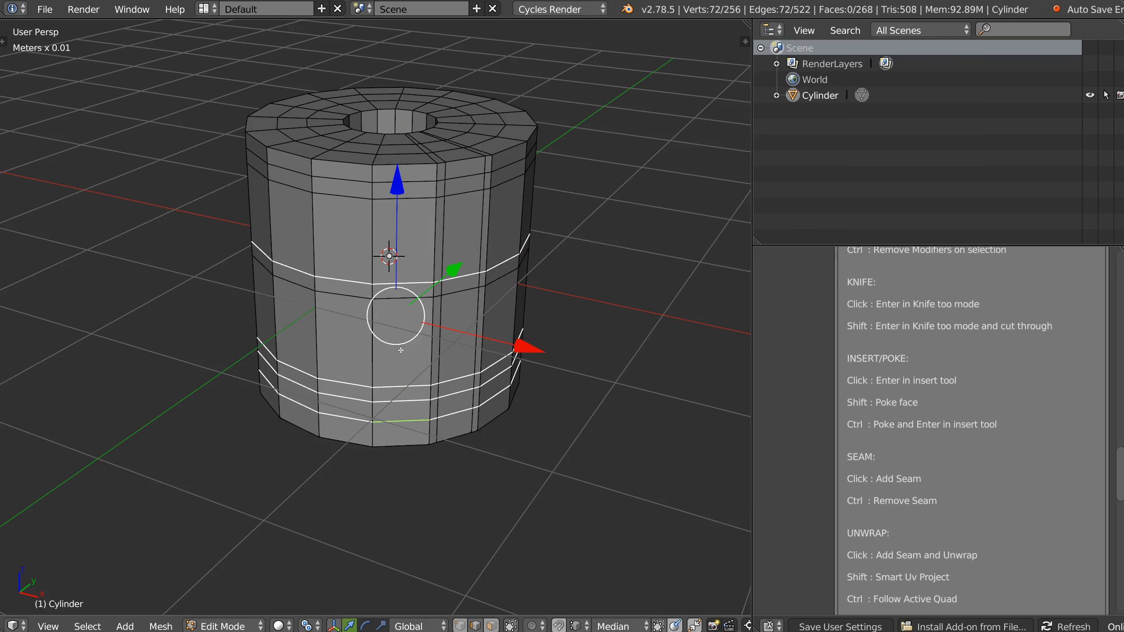
pyautogui.keyDown('alt'); pyautogui.keyDown('shift'); pyautogui.click(426, 197); pyautogui.keyUp('shift'); pyautogui.keyUp('alt')
pyautogui.keyDown('alt'); pyautogui.keyDown('shift'); pyautogui.click(420, 181); pyautogui.keyUp('shift'); pyautogui.keyUp('alt')
pyautogui.keyDown('alt'); pyautogui.keyDown('shift'); pyautogui.click(444, 250); pyautogui.keyUp('shift'); pyautogui.keyUp('alt')
pyautogui.keyDown('alt'); pyautogui.keyDown('shift'); pyautogui.click(470, 263); pyautogui.keyUp('shift'); pyautogui.keyUp('alt')
pyautogui.hotkey('ctrl', 'x')
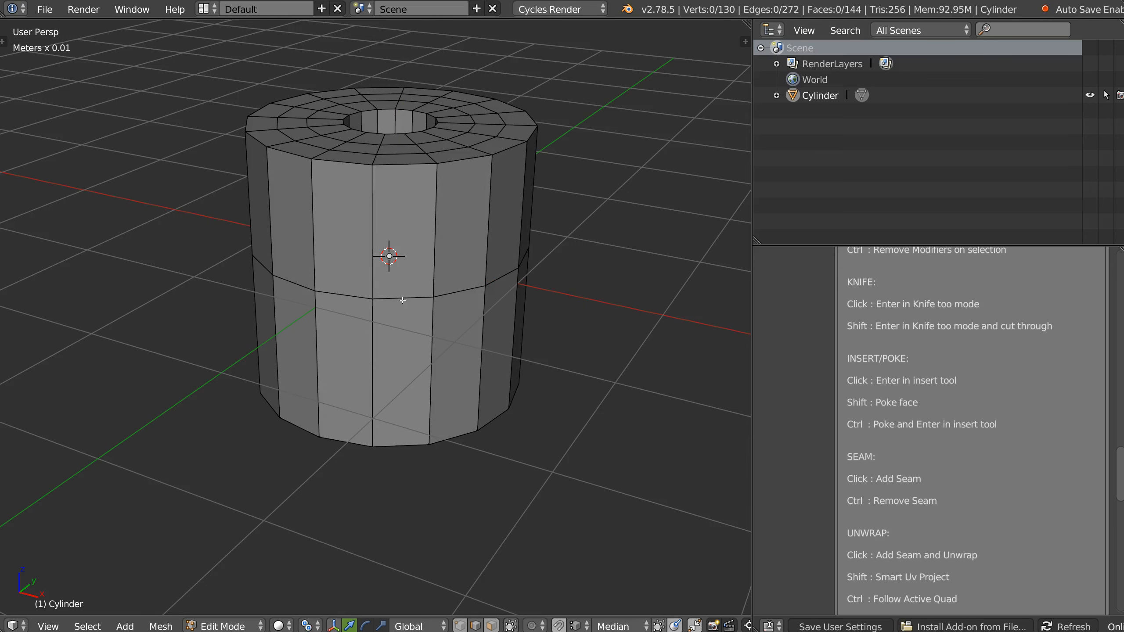
# - Select the cylinder's middle edge loop and apply Edge Loopslide with even and flipped sliding enabled
pyautogui.keyDown('alt'); pyautogui.click(402, 300); pyautogui.keyUp('alt')
pyautogui.rightClick(411, 299)
pyautogui.click(513, 229)
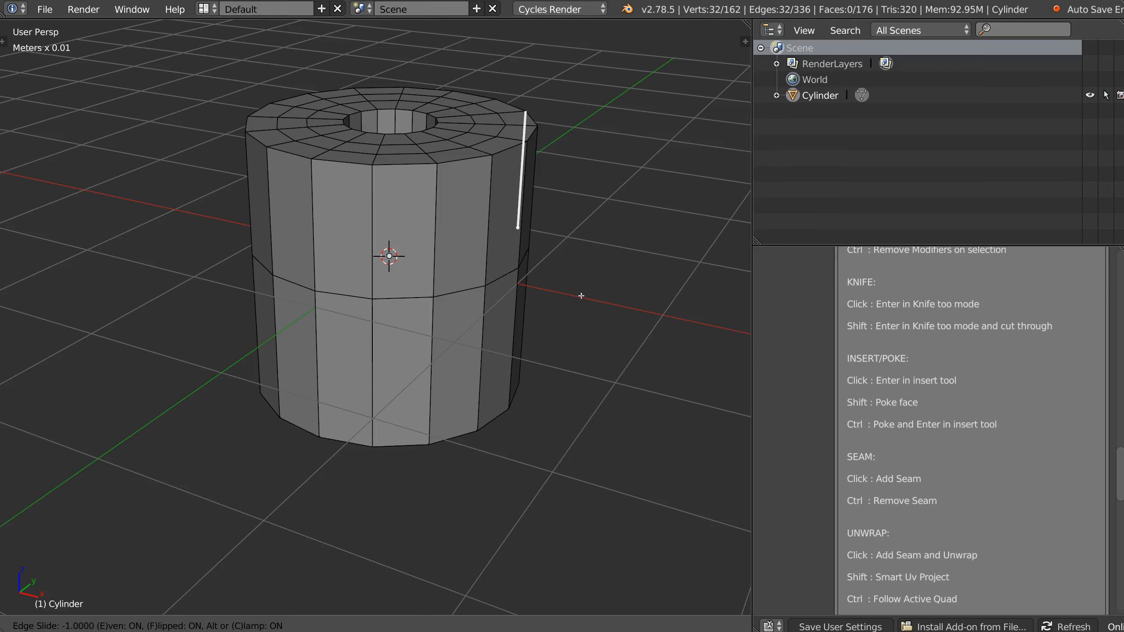
pyautogui.click(572, 266)
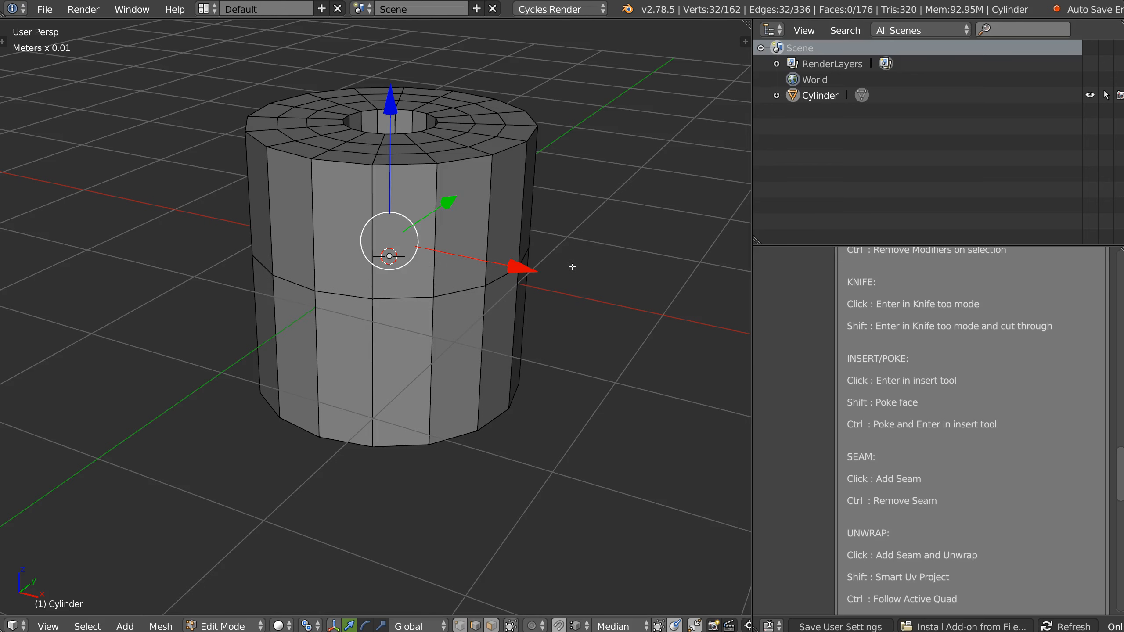
# - Select the middle edge loop again and apply Edge Loopslide two more times with even sliding off
pyautogui.keyDown('alt'); pyautogui.click(444, 296); pyautogui.keyUp('alt')
pyautogui.rightClick(448, 300)
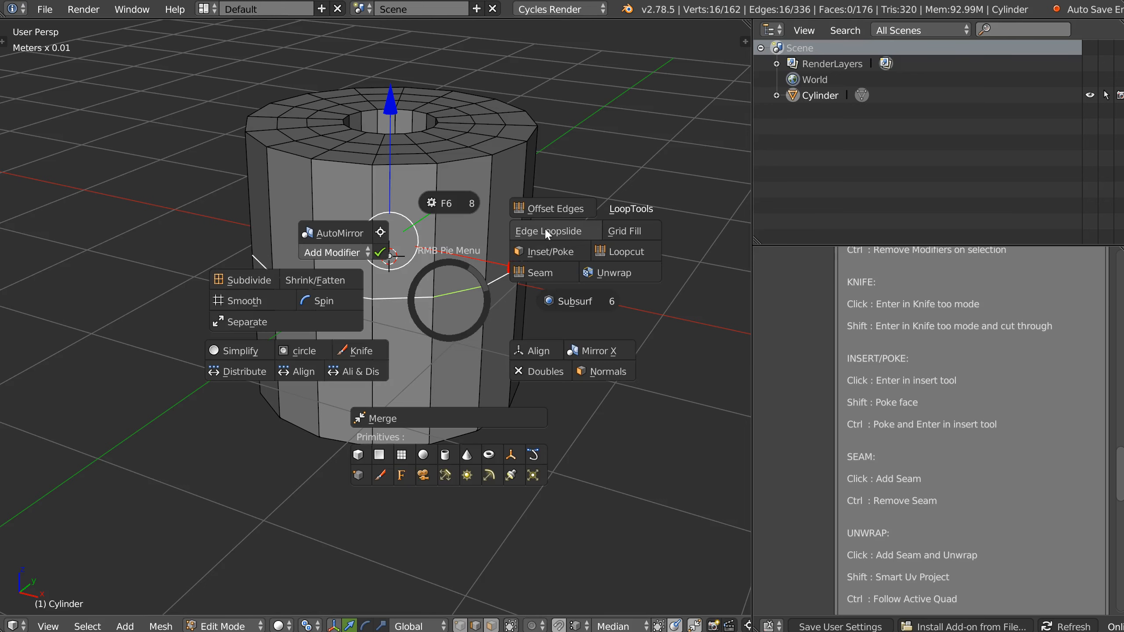
pyautogui.click(541, 230)
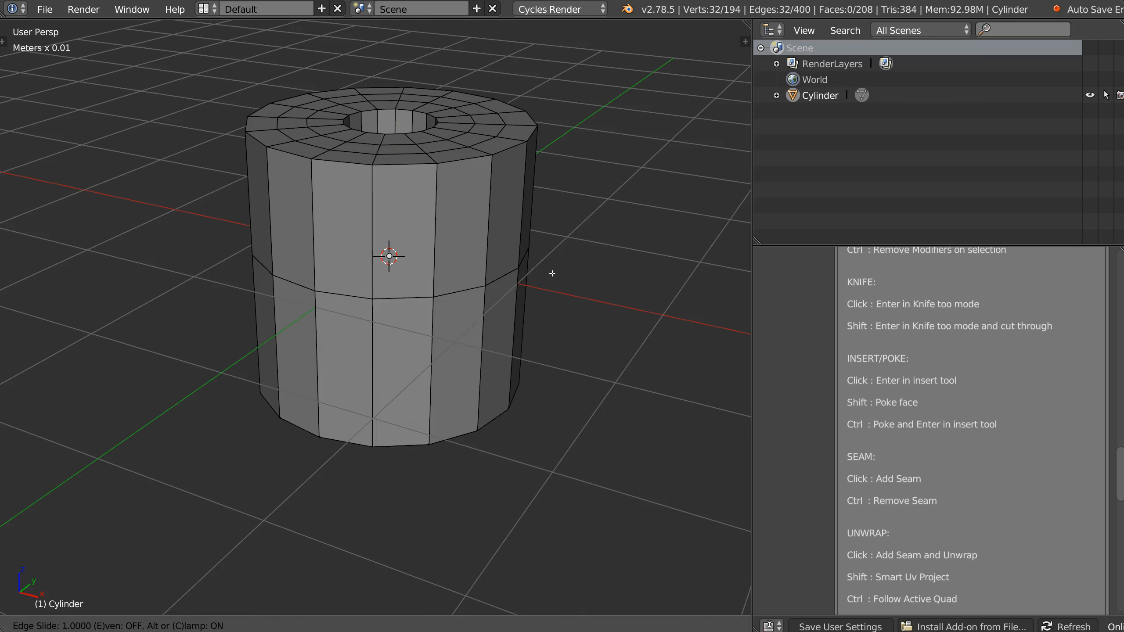
pyautogui.click(451, 282)
pyautogui.moveTo(491, 293); pyautogui.dragTo(471, 276, button='middle')
pyautogui.keyDown('alt'); pyautogui.click(432, 279); pyautogui.keyUp('alt')
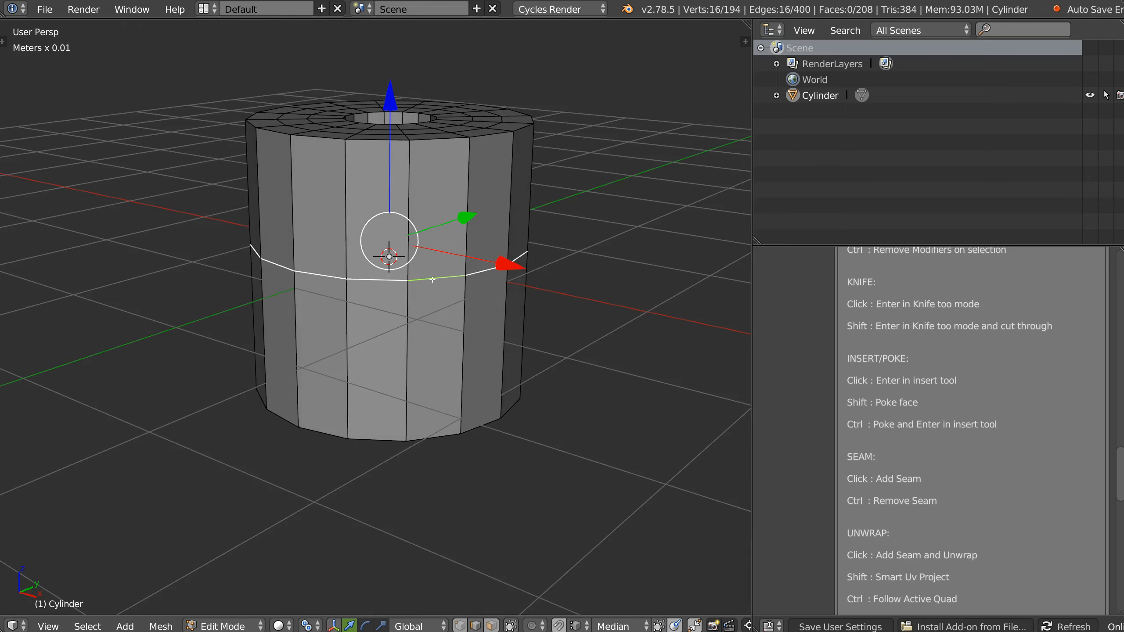
pyautogui.rightClick(436, 287)
pyautogui.click(533, 224)
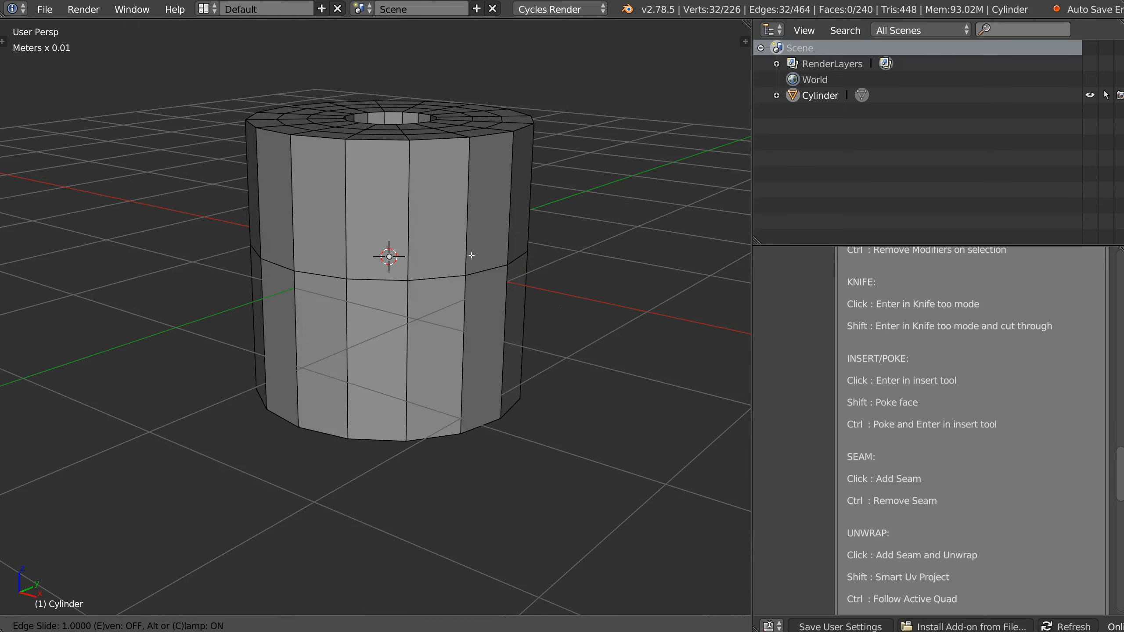
pyautogui.click(460, 267)
# - Leave Edit Mode, delete the existing cylinder and add a new cylinder primitive in its place
pyautogui.moveTo(460, 266)
pyautogui.mouseDown(button='middle')
pyautogui.moveTo(425, 380)
pyautogui.moveTo(378, 330)
pyautogui.moveTo(376, 318)
pyautogui.moveTo(406, 319)
pyautogui.mouseUp(button='middle')
pyautogui.press('z')
pyautogui.press('Tab')
pyautogui.press('z')
pyautogui.click(397, 314)
pyautogui.press('x')
pyautogui.click(382, 314)
pyautogui.rightClick(391, 300)
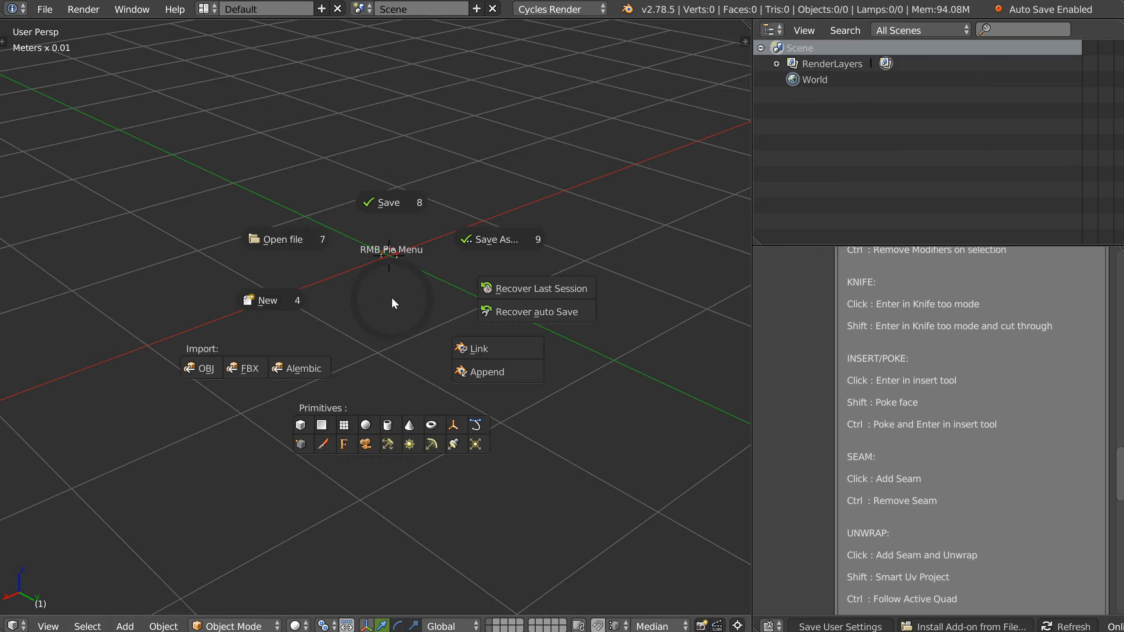
pyautogui.click(387, 426)
# - Add one centred horizontal edge loop around the new cylinder's side
pyautogui.hotkey('ctrl', 'r')
pyautogui.click(431, 315)
pyautogui.rightClick(432, 315)
# - Try Edge Loopslide on the middle loop, placing one new loop closely above and below it, and undo it
pyautogui.rightClick(415, 320)
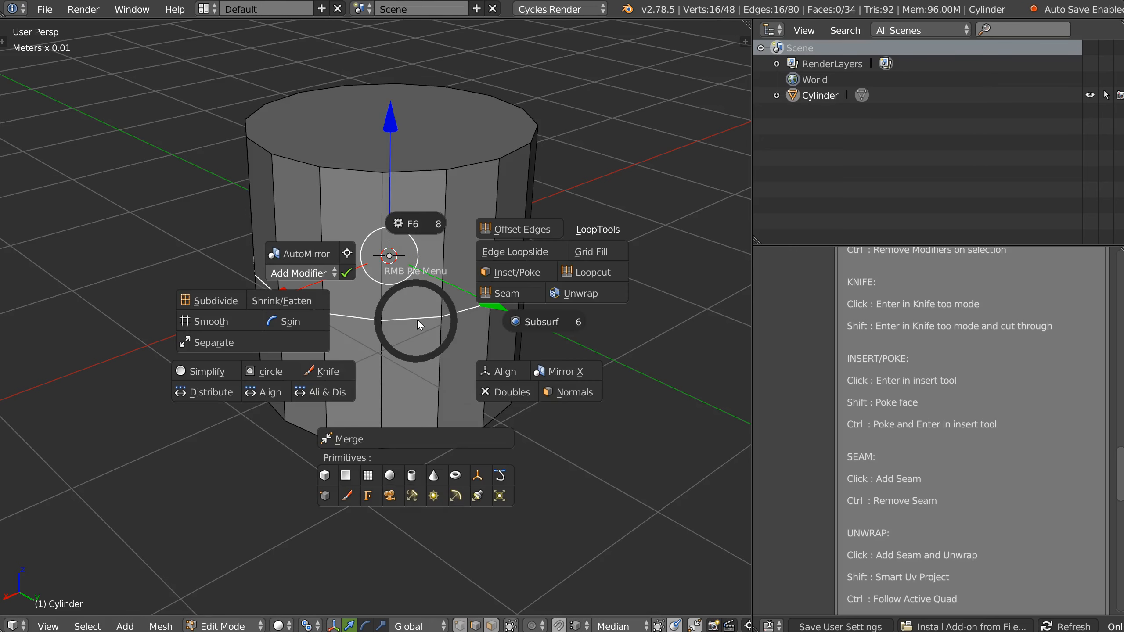
pyautogui.click(506, 253)
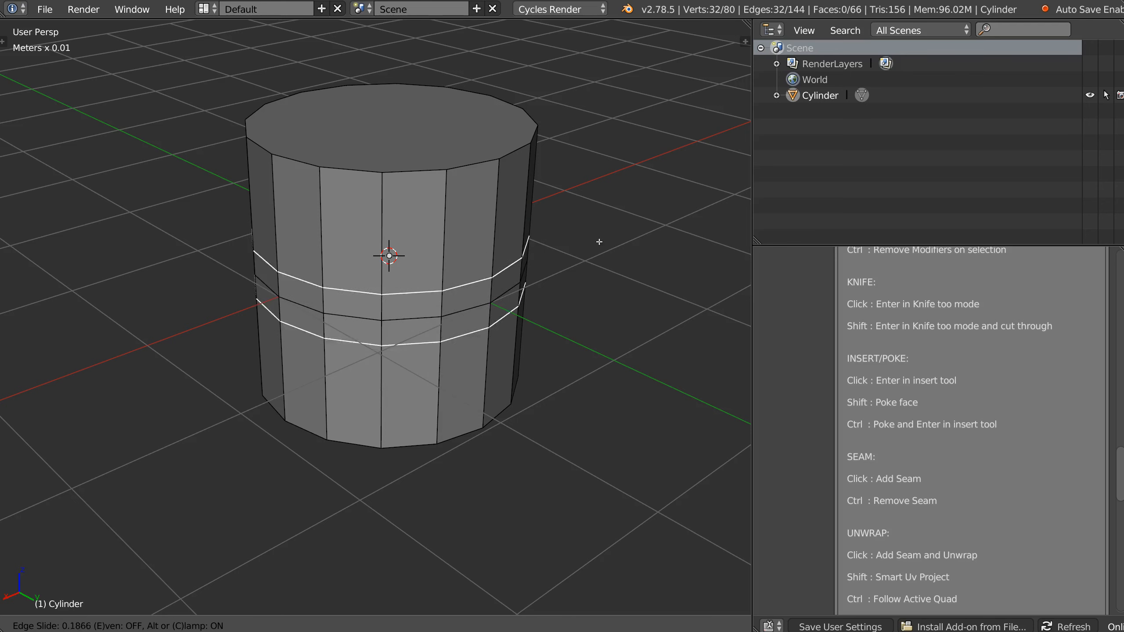
pyautogui.click(449, 324)
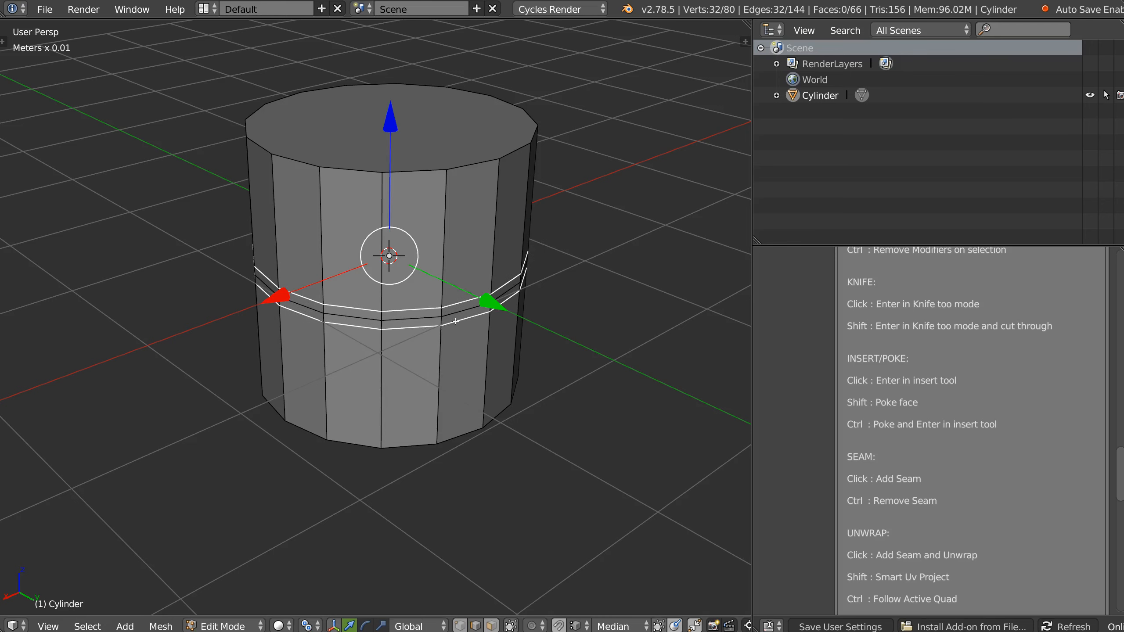
pyautogui.hotkey('ctrl', 'z')
pyautogui.rightClick(421, 315)
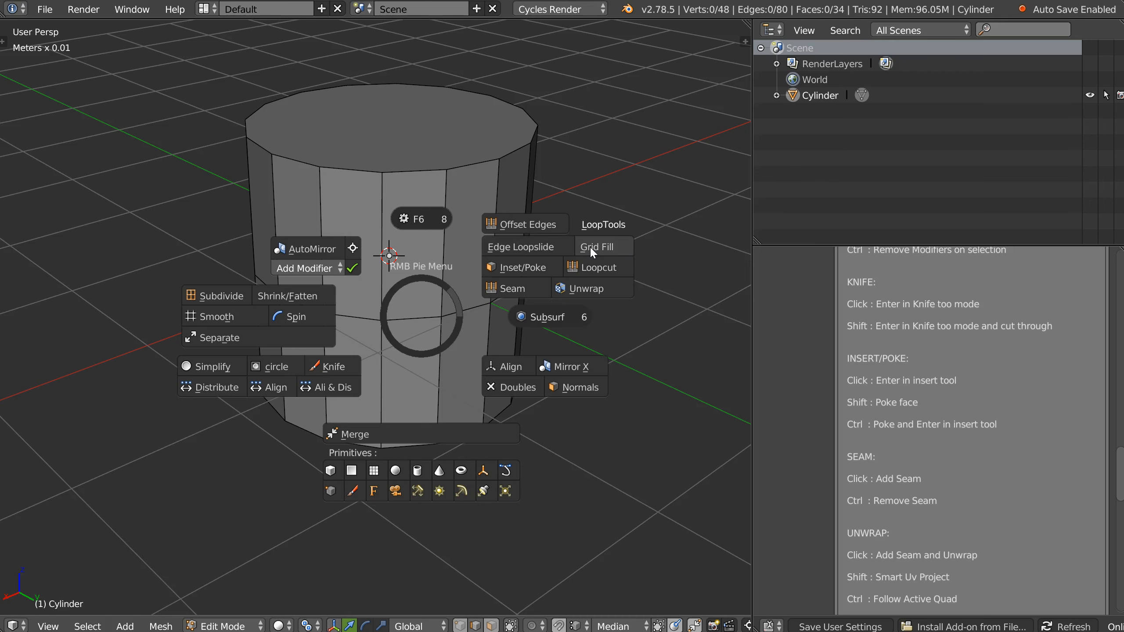
pyautogui.press('Escape')
# - Switch to face selection, select the cylinder's top cap face and delete it
pyautogui.moveTo(395, 153); pyautogui.dragTo(392, 196, button='middle')
pyautogui.press('Tab')
pyautogui.click(423, 175)
pyautogui.click(390, 149)
pyautogui.keyDown('shift'); pyautogui.scroll(8, 391, 148); pyautogui.keyUp('shift')
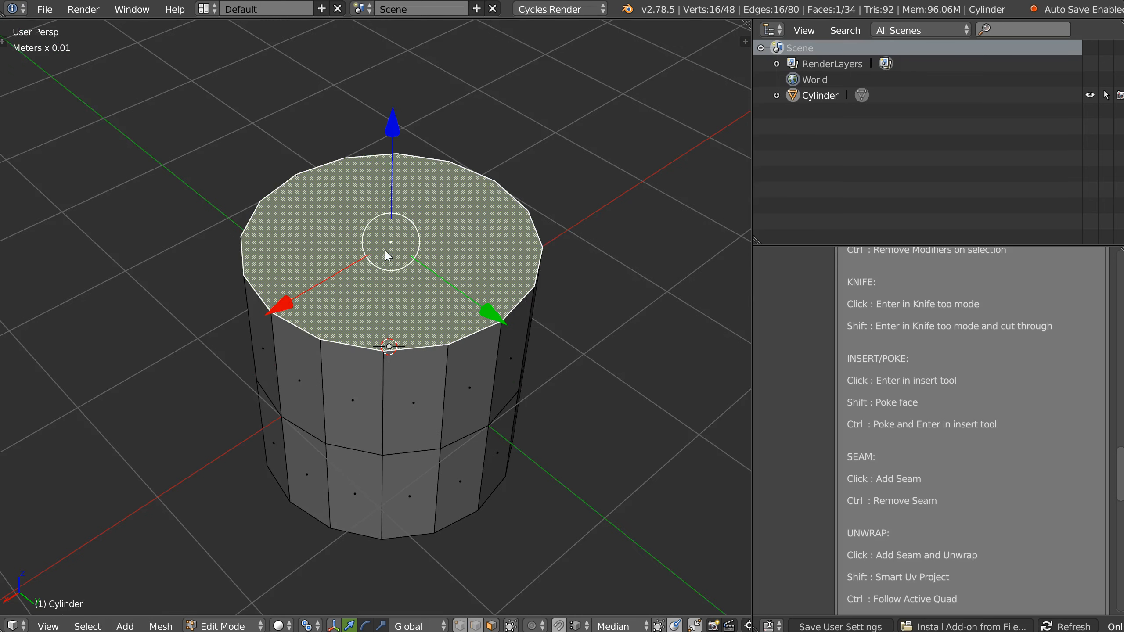
pyautogui.press('x')
# - Select the open top edge loop and close it with Grid Fill using an offset of 1
pyautogui.press('Tab')
pyautogui.click(422, 332)
pyautogui.keyDown('alt'); pyautogui.click(419, 350); pyautogui.keyUp('alt')
pyautogui.rightClick(414, 341)
pyautogui.click(586, 277)
pyautogui.moveTo(462, 296); pyautogui.dragTo(508, 296)
pyautogui.press('o')
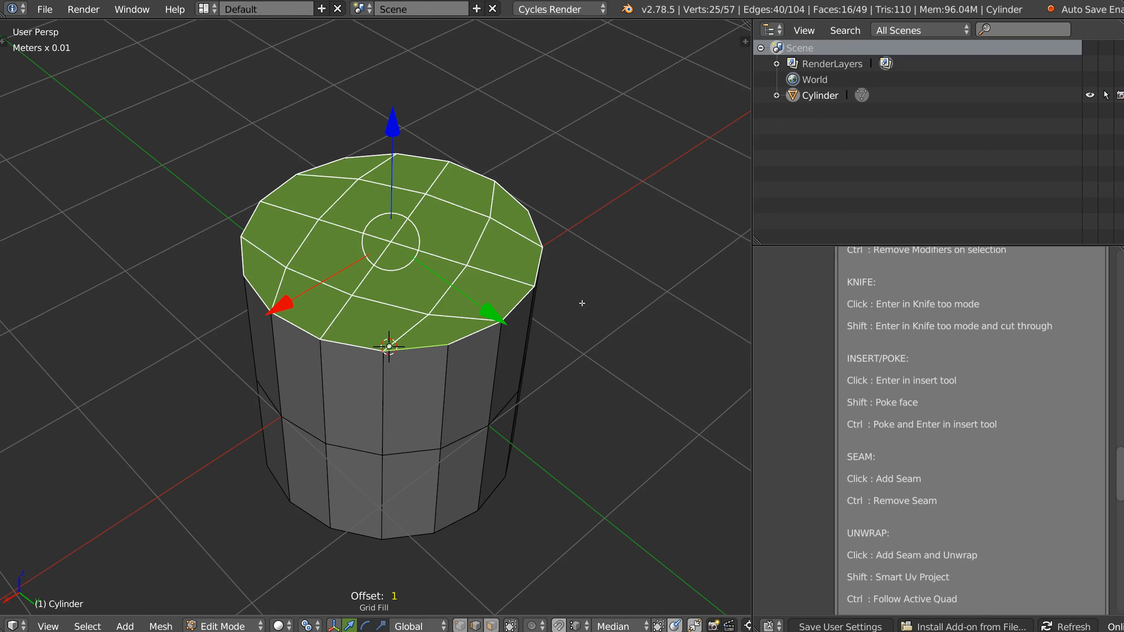
# - Inset the grid-filled top faces by about 0.1 and scale them down to about half size
pyautogui.moveTo(597, 300); pyautogui.dragTo(488, 305, button='middle')
pyautogui.rightClick(499, 304)
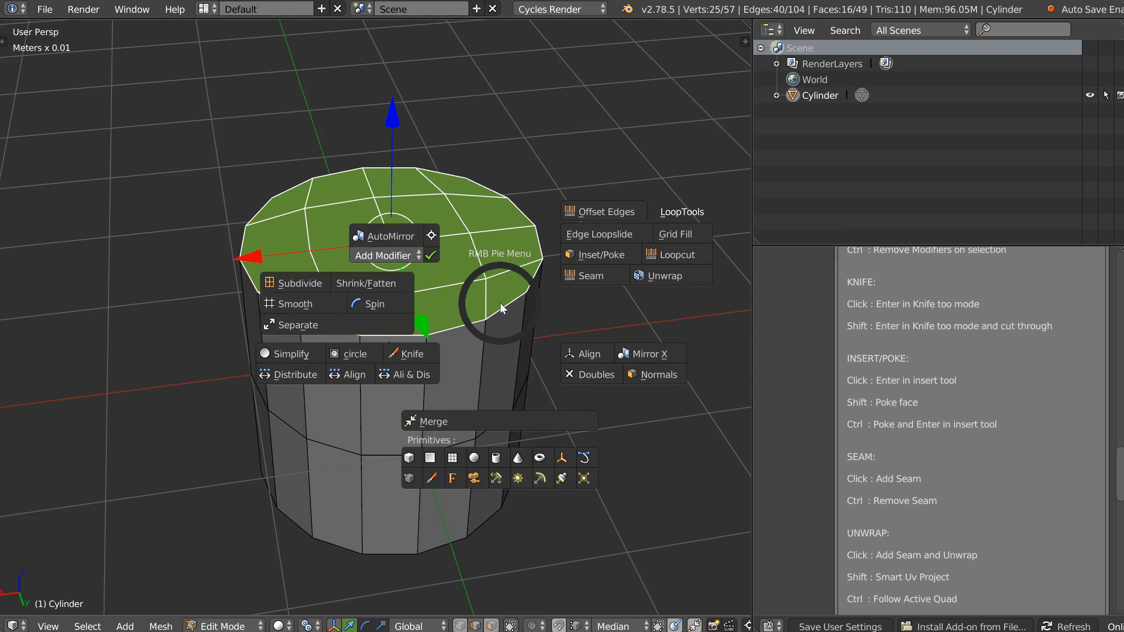
pyautogui.click(611, 258)
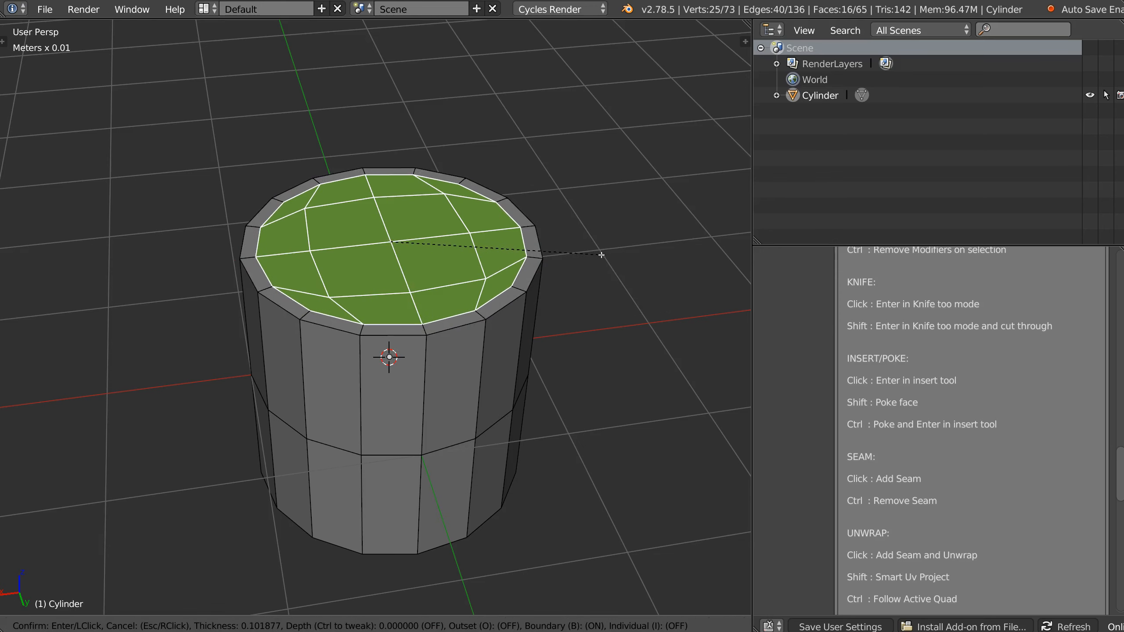
pyautogui.click(601, 256)
pyautogui.press('s')
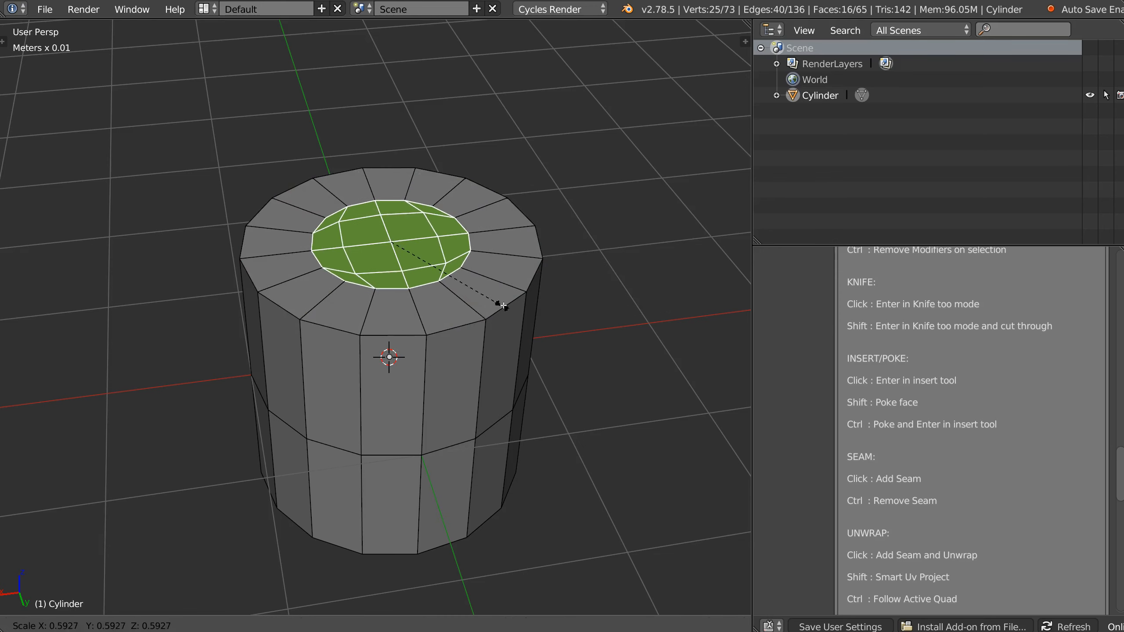
pyautogui.click(474, 309)
# - Add two loop cuts on the ring around the top grid, one centred and one close to the outer edge
pyautogui.rightClick(468, 303)
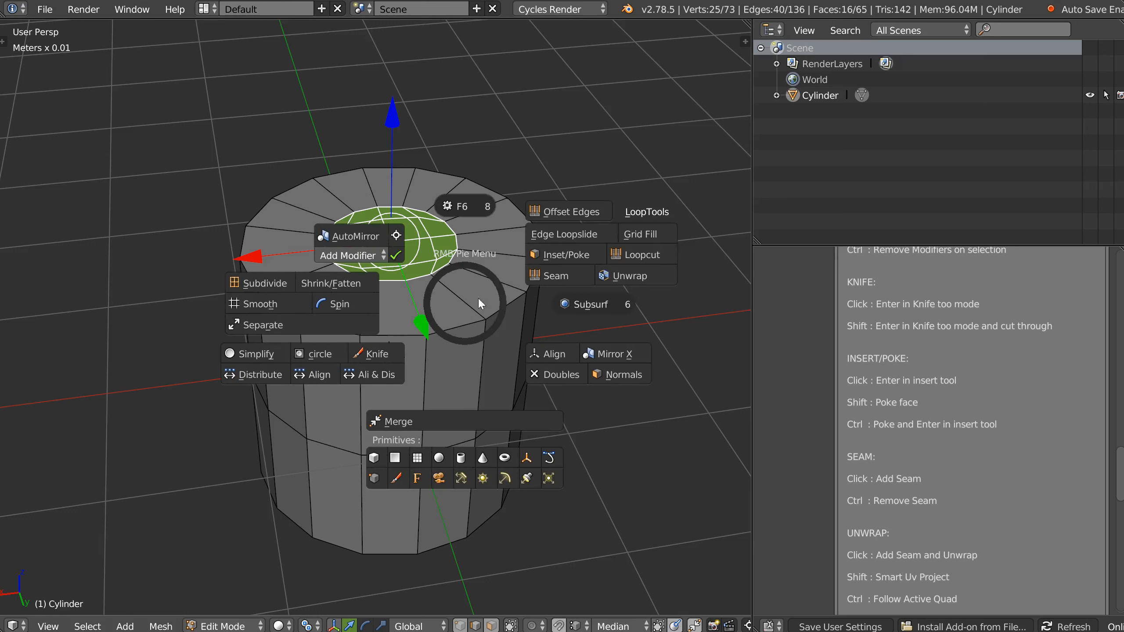
pyautogui.click(644, 254)
pyautogui.click(501, 286)
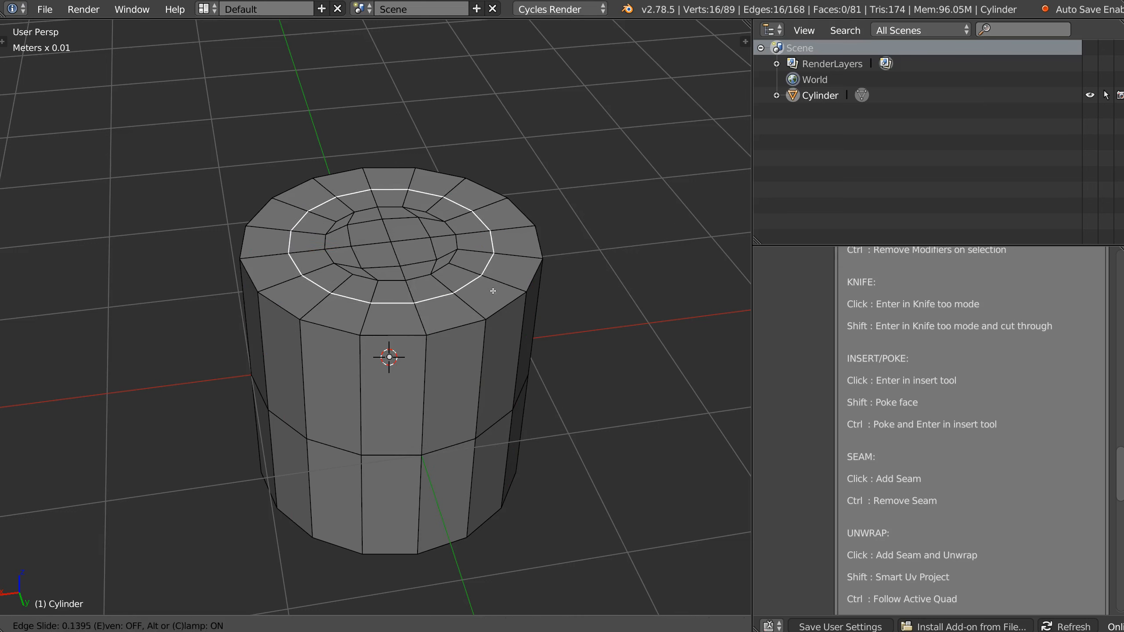
pyautogui.rightClick(494, 291)
pyautogui.rightClick(491, 287)
pyautogui.click(657, 251)
pyautogui.click(495, 281)
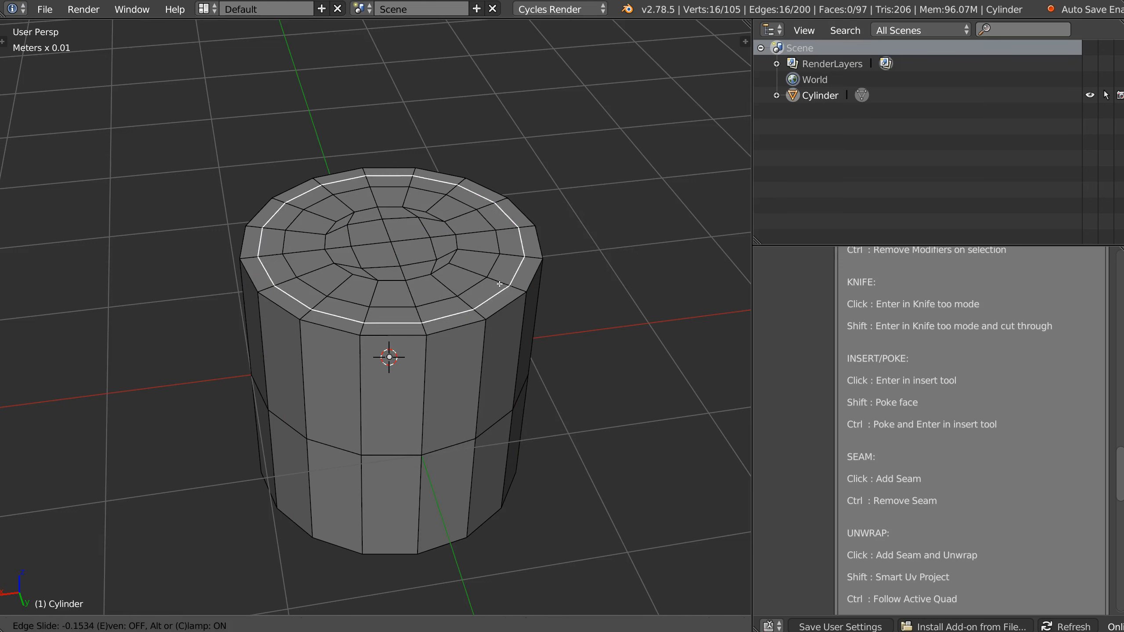
pyautogui.click(515, 292)
# - Add three horizontal loops on the upper side, one near the top edge and two centred cuts, and end loop cutting
pyautogui.click(483, 335)
pyautogui.click(484, 285)
pyautogui.click(479, 405)
pyautogui.rightClick(479, 423)
pyautogui.click(482, 411)
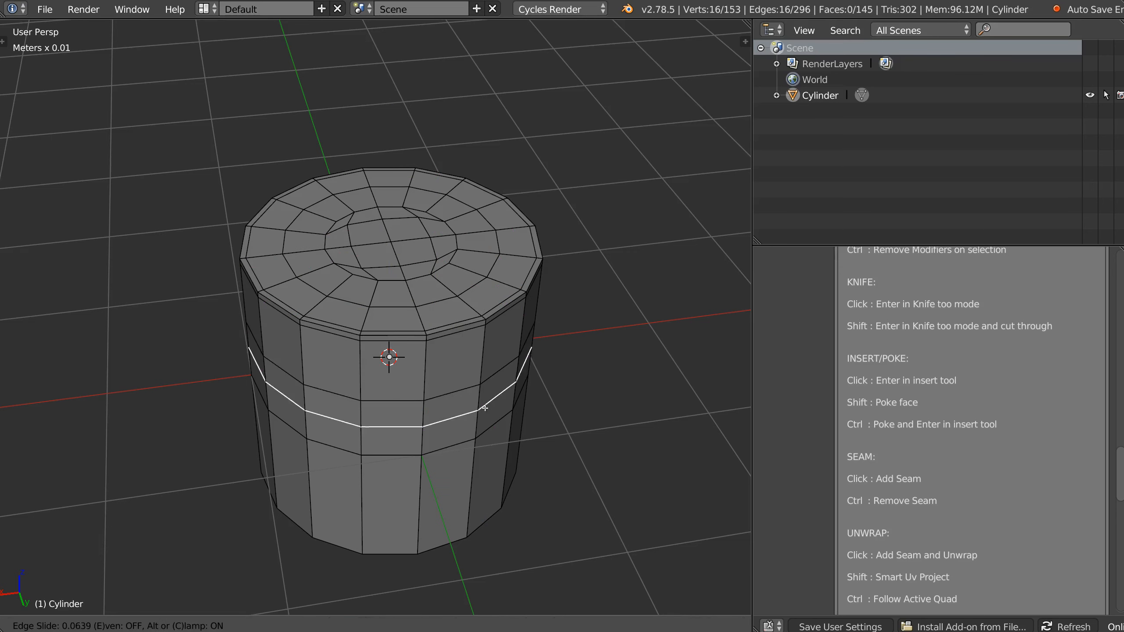
pyautogui.rightClick(492, 386)
pyautogui.rightClick(494, 384)
# - Select the cylinder's outer top edge loop, convert it to the enclosed cap faces and delete them
pyautogui.scroll(-1, 443, 309)
pyautogui.moveTo(442, 309); pyautogui.dragTo(438, 342, button='middle')
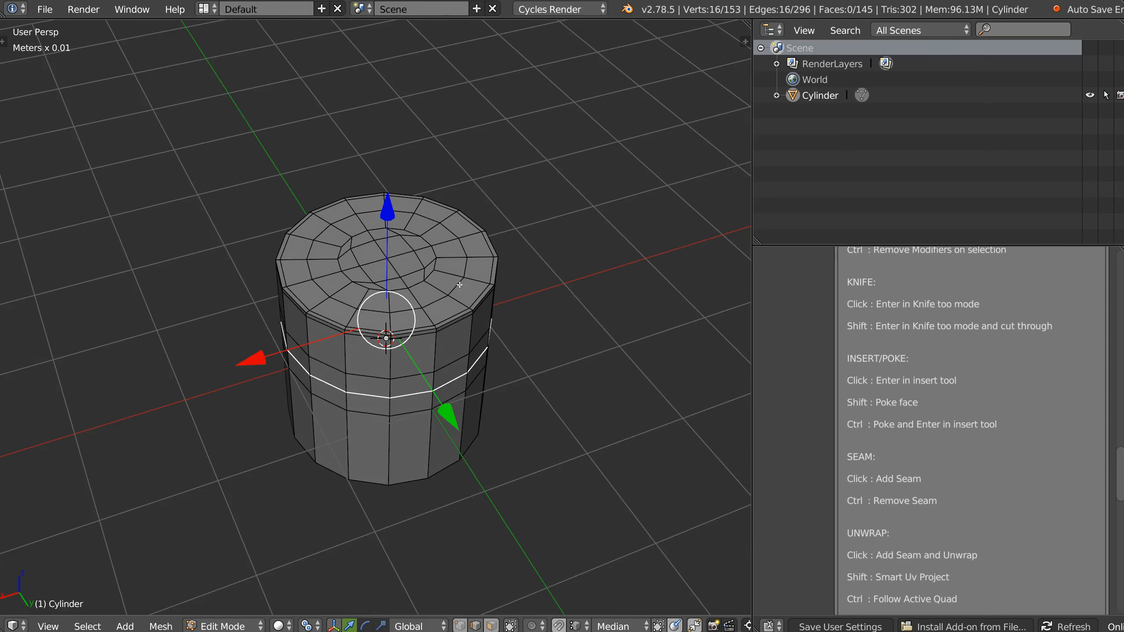
pyautogui.rightClick(438, 342)
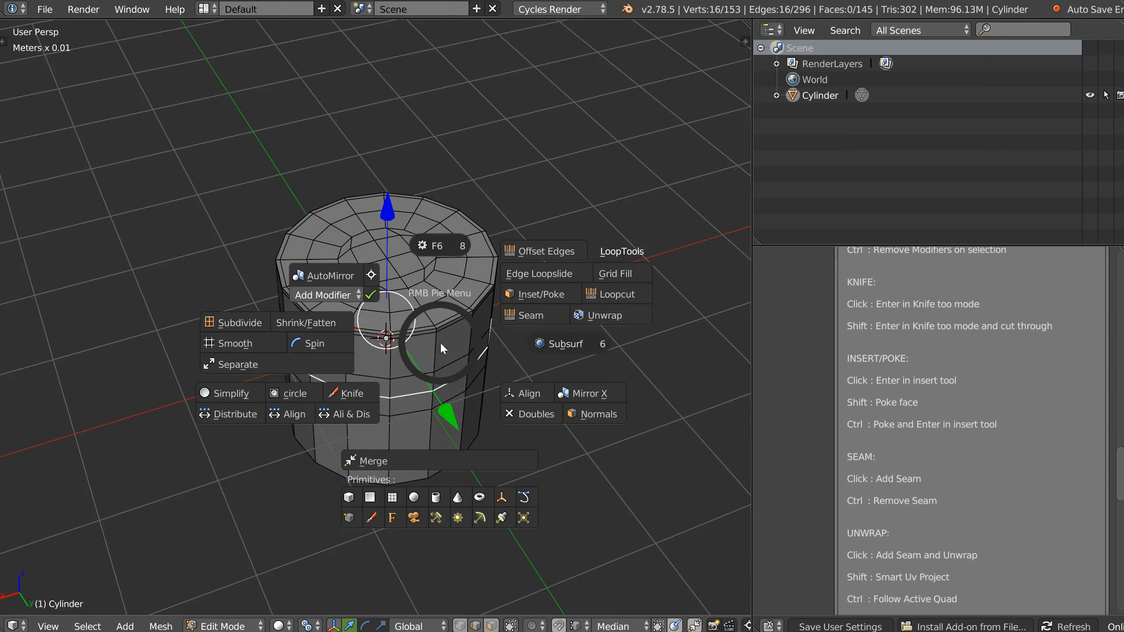
pyautogui.rightClick(468, 302)
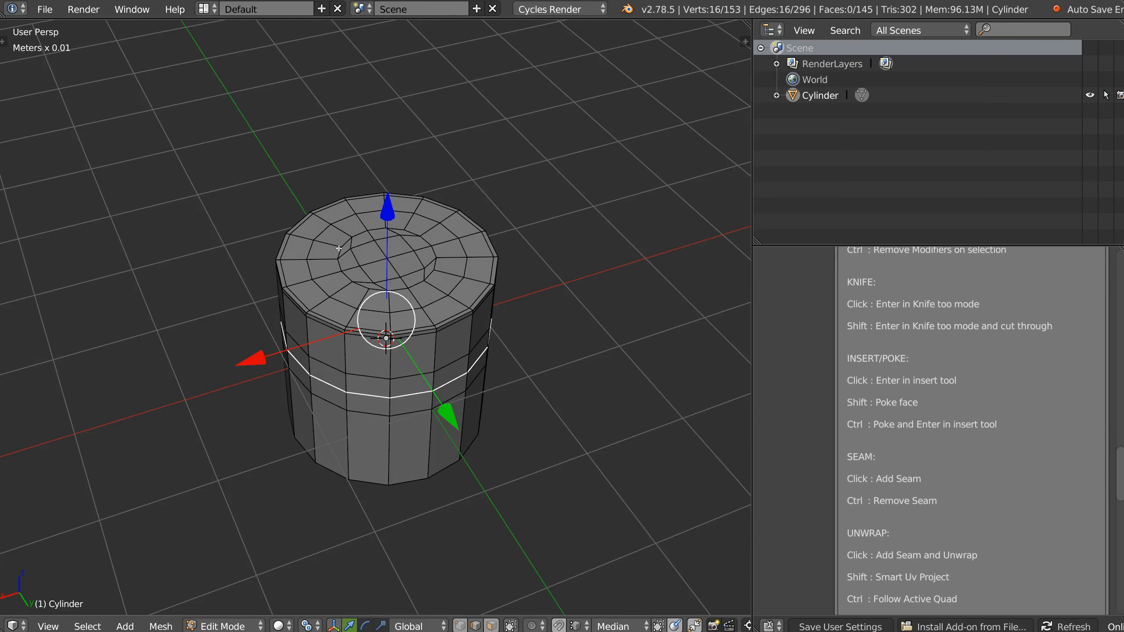
pyautogui.keyDown('alt'); pyautogui.click(318, 321); pyautogui.keyUp('alt')
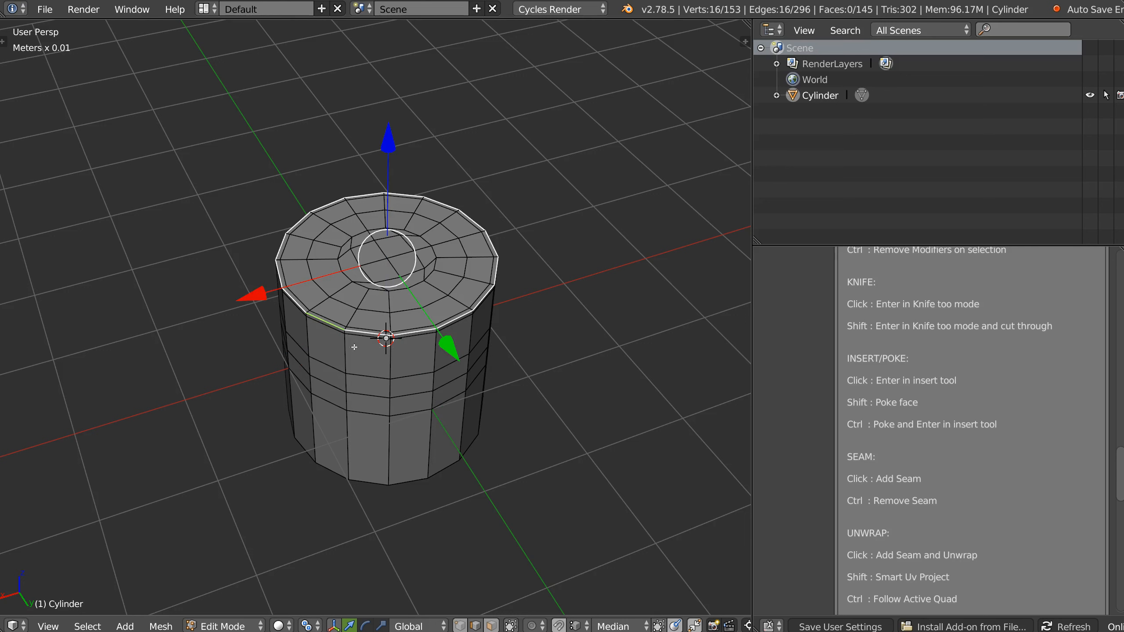
pyautogui.rightClick(395, 331)
pyautogui.click(299, 270)
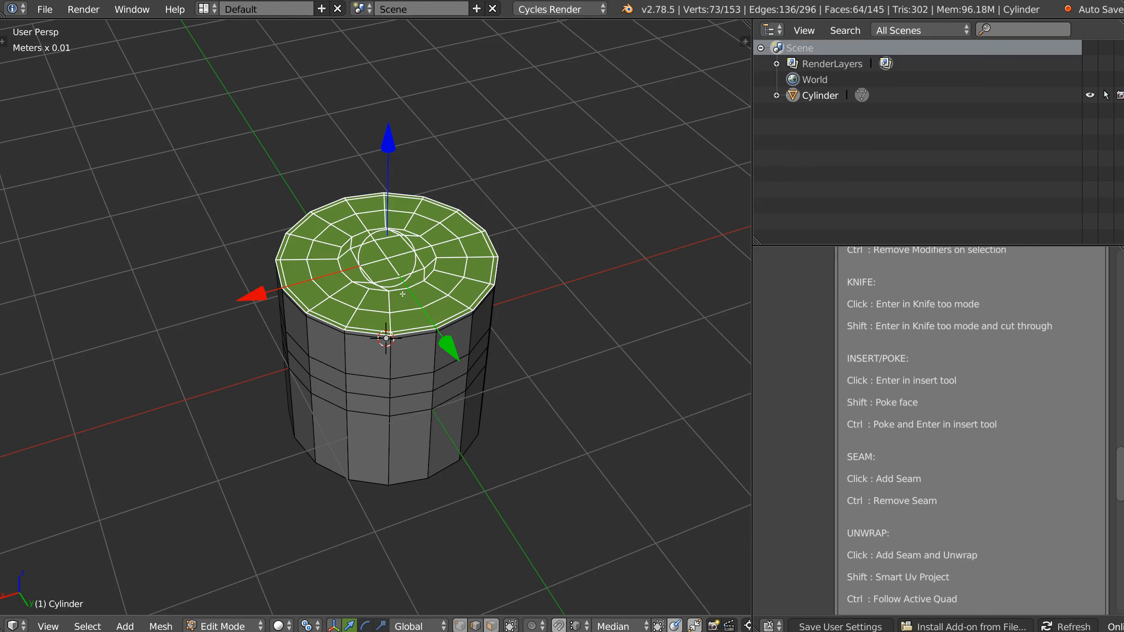
pyautogui.press('x')
pyautogui.click(505, 286)
# - Enable double-sided shading, select the open top rim and extend it outward with Offset Edges by about 0.41
pyautogui.press('z')
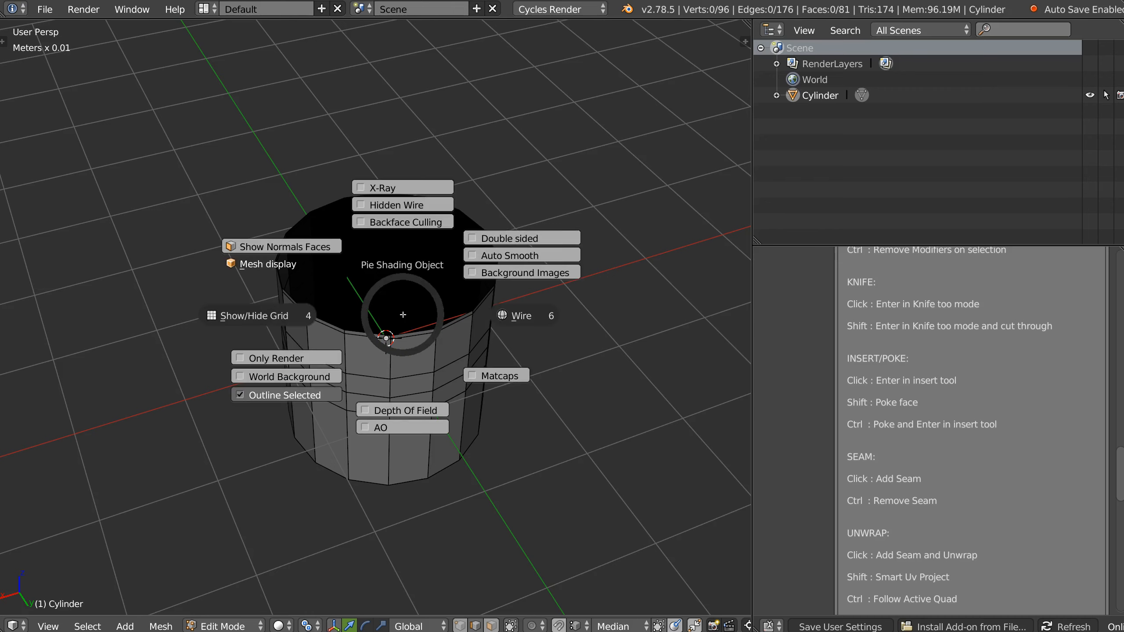
pyautogui.click(487, 238)
pyautogui.moveTo(465, 245); pyautogui.dragTo(441, 267, button='middle')
pyautogui.keyDown('alt'); pyautogui.click(447, 219); pyautogui.keyUp('alt')
pyautogui.rightClick(391, 317)
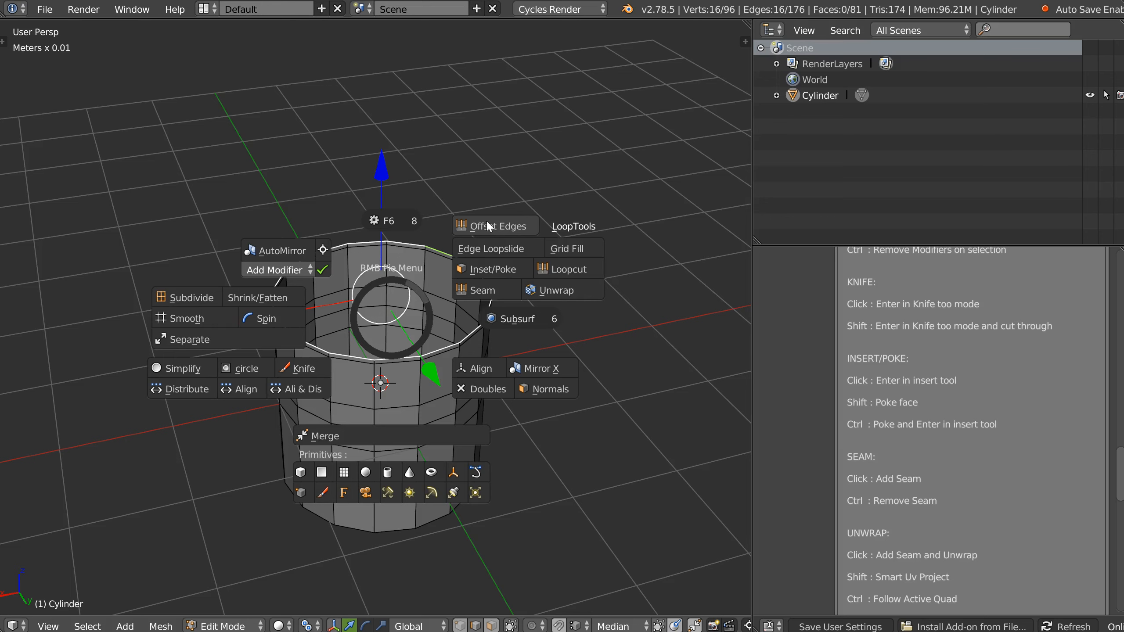
pyautogui.click(494, 227)
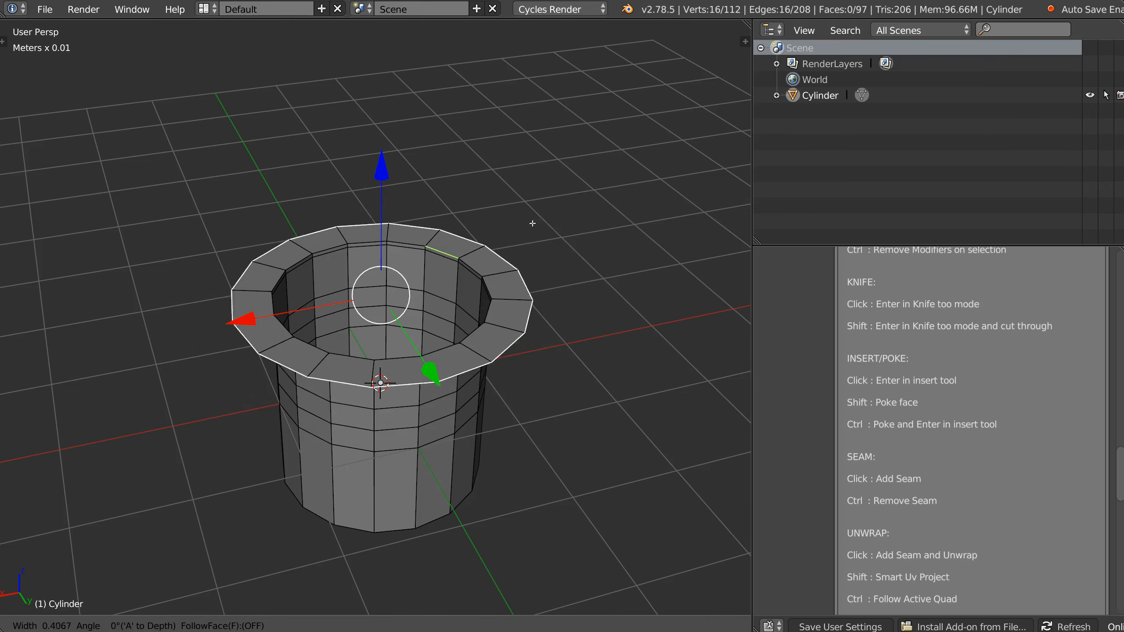
pyautogui.click(536, 225)
# - Adjust the flange's outer edge loop with Offset Edges by moving it without adding geometry, finishing with a narrow flange
pyautogui.moveTo(539, 227); pyautogui.dragTo(511, 289, button='middle')
pyautogui.rightClick(511, 290)
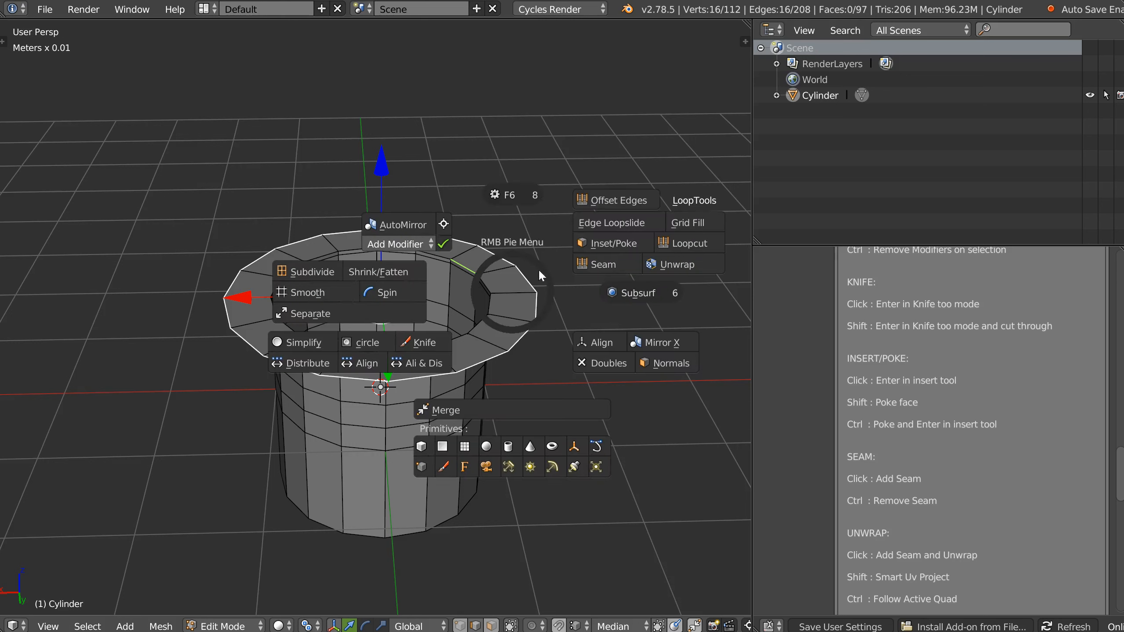
pyautogui.click(602, 200)
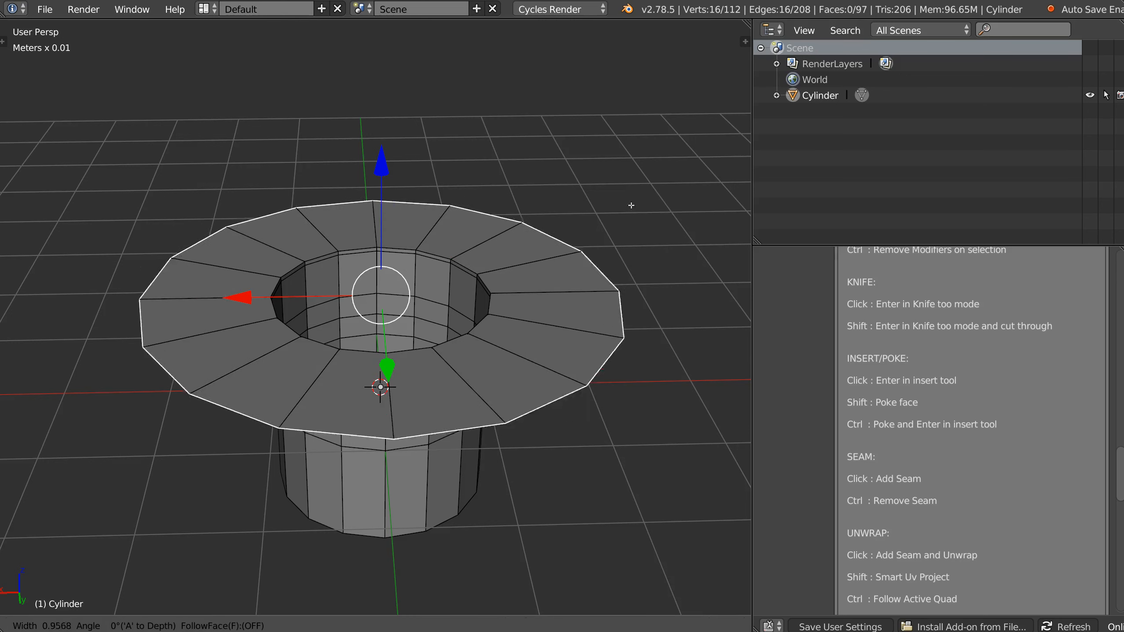
pyautogui.click(507, 280)
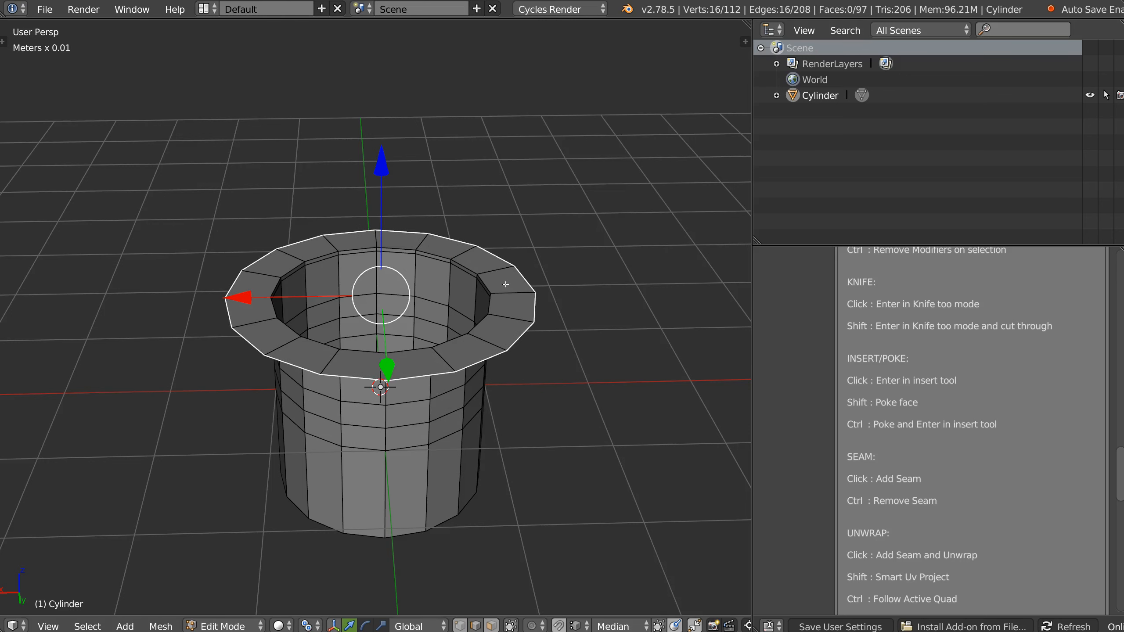
# - Read through the add-on's list of pie-menu tool shortcuts, from Modifiers down to Align and back up
pyautogui.scroll(10, 897, 380)
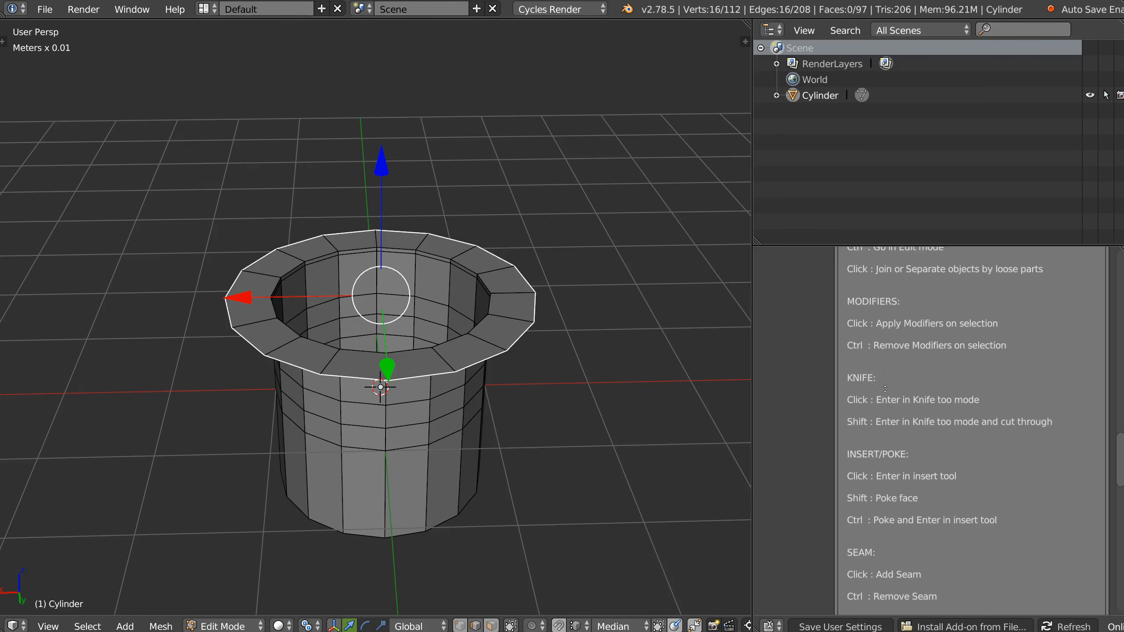
pyautogui.scroll(-20, 891, 530)
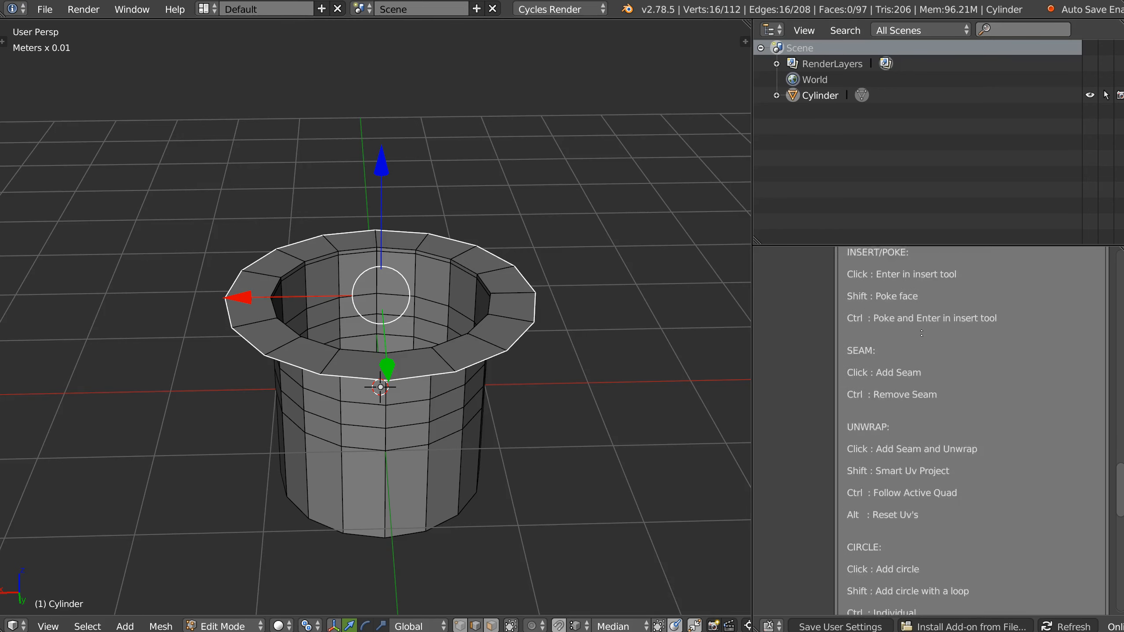
pyautogui.scroll(-12, 921, 401)
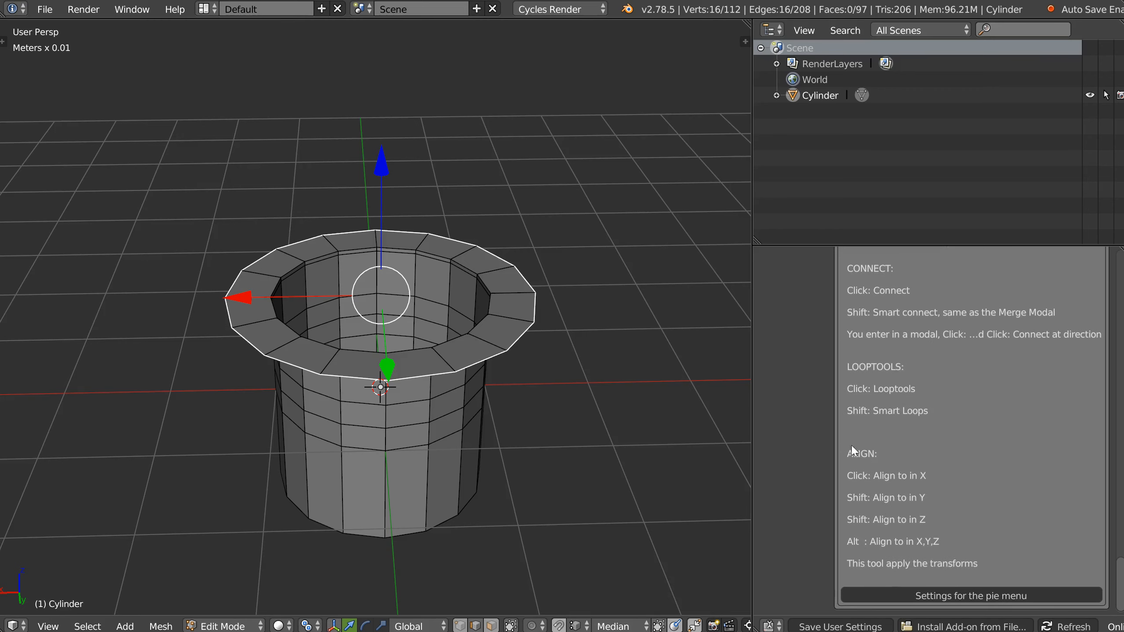
pyautogui.scroll(18, 890, 391)
pyautogui.scroll(18, 881, 391)
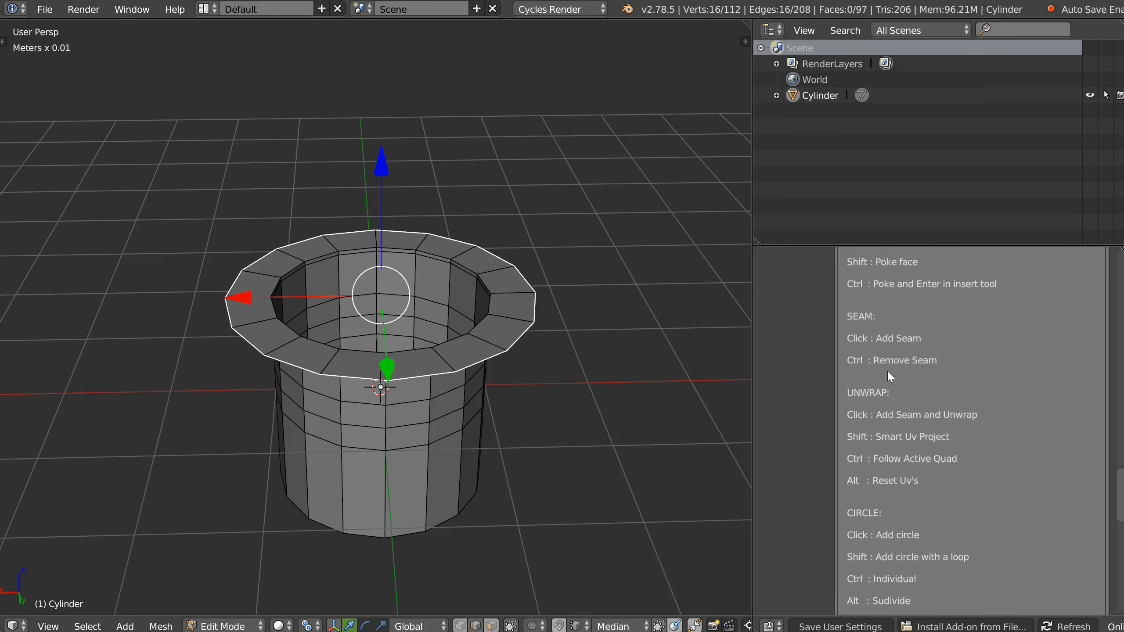
# - Look through the add-on's shortcut list up to the Primitives notes and back down to the Insert/Poke section
pyautogui.scroll(9, 893, 429)
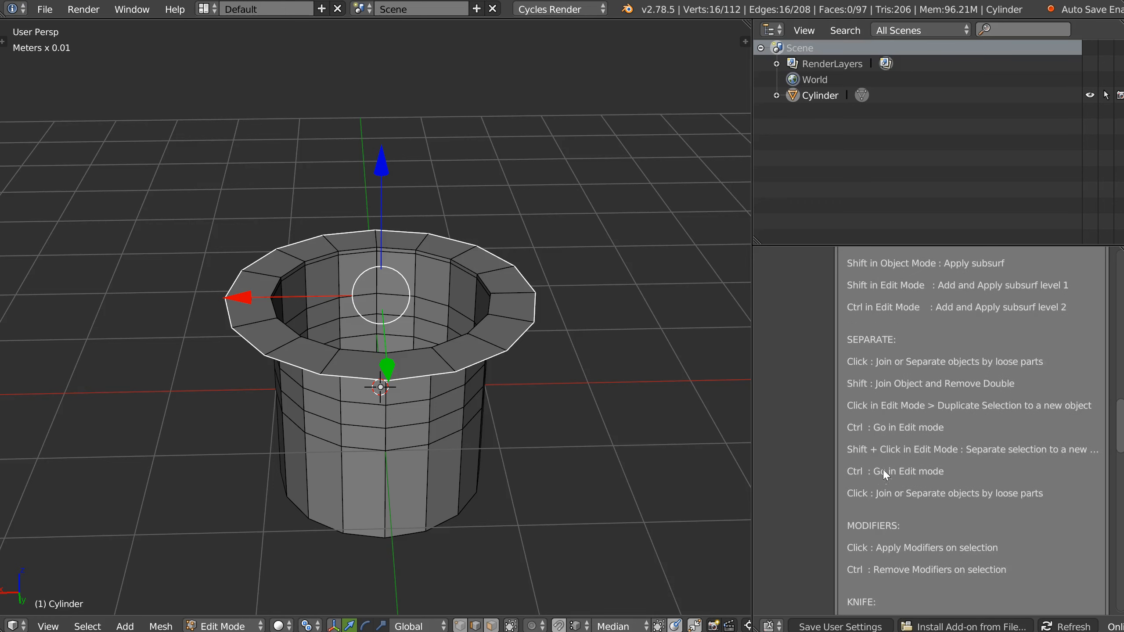
pyautogui.scroll(17, 883, 411)
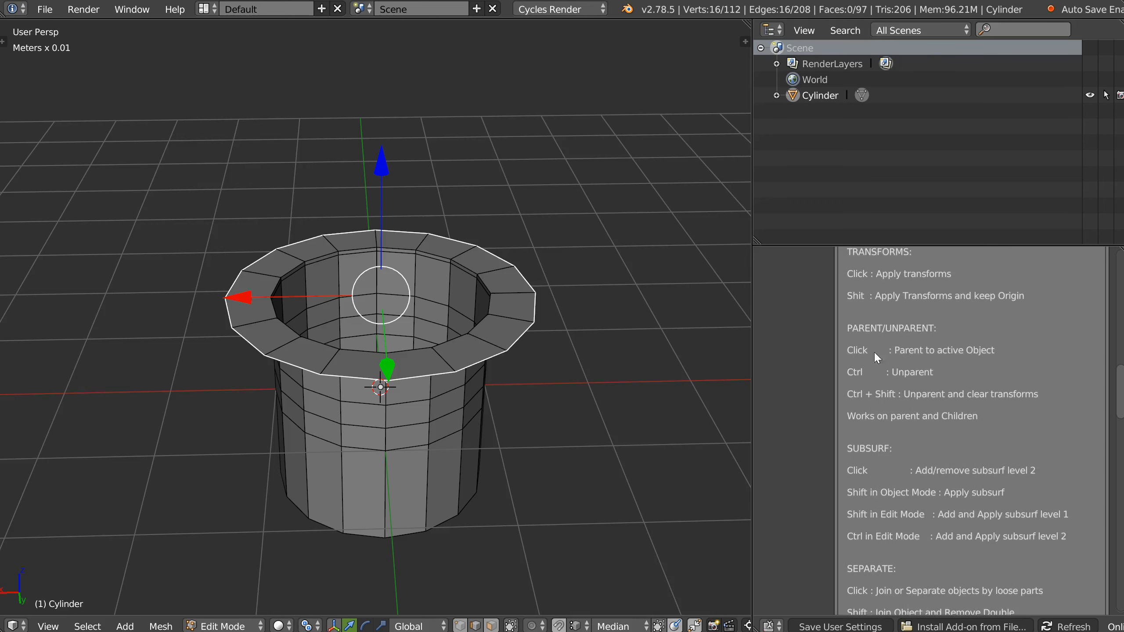
pyautogui.scroll(3, 883, 504)
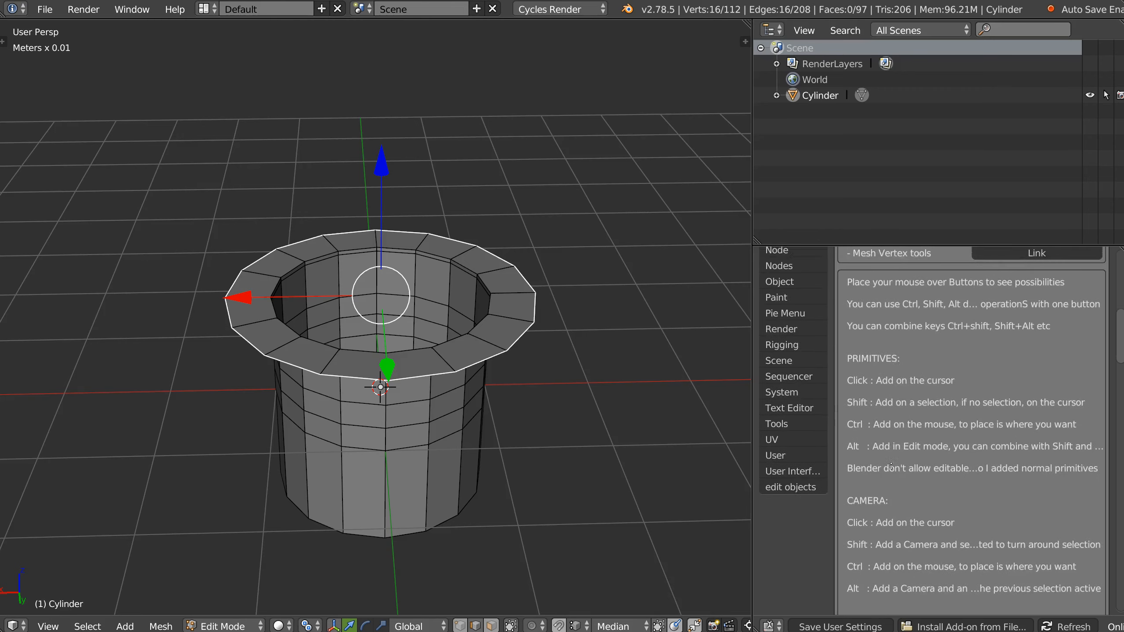
pyautogui.scroll(-18, 858, 437)
pyautogui.scroll(-15, 856, 434)
# - Leave Edit Mode, delete the flanged cylinder and add a cube in its place
pyautogui.moveTo(475, 335)
pyautogui.mouseDown(button='middle')
pyautogui.moveTo(475, 347)
pyautogui.moveTo(458, 333)
pyautogui.mouseUp(button='middle')
pyautogui.press('Tab')
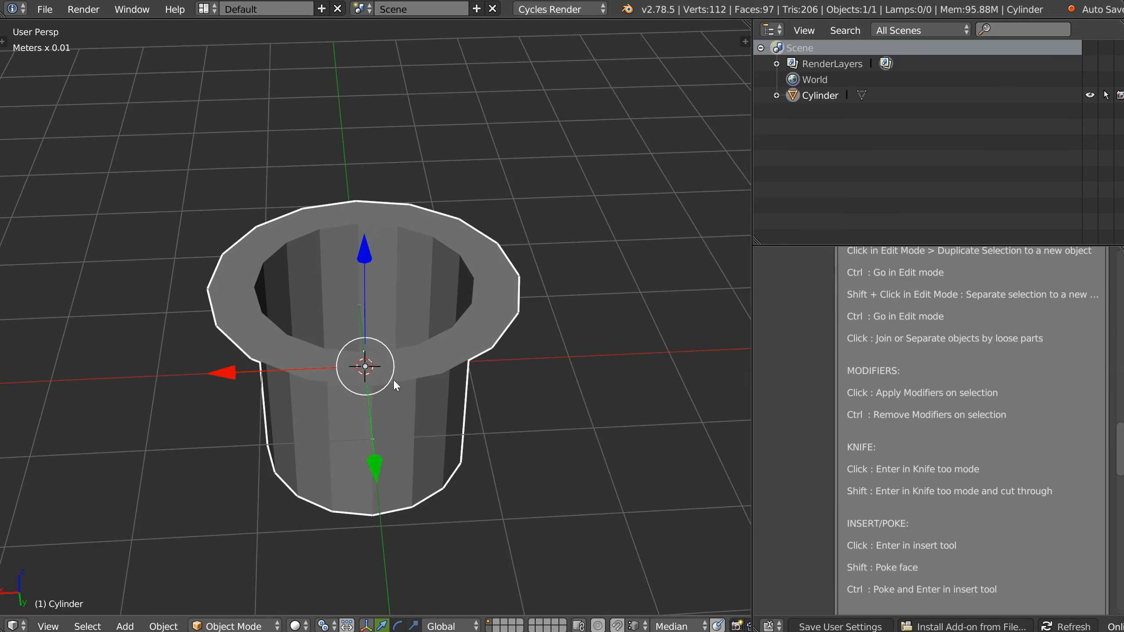
pyautogui.press('Delete')
pyautogui.rightClick(387, 367)
pyautogui.click(297, 490)
# - Delete one side face of the cube, and in edge mode select the opening's top edge and adjacent vertical edge
pyautogui.moveTo(271, 385); pyautogui.dragTo(348, 388, button='middle')
pyautogui.press('Tab')
pyautogui.click(474, 416)
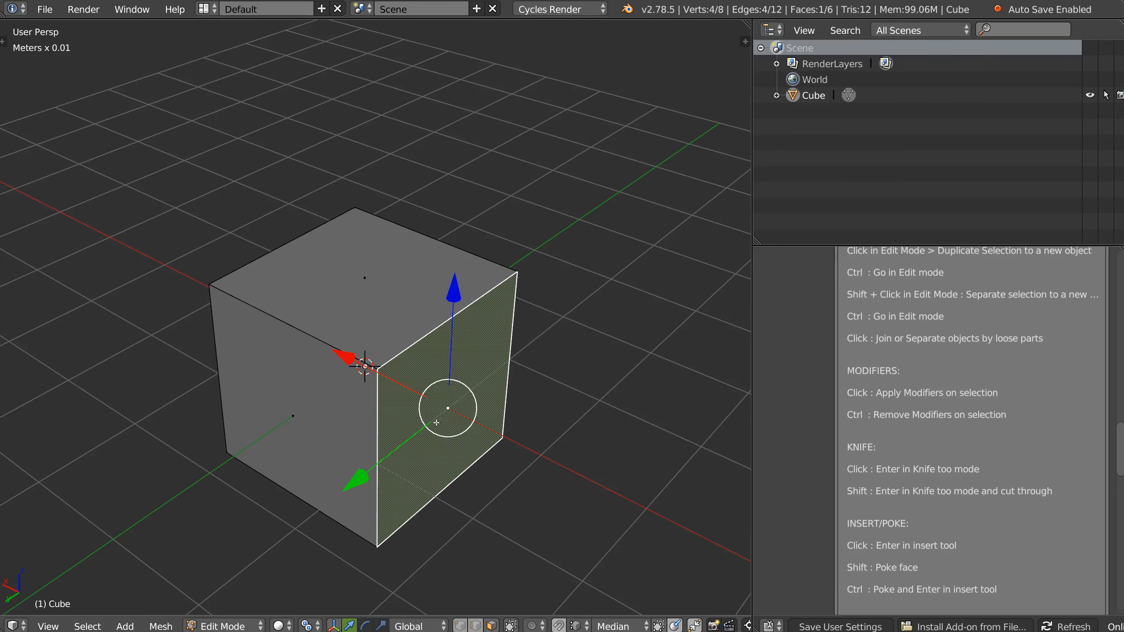
pyautogui.press('x')
pyautogui.press('Tab')
pyautogui.click(394, 381)
pyautogui.click(410, 350)
pyautogui.keyDown('shift'); pyautogui.click(381, 390); pyautogui.keyUp('shift')
pyautogui.moveTo(346, 372); pyautogui.dragTo(251, 351, button='middle')
# - Try extruding and scaling the two selected edges of the opening, and delete the extruded edges
pyautogui.rightClick(416, 344)
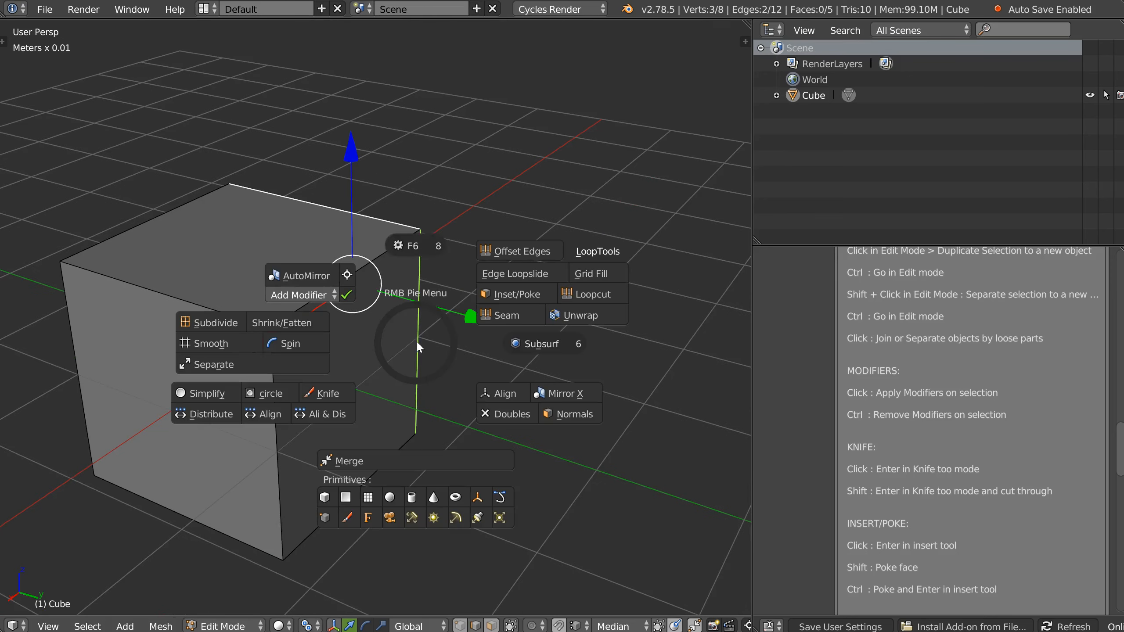
pyautogui.rightClick(469, 268)
pyautogui.press('e')
pyautogui.press('s')
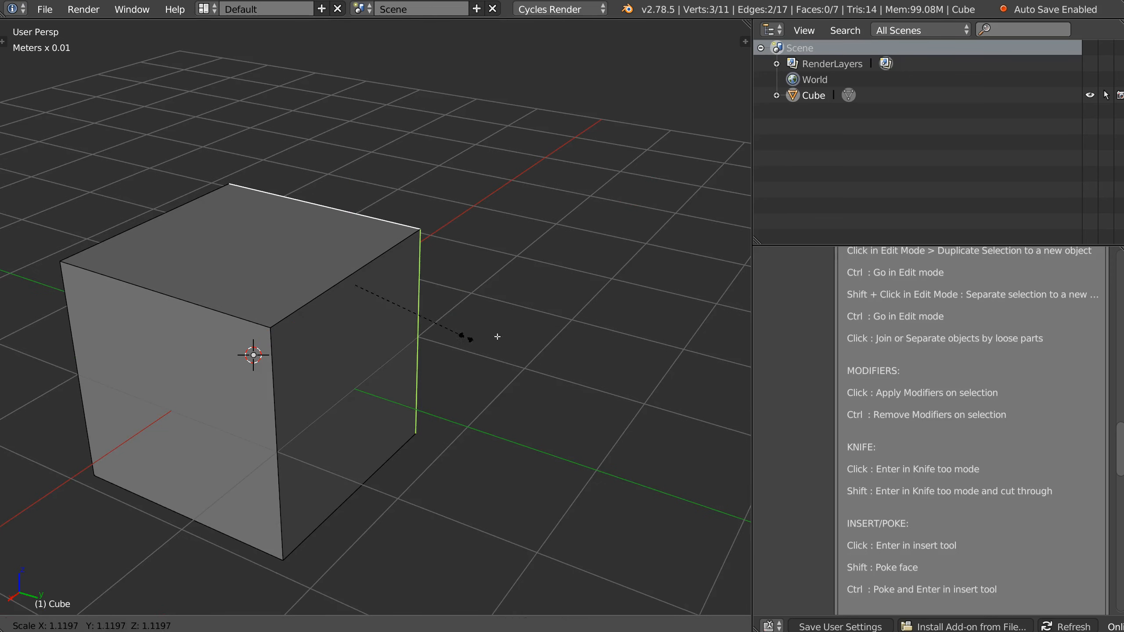
pyautogui.click(631, 212)
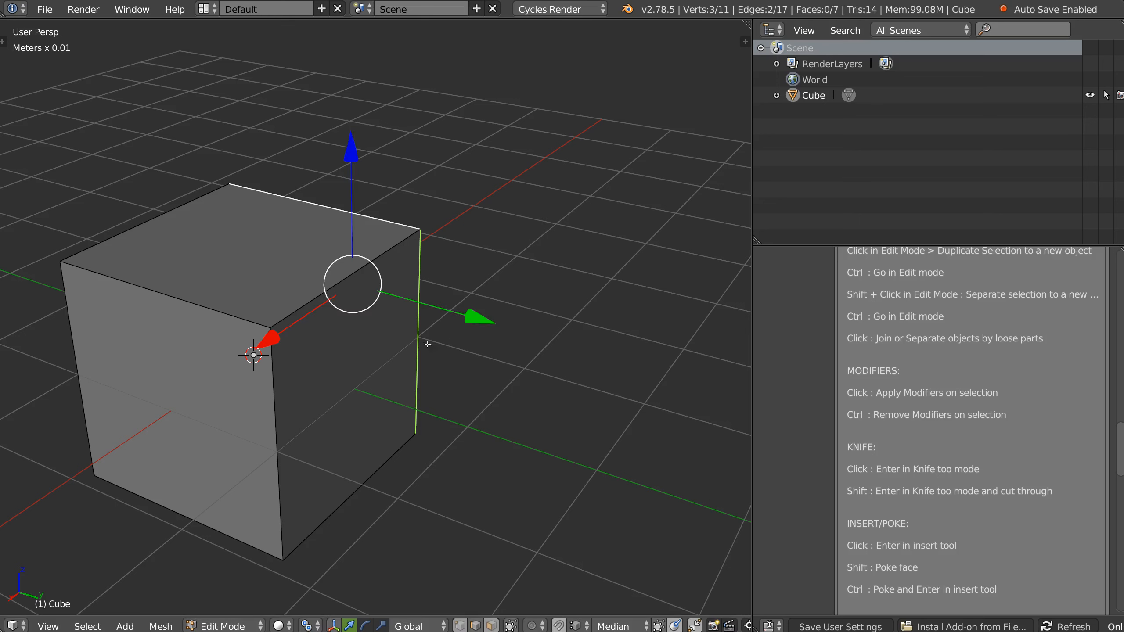
pyautogui.press('g')
pyautogui.rightClick(439, 280)
pyautogui.press('x')
# - Select the opening's top and adjacent vertical edges and extend them outward as an L-shaped flange with Offset Edges
pyautogui.click(416, 250)
pyautogui.keyDown('shift'); pyautogui.click(377, 214); pyautogui.keyUp('shift')
pyautogui.rightClick(437, 314)
pyautogui.click(538, 223)
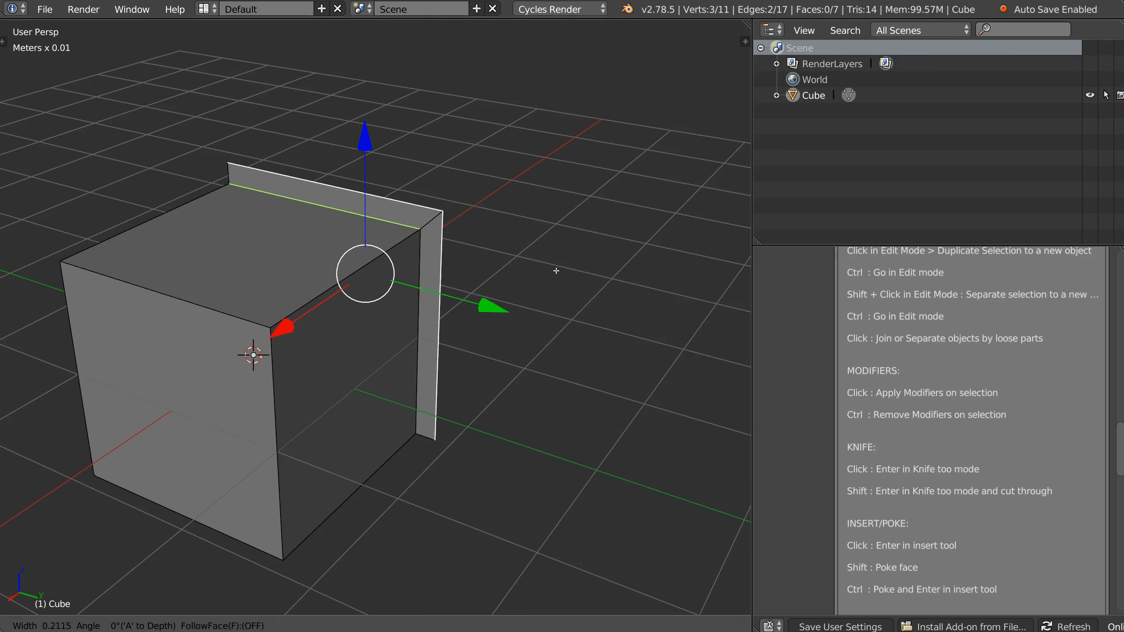
pyautogui.click(586, 273)
# - Select the flange's outer edge loop and adjust it with Offset Edges by moving the edges without adding geometry
pyautogui.scroll(-2, 512, 296)
pyautogui.moveTo(464, 331); pyautogui.dragTo(450, 322, button='middle')
pyautogui.rightClick(458, 329)
pyautogui.press('Escape')
pyautogui.doubleClick(468, 332)
pyautogui.rightClick(466, 336)
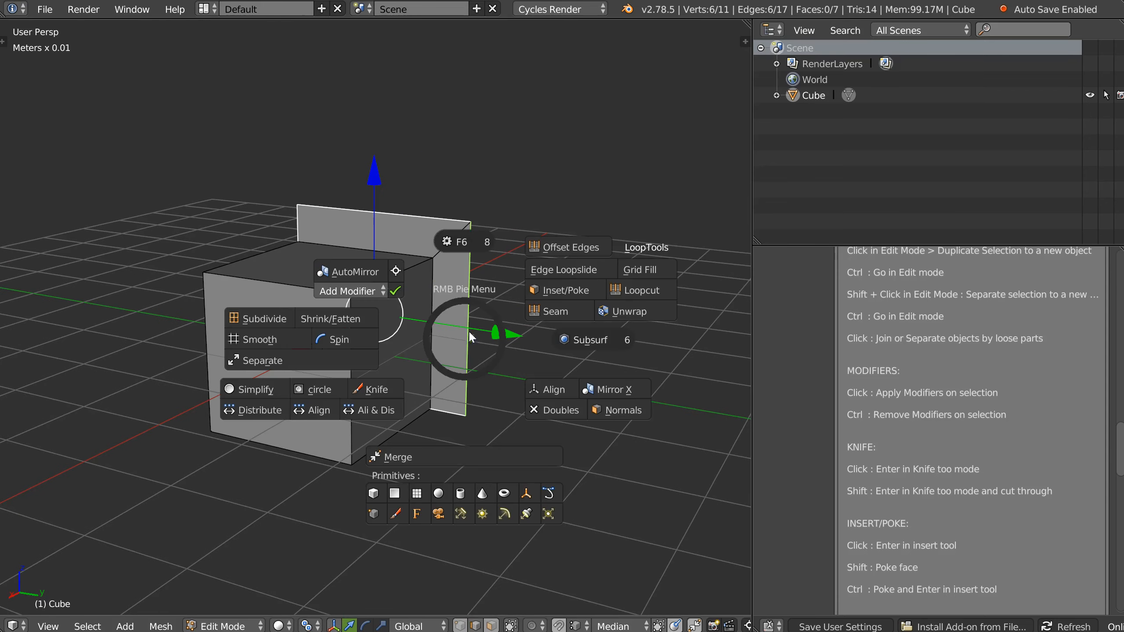
pyautogui.click(559, 247)
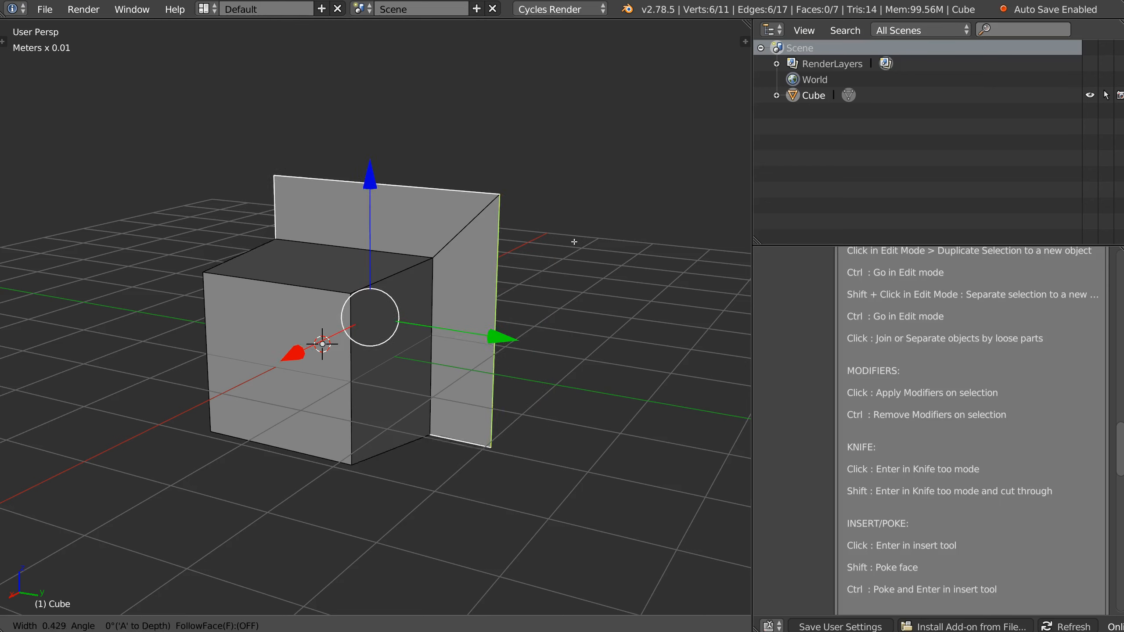
pyautogui.click(553, 255)
pyautogui.moveTo(553, 256); pyautogui.dragTo(460, 337, button='middle')
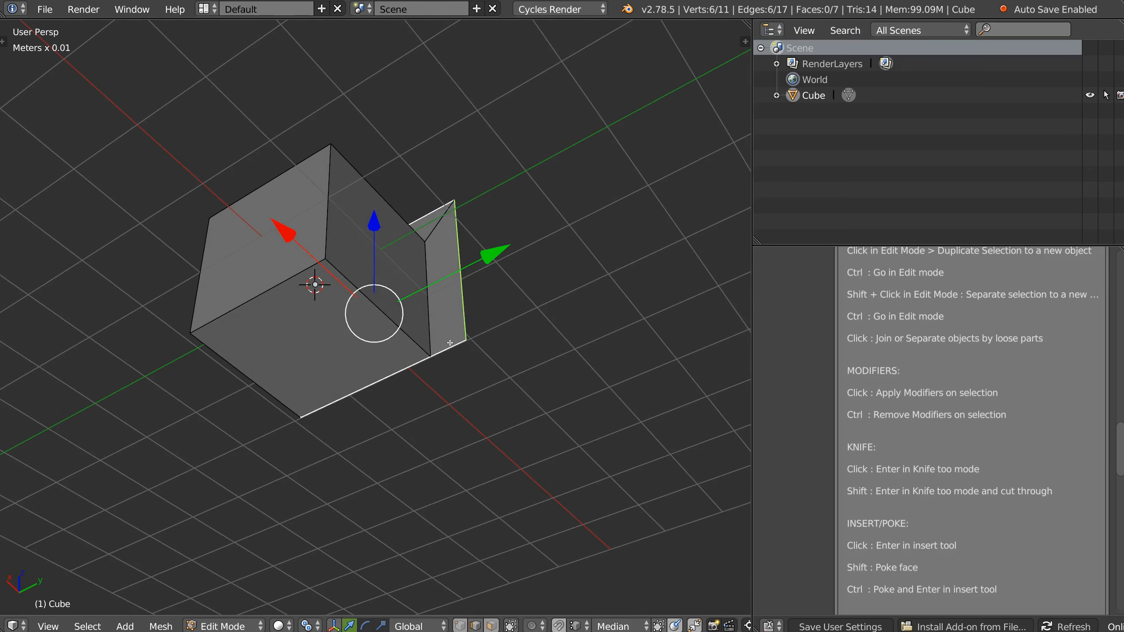
# - Reduce the selection to the flange's outer vertical edge and outer top edge
pyautogui.rightClick(459, 339)
pyautogui.rightClick(461, 265)
pyautogui.moveTo(461, 257); pyautogui.dragTo(460, 327, button='middle')
pyautogui.keyDown('shift'); pyautogui.rightClick(425, 165); pyautogui.keyUp('shift')
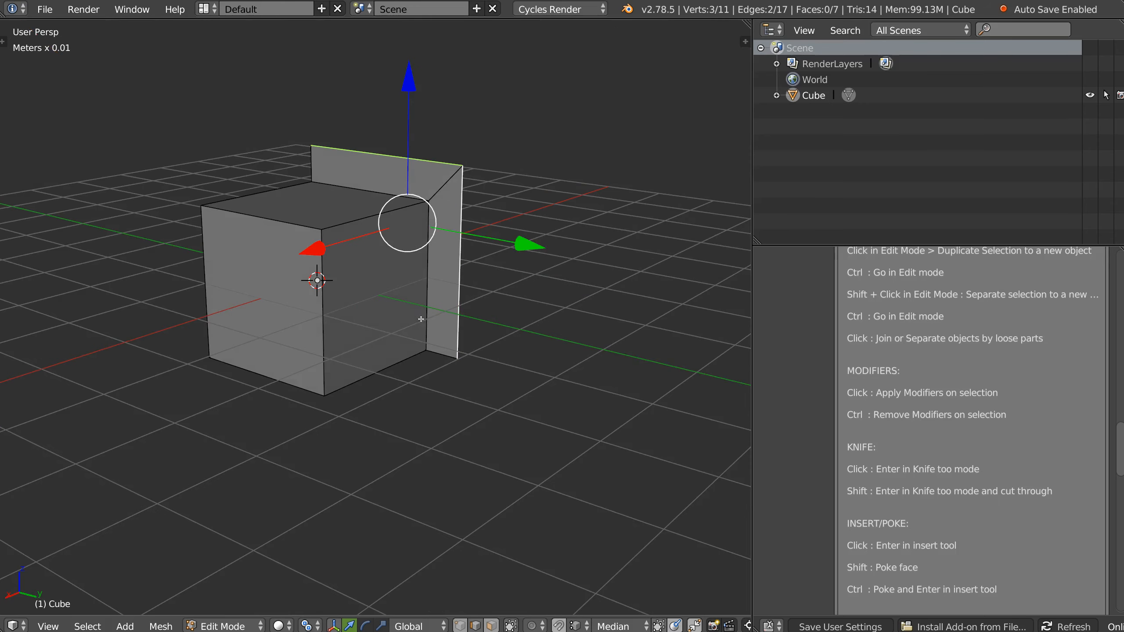
# - Try extending the two outer edges with Offset Edges and moving them inward along the Y axis, undoing each attempt
pyautogui.rightClick(439, 310)
pyautogui.click(540, 221)
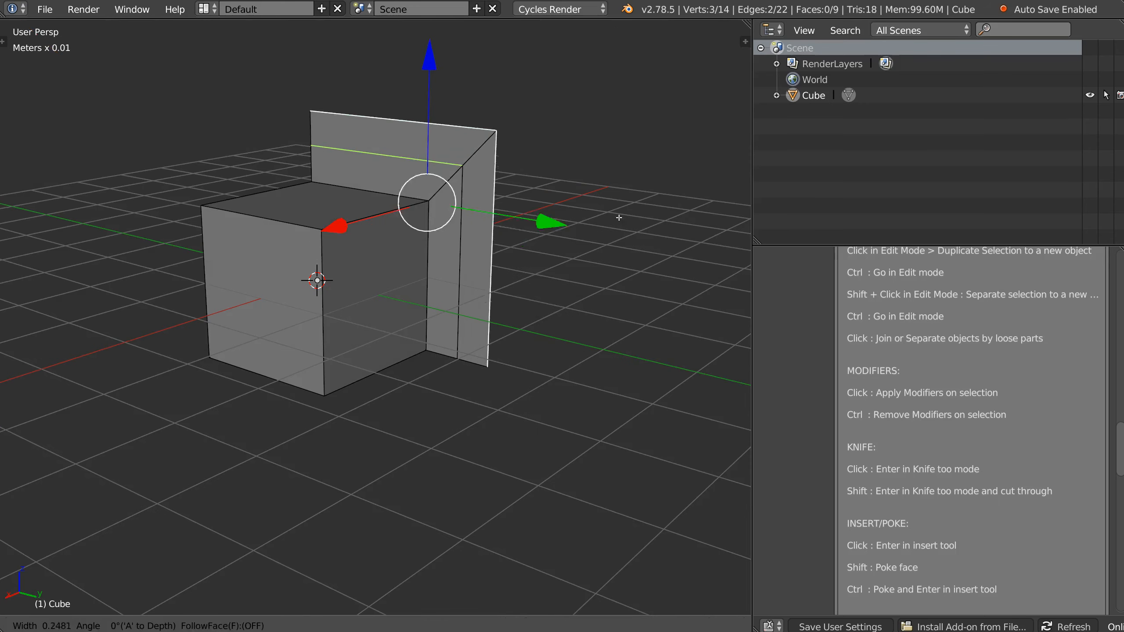
pyautogui.click(517, 278)
pyautogui.hotkey('ctrl', 'z')
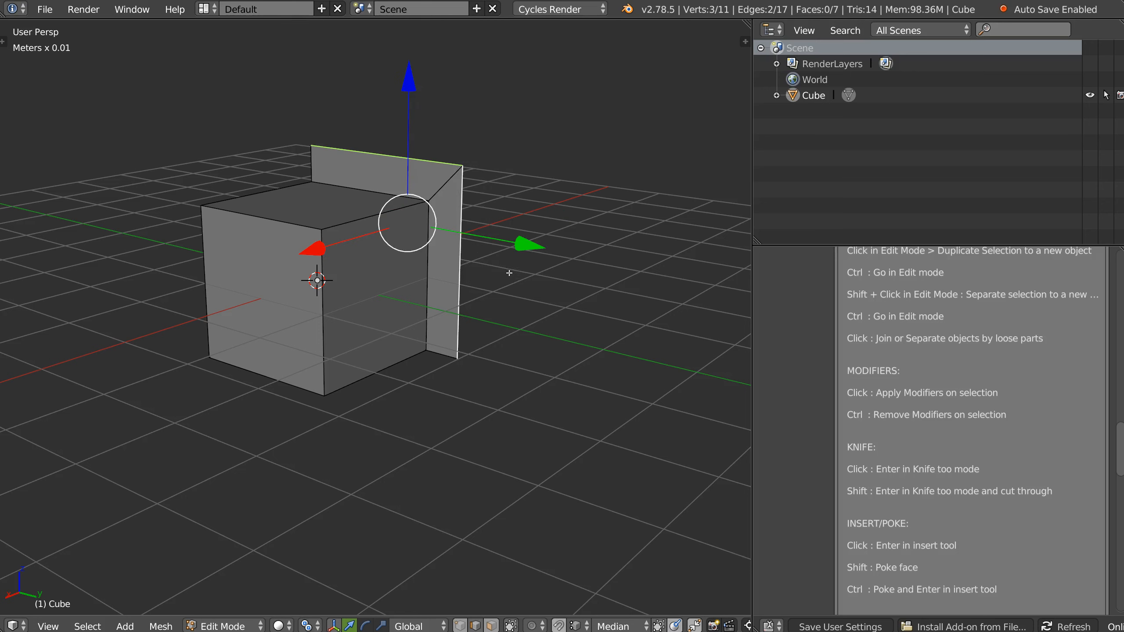
pyautogui.moveTo(526, 244); pyautogui.dragTo(468, 259)
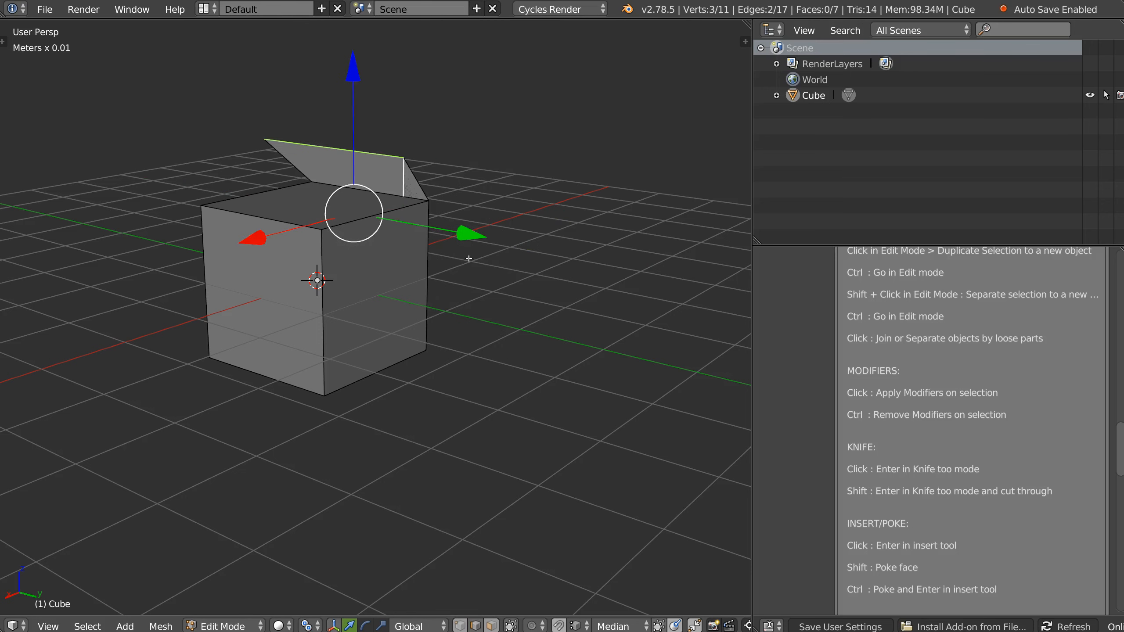
pyautogui.hotkey('ctrl', 'z')
# - Try narrowing the flange by moving its outer edges with Offset Edges and extending it with a new strip, and undo both
pyautogui.rightClick(463, 283)
pyautogui.click(548, 194)
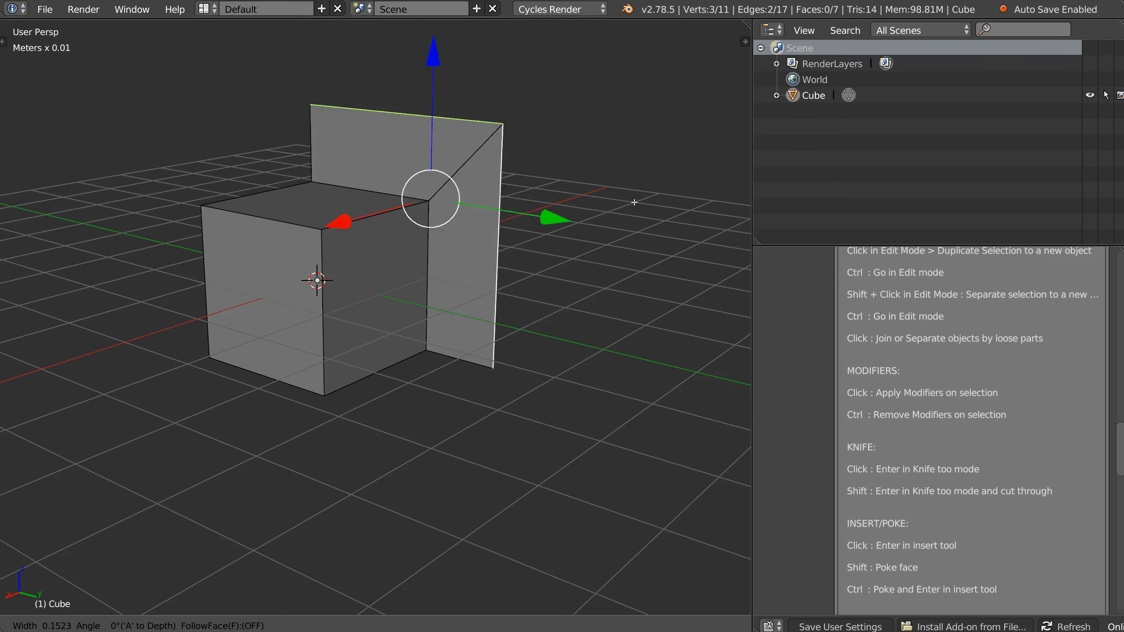
pyautogui.click(521, 231)
pyautogui.rightClick(498, 261)
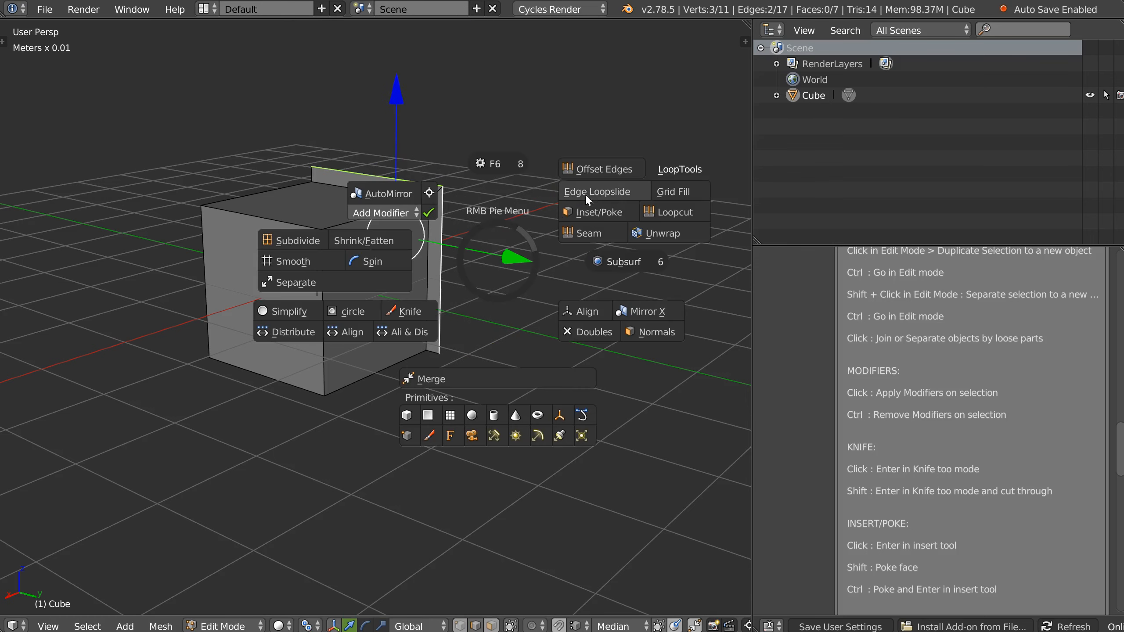
pyautogui.click(587, 168)
pyautogui.click(472, 268)
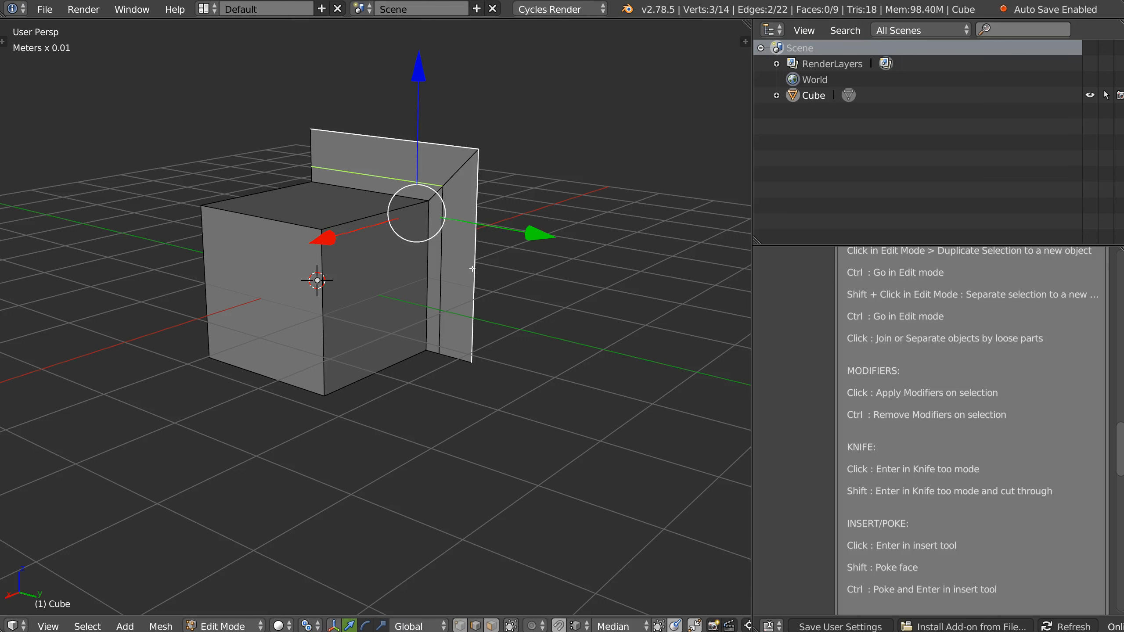
pyautogui.hotkey('ctrl', 'z')
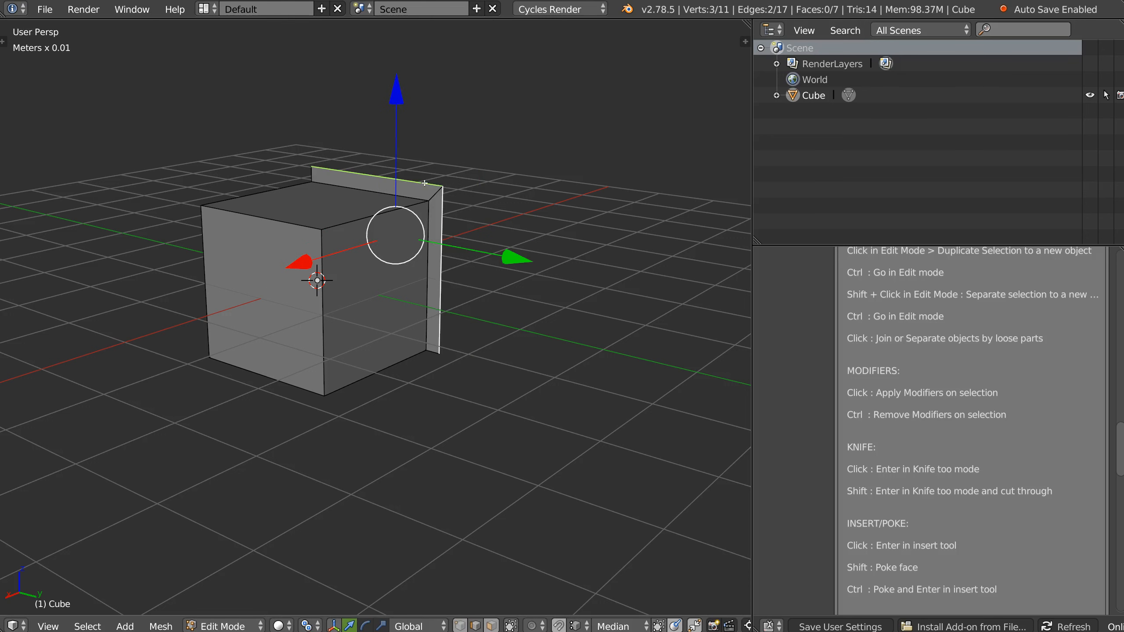
pyautogui.keyDown('shift'); pyautogui.moveTo(457, 226); pyautogui.dragTo(462, 252, button='middle'); pyautogui.keyUp('shift')
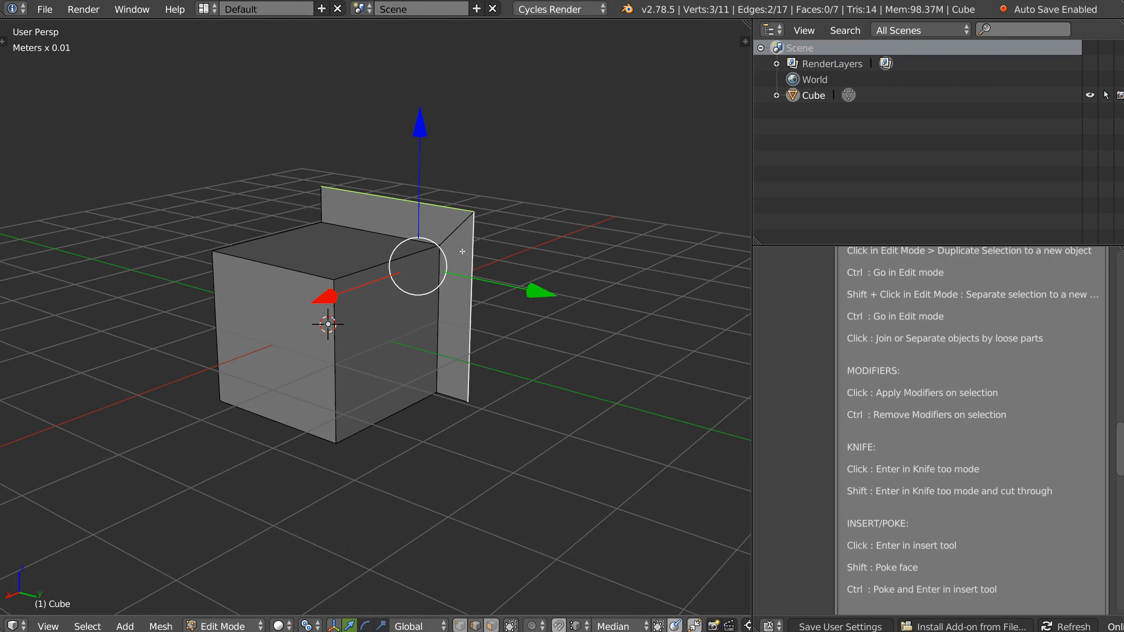
# - Try offsetting the two outer edges as detached edge copies with Offset Edges, and delete the copies
pyautogui.rightClick(455, 273)
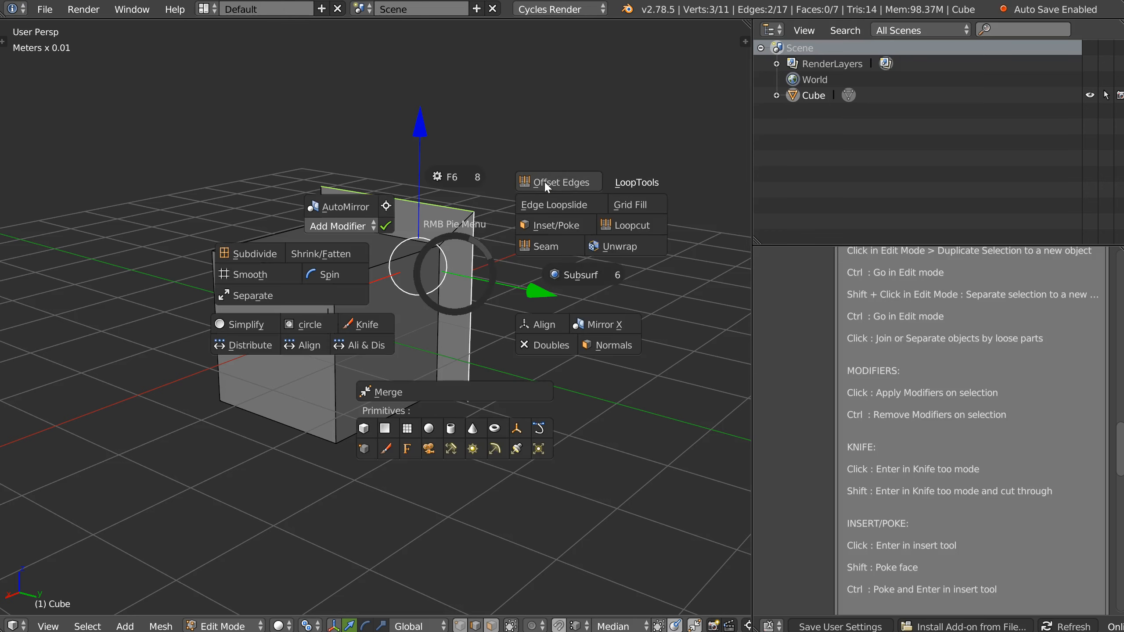
pyautogui.click(544, 179)
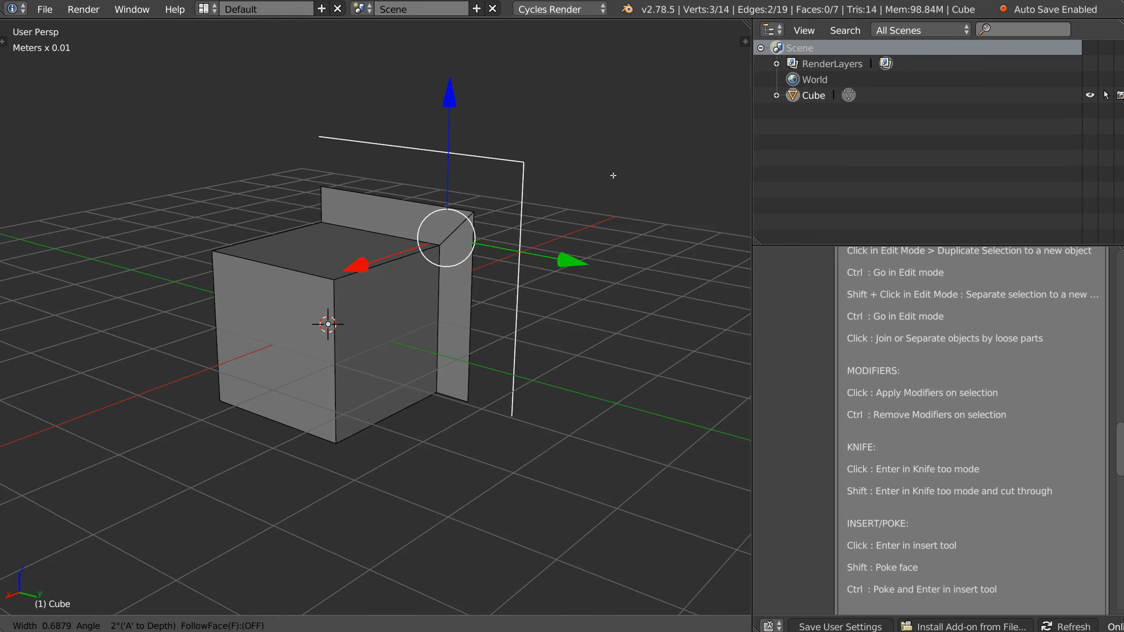
pyautogui.click(582, 188)
pyautogui.press('x')
pyautogui.click(398, 284)
# - Select the flange's outer top and vertical edges and extend them outward as a second strip with Offset Edges
pyautogui.click(444, 211)
pyautogui.keyDown('shift'); pyautogui.click(476, 271); pyautogui.keyUp('shift')
pyautogui.rightClick(480, 285)
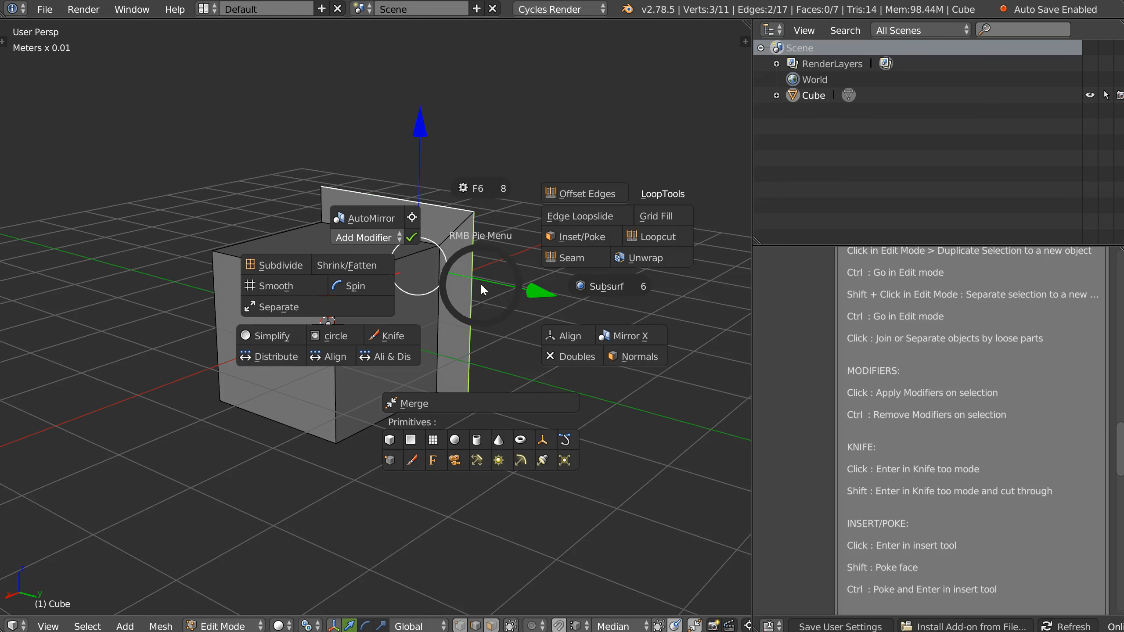
pyautogui.click(569, 194)
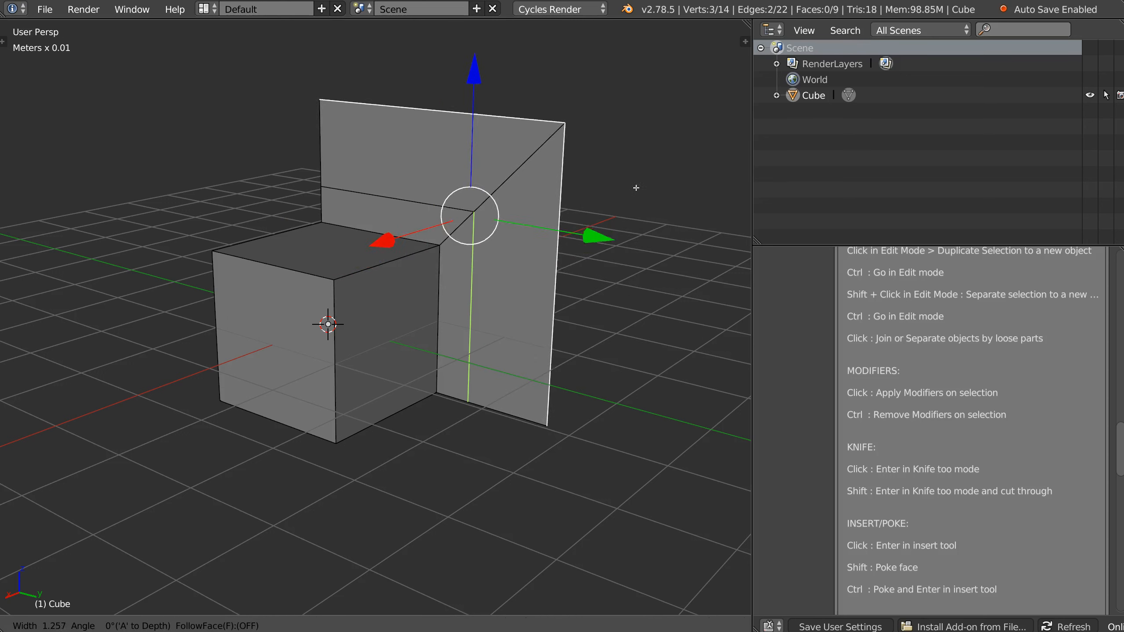
pyautogui.click(603, 213)
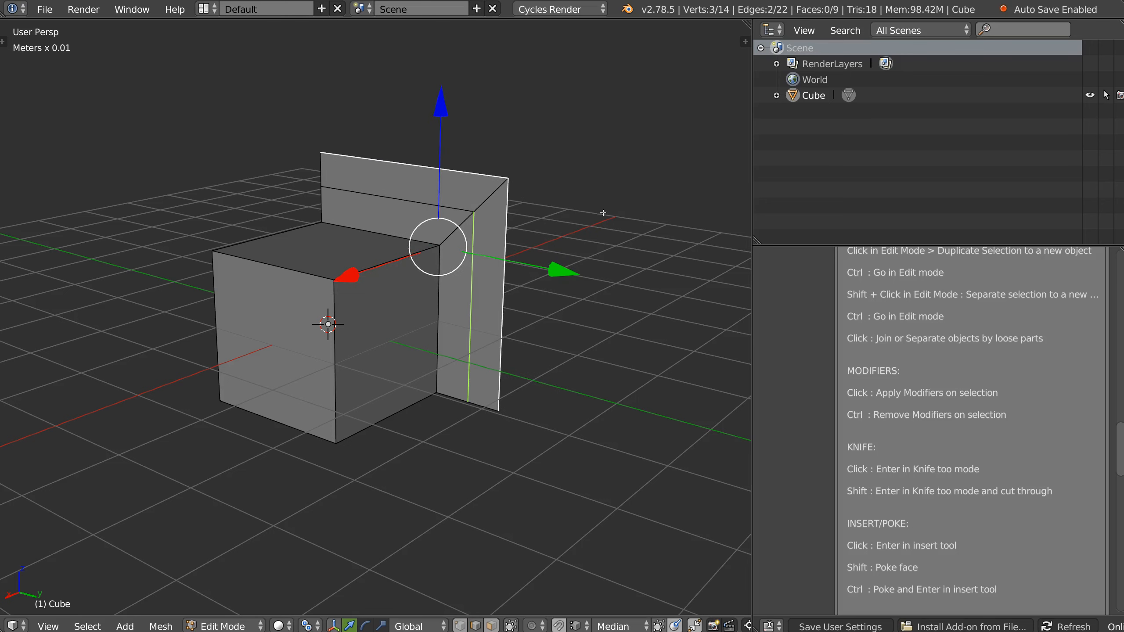
pyautogui.rightClick(399, 331)
pyautogui.rightClick(401, 331)
pyautogui.rightClick(402, 337)
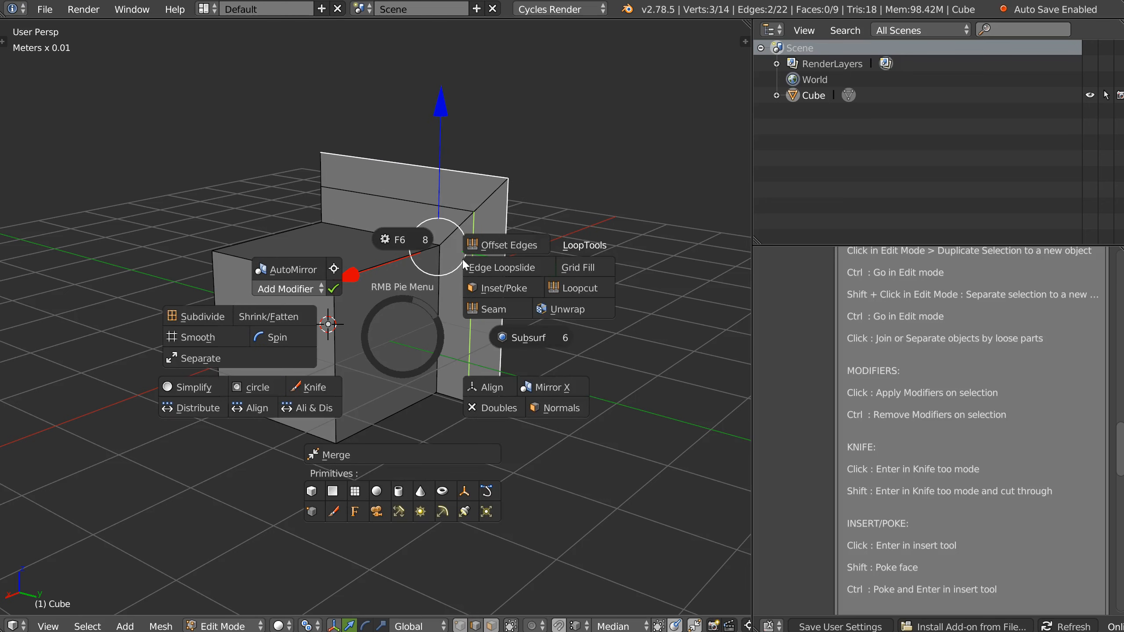
pyautogui.click(502, 242)
pyautogui.moveTo(498, 300)
pyautogui.mouseDown(button='middle')
pyautogui.moveTo(329, 304)
pyautogui.moveTo(492, 302)
pyautogui.mouseUp(button='middle')
pyautogui.moveTo(471, 335); pyautogui.dragTo(471, 348)
pyautogui.rightClick(466, 346)
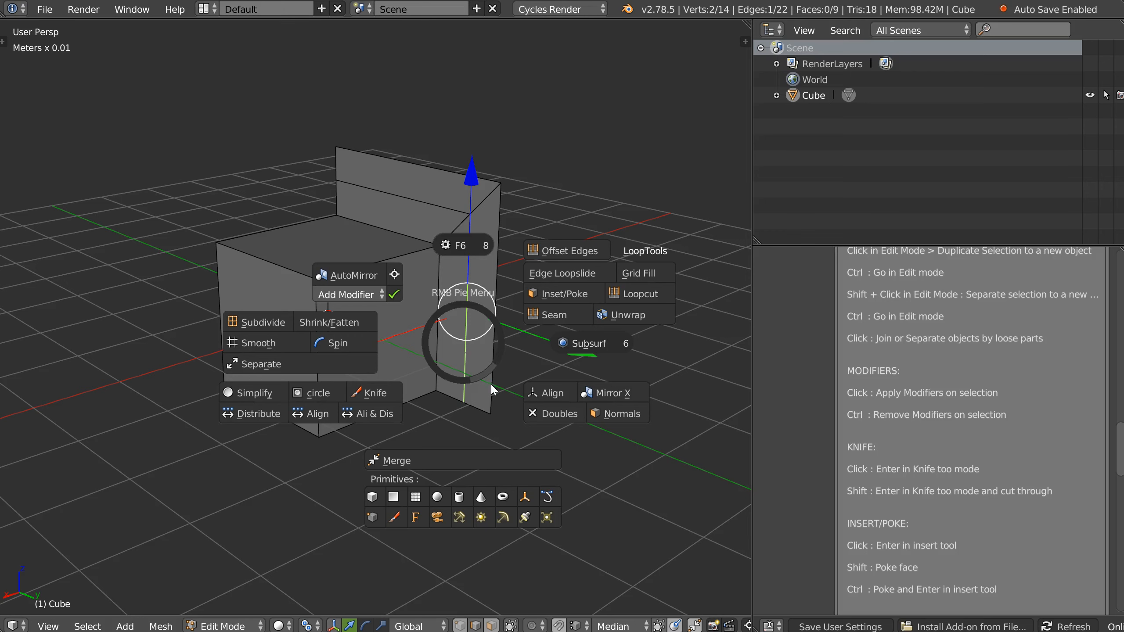
pyautogui.press('Escape')
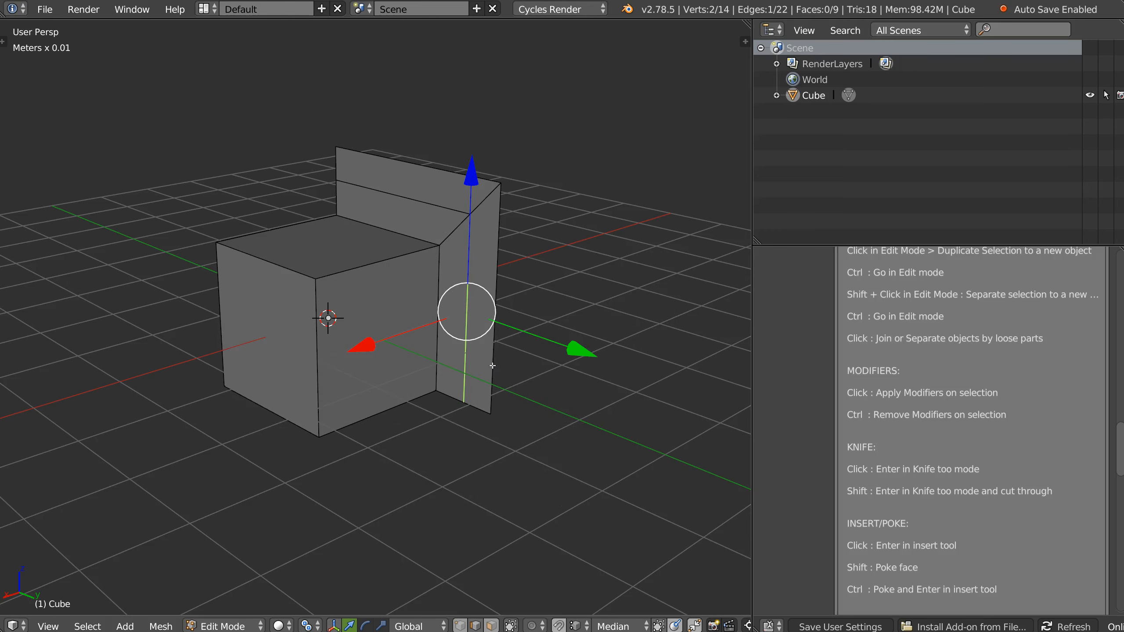
# - Add several edge loops close to the cube's top, bottom and corner edges with Loopcut, and return to Object Mode
pyautogui.moveTo(441, 341); pyautogui.dragTo(448, 344, button='middle')
pyautogui.rightClick(447, 345)
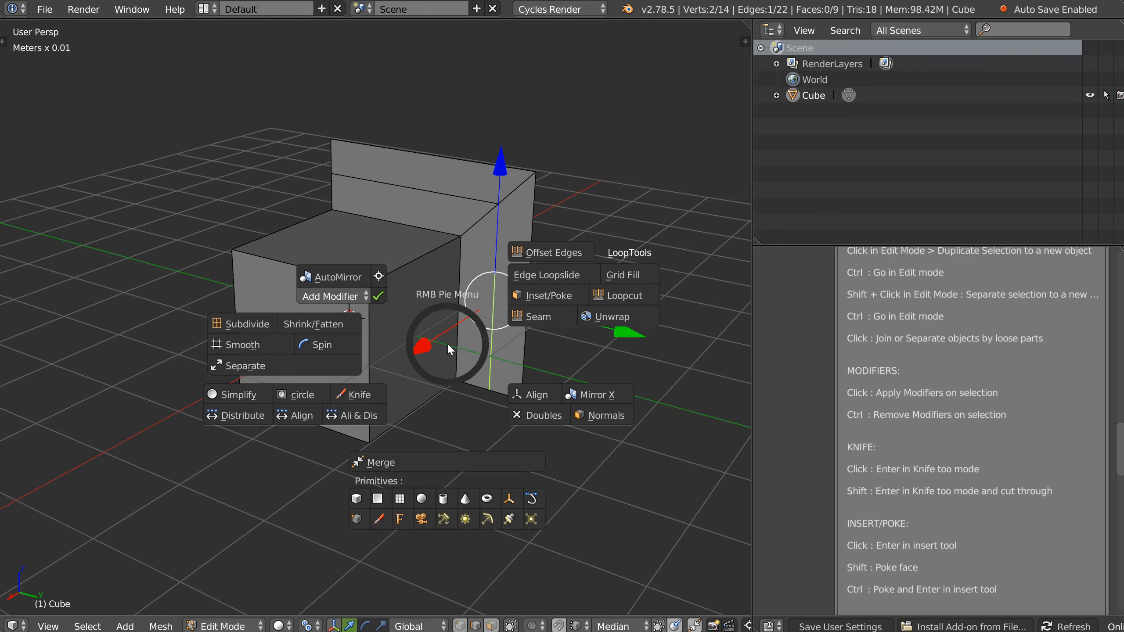
pyautogui.click(623, 295)
pyautogui.click(382, 304)
pyautogui.click(391, 238)
pyautogui.click(365, 389)
pyautogui.click(374, 454)
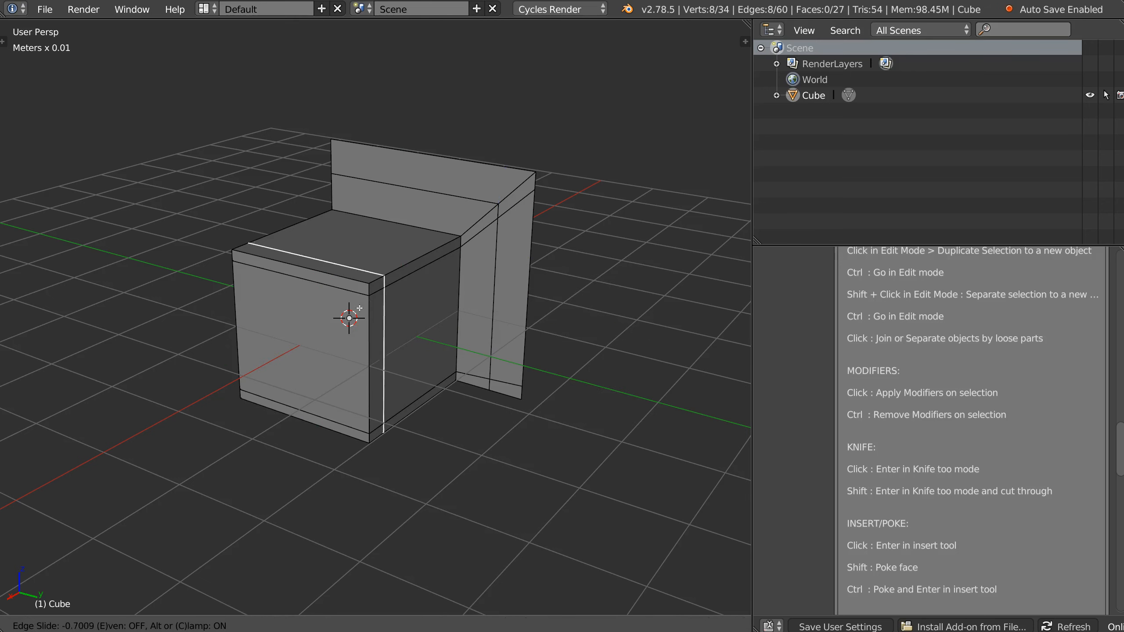
pyautogui.click(386, 289)
pyautogui.click(418, 270)
pyautogui.click(412, 273)
pyautogui.click(411, 273)
pyautogui.moveTo(358, 292)
pyautogui.mouseDown(button='middle')
pyautogui.moveTo(431, 302)
pyautogui.moveTo(351, 289)
pyautogui.mouseUp(button='middle')
pyautogui.scroll(3, 414, 309)
pyautogui.press('Tab')
pyautogui.keyDown('shift'); pyautogui.moveTo(414, 309); pyautogui.dragTo(423, 321, button='middle'); pyautogui.keyUp('shift')
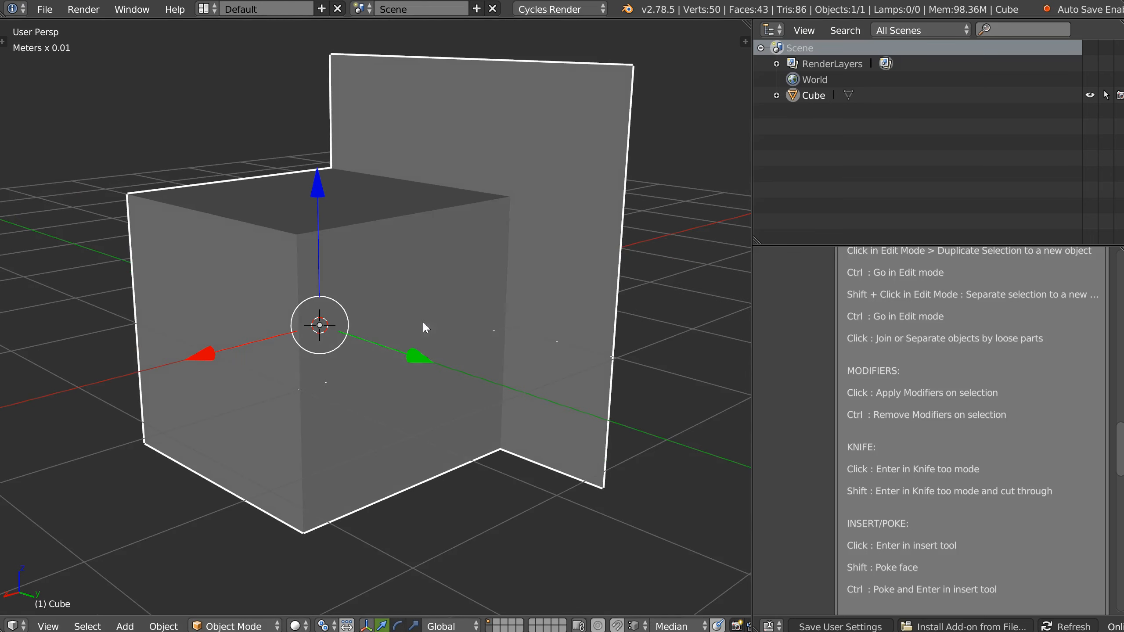
pyautogui.moveTo(823, 505); pyautogui.dragTo(826, 561, button='middle')
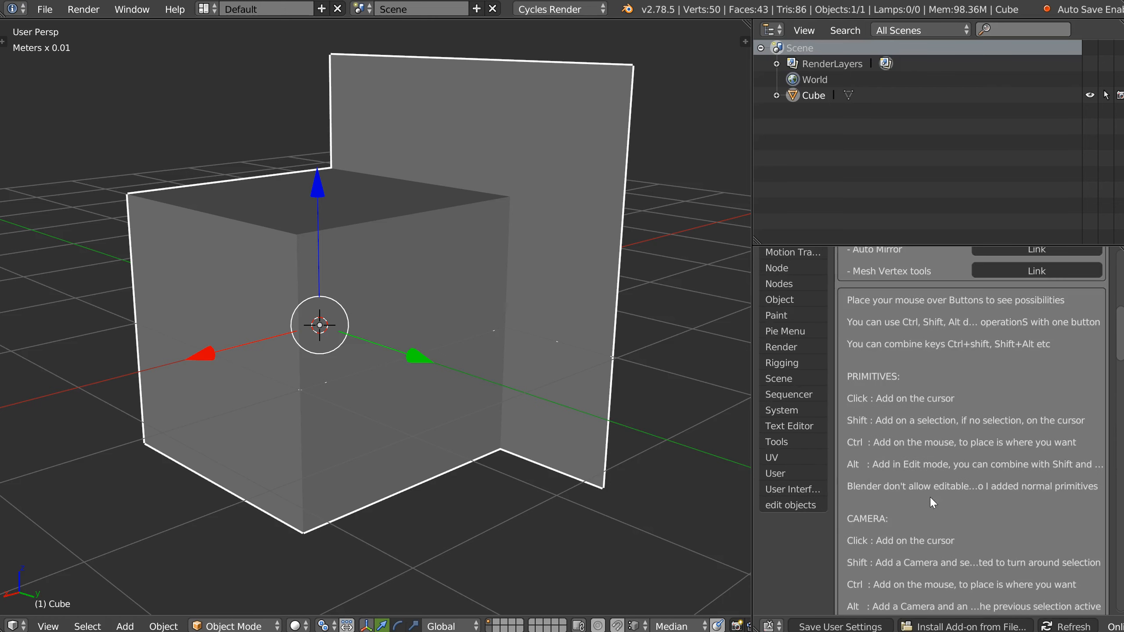
pyautogui.scroll(3, 914, 517)
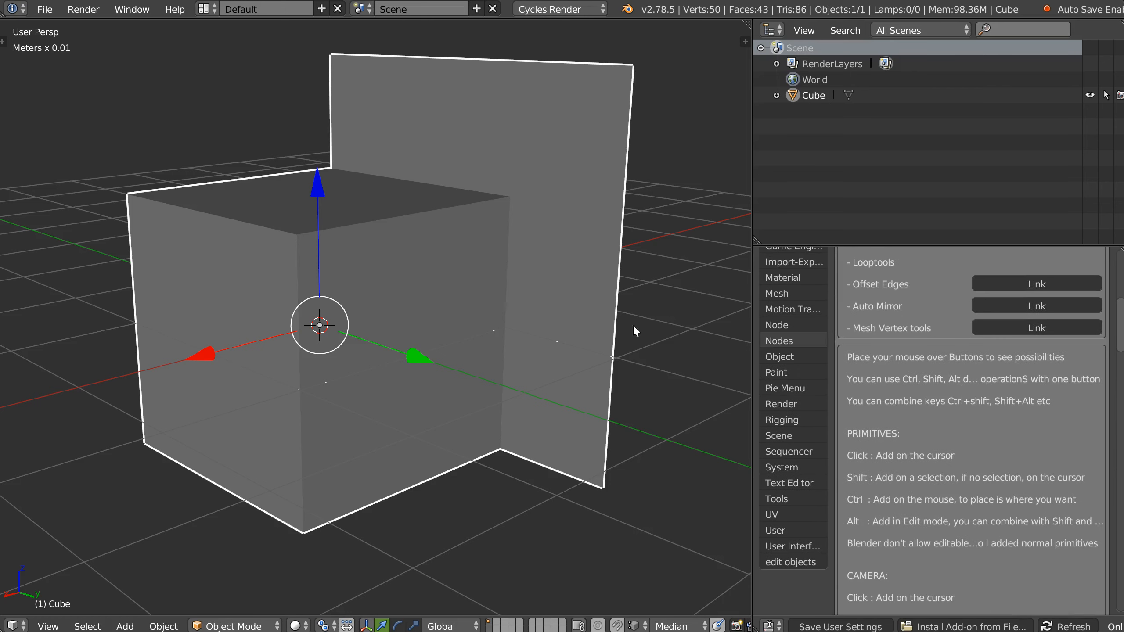
pyautogui.rightClick(468, 329)
pyautogui.press('Escape')
pyautogui.press('Tab')
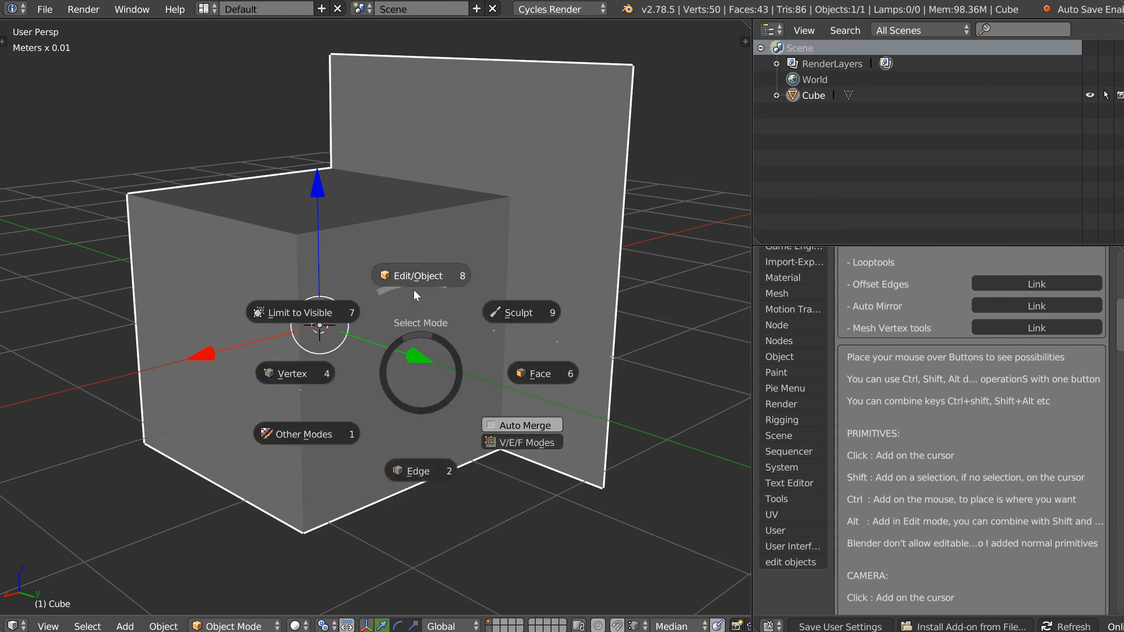
pyautogui.click(414, 288)
pyautogui.rightClick(452, 345)
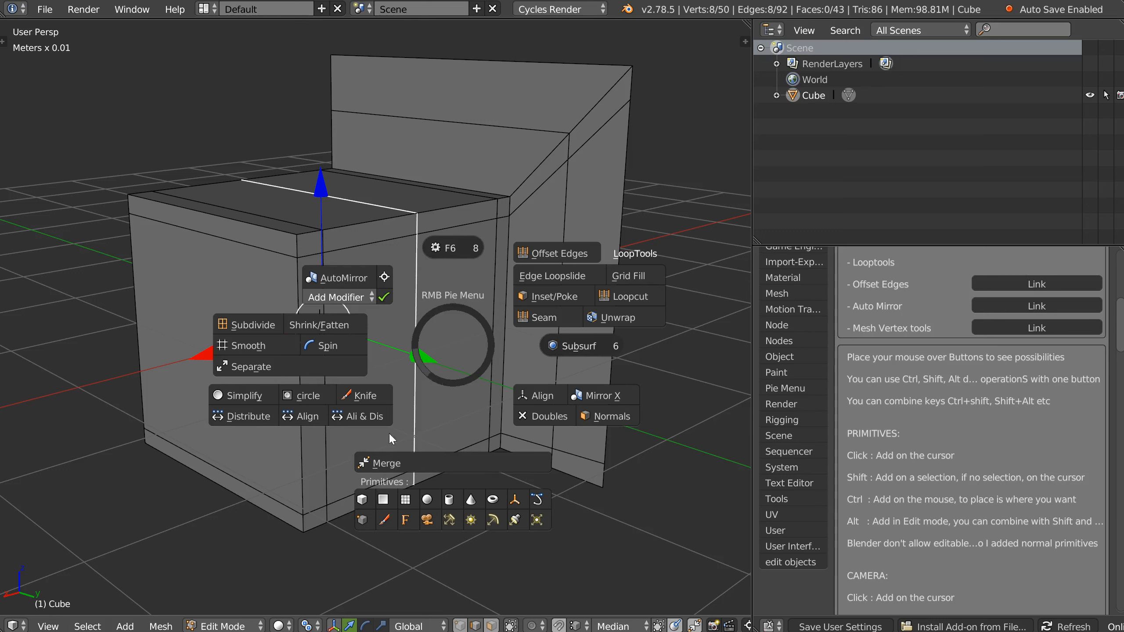
pyautogui.press('Escape')
pyautogui.press('Tab')
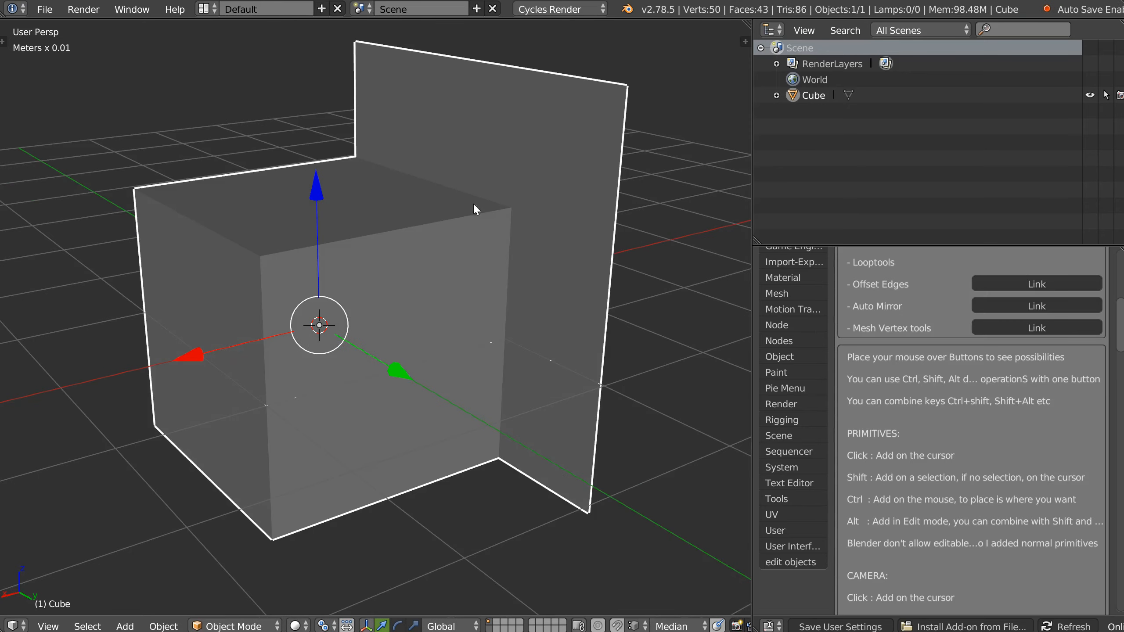
# - Delete the flanged cube and add a new cube to the empty scene
pyautogui.press('Delete')
pyautogui.rightClick(441, 325)
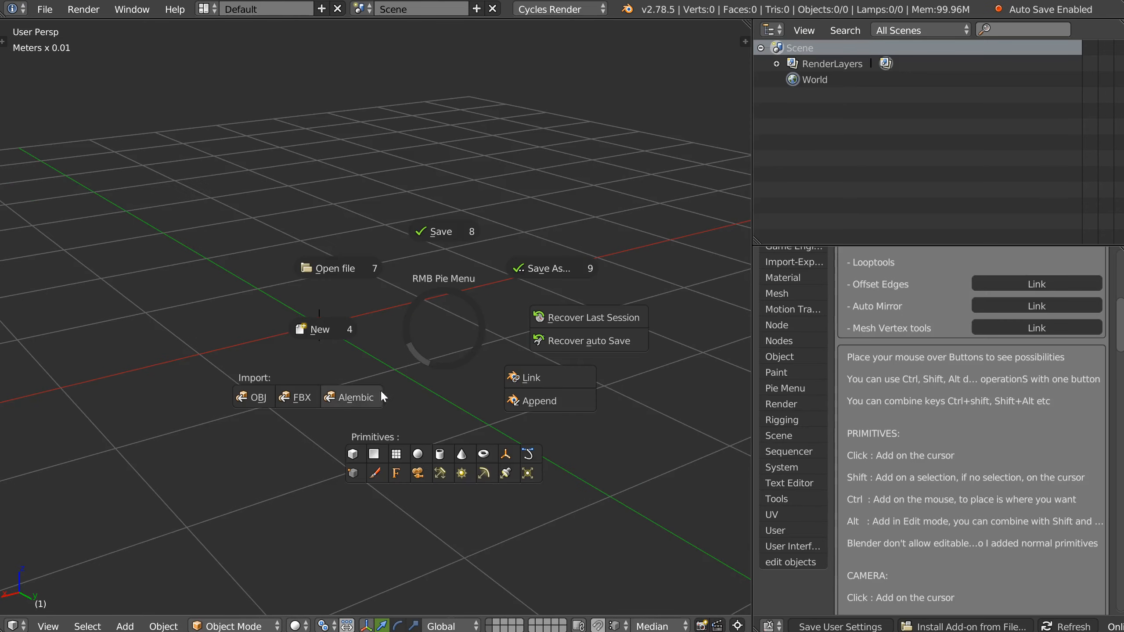
pyautogui.click(353, 454)
# - Try bevelling the cube with Adjust Bevel at a width of about 0.12 and clearing its location, and undo both
pyautogui.rightClick(430, 324)
pyautogui.press('Escape')
pyautogui.press('space')
pyautogui.click(555, 326)
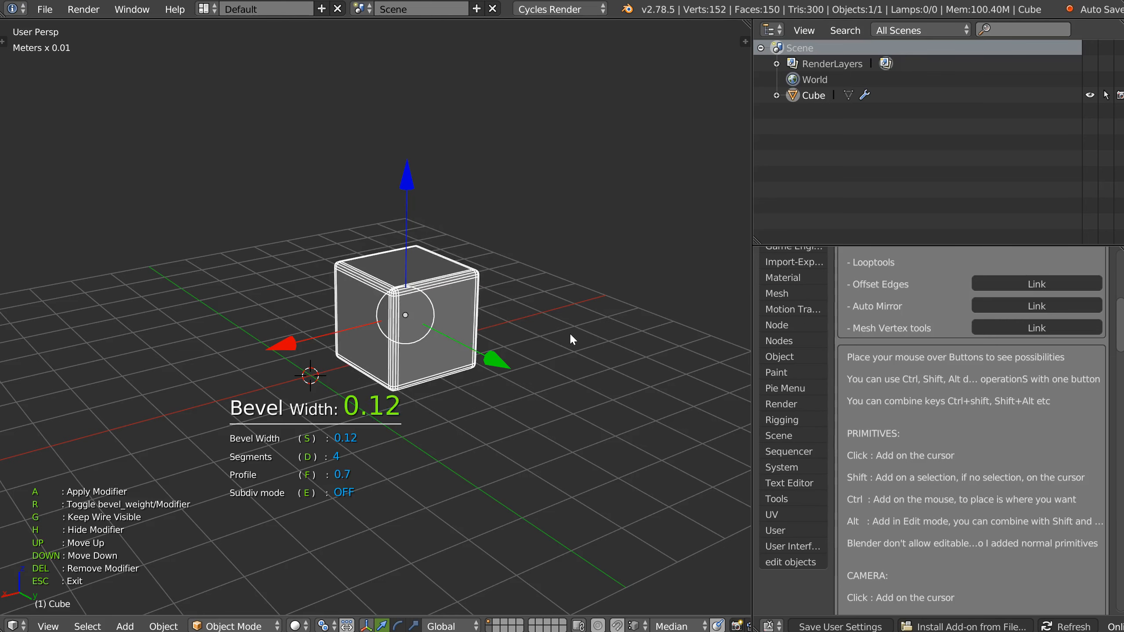
pyautogui.click(566, 334)
pyautogui.moveTo(377, 318); pyautogui.dragTo(402, 349, button='middle')
pyautogui.hotkey('alt', 'g')
pyautogui.hotkey('ctrl', 'z')
pyautogui.hotkey('ctrl', 'z')
# - Align the cube with Align to 0, move it upward freehand, and apply Align to 0 again
pyautogui.rightClick(417, 348)
pyautogui.click(512, 408)
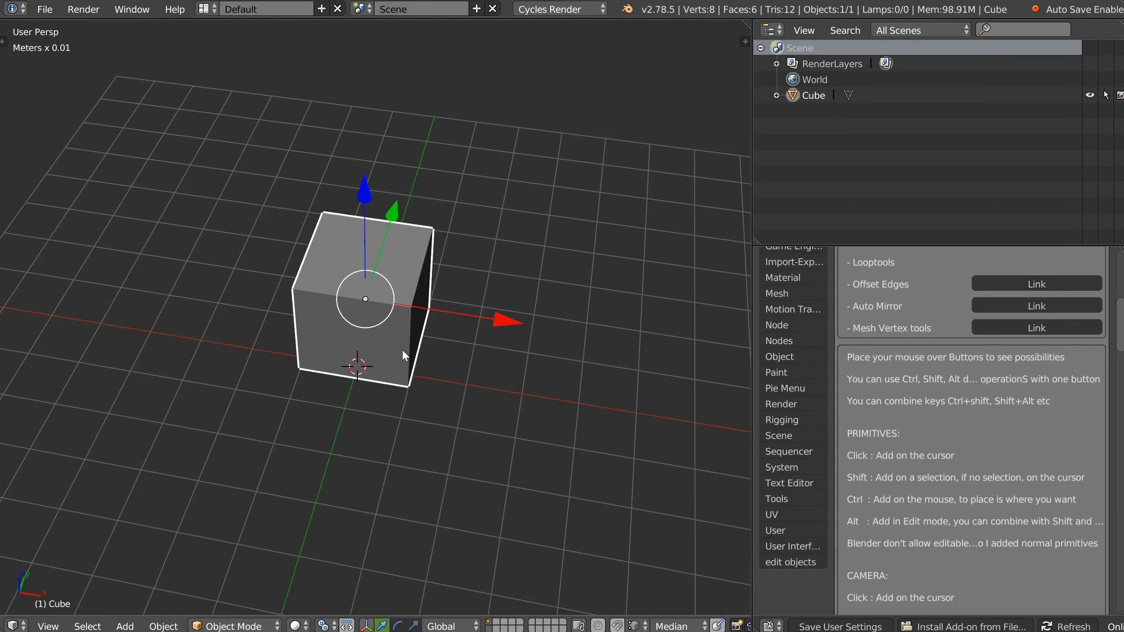
pyautogui.moveTo(386, 320); pyautogui.dragTo(417, 255)
pyautogui.rightClick(420, 298)
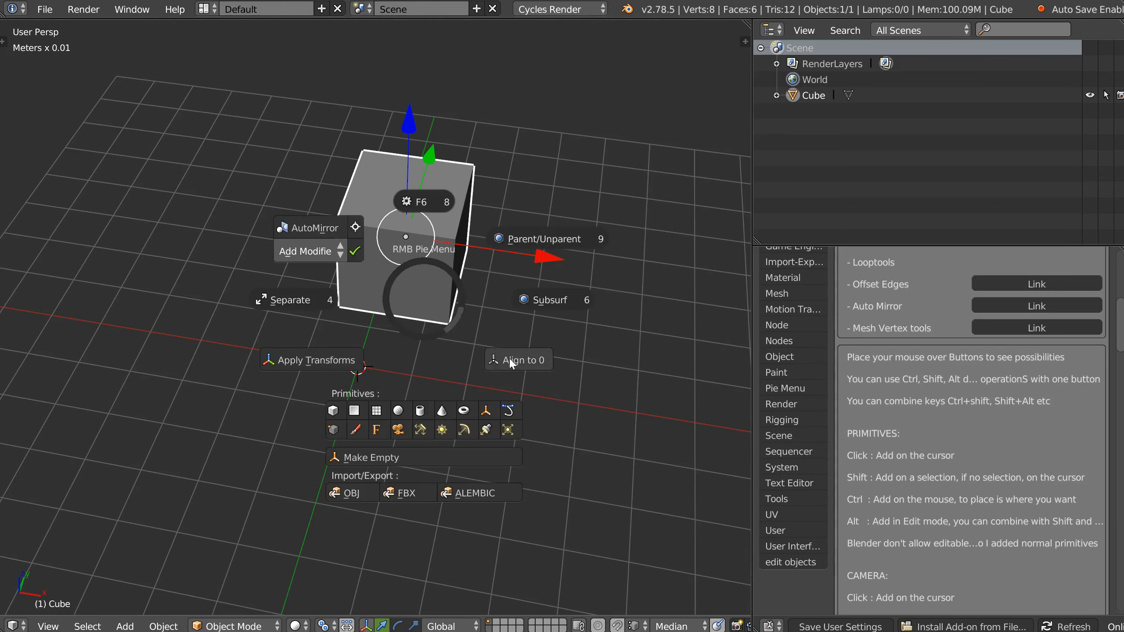
pyautogui.click(512, 361)
pyautogui.keyDown('shift'); pyautogui.moveTo(407, 310); pyautogui.dragTo(420, 464, button='middle'); pyautogui.keyUp('shift')
pyautogui.keyDown('ctrl'); pyautogui.moveTo(420, 464); pyautogui.dragTo(420, 408, button='middle'); pyautogui.keyUp('ctrl')
# - Add a bevel modifier to the cube with Speedflow's Adjust Bevel
pyautogui.press('space')
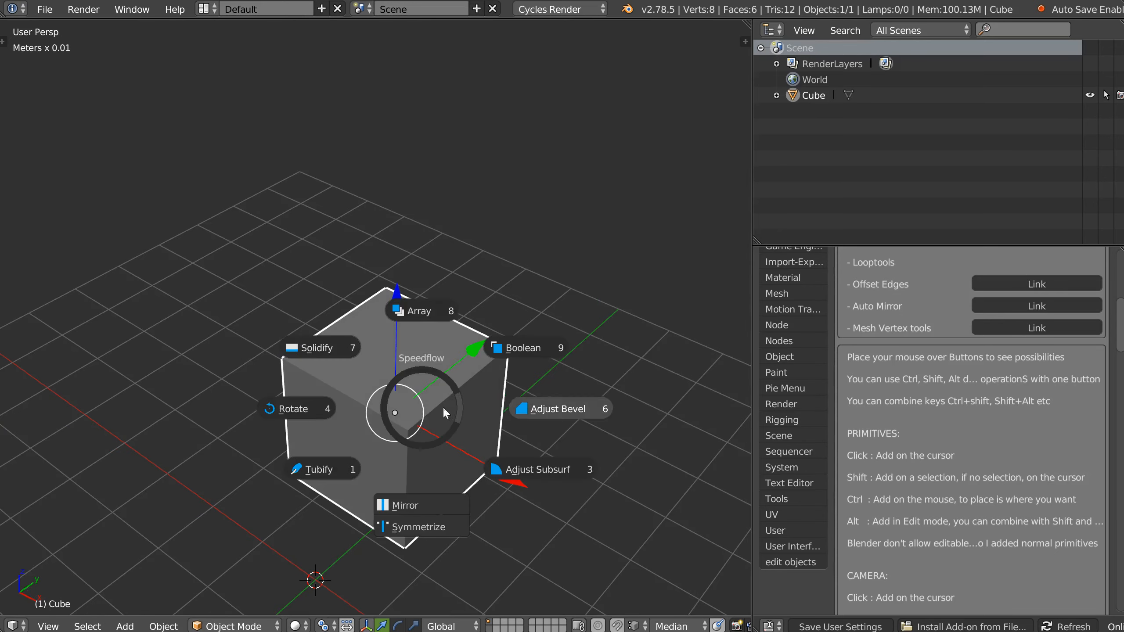
pyautogui.click(552, 414)
pyautogui.click(557, 415)
pyautogui.press('Escape')
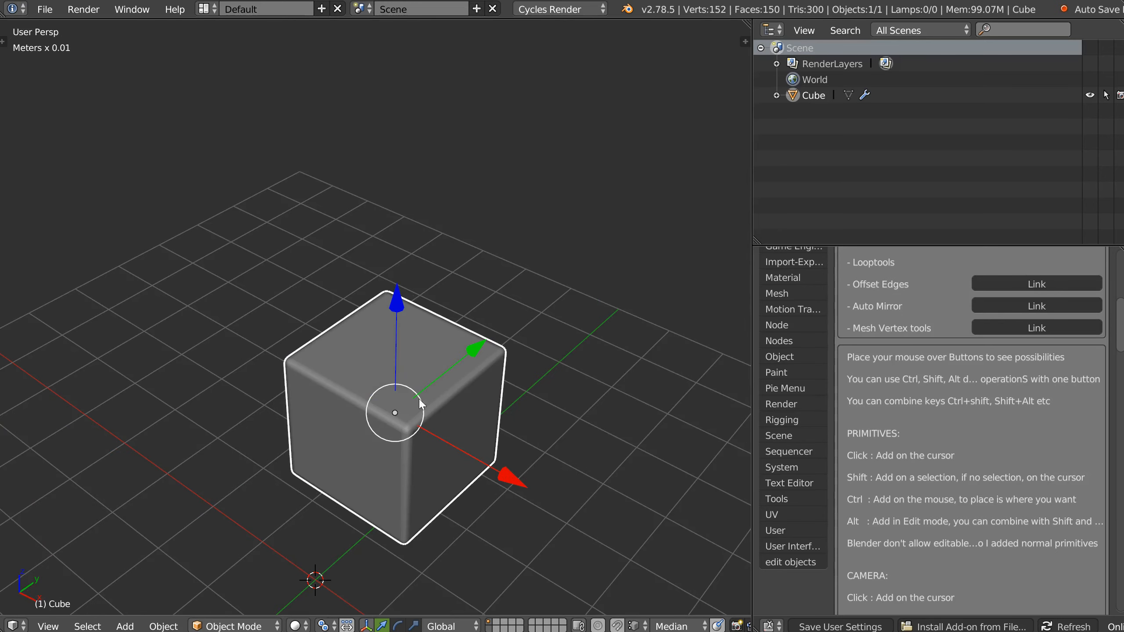
# - Add a second cube overlapping the bevelled cube's upper rear corner and scale it down
pyautogui.rightClick(432, 398)
pyautogui.click(342, 508)
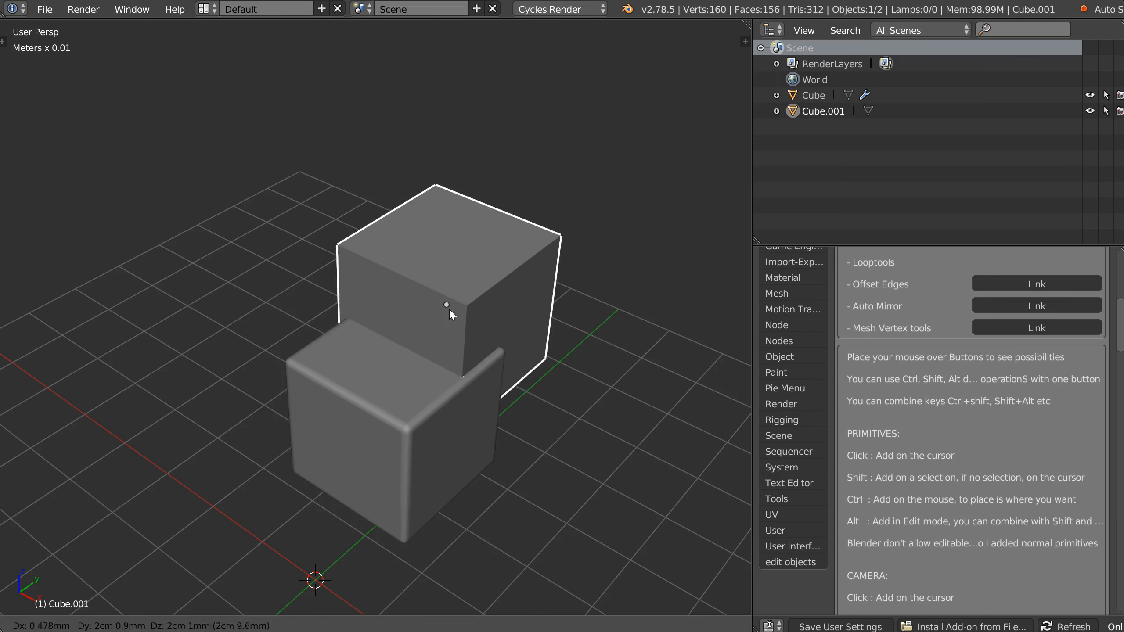
pyautogui.rightClick(451, 307)
pyautogui.press('s')
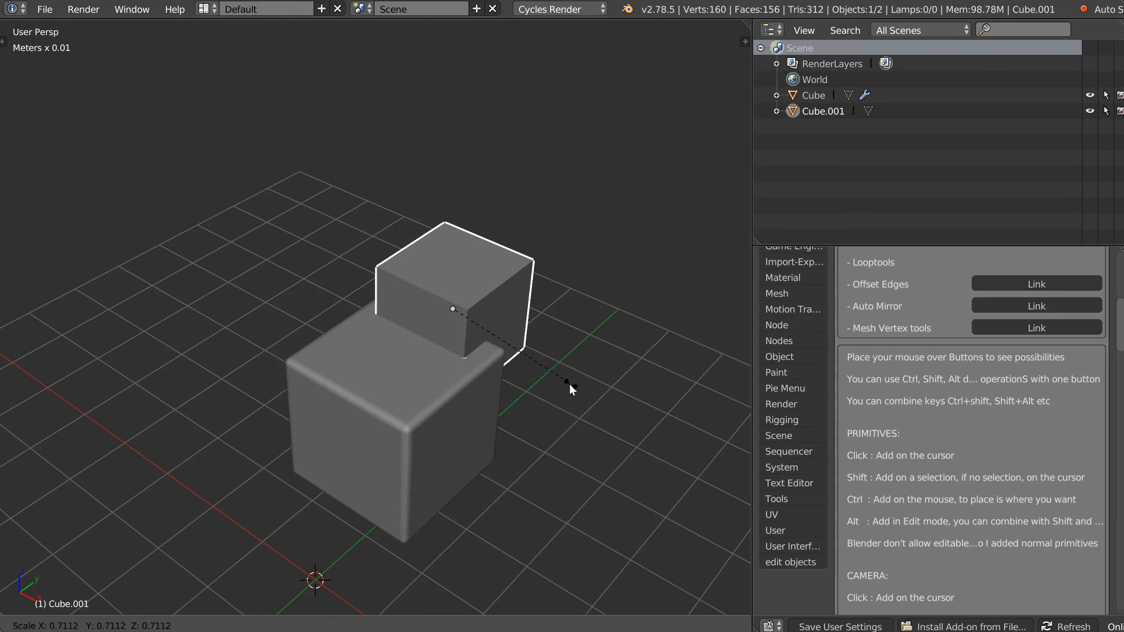
pyautogui.click(502, 357)
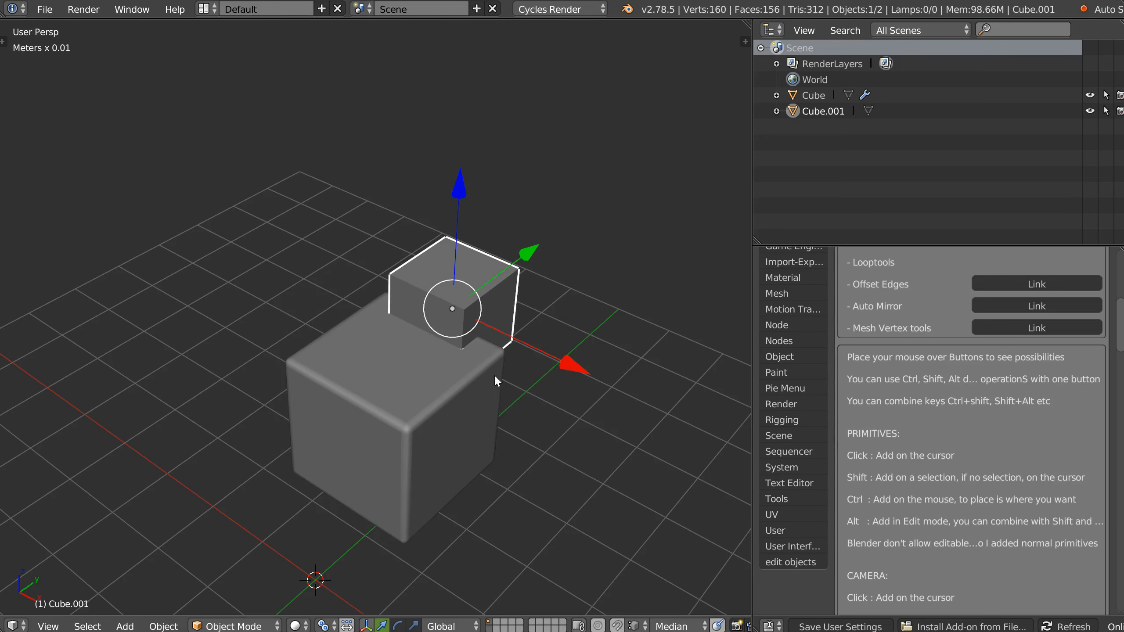
pyautogui.rightClick(523, 388)
pyautogui.rightClick(588, 442)
# - Bevel the small cube with Adjust Bevel and apply the modifier
pyautogui.press('space')
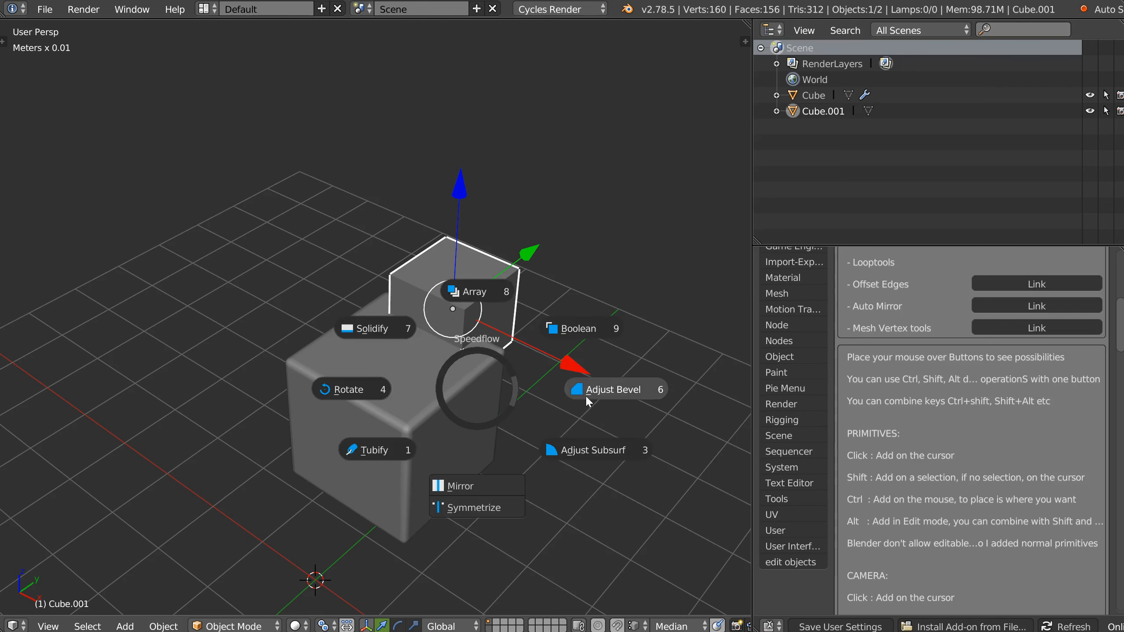
pyautogui.click(585, 396)
pyautogui.press('d')
pyautogui.press('a')
# - Select both cubes with the large one active and cut the small cube out of it with a Boolean difference
pyautogui.moveTo(531, 370); pyautogui.dragTo(486, 368, button='middle')
pyautogui.keyDown('shift'); pyautogui.rightClick(400, 416); pyautogui.keyUp('shift')
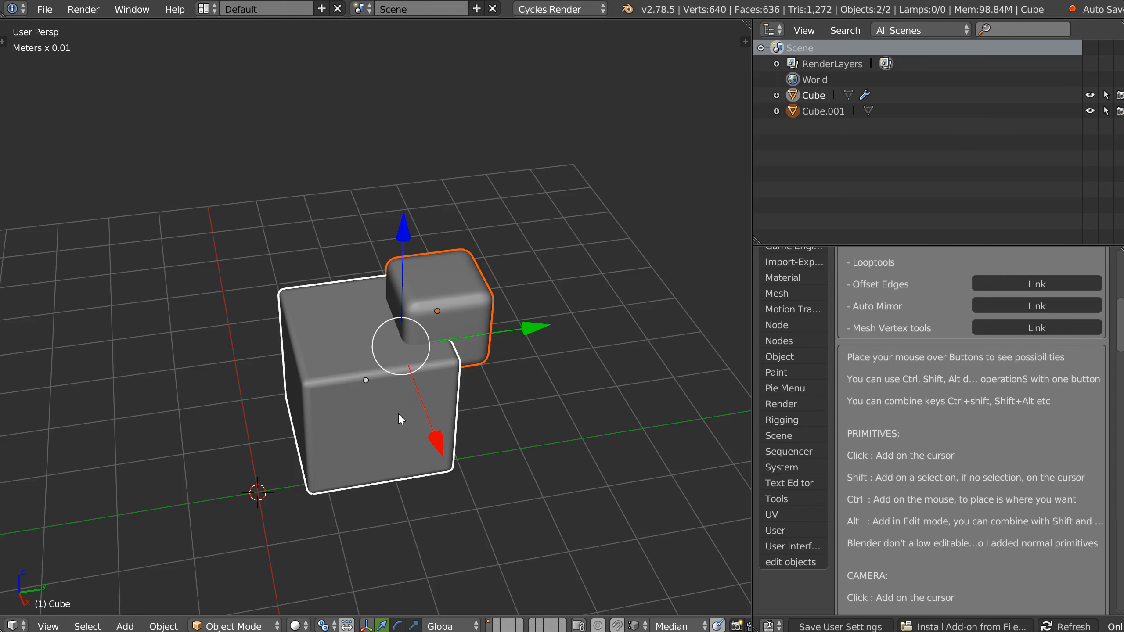
pyautogui.press('space')
pyautogui.click(515, 351)
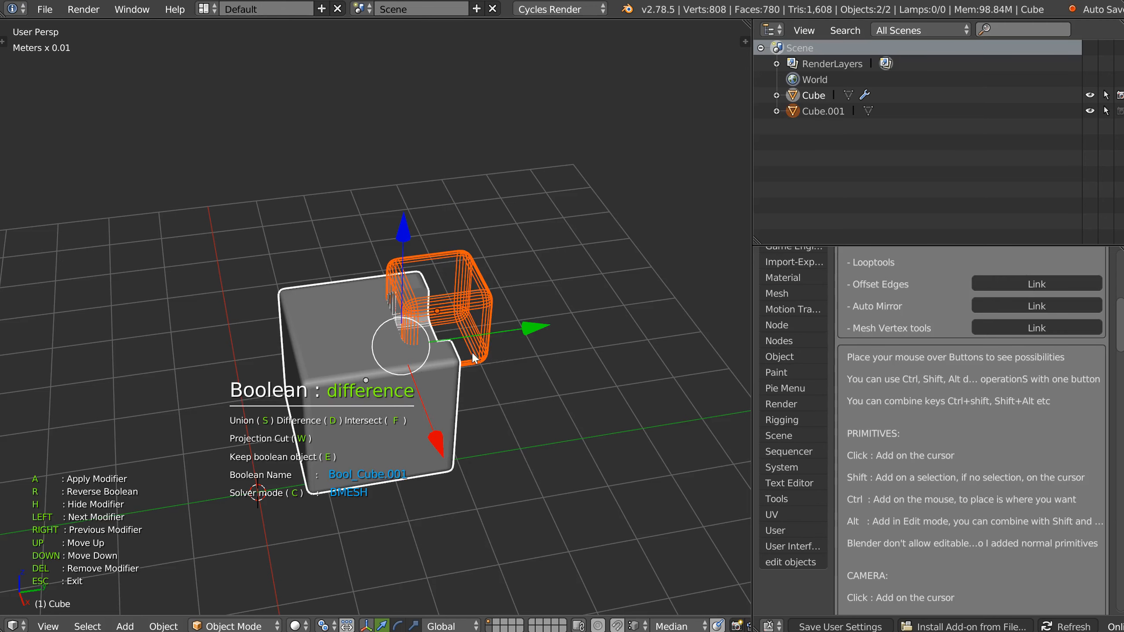
pyautogui.moveTo(472, 353); pyautogui.dragTo(409, 350, button='middle')
pyautogui.scroll(4, 389, 368)
pyautogui.click(404, 510)
# - Reopen the Boolean difference on the large cube and apply it
pyautogui.press('space')
pyautogui.click(543, 444)
pyautogui.rightClick(570, 331)
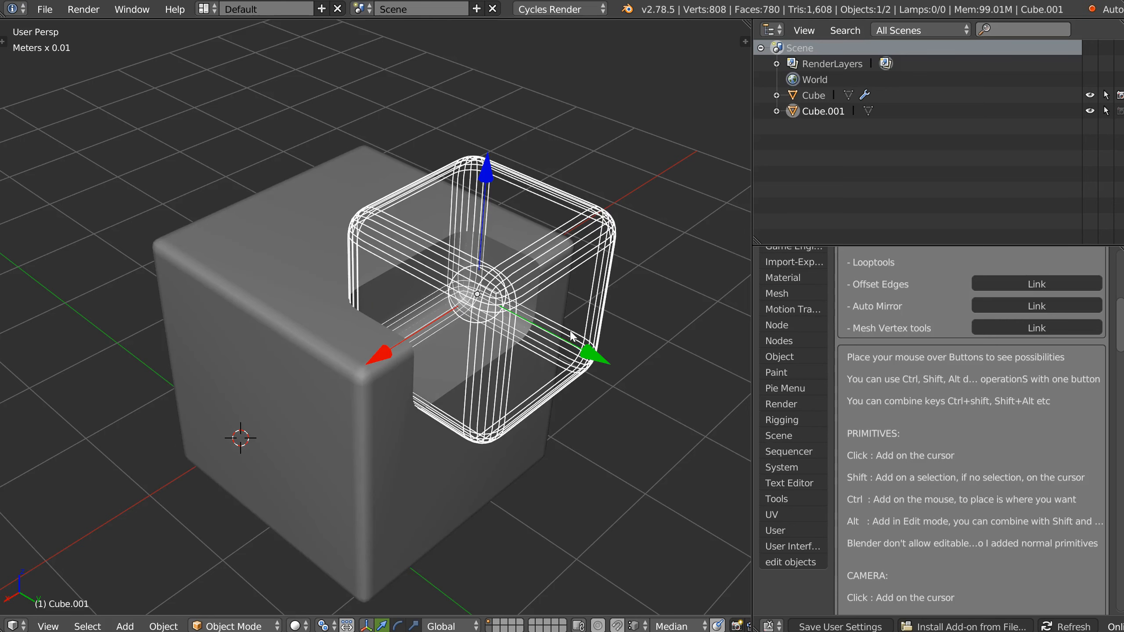
pyautogui.rightClick(361, 468)
pyautogui.press('space')
pyautogui.click(404, 436)
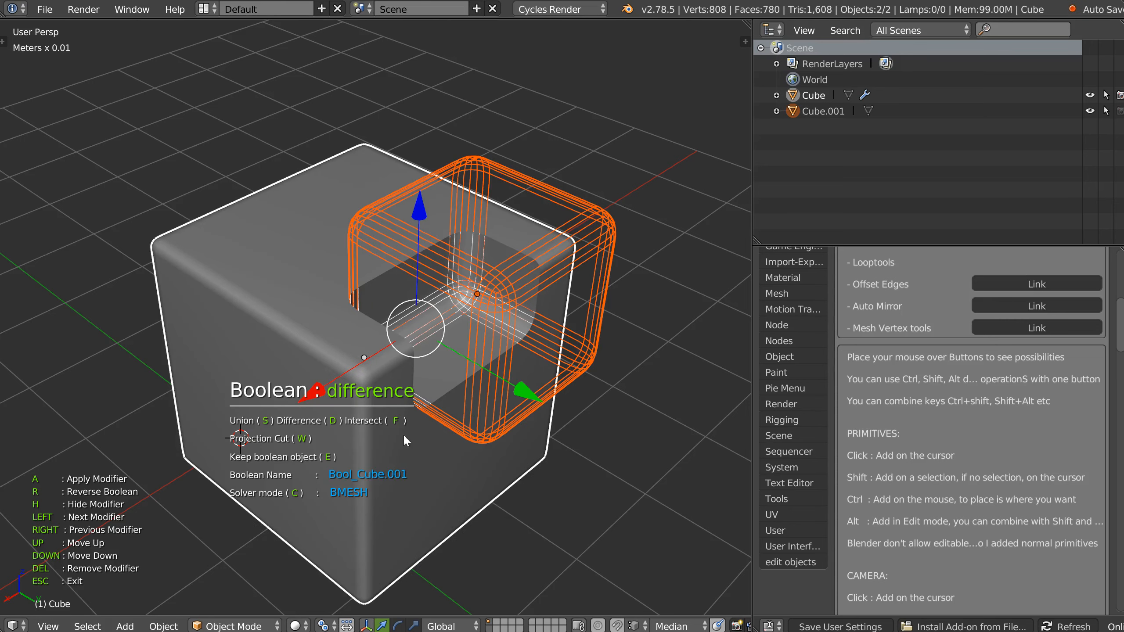
pyautogui.press('a')
# - Bevel the edges of the cut cube with Adjust Bevel at a width of 0.01
pyautogui.press('space')
pyautogui.click(501, 496)
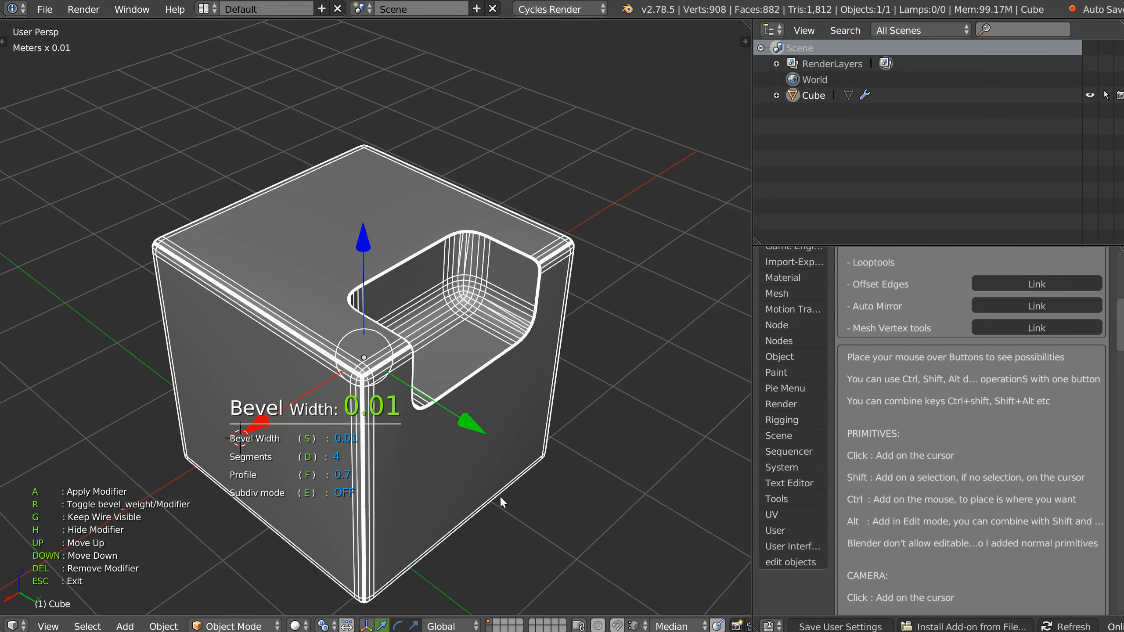
pyautogui.click(498, 496)
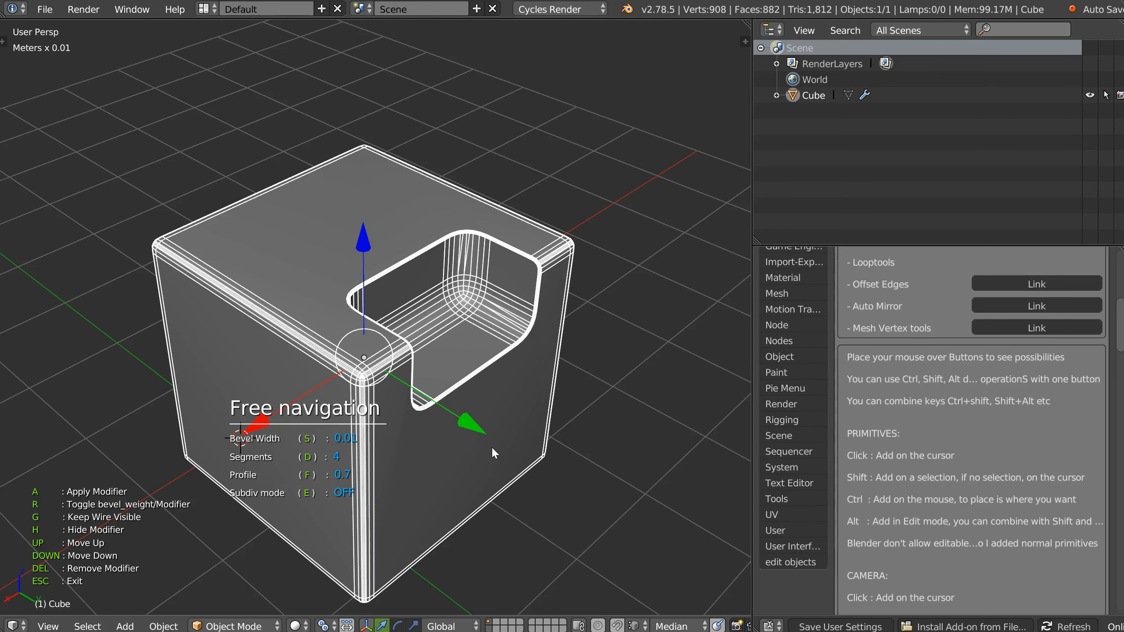
pyautogui.press('Escape')
# - Examine the bevel-weighted edges along the cube's top in Edit Mode by selecting their loops, and return to Object Mode
pyautogui.moveTo(406, 496); pyautogui.dragTo(451, 381, button='middle')
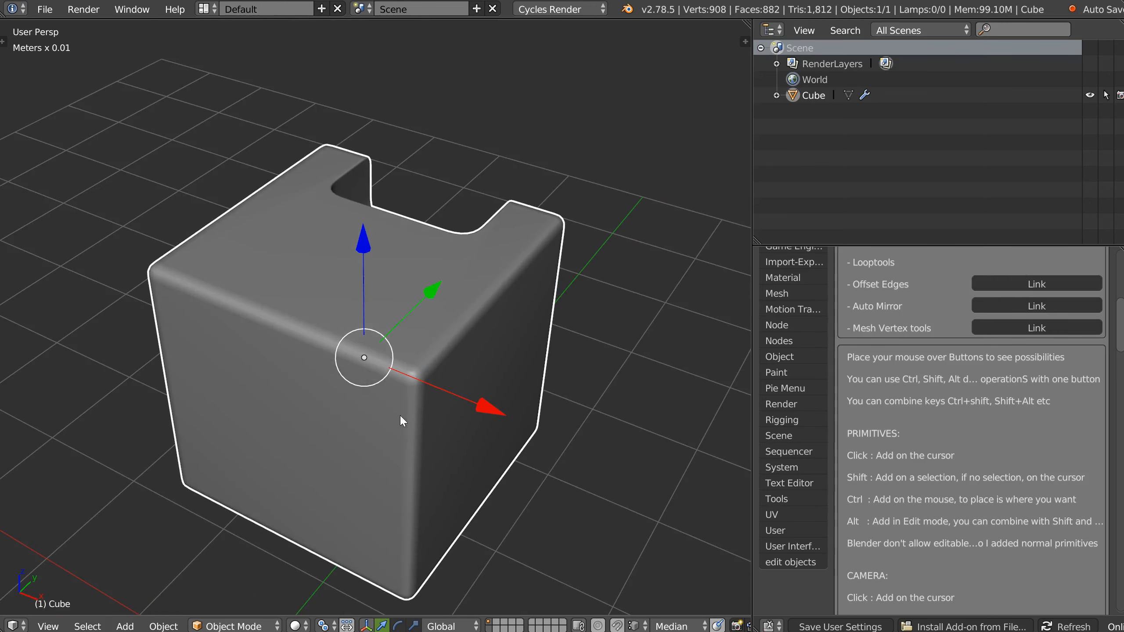
pyautogui.press('Tab')
pyautogui.scroll(6, 443, 354)
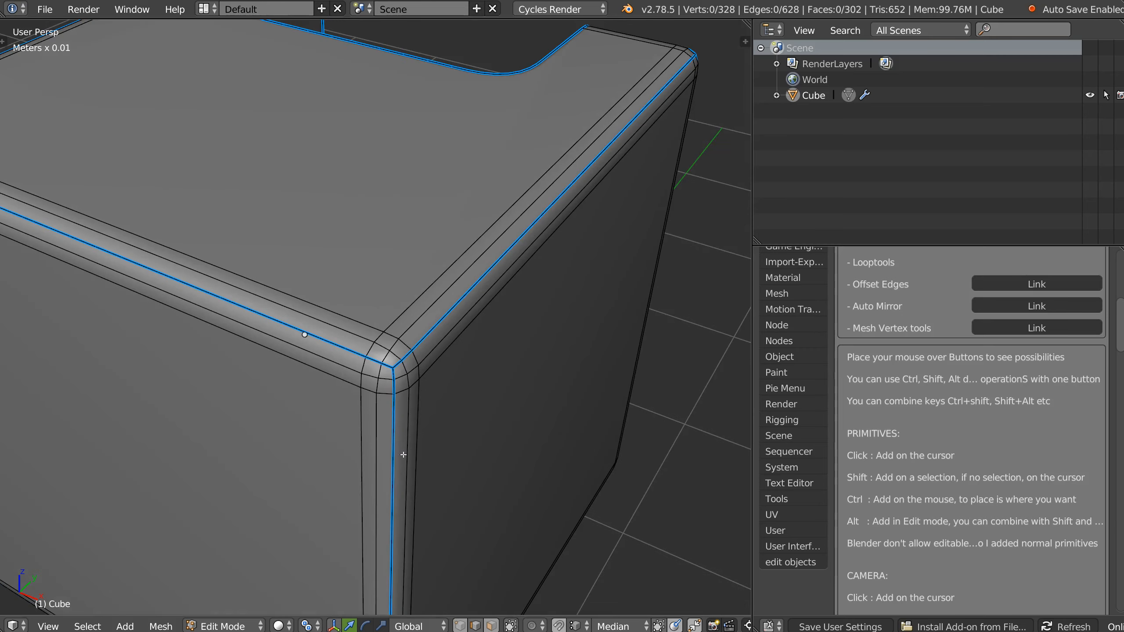
pyautogui.keyDown('alt'); pyautogui.click(389, 408); pyautogui.keyUp('alt')
pyautogui.keyDown('alt'); pyautogui.click(354, 352); pyautogui.keyUp('alt')
pyautogui.keyDown('alt'); pyautogui.keyDown('shift'); pyautogui.click(432, 332); pyautogui.keyUp('shift'); pyautogui.keyUp('alt')
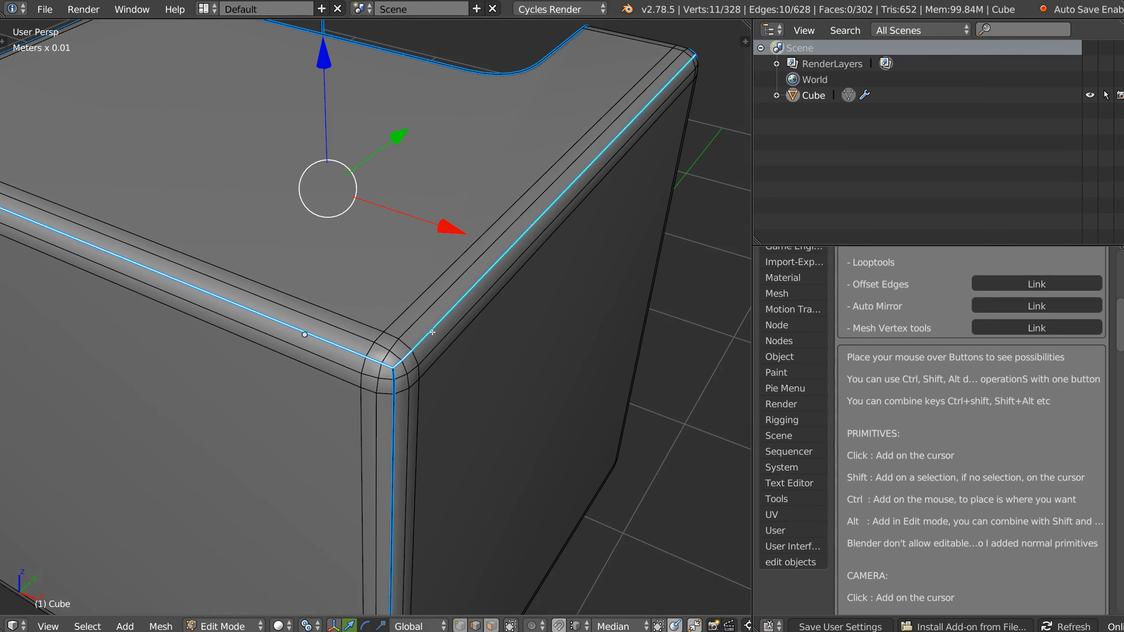
pyautogui.scroll(-6, 612, 289)
pyautogui.press('Tab')
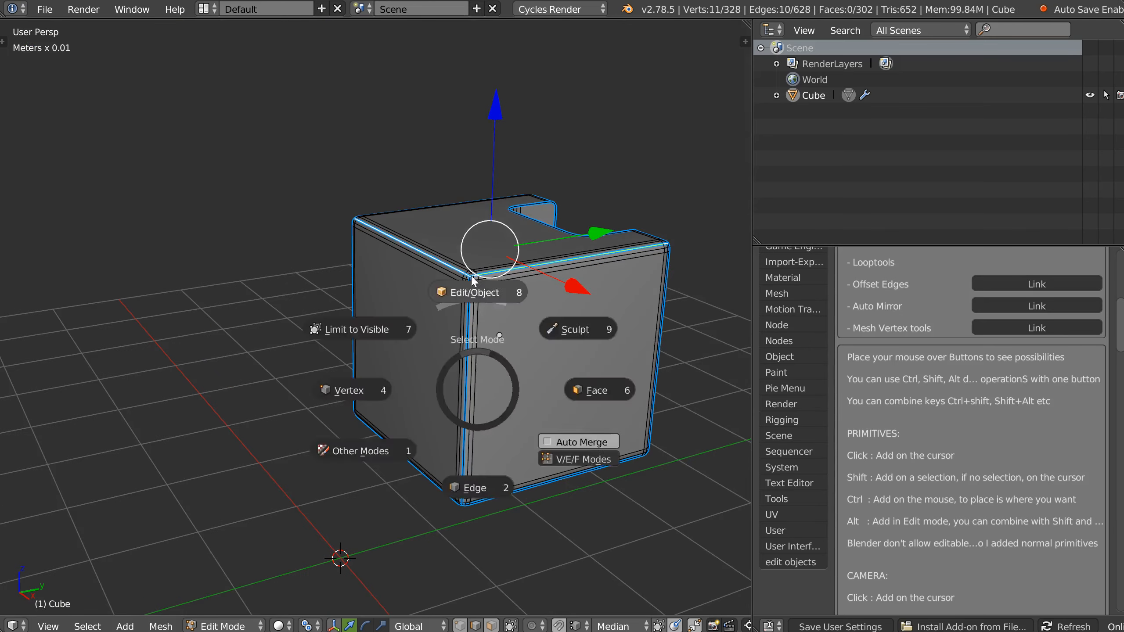
pyautogui.click(468, 361)
pyautogui.moveTo(468, 361); pyautogui.dragTo(451, 377, button='middle')
# - Delete the cut cube and add a new cube at the 3D cursor
pyautogui.press('x')
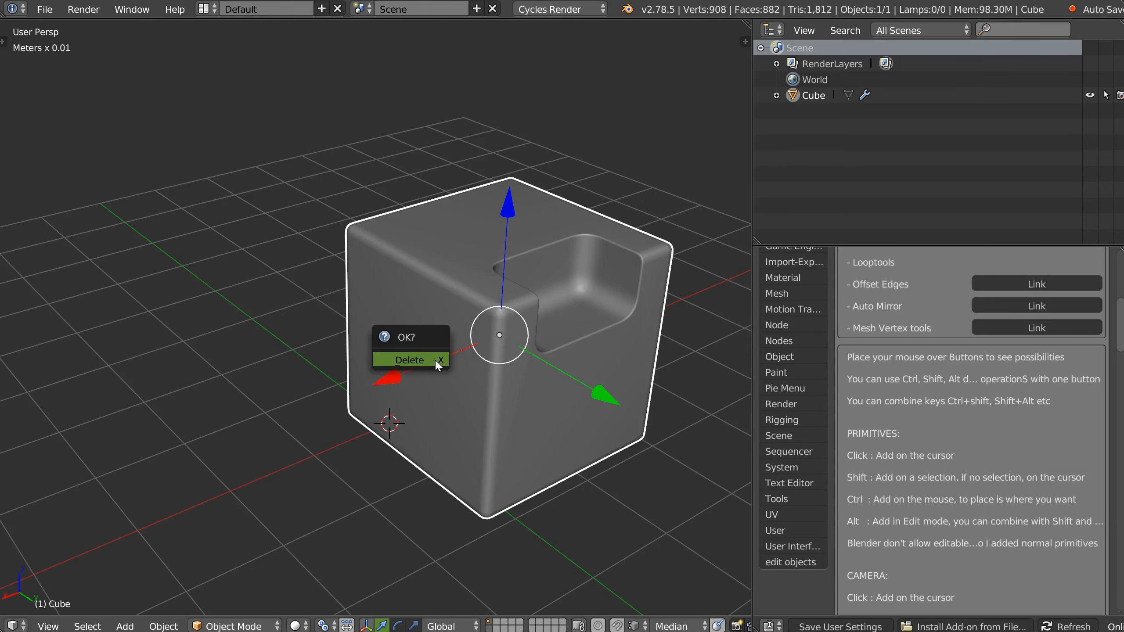
pyautogui.click(435, 359)
pyautogui.moveTo(492, 335); pyautogui.dragTo(386, 352, button='middle')
pyautogui.rightClick(426, 343)
pyautogui.click(337, 470)
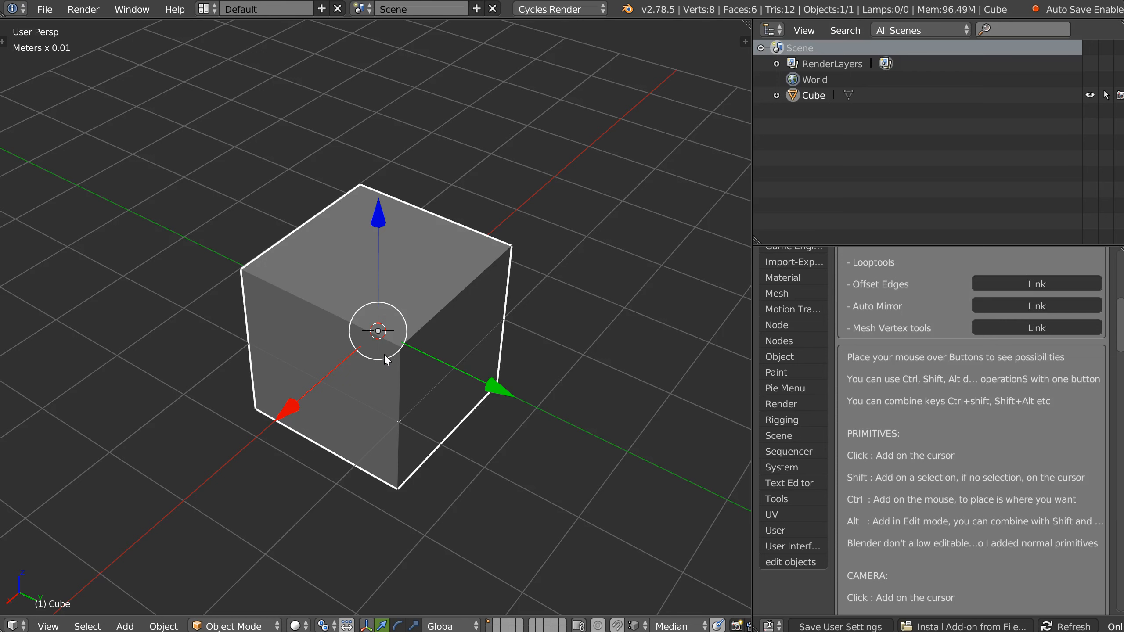
pyautogui.press('space')
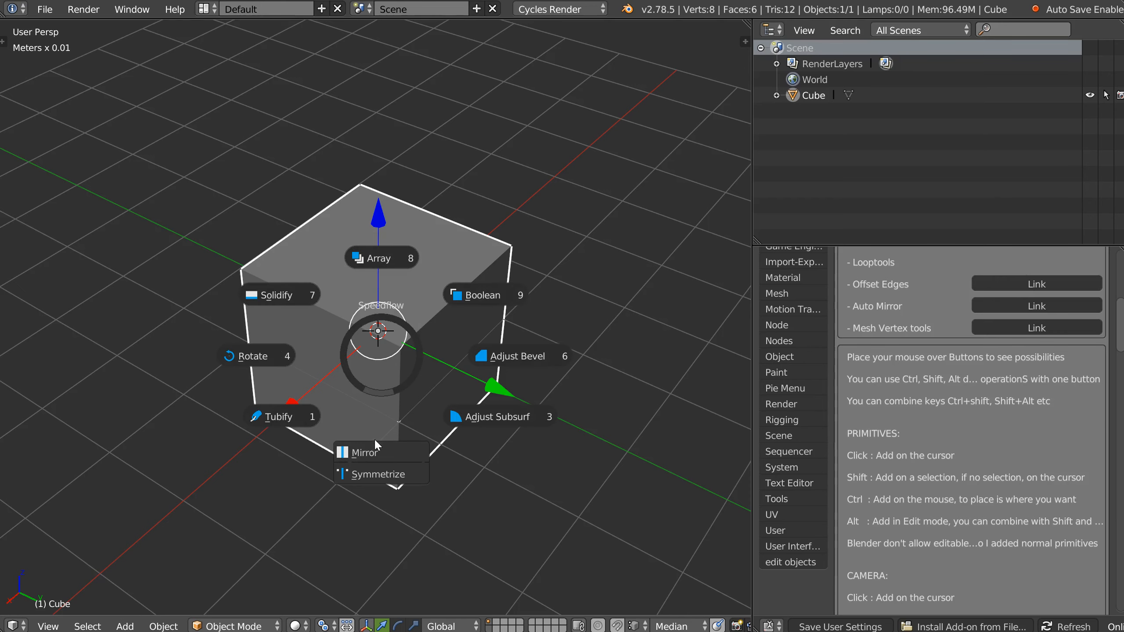
pyautogui.press('Escape')
pyautogui.moveTo(400, 414); pyautogui.dragTo(385, 359, button='middle')
pyautogui.scroll(2, 398, 342)
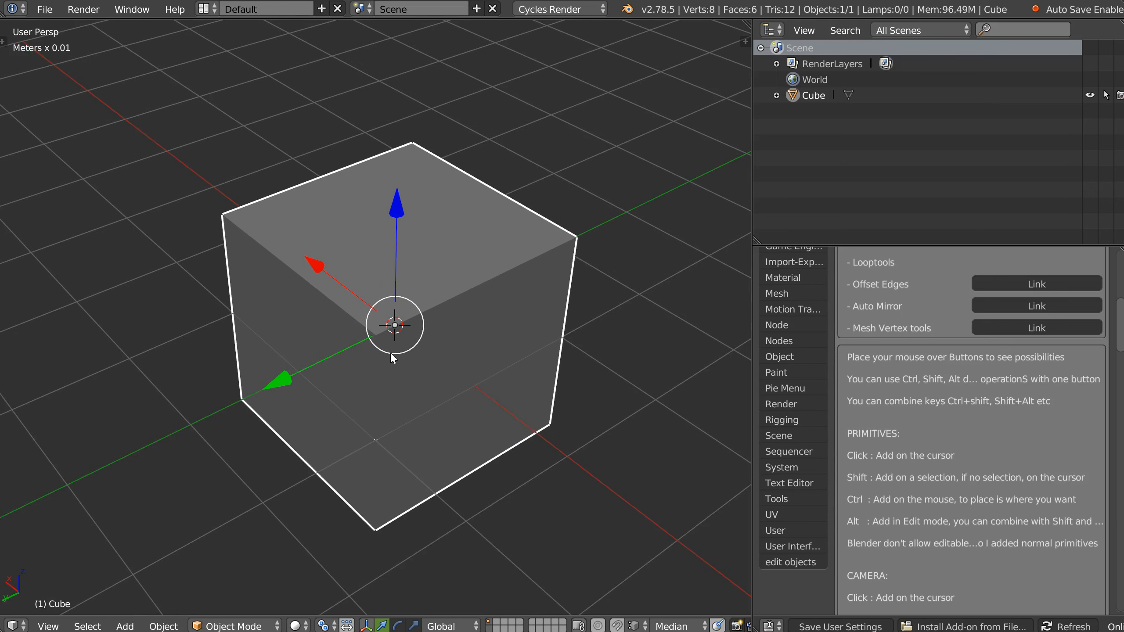
pyautogui.rightClick(391, 352)
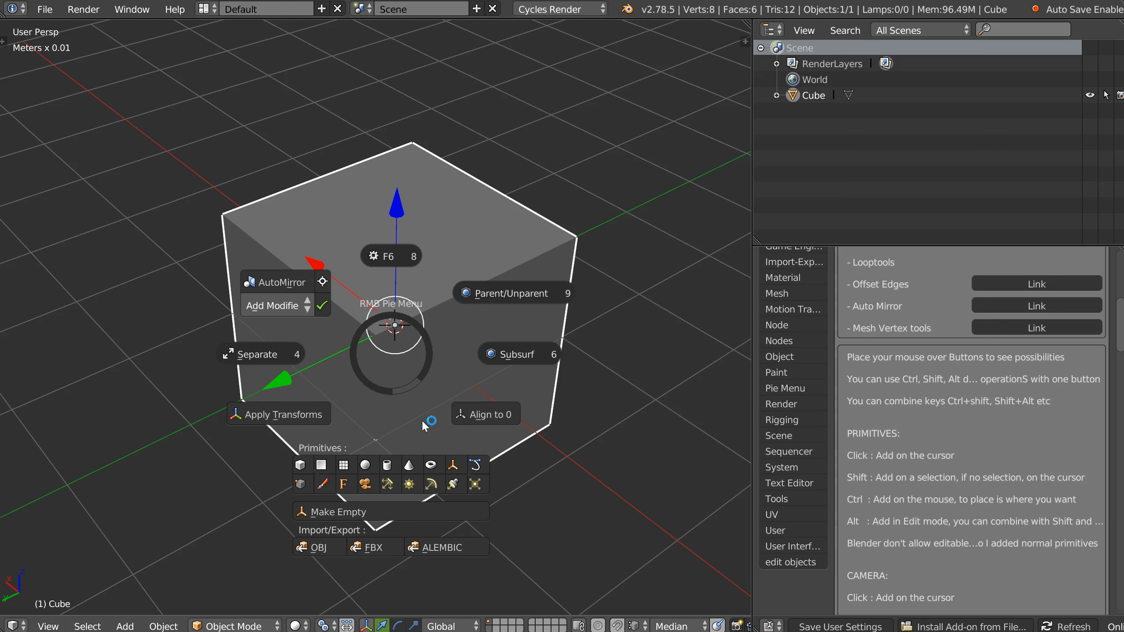
pyautogui.click(413, 371)
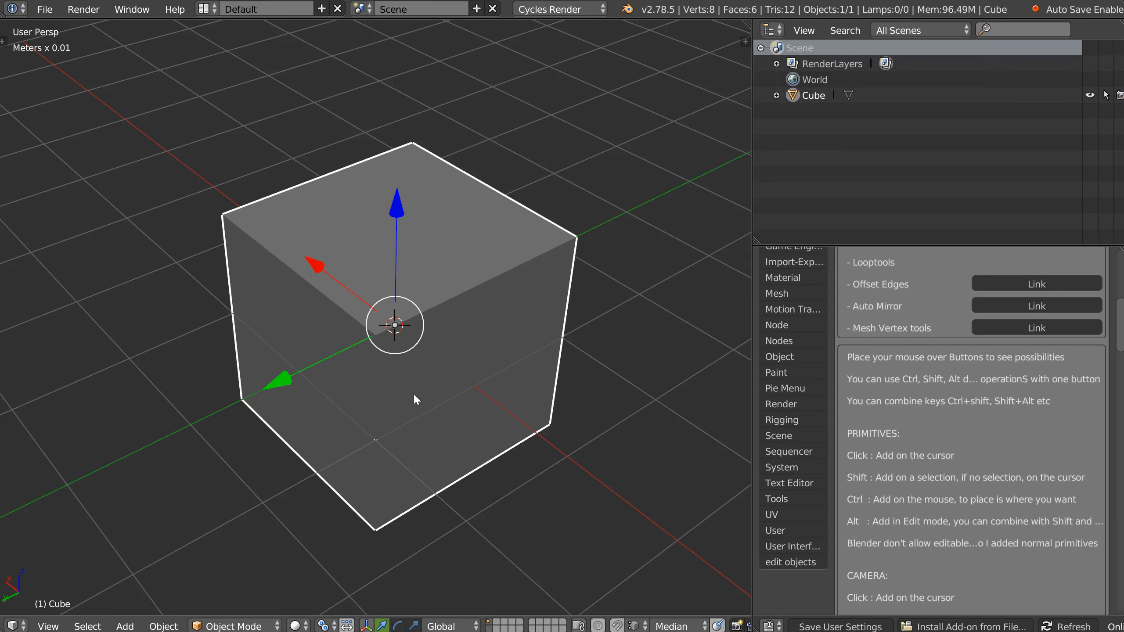